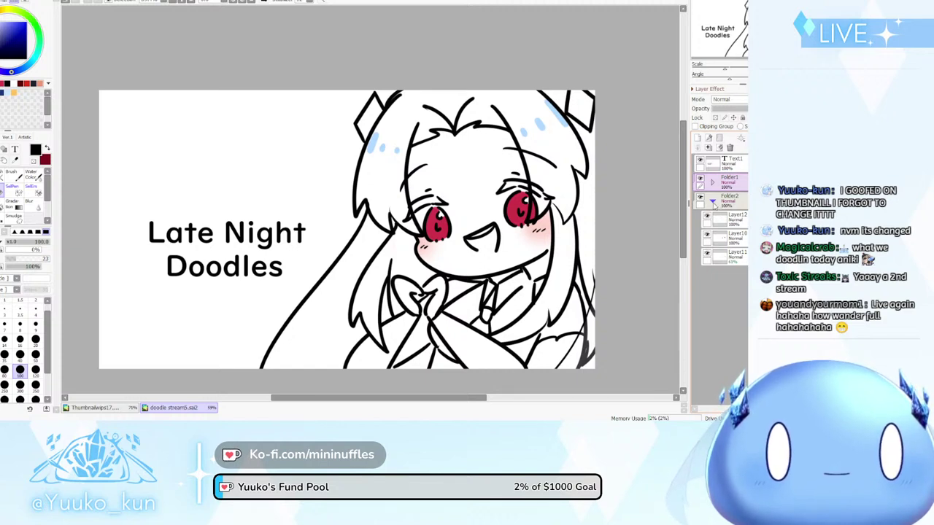
Collapse Folder2 in the Late Night Doodles drawing, look the drawing over, and close the document
{"action": "left_click", "coordinate": [713, 204]}
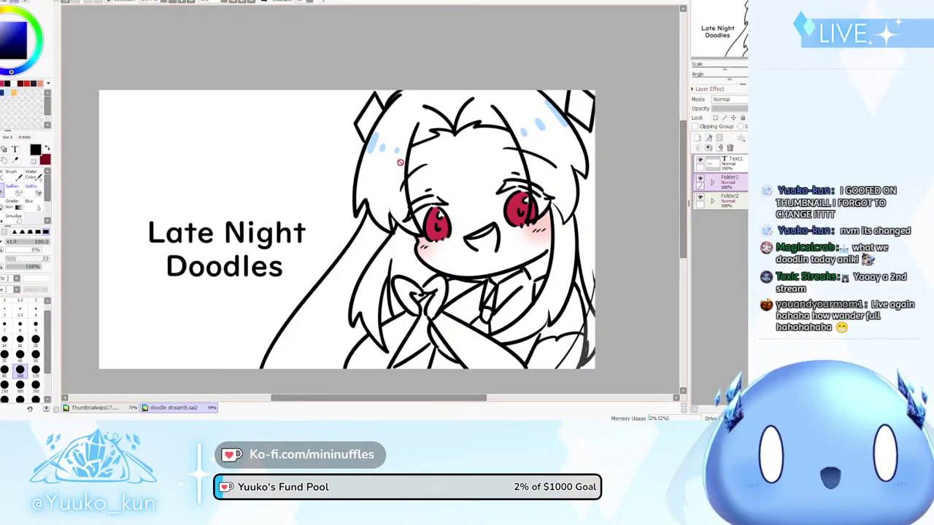
{"action": "scroll", "coordinate": [387, 196], "scroll_direction": "up", "scroll_amount": 2}
{"action": "scroll", "coordinate": [431, 233], "scroll_direction": "down", "scroll_amount": 4}
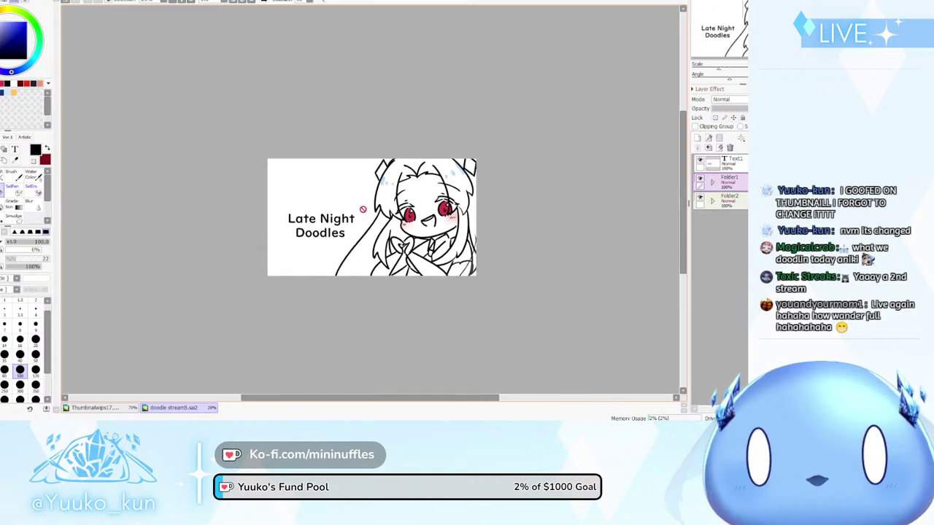
{"action": "scroll", "coordinate": [440, 242], "scroll_direction": "up", "scroll_amount": 2}
{"action": "scroll", "coordinate": [480, 246], "scroll_direction": "up", "scroll_amount": 2}
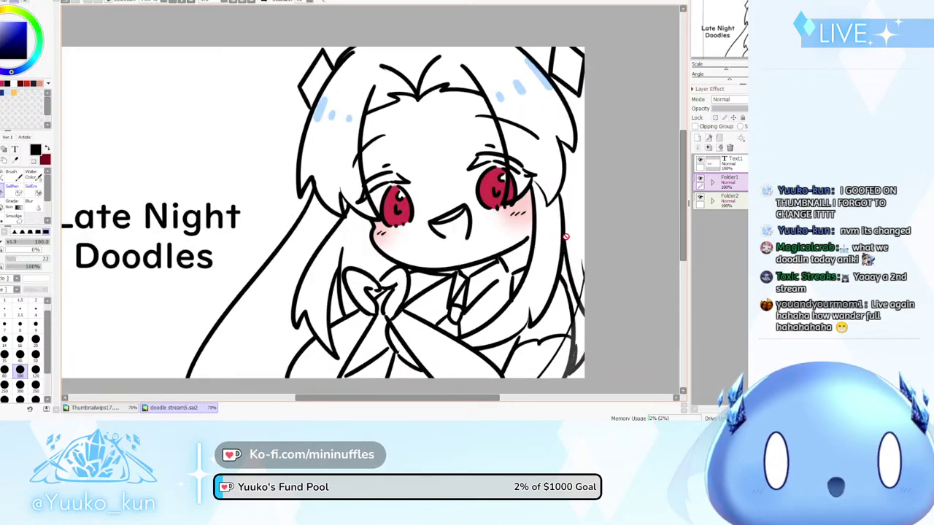
{"action": "scroll", "coordinate": [565, 237], "scroll_direction": "down", "scroll_amount": 2}
{"action": "scroll", "coordinate": [522, 225], "scroll_direction": "up", "scroll_amount": 3}
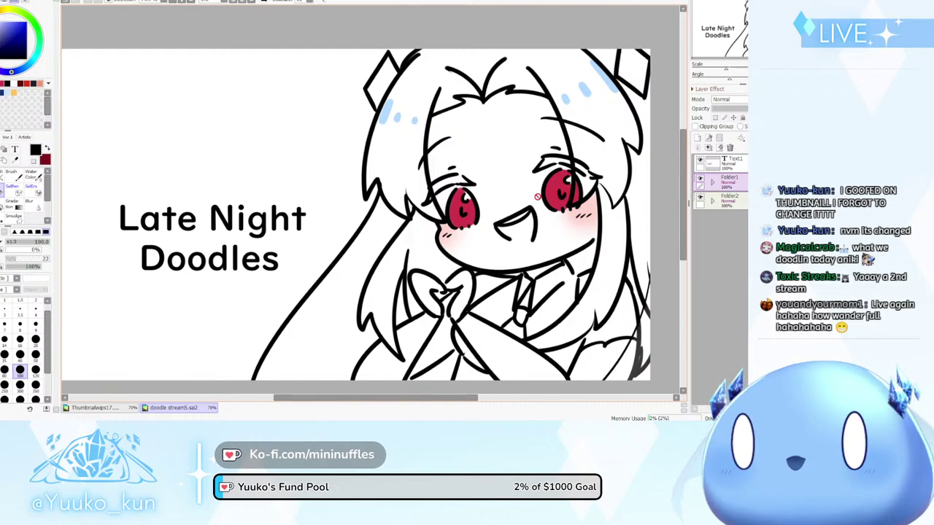
{"action": "scroll", "coordinate": [537, 197], "scroll_direction": "down", "scroll_amount": 2}
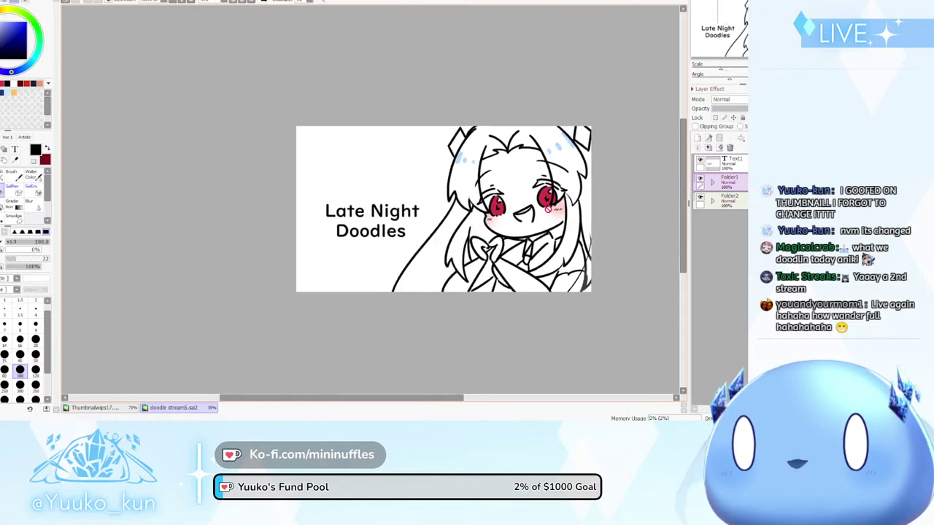
{"action": "scroll", "coordinate": [536, 197], "scroll_direction": "up", "scroll_amount": 3}
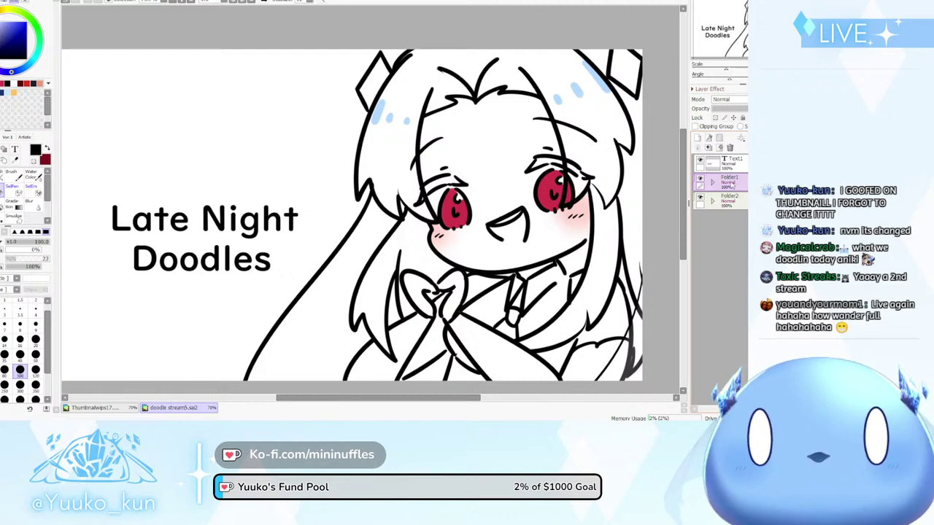
{"action": "left_click", "coordinate": [743, 170]}
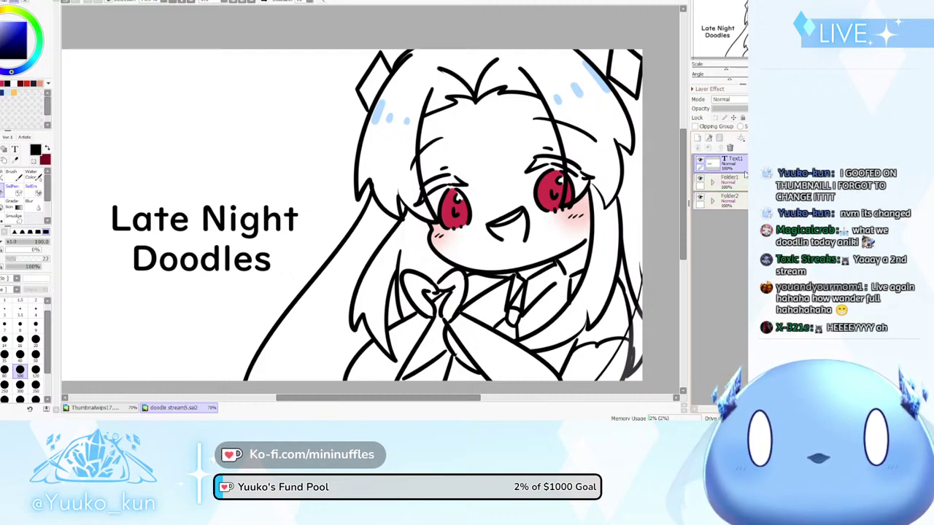
{"action": "scroll", "coordinate": [577, 175], "scroll_direction": "down", "scroll_amount": 3}
{"action": "scroll", "coordinate": [545, 156], "scroll_direction": "up", "scroll_amount": 2}
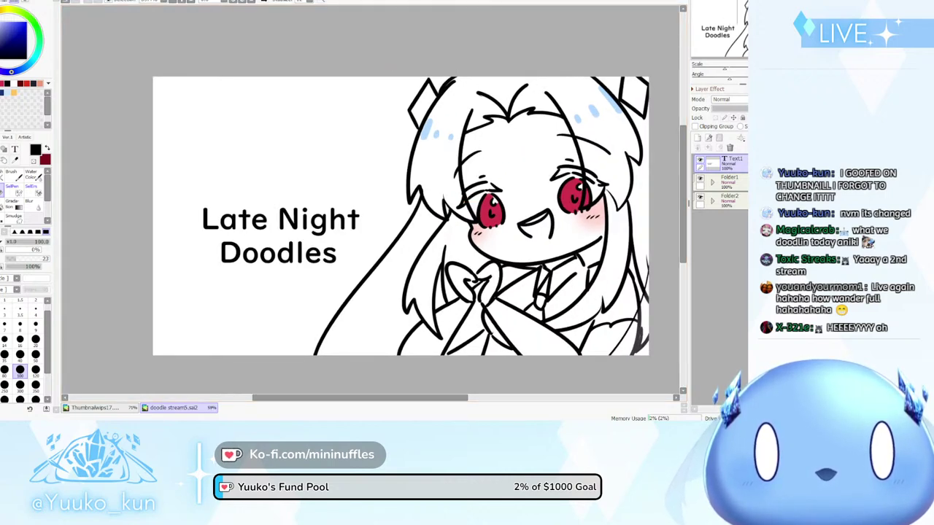
{"action": "key", "text": "ctrl+w"}
Examine the figure sketch over the Trauma Intervention screenshot, both as a whole and close up around the face
{"action": "scroll", "coordinate": [353, 280], "scroll_direction": "down", "scroll_amount": 2}
{"action": "scroll", "coordinate": [456, 259], "scroll_direction": "up", "scroll_amount": 2}
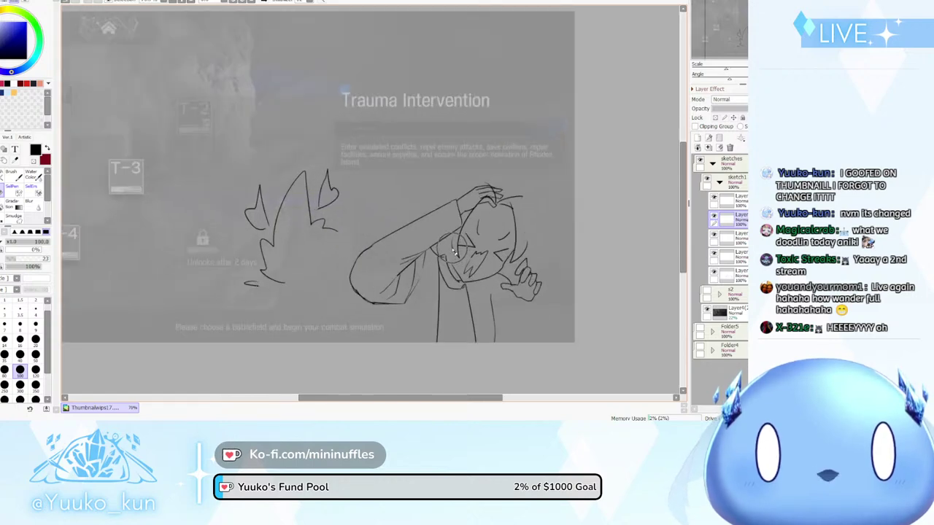
{"action": "scroll", "coordinate": [472, 256], "scroll_direction": "up", "scroll_amount": 5}
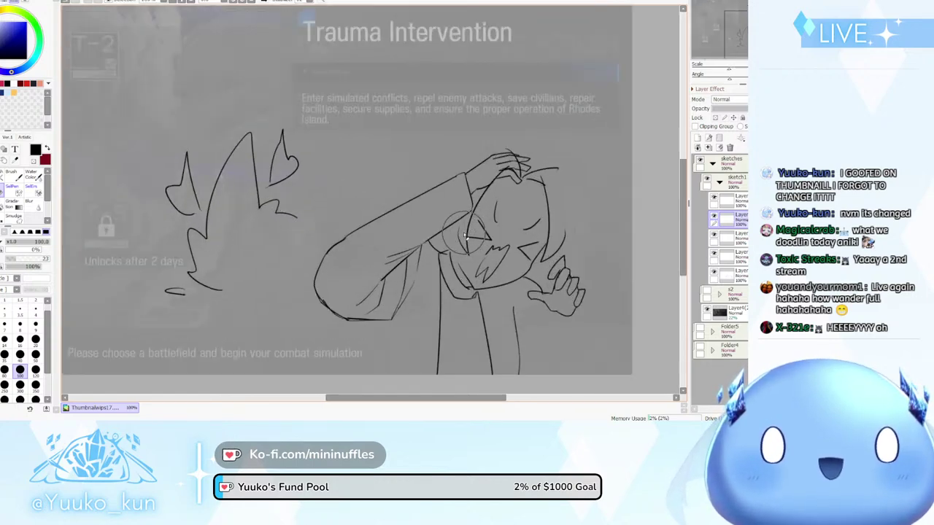
{"action": "scroll", "coordinate": [473, 231], "scroll_direction": "up", "scroll_amount": 1}
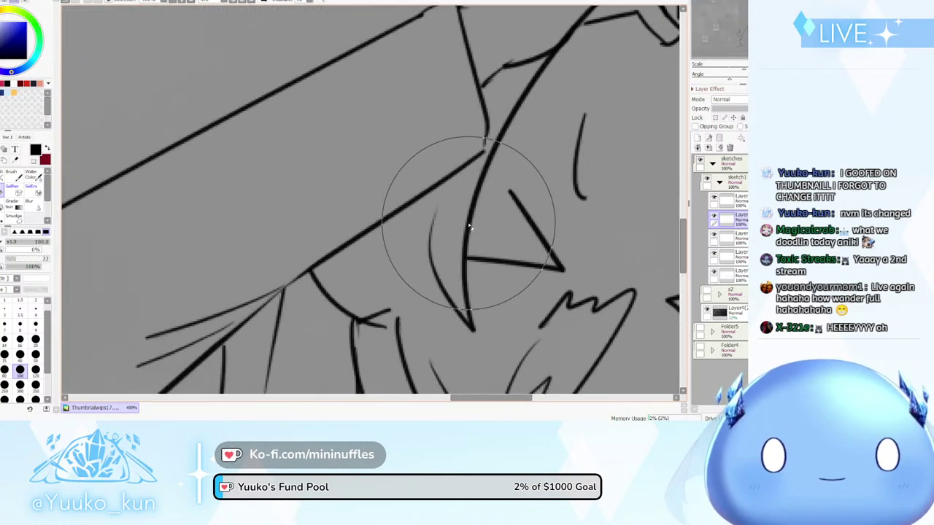
{"action": "scroll", "coordinate": [478, 223], "scroll_direction": "down", "scroll_amount": 8}
{"action": "scroll", "coordinate": [500, 223], "scroll_direction": "up", "scroll_amount": 2}
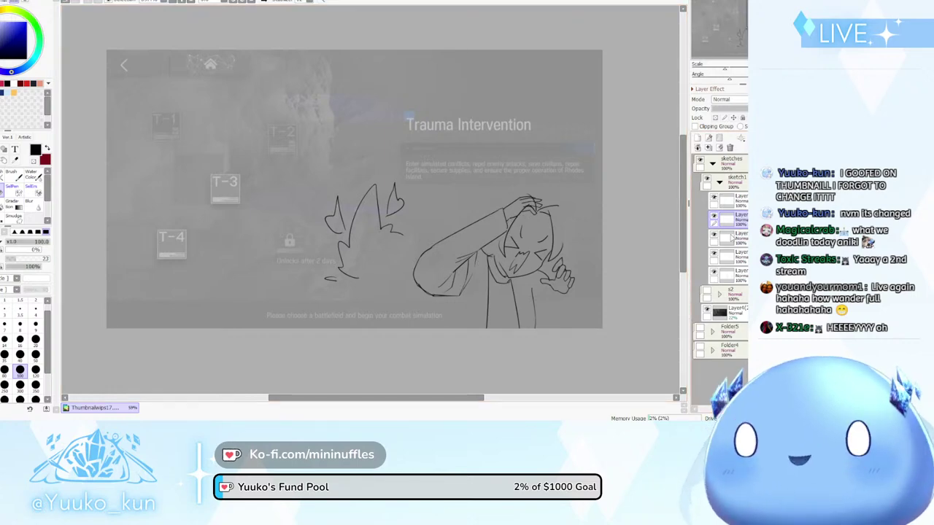
{"action": "scroll", "coordinate": [506, 268], "scroll_direction": "up", "scroll_amount": 6}
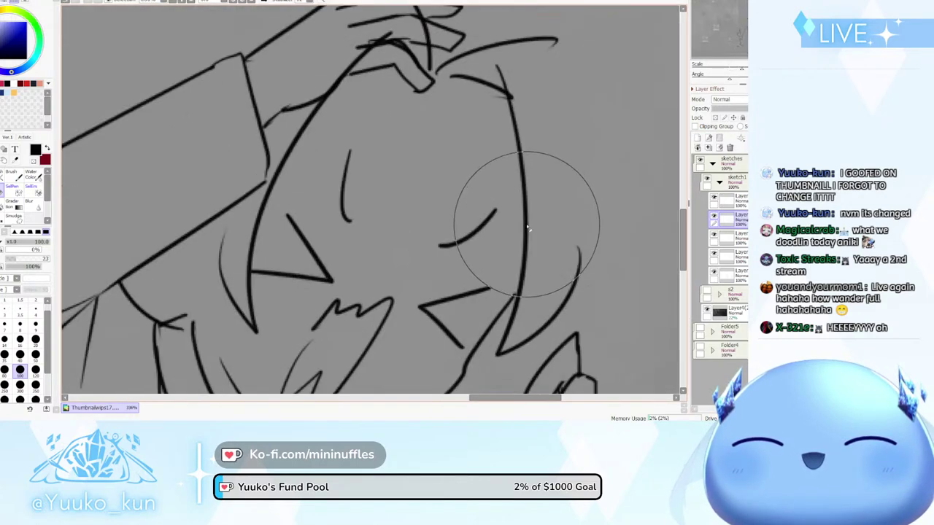
{"action": "scroll", "coordinate": [528, 221], "scroll_direction": "down", "scroll_amount": 5}
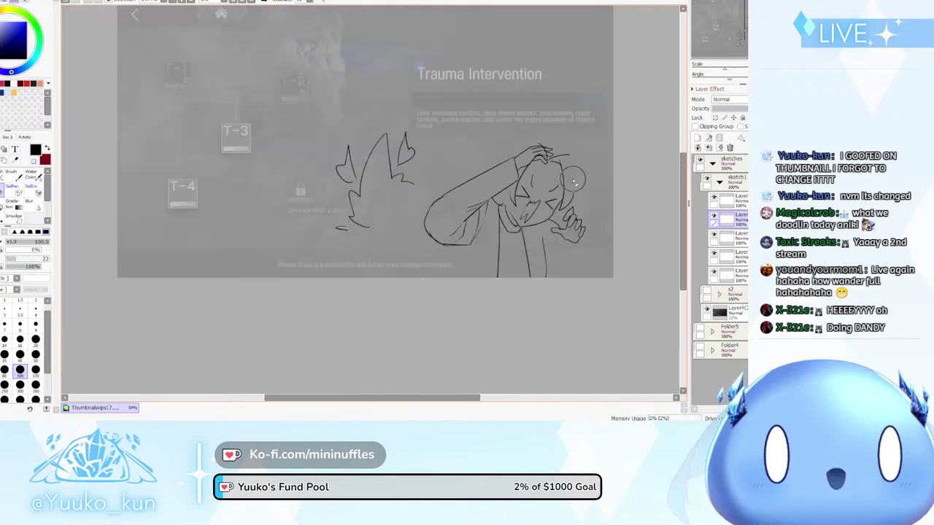
{"action": "scroll", "coordinate": [532, 215], "scroll_direction": "up", "scroll_amount": 2}
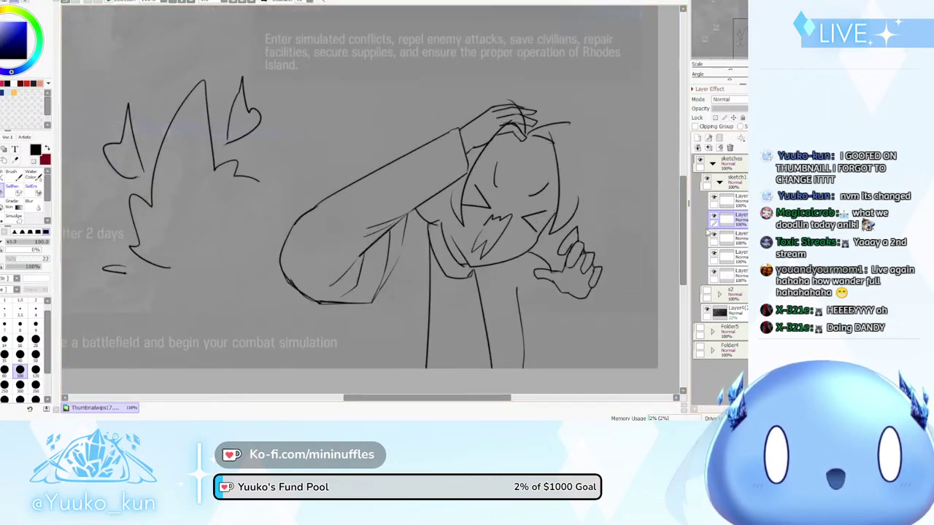
On the fourth layer of the sketch1 folder, sketch the coat's edges below the sleeve and underarm with a size 5 Brush
{"action": "left_click", "coordinate": [717, 255]}
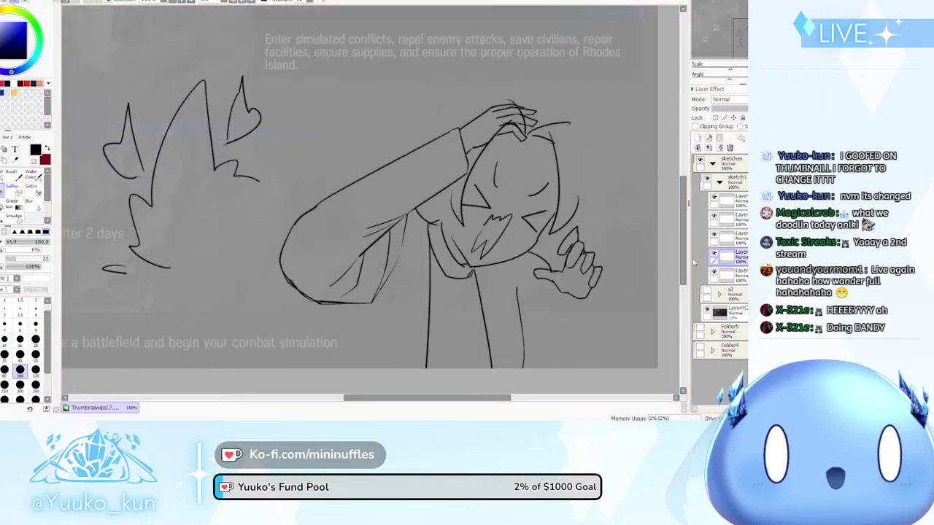
{"action": "key", "text": "b"}
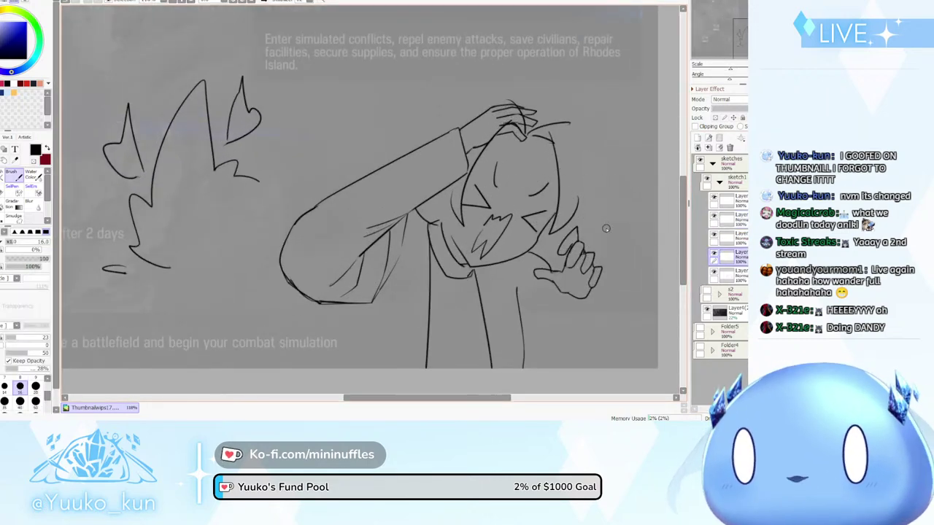
{"action": "left_click", "coordinate": [11, 242]}
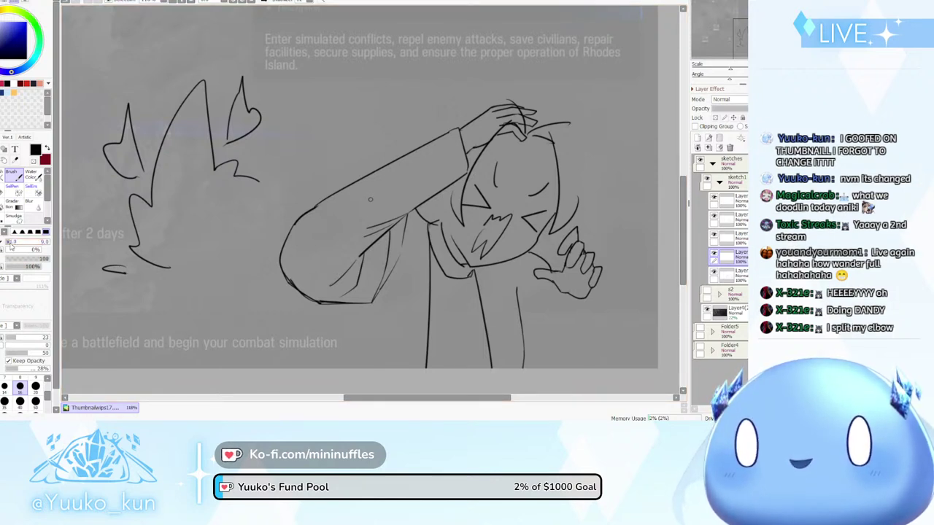
{"action": "left_click_drag", "start_coordinate": [8, 242], "coordinate": [7, 242]}
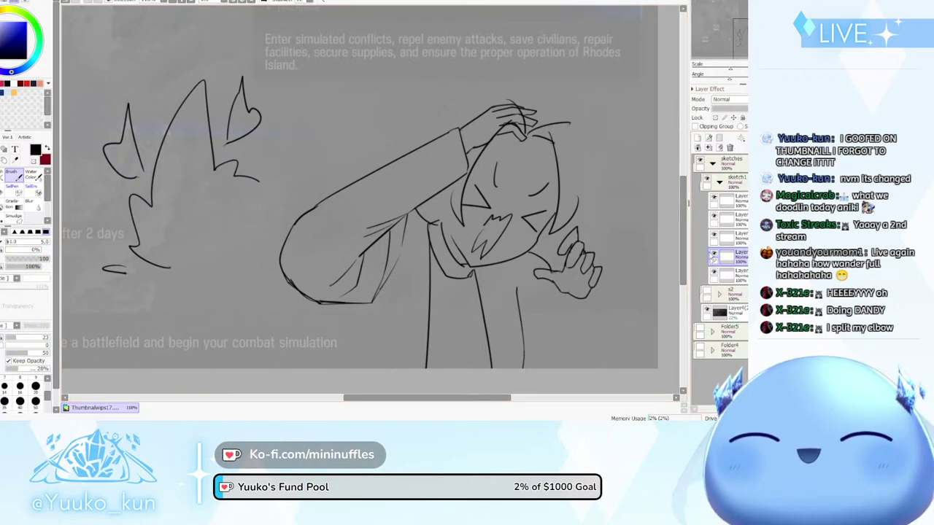
{"action": "left_click", "coordinate": [713, 255]}
{"action": "left_click", "coordinate": [714, 255]}
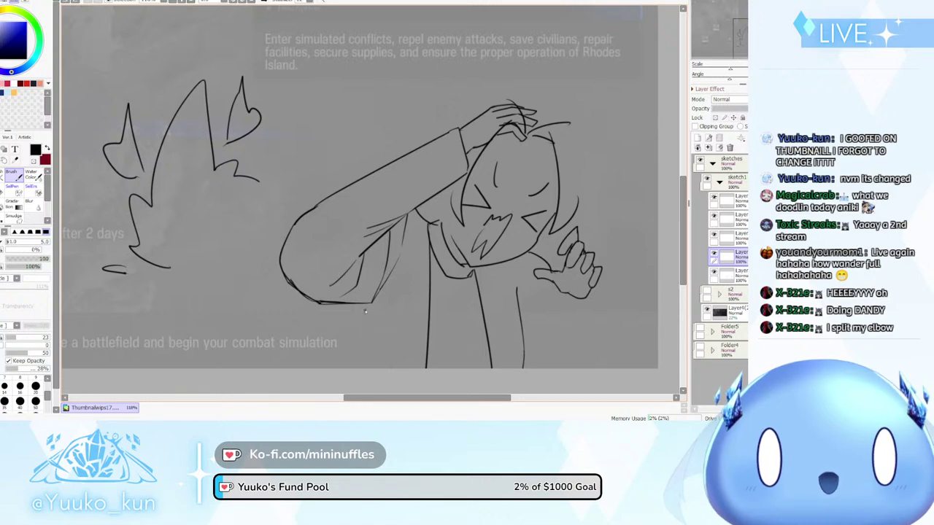
{"action": "left_click_drag", "start_coordinate": [364, 307], "coordinate": [366, 327]}
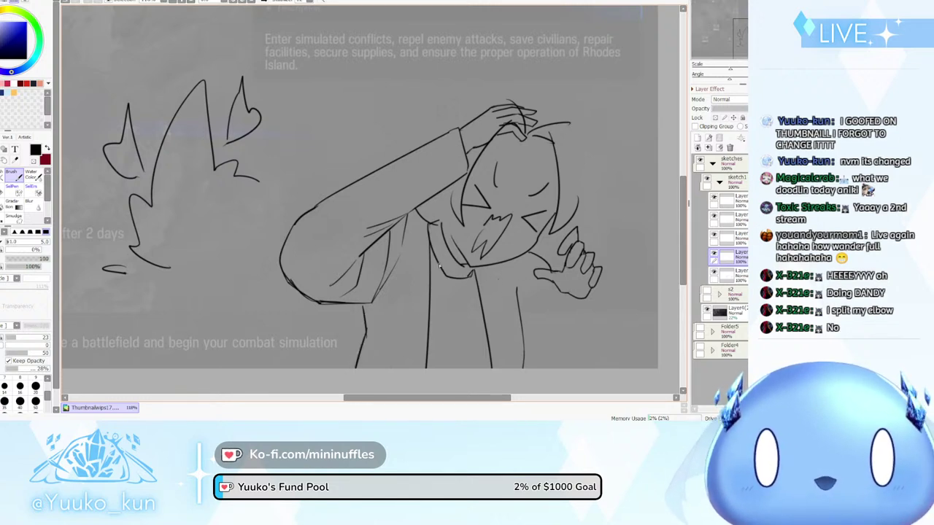
{"action": "left_click_drag", "start_coordinate": [409, 219], "coordinate": [422, 292]}
{"action": "key", "text": "ctrl+z"}
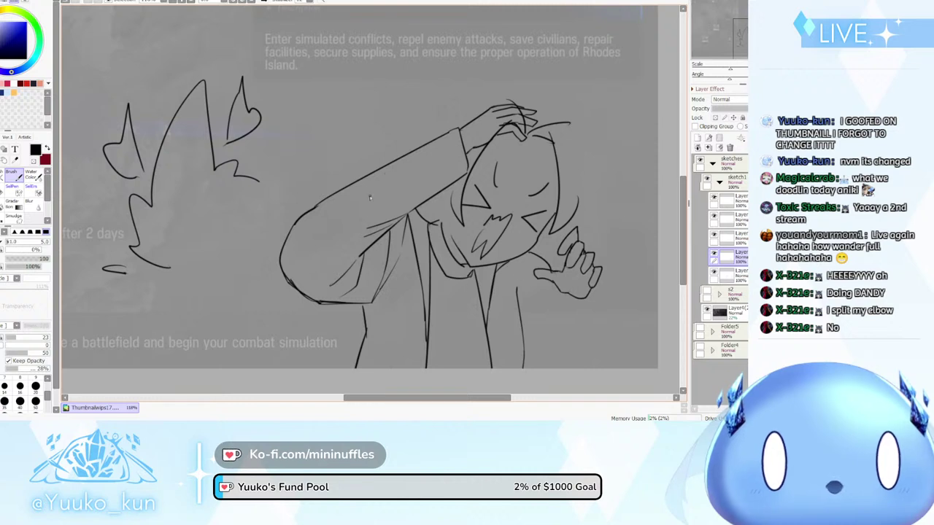
Check the coat-line layer by switching its visibility off and on, and set the Eraser size to 18 for that layer
{"action": "left_click", "coordinate": [714, 254]}
{"action": "left_click", "coordinate": [715, 255]}
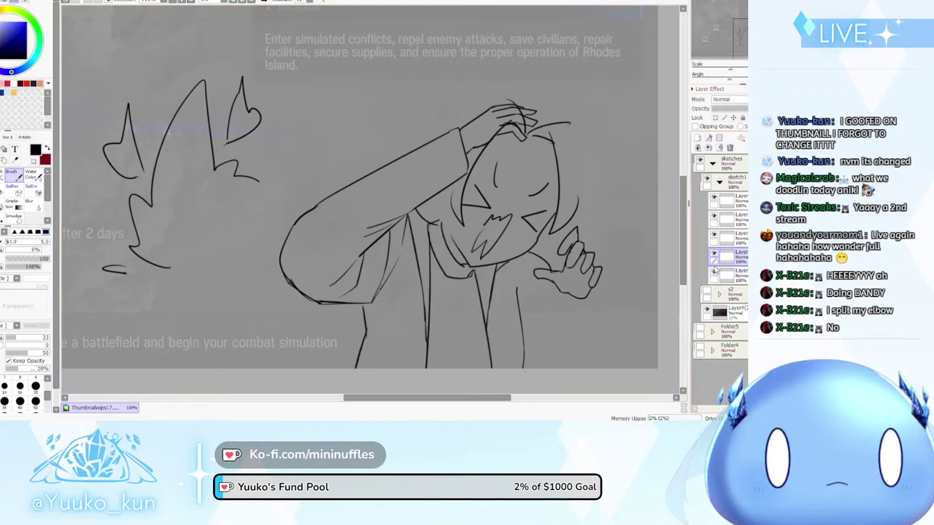
{"action": "left_click", "coordinate": [714, 253]}
{"action": "left_click", "coordinate": [714, 253]}
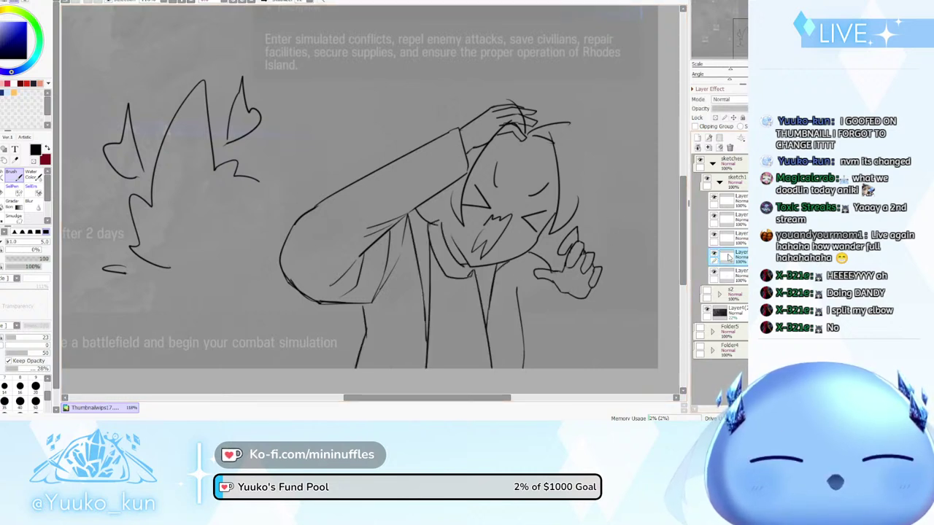
{"action": "left_click", "coordinate": [732, 256]}
{"action": "key", "text": "e"}
{"action": "mouse_move", "coordinate": [17, 259]}
{"action": "left_mouse_down"}
{"action": "mouse_move", "coordinate": [69, 261]}
{"action": "mouse_move", "coordinate": [15, 244]}
{"action": "left_mouse_up"}
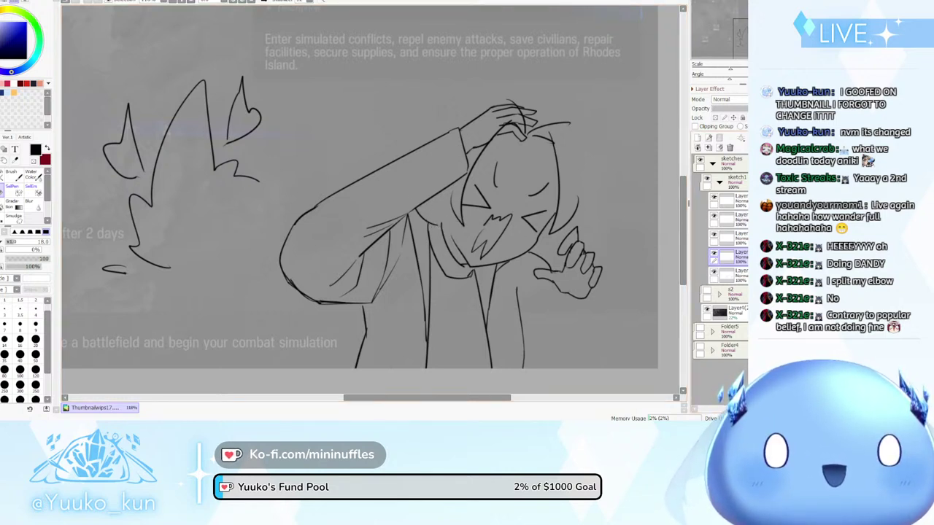
Touch up the second layer of the sketch1 folder with the Brush and Eraser, and check it by toggling its visibility
{"action": "left_click", "coordinate": [732, 219]}
{"action": "key", "text": "b"}
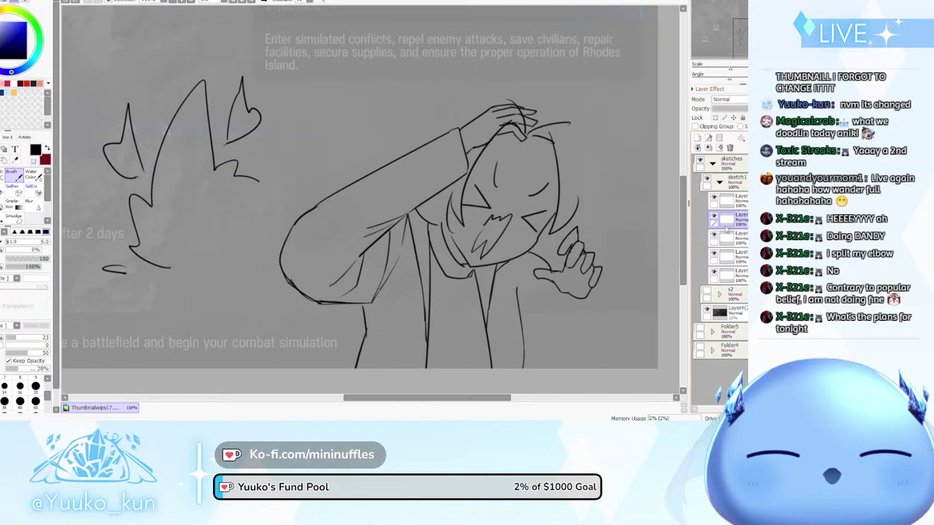
{"action": "key", "text": "e"}
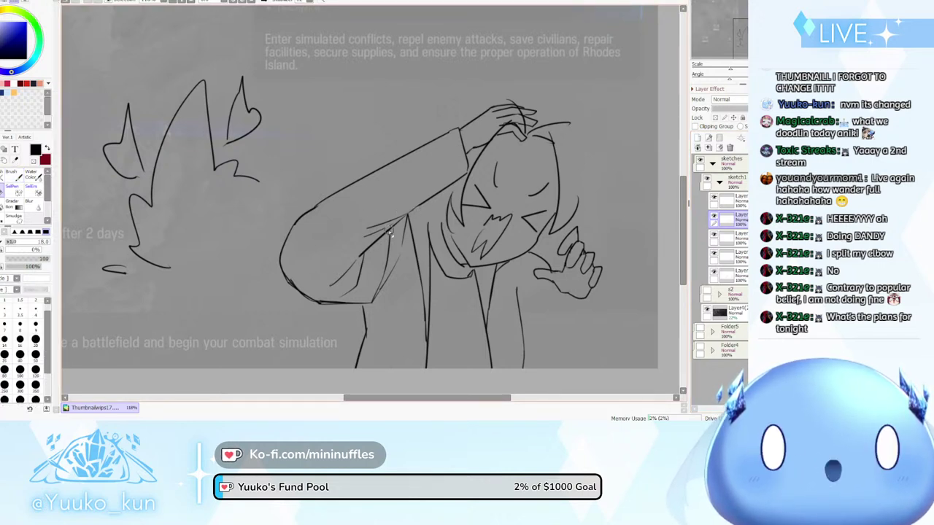
{"action": "left_click", "coordinate": [714, 218]}
{"action": "left_click", "coordinate": [714, 217]}
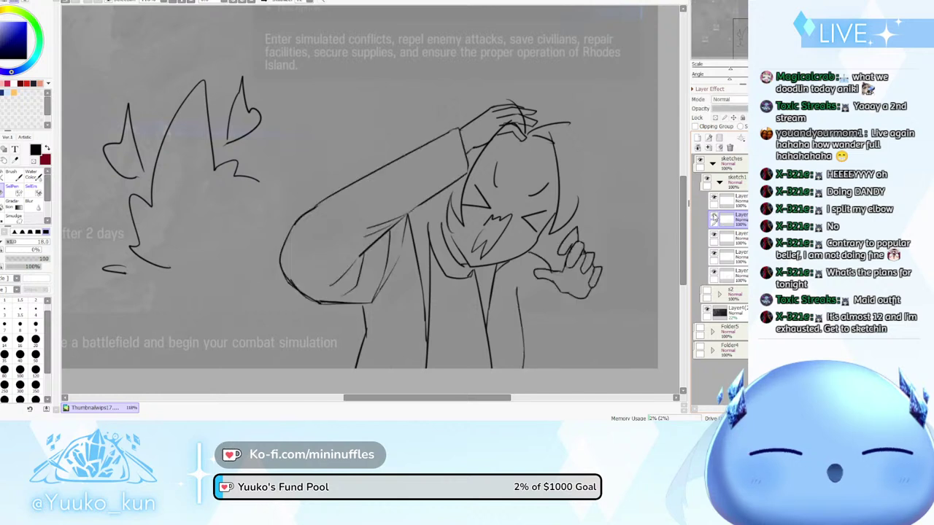
Add a new layer above the first face-sketch layer and sketch hair beside the face with the size 5 Brush
{"action": "key", "text": "ctrl+shift+n"}
{"action": "key", "text": "b"}
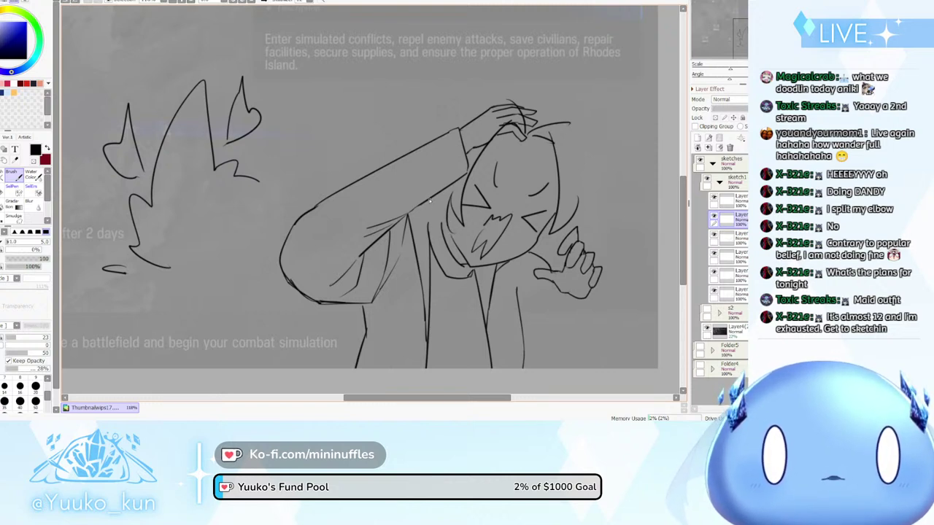
{"action": "key", "text": "e"}
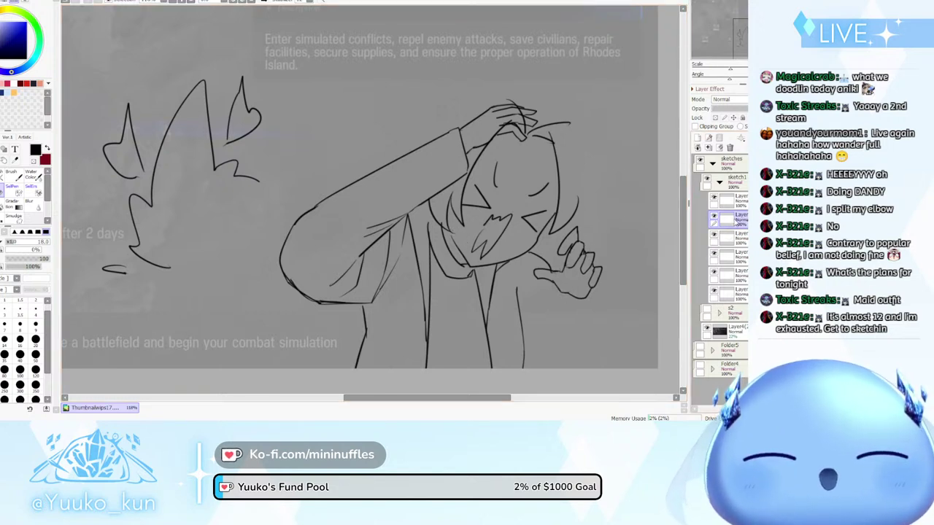
{"action": "key", "text": "b"}
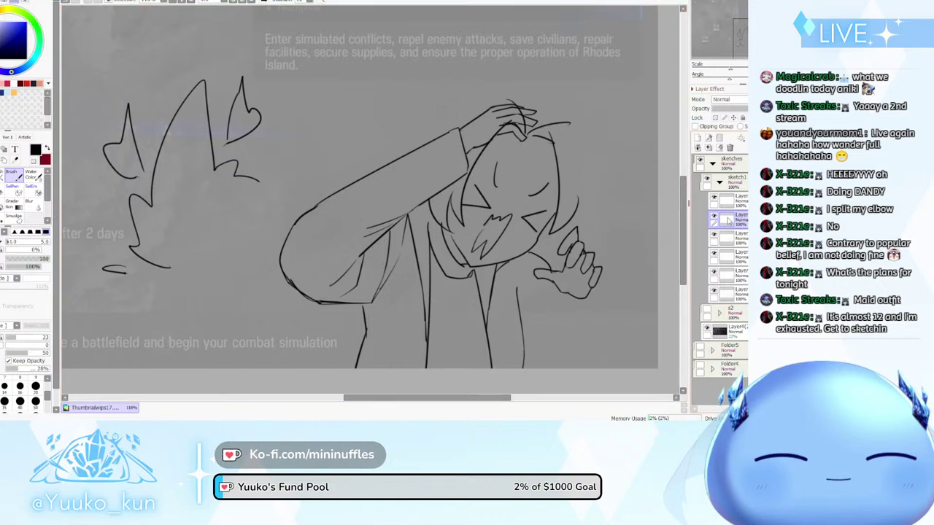
Clean up the head outline near the raised hand on the bottom sketch1 layer with the Eraser, and select the folder's top layer
{"action": "key", "text": "s"}
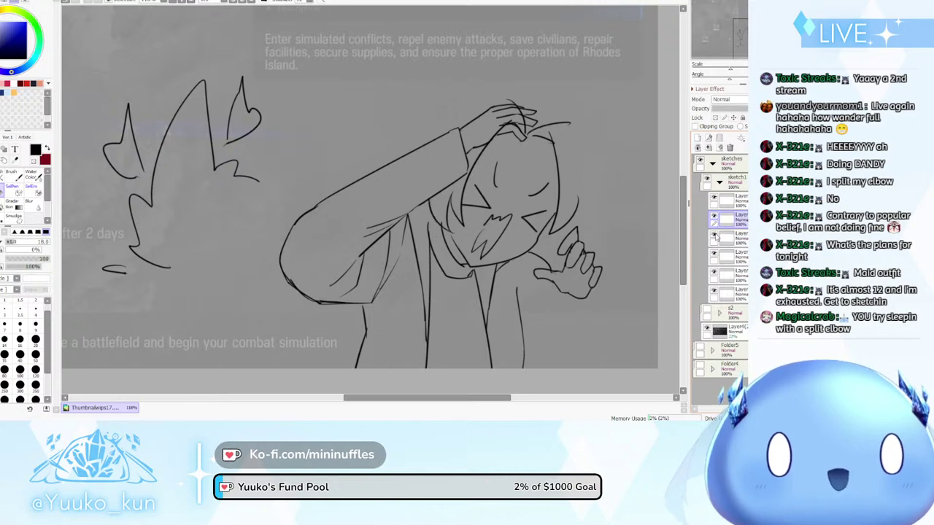
{"action": "left_click", "coordinate": [715, 237]}
{"action": "left_click", "coordinate": [714, 235]}
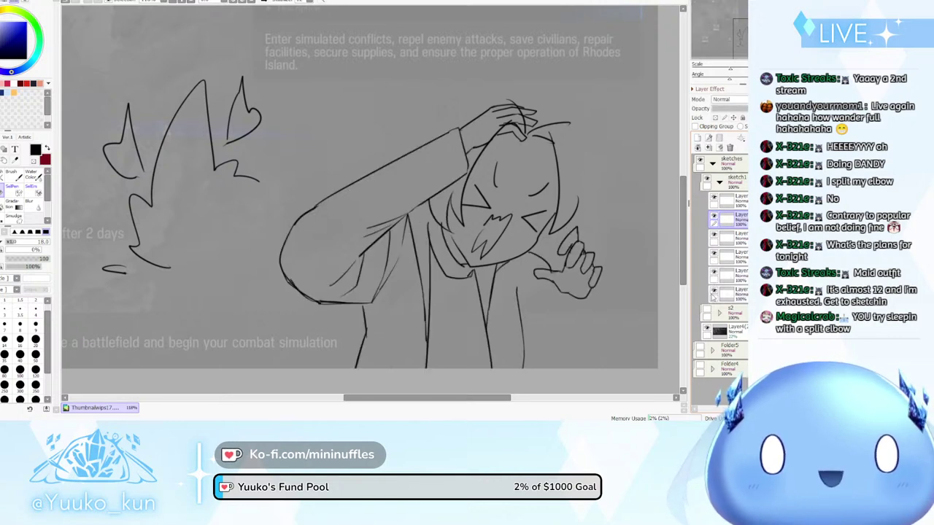
{"action": "left_click", "coordinate": [722, 292]}
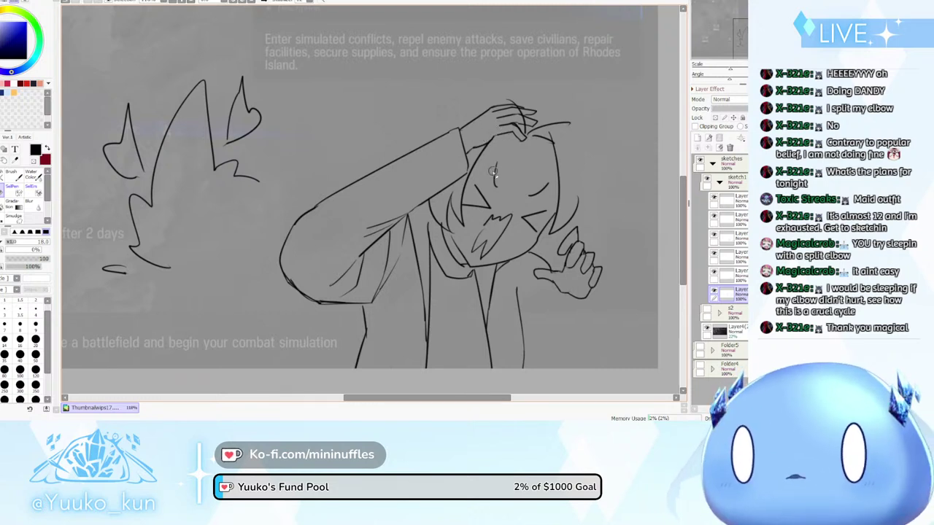
{"action": "left_click", "coordinate": [737, 203]}
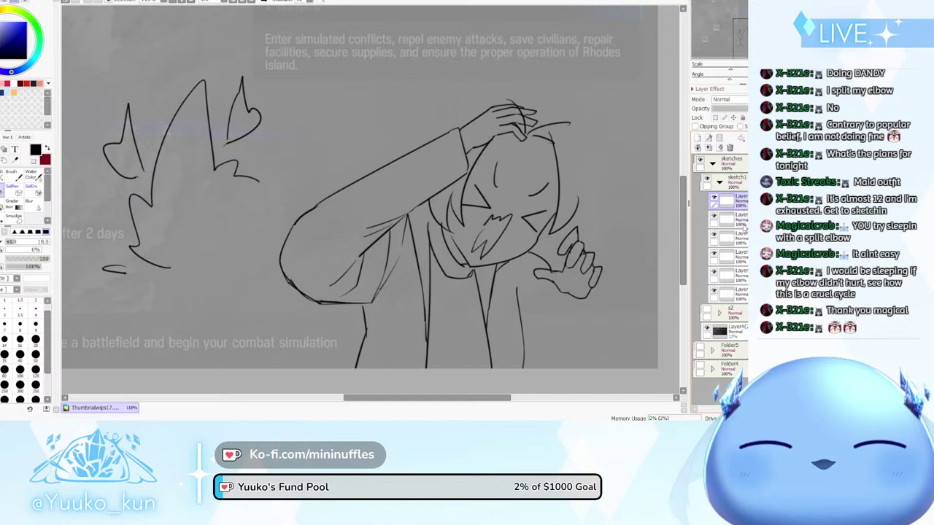
Identify the bottom sketch1 layer by toggling its visibility, select it, and draw the outer hair lock beside the face with the size 5 Brush
{"action": "left_click", "coordinate": [715, 292]}
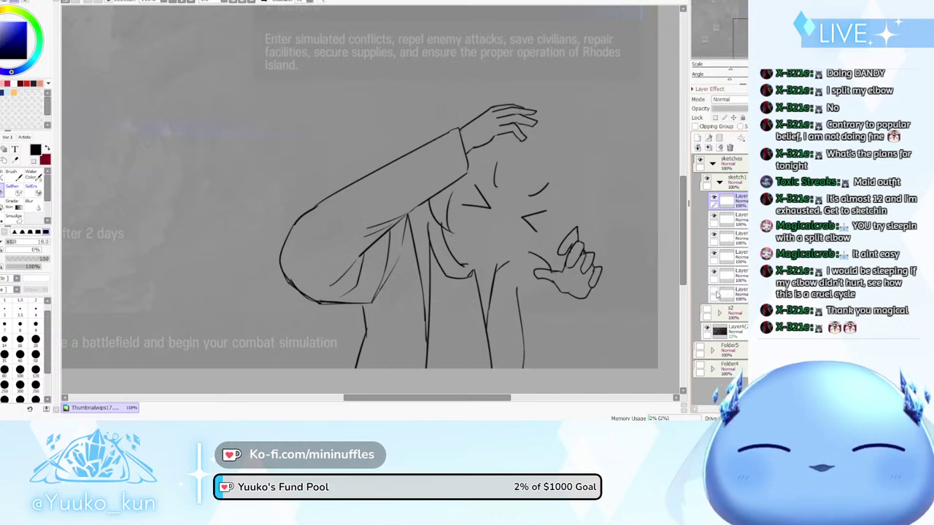
{"action": "left_click", "coordinate": [714, 292]}
{"action": "left_click", "coordinate": [733, 295]}
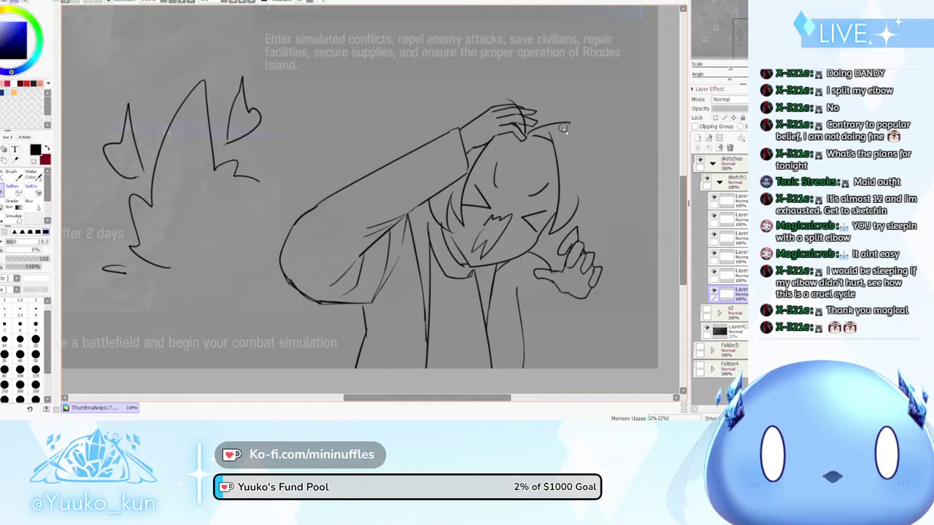
{"action": "key", "text": "b"}
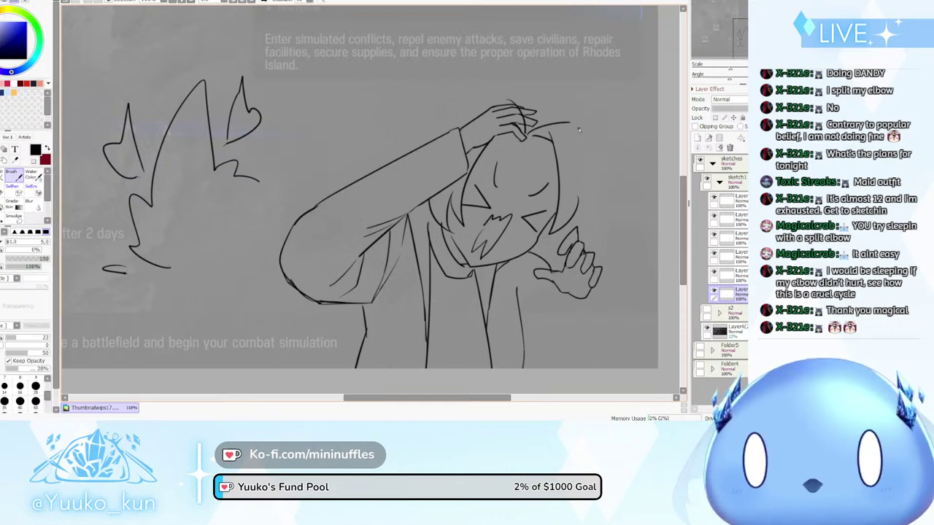
{"action": "left_click_drag", "start_coordinate": [571, 123], "coordinate": [593, 202]}
{"action": "key", "text": "ctrl+z"}
{"action": "left_click_drag", "start_coordinate": [571, 124], "coordinate": [591, 221]}
{"action": "key", "text": "ctrl+z"}
{"action": "left_click_drag", "start_coordinate": [570, 123], "coordinate": [588, 221]}
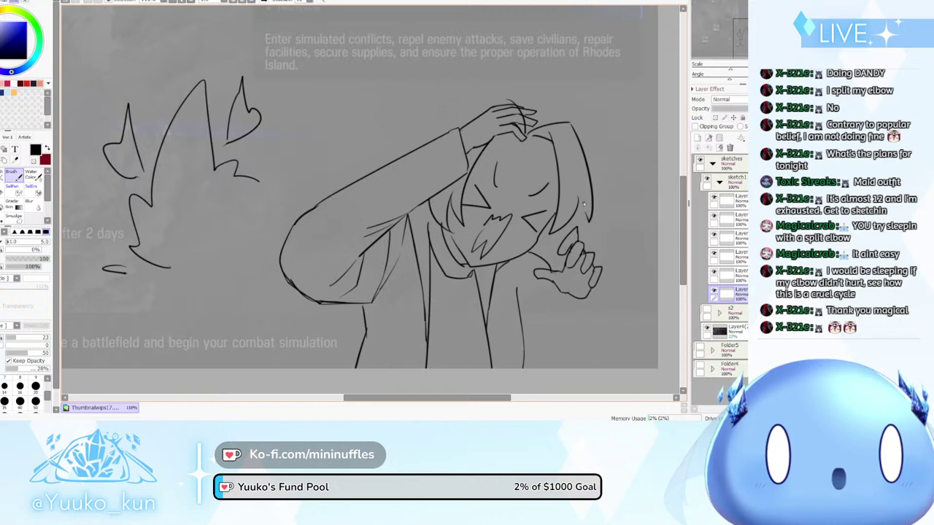
{"action": "key", "text": "ctrl+z"}
{"action": "left_click_drag", "start_coordinate": [573, 123], "coordinate": [587, 231]}
{"action": "key", "text": "ctrl+z"}
{"action": "mouse_move", "coordinate": [571, 122]}
{"action": "left_mouse_down"}
{"action": "mouse_move", "coordinate": [589, 174]}
{"action": "mouse_move", "coordinate": [579, 207]}
{"action": "left_mouse_up"}
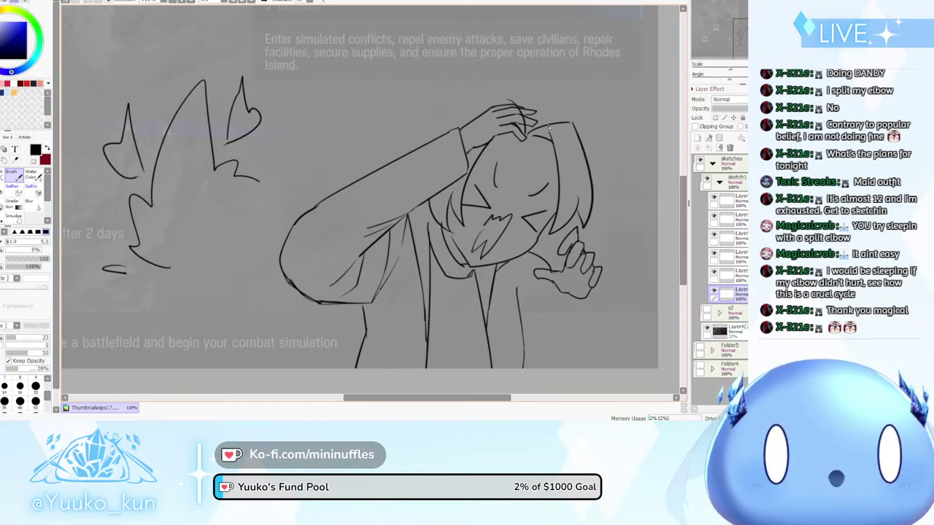
Erase stray lines under the raised hand's fingers with the size 18 Eraser and redraw the hairline there with the Brush
{"action": "key", "text": "e"}
{"action": "left_click_drag", "start_coordinate": [532, 138], "coordinate": [547, 141]}
{"action": "key", "text": "b"}
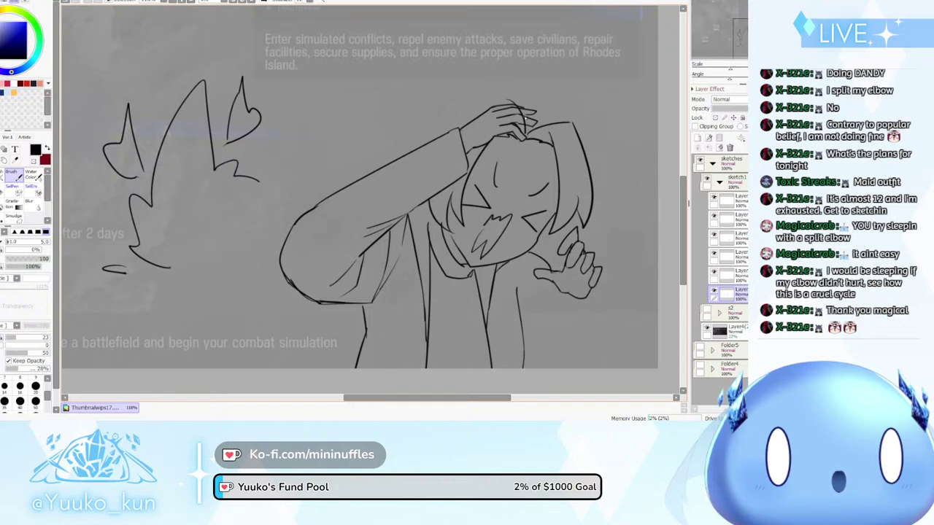
{"action": "key", "text": "e"}
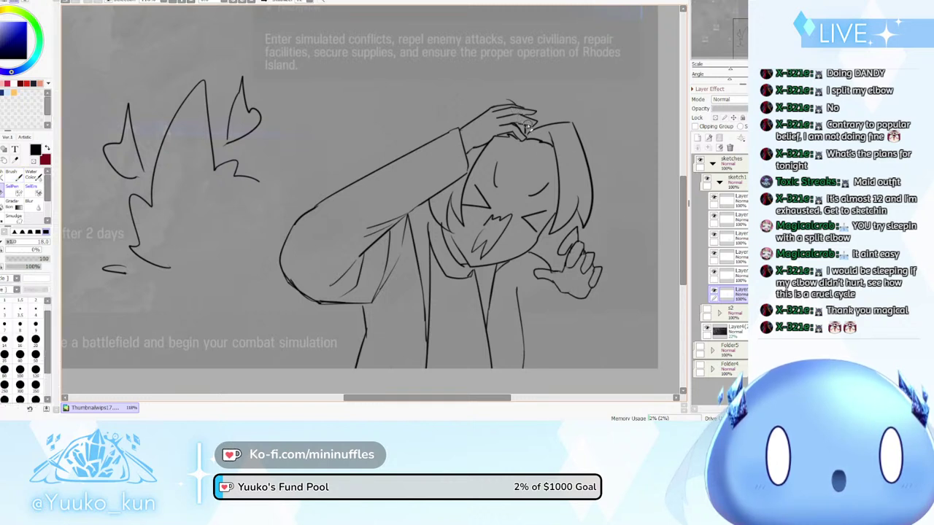
{"action": "key", "text": "b"}
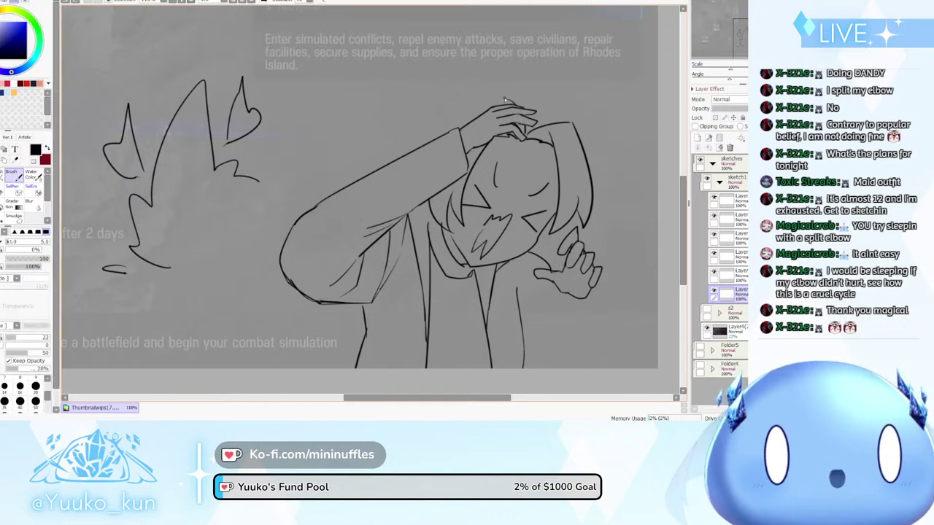
Draw the curved head contour from above the raised hand down to the sleeve with the size 5 Brush, and erase the part overlapping the sleeve
{"action": "left_click_drag", "start_coordinate": [505, 100], "coordinate": [429, 134]}
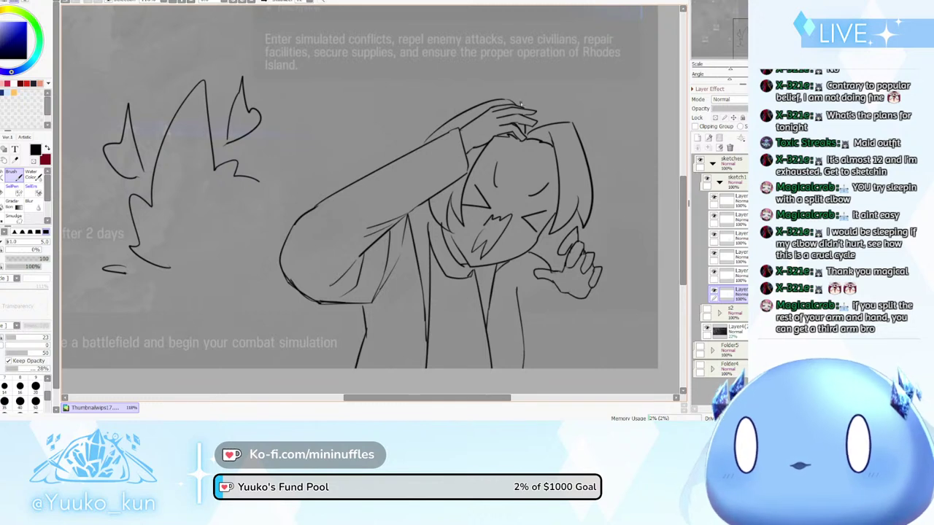
{"action": "key", "text": "ctrl+z"}
{"action": "left_click_drag", "start_coordinate": [504, 100], "coordinate": [433, 153]}
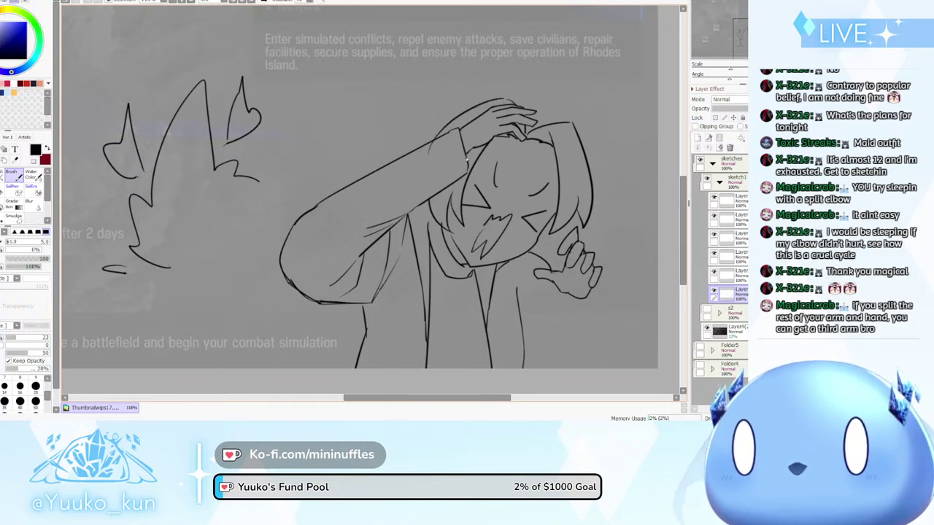
{"action": "key", "text": "ctrl+z"}
{"action": "left_click_drag", "start_coordinate": [507, 101], "coordinate": [417, 149]}
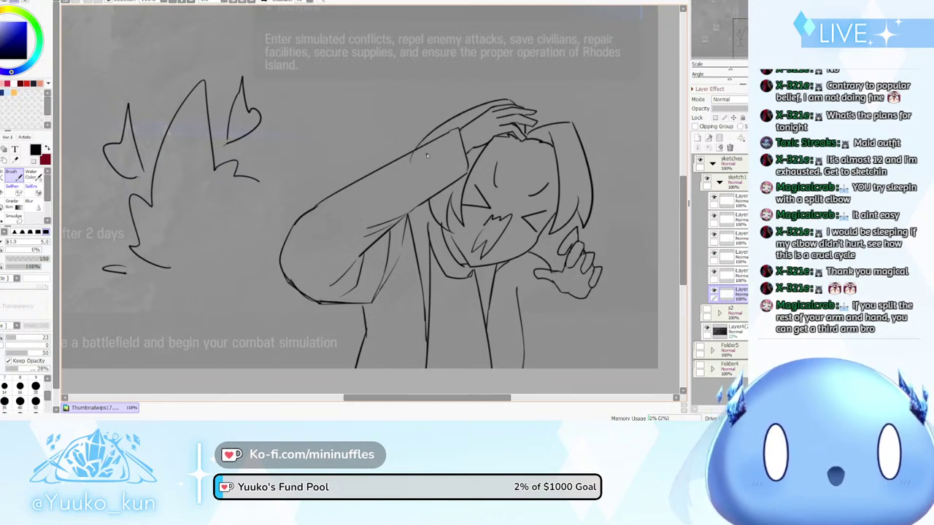
{"action": "key", "text": "ctrl+z"}
{"action": "mouse_move", "coordinate": [509, 101]}
{"action": "left_mouse_down"}
{"action": "mouse_move", "coordinate": [412, 139]}
{"action": "mouse_move", "coordinate": [400, 168]}
{"action": "left_mouse_up"}
{"action": "key", "text": "ctrl+z"}
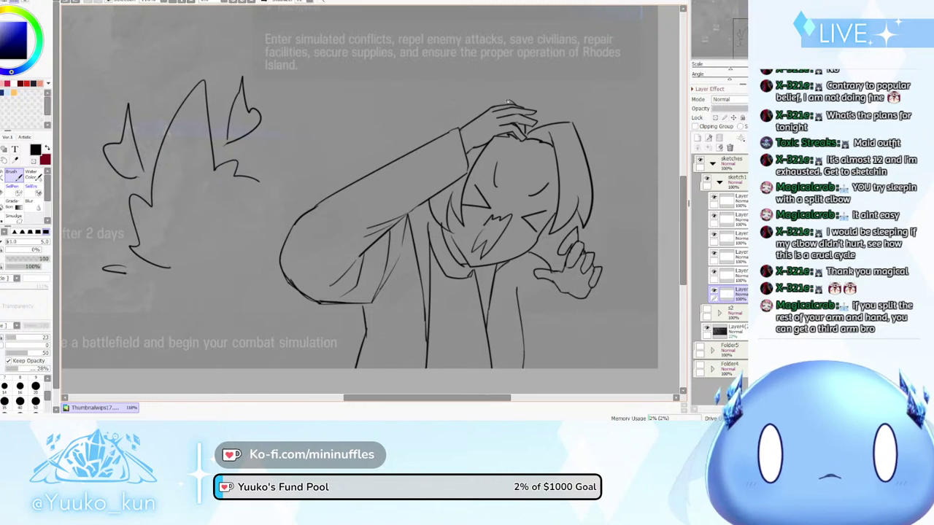
{"action": "left_click_drag", "start_coordinate": [509, 100], "coordinate": [402, 178]}
{"action": "key", "text": "ctrl+z"}
{"action": "left_click_drag", "start_coordinate": [505, 100], "coordinate": [398, 182]}
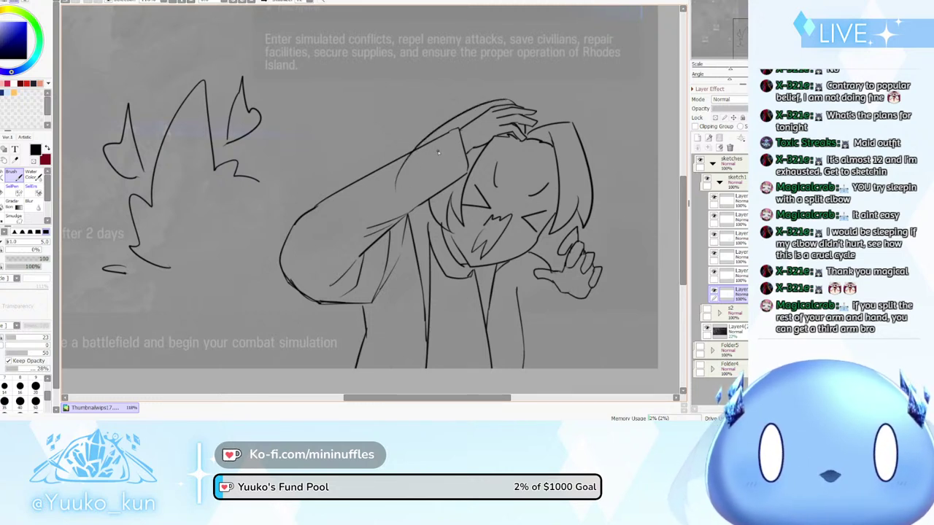
{"action": "key", "text": "ctrl+z"}
{"action": "left_click_drag", "start_coordinate": [507, 101], "coordinate": [404, 193]}
{"action": "key", "text": "ctrl+z"}
{"action": "mouse_move", "coordinate": [508, 101]}
{"action": "left_mouse_down"}
{"action": "mouse_move", "coordinate": [484, 103]}
{"action": "mouse_move", "coordinate": [416, 174]}
{"action": "left_mouse_up"}
{"action": "key", "text": "e"}
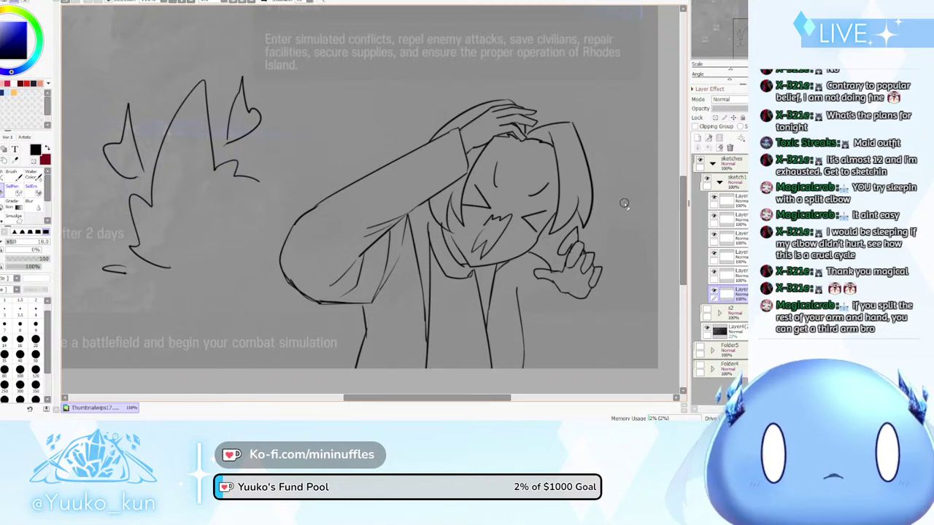
Add a layer above the bottom sketch1 layer and draw a small pointed, diamond-like horn on each side of the head, tidying with the Eraser
{"action": "key", "text": "b"}
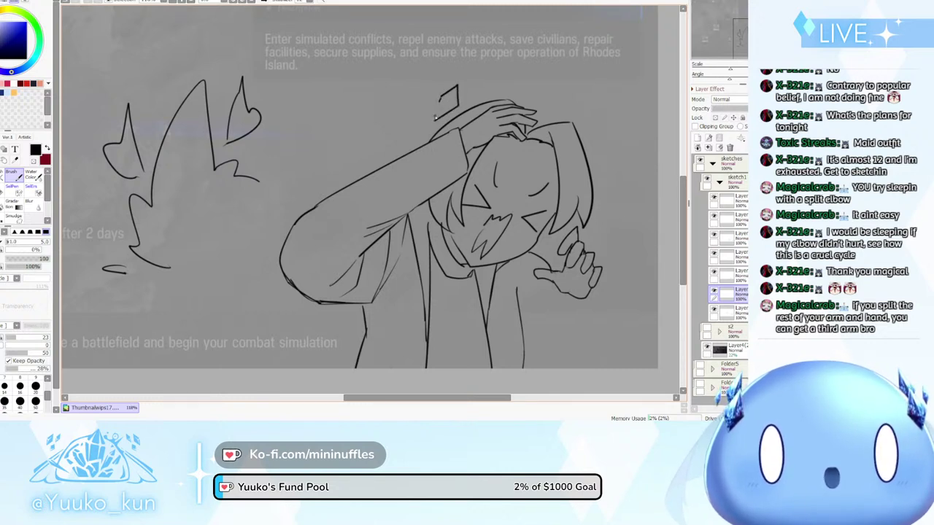
{"action": "left_click_drag", "start_coordinate": [441, 95], "coordinate": [435, 120]}
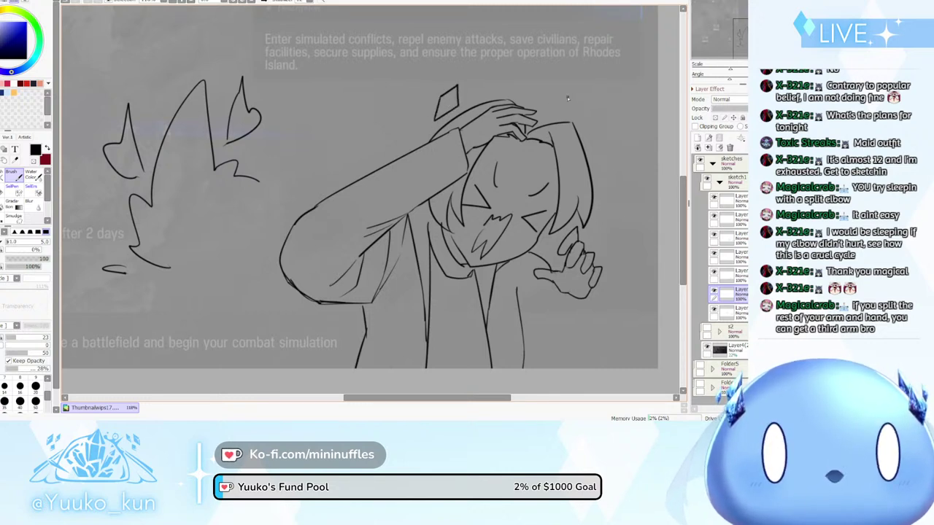
{"action": "left_click_drag", "start_coordinate": [573, 109], "coordinate": [569, 123]}
{"action": "key", "text": "ctrl+z"}
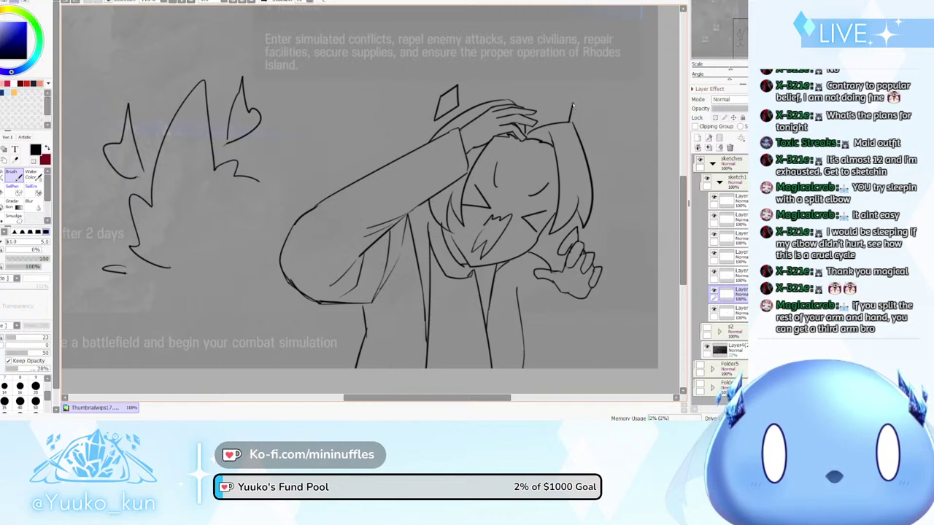
{"action": "mouse_move", "coordinate": [573, 108]}
{"action": "left_mouse_down"}
{"action": "mouse_move", "coordinate": [587, 128]}
{"action": "mouse_move", "coordinate": [581, 144]}
{"action": "left_mouse_up"}
{"action": "key", "text": "e"}
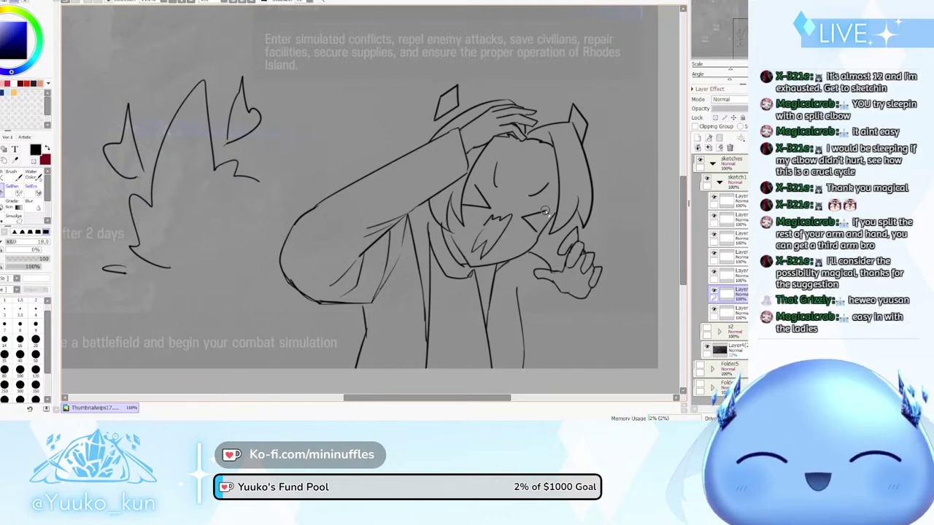
Add a layer above the horn layer and draw a large hair arc from the crown around the horn down to the raised sleeve
{"action": "key", "text": "ctrl+shift+n"}
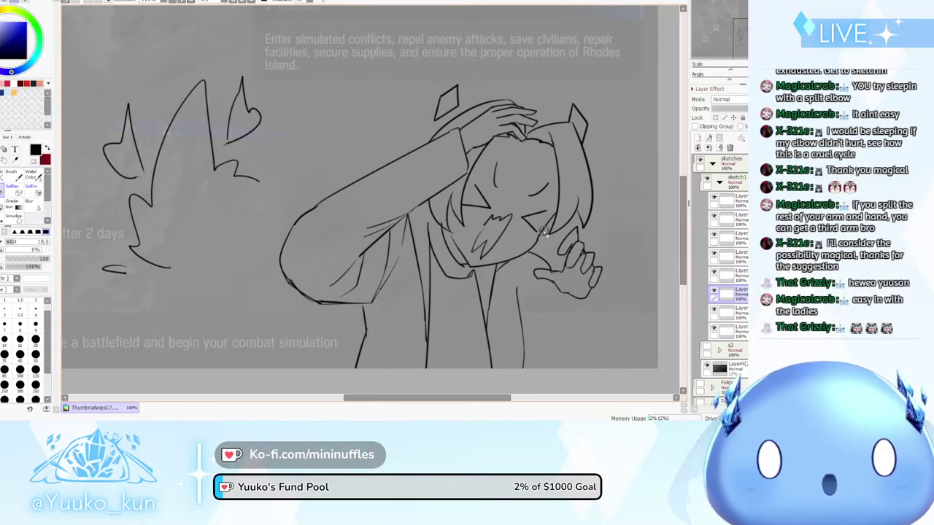
{"action": "key", "text": "b"}
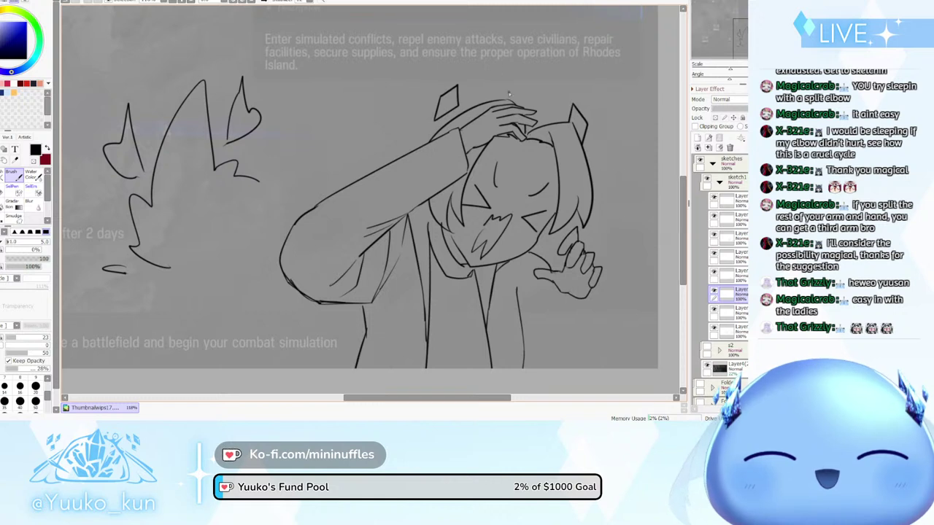
{"action": "mouse_move", "coordinate": [510, 78]}
{"action": "left_mouse_down"}
{"action": "mouse_move", "coordinate": [418, 90]}
{"action": "mouse_move", "coordinate": [406, 105]}
{"action": "mouse_move", "coordinate": [487, 76]}
{"action": "mouse_move", "coordinate": [387, 167]}
{"action": "left_mouse_up"}
{"action": "key", "text": "ctrl+z"}
{"action": "key", "text": "ctrl+z"}
{"action": "left_click_drag", "start_coordinate": [508, 76], "coordinate": [384, 175]}
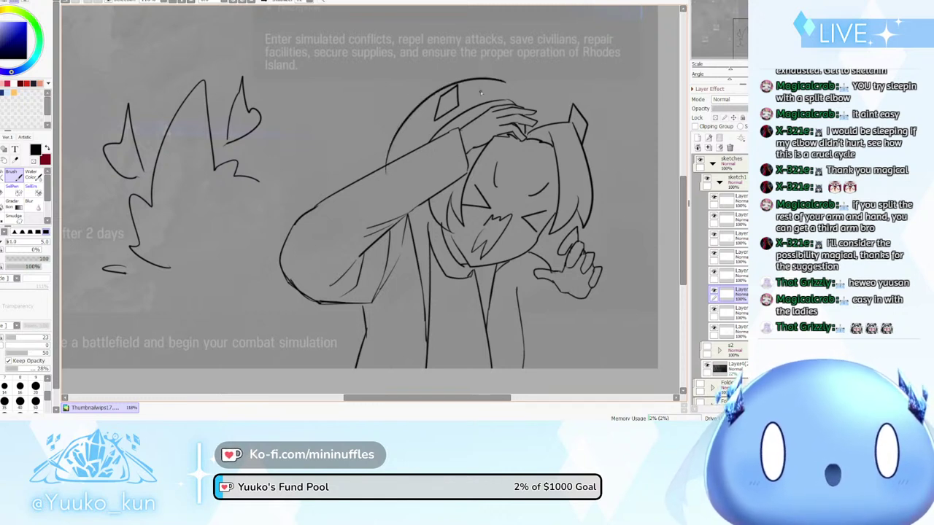
{"action": "key", "text": "ctrl+z"}
{"action": "left_click_drag", "start_coordinate": [506, 75], "coordinate": [387, 172]}
{"action": "key", "text": "ctrl+z"}
{"action": "mouse_move", "coordinate": [508, 77]}
{"action": "left_mouse_down"}
{"action": "mouse_move", "coordinate": [409, 100]}
{"action": "mouse_move", "coordinate": [386, 169]}
{"action": "left_mouse_up"}
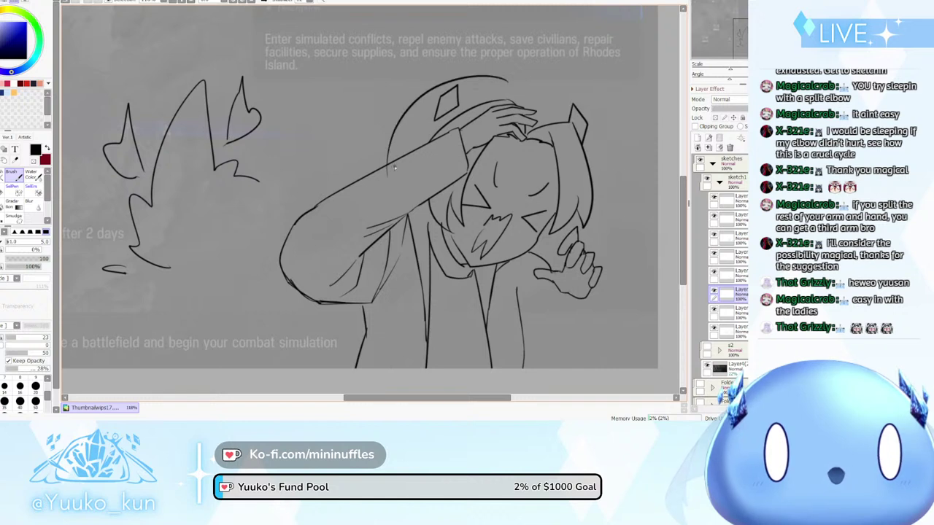
Continue the hair outline from the crown to the horn above the outer hair lock, and clean up its end with the Eraser
{"action": "left_click_drag", "start_coordinate": [511, 80], "coordinate": [570, 121]}
{"action": "key", "text": "ctrl+z"}
{"action": "left_click_drag", "start_coordinate": [510, 80], "coordinate": [571, 133]}
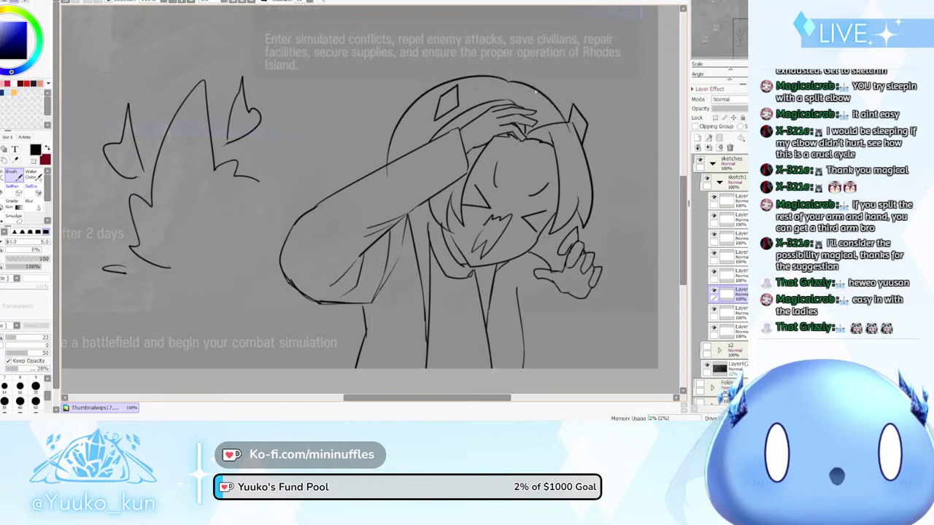
{"action": "key", "text": "ctrl+z"}
{"action": "left_click_drag", "start_coordinate": [509, 80], "coordinate": [576, 136]}
{"action": "key", "text": "ctrl+z"}
{"action": "left_click_drag", "start_coordinate": [510, 81], "coordinate": [572, 129]}
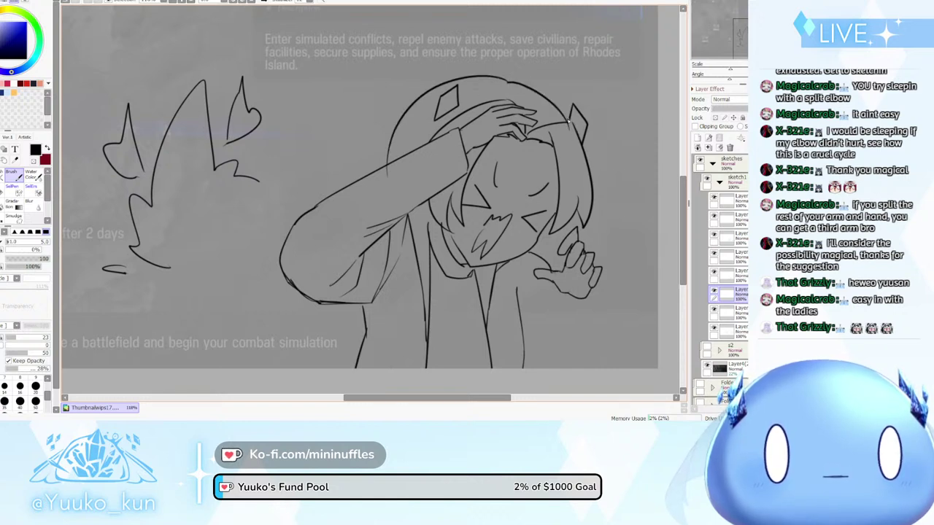
{"action": "key", "text": "ctrl+z"}
{"action": "mouse_move", "coordinate": [509, 81]}
{"action": "left_mouse_down"}
{"action": "mouse_move", "coordinate": [568, 121]}
{"action": "mouse_move", "coordinate": [559, 124]}
{"action": "mouse_move", "coordinate": [555, 99]}
{"action": "mouse_move", "coordinate": [569, 127]}
{"action": "left_mouse_up"}
{"action": "key", "text": "ctrl+z"}
{"action": "key", "text": "ctrl+z"}
{"action": "left_click_drag", "start_coordinate": [509, 81], "coordinate": [567, 133]}
{"action": "key", "text": "ctrl+z"}
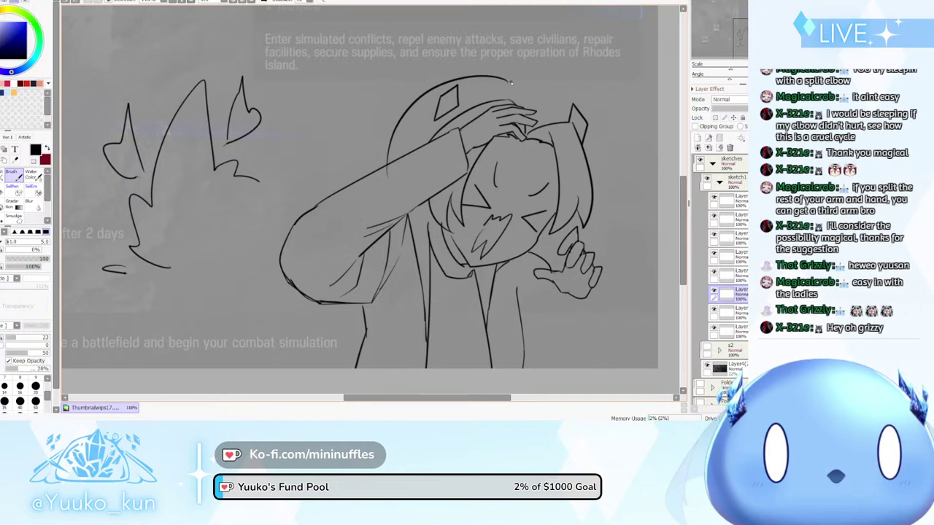
{"action": "left_click_drag", "start_coordinate": [511, 81], "coordinate": [573, 140]}
{"action": "key", "text": "ctrl+z"}
{"action": "mouse_move", "coordinate": [508, 80]}
{"action": "left_mouse_down"}
{"action": "mouse_move", "coordinate": [543, 98]}
{"action": "mouse_move", "coordinate": [573, 142]}
{"action": "left_mouse_up"}
{"action": "key", "text": "e"}
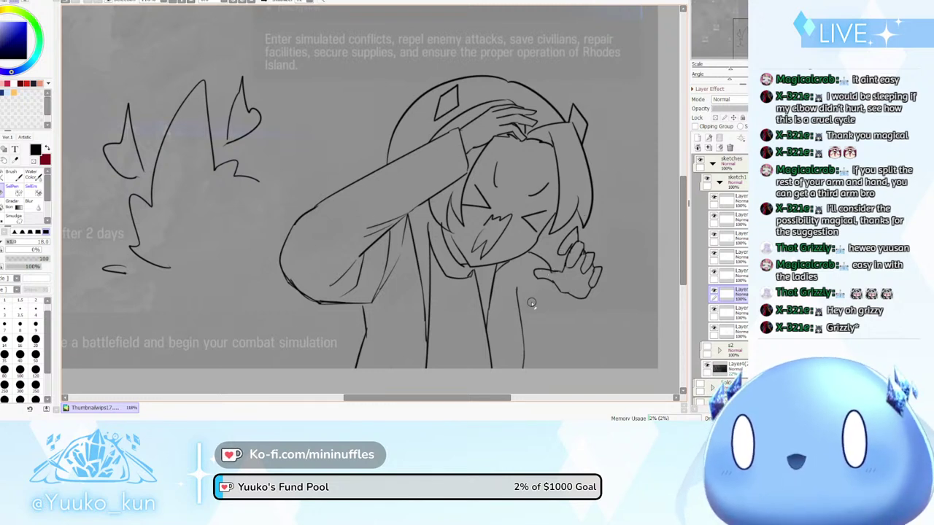
Draw a long back-hair strand from beneath the outer side lock down behind the open hand with the size 5 Brush
{"action": "key", "text": "b"}
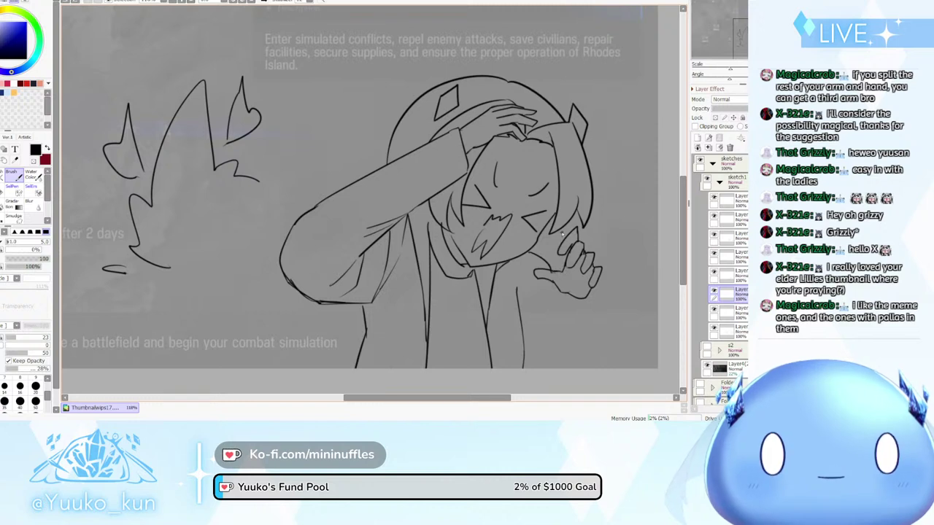
{"action": "mouse_move", "coordinate": [562, 229]}
{"action": "left_mouse_down"}
{"action": "mouse_move", "coordinate": [550, 301]}
{"action": "mouse_move", "coordinate": [529, 320]}
{"action": "left_mouse_up"}
{"action": "key", "text": "ctrl+z"}
{"action": "key", "text": "ctrl+z"}
{"action": "key", "text": "ctrl+z"}
{"action": "left_click_drag", "start_coordinate": [561, 229], "coordinate": [546, 313]}
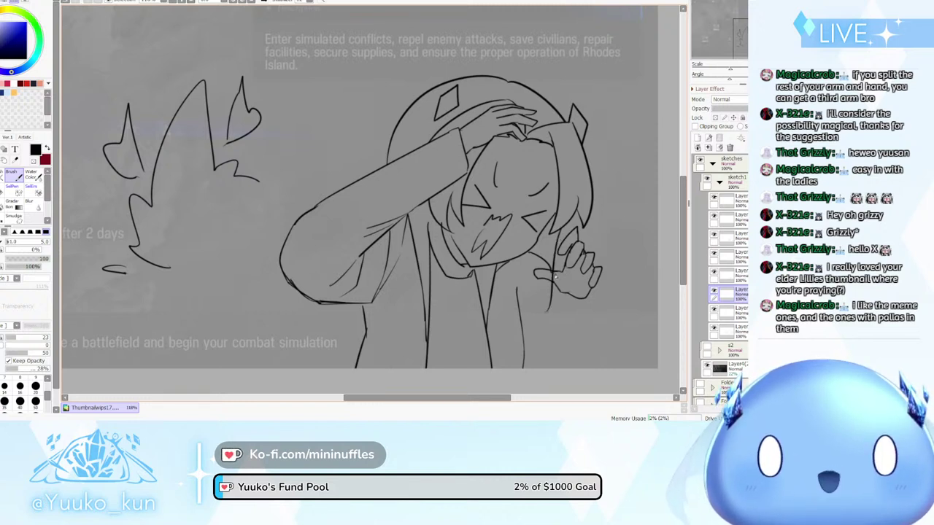
{"action": "key", "text": "ctrl+z"}
{"action": "left_click_drag", "start_coordinate": [562, 227], "coordinate": [543, 317]}
{"action": "key", "text": "ctrl+z"}
{"action": "left_click_drag", "start_coordinate": [562, 226], "coordinate": [533, 321]}
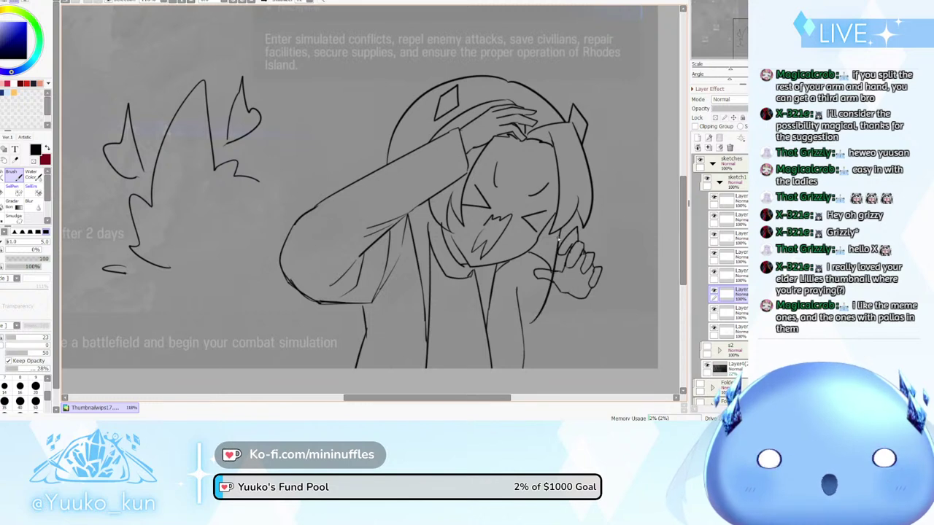
{"action": "key", "text": "ctrl+z"}
{"action": "left_click_drag", "start_coordinate": [562, 228], "coordinate": [544, 328]}
{"action": "key", "text": "ctrl+z"}
{"action": "left_click_drag", "start_coordinate": [562, 229], "coordinate": [531, 314]}
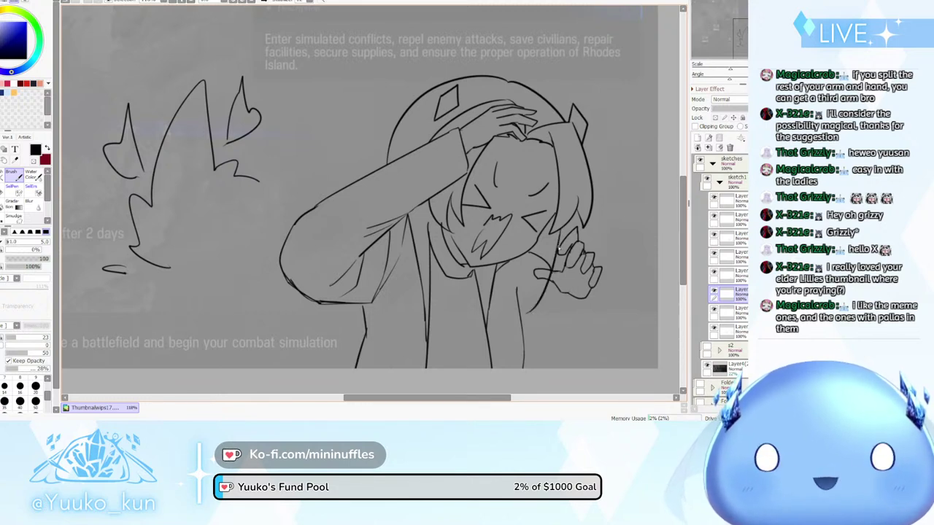
{"action": "key", "text": "ctrl+z"}
{"action": "left_click_drag", "start_coordinate": [562, 230], "coordinate": [539, 316]}
{"action": "key", "text": "ctrl+z"}
{"action": "left_click_drag", "start_coordinate": [562, 227], "coordinate": [540, 312]}
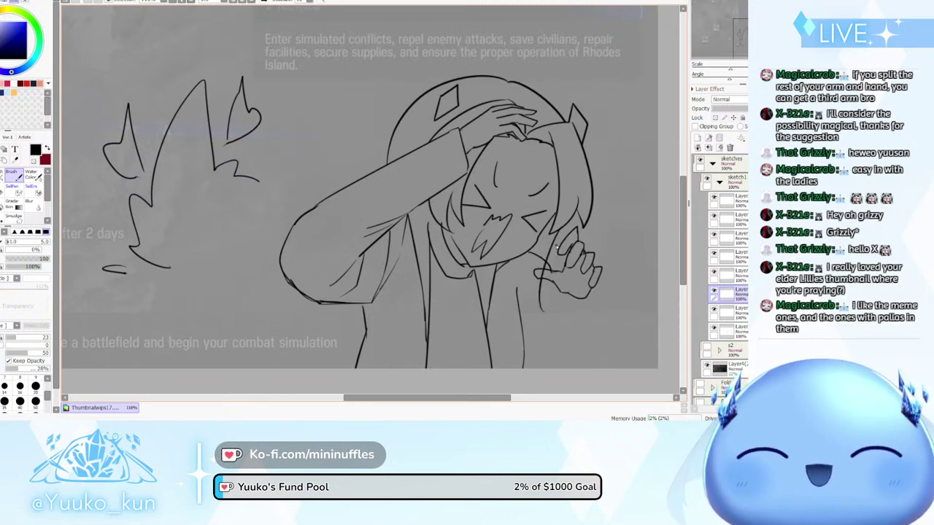
{"action": "key", "text": "ctrl+z"}
{"action": "left_click_drag", "start_coordinate": [561, 229], "coordinate": [542, 317]}
{"action": "key", "text": "ctrl+z"}
{"action": "left_click_drag", "start_coordinate": [562, 229], "coordinate": [552, 312]}
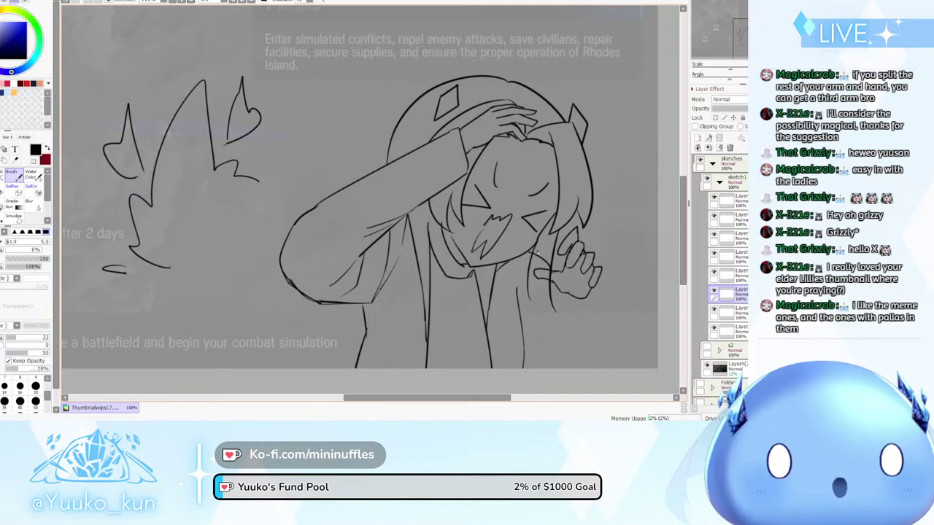
Draw a shorter pointed hair strand from the cheek down between the collar and the open hand
{"action": "left_click_drag", "start_coordinate": [538, 244], "coordinate": [531, 299]}
{"action": "key", "text": "ctrl+z"}
{"action": "left_click_drag", "start_coordinate": [538, 245], "coordinate": [530, 296]}
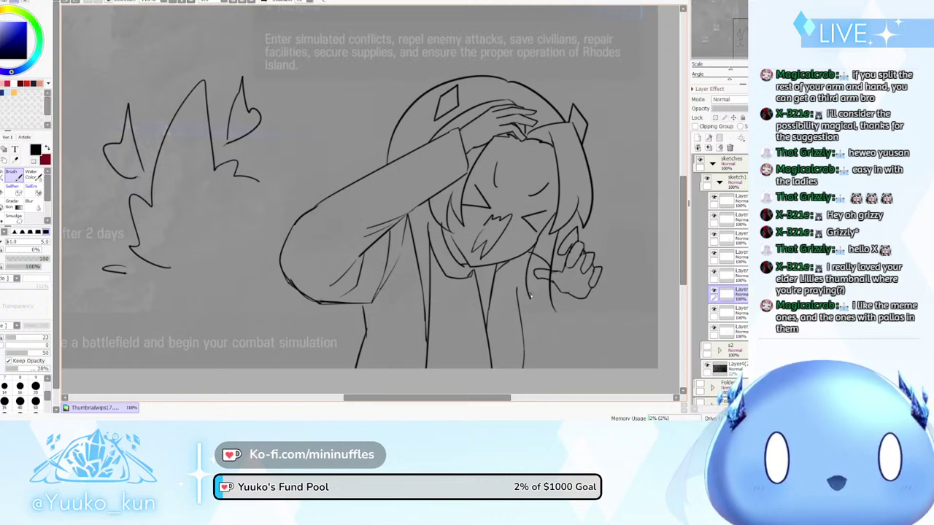
{"action": "key", "text": "ctrl+z"}
{"action": "left_click_drag", "start_coordinate": [539, 242], "coordinate": [528, 288]}
{"action": "key", "text": "ctrl+z"}
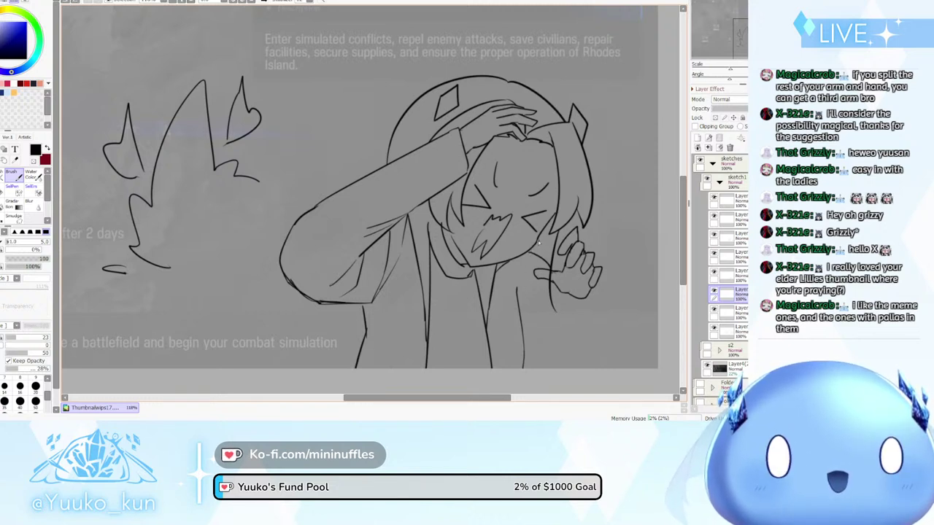
{"action": "left_click_drag", "start_coordinate": [538, 244], "coordinate": [531, 302]}
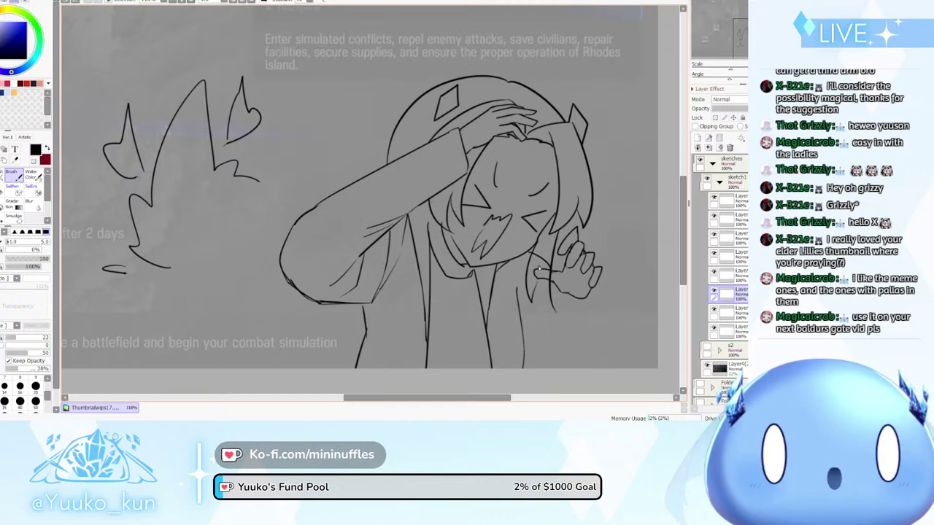
Draw a pointed hair strand tip that starts beneath the open hand's thumb and curves down and outward
{"action": "key", "text": "ctrl+z"}
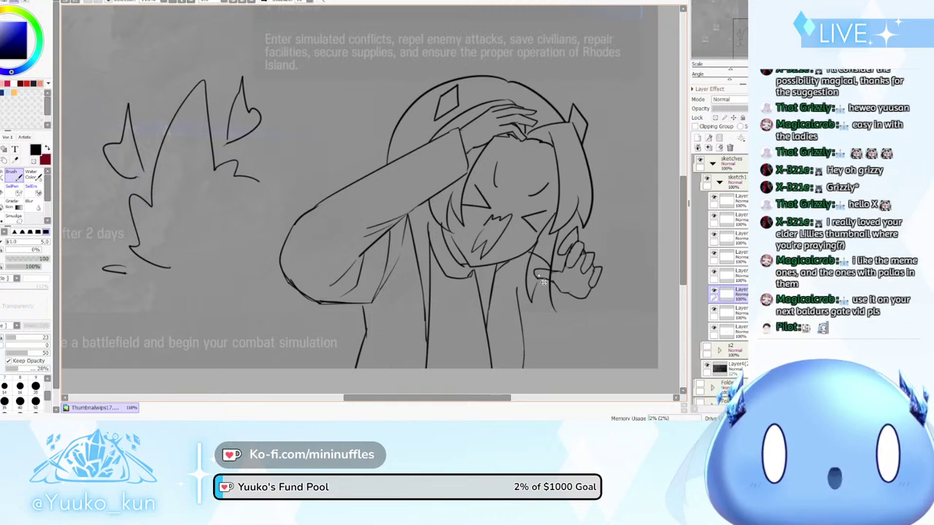
{"action": "mouse_move", "coordinate": [538, 275]}
{"action": "left_mouse_down"}
{"action": "mouse_move", "coordinate": [540, 303]}
{"action": "mouse_move", "coordinate": [572, 328]}
{"action": "left_mouse_up"}
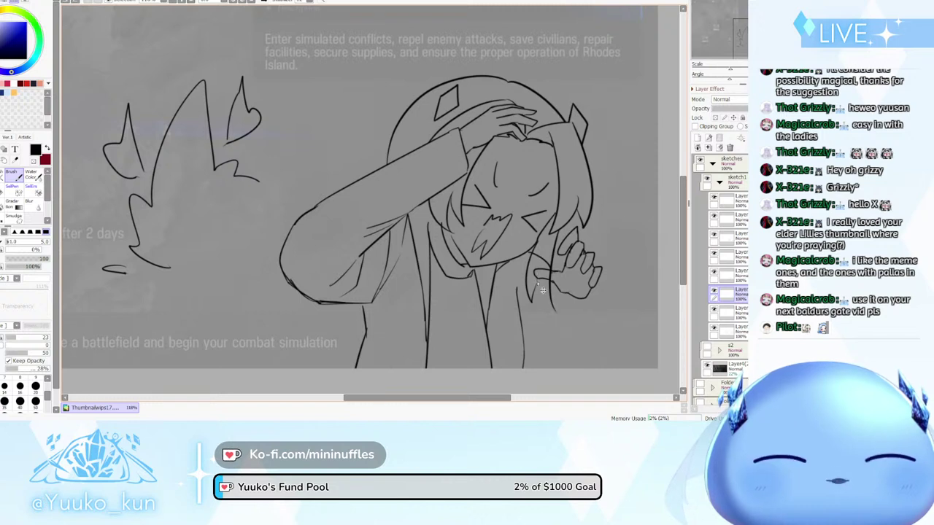
{"action": "key", "text": "ctrl+z"}
{"action": "left_click_drag", "start_coordinate": [537, 275], "coordinate": [564, 318]}
{"action": "key", "text": "ctrl+z"}
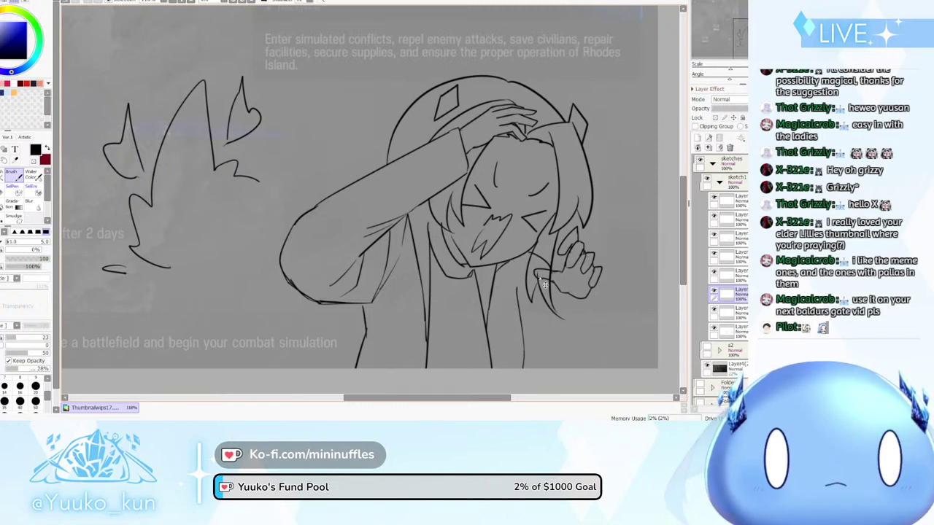
{"action": "key", "text": "ctrl+z"}
{"action": "left_click_drag", "start_coordinate": [540, 275], "coordinate": [565, 319]}
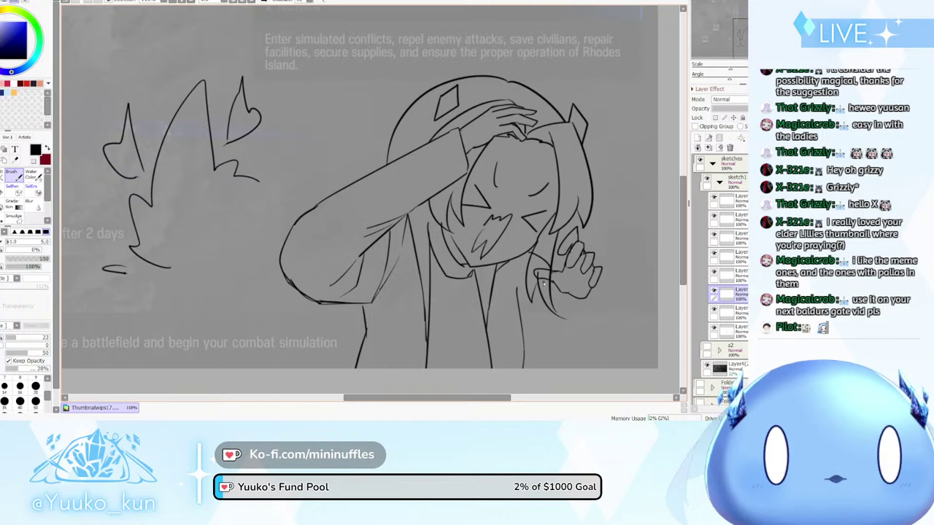
Erase the hair line crossing the open hand's thumb with the size 12 Eraser on the hair strand's own layer
{"action": "scroll", "coordinate": [581, 286], "scroll_direction": "up", "scroll_amount": 4}
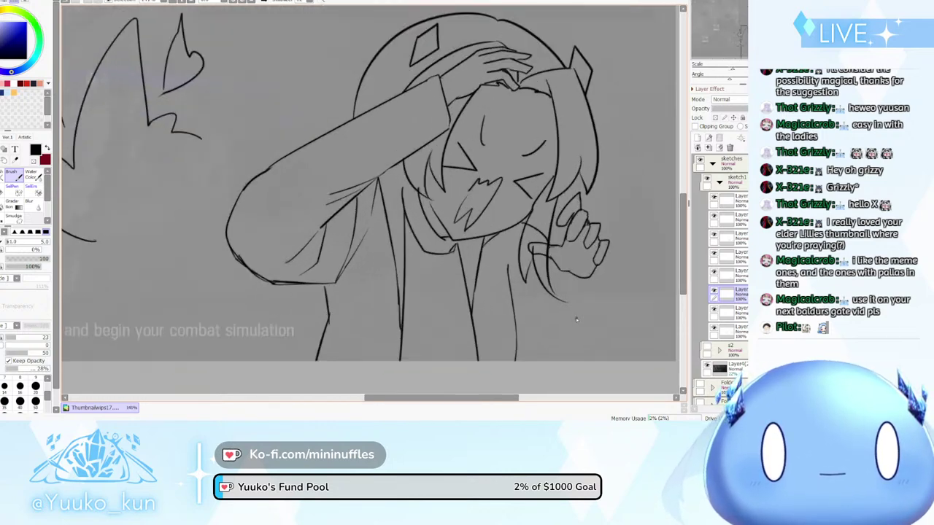
{"action": "key", "text": "bracketleft"}
{"action": "key", "text": "bracketleft"}
{"action": "key", "text": "bracketleft"}
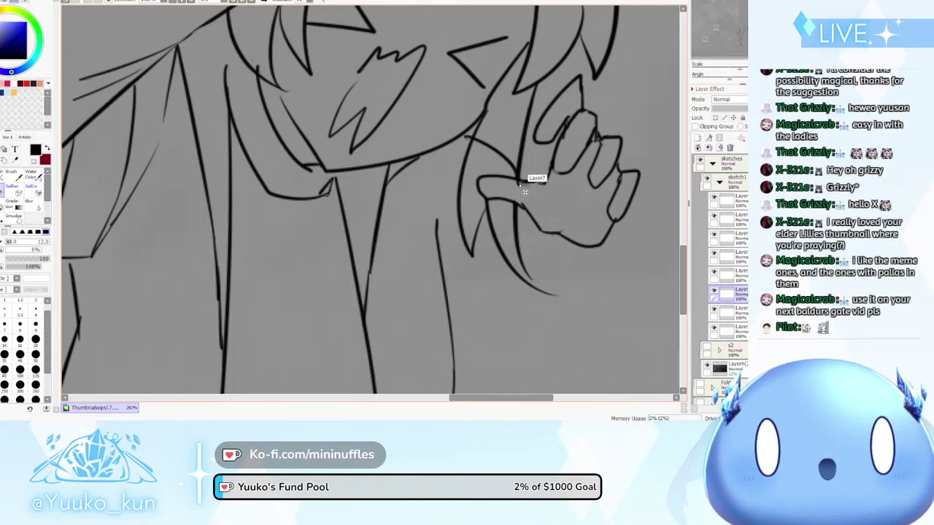
{"action": "left_click", "coordinate": [468, 210], "text": "ctrl+shift"}
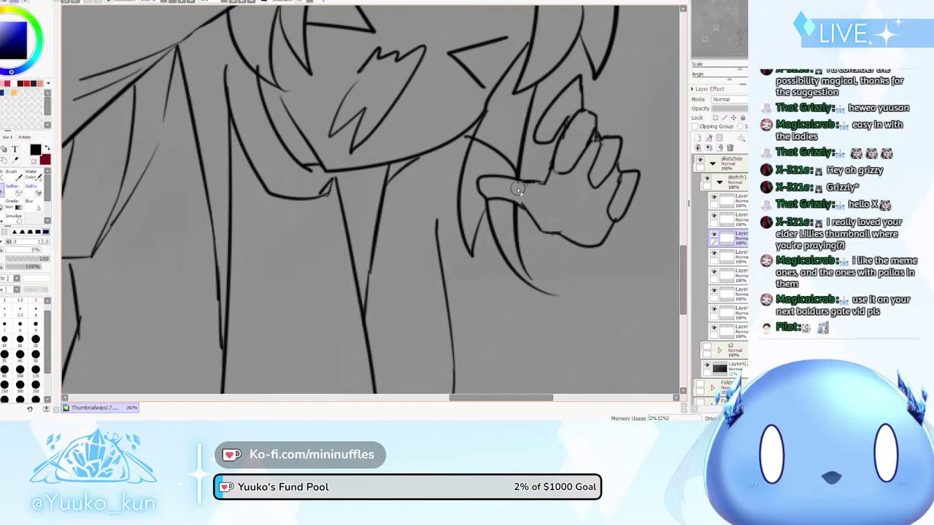
{"action": "key", "text": "h"}
{"action": "scroll", "coordinate": [467, 212], "scroll_direction": "down", "scroll_amount": 6}
{"action": "key", "text": "h"}
{"action": "scroll", "coordinate": [450, 177], "scroll_direction": "down", "scroll_amount": 4}
{"action": "scroll", "coordinate": [350, 156], "scroll_direction": "up", "scroll_amount": 4}
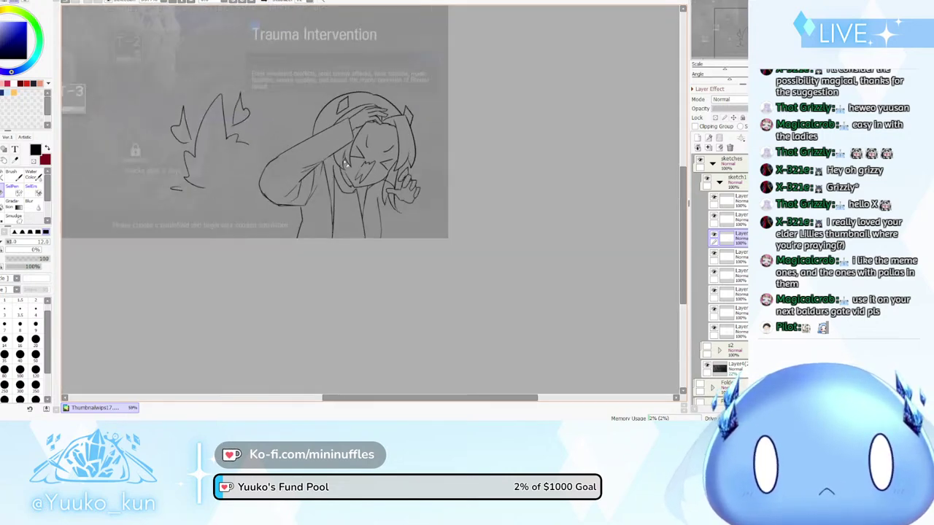
Add a layer and draw pointed hair strands between the raised sleeve and the collar with the size 5 Brush
{"action": "key", "text": "ctrl+shift+n"}
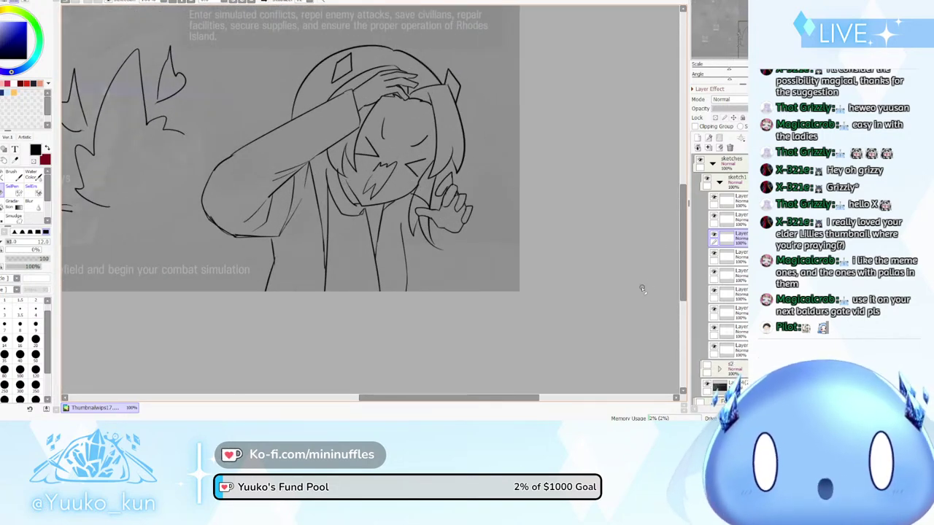
{"action": "key", "text": "b"}
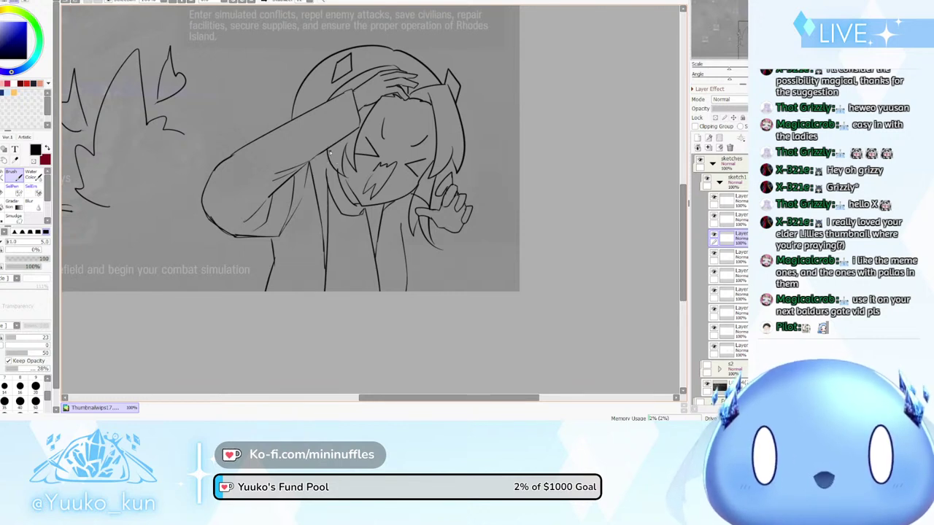
{"action": "left_click_drag", "start_coordinate": [328, 150], "coordinate": [342, 240]}
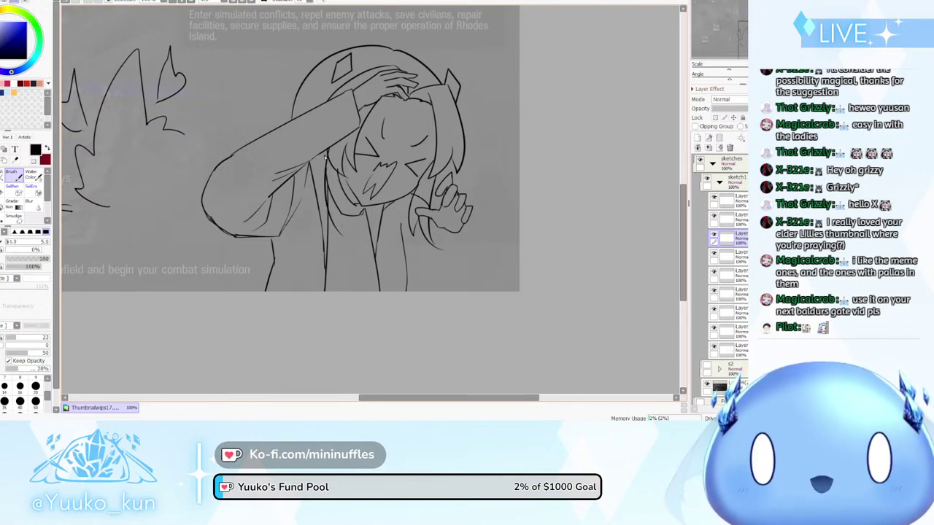
{"action": "mouse_move", "coordinate": [309, 161]}
{"action": "left_mouse_down"}
{"action": "mouse_move", "coordinate": [307, 223]}
{"action": "mouse_move", "coordinate": [315, 158]}
{"action": "mouse_move", "coordinate": [309, 207]}
{"action": "mouse_move", "coordinate": [348, 236]}
{"action": "left_mouse_up"}
{"action": "key", "text": "ctrl+z"}
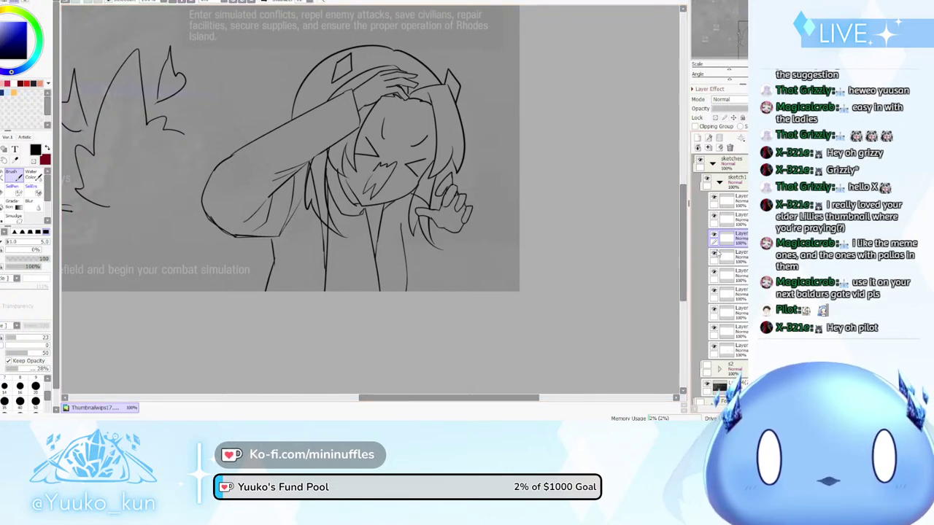
Toggle the new strand layer's visibility to compare the drawing with and without it
{"action": "left_click", "coordinate": [715, 235]}
{"action": "left_click", "coordinate": [715, 236]}
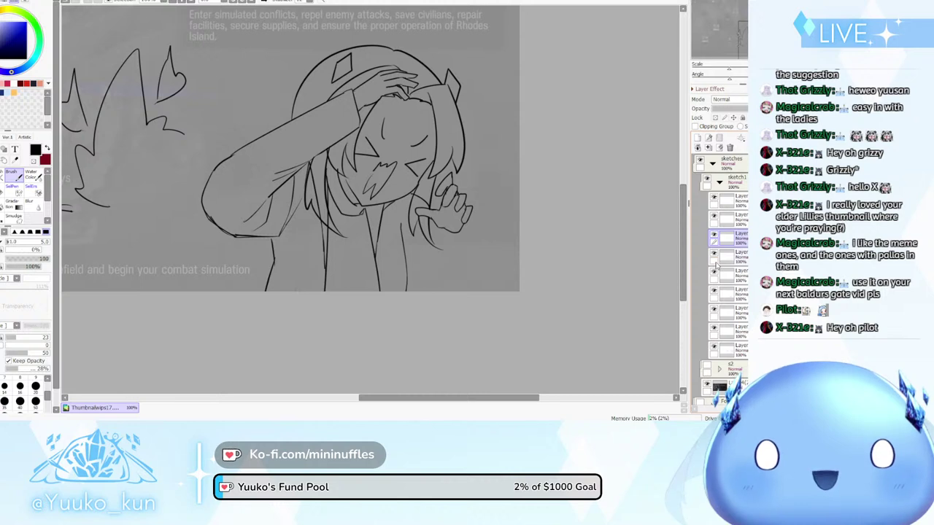
{"action": "left_click", "coordinate": [716, 235]}
{"action": "left_click", "coordinate": [716, 235]}
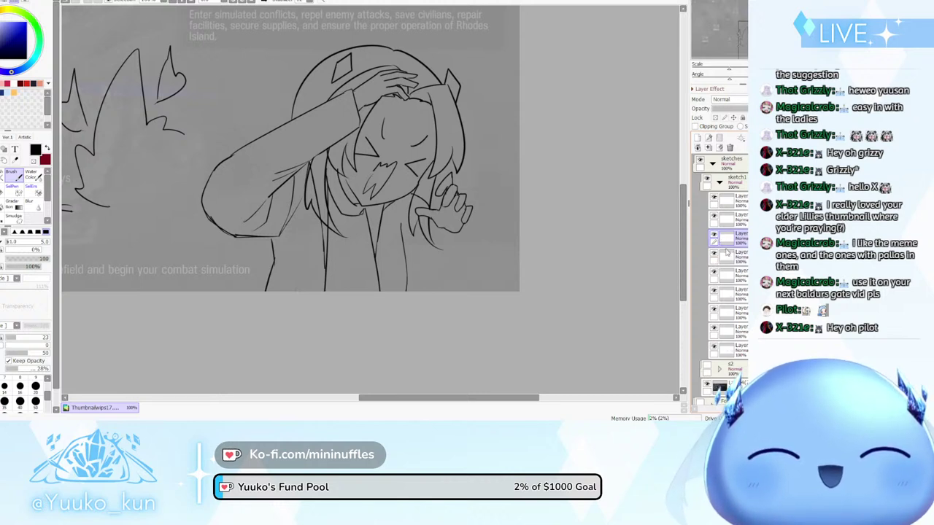
{"action": "left_click", "coordinate": [714, 237]}
{"action": "left_click", "coordinate": [714, 237]}
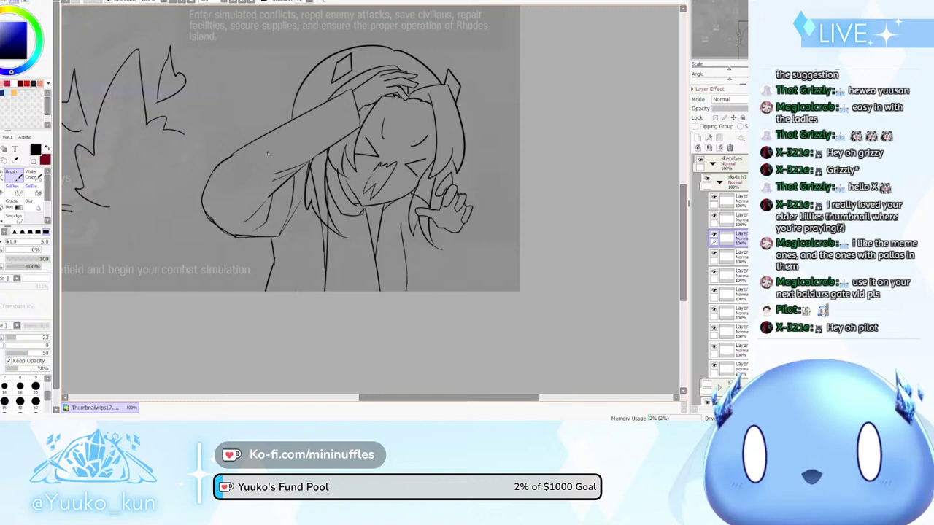
Rough in the jagged back-hair outline below the raised elbow and behind the open hand, and lower its layer opacity to 12%
{"action": "mouse_move", "coordinate": [286, 164]}
{"action": "left_mouse_down"}
{"action": "mouse_move", "coordinate": [259, 191]}
{"action": "mouse_move", "coordinate": [226, 240]}
{"action": "left_mouse_up"}
{"action": "key", "text": "ctrl+z"}
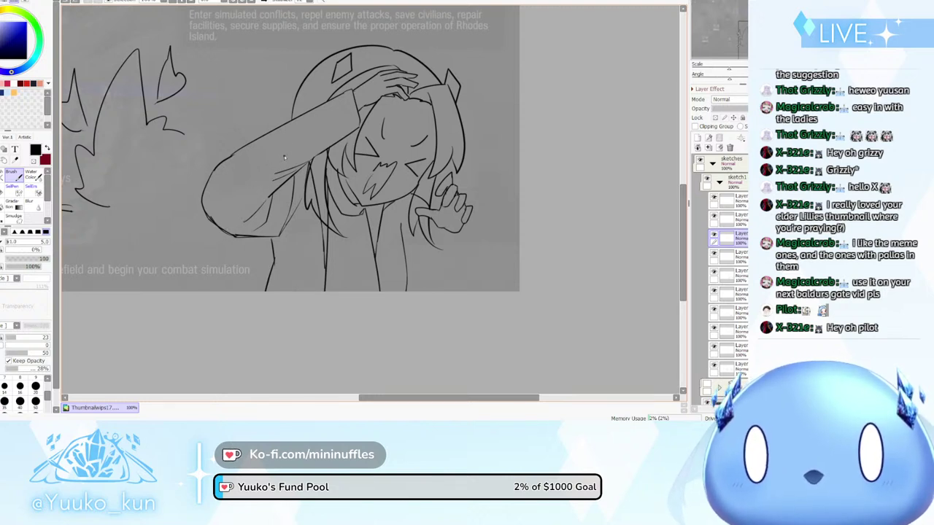
{"action": "mouse_move", "coordinate": [280, 170]}
{"action": "left_mouse_down"}
{"action": "mouse_move", "coordinate": [226, 260]}
{"action": "mouse_move", "coordinate": [277, 269]}
{"action": "left_mouse_up"}
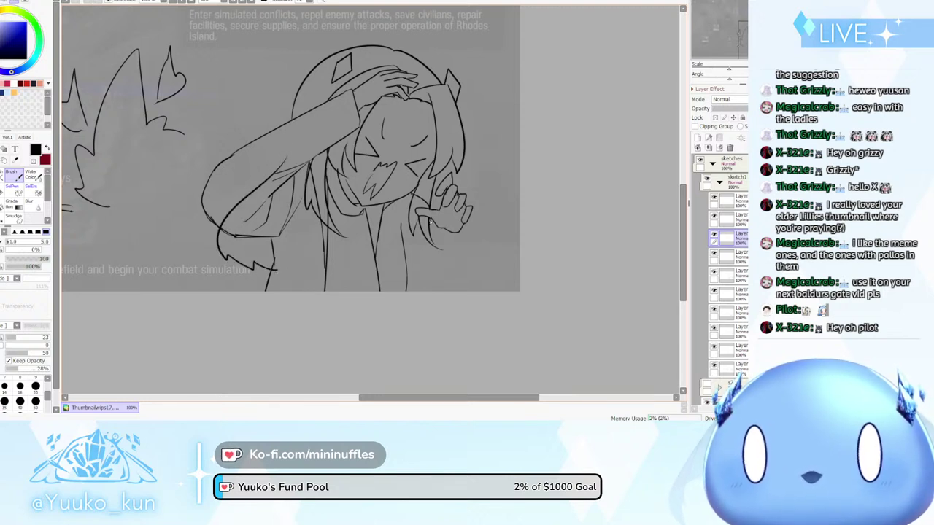
{"action": "key", "text": "ctrl+z"}
{"action": "mouse_move", "coordinate": [436, 162]}
{"action": "left_mouse_down"}
{"action": "mouse_move", "coordinate": [448, 247]}
{"action": "mouse_move", "coordinate": [437, 274]}
{"action": "left_mouse_up"}
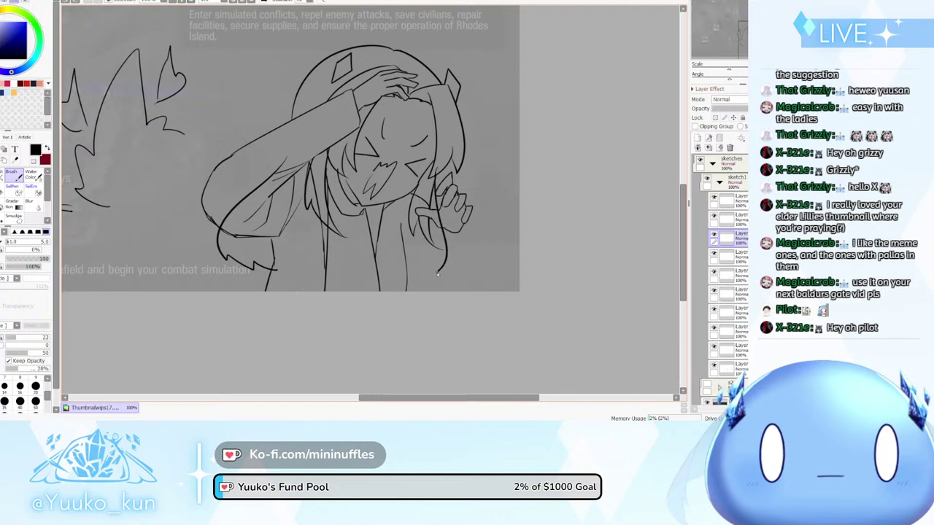
{"action": "key", "text": "e"}
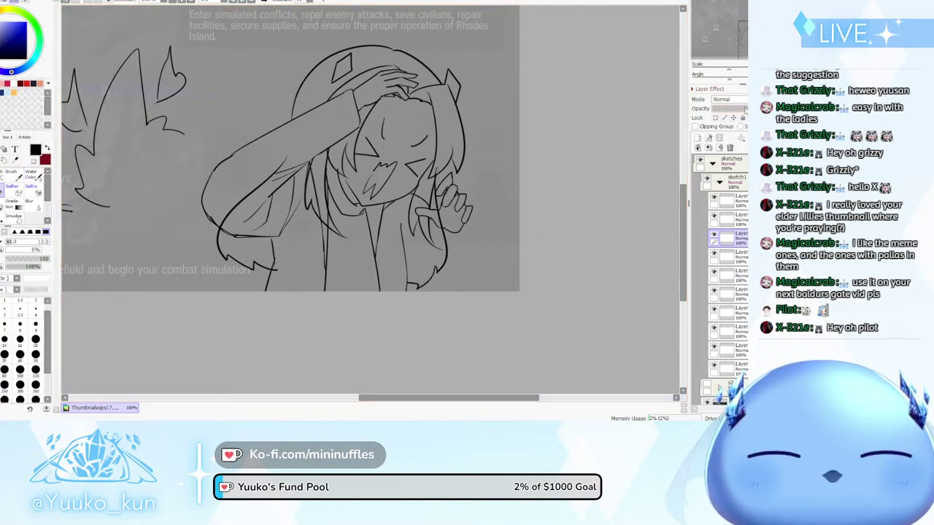
{"action": "left_click_drag", "start_coordinate": [744, 109], "coordinate": [721, 109]}
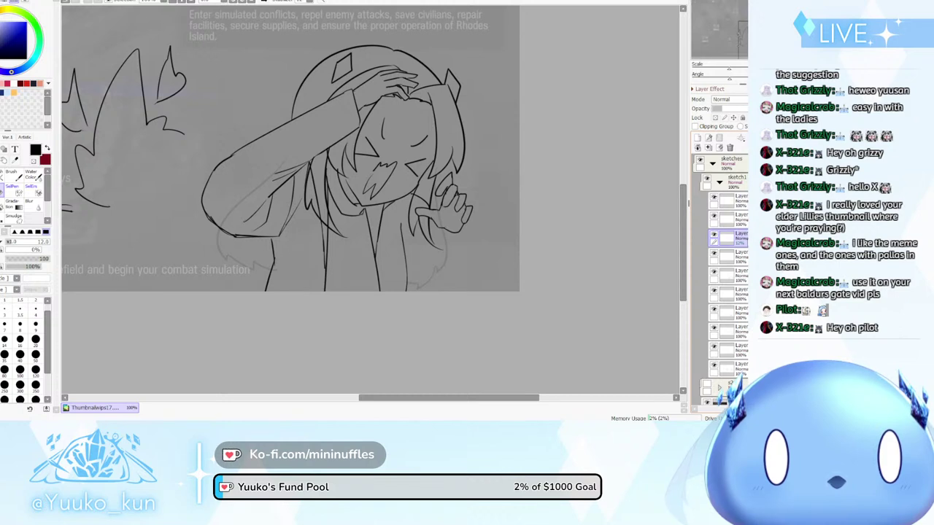
Add a new layer, draw a first sleeve outline beneath the open hand, and trim its lower edge with the Eraser
{"action": "left_click", "coordinate": [699, 138]}
{"action": "key", "text": "b"}
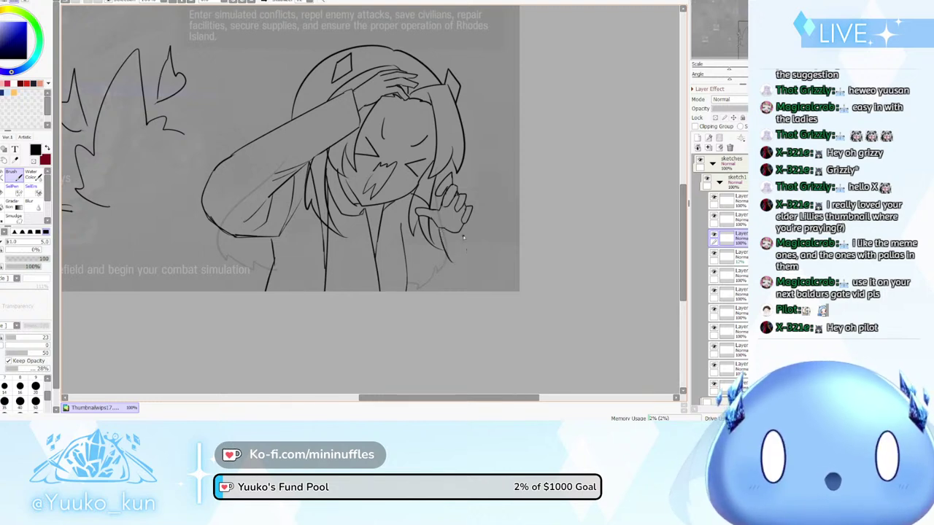
{"action": "left_click_drag", "start_coordinate": [461, 232], "coordinate": [456, 262]}
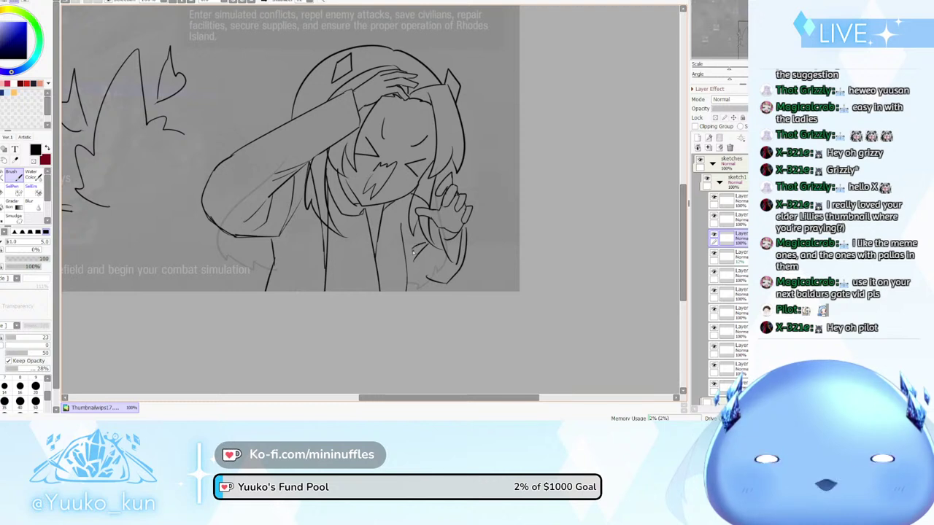
{"action": "key", "text": "e"}
{"action": "left_click_drag", "start_coordinate": [426, 279], "coordinate": [432, 282]}
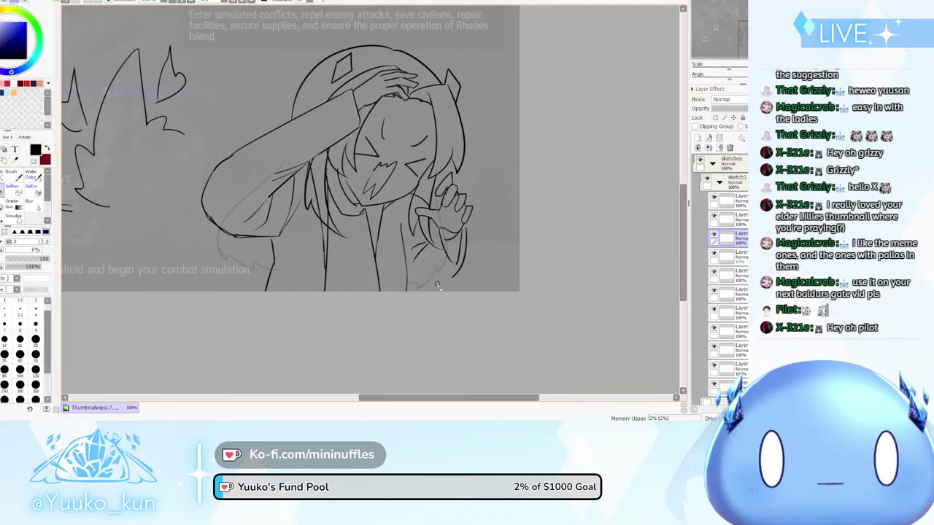
Try a rounded lower sleeve curve from beneath the open hand down to the canvas edge
{"action": "key", "text": "b"}
{"action": "key", "text": "e"}
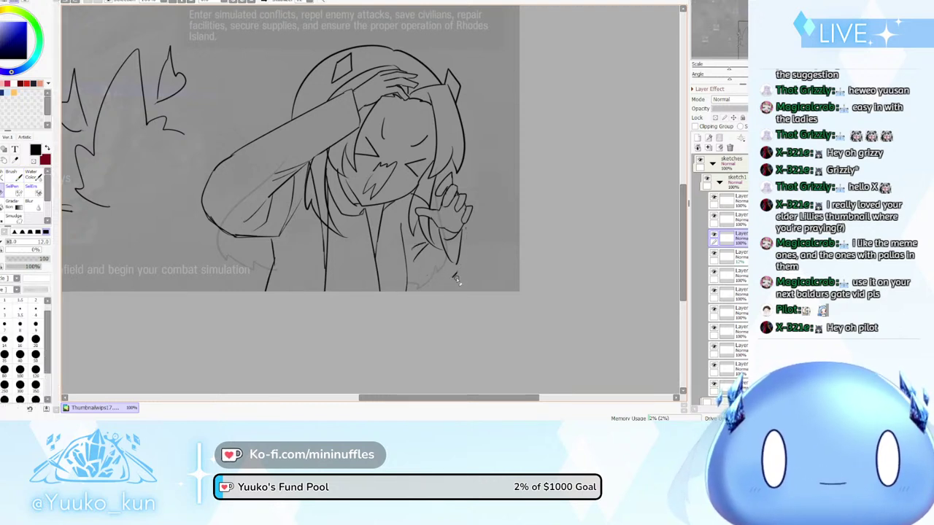
{"action": "key", "text": "b"}
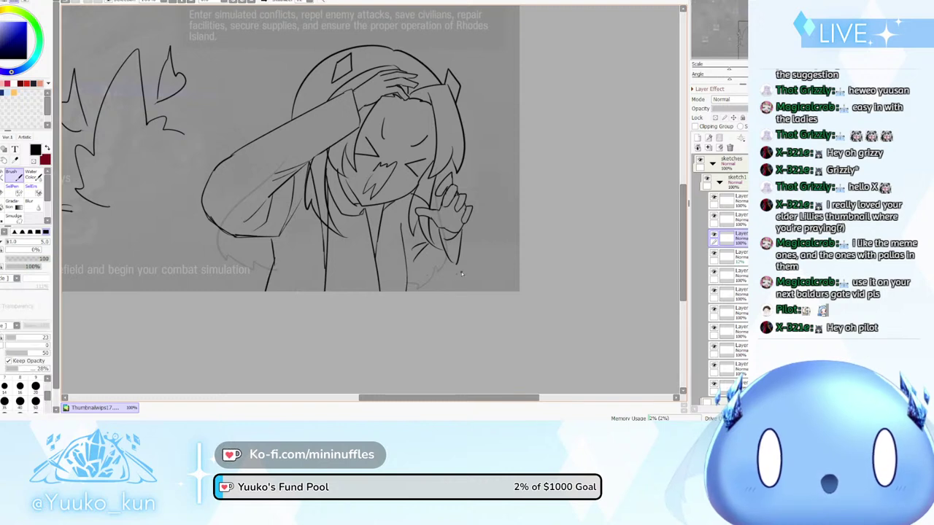
{"action": "key", "text": "e"}
{"action": "key", "text": "b"}
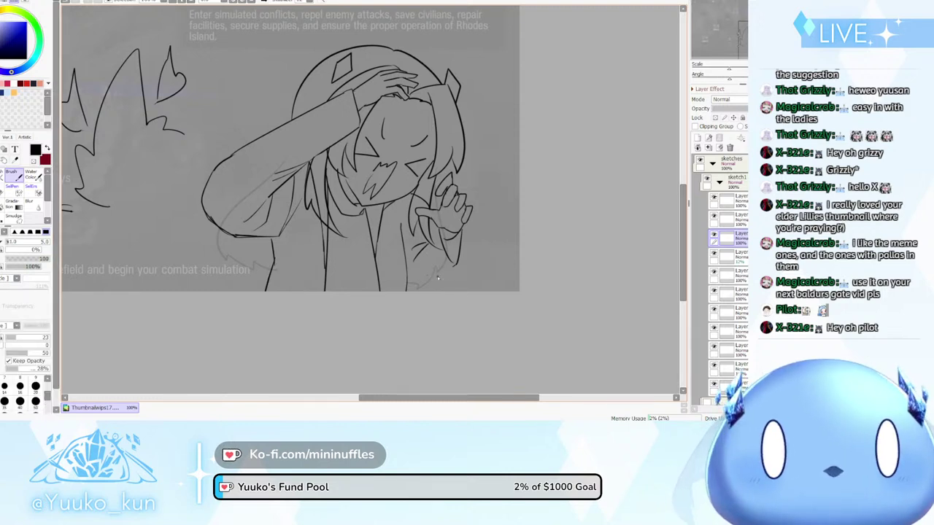
{"action": "key", "text": "ctrl+z"}
{"action": "left_click_drag", "start_coordinate": [457, 267], "coordinate": [424, 291]}
{"action": "key", "text": "ctrl+z"}
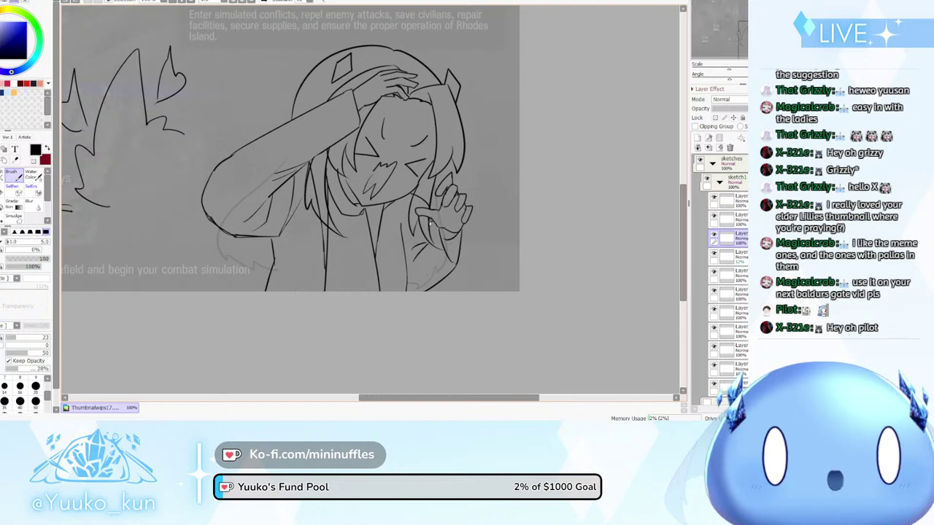
Erase the trial sleeve outline beneath the open hand with the size 53 Eraser
{"action": "key", "text": "e"}
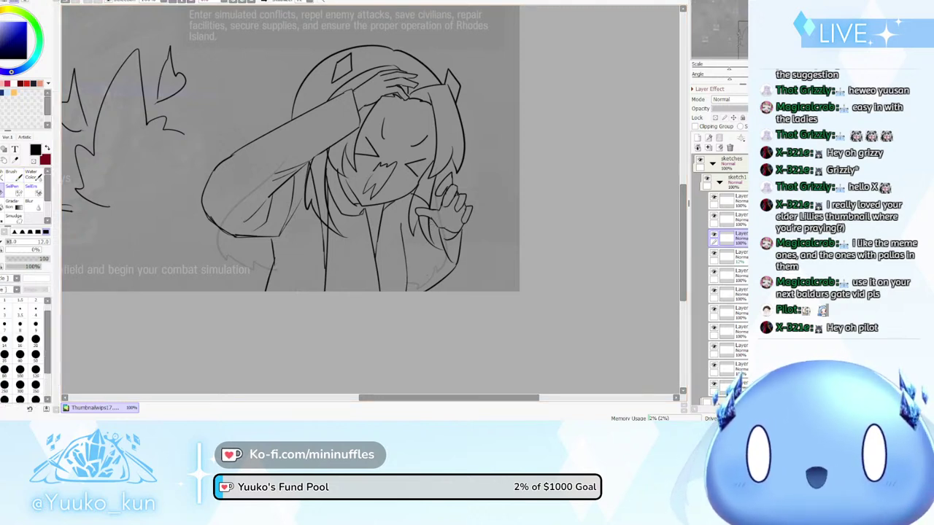
{"action": "left_click", "coordinate": [30, 241]}
{"action": "mouse_move", "coordinate": [421, 291]}
{"action": "left_mouse_down"}
{"action": "mouse_move", "coordinate": [454, 265]}
{"action": "mouse_move", "coordinate": [472, 232]}
{"action": "mouse_move", "coordinate": [445, 259]}
{"action": "mouse_move", "coordinate": [455, 256]}
{"action": "mouse_move", "coordinate": [433, 243]}
{"action": "mouse_move", "coordinate": [481, 250]}
{"action": "left_mouse_up"}
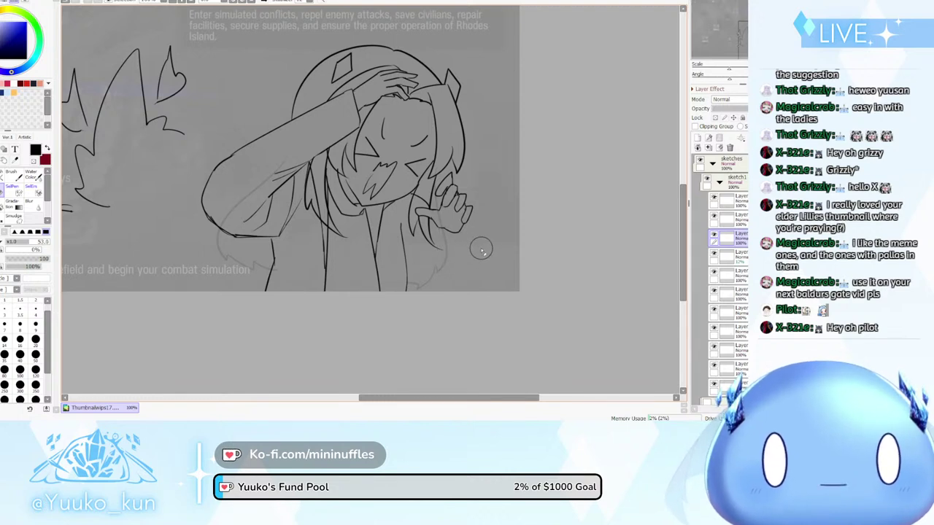
Draw a narrow U-shaped sleeve opening hanging beneath the open hand's wrist with the size 5 Brush
{"action": "key", "text": "b"}
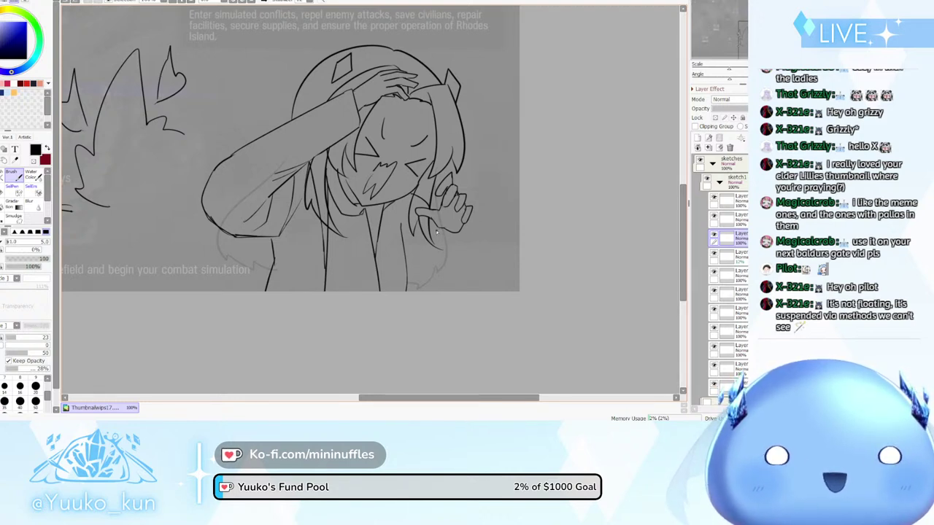
{"action": "key", "text": "ctrl+z"}
{"action": "mouse_move", "coordinate": [438, 228]}
{"action": "left_mouse_down"}
{"action": "mouse_move", "coordinate": [446, 260]}
{"action": "mouse_move", "coordinate": [458, 240]}
{"action": "mouse_move", "coordinate": [453, 267]}
{"action": "left_mouse_up"}
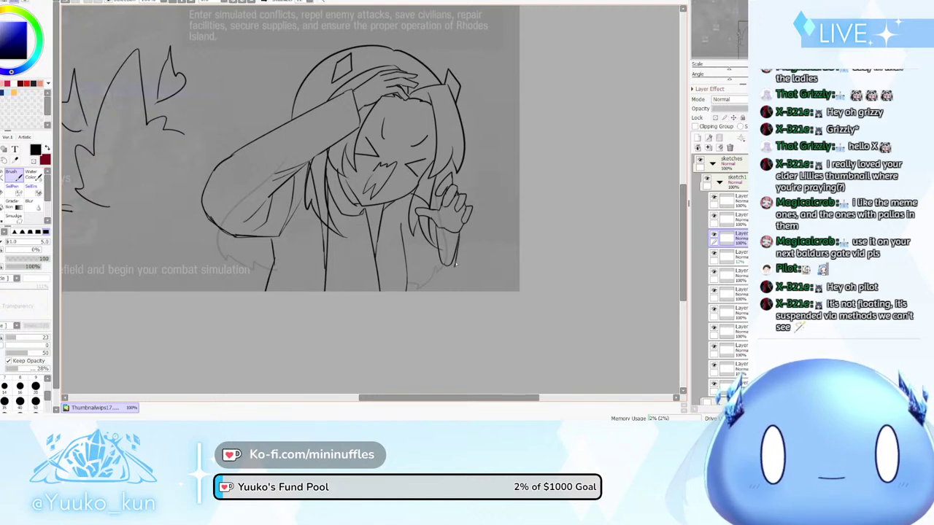
{"action": "key", "text": "ctrl+z"}
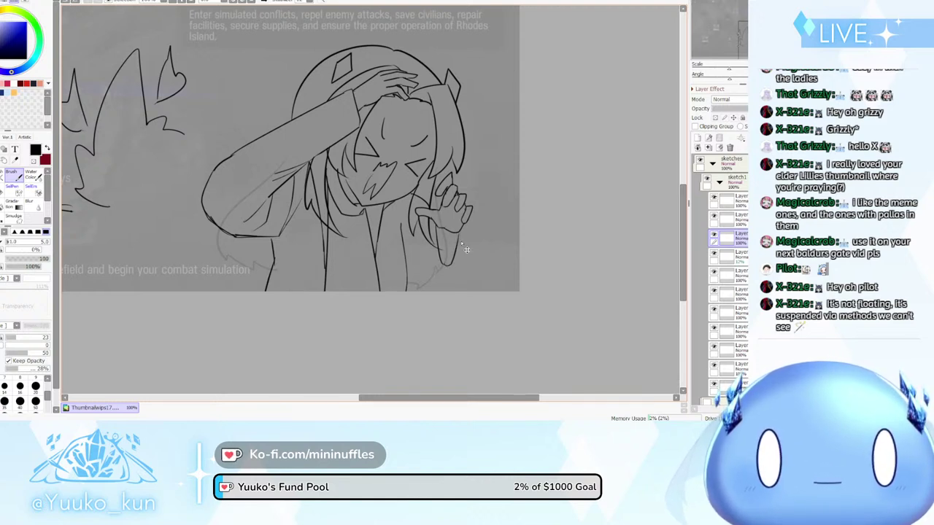
{"action": "key", "text": "ctrl+z"}
Draw the sleeve's outer curve from the wrist down to the canvas edge, with short fold lines near the coat
{"action": "left_click_drag", "start_coordinate": [459, 234], "coordinate": [446, 277]}
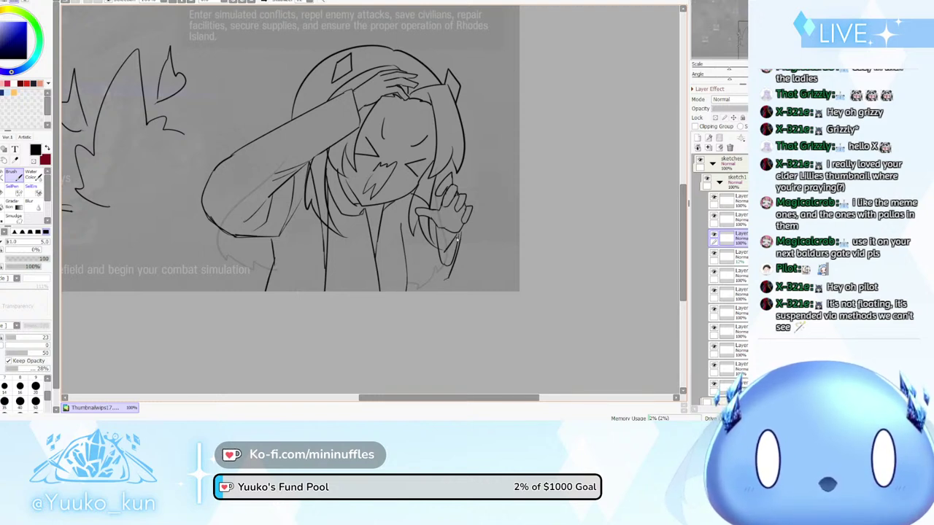
{"action": "key", "text": "ctrl+z"}
{"action": "left_click_drag", "start_coordinate": [458, 235], "coordinate": [434, 290]}
{"action": "key", "text": "ctrl+z"}
{"action": "key", "text": "ctrl+z"}
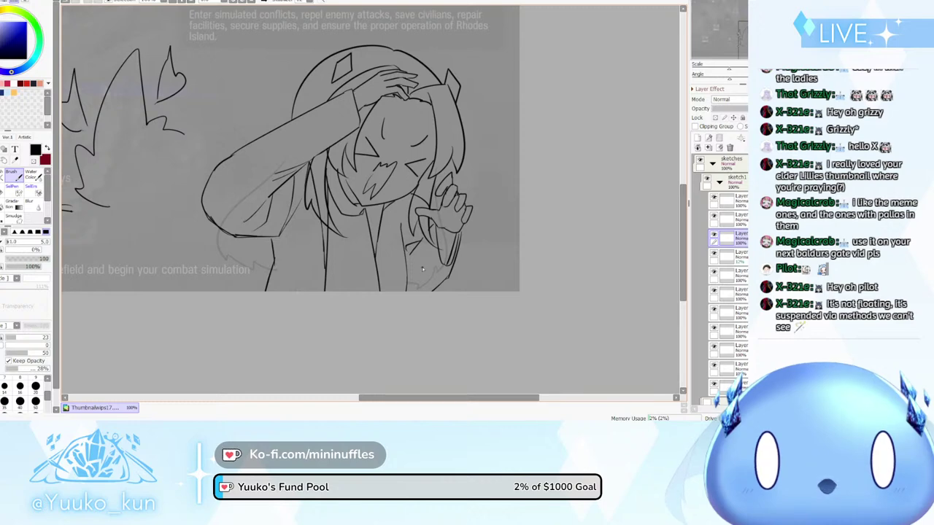
{"action": "key", "text": "h"}
{"action": "key", "text": "h"}
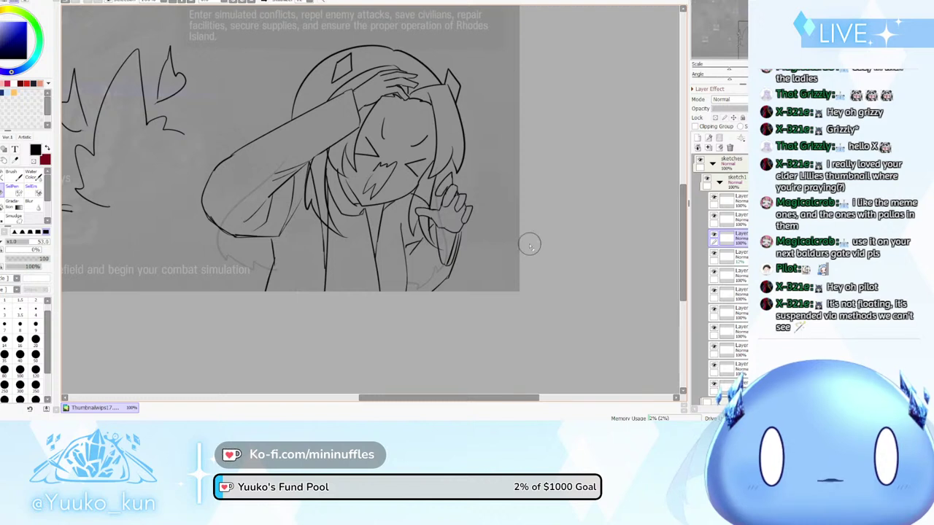
Erase the part of the coat line that overlaps the long hair strands below the raised sleeve, using the size 22 Eraser
{"action": "left_click", "coordinate": [742, 291]}
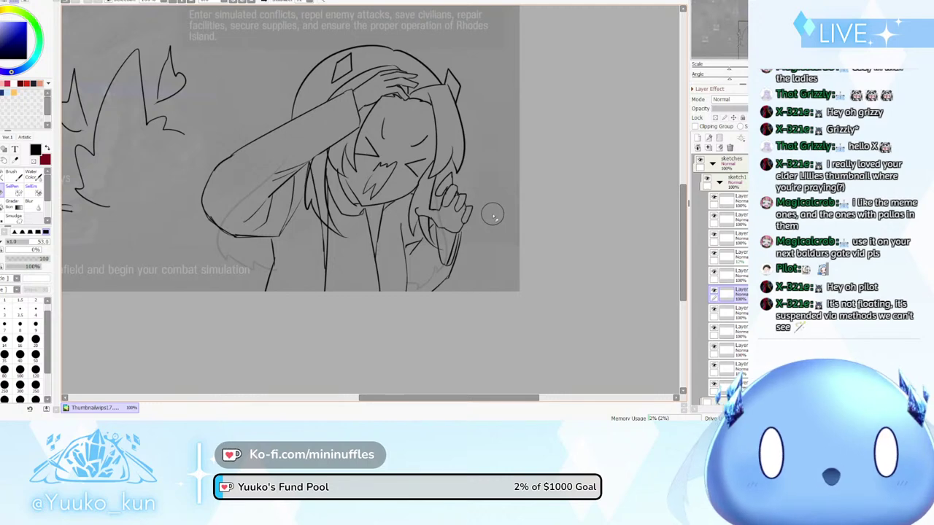
{"action": "scroll", "coordinate": [474, 233], "scroll_direction": "down", "scroll_amount": 1}
{"action": "scroll", "coordinate": [458, 248], "scroll_direction": "up", "scroll_amount": 3}
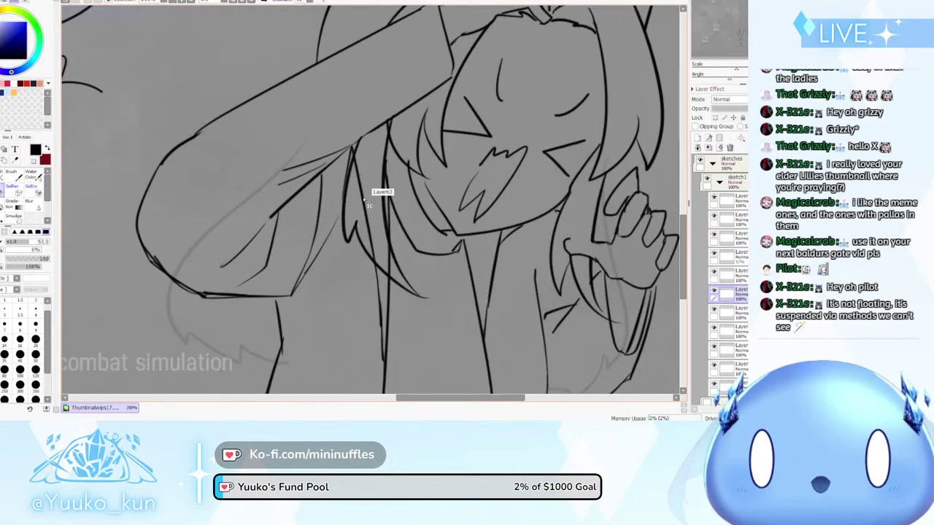
{"action": "scroll", "coordinate": [709, 215], "scroll_direction": "down", "scroll_amount": 3}
{"action": "left_click", "coordinate": [727, 275]}
{"action": "scroll", "coordinate": [416, 277], "scroll_direction": "down", "scroll_amount": 3}
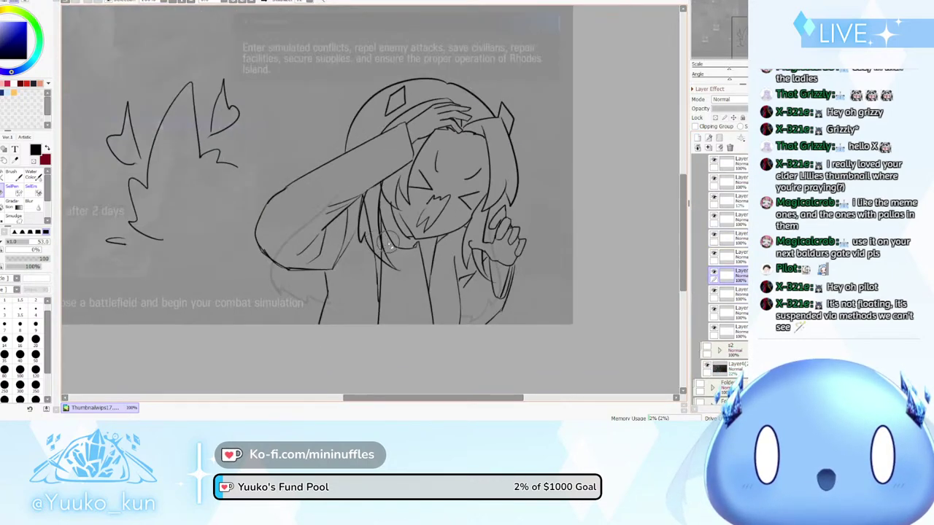
{"action": "scroll", "coordinate": [430, 285], "scroll_direction": "up", "scroll_amount": 2}
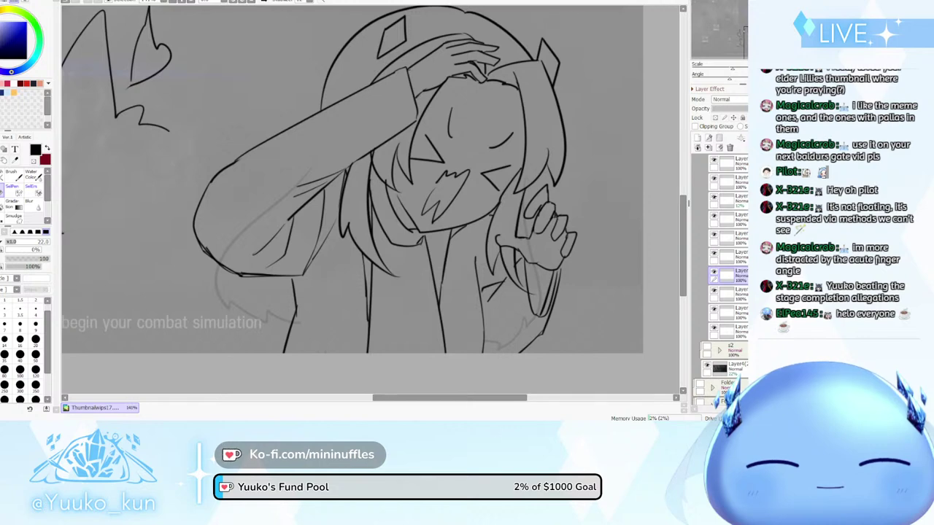
Draw the upper edge of the open hand's thumb from its tip to the palm with the size 5 Brush
{"action": "scroll", "coordinate": [597, 206], "scroll_direction": "down", "scroll_amount": 1}
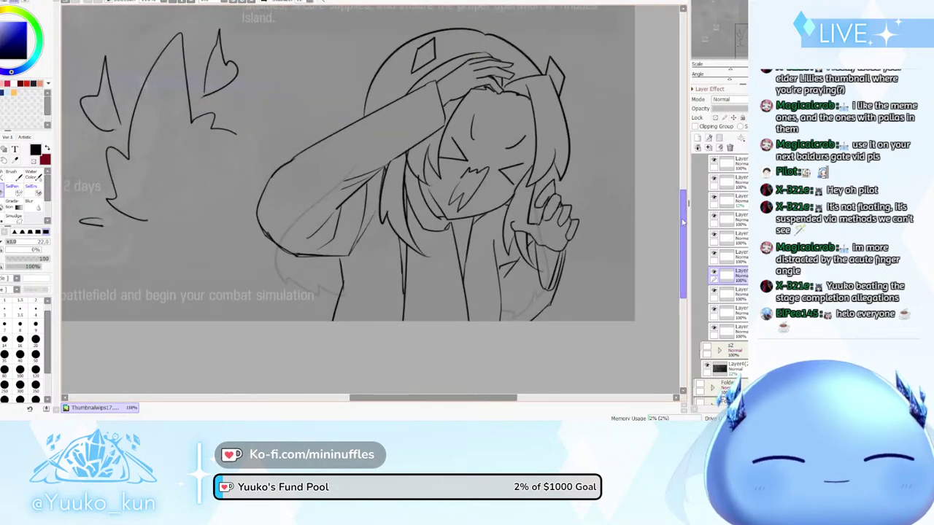
{"action": "scroll", "coordinate": [488, 253], "scroll_direction": "up", "scroll_amount": 1}
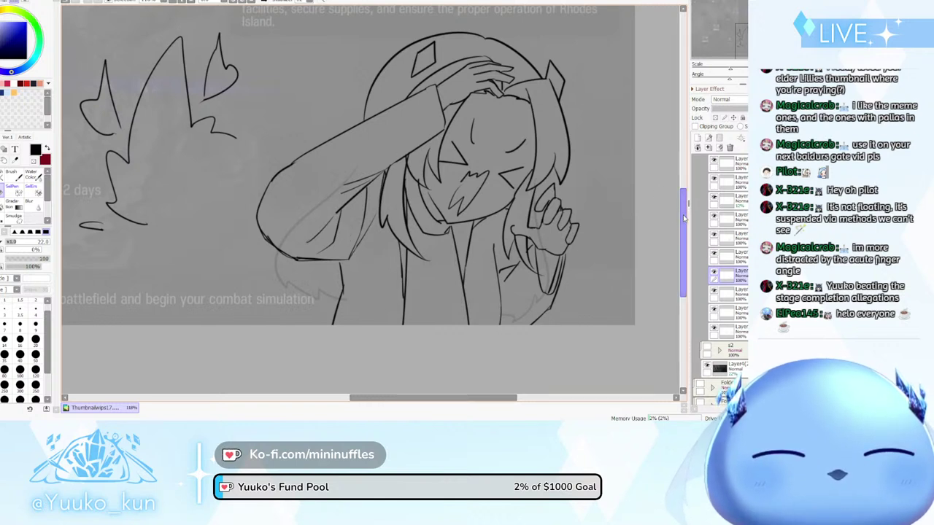
{"action": "mouse_move", "coordinate": [681, 219]}
{"action": "left_mouse_down"}
{"action": "mouse_move", "coordinate": [682, 212]}
{"action": "mouse_move", "coordinate": [682, 224]}
{"action": "left_mouse_up"}
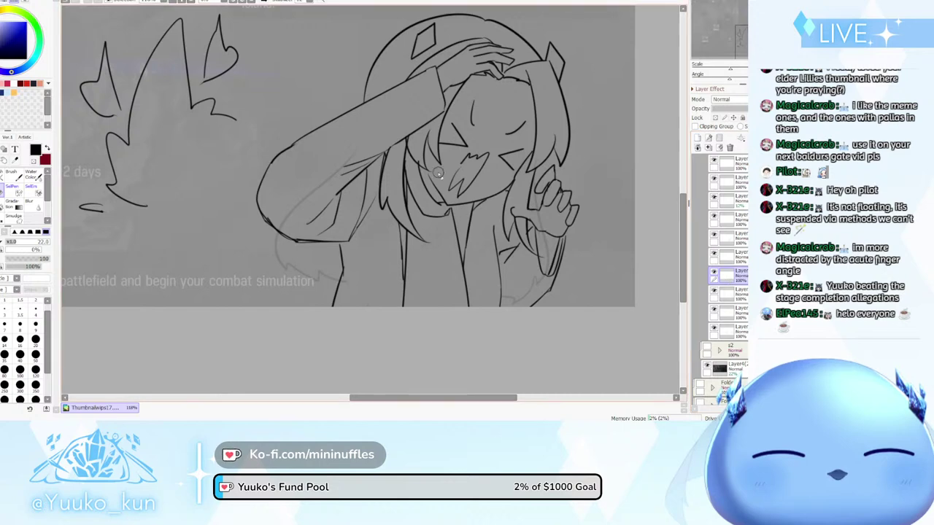
{"action": "scroll", "coordinate": [570, 233], "scroll_direction": "up", "scroll_amount": 6}
{"action": "scroll", "coordinate": [571, 234], "scroll_direction": "up", "scroll_amount": 1}
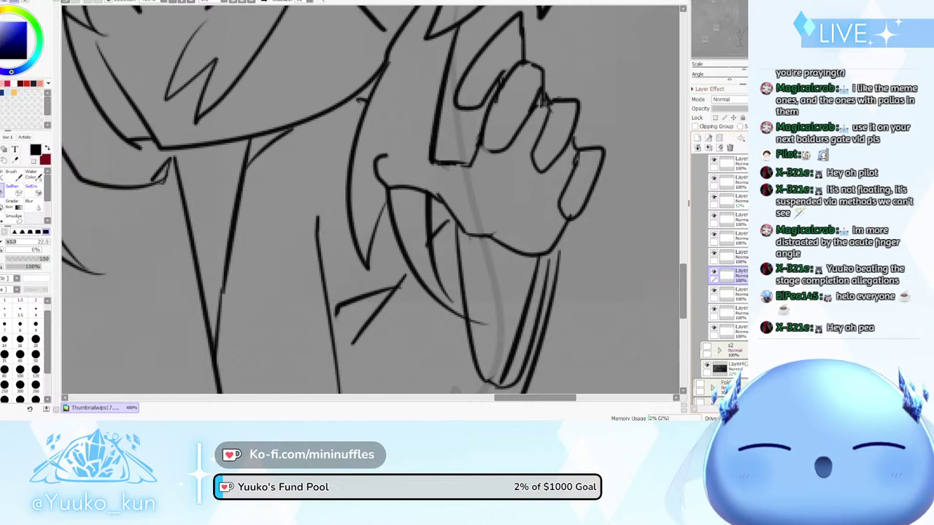
{"action": "scroll", "coordinate": [718, 241], "scroll_direction": "up", "scroll_amount": 2}
{"action": "left_click", "coordinate": [717, 186]}
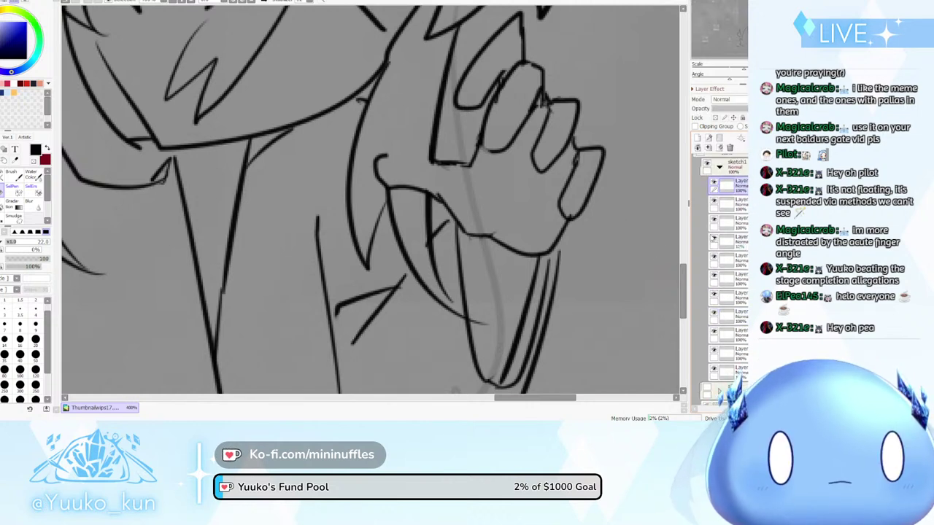
{"action": "left_click", "coordinate": [739, 297]}
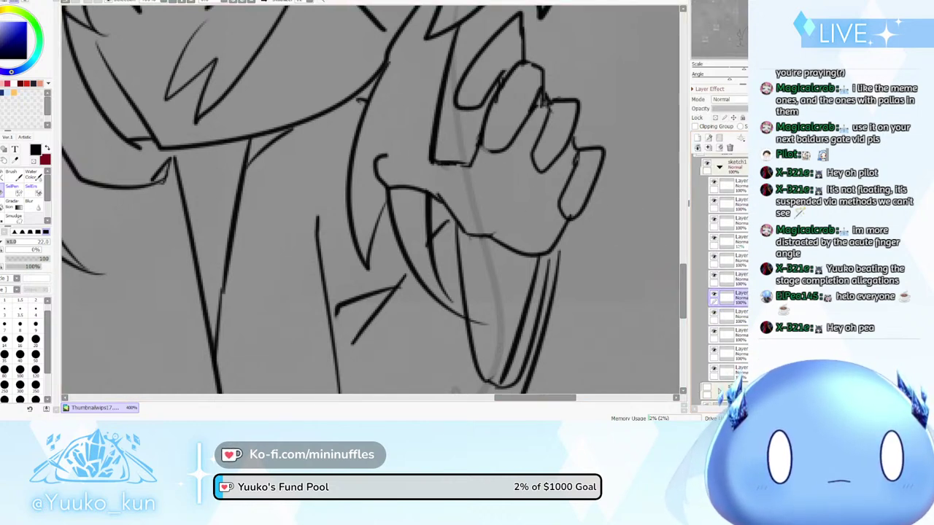
{"action": "left_click", "coordinate": [739, 277]}
{"action": "key", "text": "b"}
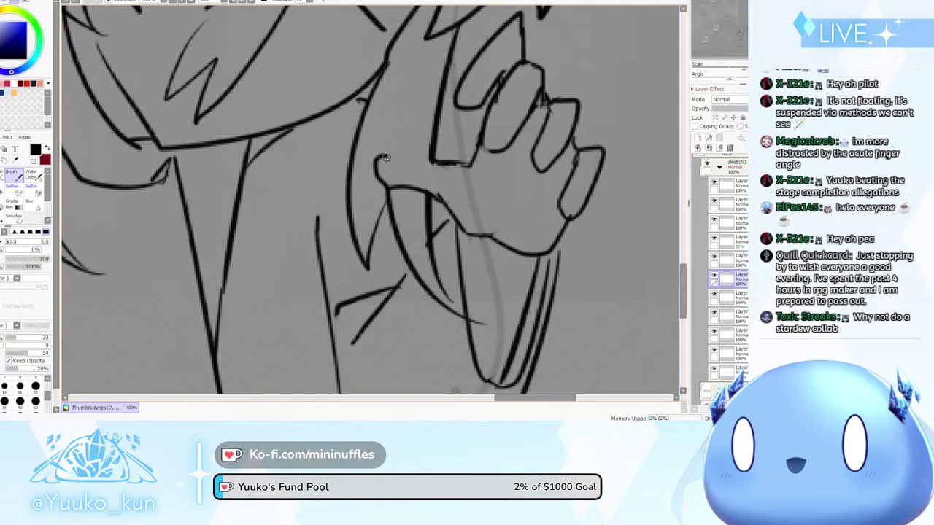
{"action": "left_click_drag", "start_coordinate": [386, 156], "coordinate": [432, 162]}
{"action": "key", "text": "ctrl+z"}
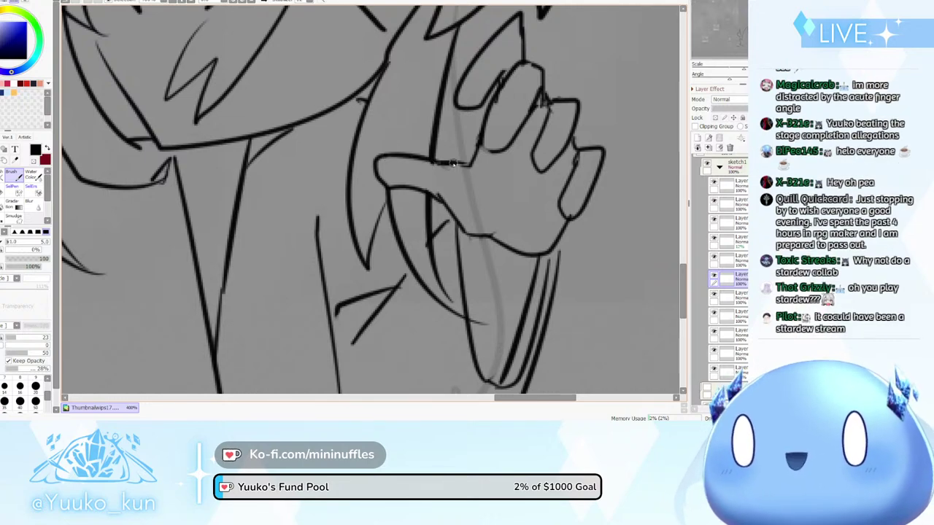
Examine the character sketch as a whole and up close, checking the active line layer by hiding and showing it
{"action": "scroll", "coordinate": [359, 93], "scroll_direction": "down", "scroll_amount": 7}
{"action": "scroll", "coordinate": [387, 109], "scroll_direction": "up", "scroll_amount": 4}
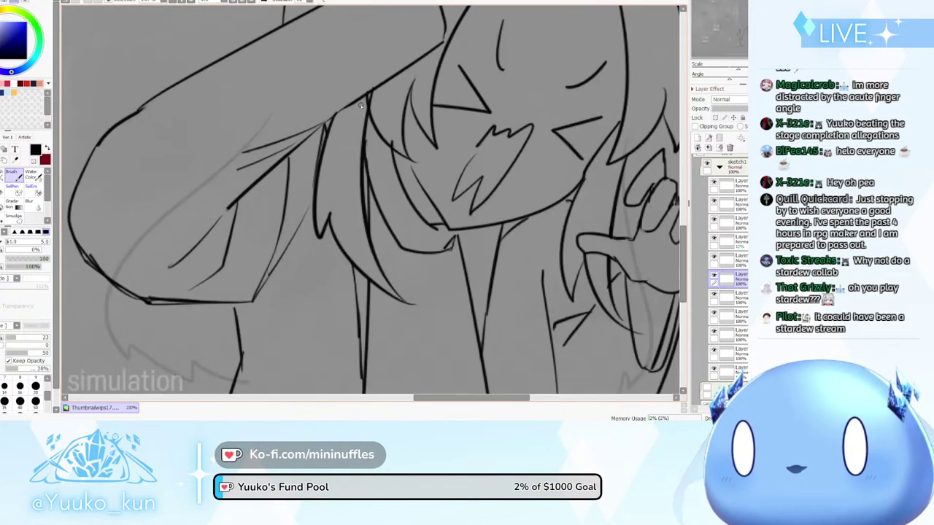
{"action": "scroll", "coordinate": [413, 122], "scroll_direction": "down", "scroll_amount": 6}
{"action": "scroll", "coordinate": [413, 121], "scroll_direction": "down", "scroll_amount": 6}
{"action": "scroll", "coordinate": [398, 149], "scroll_direction": "up", "scroll_amount": 7}
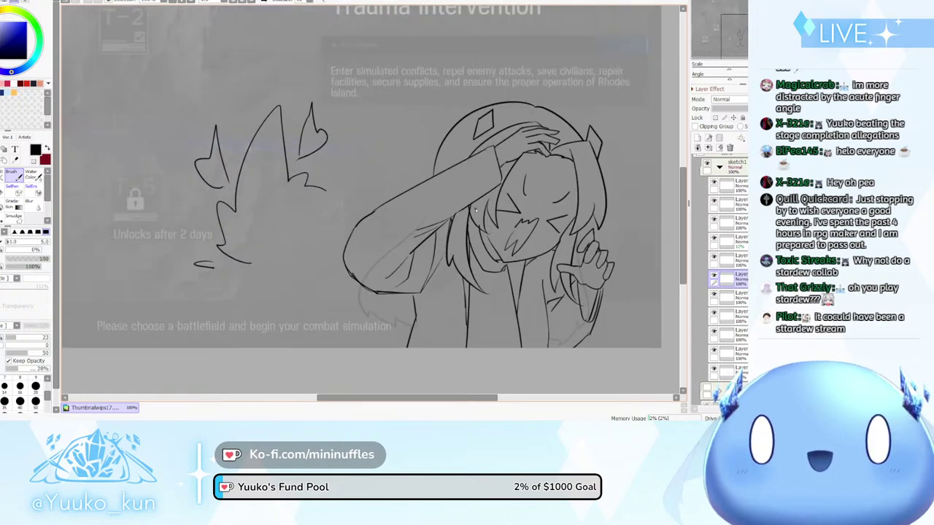
{"action": "scroll", "coordinate": [431, 153], "scroll_direction": "down", "scroll_amount": 5}
{"action": "scroll", "coordinate": [473, 170], "scroll_direction": "up", "scroll_amount": 4}
{"action": "scroll", "coordinate": [464, 209], "scroll_direction": "up", "scroll_amount": 1}
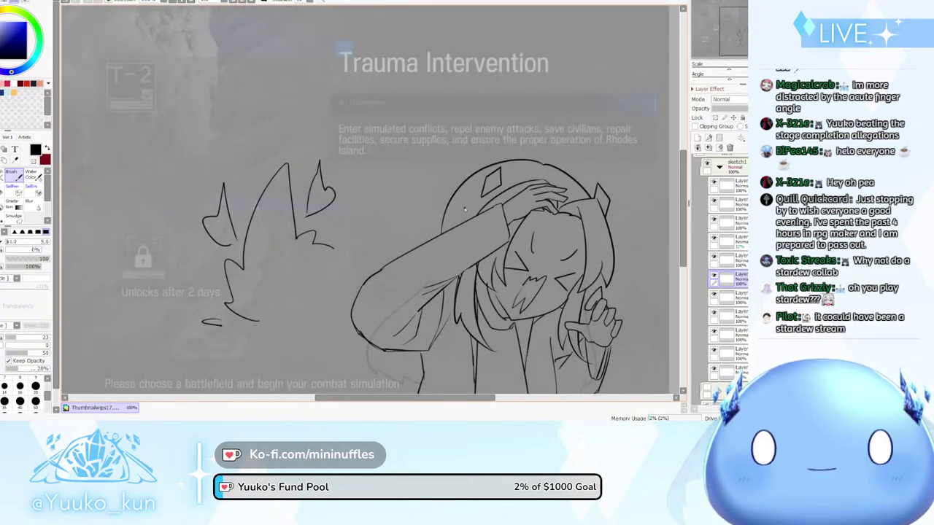
{"action": "scroll", "coordinate": [482, 186], "scroll_direction": "down", "scroll_amount": 2}
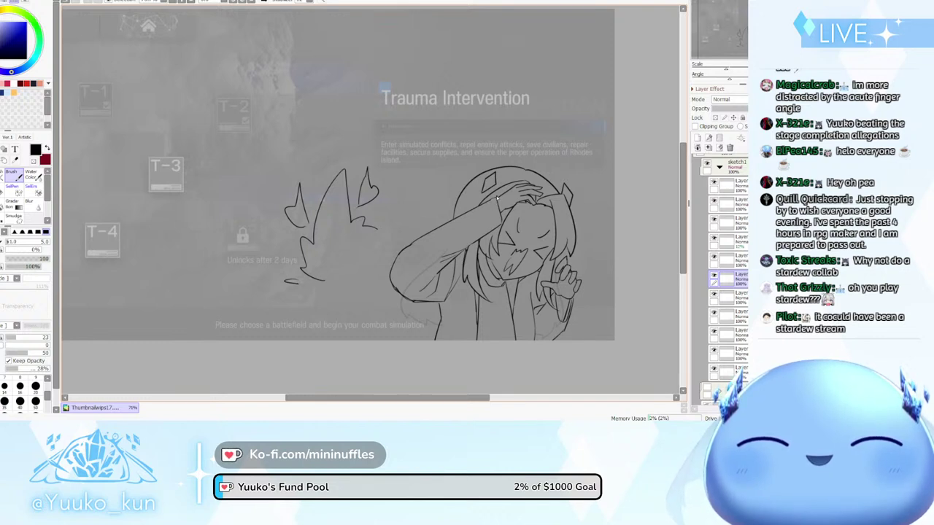
{"action": "scroll", "coordinate": [546, 193], "scroll_direction": "up", "scroll_amount": 2}
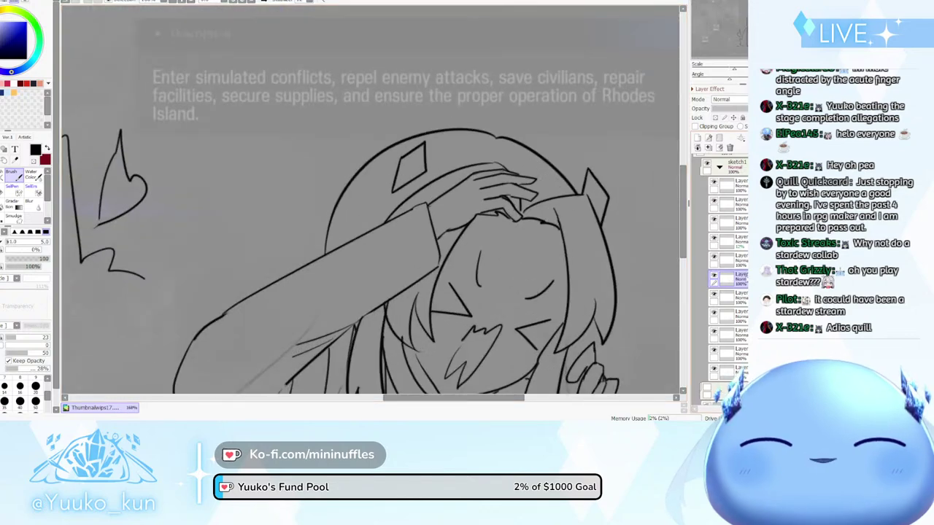
{"action": "left_click", "coordinate": [714, 278]}
{"action": "left_click", "coordinate": [714, 278]}
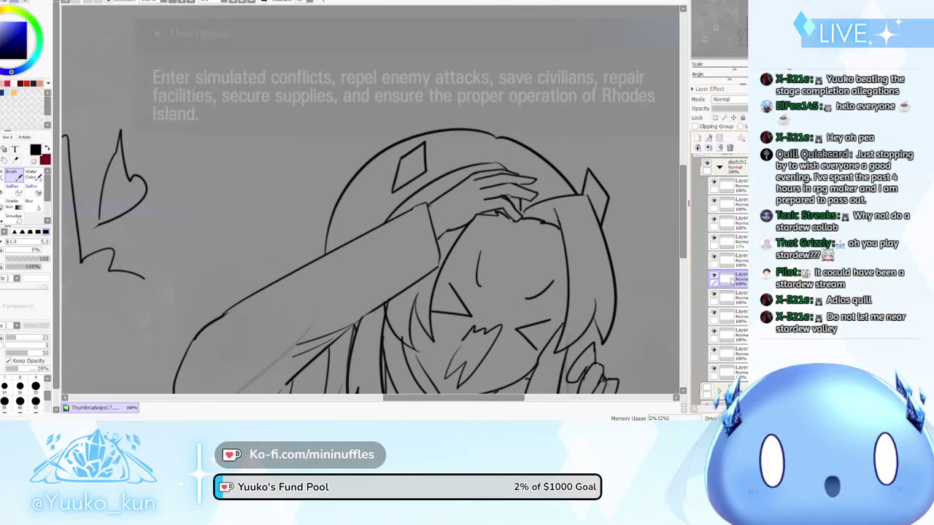
{"action": "left_click", "coordinate": [714, 276]}
{"action": "left_click", "coordinate": [714, 277]}
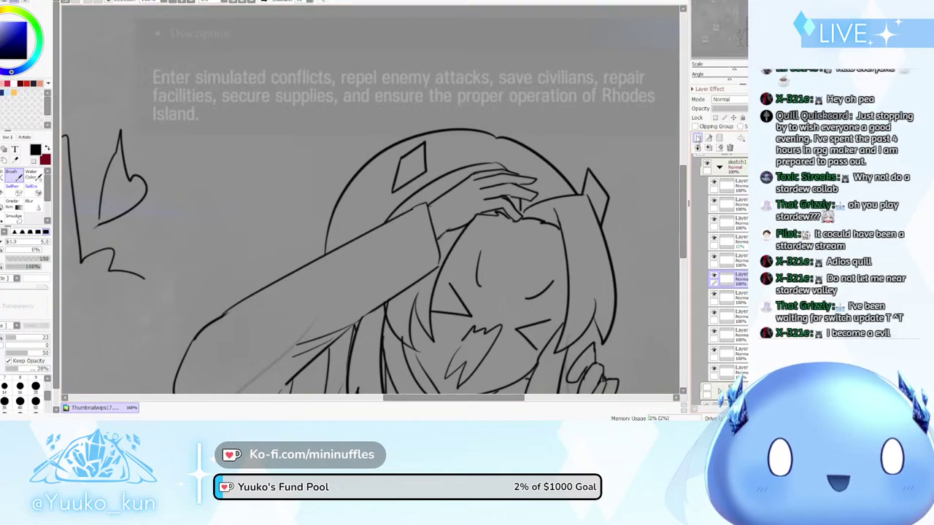
On a new layer, draw the peaked upper edges of a second diamond beside the hair ornament above the raised arm
{"action": "scroll", "coordinate": [492, 145], "scroll_direction": "up", "scroll_amount": 1}
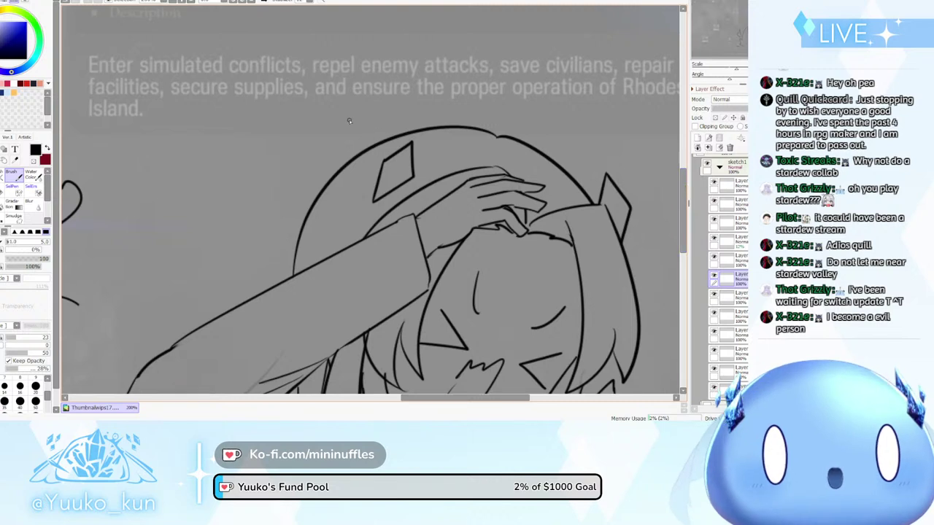
{"action": "mouse_move", "coordinate": [361, 143]}
{"action": "left_mouse_down"}
{"action": "mouse_move", "coordinate": [391, 125]}
{"action": "mouse_move", "coordinate": [370, 135]}
{"action": "mouse_move", "coordinate": [383, 128]}
{"action": "mouse_move", "coordinate": [381, 159]}
{"action": "left_mouse_up"}
{"action": "key", "text": "ctrl+z"}
{"action": "key", "text": "ctrl+z"}
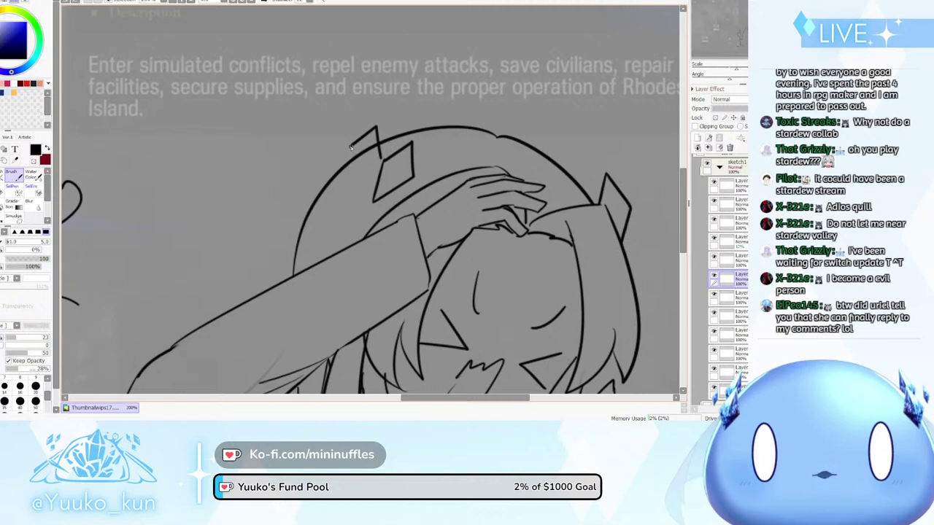
{"action": "key", "text": "ctrl+z"}
{"action": "mouse_move", "coordinate": [356, 184]}
{"action": "left_mouse_down"}
{"action": "mouse_move", "coordinate": [369, 155]}
{"action": "mouse_move", "coordinate": [351, 191]}
{"action": "left_mouse_up"}
{"action": "key", "text": "ctrl+z"}
{"action": "key", "text": "ctrl+z"}
Close the second diamond above the raised arm with a straight vertical side and a slanted lower edge
{"action": "left_click_drag", "start_coordinate": [350, 146], "coordinate": [350, 193]}
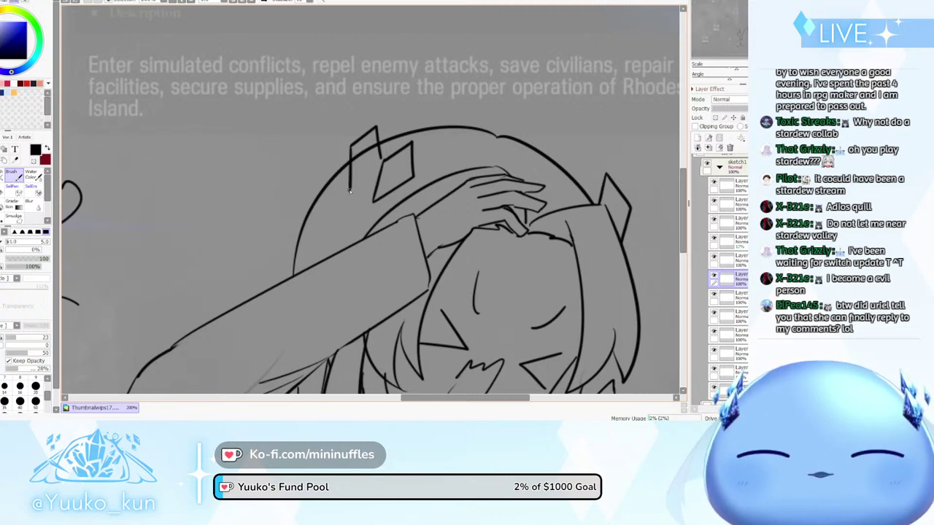
{"action": "key", "text": "ctrl+z"}
{"action": "left_click_drag", "start_coordinate": [352, 148], "coordinate": [352, 184]}
{"action": "key", "text": "ctrl+z"}
{"action": "left_click_drag", "start_coordinate": [351, 147], "coordinate": [352, 191]}
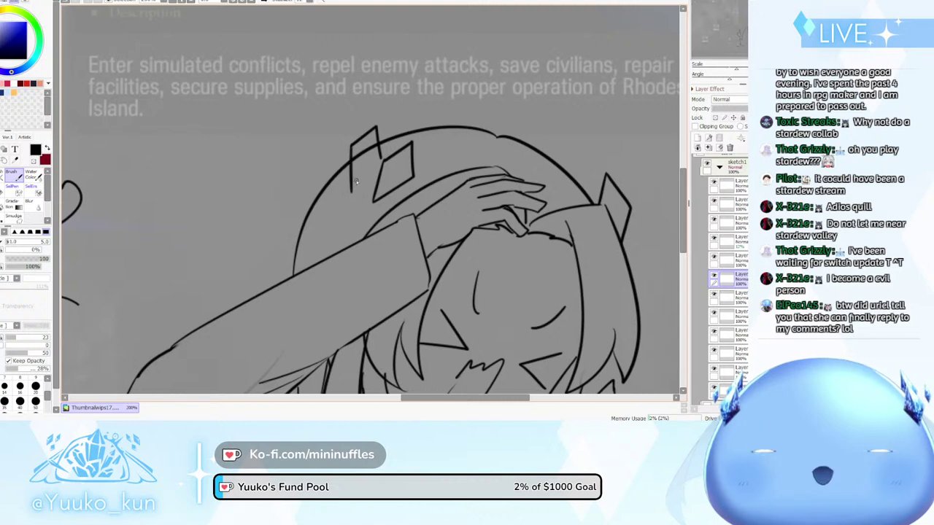
{"action": "left_click_drag", "start_coordinate": [381, 160], "coordinate": [352, 188]}
{"action": "key", "text": "ctrl+z"}
{"action": "key", "text": "ctrl+z"}
{"action": "key", "text": "ctrl+z"}
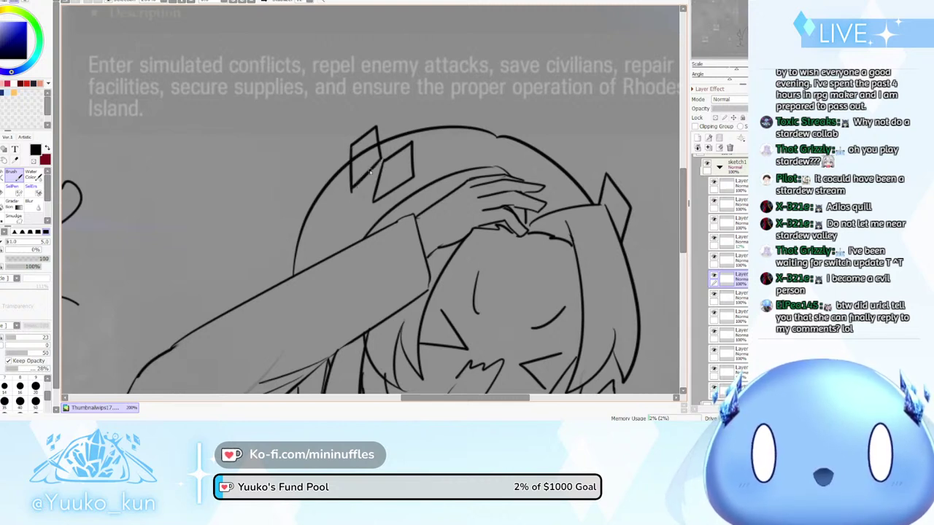
{"action": "key", "text": "e"}
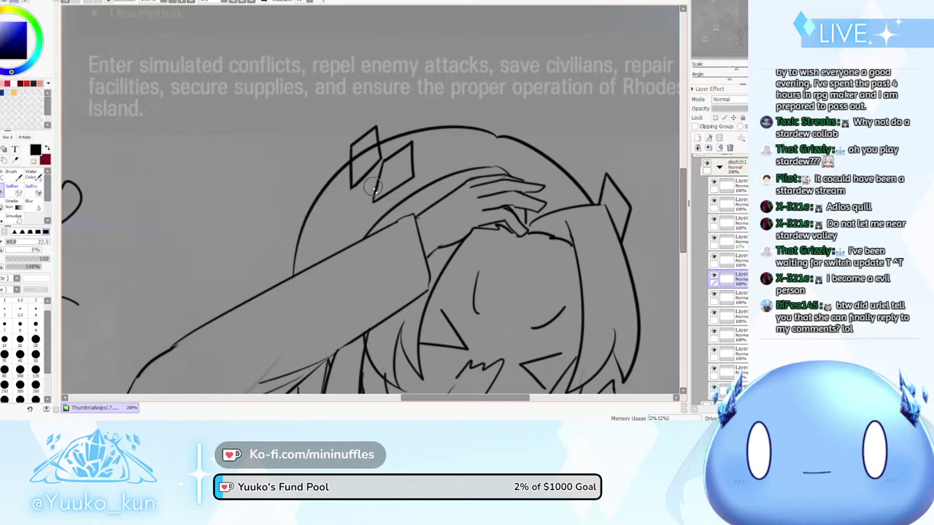
Draw a second pointed ornament beside the existing one on the open-hand side of the head with the size 5 Brush
{"action": "key", "text": "b"}
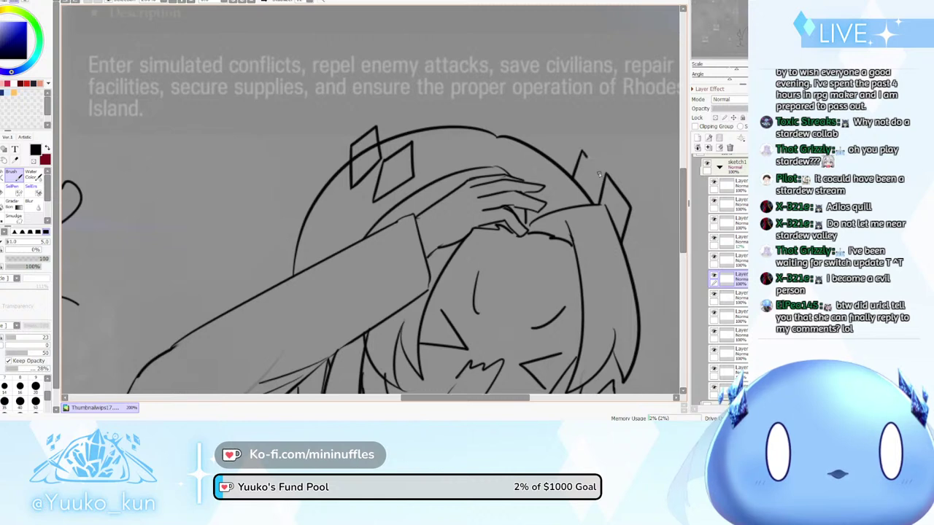
{"action": "left_click_drag", "start_coordinate": [584, 153], "coordinate": [605, 181]}
{"action": "key", "text": "ctrl+z"}
{"action": "key", "text": "ctrl+z"}
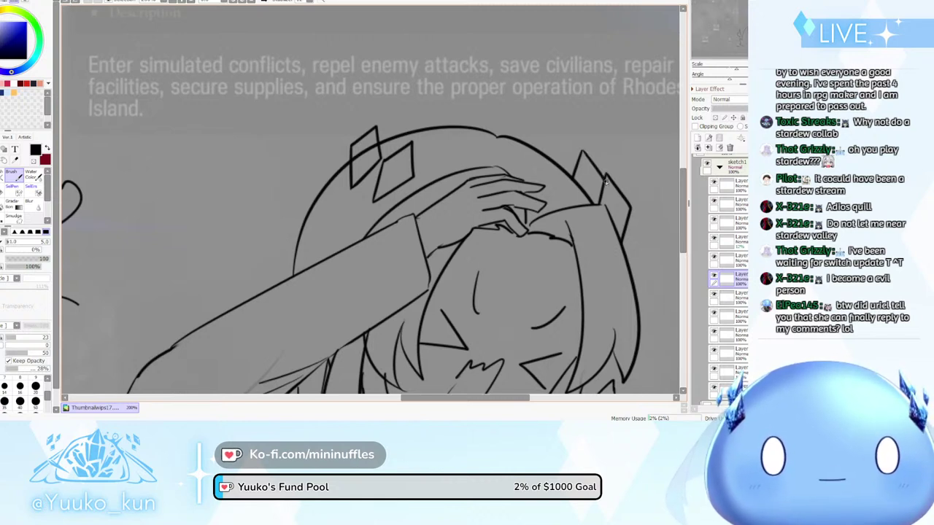
{"action": "key", "text": "ctrl+z"}
{"action": "left_click_drag", "start_coordinate": [583, 153], "coordinate": [603, 180]}
{"action": "key", "text": "ctrl+z"}
{"action": "key", "text": "ctrl+z"}
{"action": "key", "text": "ctrl+z"}
{"action": "key", "text": "ctrl+z"}
{"action": "key", "text": "ctrl+z"}
{"action": "key", "text": "ctrl+z"}
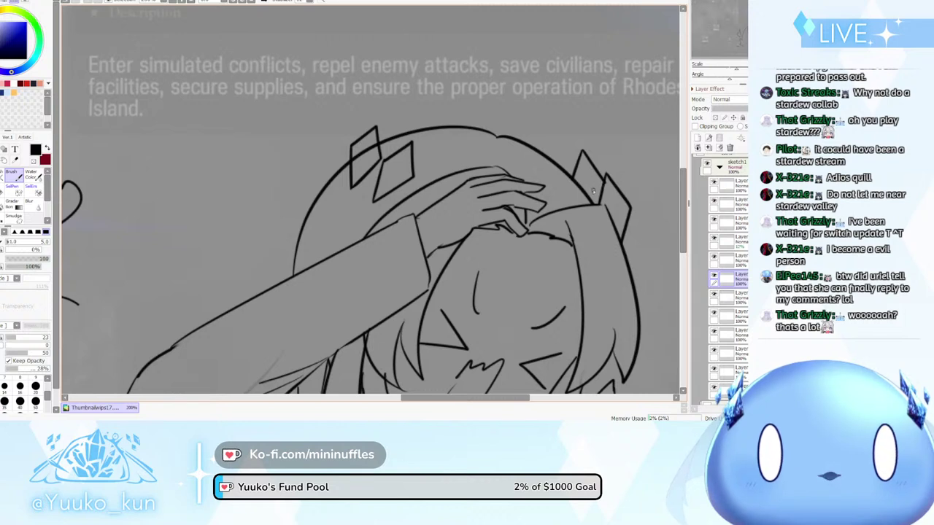
{"action": "key", "text": "ctrl+z"}
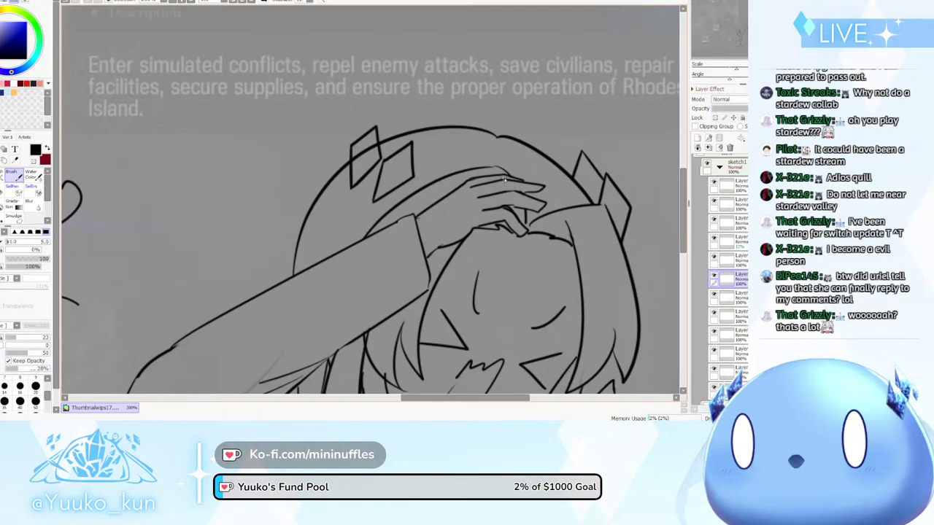
Examine the paired hair ornaments where they cross the head outline, and select a layer further down the sketch1 folder
{"action": "scroll", "coordinate": [486, 179], "scroll_direction": "down", "scroll_amount": 3}
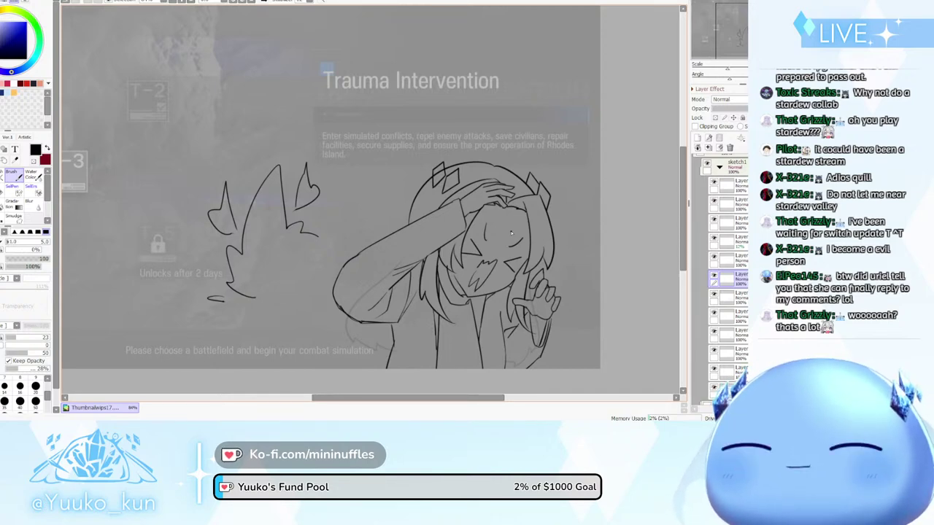
{"action": "scroll", "coordinate": [511, 233], "scroll_direction": "up", "scroll_amount": 3}
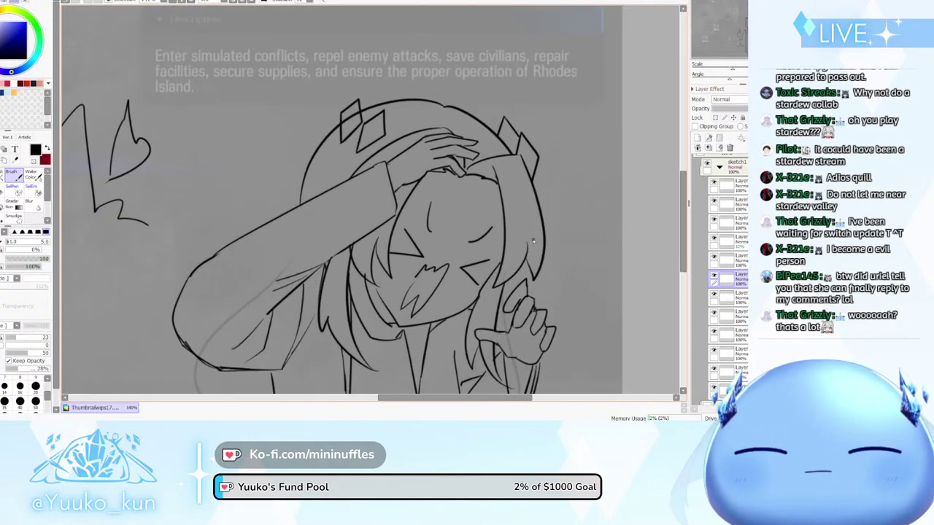
{"action": "scroll", "coordinate": [533, 240], "scroll_direction": "down", "scroll_amount": 2}
{"action": "scroll", "coordinate": [431, 147], "scroll_direction": "up", "scroll_amount": 3}
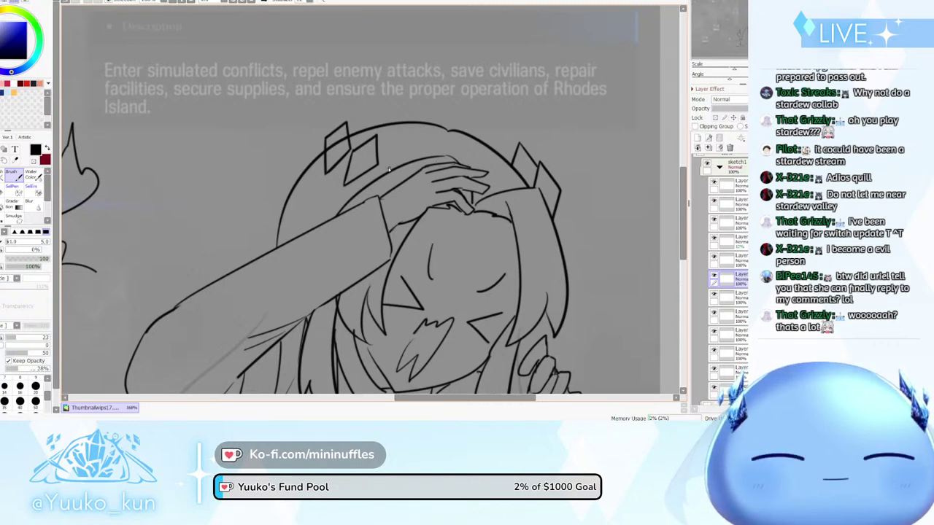
{"action": "scroll", "coordinate": [389, 169], "scroll_direction": "up", "scroll_amount": 10}
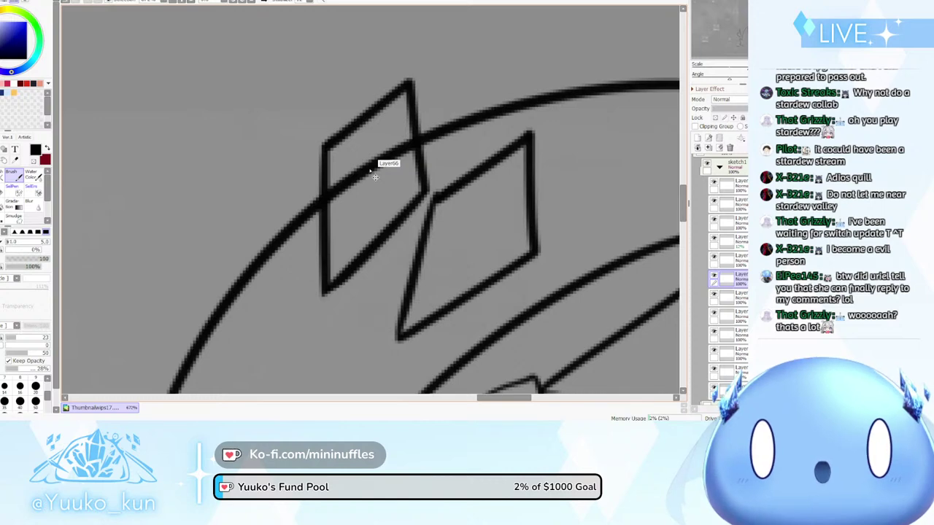
{"action": "scroll", "coordinate": [375, 176], "scroll_direction": "down", "scroll_amount": 2}
{"action": "scroll", "coordinate": [408, 175], "scroll_direction": "down", "scroll_amount": 3}
{"action": "scroll", "coordinate": [448, 277], "scroll_direction": "up", "scroll_amount": 1}
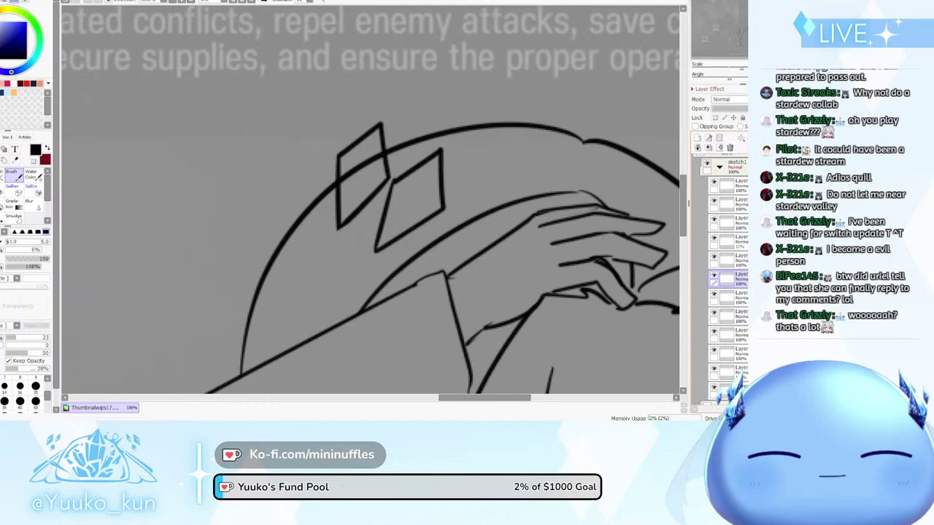
{"action": "left_click", "coordinate": [730, 353]}
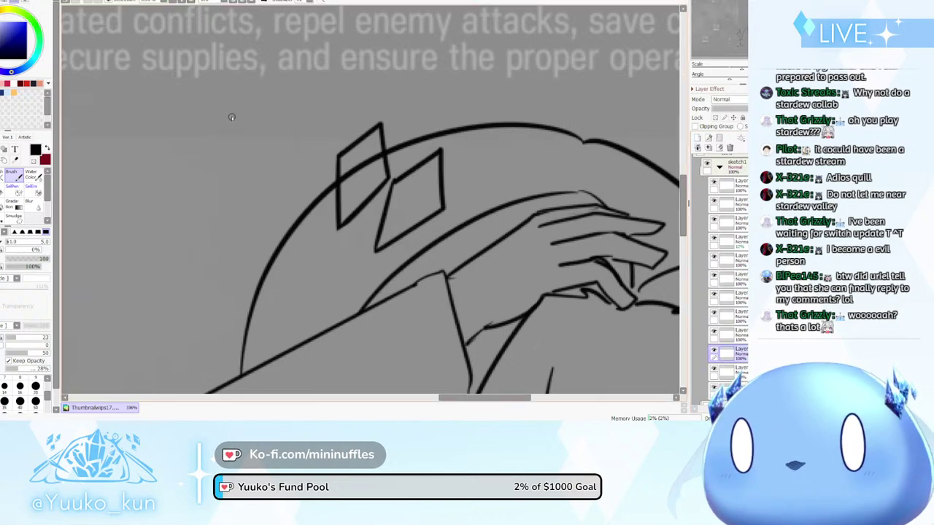
Erase the head outline where it passes through the upper diamond ornament above the raised arm, using the eraser at size 17
{"action": "key", "text": "e"}
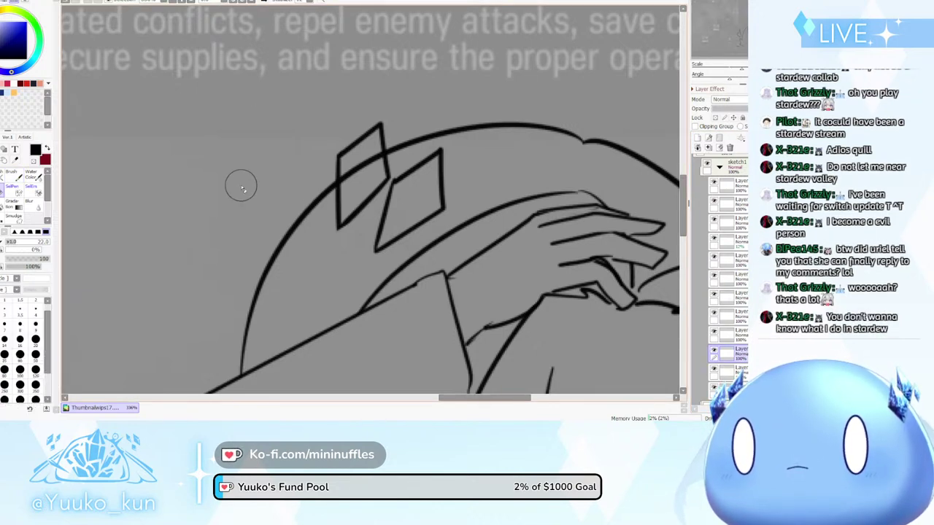
{"action": "left_click_drag", "start_coordinate": [18, 242], "coordinate": [12, 242]}
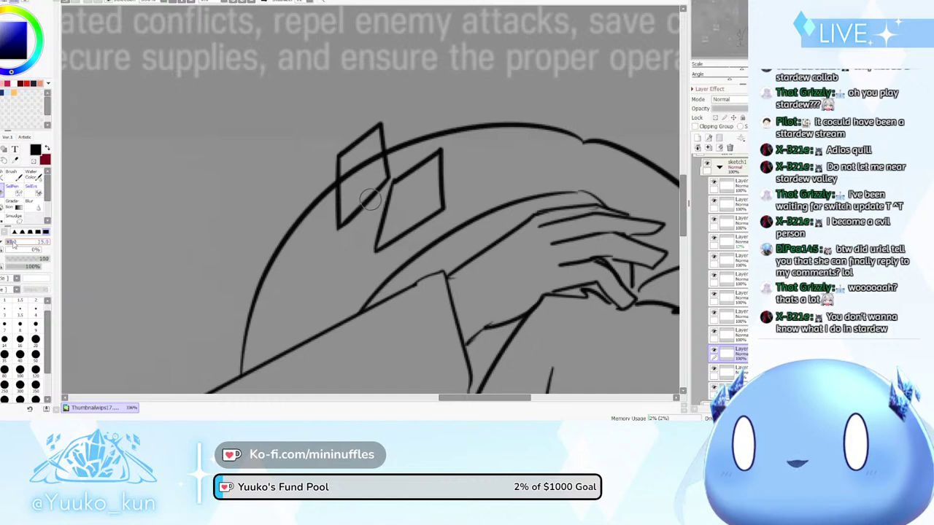
{"action": "key", "text": "bracketright"}
{"action": "key", "text": "bracketright"}
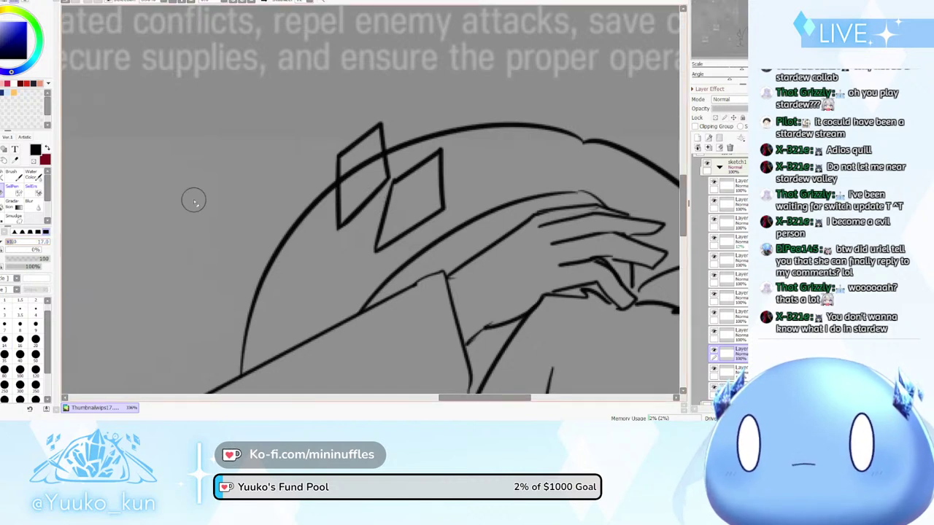
{"action": "mouse_move", "coordinate": [352, 175]}
{"action": "left_mouse_down"}
{"action": "mouse_move", "coordinate": [353, 165]}
{"action": "mouse_move", "coordinate": [354, 182]}
{"action": "mouse_move", "coordinate": [370, 143]}
{"action": "mouse_move", "coordinate": [374, 166]}
{"action": "left_mouse_up"}
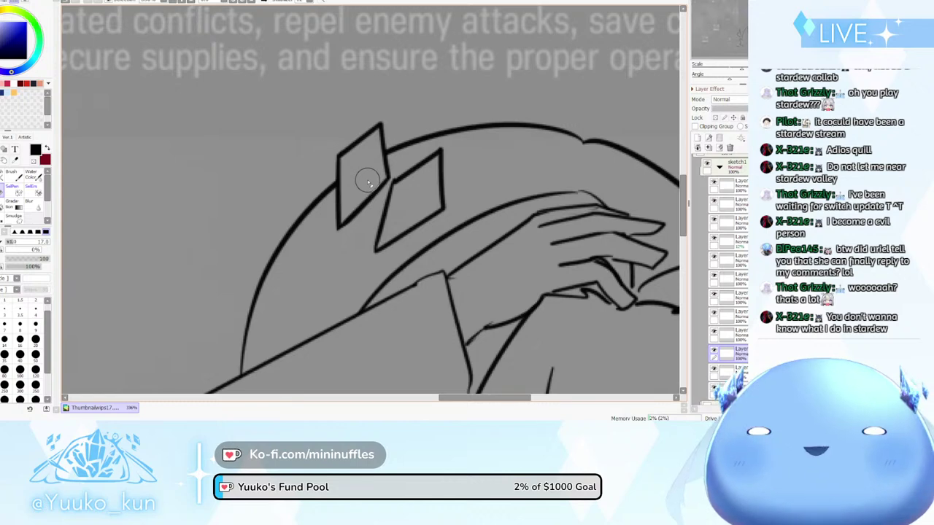
Examine the whole character sketch on the thumbnail, comparing the paired ornaments, face, coat and both arms
{"action": "scroll", "coordinate": [367, 182], "scroll_direction": "down", "scroll_amount": 5}
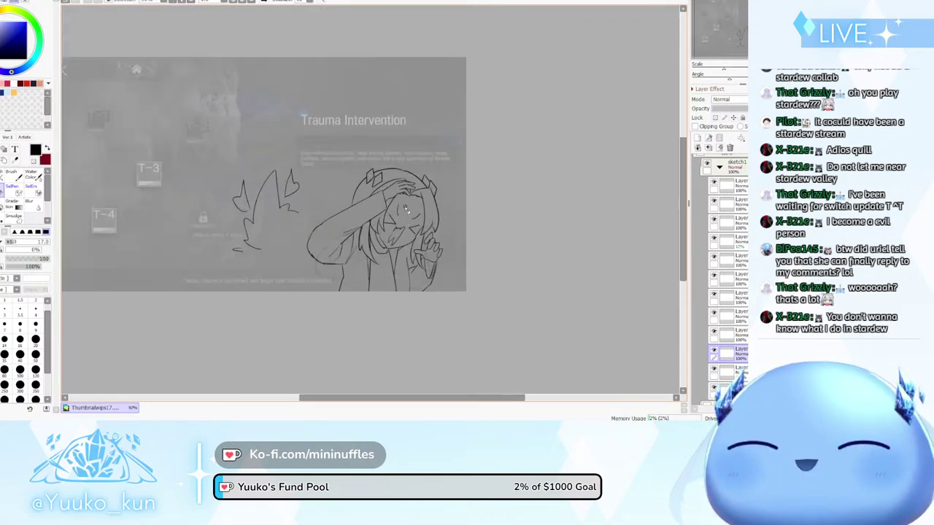
{"action": "scroll", "coordinate": [407, 191], "scroll_direction": "up", "scroll_amount": 4}
{"action": "scroll", "coordinate": [452, 172], "scroll_direction": "down", "scroll_amount": 3}
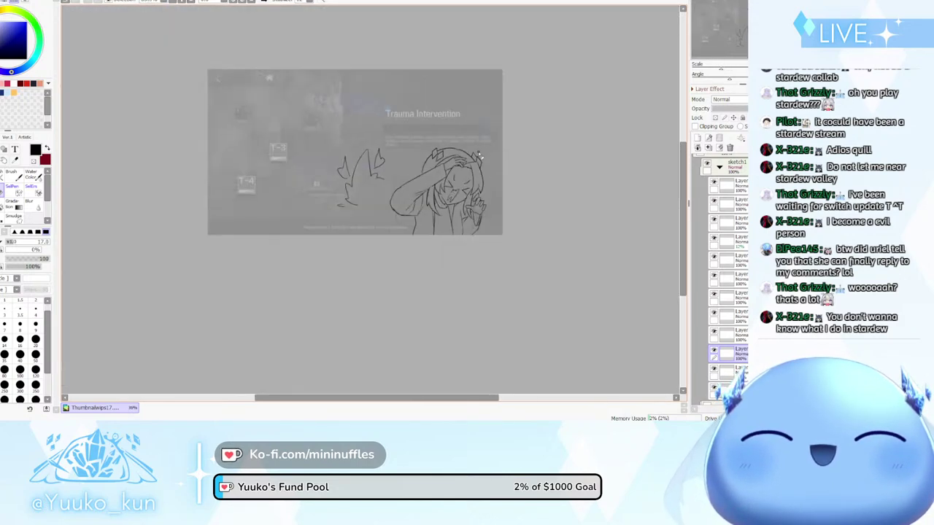
{"action": "scroll", "coordinate": [478, 161], "scroll_direction": "up", "scroll_amount": 3}
{"action": "scroll", "coordinate": [478, 159], "scroll_direction": "up", "scroll_amount": 2}
{"action": "scroll", "coordinate": [485, 175], "scroll_direction": "down", "scroll_amount": 3}
{"action": "scroll", "coordinate": [489, 197], "scroll_direction": "up", "scroll_amount": 3}
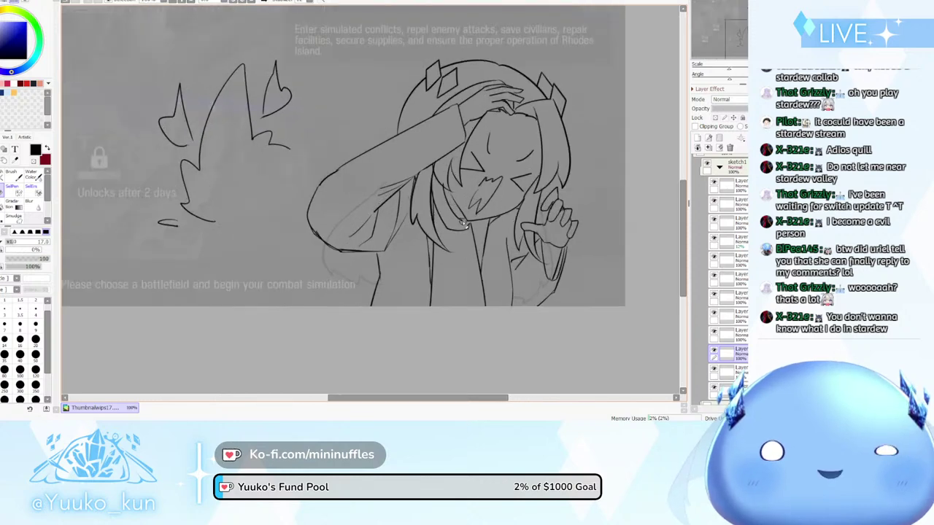
{"action": "scroll", "coordinate": [493, 226], "scroll_direction": "down", "scroll_amount": 3}
{"action": "scroll", "coordinate": [492, 224], "scroll_direction": "up", "scroll_amount": 3}
{"action": "scroll", "coordinate": [526, 190], "scroll_direction": "down", "scroll_amount": 2}
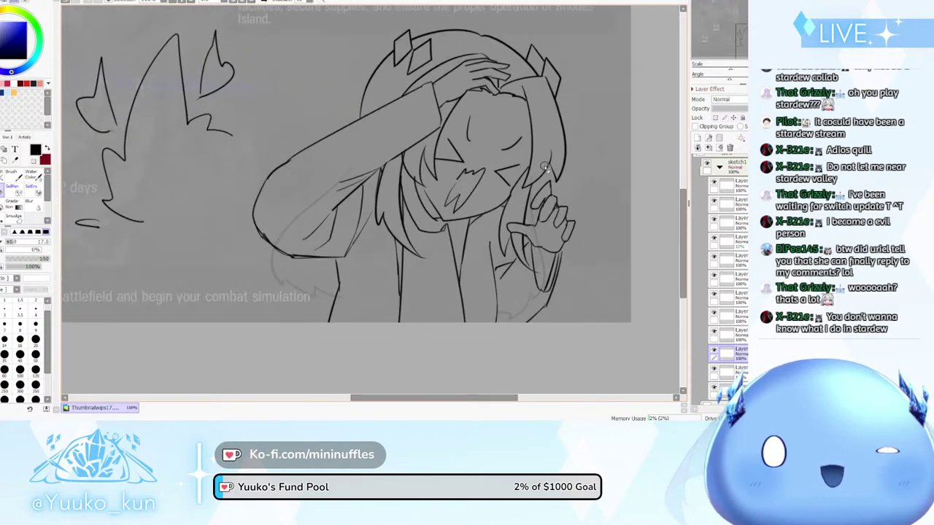
{"action": "scroll", "coordinate": [516, 192], "scroll_direction": "up", "scroll_amount": 3}
{"action": "scroll", "coordinate": [461, 272], "scroll_direction": "down", "scroll_amount": 3}
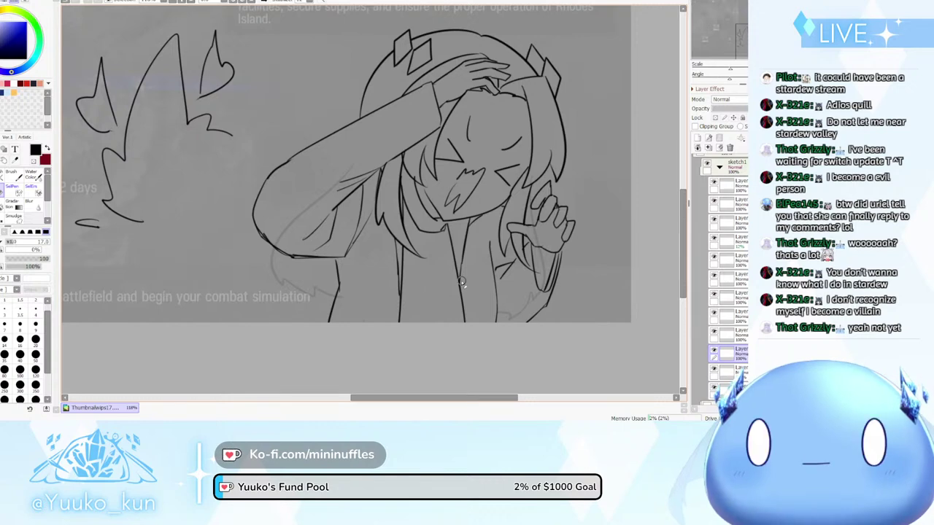
{"action": "scroll", "coordinate": [459, 280], "scroll_direction": "down", "scroll_amount": 2}
{"action": "scroll", "coordinate": [461, 280], "scroll_direction": "up", "scroll_amount": 2}
{"action": "scroll", "coordinate": [390, 268], "scroll_direction": "up", "scroll_amount": 1}
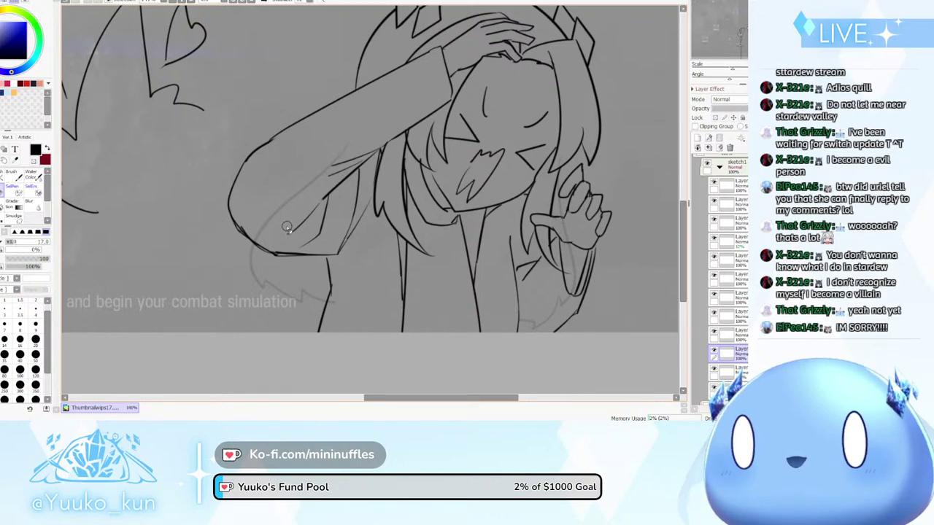
Select the faint 12% opacity hair layer and erase its lines overlapping the raised sleeve and the coat below the open hand
{"action": "scroll", "coordinate": [294, 243], "scroll_direction": "up", "scroll_amount": 5}
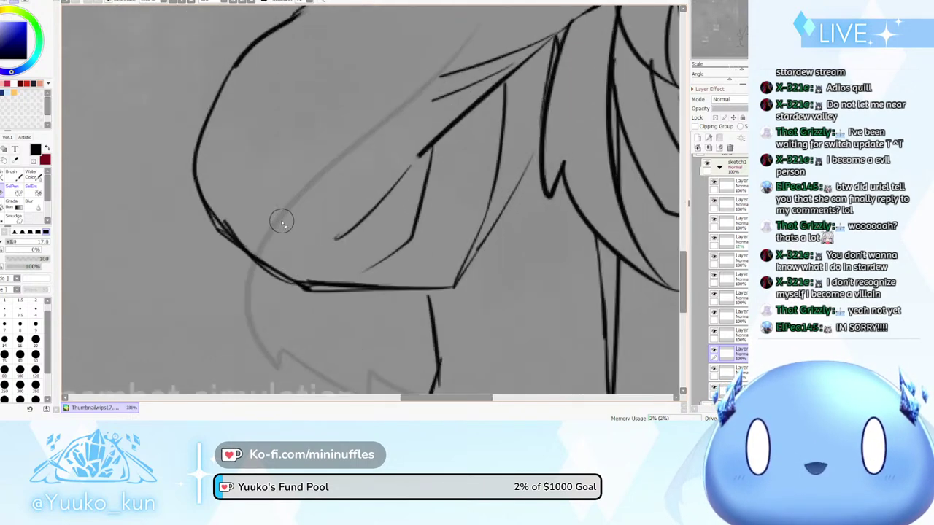
{"action": "scroll", "coordinate": [343, 248], "scroll_direction": "down", "scroll_amount": 4}
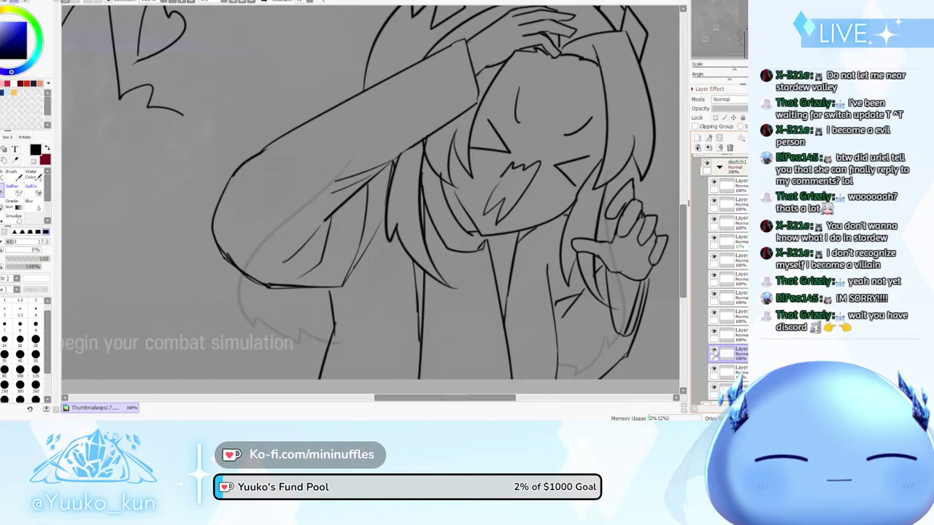
{"action": "scroll", "coordinate": [469, 216], "scroll_direction": "down", "scroll_amount": 4}
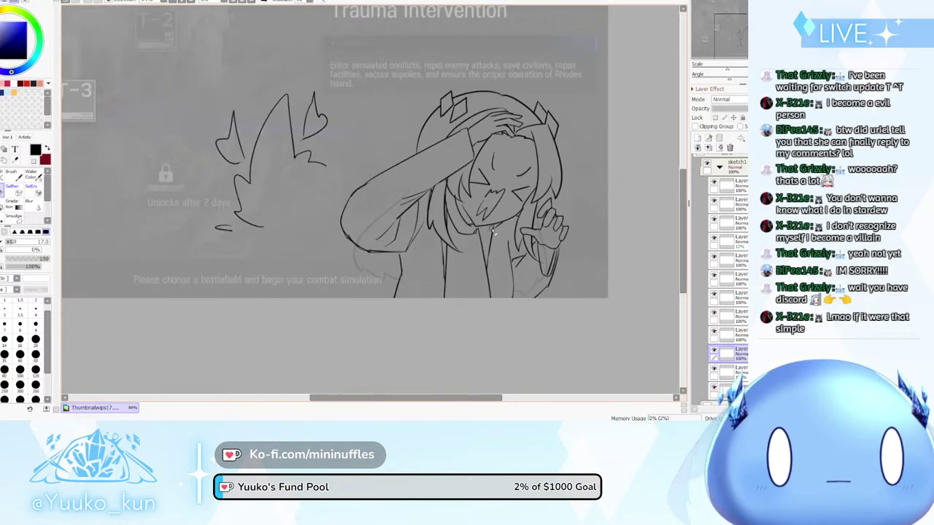
{"action": "scroll", "coordinate": [493, 248], "scroll_direction": "up", "scroll_amount": 3}
{"action": "scroll", "coordinate": [580, 254], "scroll_direction": "up", "scroll_amount": 1}
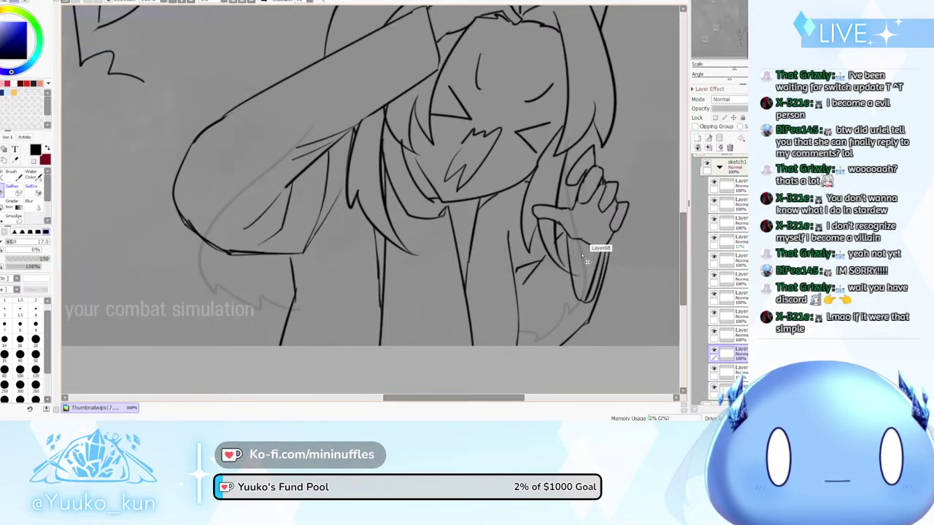
{"action": "left_click", "coordinate": [733, 241]}
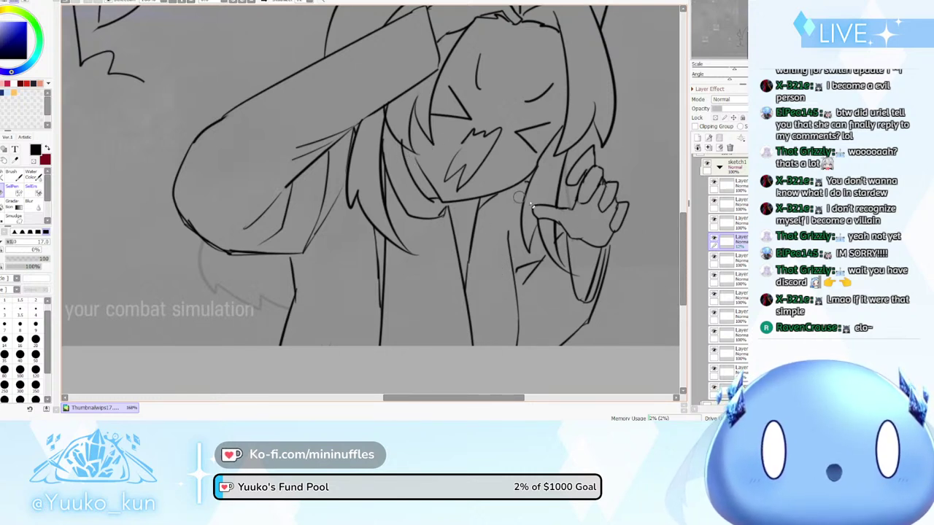
Locate the layer holding the hair strands beside the raised arm in the sketch1 folder
{"action": "scroll", "coordinate": [720, 255], "scroll_direction": "up", "scroll_amount": 2}
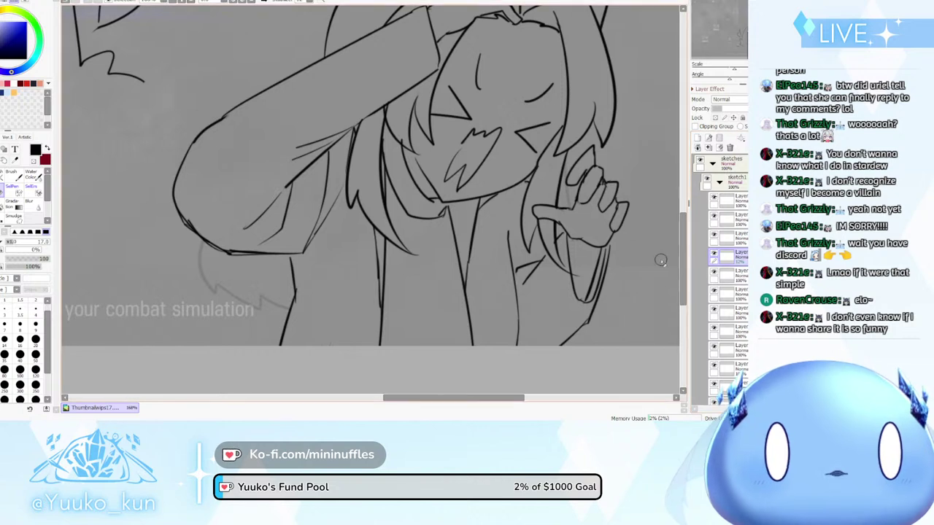
{"action": "key", "text": "ctrl+shift"}
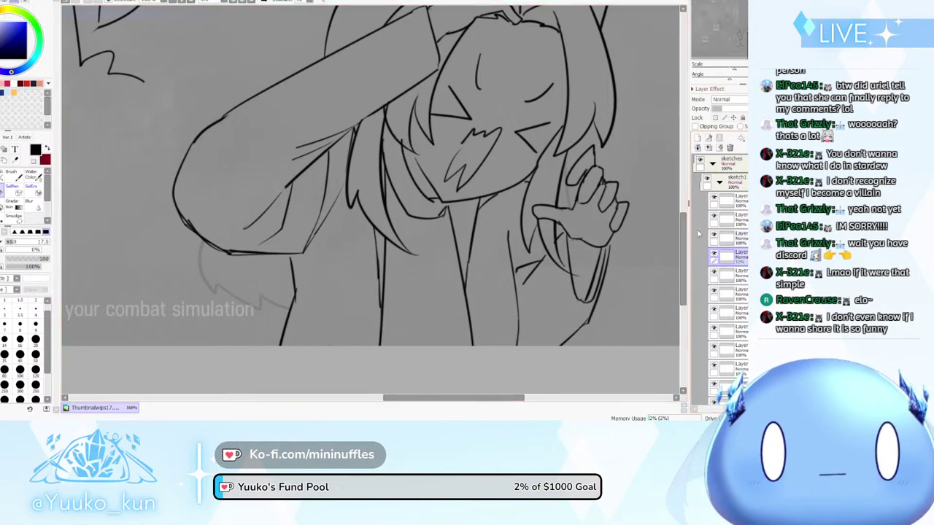
{"action": "scroll", "coordinate": [727, 257], "scroll_direction": "down", "scroll_amount": 2}
{"action": "left_click", "coordinate": [728, 284]}
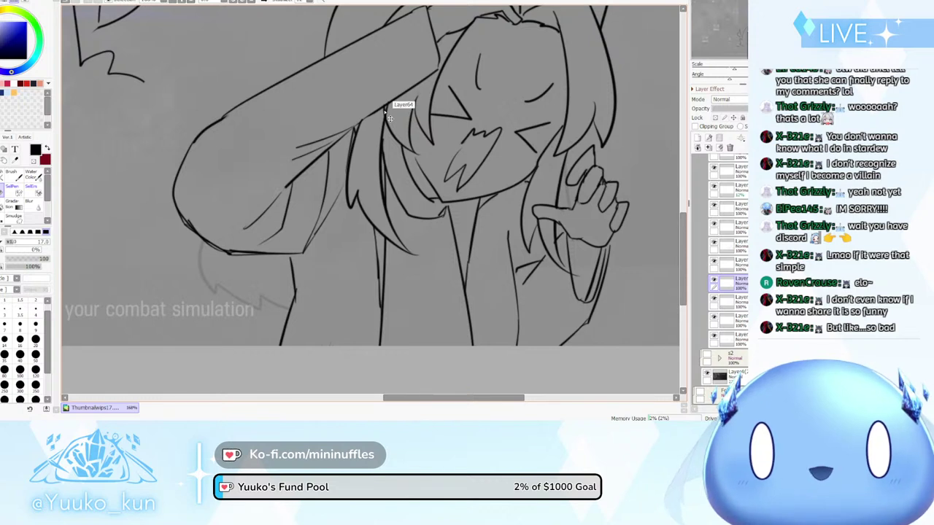
{"action": "scroll", "coordinate": [727, 252], "scroll_direction": "up", "scroll_amount": 2}
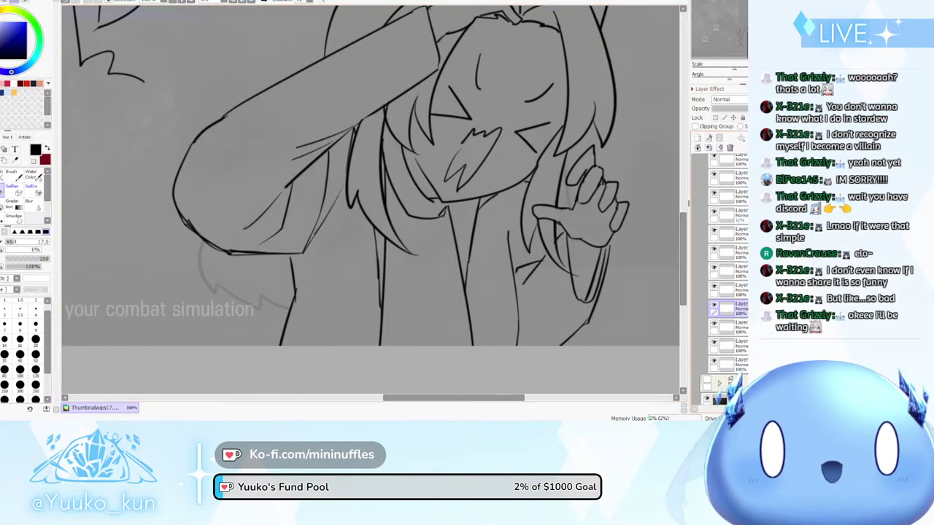
On the second layer of the sketch1 folder, draw a small floating diamond above the ornaments on the raised-arm side with the Brush
{"action": "left_click", "coordinate": [731, 201]}
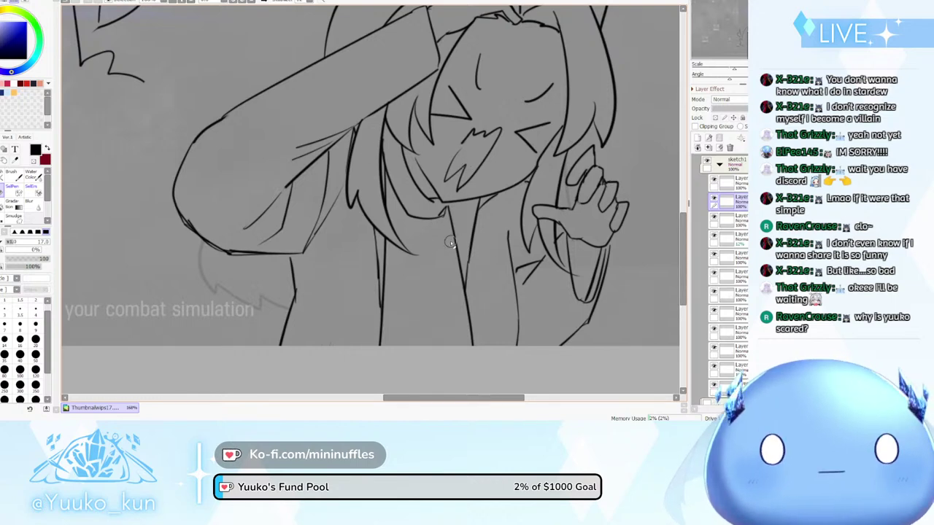
{"action": "scroll", "coordinate": [450, 243], "scroll_direction": "down", "scroll_amount": 5}
{"action": "scroll", "coordinate": [476, 215], "scroll_direction": "up", "scroll_amount": 2}
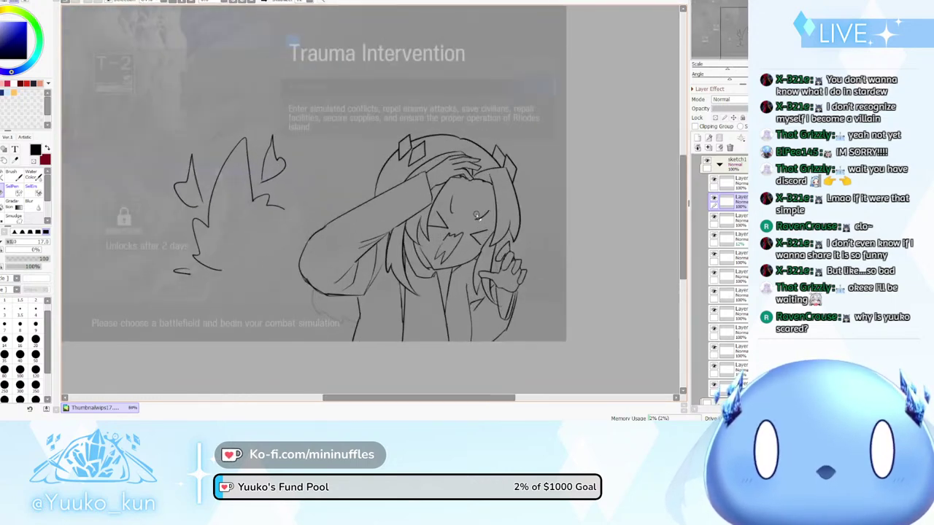
{"action": "scroll", "coordinate": [476, 215], "scroll_direction": "up", "scroll_amount": 4}
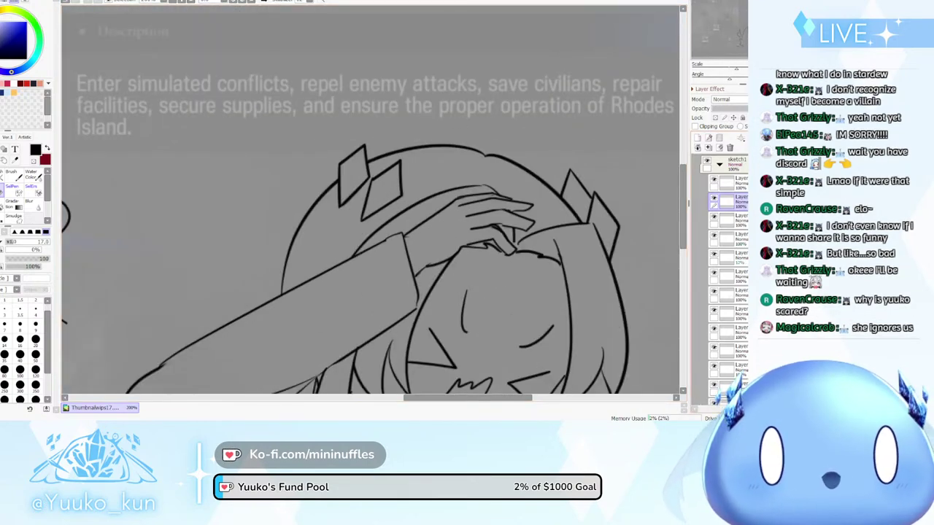
{"action": "key", "text": "b"}
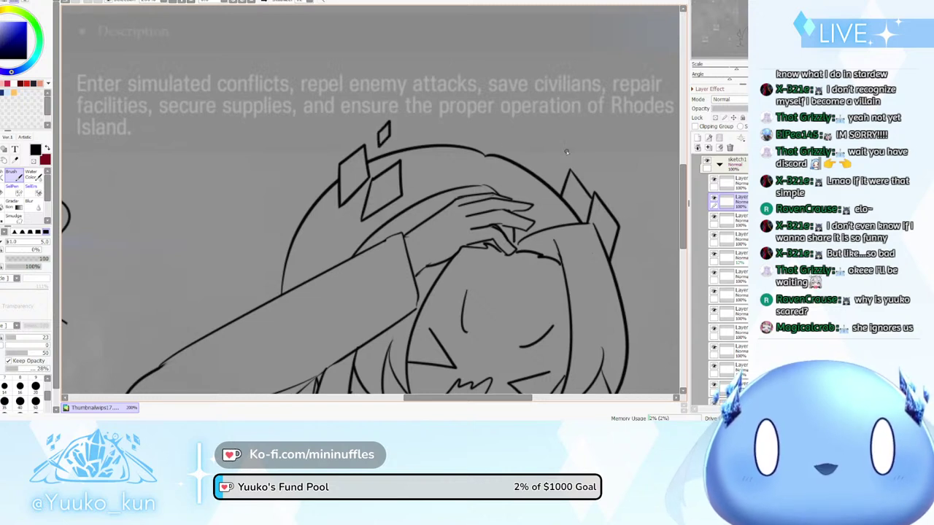
Undo the last stroke and draw a matching small diamond above the ornament pair on the open-hand side
{"action": "key", "text": "ctrl+z"}
{"action": "left_click_drag", "start_coordinate": [599, 164], "coordinate": [606, 191]}
{"action": "left_click_drag", "start_coordinate": [598, 177], "coordinate": [606, 191]}
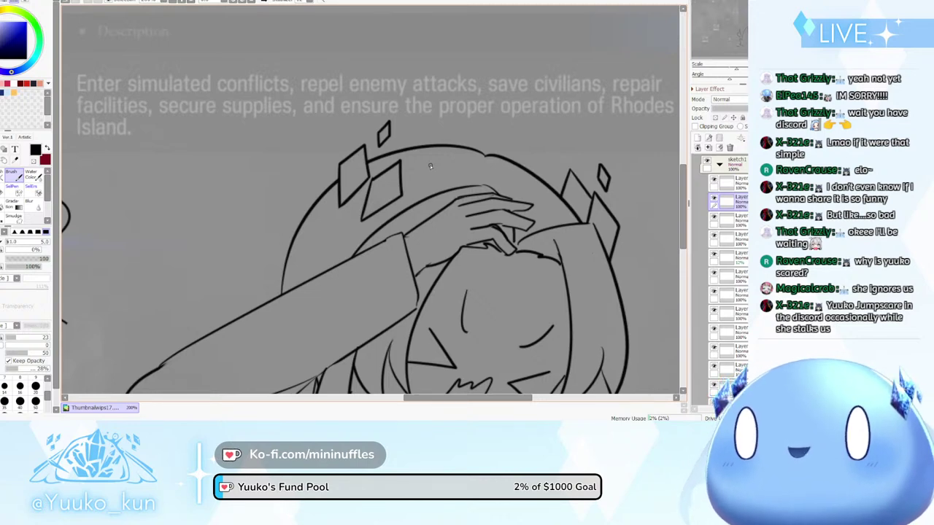
Examine the balance of the floating diamonds against the full figure and inspect the coat and hair ends
{"action": "scroll", "coordinate": [365, 162], "scroll_direction": "down", "scroll_amount": 8}
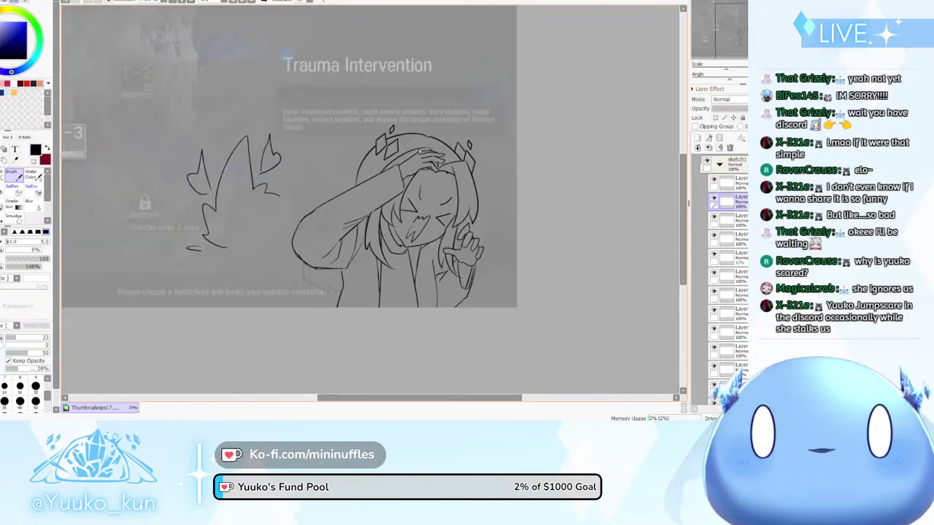
{"action": "scroll", "coordinate": [391, 178], "scroll_direction": "up", "scroll_amount": 4}
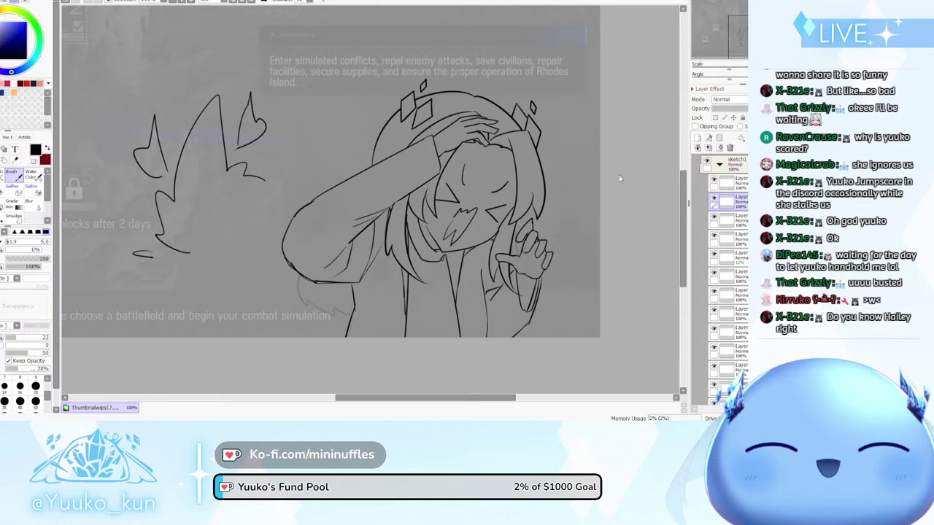
{"action": "scroll", "coordinate": [519, 196], "scroll_direction": "down", "scroll_amount": 3}
{"action": "scroll", "coordinate": [521, 187], "scroll_direction": "up", "scroll_amount": 4}
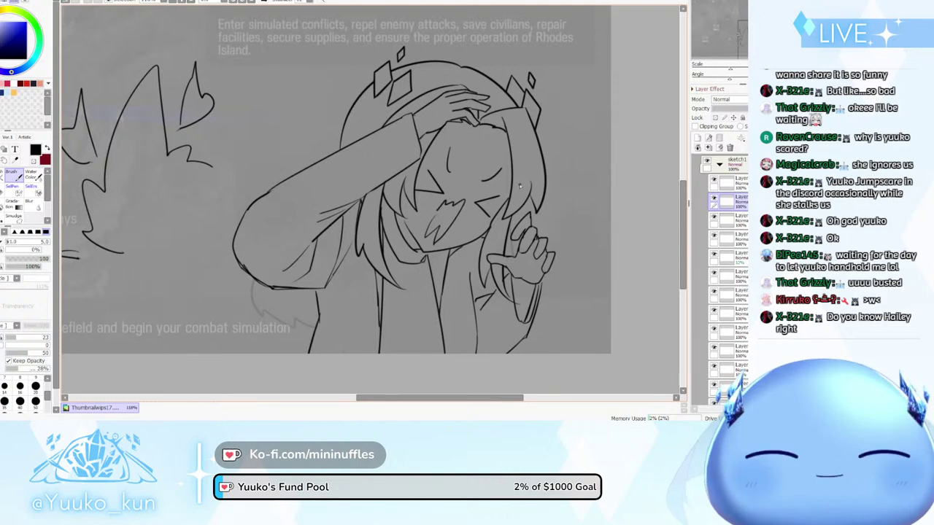
{"action": "scroll", "coordinate": [520, 187], "scroll_direction": "down", "scroll_amount": 3}
{"action": "scroll", "coordinate": [516, 191], "scroll_direction": "up", "scroll_amount": 3}
{"action": "scroll", "coordinate": [503, 188], "scroll_direction": "up", "scroll_amount": 2}
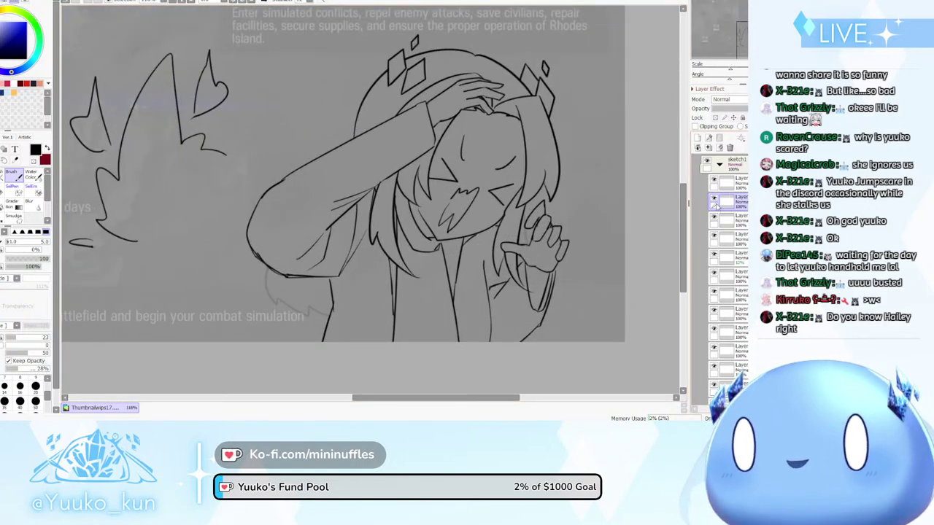
{"action": "scroll", "coordinate": [435, 331], "scroll_direction": "up", "scroll_amount": 1}
{"action": "scroll", "coordinate": [435, 330], "scroll_direction": "up", "scroll_amount": 1}
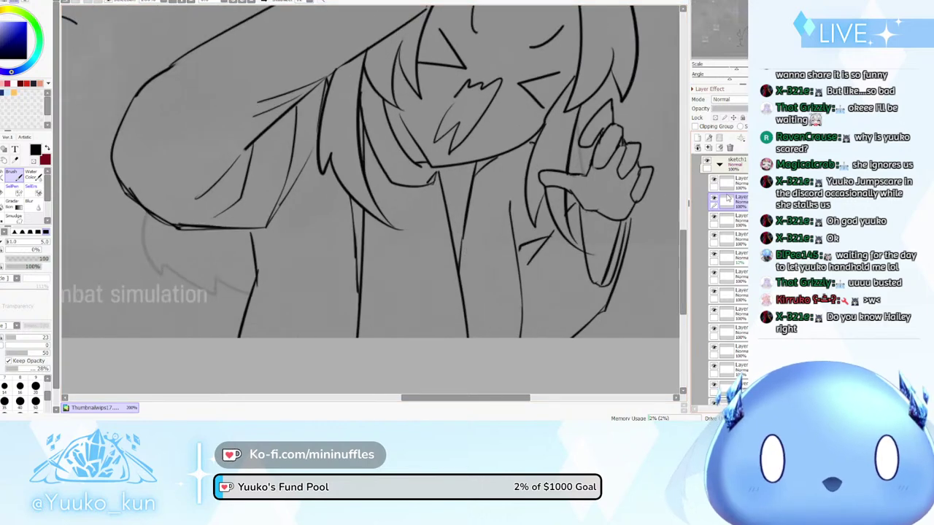
Select the faint hair layer and raise its opacity to 100%
{"action": "scroll", "coordinate": [717, 180], "scroll_direction": "up", "scroll_amount": 2}
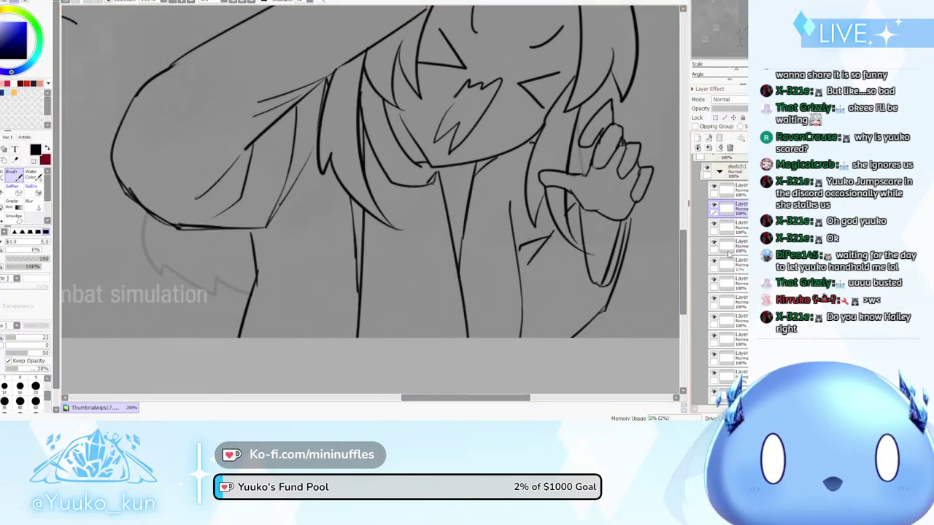
{"action": "left_click", "coordinate": [722, 264]}
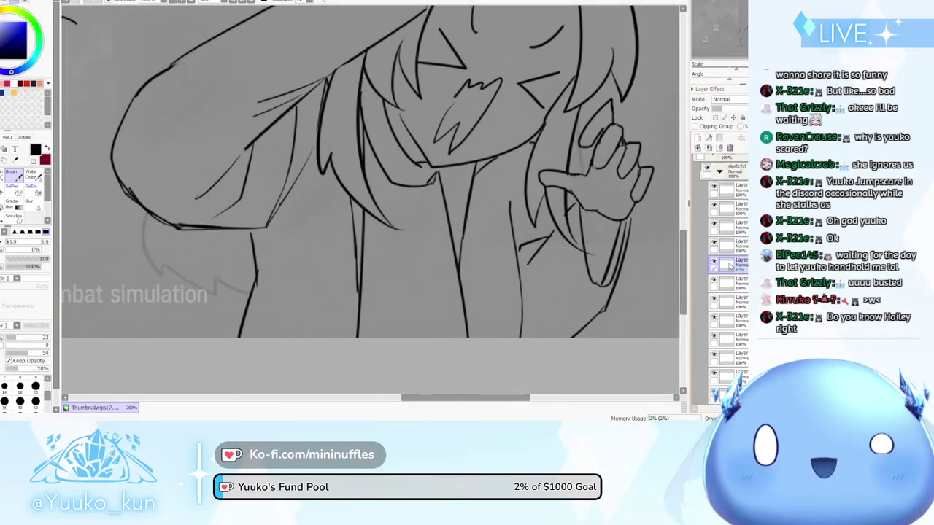
{"action": "scroll", "coordinate": [413, 210], "scroll_direction": "down", "scroll_amount": 1}
{"action": "scroll", "coordinate": [413, 210], "scroll_direction": "up", "scroll_amount": 1}
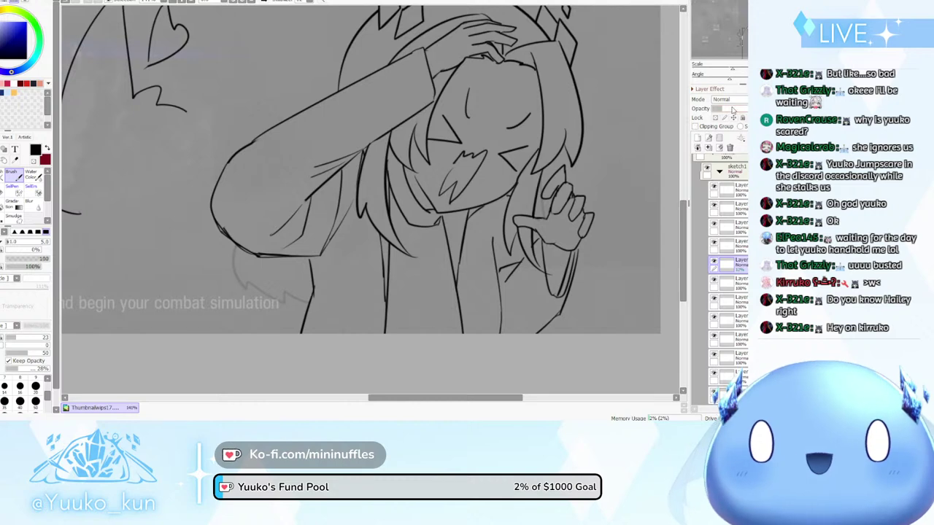
{"action": "scroll", "coordinate": [539, 219], "scroll_direction": "down", "scroll_amount": 2}
{"action": "scroll", "coordinate": [554, 241], "scroll_direction": "up", "scroll_amount": 2}
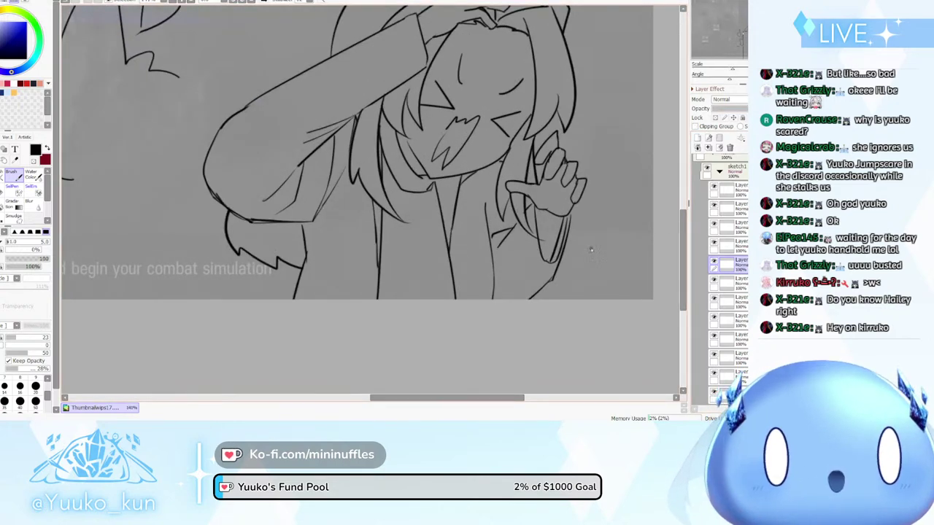
Draw a long curved line from the hair beside the raised arm diagonally down to the coat's front edge, replacing the first attempt
{"action": "scroll", "coordinate": [415, 177], "scroll_direction": "down", "scroll_amount": 1}
{"action": "scroll", "coordinate": [415, 178], "scroll_direction": "up", "scroll_amount": 1}
{"action": "scroll", "coordinate": [415, 178], "scroll_direction": "up", "scroll_amount": 1}
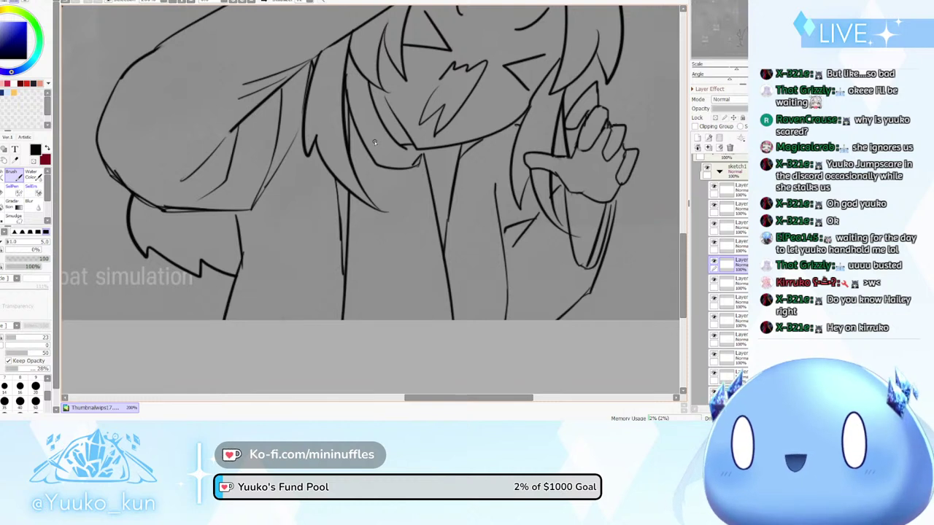
{"action": "mouse_move", "coordinate": [350, 115]}
{"action": "left_mouse_down"}
{"action": "mouse_move", "coordinate": [408, 227]}
{"action": "mouse_move", "coordinate": [454, 258]}
{"action": "left_mouse_up"}
{"action": "key", "text": "ctrl+z"}
{"action": "left_click_drag", "start_coordinate": [349, 109], "coordinate": [457, 271]}
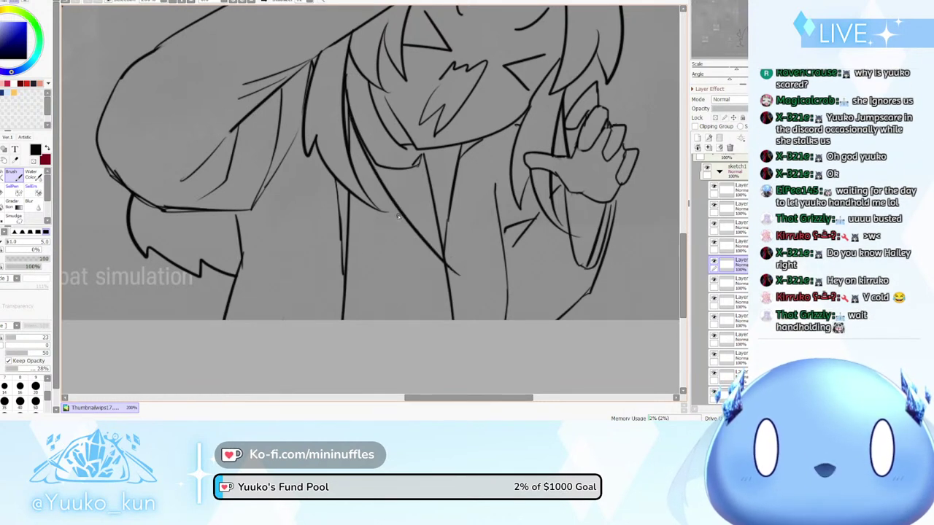
Redraw the long diagonal line from the hair beside the raised arm to the coat's front edge as a deeper curve
{"action": "key", "text": "ctrl+z"}
{"action": "mouse_move", "coordinate": [351, 113]}
{"action": "left_mouse_down"}
{"action": "mouse_move", "coordinate": [358, 137]}
{"action": "mouse_move", "coordinate": [458, 254]}
{"action": "left_mouse_up"}
{"action": "key", "text": "ctrl+z"}
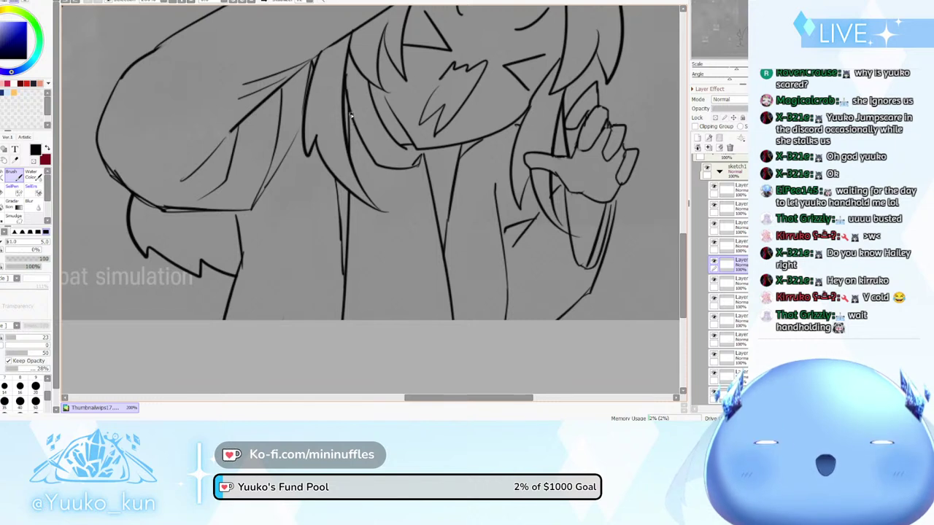
{"action": "mouse_move", "coordinate": [350, 114]}
{"action": "left_mouse_down"}
{"action": "mouse_move", "coordinate": [419, 220]}
{"action": "mouse_move", "coordinate": [457, 254]}
{"action": "left_mouse_up"}
{"action": "key", "text": "ctrl+z"}
{"action": "left_click_drag", "start_coordinate": [350, 115], "coordinate": [460, 253]}
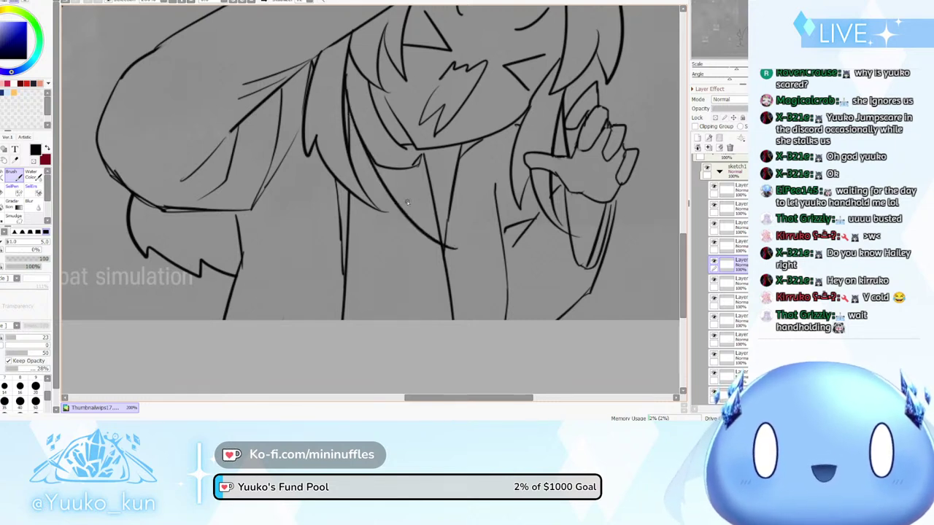
{"action": "key", "text": "ctrl+z"}
{"action": "mouse_move", "coordinate": [350, 114]}
{"action": "left_mouse_down"}
{"action": "mouse_move", "coordinate": [379, 183]}
{"action": "mouse_move", "coordinate": [472, 252]}
{"action": "left_mouse_up"}
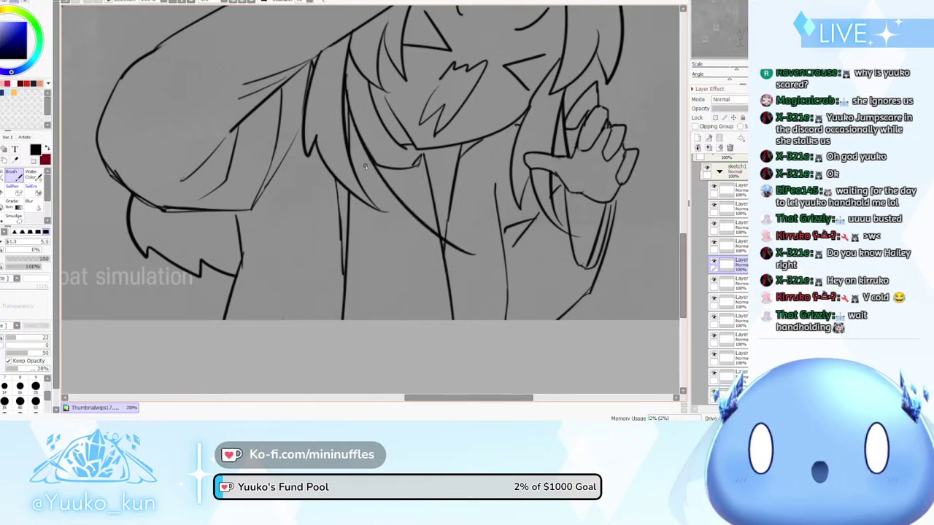
Draw a second curve parallel to the diagonal chest line to form a band, and erase the ends beyond the coat's front edge
{"action": "key", "text": "ctrl+z"}
{"action": "mouse_move", "coordinate": [349, 123]}
{"action": "left_mouse_down"}
{"action": "mouse_move", "coordinate": [434, 257]}
{"action": "mouse_move", "coordinate": [457, 256]}
{"action": "left_mouse_up"}
{"action": "key", "text": "ctrl+z"}
{"action": "left_click_drag", "start_coordinate": [358, 155], "coordinate": [472, 270]}
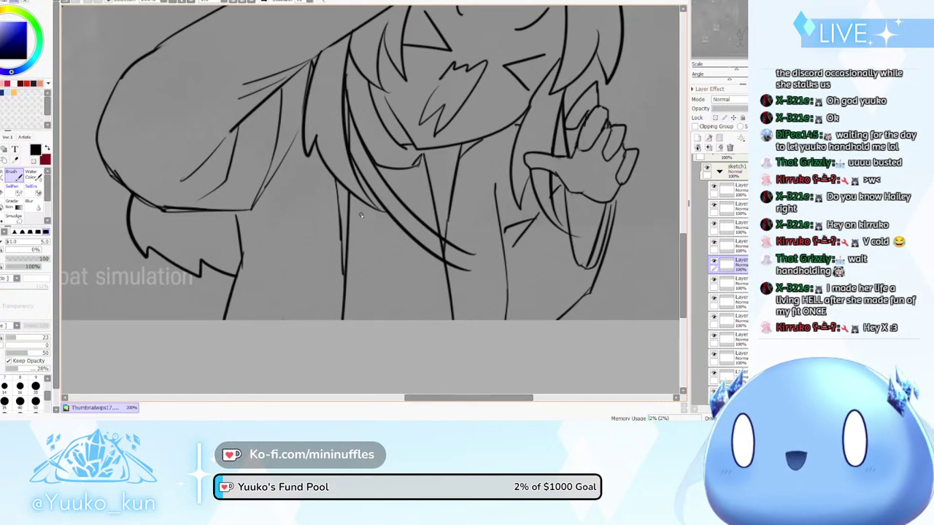
{"action": "key", "text": "e"}
{"action": "mouse_move", "coordinate": [444, 218]}
{"action": "left_mouse_down"}
{"action": "mouse_move", "coordinate": [458, 265]}
{"action": "mouse_move", "coordinate": [450, 231]}
{"action": "mouse_move", "coordinate": [470, 263]}
{"action": "left_mouse_up"}
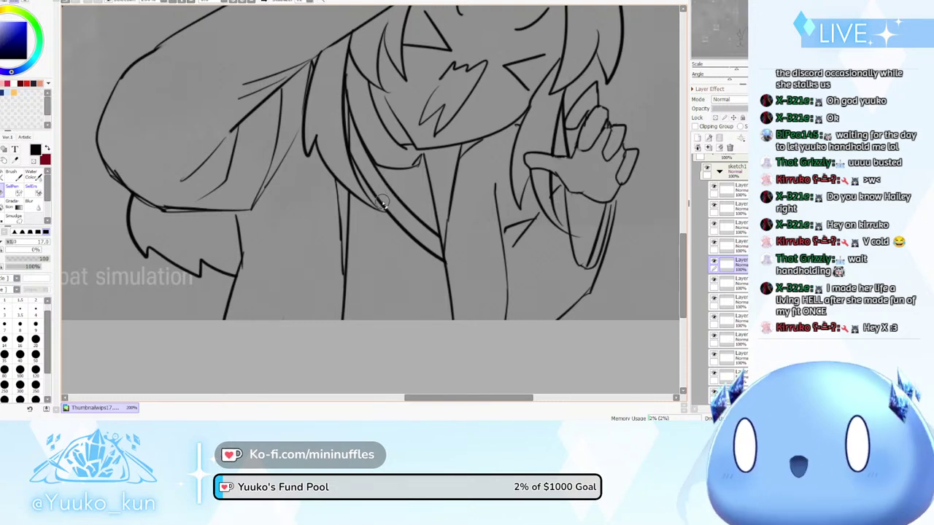
Draw a second band crossing the first from below the collar toward the raised-arm side, and erase its lines where the bands overlap
{"action": "key", "text": "b"}
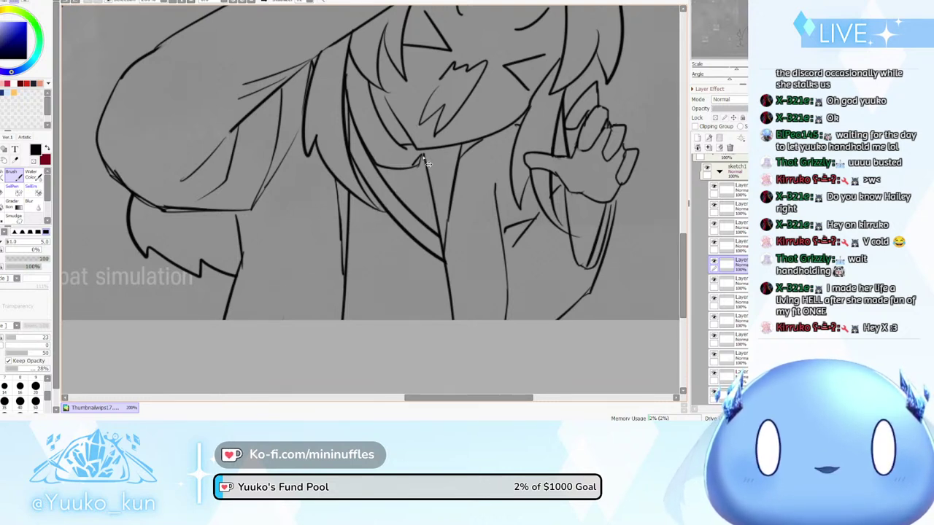
{"action": "left_click_drag", "start_coordinate": [416, 169], "coordinate": [297, 243]}
{"action": "left_click_drag", "start_coordinate": [427, 175], "coordinate": [322, 249]}
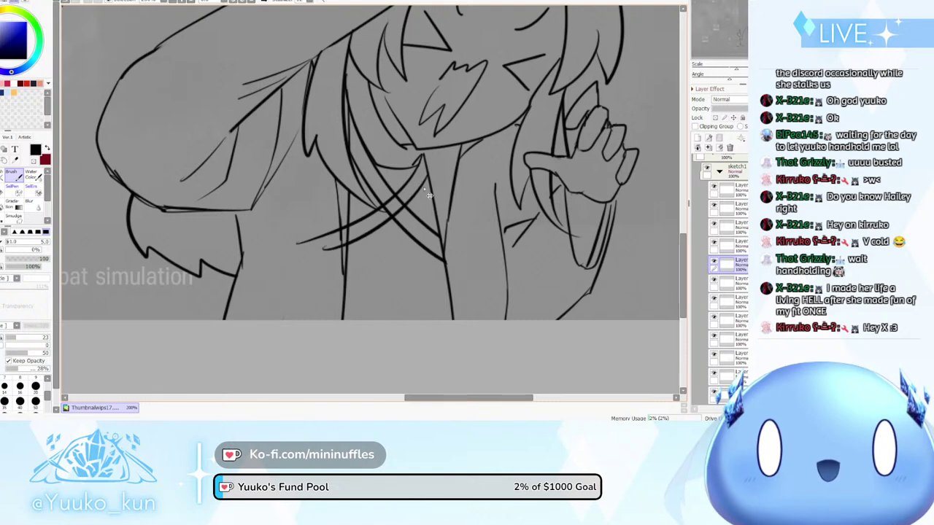
{"action": "key", "text": "ctrl+z"}
{"action": "left_click_drag", "start_coordinate": [430, 172], "coordinate": [323, 258]}
{"action": "key", "text": "ctrl+z"}
{"action": "mouse_move", "coordinate": [431, 173]}
{"action": "left_mouse_down"}
{"action": "mouse_move", "coordinate": [312, 258]}
{"action": "mouse_move", "coordinate": [328, 241]}
{"action": "mouse_move", "coordinate": [335, 249]}
{"action": "mouse_move", "coordinate": [340, 217]}
{"action": "left_mouse_up"}
{"action": "key", "text": "e"}
{"action": "left_click_drag", "start_coordinate": [389, 194], "coordinate": [401, 215]}
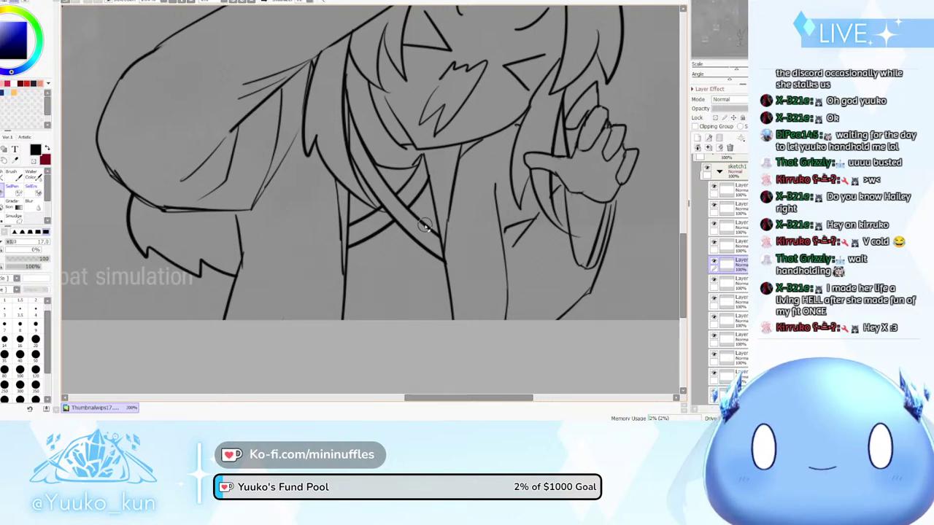
Examine the whole composition, comparing the figure with the unfinished flame sketch and the Trauma Intervention background
{"action": "scroll", "coordinate": [429, 179], "scroll_direction": "down", "scroll_amount": 12}
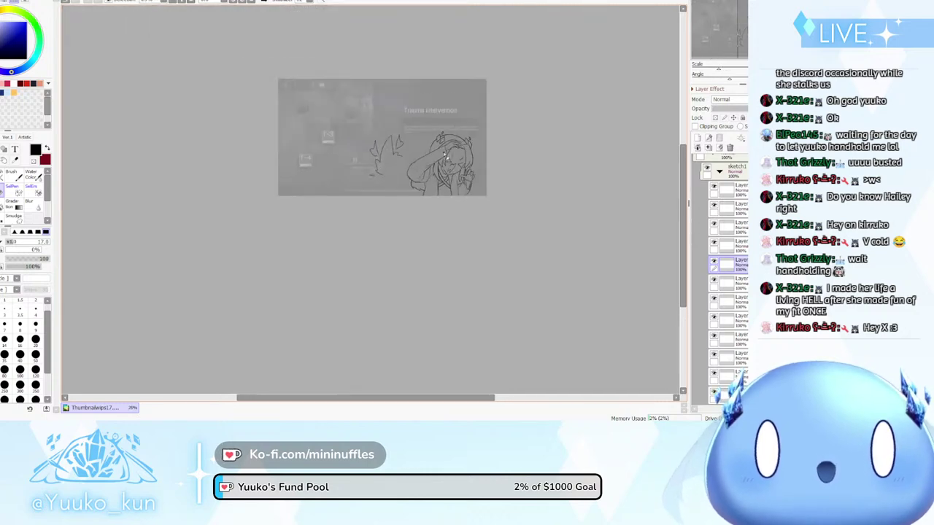
{"action": "scroll", "coordinate": [398, 142], "scroll_direction": "up", "scroll_amount": 5}
{"action": "scroll", "coordinate": [446, 193], "scroll_direction": "up", "scroll_amount": 1}
{"action": "scroll", "coordinate": [446, 195], "scroll_direction": "up", "scroll_amount": 2}
{"action": "scroll", "coordinate": [482, 195], "scroll_direction": "down", "scroll_amount": 1}
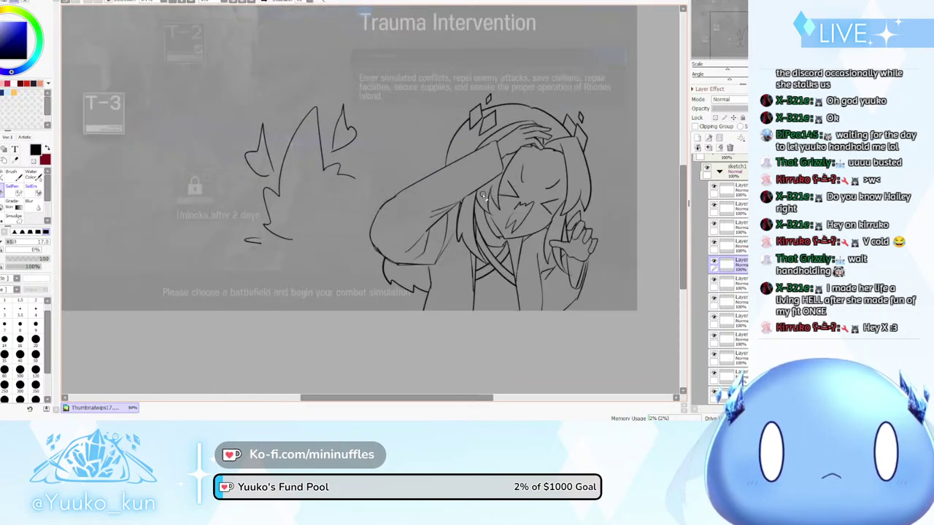
{"action": "scroll", "coordinate": [480, 197], "scroll_direction": "down", "scroll_amount": 3}
{"action": "scroll", "coordinate": [483, 200], "scroll_direction": "up", "scroll_amount": 2}
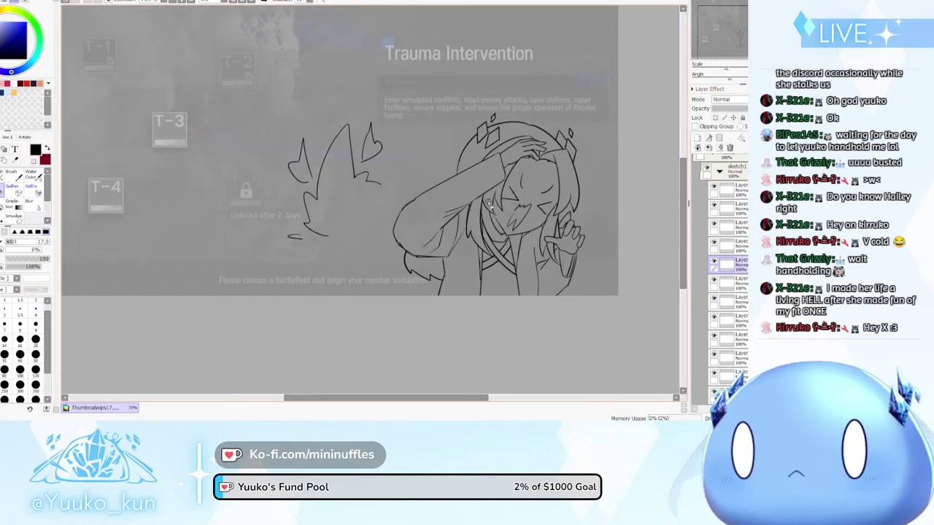
{"action": "scroll", "coordinate": [488, 205], "scroll_direction": "down", "scroll_amount": 1}
{"action": "scroll", "coordinate": [532, 223], "scroll_direction": "up", "scroll_amount": 2}
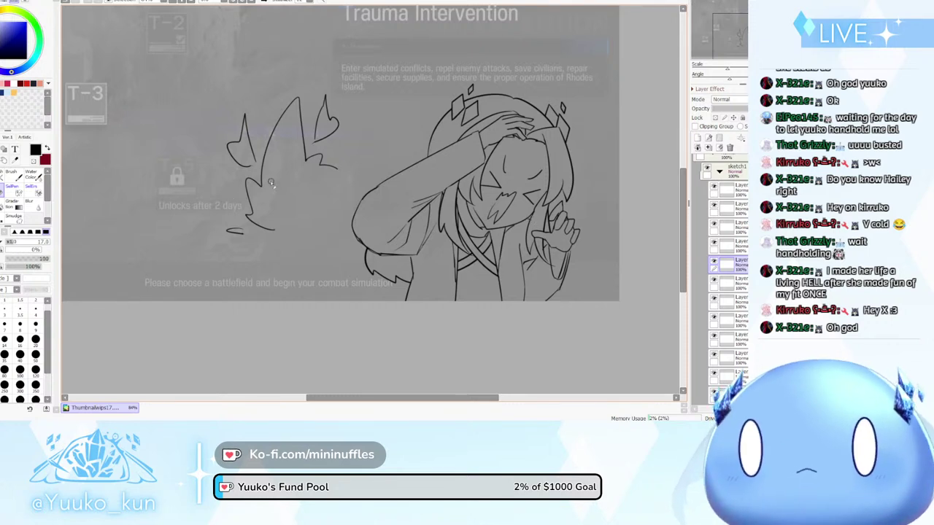
{"action": "scroll", "coordinate": [291, 169], "scroll_direction": "up", "scroll_amount": 1}
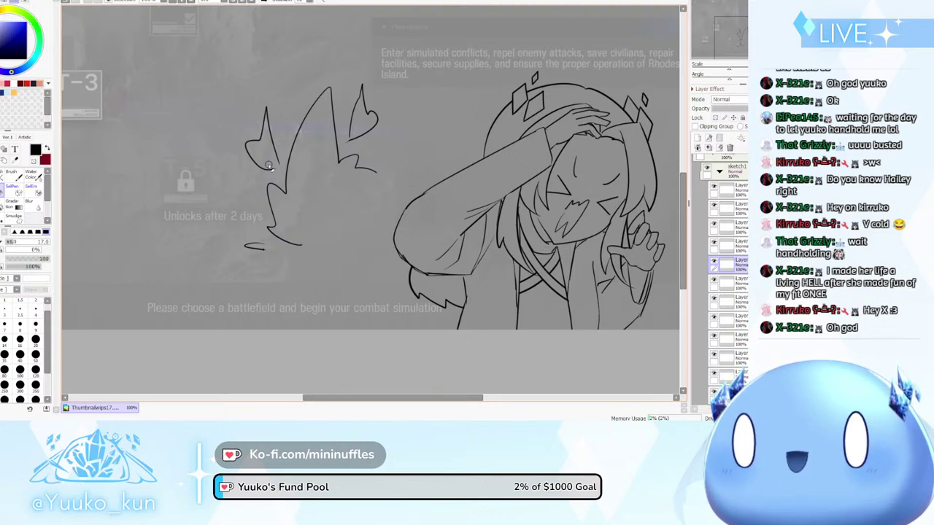
{"action": "scroll", "coordinate": [394, 162], "scroll_direction": "down", "scroll_amount": 3}
{"action": "scroll", "coordinate": [394, 162], "scroll_direction": "up", "scroll_amount": 4}
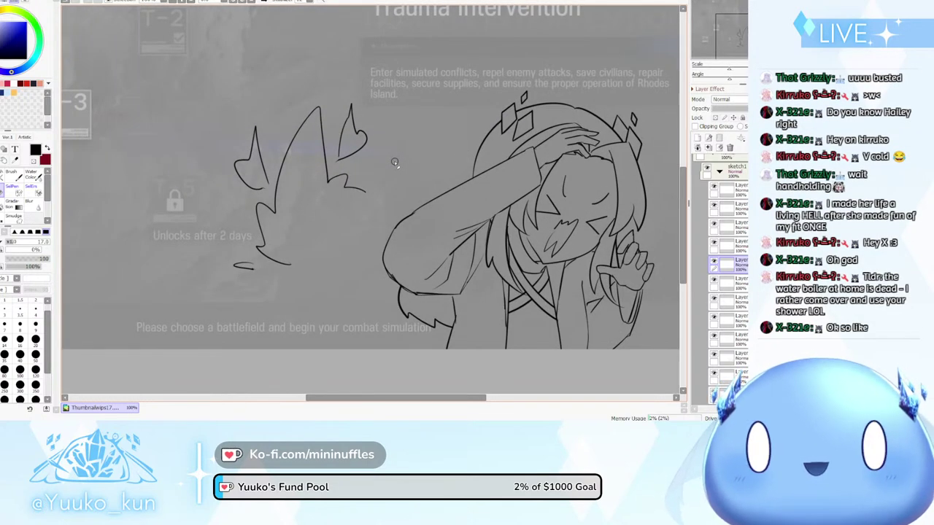
{"action": "scroll", "coordinate": [492, 160], "scroll_direction": "down", "scroll_amount": 3}
{"action": "scroll", "coordinate": [439, 169], "scroll_direction": "up", "scroll_amount": 2}
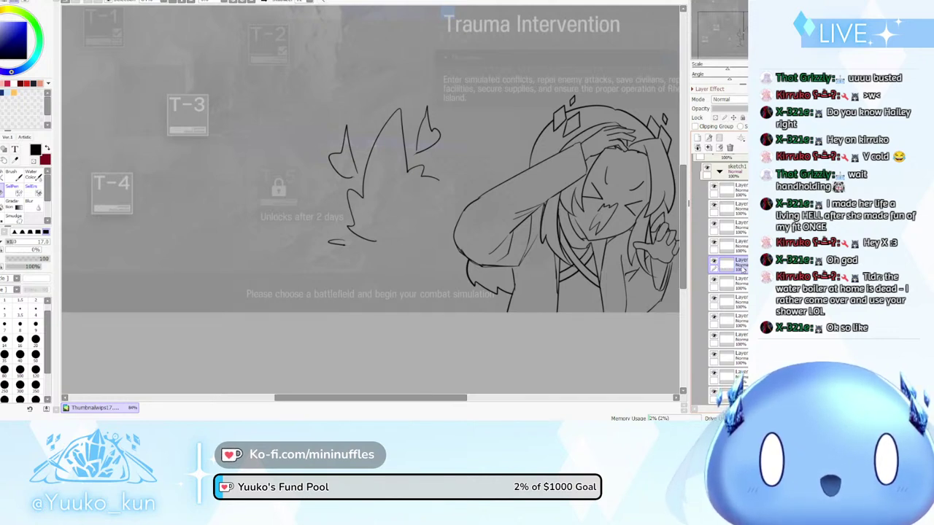
{"action": "scroll", "coordinate": [394, 171], "scroll_direction": "down", "scroll_amount": 2}
{"action": "scroll", "coordinate": [395, 171], "scroll_direction": "up", "scroll_amount": 2}
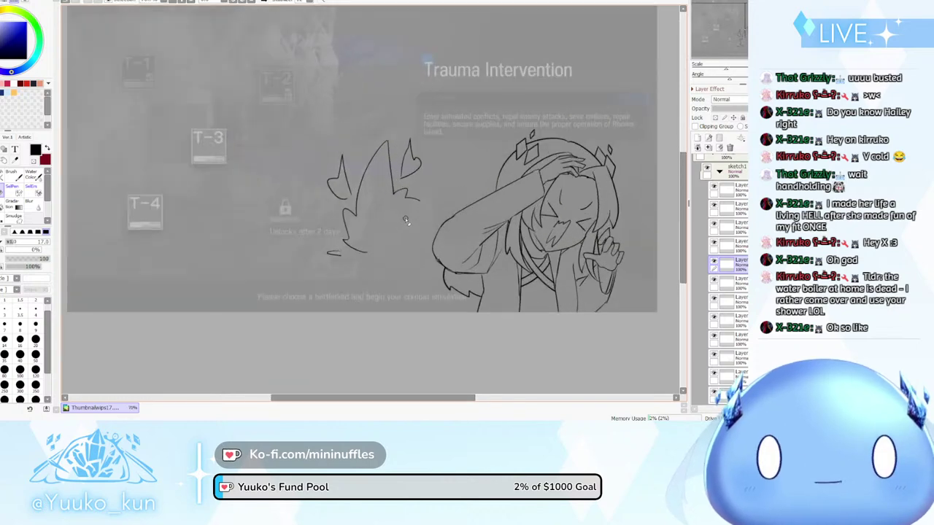
Extend the large flame's outline down the side facing the figure and add small separate flames on both sides of it
{"action": "scroll", "coordinate": [395, 170], "scroll_direction": "up", "scroll_amount": 5}
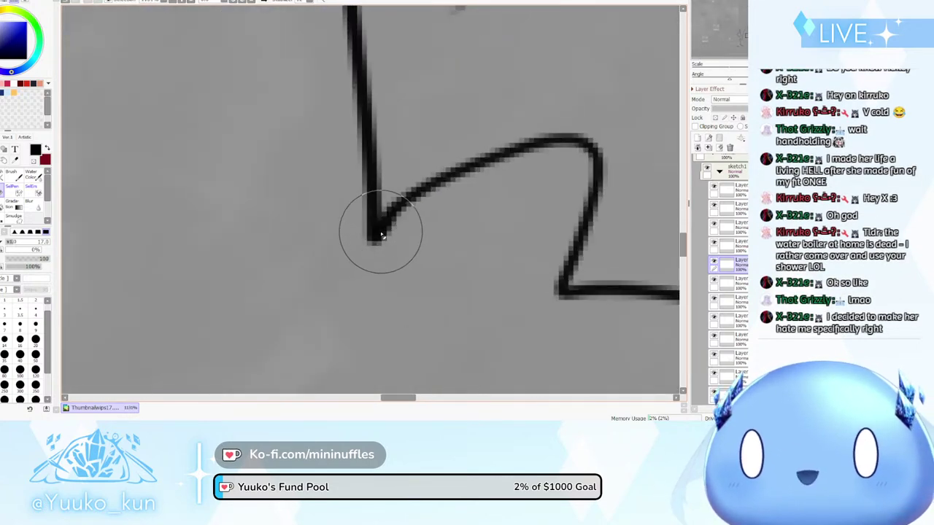
{"action": "scroll", "coordinate": [378, 230], "scroll_direction": "down", "scroll_amount": 6}
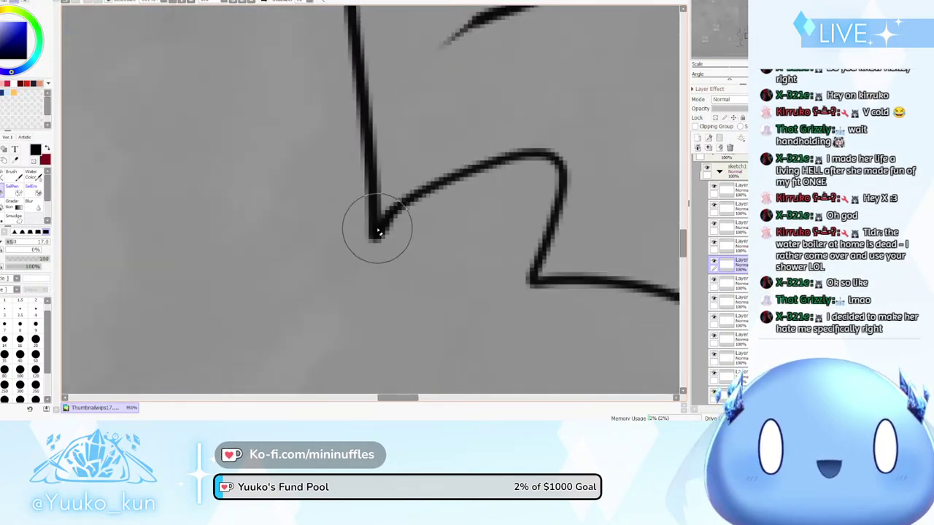
{"action": "scroll", "coordinate": [407, 218], "scroll_direction": "up", "scroll_amount": 6}
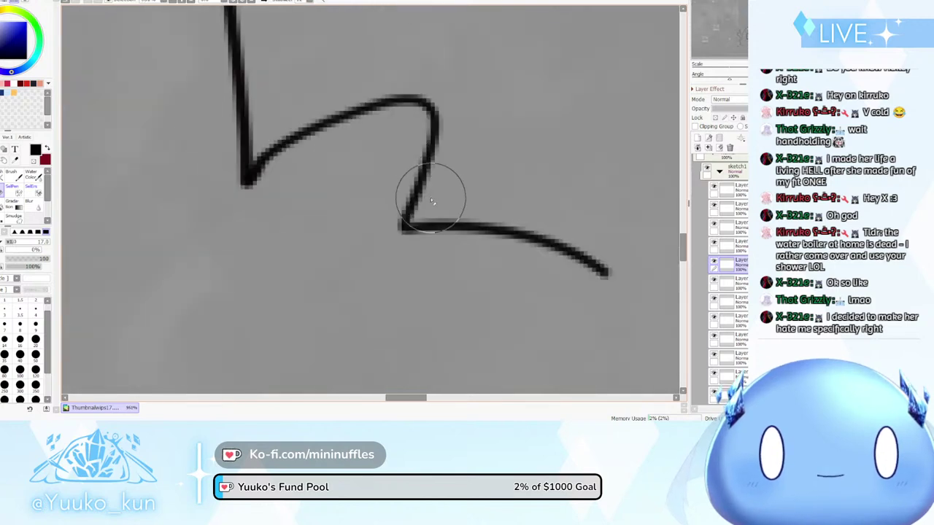
{"action": "scroll", "coordinate": [399, 246], "scroll_direction": "down", "scroll_amount": 5}
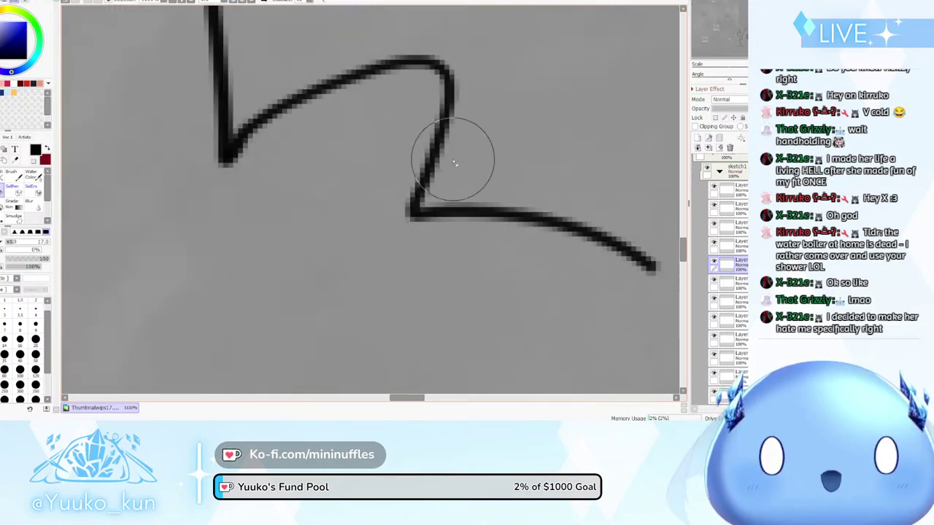
{"action": "scroll", "coordinate": [439, 172], "scroll_direction": "up", "scroll_amount": 1}
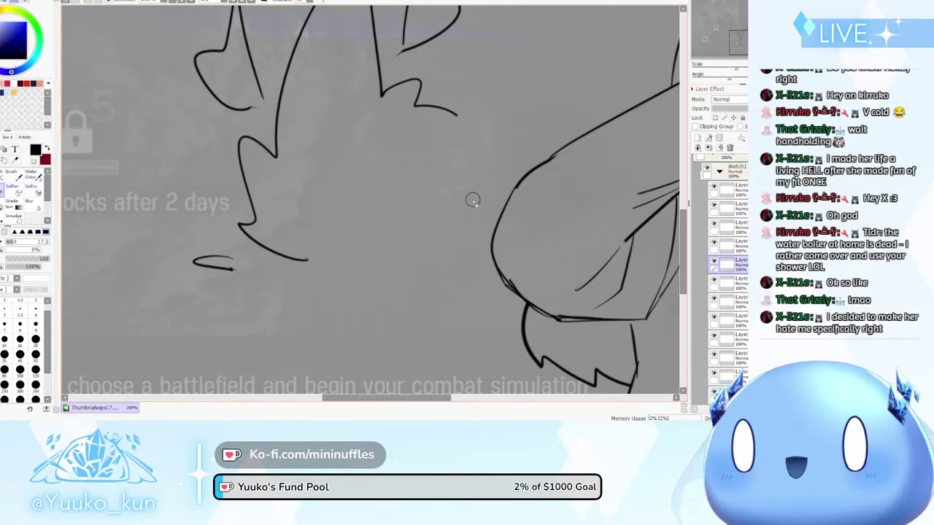
{"action": "scroll", "coordinate": [440, 197], "scroll_direction": "down", "scroll_amount": 2}
{"action": "scroll", "coordinate": [440, 196], "scroll_direction": "up", "scroll_amount": 1}
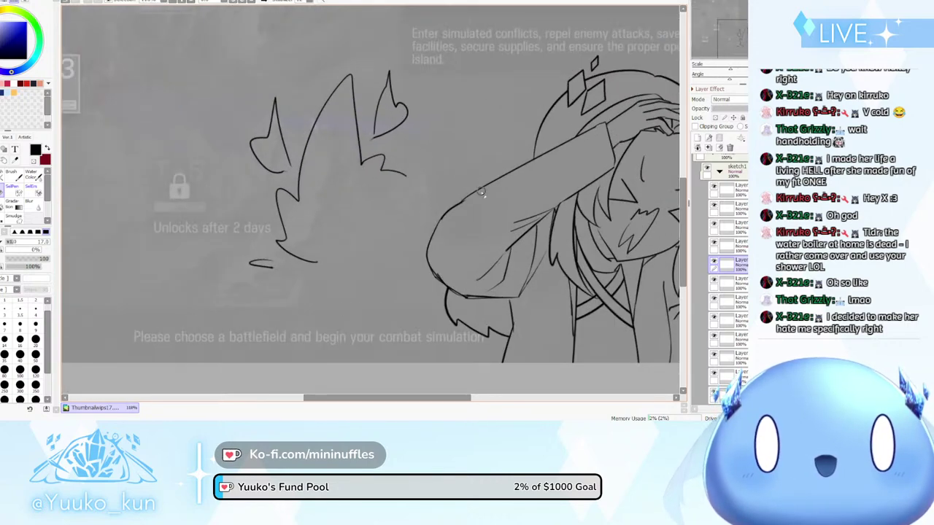
{"action": "key", "text": "b"}
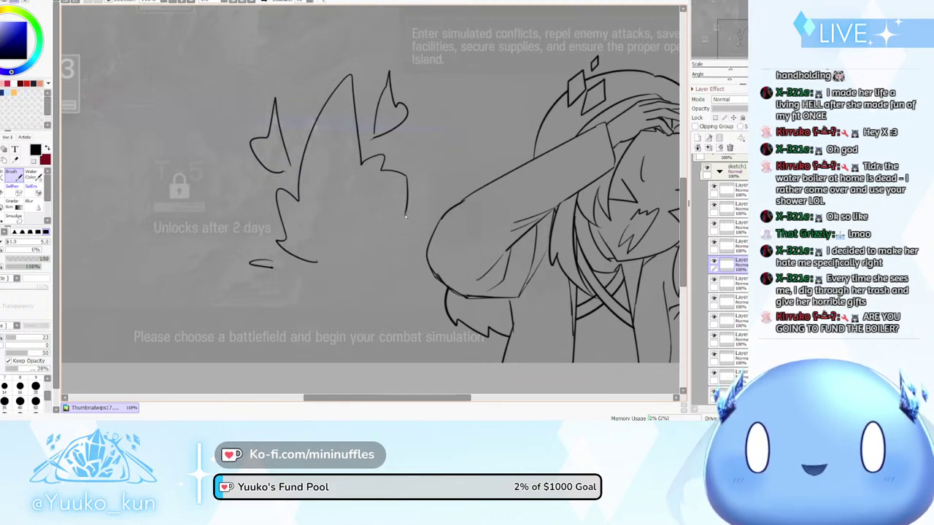
{"action": "key", "text": "ctrl+z"}
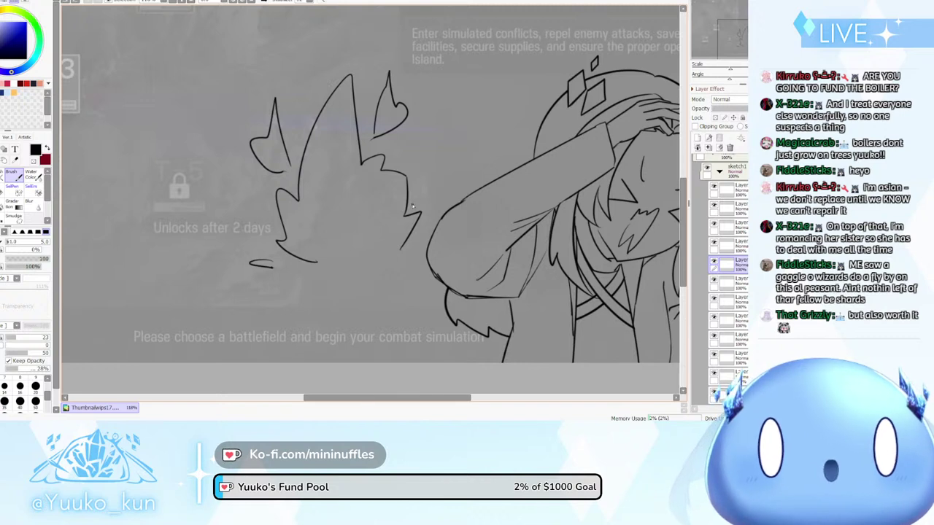
{"action": "mouse_move", "coordinate": [417, 195]}
{"action": "left_mouse_down"}
{"action": "mouse_move", "coordinate": [436, 164]}
{"action": "mouse_move", "coordinate": [437, 203]}
{"action": "mouse_move", "coordinate": [419, 210]}
{"action": "left_mouse_up"}
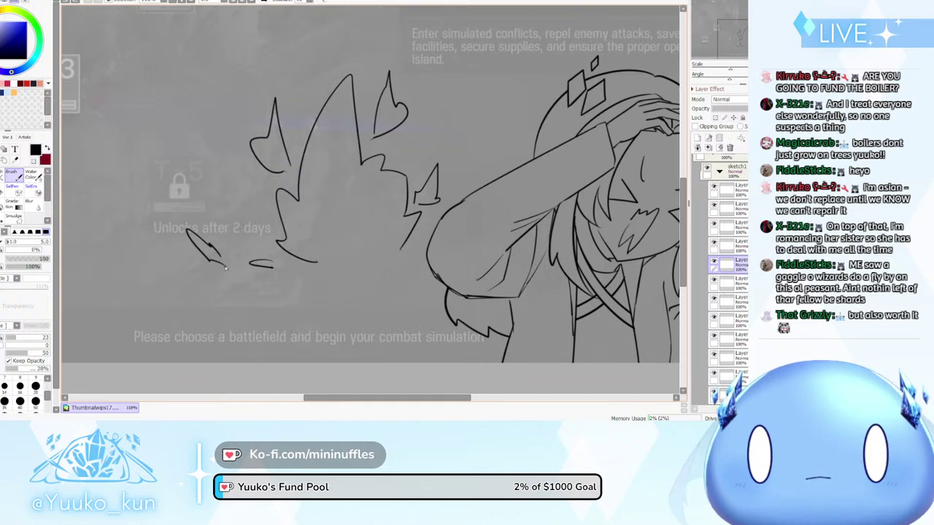
{"action": "mouse_move", "coordinate": [216, 257]}
{"action": "left_mouse_down"}
{"action": "mouse_move", "coordinate": [191, 248]}
{"action": "mouse_move", "coordinate": [207, 269]}
{"action": "mouse_move", "coordinate": [204, 237]}
{"action": "mouse_move", "coordinate": [189, 236]}
{"action": "mouse_move", "coordinate": [192, 263]}
{"action": "mouse_move", "coordinate": [226, 252]}
{"action": "left_mouse_up"}
{"action": "key", "text": "ctrl+z"}
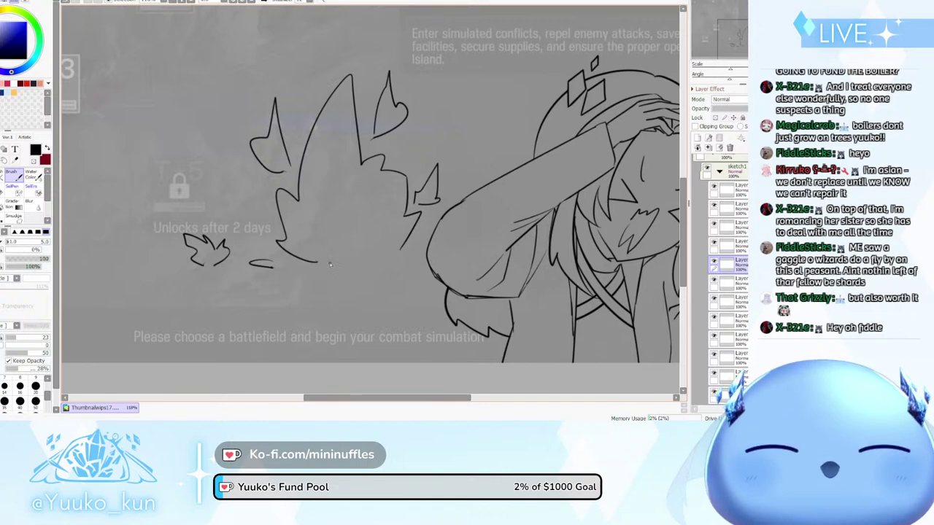
Close the large flame's base with broken strokes, draw a jagged inner flame, and check the sketch in a mirrored view
{"action": "left_click_drag", "start_coordinate": [324, 261], "coordinate": [392, 255]}
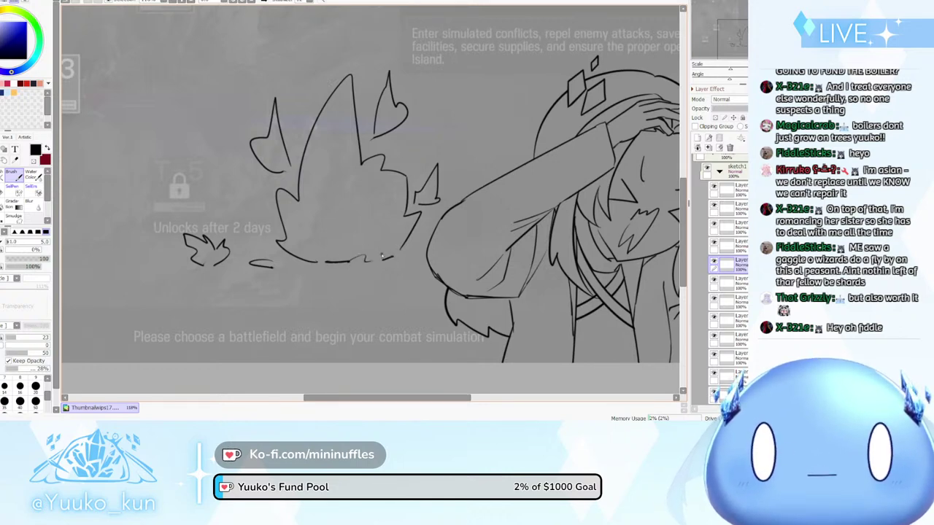
{"action": "mouse_move", "coordinate": [328, 244]}
{"action": "left_mouse_down"}
{"action": "mouse_move", "coordinate": [323, 170]}
{"action": "mouse_move", "coordinate": [337, 198]}
{"action": "mouse_move", "coordinate": [364, 178]}
{"action": "mouse_move", "coordinate": [357, 252]}
{"action": "left_mouse_up"}
{"action": "key", "text": "h"}
{"action": "scroll", "coordinate": [409, 224], "scroll_direction": "down", "scroll_amount": 6}
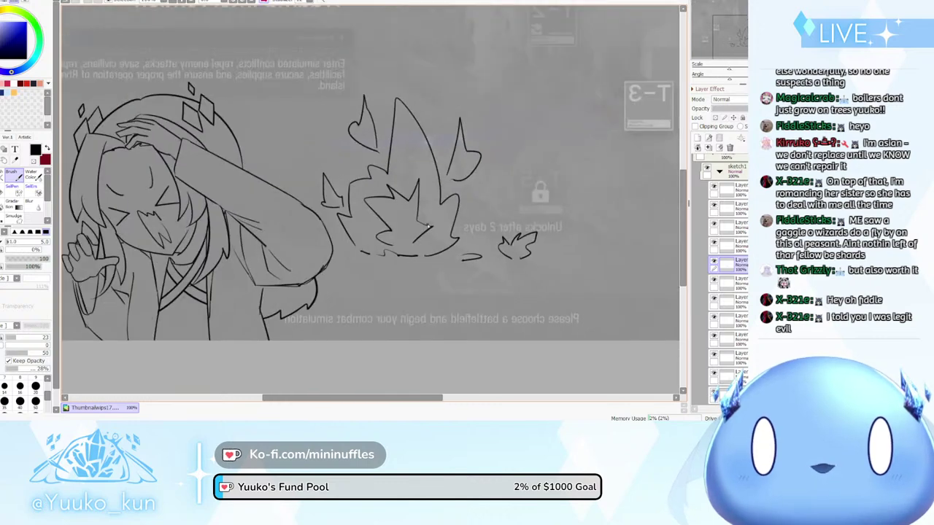
{"action": "key", "text": "h"}
{"action": "key", "text": "ctrl+plus"}
{"action": "key", "text": "ctrl+plus"}
{"action": "key", "text": "ctrl+plus"}
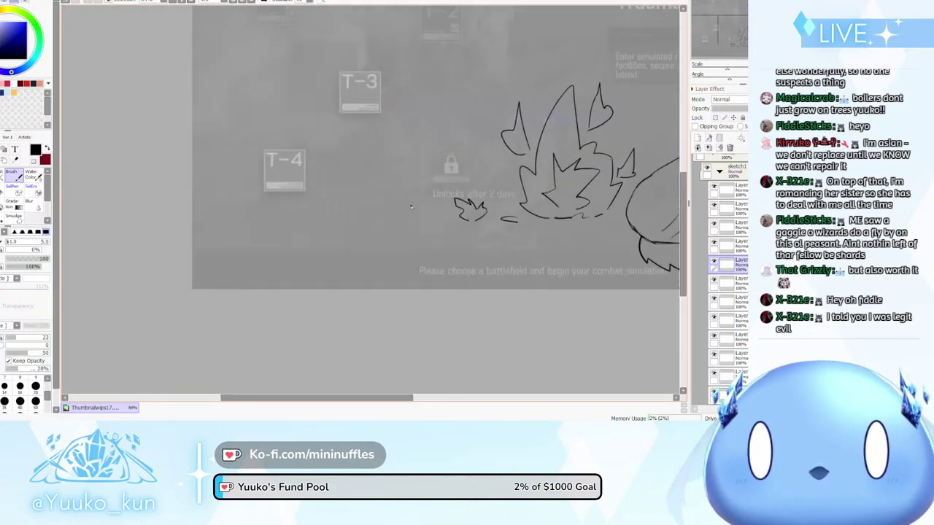
{"action": "mouse_move", "coordinate": [311, 260]}
{"action": "left_mouse_down"}
{"action": "mouse_move", "coordinate": [289, 244]}
{"action": "mouse_move", "coordinate": [281, 198]}
{"action": "mouse_move", "coordinate": [313, 247]}
{"action": "mouse_move", "coordinate": [323, 168]}
{"action": "mouse_move", "coordinate": [296, 246]}
{"action": "mouse_move", "coordinate": [305, 248]}
{"action": "mouse_move", "coordinate": [293, 252]}
{"action": "mouse_move", "coordinate": [314, 270]}
{"action": "mouse_move", "coordinate": [297, 265]}
{"action": "mouse_move", "coordinate": [306, 263]}
{"action": "mouse_move", "coordinate": [281, 221]}
{"action": "mouse_move", "coordinate": [294, 231]}
{"action": "mouse_move", "coordinate": [291, 192]}
{"action": "mouse_move", "coordinate": [312, 204]}
{"action": "left_mouse_up"}
{"action": "key", "text": "ctrl+z"}
{"action": "key", "text": "ctrl+z"}
{"action": "key", "text": "ctrl+z"}
{"action": "key", "text": "ctrl+z"}
{"action": "key", "text": "ctrl+z"}
Draw the jagged outline of a second, spikier flame around and below the T-4 tile, with thin separate shards beside its peak
{"action": "mouse_move", "coordinate": [292, 251]}
{"action": "left_mouse_down"}
{"action": "mouse_move", "coordinate": [259, 230]}
{"action": "mouse_move", "coordinate": [288, 253]}
{"action": "left_mouse_up"}
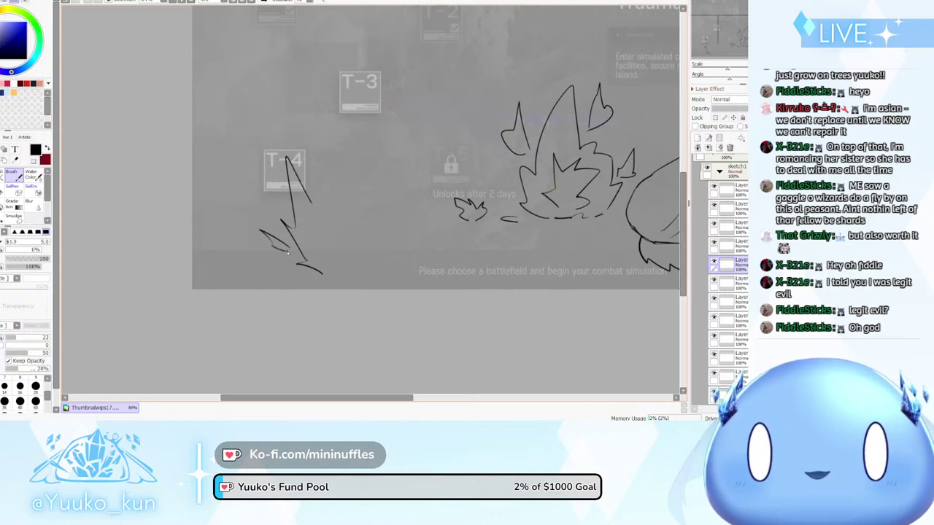
{"action": "mouse_move", "coordinate": [316, 196]}
{"action": "left_mouse_down"}
{"action": "mouse_move", "coordinate": [331, 147]}
{"action": "mouse_move", "coordinate": [338, 162]}
{"action": "mouse_move", "coordinate": [354, 154]}
{"action": "mouse_move", "coordinate": [361, 194]}
{"action": "mouse_move", "coordinate": [382, 192]}
{"action": "mouse_move", "coordinate": [388, 225]}
{"action": "left_mouse_up"}
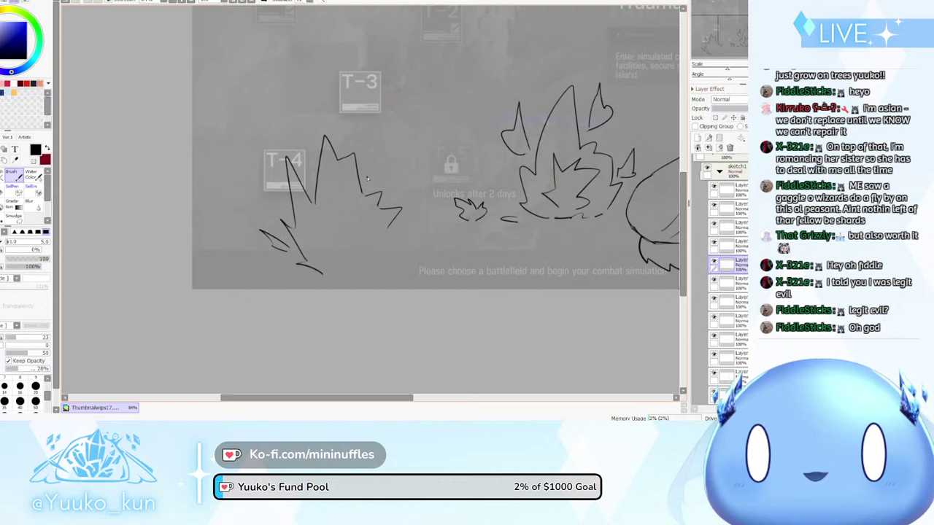
{"action": "mouse_move", "coordinate": [367, 186]}
{"action": "left_mouse_down"}
{"action": "mouse_move", "coordinate": [376, 144]}
{"action": "mouse_move", "coordinate": [382, 173]}
{"action": "mouse_move", "coordinate": [368, 190]}
{"action": "mouse_move", "coordinate": [390, 199]}
{"action": "left_mouse_up"}
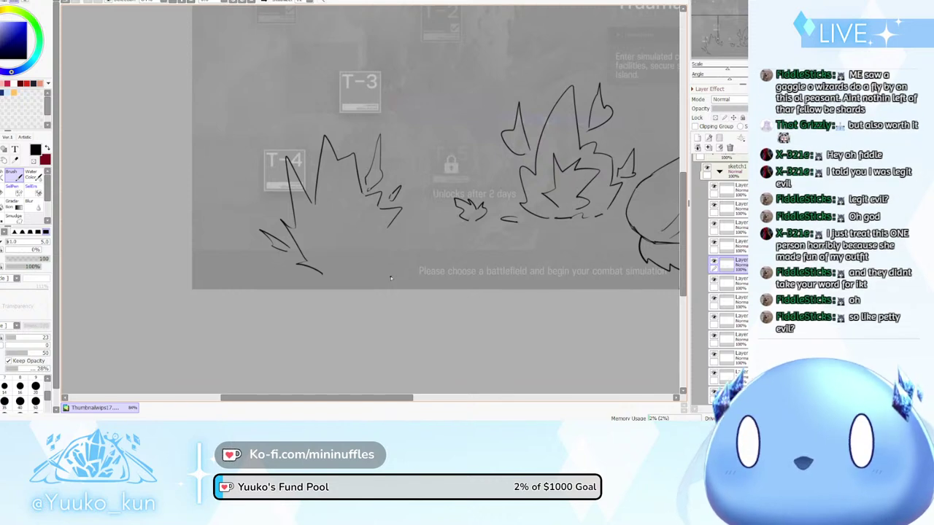
Complete the spiky flame's lower edge facing the first flame with jagged tongues, and draw a narrow pointed flame inside its base
{"action": "mouse_move", "coordinate": [387, 229]}
{"action": "left_mouse_down"}
{"action": "mouse_move", "coordinate": [393, 256]}
{"action": "mouse_move", "coordinate": [385, 271]}
{"action": "mouse_move", "coordinate": [402, 238]}
{"action": "mouse_move", "coordinate": [405, 219]}
{"action": "left_mouse_up"}
{"action": "key", "text": "ctrl+z"}
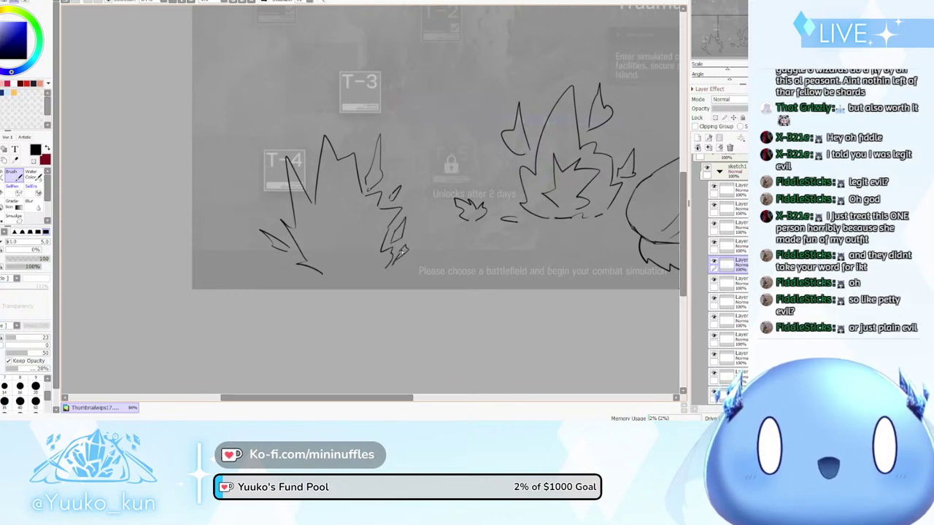
{"action": "key", "text": "ctrl+z"}
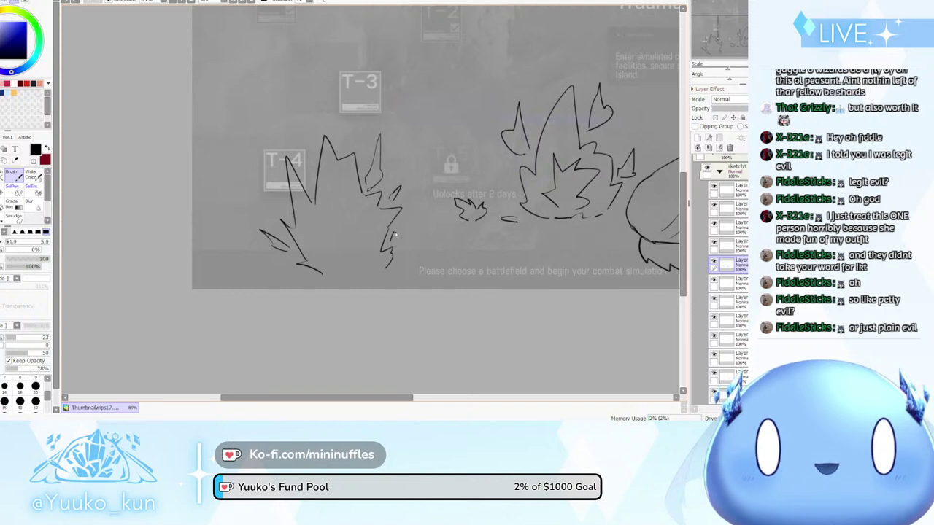
{"action": "mouse_move", "coordinate": [391, 239]}
{"action": "left_mouse_down"}
{"action": "mouse_move", "coordinate": [409, 213]}
{"action": "mouse_move", "coordinate": [393, 273]}
{"action": "left_mouse_up"}
{"action": "mouse_move", "coordinate": [326, 253]}
{"action": "left_mouse_down"}
{"action": "mouse_move", "coordinate": [341, 271]}
{"action": "mouse_move", "coordinate": [326, 250]}
{"action": "mouse_move", "coordinate": [345, 210]}
{"action": "mouse_move", "coordinate": [358, 255]}
{"action": "left_mouse_up"}
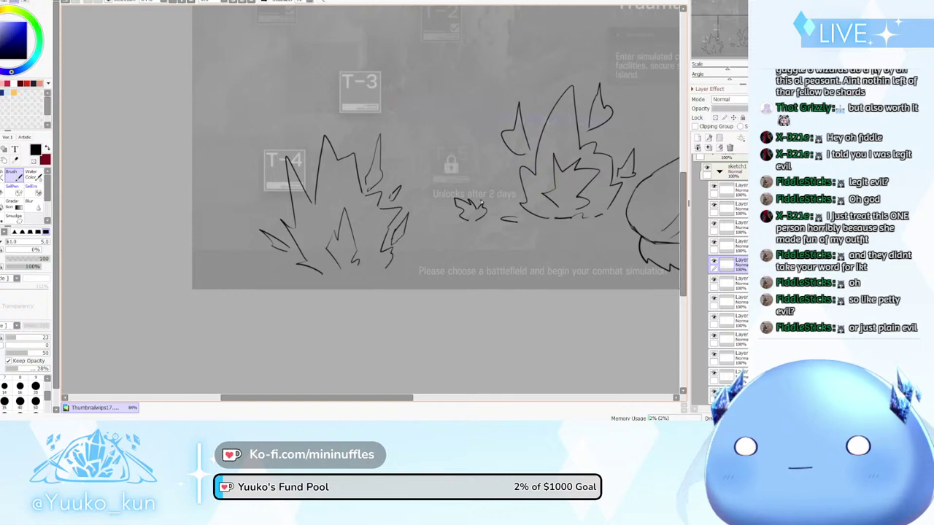
Draw a spider's small pointed head and rounded diamond-shaped abdomen above the large flame nearest the figure
{"action": "scroll", "coordinate": [501, 273], "scroll_direction": "down", "scroll_amount": 4}
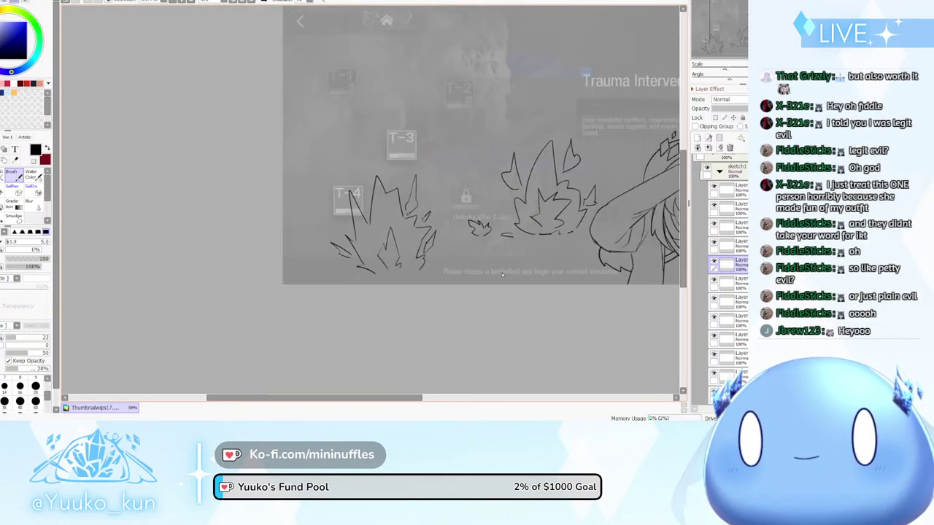
{"action": "scroll", "coordinate": [558, 246], "scroll_direction": "up", "scroll_amount": 4}
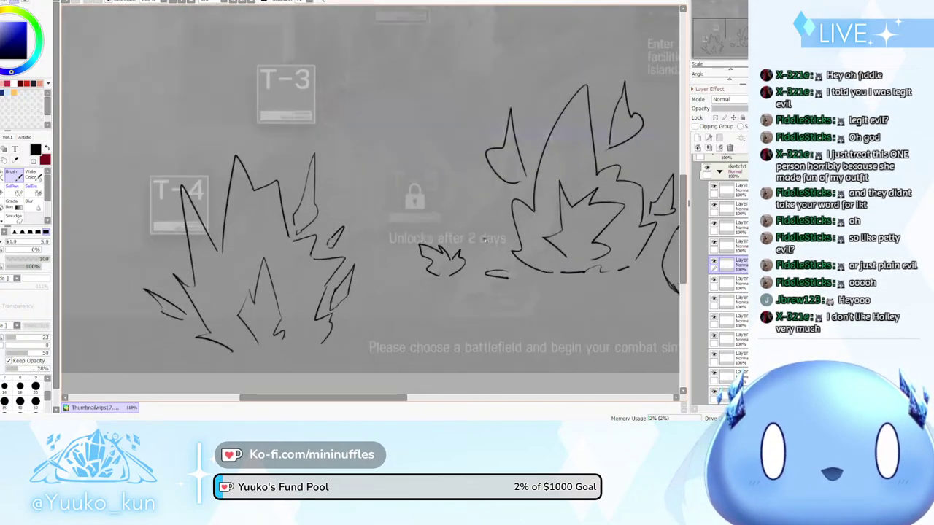
{"action": "scroll", "coordinate": [431, 252], "scroll_direction": "up", "scroll_amount": 2}
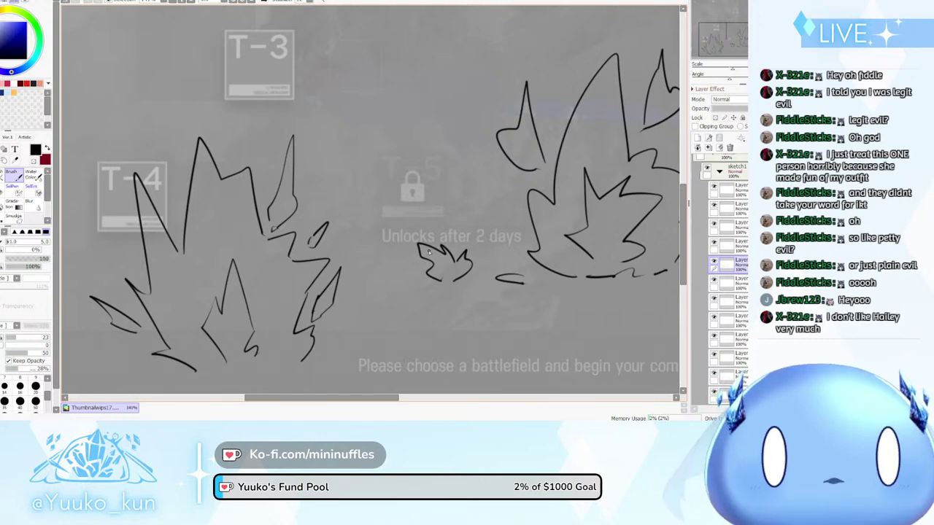
{"action": "scroll", "coordinate": [409, 166], "scroll_direction": "down", "scroll_amount": 4}
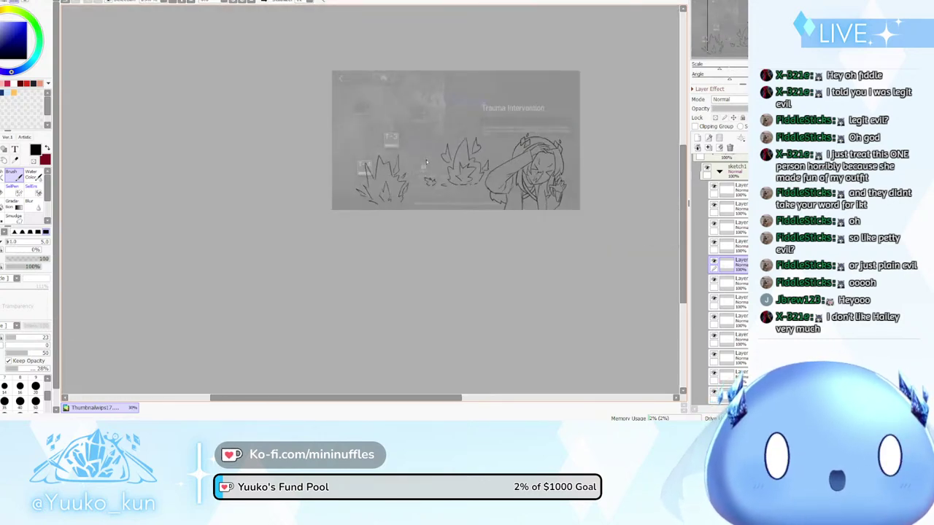
{"action": "scroll", "coordinate": [497, 146], "scroll_direction": "up", "scroll_amount": 2}
{"action": "scroll", "coordinate": [498, 146], "scroll_direction": "up", "scroll_amount": 3}
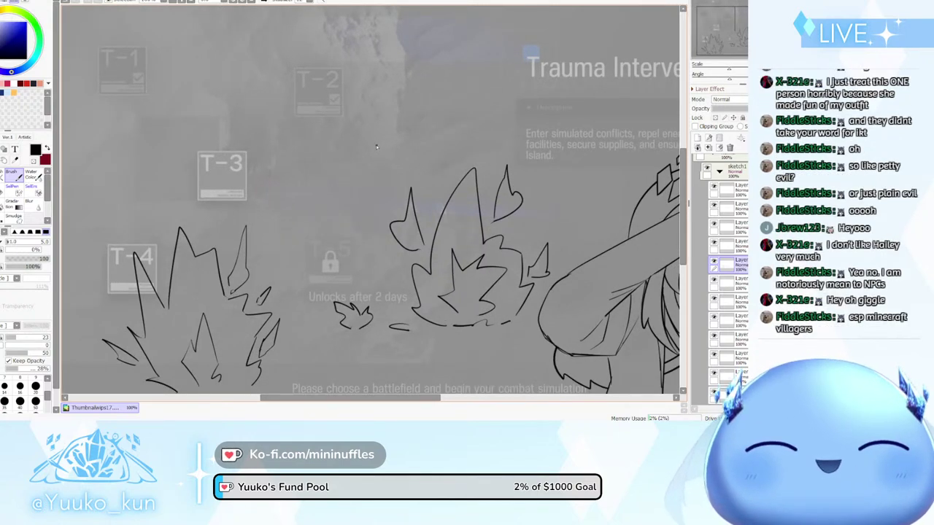
{"action": "left_click_drag", "start_coordinate": [376, 145], "coordinate": [401, 136]}
{"action": "key", "text": "ctrl+z"}
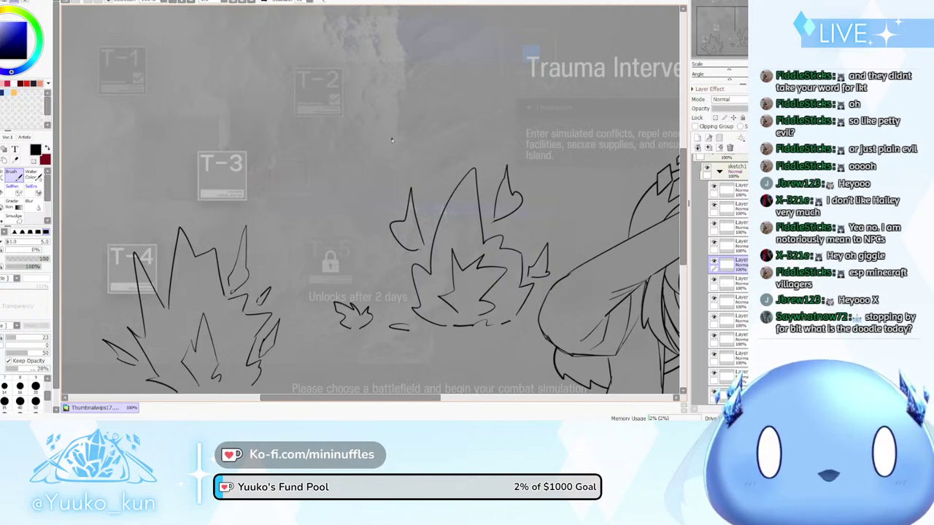
{"action": "mouse_move", "coordinate": [391, 124]}
{"action": "left_mouse_down"}
{"action": "mouse_move", "coordinate": [411, 117]}
{"action": "mouse_move", "coordinate": [417, 135]}
{"action": "left_mouse_up"}
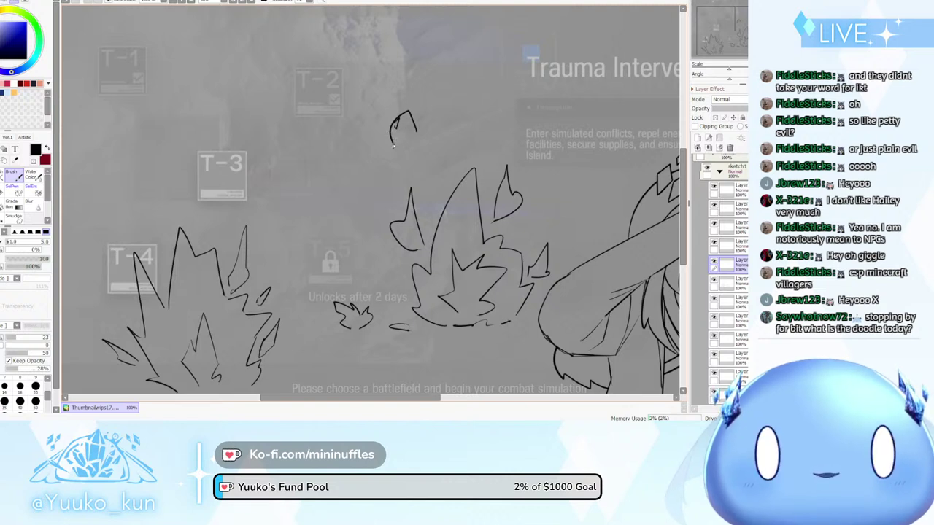
{"action": "mouse_move", "coordinate": [394, 143]}
{"action": "left_mouse_down"}
{"action": "mouse_move", "coordinate": [417, 136]}
{"action": "mouse_move", "coordinate": [381, 162]}
{"action": "left_mouse_up"}
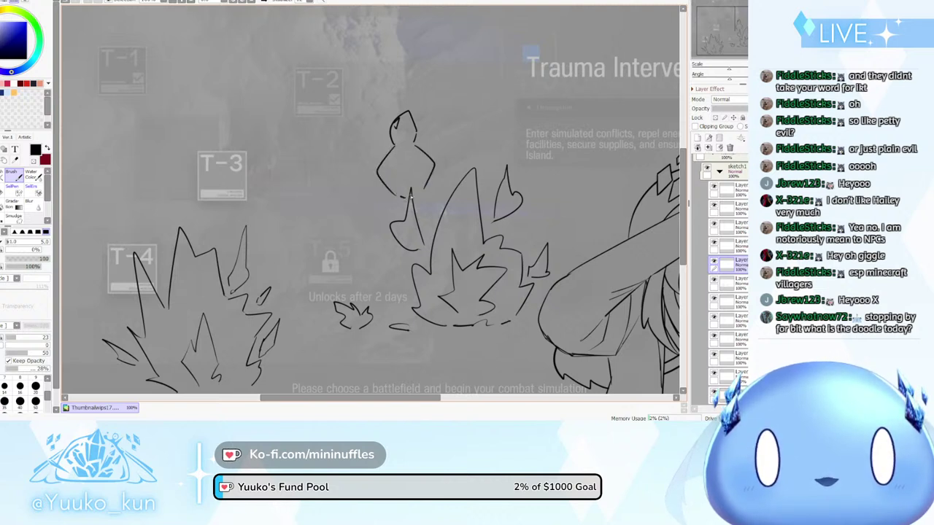
Add four long, sharply bent legs to each side of the spider above the large flame
{"action": "mouse_move", "coordinate": [395, 150]}
{"action": "left_mouse_down"}
{"action": "mouse_move", "coordinate": [380, 129]}
{"action": "mouse_move", "coordinate": [388, 81]}
{"action": "mouse_move", "coordinate": [371, 118]}
{"action": "mouse_move", "coordinate": [370, 134]}
{"action": "mouse_move", "coordinate": [388, 151]}
{"action": "mouse_move", "coordinate": [348, 145]}
{"action": "mouse_move", "coordinate": [340, 134]}
{"action": "mouse_move", "coordinate": [377, 159]}
{"action": "left_mouse_up"}
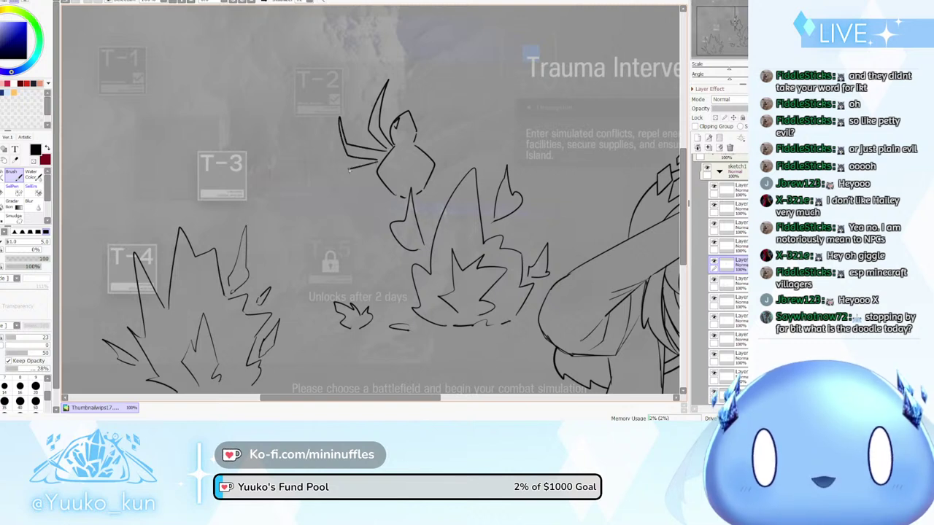
{"action": "mouse_move", "coordinate": [415, 143]}
{"action": "left_mouse_down"}
{"action": "mouse_move", "coordinate": [426, 83]}
{"action": "mouse_move", "coordinate": [445, 146]}
{"action": "mouse_move", "coordinate": [454, 108]}
{"action": "mouse_move", "coordinate": [453, 149]}
{"action": "mouse_move", "coordinate": [433, 154]}
{"action": "mouse_move", "coordinate": [441, 166]}
{"action": "mouse_move", "coordinate": [450, 161]}
{"action": "mouse_move", "coordinate": [432, 151]}
{"action": "mouse_move", "coordinate": [440, 150]}
{"action": "mouse_move", "coordinate": [451, 89]}
{"action": "mouse_move", "coordinate": [454, 143]}
{"action": "mouse_move", "coordinate": [426, 151]}
{"action": "mouse_move", "coordinate": [450, 143]}
{"action": "mouse_move", "coordinate": [453, 113]}
{"action": "mouse_move", "coordinate": [458, 154]}
{"action": "mouse_move", "coordinate": [436, 156]}
{"action": "mouse_move", "coordinate": [448, 166]}
{"action": "mouse_move", "coordinate": [440, 166]}
{"action": "mouse_move", "coordinate": [462, 166]}
{"action": "mouse_move", "coordinate": [479, 148]}
{"action": "mouse_move", "coordinate": [436, 172]}
{"action": "left_mouse_up"}
{"action": "key", "text": "ctrl+z"}
{"action": "key", "text": "ctrl+z"}
{"action": "key", "text": "ctrl+z"}
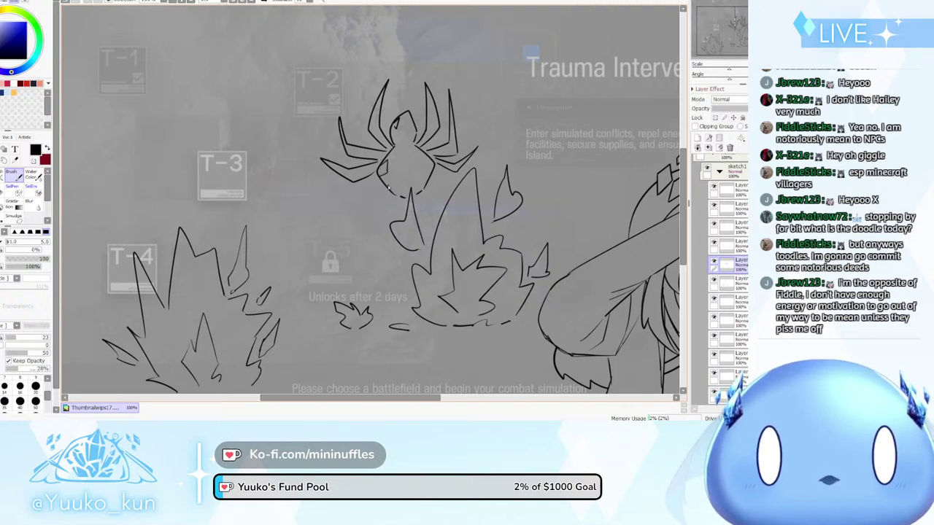
Draw angular crystal-like patches on the spider's abdomen and jagged markings across its legs
{"action": "mouse_move", "coordinate": [401, 186]}
{"action": "left_mouse_down"}
{"action": "mouse_move", "coordinate": [405, 199]}
{"action": "mouse_move", "coordinate": [413, 192]}
{"action": "left_mouse_up"}
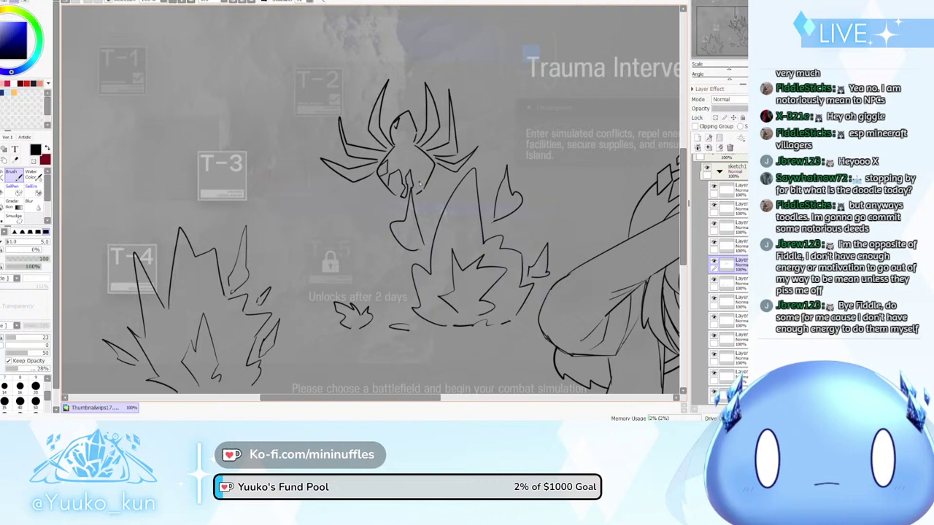
{"action": "key", "text": "ctrl+z"}
{"action": "key", "text": "ctrl+z"}
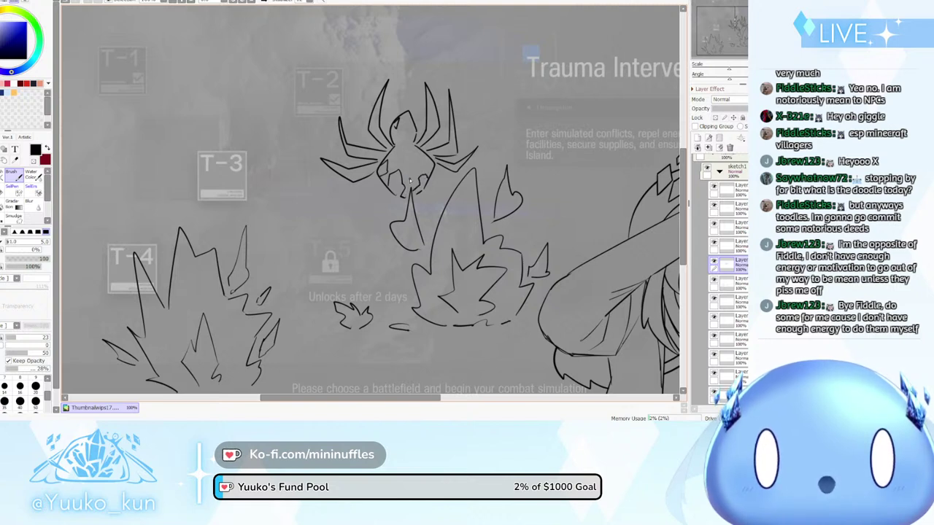
{"action": "mouse_move", "coordinate": [413, 184]}
{"action": "left_mouse_down"}
{"action": "mouse_move", "coordinate": [424, 165]}
{"action": "mouse_move", "coordinate": [429, 175]}
{"action": "left_mouse_up"}
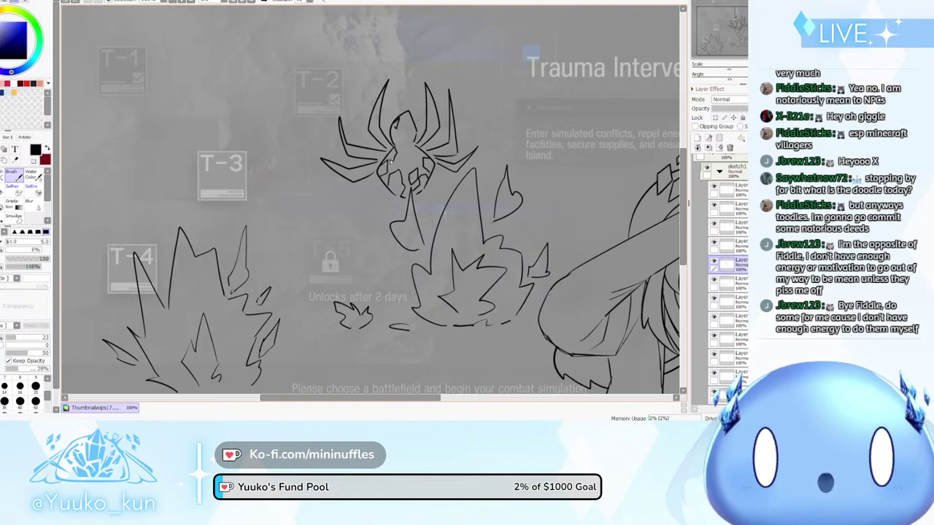
{"action": "left_click_drag", "start_coordinate": [396, 160], "coordinate": [398, 167]}
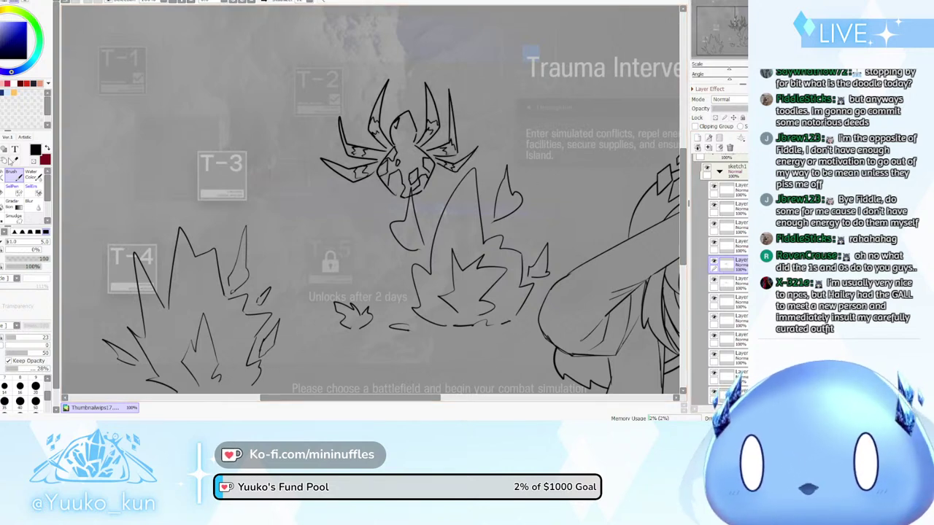
Place a smaller, rotated copy of the spider beside the T-3 tile, above the spiky flame
{"action": "key", "text": "ctrl+t"}
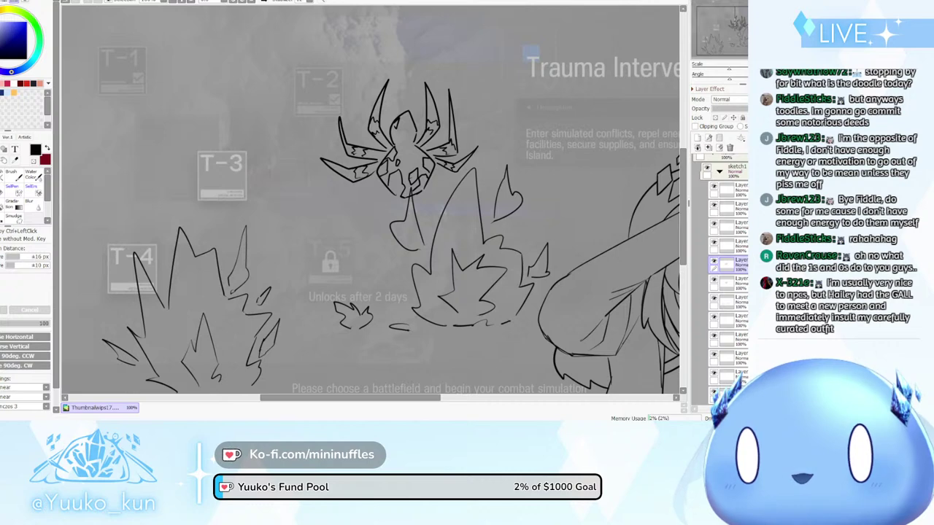
{"action": "key", "text": "ctrl+t"}
{"action": "left_click_drag", "start_coordinate": [427, 232], "coordinate": [459, 217]}
{"action": "left_click_drag", "start_coordinate": [433, 154], "coordinate": [251, 187]}
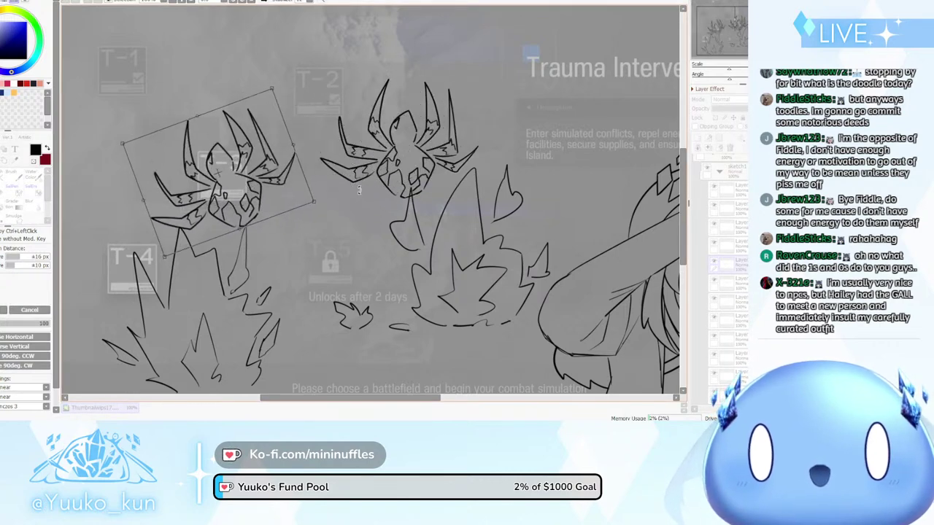
{"action": "left_click_drag", "start_coordinate": [315, 178], "coordinate": [291, 108]}
{"action": "left_click_drag", "start_coordinate": [270, 169], "coordinate": [222, 169]}
{"action": "left_click_drag", "start_coordinate": [290, 183], "coordinate": [290, 167]}
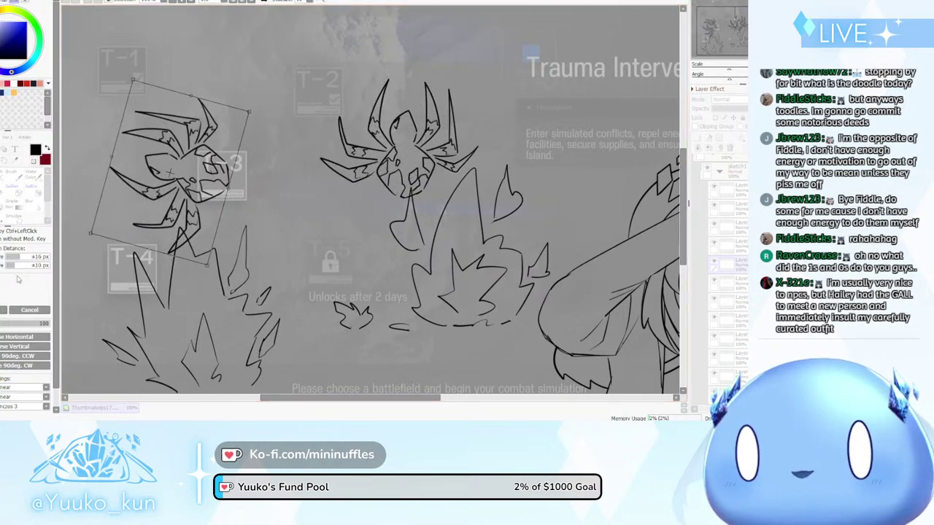
{"action": "left_click_drag", "start_coordinate": [249, 111], "coordinate": [219, 150]}
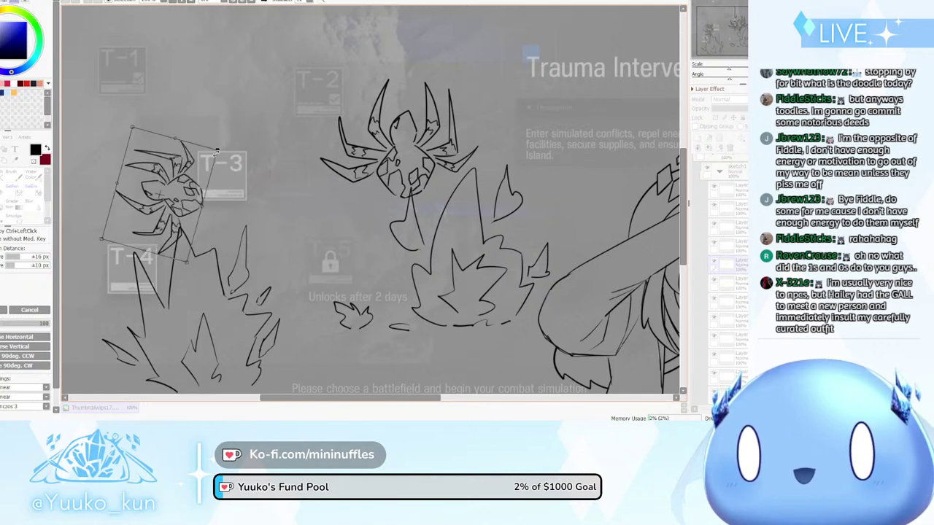
{"action": "left_click_drag", "start_coordinate": [178, 185], "coordinate": [179, 167]}
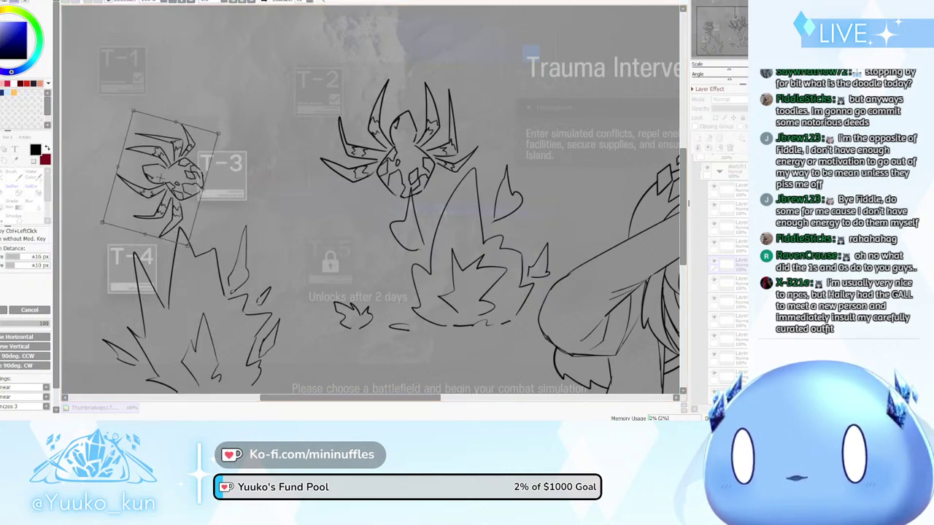
{"action": "left_click_drag", "start_coordinate": [216, 135], "coordinate": [234, 173]}
{"action": "key", "text": "Return"}
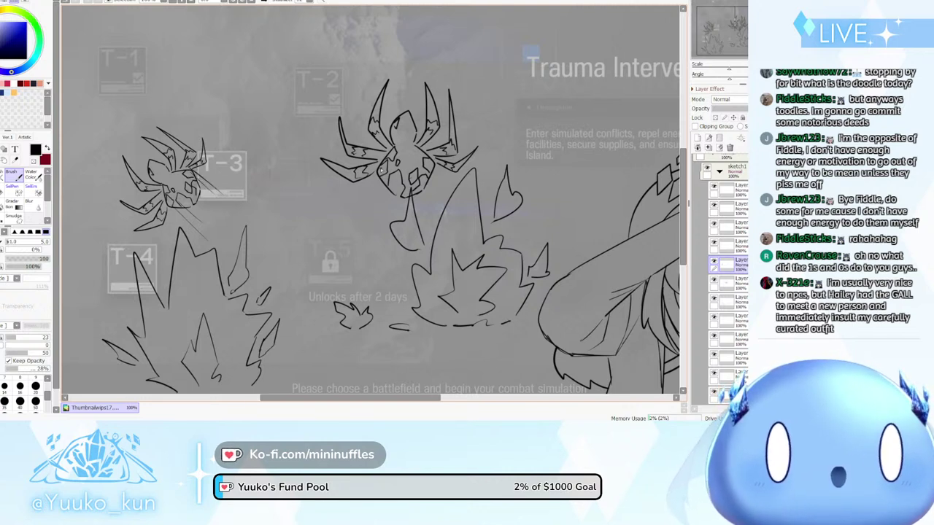
Add thin motion lines on both sides below the large spider and check the sketch in a mirrored view
{"action": "mouse_move", "coordinate": [378, 180]}
{"action": "left_mouse_down"}
{"action": "mouse_move", "coordinate": [370, 197]}
{"action": "mouse_move", "coordinate": [382, 211]}
{"action": "left_mouse_up"}
{"action": "key", "text": "ctrl+z"}
{"action": "left_click_drag", "start_coordinate": [430, 182], "coordinate": [434, 205]}
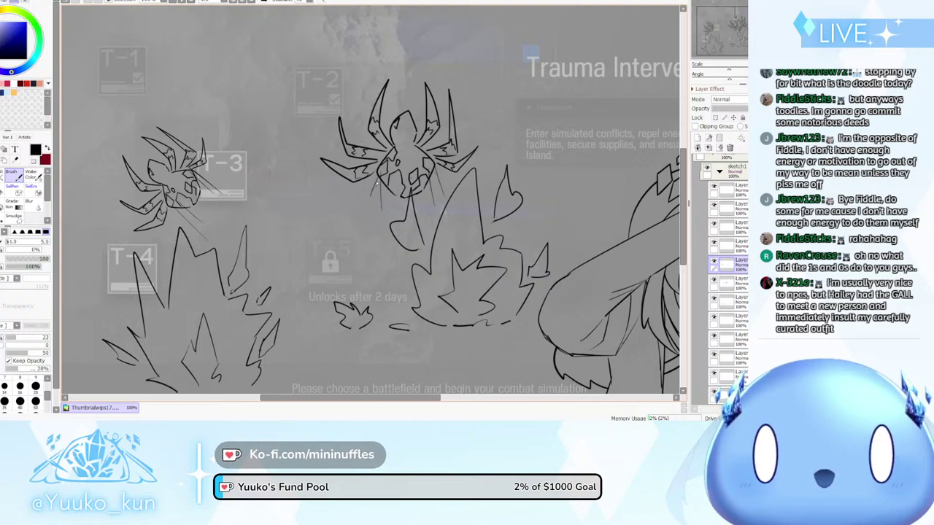
{"action": "key", "text": "h"}
{"action": "key", "text": "h"}
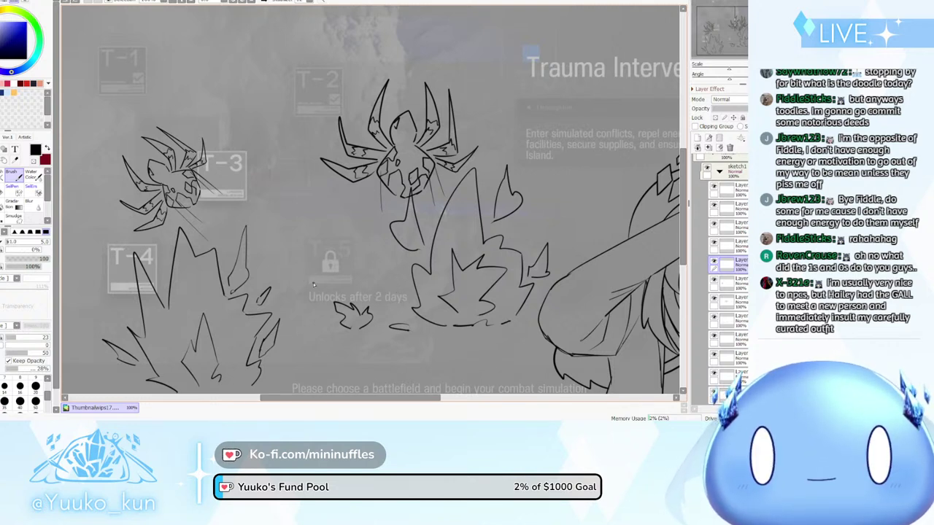
Draw a small crawling spider in side view beside the spiky flame, with bent legs and a round eye
{"action": "mouse_move", "coordinate": [307, 290]}
{"action": "left_mouse_down"}
{"action": "mouse_move", "coordinate": [321, 289]}
{"action": "mouse_move", "coordinate": [284, 275]}
{"action": "mouse_move", "coordinate": [294, 315]}
{"action": "left_mouse_up"}
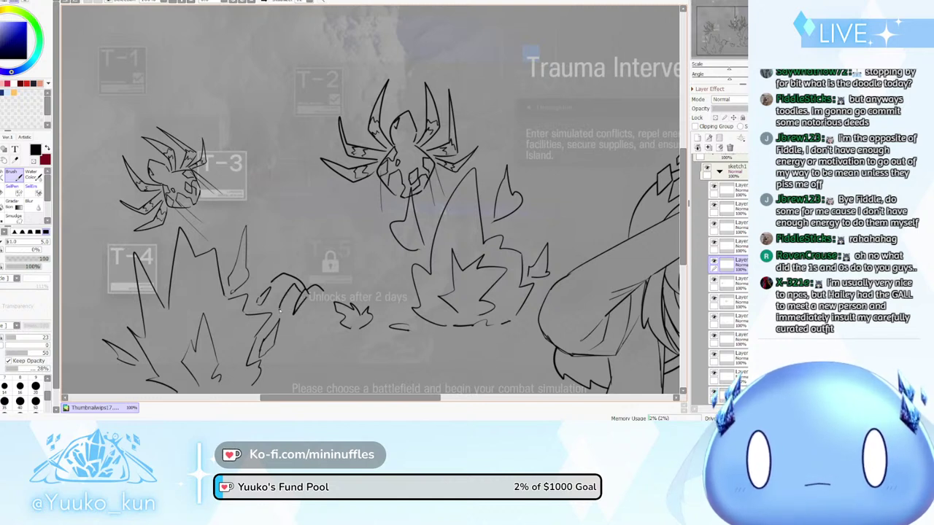
{"action": "mouse_move", "coordinate": [270, 285]}
{"action": "left_mouse_down"}
{"action": "mouse_move", "coordinate": [265, 293]}
{"action": "mouse_move", "coordinate": [280, 311]}
{"action": "left_mouse_up"}
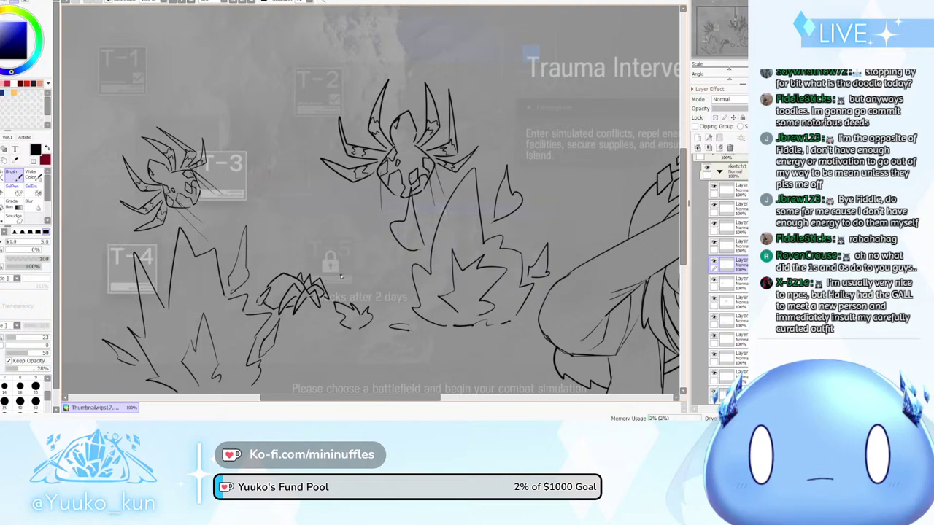
{"action": "scroll", "coordinate": [341, 277], "scroll_direction": "down", "scroll_amount": 2}
{"action": "scroll", "coordinate": [341, 276], "scroll_direction": "up", "scroll_amount": 5}
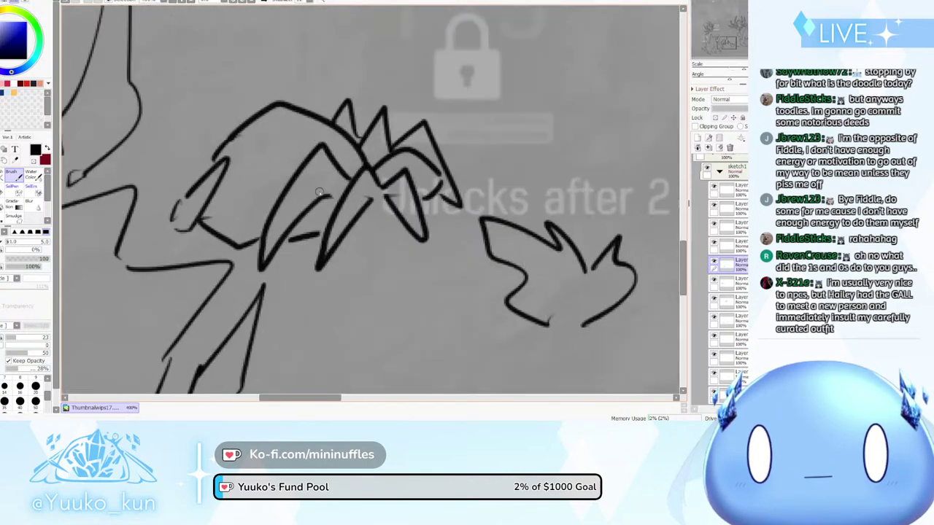
{"action": "mouse_move", "coordinate": [425, 164]}
{"action": "left_mouse_down"}
{"action": "mouse_move", "coordinate": [411, 167]}
{"action": "mouse_move", "coordinate": [426, 179]}
{"action": "left_mouse_up"}
{"action": "key", "text": "ctrl+z"}
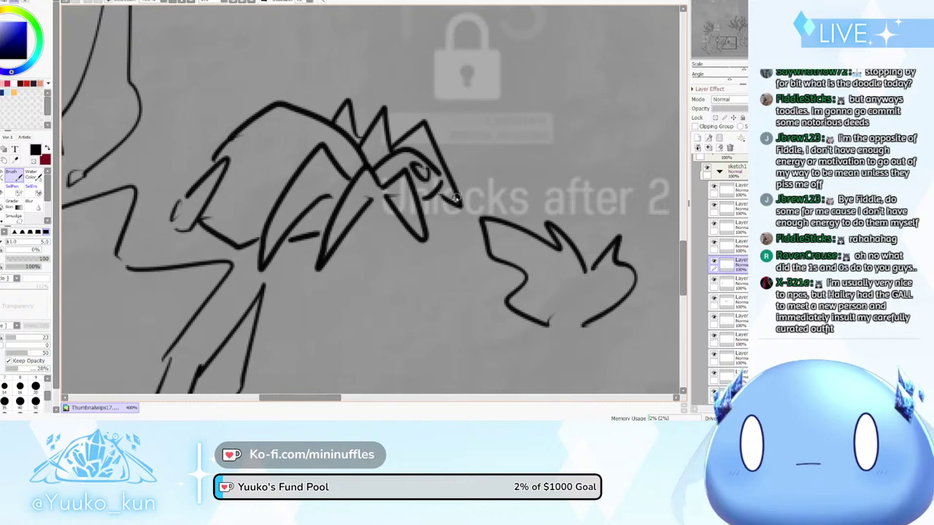
Select the large spider's layer and move the spider higher above the flame, beside the Trauma Intervention title
{"action": "scroll", "coordinate": [346, 239], "scroll_direction": "down", "scroll_amount": 2}
{"action": "scroll", "coordinate": [346, 238], "scroll_direction": "down", "scroll_amount": 3}
{"action": "scroll", "coordinate": [422, 232], "scroll_direction": "up", "scroll_amount": 2}
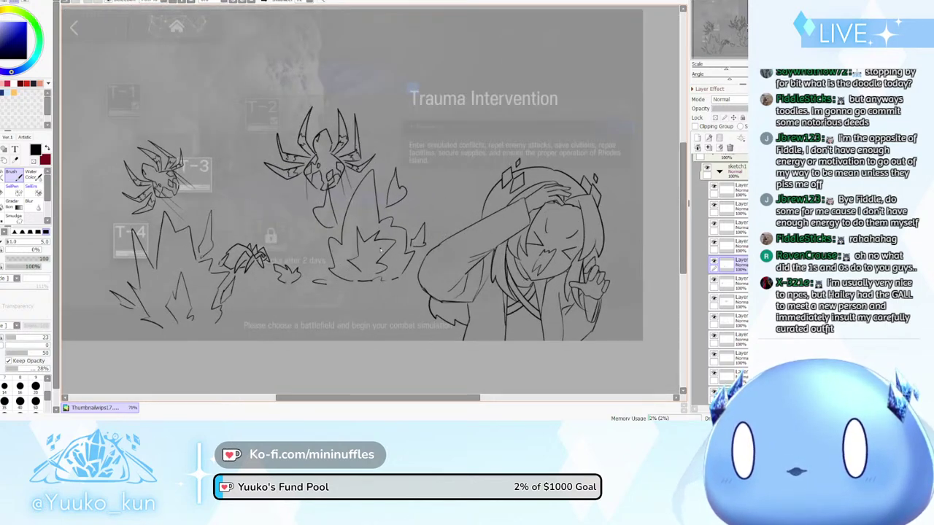
{"action": "scroll", "coordinate": [391, 250], "scroll_direction": "down", "scroll_amount": 2}
{"action": "scroll", "coordinate": [404, 234], "scroll_direction": "up", "scroll_amount": 2}
{"action": "scroll", "coordinate": [473, 285], "scroll_direction": "down", "scroll_amount": 2}
{"action": "scroll", "coordinate": [369, 191], "scroll_direction": "up", "scroll_amount": 2}
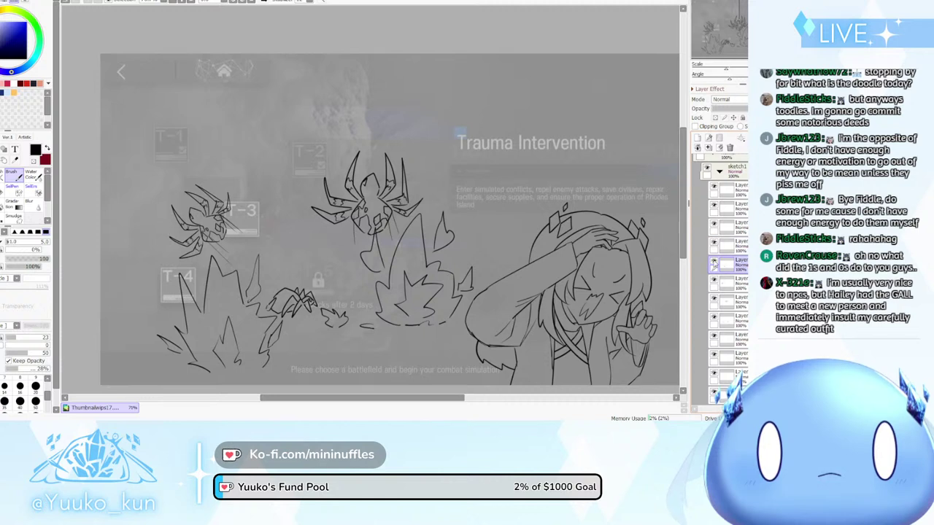
{"action": "left_click", "coordinate": [714, 299]}
{"action": "left_click", "coordinate": [714, 299]}
{"action": "left_click", "coordinate": [728, 302]}
{"action": "key", "text": "ctrl"}
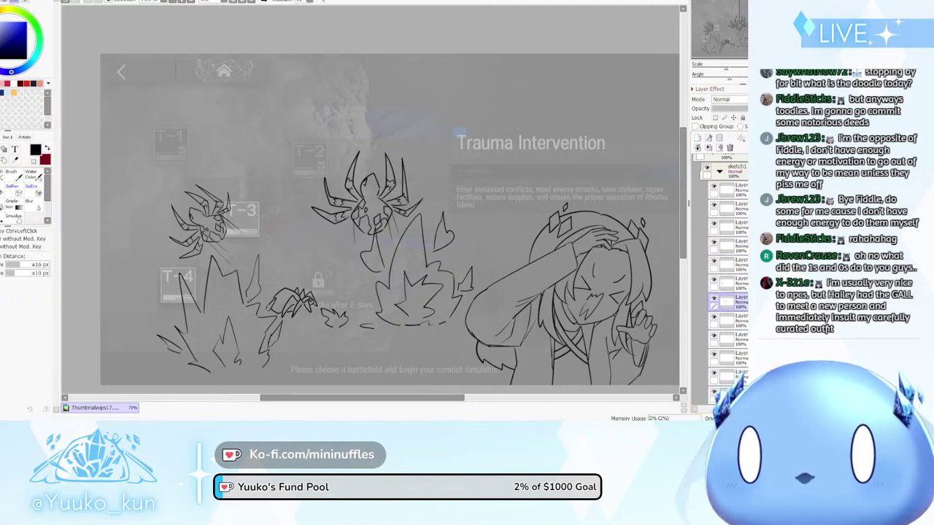
{"action": "mouse_move", "coordinate": [371, 226]}
{"action": "left_mouse_down"}
{"action": "mouse_move", "coordinate": [423, 211]}
{"action": "mouse_move", "coordinate": [405, 196]}
{"action": "left_mouse_up"}
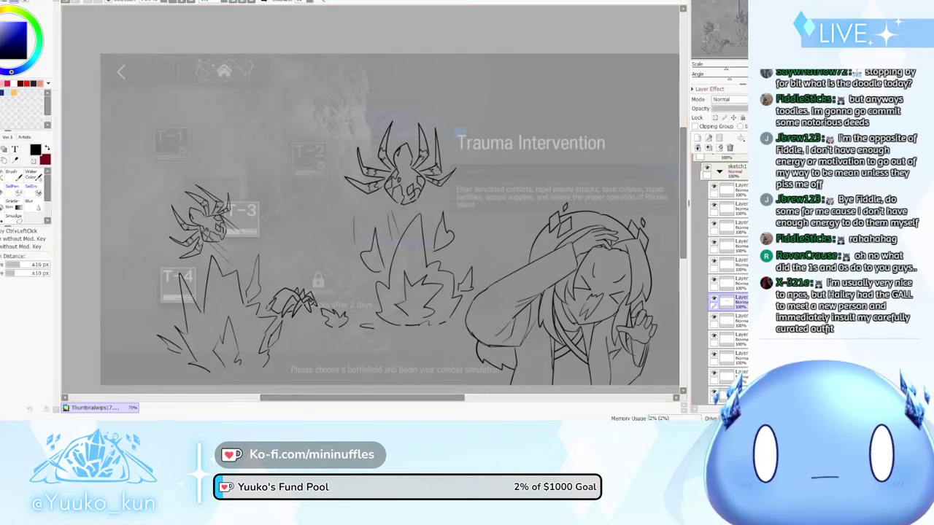
{"action": "key", "text": "ctrl+t"}
Erase the lower outline of the large spider's abdomen
{"action": "scroll", "coordinate": [431, 176], "scroll_direction": "down", "scroll_amount": 6}
{"action": "scroll", "coordinate": [440, 181], "scroll_direction": "up", "scroll_amount": 5}
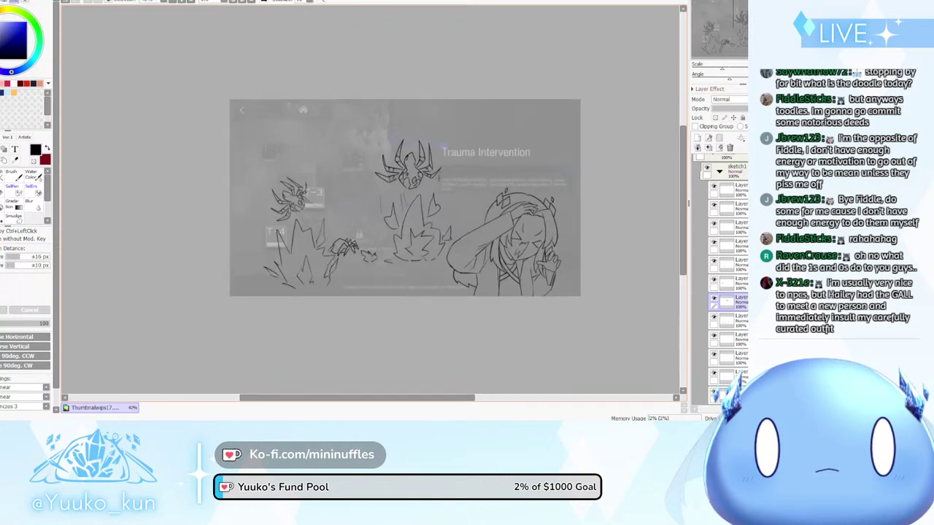
{"action": "scroll", "coordinate": [456, 193], "scroll_direction": "down", "scroll_amount": 6}
{"action": "scroll", "coordinate": [430, 195], "scroll_direction": "up", "scroll_amount": 6}
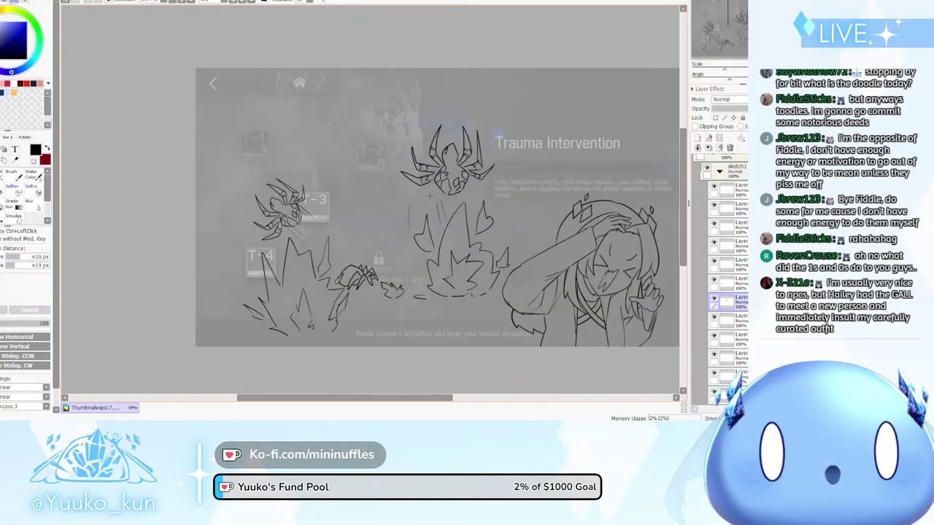
{"action": "scroll", "coordinate": [466, 186], "scroll_direction": "up", "scroll_amount": 5}
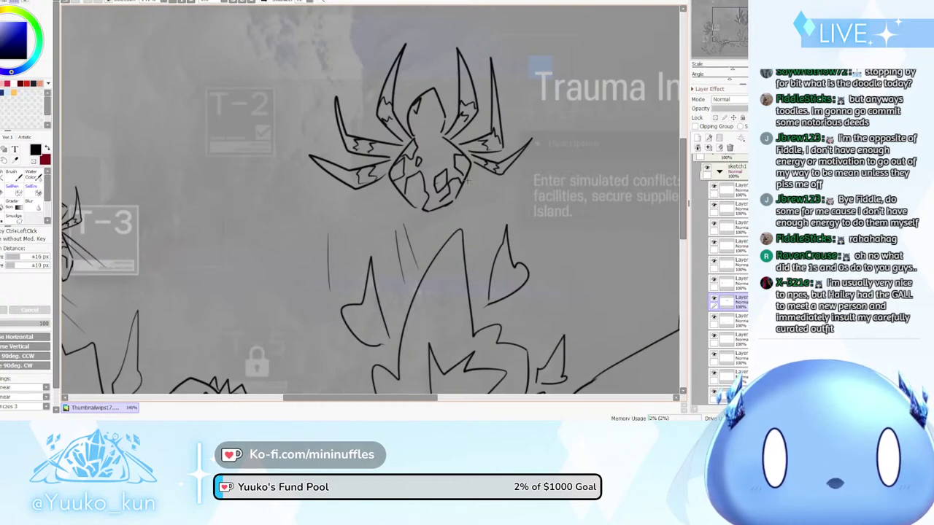
{"action": "key", "text": "e"}
{"action": "key", "text": "ctrl+z"}
{"action": "mouse_move", "coordinate": [415, 206]}
{"action": "left_mouse_down"}
{"action": "mouse_move", "coordinate": [399, 192]}
{"action": "mouse_move", "coordinate": [425, 215]}
{"action": "mouse_move", "coordinate": [450, 207]}
{"action": "left_mouse_up"}
Redraw the large spider's abdomen with longer, tapering sides and a jagged lower edge, and check it mirrored
{"action": "key", "text": "b"}
{"action": "left_click_drag", "start_coordinate": [392, 176], "coordinate": [417, 236]}
{"action": "key", "text": "ctrl+z"}
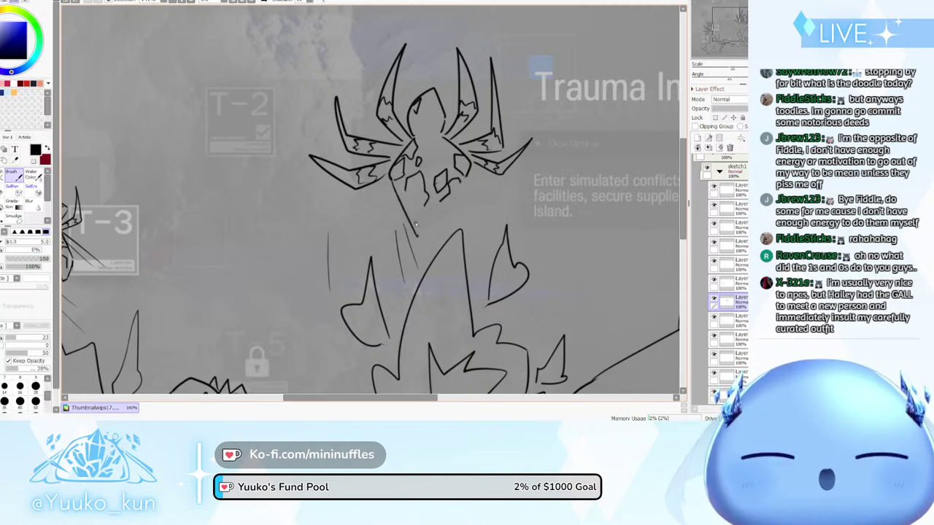
{"action": "left_click_drag", "start_coordinate": [469, 171], "coordinate": [447, 231]}
{"action": "key", "text": "ctrl+z"}
{"action": "key", "text": "h"}
{"action": "key", "text": "h"}
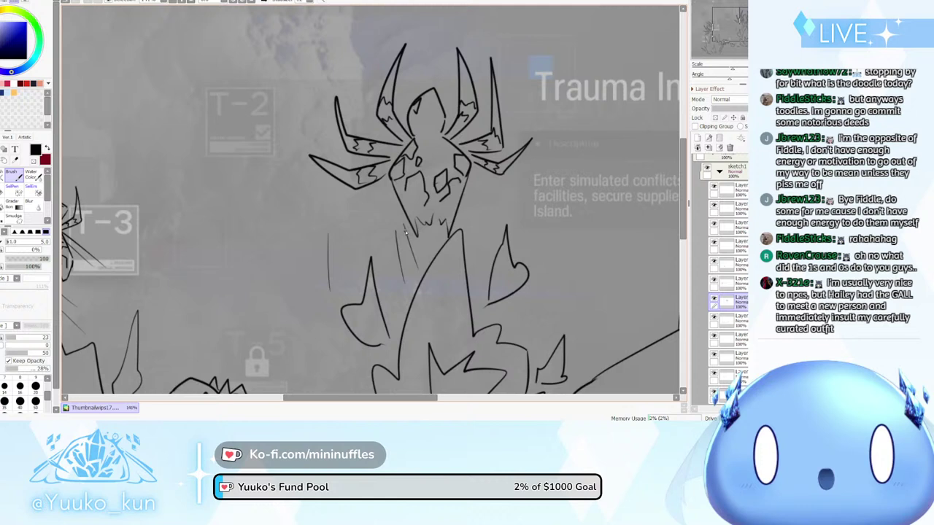
Soften the lower edge of the large spider's abdomen with the Blur brush at size 15, and check the composition mirrored
{"action": "left_click", "coordinate": [33, 205]}
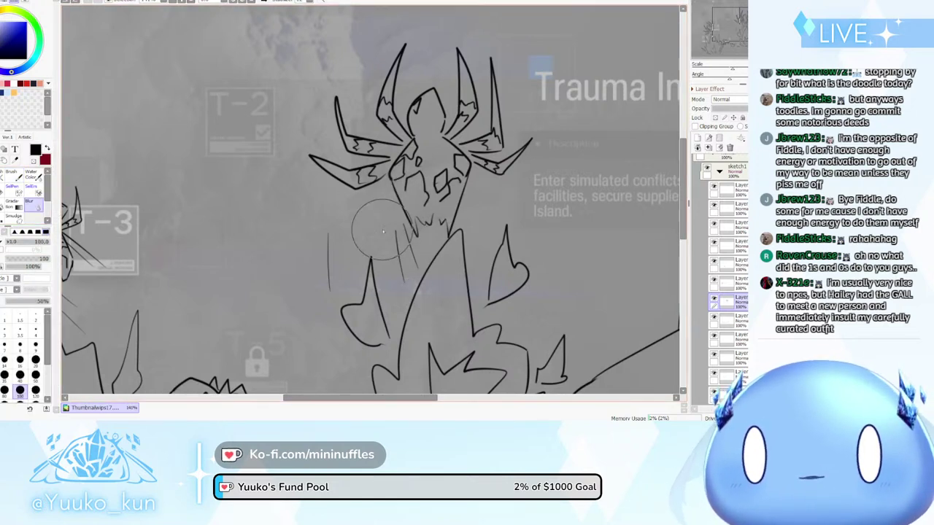
{"action": "mouse_move", "coordinate": [371, 199]}
{"action": "left_mouse_down", "text": "ctrl+alt"}
{"action": "mouse_move", "coordinate": [312, 199]}
{"action": "mouse_move", "coordinate": [323, 198]}
{"action": "left_mouse_up", "text": "ctrl+alt"}
{"action": "left_click_drag", "start_coordinate": [409, 197], "coordinate": [419, 227]}
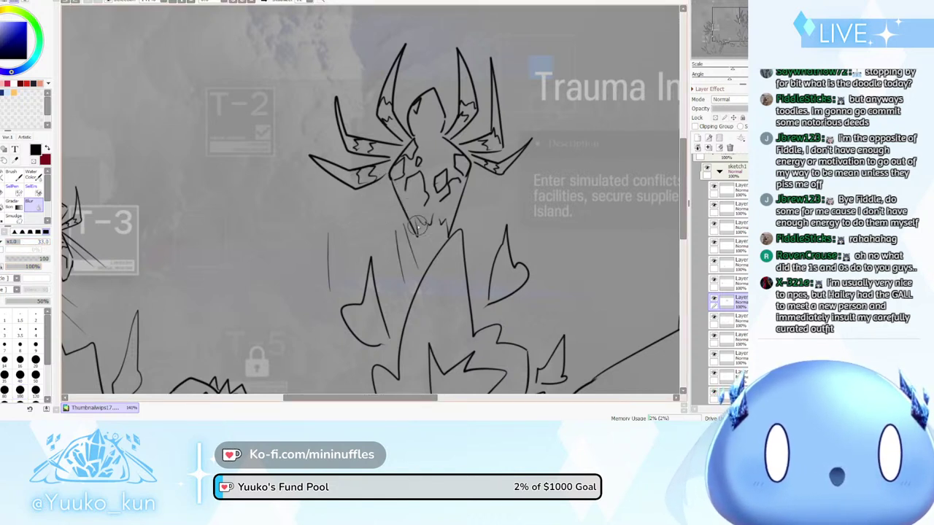
{"action": "key", "text": "ctrl+z"}
{"action": "key", "text": "ctrl+z"}
{"action": "left_click_drag", "start_coordinate": [30, 242], "coordinate": [24, 242]}
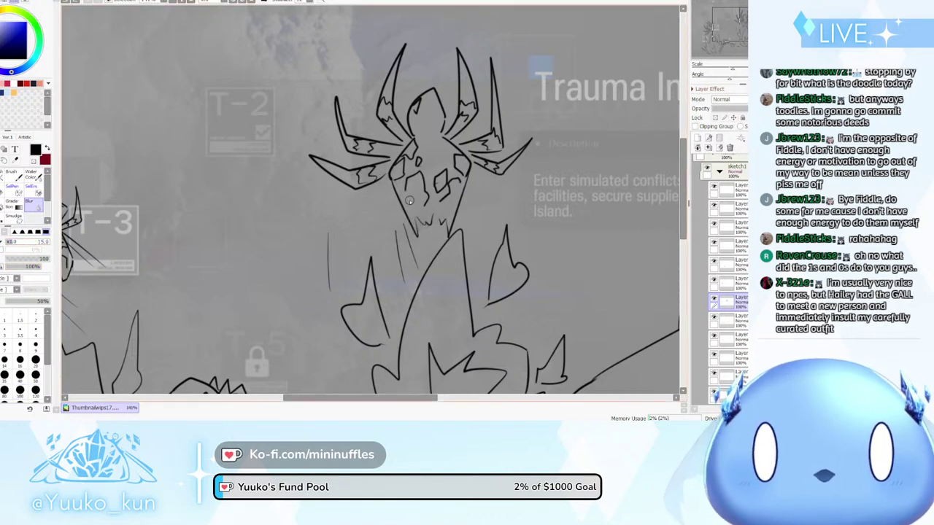
{"action": "mouse_move", "coordinate": [410, 200]}
{"action": "left_mouse_down"}
{"action": "mouse_move", "coordinate": [427, 271]}
{"action": "mouse_move", "coordinate": [420, 241]}
{"action": "left_mouse_up"}
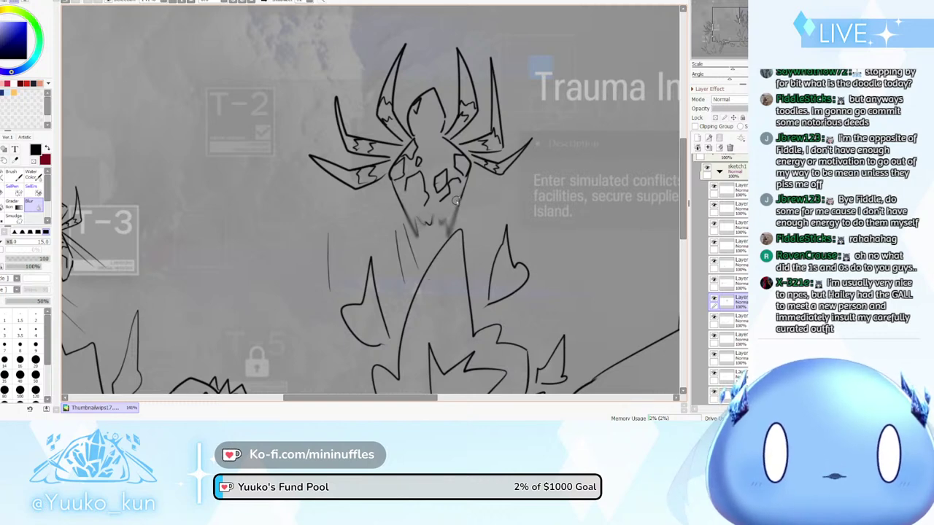
{"action": "key", "text": "h"}
{"action": "scroll", "coordinate": [456, 200], "scroll_direction": "down", "scroll_amount": 10}
{"action": "key", "text": "h"}
{"action": "scroll", "coordinate": [413, 199], "scroll_direction": "down", "scroll_amount": 2}
{"action": "scroll", "coordinate": [301, 217], "scroll_direction": "up", "scroll_amount": 7}
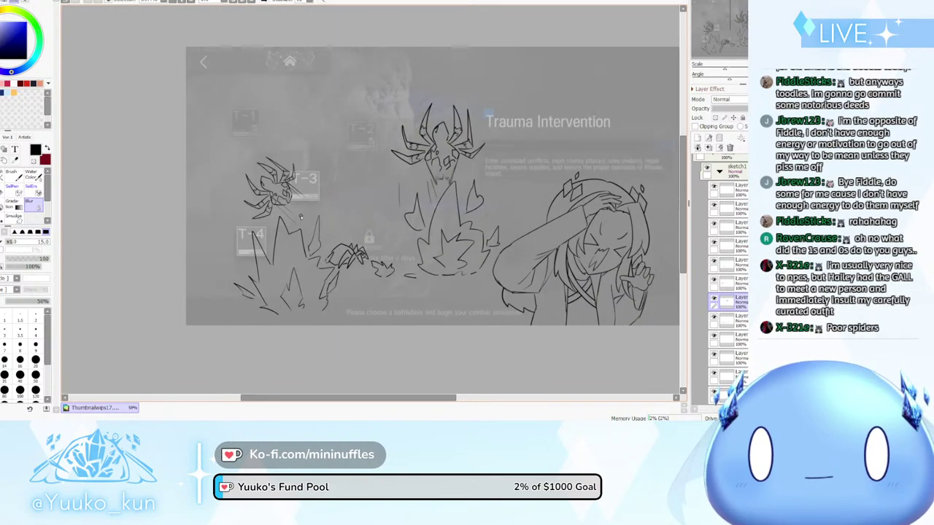
Select the smaller spider's layer beside T-3, blur the lower edge of its abdomen, and check the composition mirrored
{"action": "scroll", "coordinate": [300, 217], "scroll_direction": "up", "scroll_amount": 2}
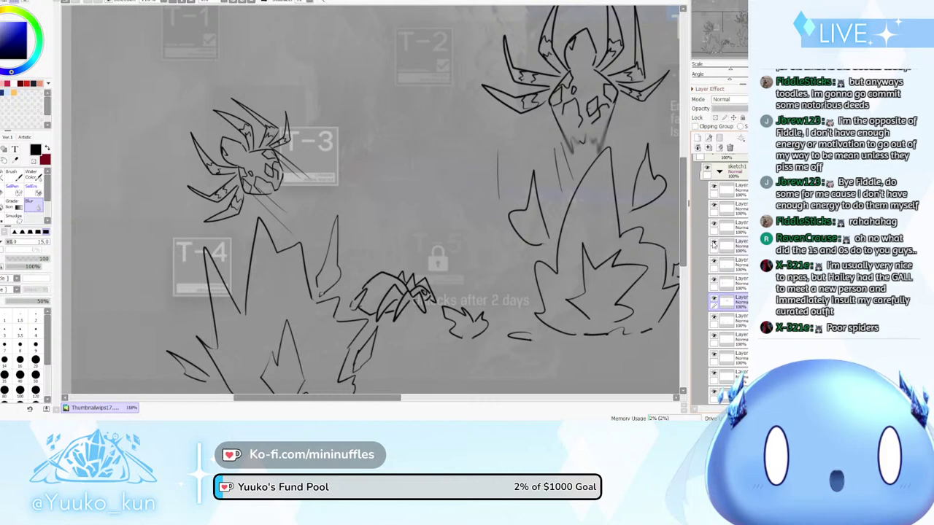
{"action": "left_click", "coordinate": [714, 264]}
{"action": "left_click", "coordinate": [714, 264]}
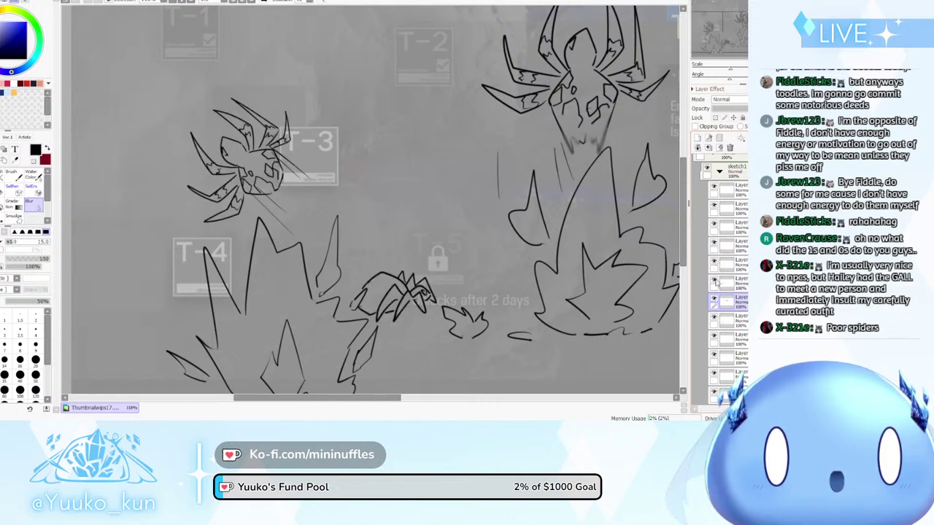
{"action": "left_click", "coordinate": [726, 284]}
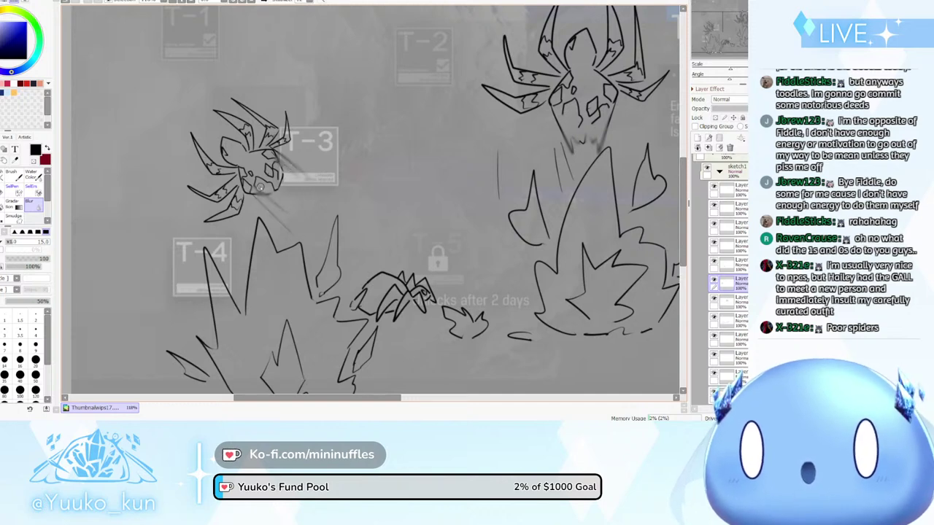
{"action": "key", "text": "h"}
{"action": "scroll", "coordinate": [388, 184], "scroll_direction": "down", "scroll_amount": 6}
{"action": "key", "text": "h"}
{"action": "scroll", "coordinate": [458, 188], "scroll_direction": "down", "scroll_amount": 3}
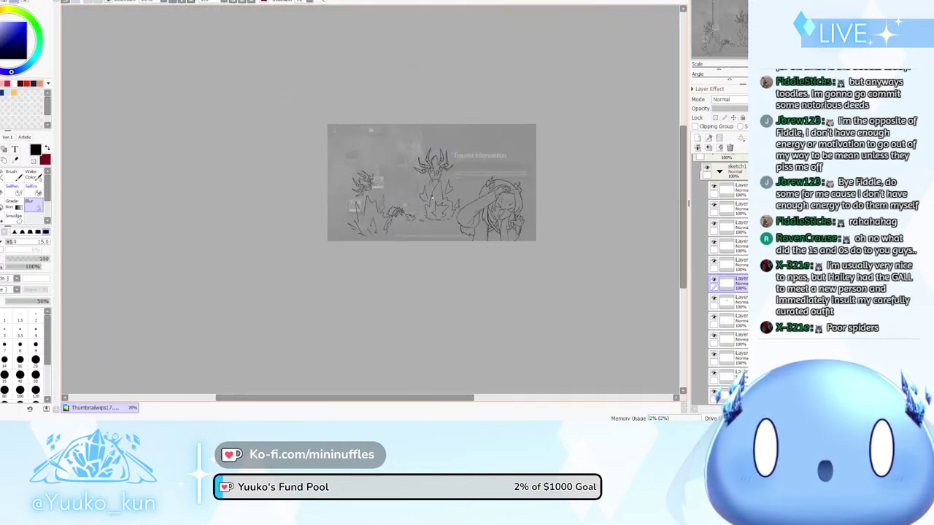
{"action": "scroll", "coordinate": [465, 185], "scroll_direction": "up", "scroll_amount": 4}
{"action": "scroll", "coordinate": [723, 191], "scroll_direction": "up", "scroll_amount": 1}
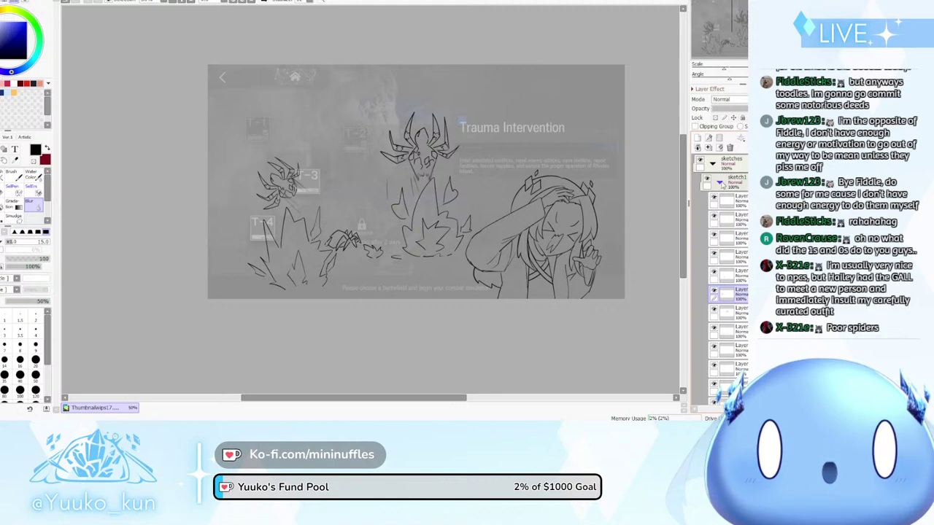
Collapse the sketch1 folder and create a new folder containing a new layer directly above the s2 folder
{"action": "left_click", "coordinate": [719, 182]}
{"action": "scroll", "coordinate": [410, 242], "scroll_direction": "down", "scroll_amount": 2}
{"action": "scroll", "coordinate": [404, 219], "scroll_direction": "up", "scroll_amount": 2}
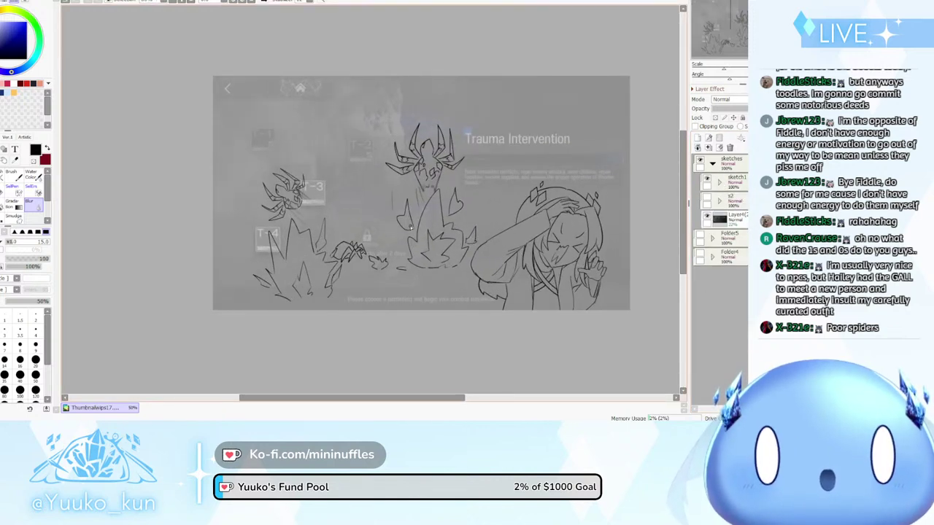
{"action": "left_click", "coordinate": [742, 204]}
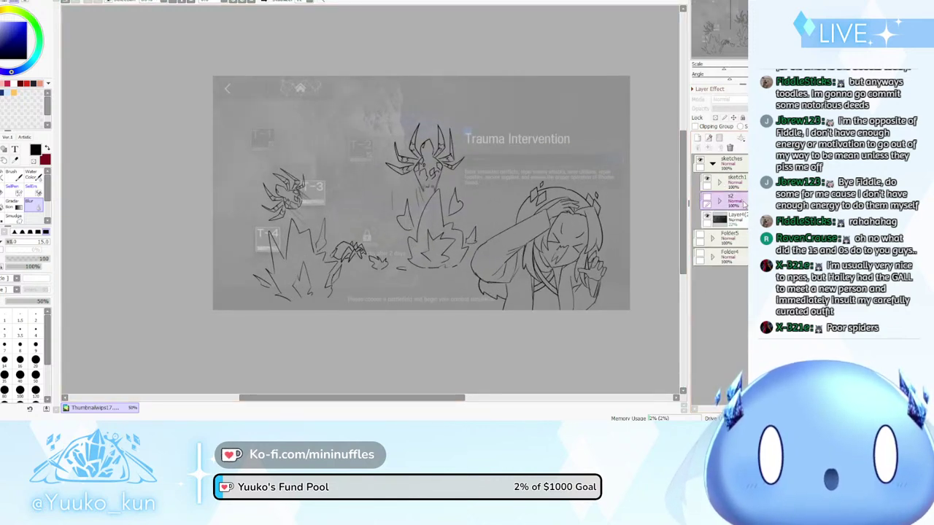
{"action": "left_click", "coordinate": [719, 138]}
{"action": "left_click", "coordinate": [697, 137]}
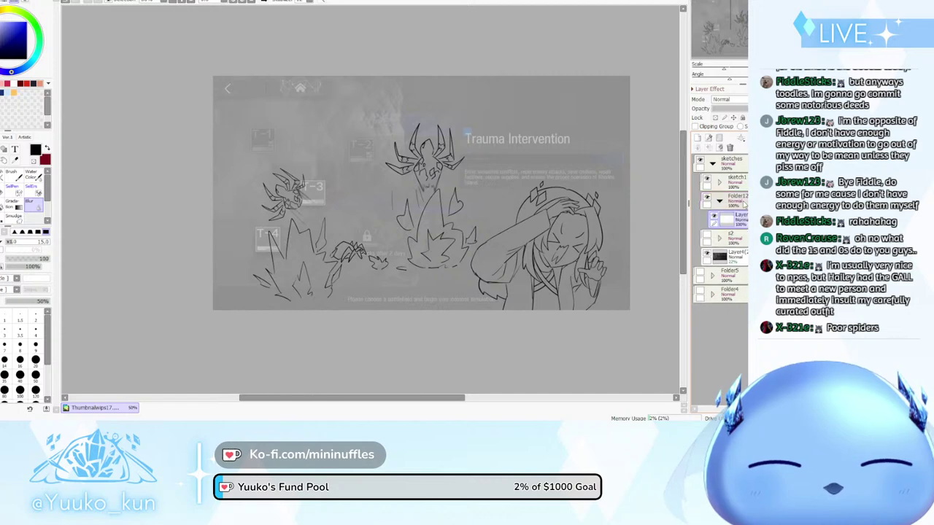
Paint the character's face and ear area in flat pale skin colour with the Brush at size 45
{"action": "scroll", "coordinate": [522, 243], "scroll_direction": "down", "scroll_amount": 2}
{"action": "scroll", "coordinate": [523, 245], "scroll_direction": "up", "scroll_amount": 5}
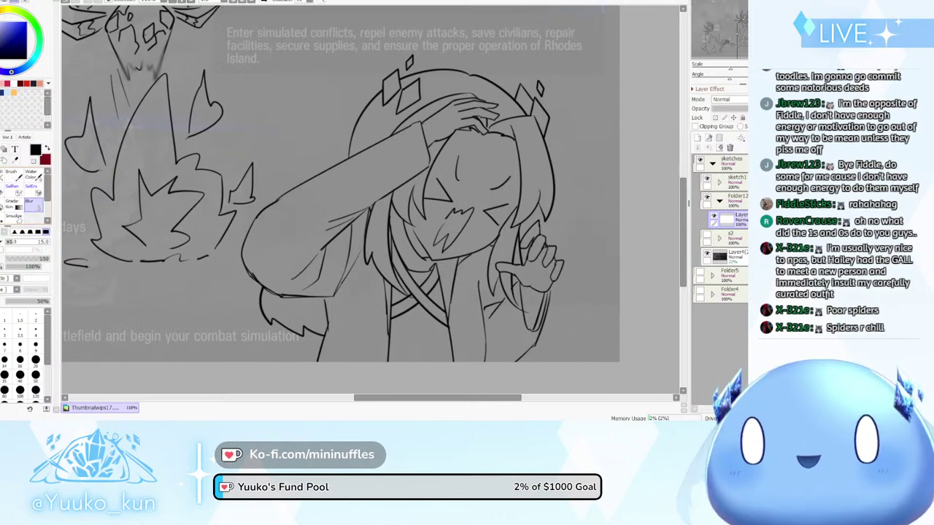
{"action": "key", "text": "b"}
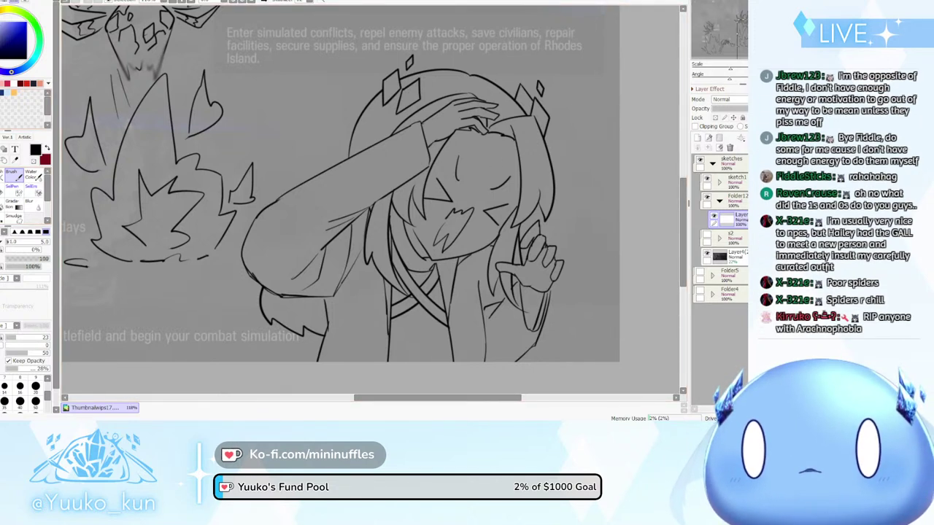
{"action": "left_click", "coordinate": [14, 83]}
{"action": "left_click", "coordinate": [26, 242]}
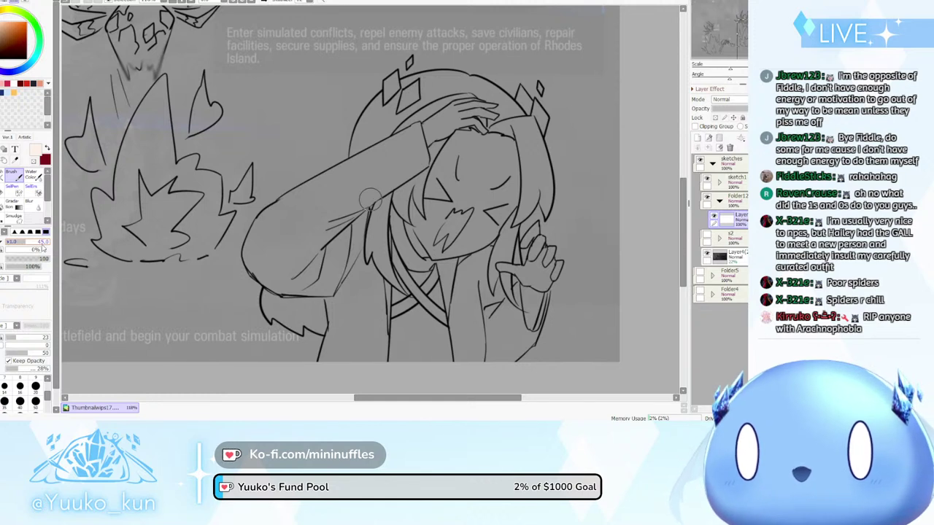
{"action": "mouse_move", "coordinate": [460, 138]}
{"action": "left_mouse_down"}
{"action": "mouse_move", "coordinate": [439, 203]}
{"action": "mouse_move", "coordinate": [449, 190]}
{"action": "mouse_move", "coordinate": [440, 208]}
{"action": "mouse_move", "coordinate": [446, 167]}
{"action": "mouse_move", "coordinate": [419, 232]}
{"action": "left_mouse_up"}
{"action": "key", "text": "ctrl+z"}
{"action": "key", "text": "ctrl+z"}
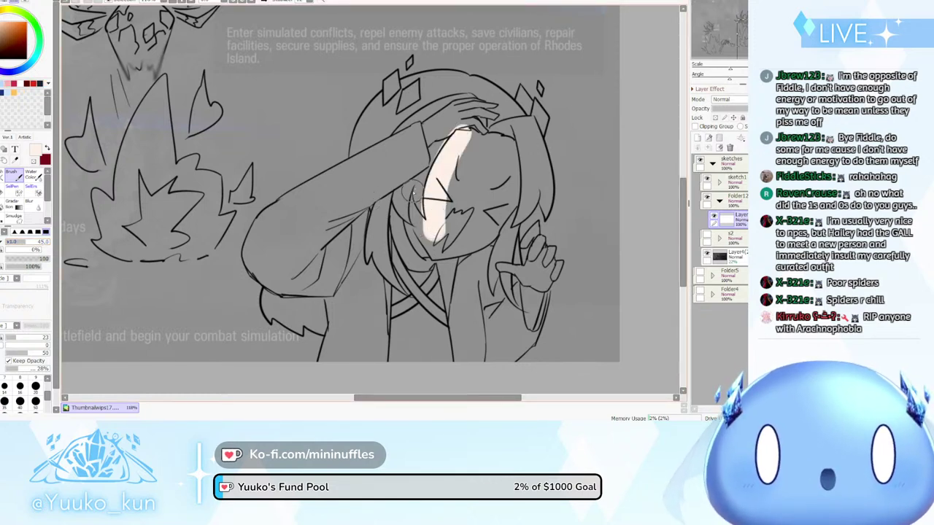
{"action": "mouse_move", "coordinate": [414, 192]}
{"action": "left_mouse_down"}
{"action": "mouse_move", "coordinate": [438, 248]}
{"action": "mouse_move", "coordinate": [413, 218]}
{"action": "mouse_move", "coordinate": [434, 250]}
{"action": "mouse_move", "coordinate": [426, 251]}
{"action": "mouse_move", "coordinate": [465, 247]}
{"action": "mouse_move", "coordinate": [437, 248]}
{"action": "mouse_move", "coordinate": [483, 232]}
{"action": "mouse_move", "coordinate": [454, 221]}
{"action": "mouse_move", "coordinate": [451, 231]}
{"action": "mouse_move", "coordinate": [467, 139]}
{"action": "mouse_move", "coordinate": [498, 153]}
{"action": "mouse_move", "coordinate": [492, 144]}
{"action": "mouse_move", "coordinate": [504, 147]}
{"action": "mouse_move", "coordinate": [507, 198]}
{"action": "mouse_move", "coordinate": [510, 157]}
{"action": "mouse_move", "coordinate": [483, 204]}
{"action": "mouse_move", "coordinate": [493, 150]}
{"action": "mouse_move", "coordinate": [466, 188]}
{"action": "mouse_move", "coordinate": [479, 207]}
{"action": "mouse_move", "coordinate": [513, 176]}
{"action": "mouse_move", "coordinate": [482, 220]}
{"action": "mouse_move", "coordinate": [451, 216]}
{"action": "left_mouse_up"}
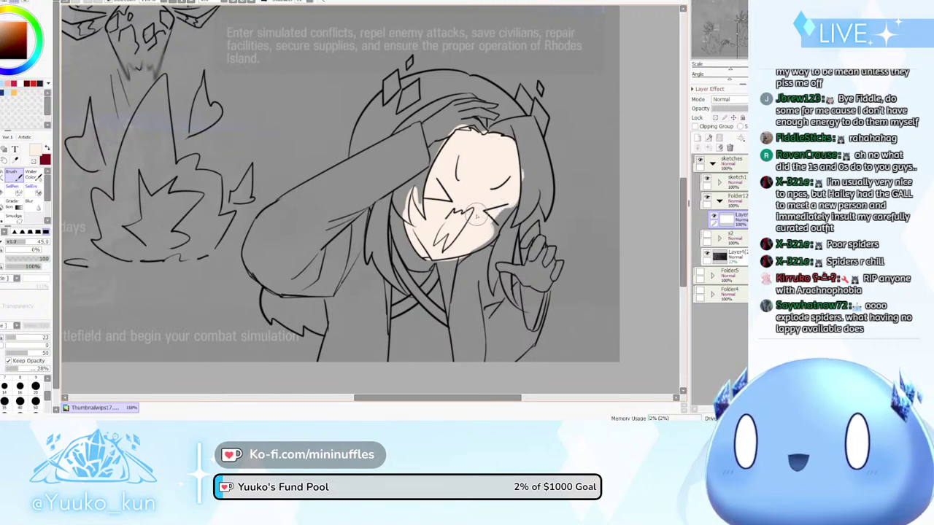
{"action": "mouse_move", "coordinate": [518, 207]}
{"action": "left_mouse_down"}
{"action": "mouse_move", "coordinate": [491, 212]}
{"action": "mouse_move", "coordinate": [506, 196]}
{"action": "mouse_move", "coordinate": [485, 232]}
{"action": "left_mouse_up"}
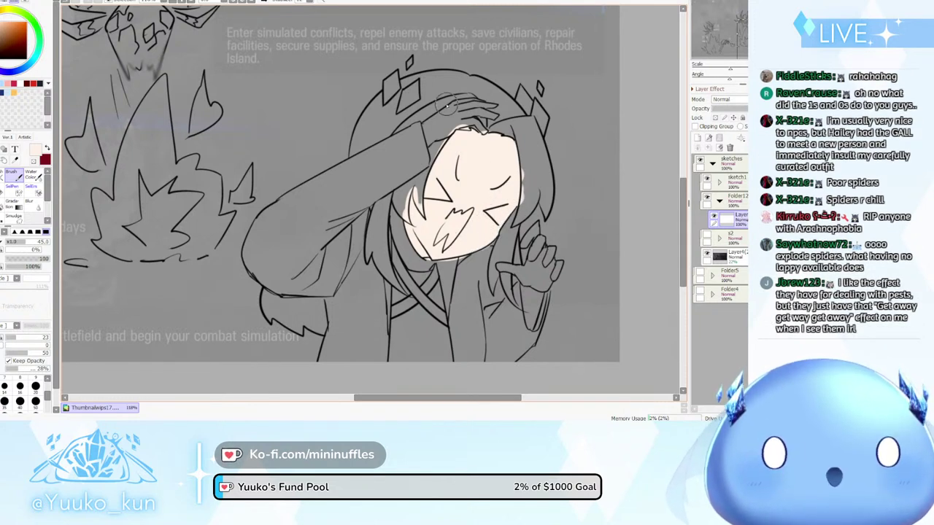
Fill the hand on the forehead and the raised hand with the same pale skin colour, using size 26 for the raised hand
{"action": "mouse_move", "coordinate": [447, 105]}
{"action": "left_mouse_down"}
{"action": "mouse_move", "coordinate": [435, 135]}
{"action": "mouse_move", "coordinate": [446, 121]}
{"action": "mouse_move", "coordinate": [428, 131]}
{"action": "mouse_move", "coordinate": [463, 134]}
{"action": "left_mouse_up"}
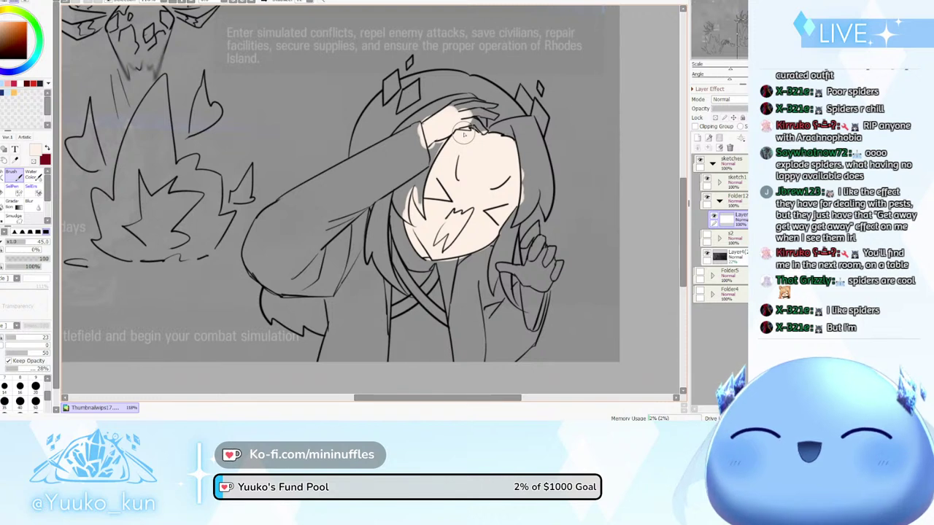
{"action": "mouse_move", "coordinate": [477, 114]}
{"action": "left_mouse_down"}
{"action": "mouse_move", "coordinate": [456, 121]}
{"action": "mouse_move", "coordinate": [467, 105]}
{"action": "mouse_move", "coordinate": [495, 107]}
{"action": "mouse_move", "coordinate": [479, 128]}
{"action": "left_mouse_up"}
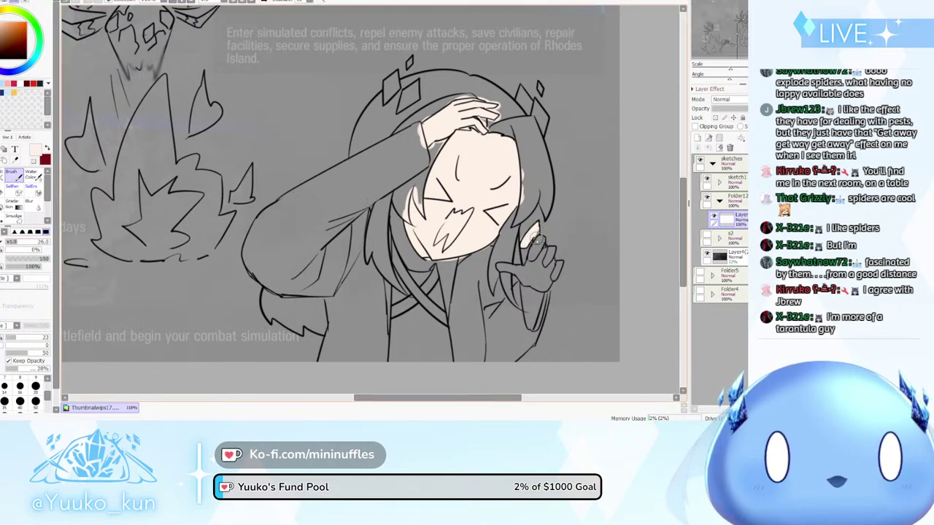
{"action": "mouse_move", "coordinate": [536, 240]}
{"action": "left_mouse_down"}
{"action": "mouse_move", "coordinate": [534, 260]}
{"action": "mouse_move", "coordinate": [545, 252]}
{"action": "mouse_move", "coordinate": [535, 270]}
{"action": "mouse_move", "coordinate": [554, 250]}
{"action": "mouse_move", "coordinate": [544, 277]}
{"action": "mouse_move", "coordinate": [529, 276]}
{"action": "mouse_move", "coordinate": [534, 261]}
{"action": "mouse_move", "coordinate": [527, 275]}
{"action": "left_mouse_up"}
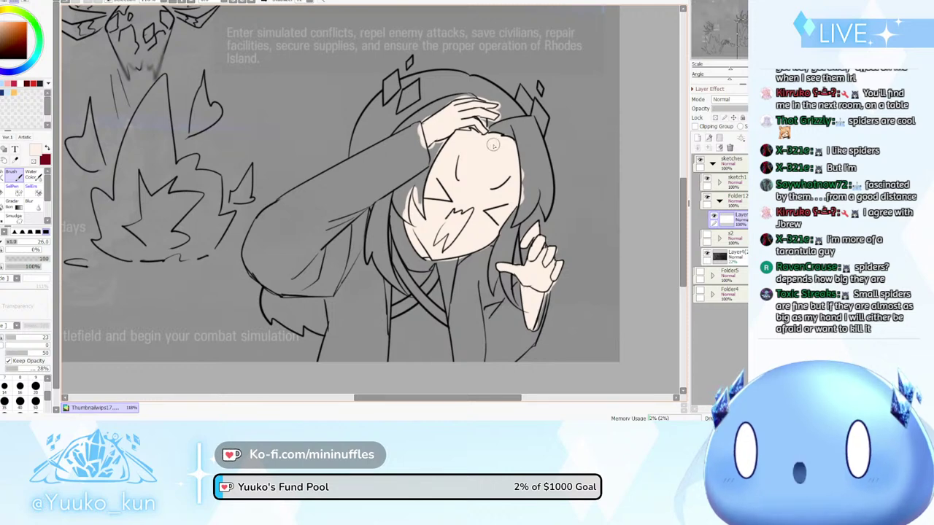
Examine the flat skin colouring within the whole thumbnail and compare it with its layer hidden and shown
{"action": "scroll", "coordinate": [470, 159], "scroll_direction": "down", "scroll_amount": 5}
{"action": "scroll", "coordinate": [399, 127], "scroll_direction": "up", "scroll_amount": 3}
{"action": "scroll", "coordinate": [416, 191], "scroll_direction": "down", "scroll_amount": 4}
{"action": "scroll", "coordinate": [455, 160], "scroll_direction": "up", "scroll_amount": 3}
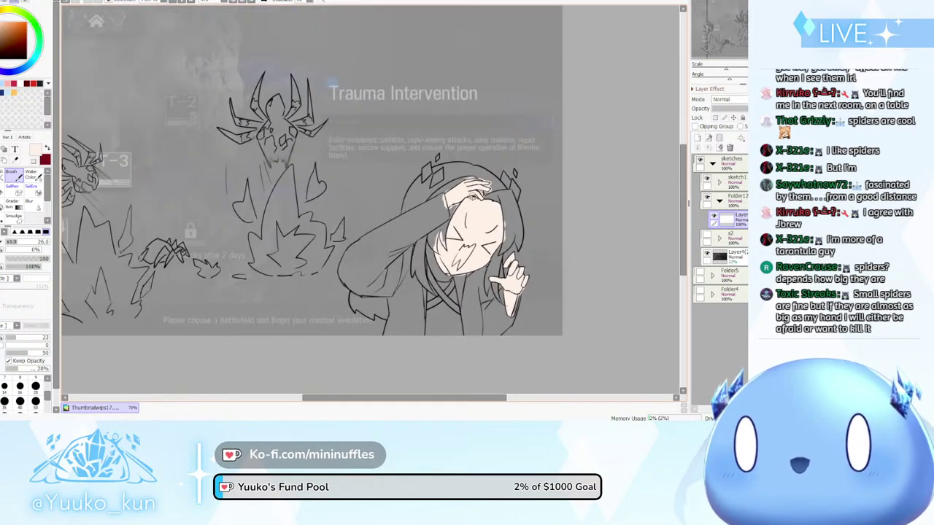
{"action": "scroll", "coordinate": [490, 196], "scroll_direction": "down", "scroll_amount": 2}
{"action": "scroll", "coordinate": [522, 228], "scroll_direction": "up", "scroll_amount": 3}
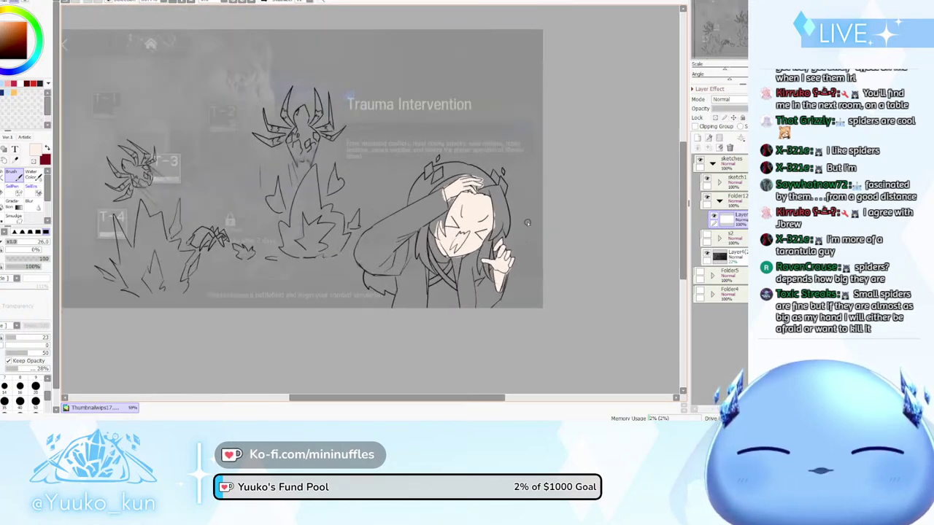
{"action": "key", "text": "plus"}
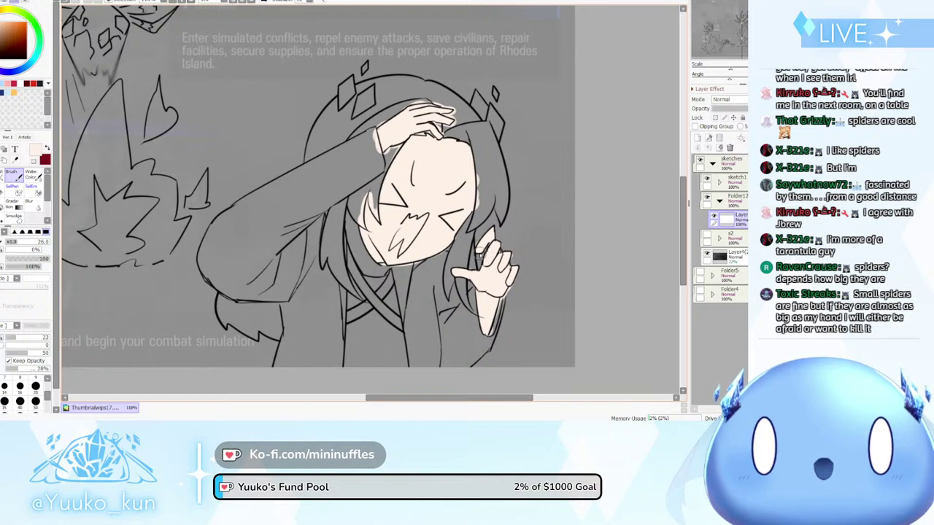
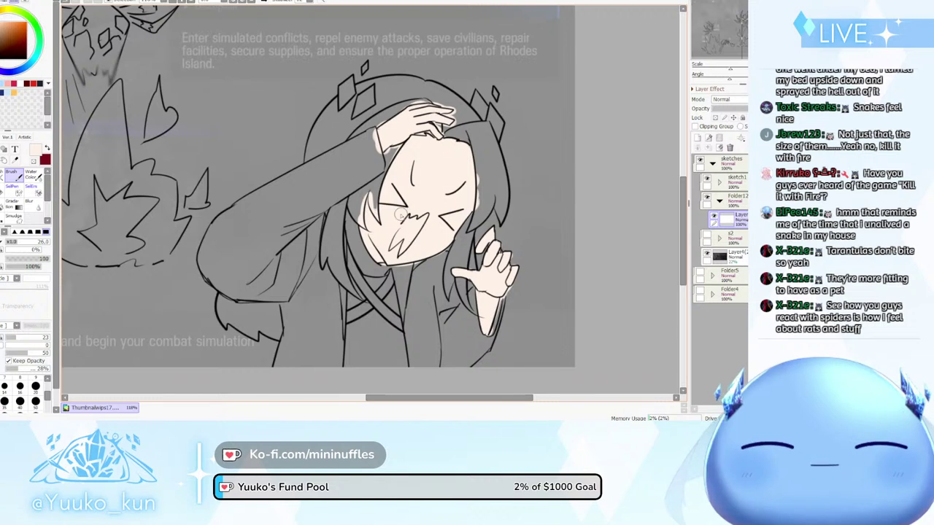
{"action": "left_click", "coordinate": [712, 220]}
{"action": "left_click", "coordinate": [712, 220]}
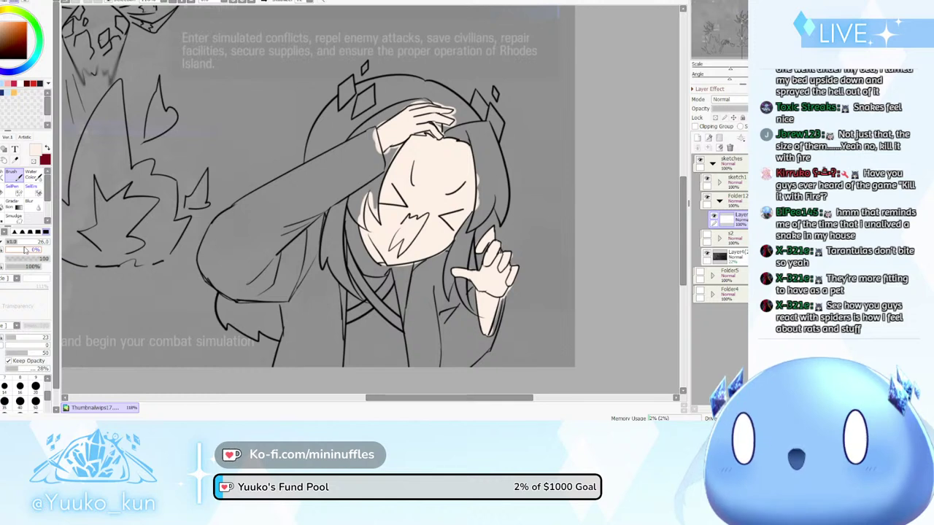
{"action": "key", "text": "ctrl+z"}
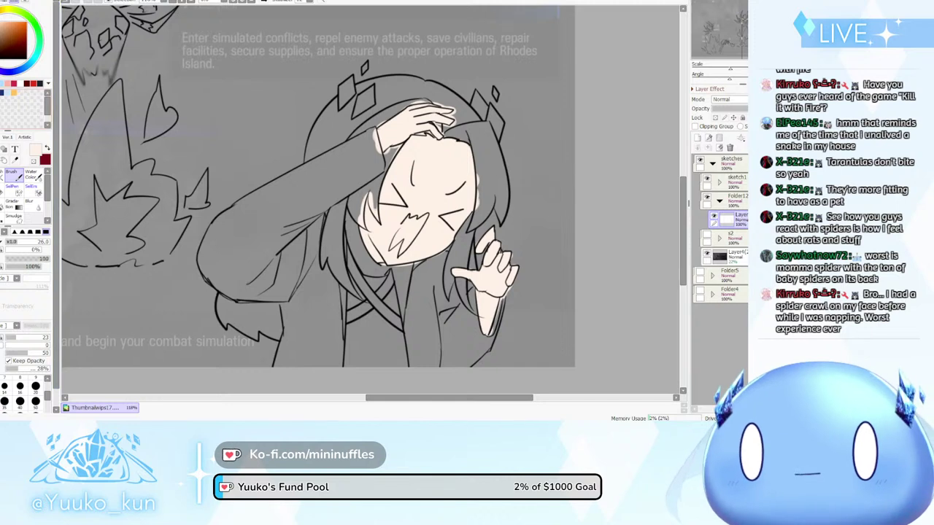
Shade the shadowed side and outer edges of the face in dusky pink, with the layer's transparency locked
{"action": "left_click", "coordinate": [6, 83]}
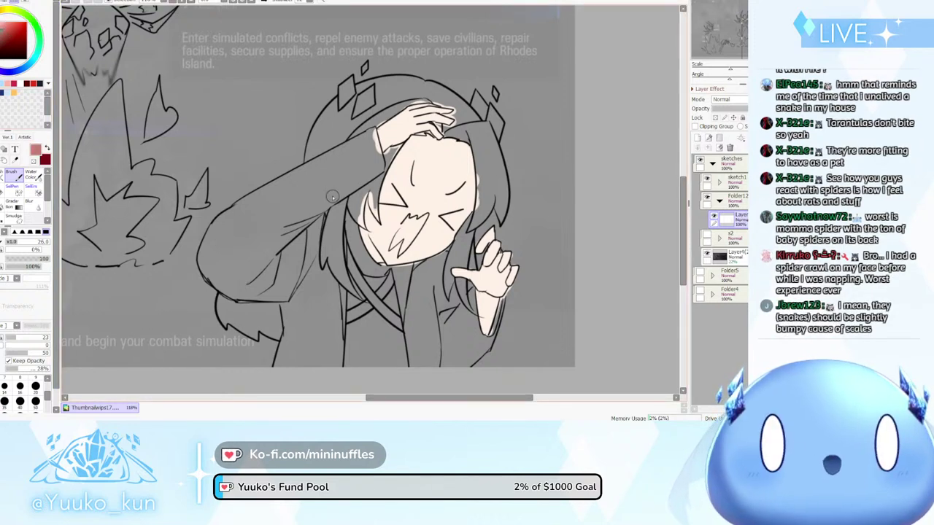
{"action": "left_click_drag", "start_coordinate": [363, 224], "coordinate": [376, 264]}
{"action": "key", "text": "ctrl+z"}
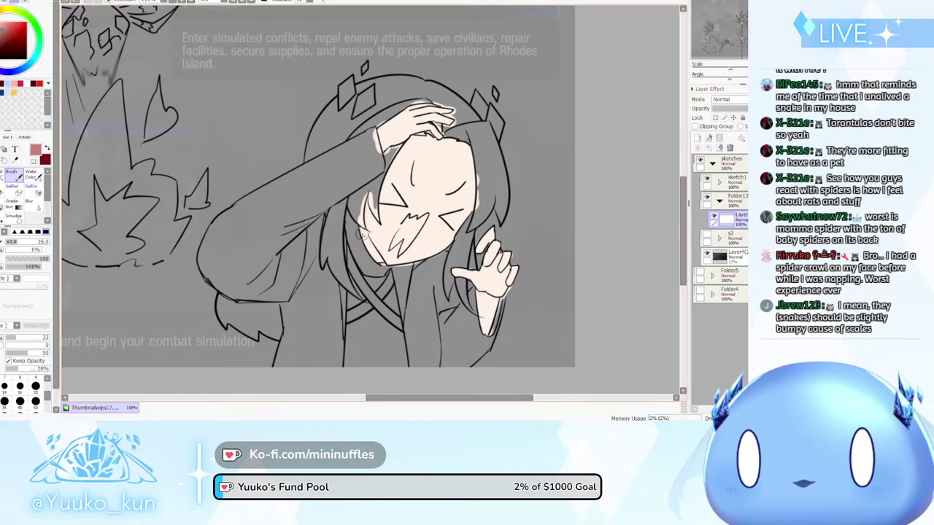
{"action": "mouse_move", "coordinate": [362, 234]}
{"action": "left_mouse_down"}
{"action": "mouse_move", "coordinate": [363, 201]}
{"action": "mouse_move", "coordinate": [380, 252]}
{"action": "left_mouse_up"}
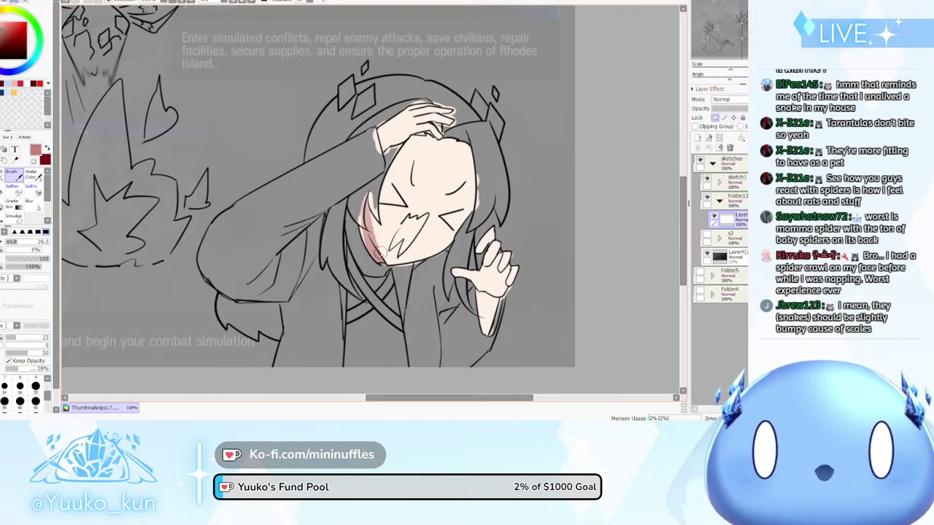
{"action": "key", "text": "ctrl+z"}
{"action": "mouse_move", "coordinate": [368, 198]}
{"action": "left_mouse_down"}
{"action": "mouse_move", "coordinate": [368, 258]}
{"action": "mouse_move", "coordinate": [387, 267]}
{"action": "left_mouse_up"}
{"action": "mouse_move", "coordinate": [401, 135]}
{"action": "left_mouse_down"}
{"action": "mouse_move", "coordinate": [414, 121]}
{"action": "mouse_move", "coordinate": [382, 206]}
{"action": "left_mouse_up"}
{"action": "key", "text": "ctrl+z"}
{"action": "key", "text": "ctrl+z"}
{"action": "key", "text": "ctrl+z"}
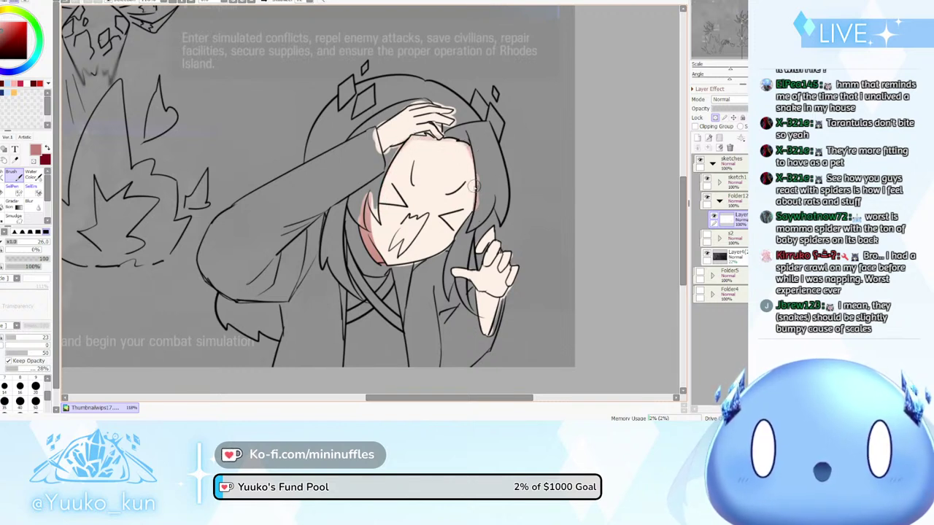
Add a soft dusky pink blush across the nose and shade the raised hand's fingers, palm and wrist
{"action": "mouse_move", "coordinate": [410, 212]}
{"action": "left_mouse_down"}
{"action": "mouse_move", "coordinate": [437, 209]}
{"action": "mouse_move", "coordinate": [433, 220]}
{"action": "left_mouse_up"}
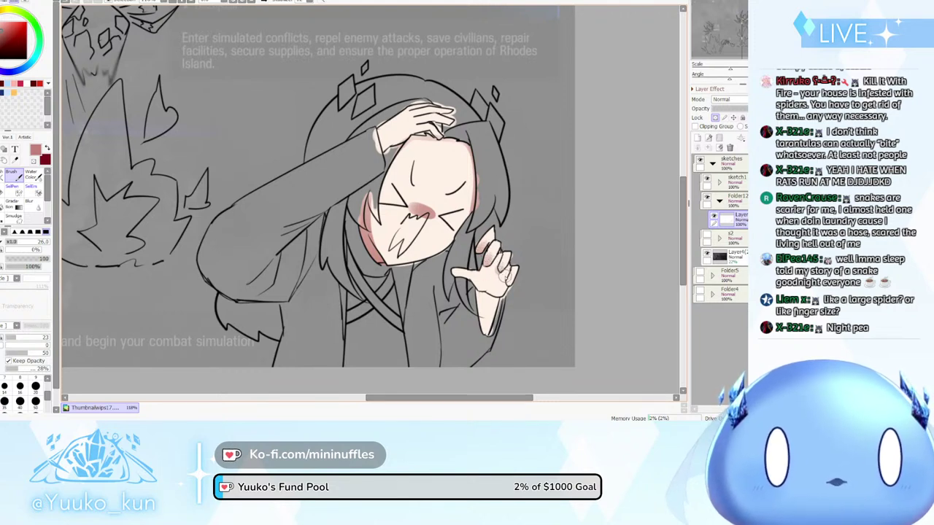
{"action": "mouse_move", "coordinate": [494, 265]}
{"action": "left_mouse_down"}
{"action": "mouse_move", "coordinate": [485, 291]}
{"action": "mouse_move", "coordinate": [481, 272]}
{"action": "mouse_move", "coordinate": [477, 291]}
{"action": "mouse_move", "coordinate": [499, 305]}
{"action": "mouse_move", "coordinate": [485, 297]}
{"action": "mouse_move", "coordinate": [486, 331]}
{"action": "mouse_move", "coordinate": [495, 302]}
{"action": "mouse_move", "coordinate": [486, 304]}
{"action": "mouse_move", "coordinate": [482, 332]}
{"action": "mouse_move", "coordinate": [493, 308]}
{"action": "left_mouse_up"}
{"action": "key", "text": "ctrl+z"}
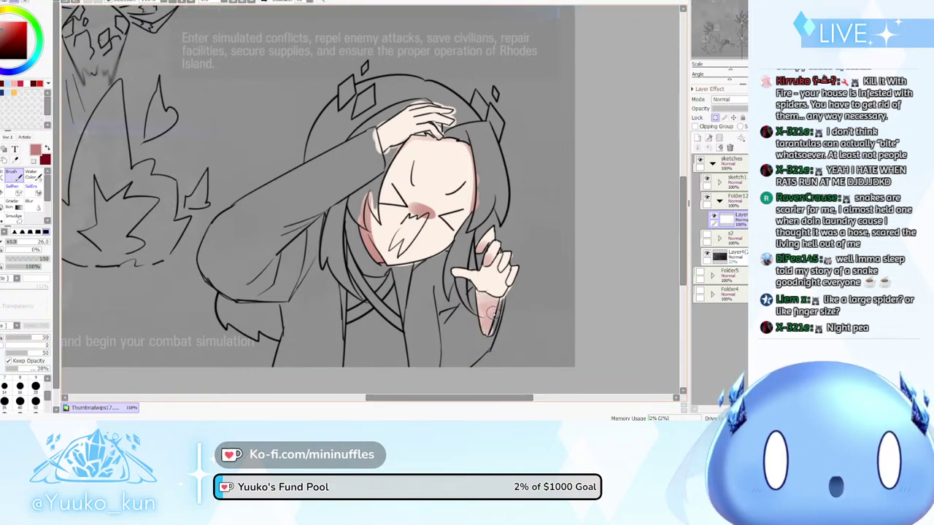
{"action": "mouse_move", "coordinate": [499, 263]}
{"action": "left_mouse_down"}
{"action": "mouse_move", "coordinate": [486, 288]}
{"action": "mouse_move", "coordinate": [508, 281]}
{"action": "mouse_move", "coordinate": [499, 294]}
{"action": "mouse_move", "coordinate": [510, 280]}
{"action": "mouse_move", "coordinate": [509, 289]}
{"action": "mouse_move", "coordinate": [499, 273]}
{"action": "mouse_move", "coordinate": [470, 276]}
{"action": "left_mouse_up"}
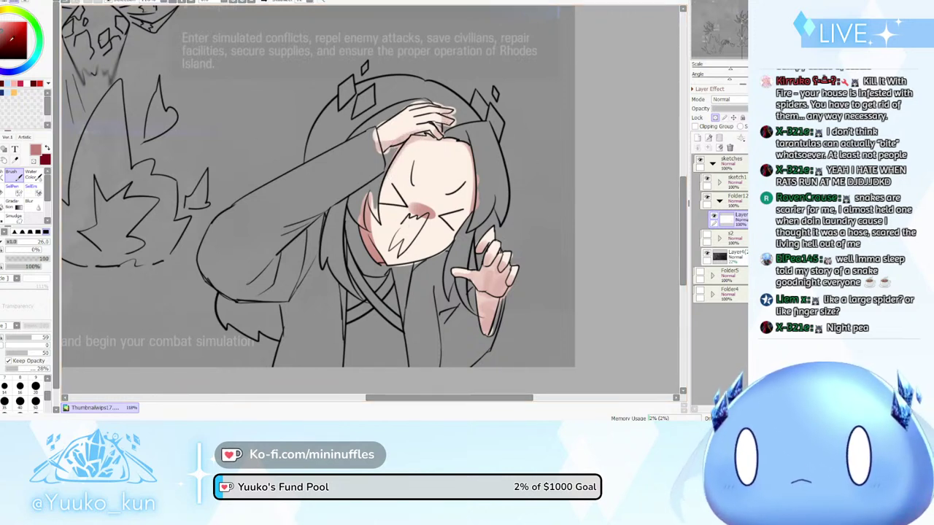
Paint the inside of the character's open mouth in bright coral pink with the brush at size 16
{"action": "left_click", "coordinate": [6, 22]}
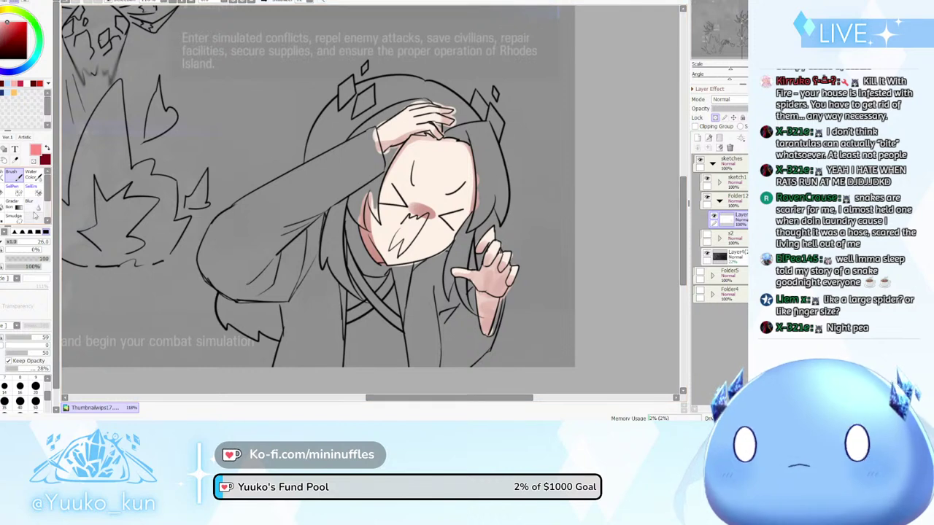
{"action": "left_click", "coordinate": [20, 387]}
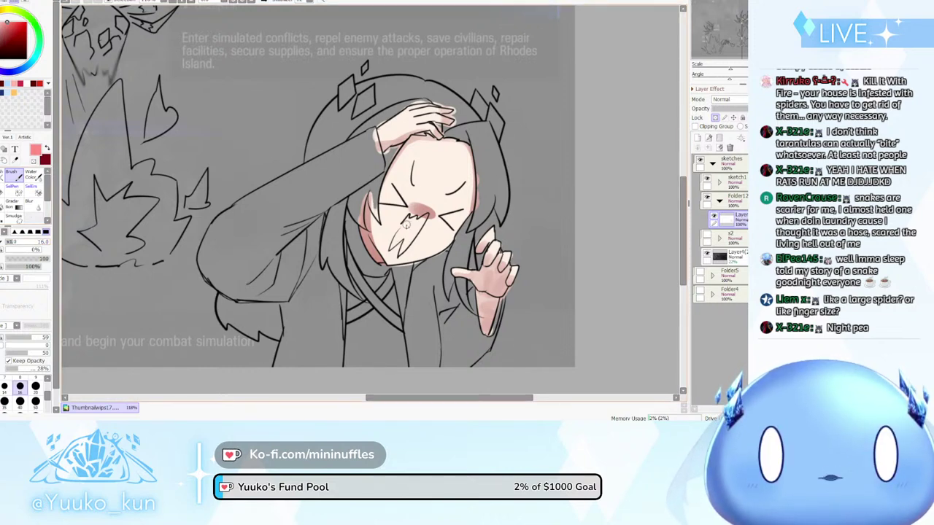
{"action": "mouse_move", "coordinate": [396, 241]}
{"action": "left_mouse_down"}
{"action": "mouse_move", "coordinate": [415, 227]}
{"action": "mouse_move", "coordinate": [398, 239]}
{"action": "mouse_move", "coordinate": [412, 216]}
{"action": "mouse_move", "coordinate": [408, 244]}
{"action": "left_mouse_up"}
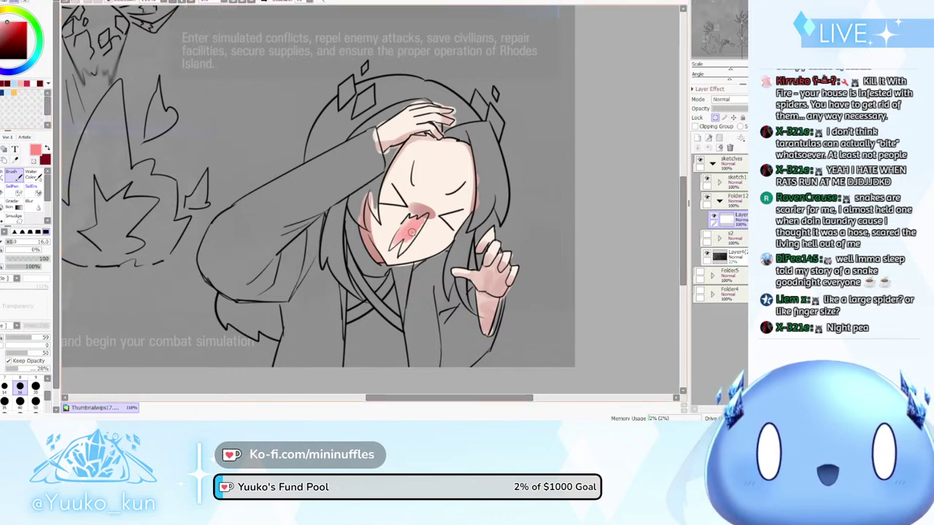
{"action": "mouse_move", "coordinate": [415, 235]}
{"action": "left_mouse_down"}
{"action": "mouse_move", "coordinate": [400, 256]}
{"action": "mouse_move", "coordinate": [397, 237]}
{"action": "left_mouse_up"}
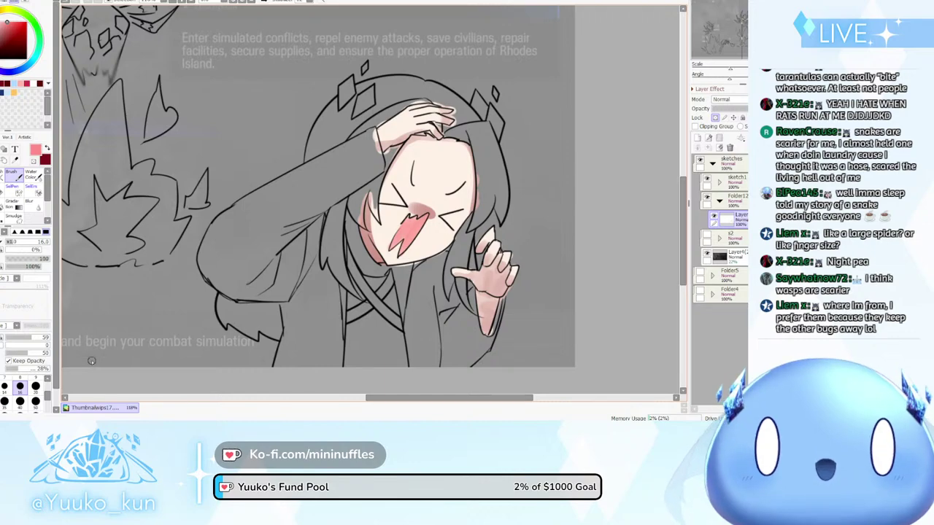
Examine the coloured face, mouth and hands close up and within the whole thumbnail
{"action": "scroll", "coordinate": [519, 234], "scroll_direction": "down", "scroll_amount": 5}
{"action": "scroll", "coordinate": [510, 215], "scroll_direction": "up", "scroll_amount": 3}
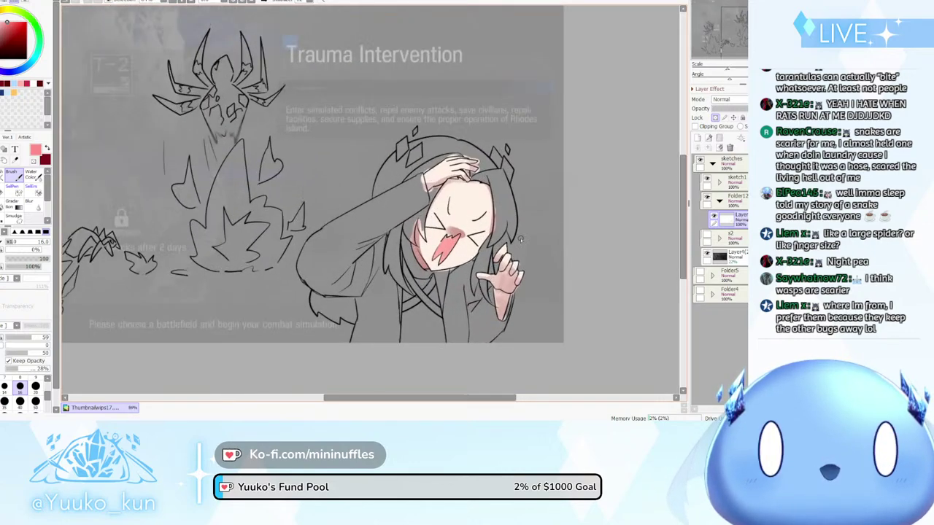
{"action": "scroll", "coordinate": [527, 248], "scroll_direction": "up", "scroll_amount": 1}
{"action": "scroll", "coordinate": [536, 219], "scroll_direction": "down", "scroll_amount": 1}
{"action": "scroll", "coordinate": [547, 189], "scroll_direction": "up", "scroll_amount": 1}
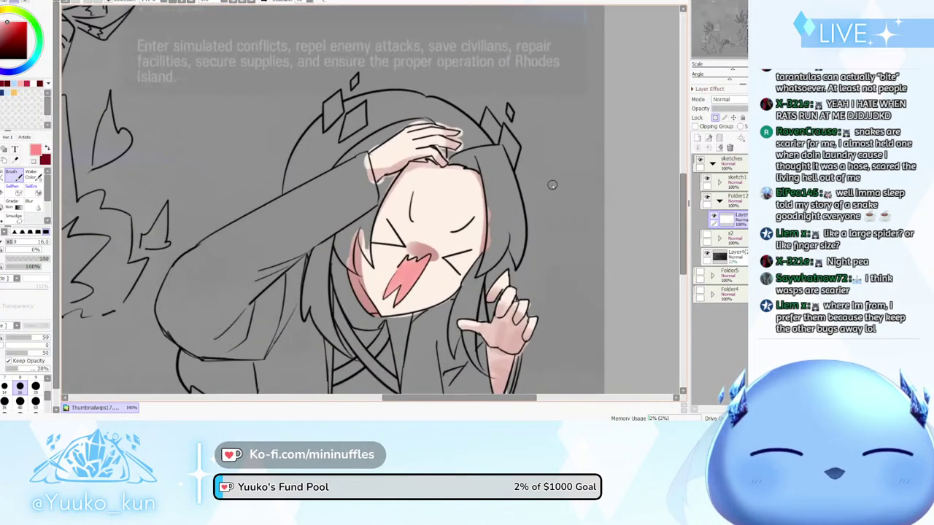
{"action": "scroll", "coordinate": [539, 187], "scroll_direction": "up", "scroll_amount": 2}
{"action": "scroll", "coordinate": [498, 183], "scroll_direction": "down", "scroll_amount": 4}
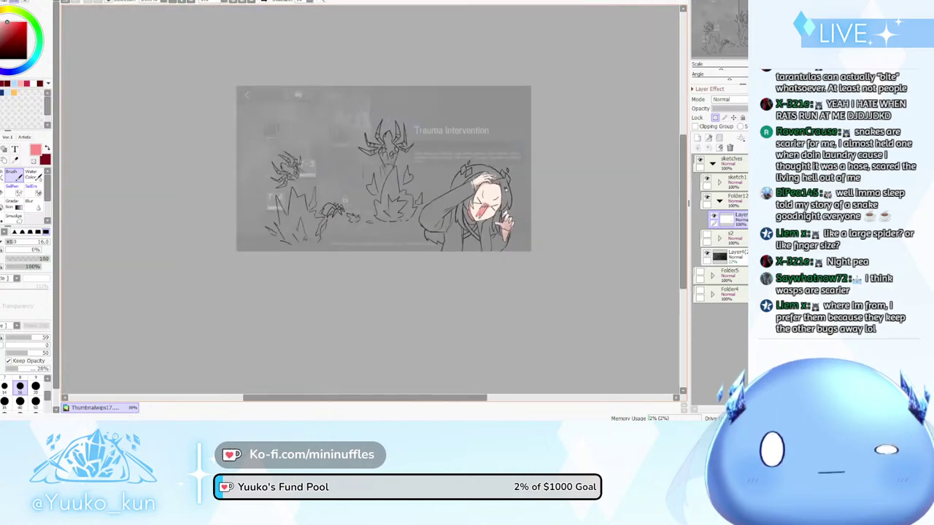
{"action": "scroll", "coordinate": [505, 189], "scroll_direction": "up", "scroll_amount": 2}
{"action": "scroll", "coordinate": [511, 218], "scroll_direction": "down", "scroll_amount": 2}
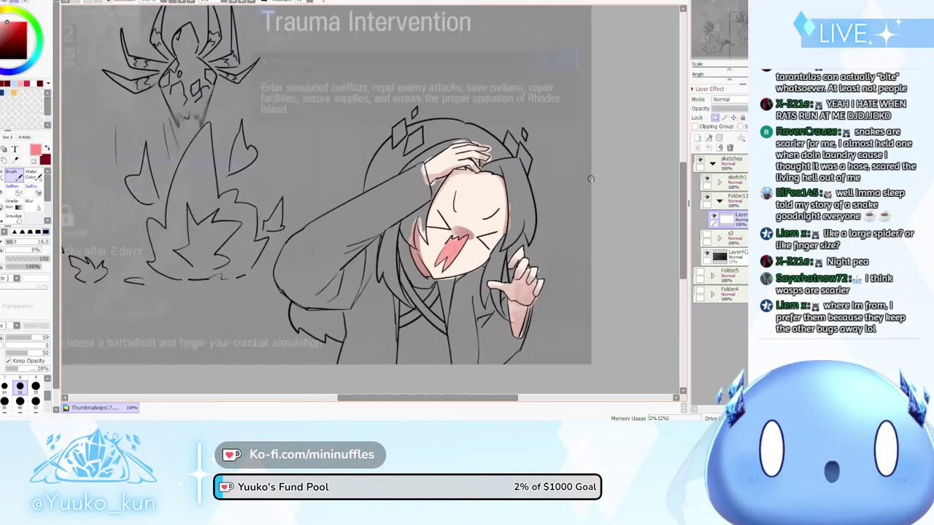
{"action": "scroll", "coordinate": [578, 181], "scroll_direction": "up", "scroll_amount": 1}
{"action": "scroll", "coordinate": [578, 180], "scroll_direction": "up", "scroll_amount": 2}
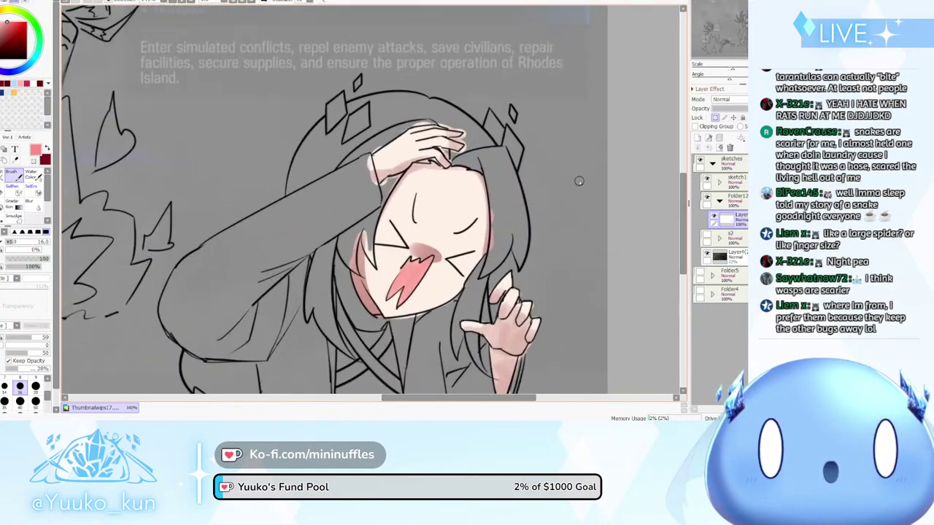
{"action": "scroll", "coordinate": [579, 180], "scroll_direction": "down", "scroll_amount": 2}
{"action": "scroll", "coordinate": [536, 191], "scroll_direction": "up", "scroll_amount": 1}
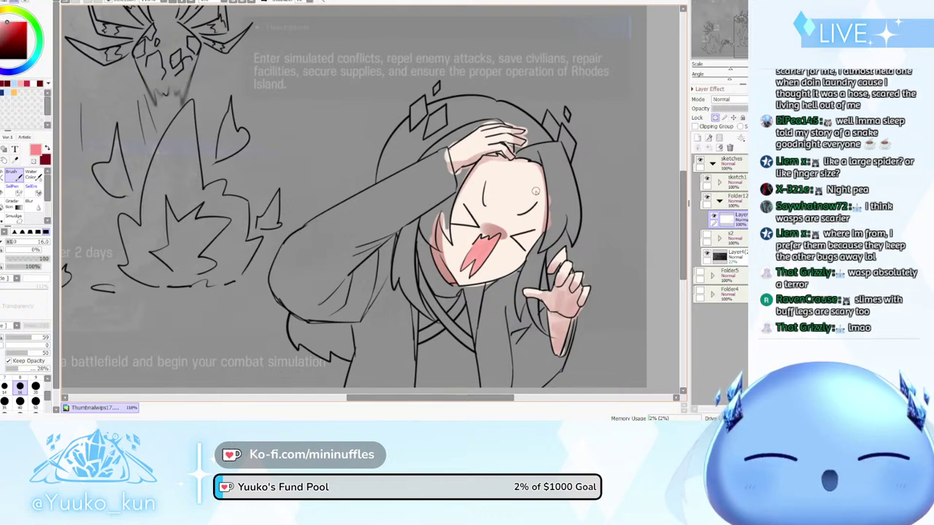
{"action": "scroll", "coordinate": [562, 215], "scroll_direction": "down", "scroll_amount": 5}
{"action": "scroll", "coordinate": [590, 220], "scroll_direction": "up", "scroll_amount": 4}
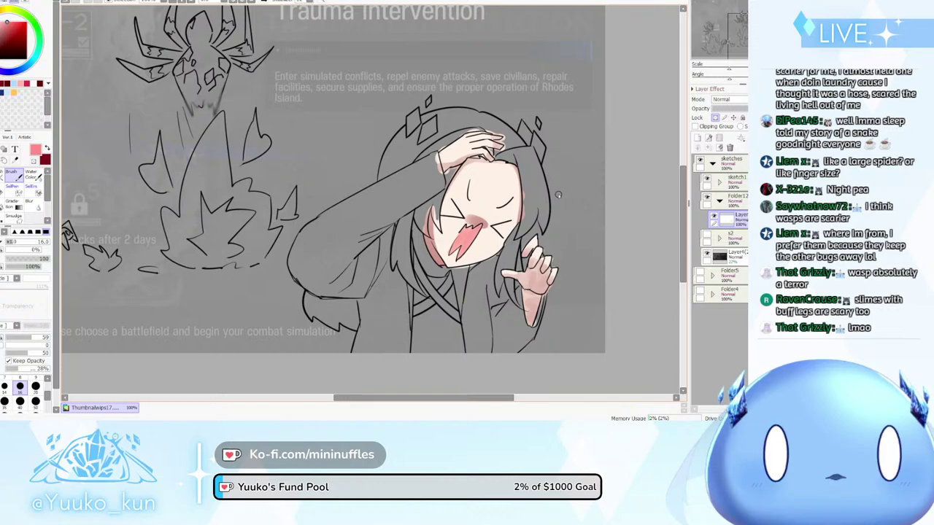
{"action": "scroll", "coordinate": [558, 195], "scroll_direction": "down", "scroll_amount": 2}
{"action": "scroll", "coordinate": [558, 195], "scroll_direction": "up", "scroll_amount": 3}
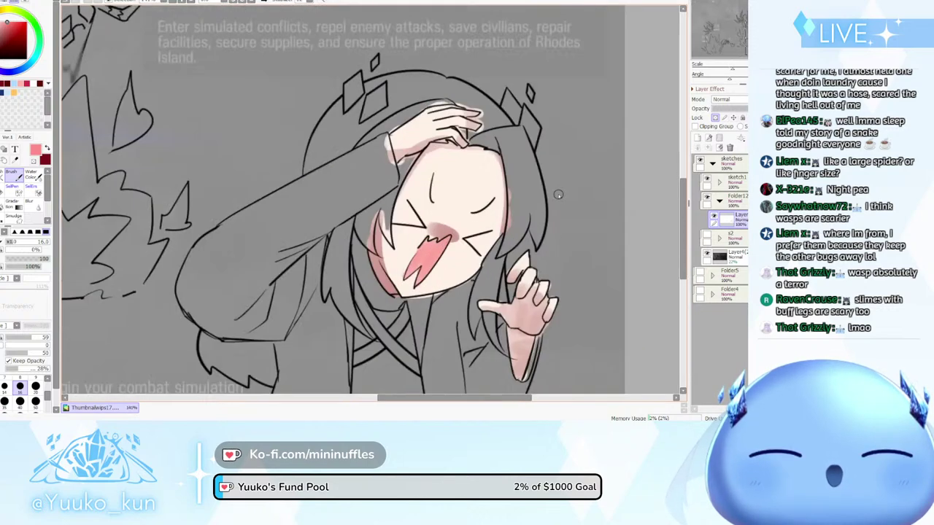
{"action": "scroll", "coordinate": [558, 195], "scroll_direction": "down", "scroll_amount": 3}
{"action": "scroll", "coordinate": [558, 195], "scroll_direction": "up", "scroll_amount": 2}
{"action": "scroll", "coordinate": [558, 195], "scroll_direction": "up", "scroll_amount": 1}
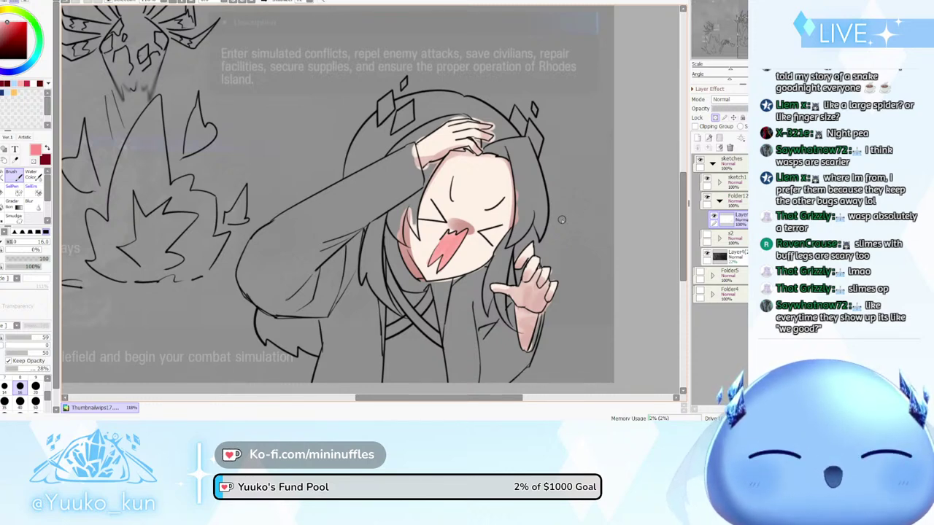
{"action": "scroll", "coordinate": [562, 220], "scroll_direction": "up", "scroll_amount": 1}
{"action": "scroll", "coordinate": [571, 203], "scroll_direction": "down", "scroll_amount": 5}
{"action": "scroll", "coordinate": [570, 205], "scroll_direction": "up", "scroll_amount": 2}
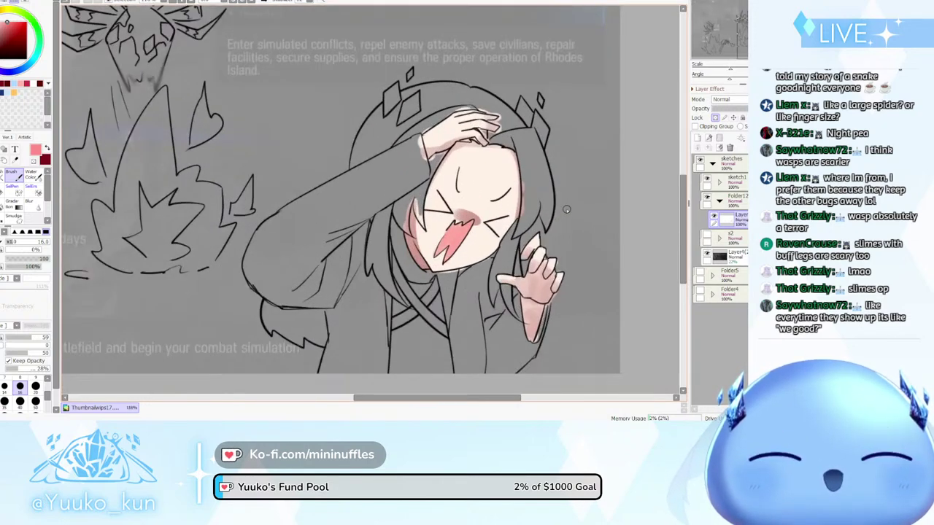
{"action": "scroll", "coordinate": [566, 209], "scroll_direction": "down", "scroll_amount": 1}
{"action": "scroll", "coordinate": [566, 209], "scroll_direction": "up", "scroll_amount": 2}
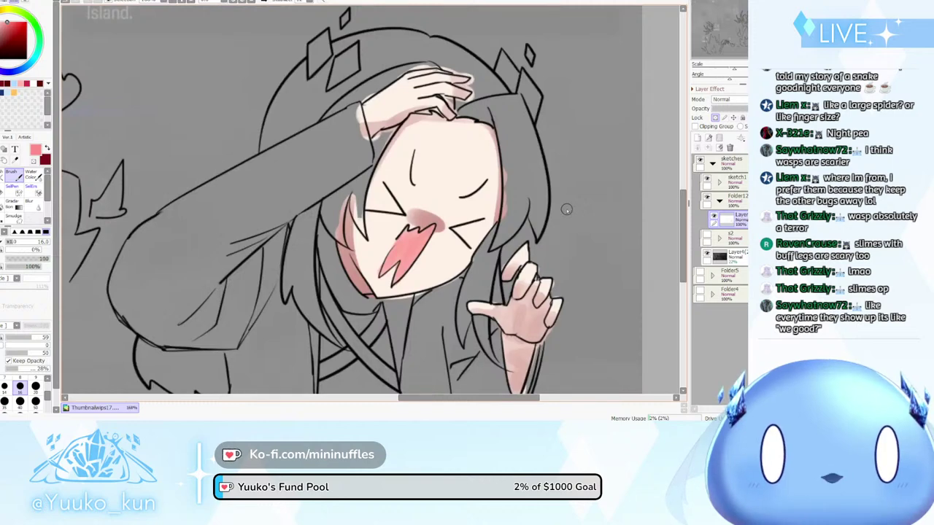
{"action": "scroll", "coordinate": [566, 209], "scroll_direction": "down", "scroll_amount": 2}
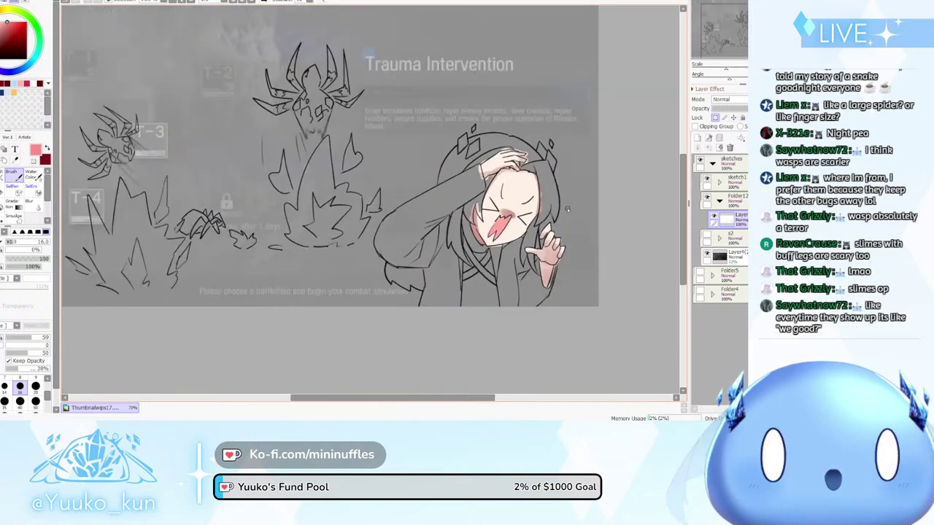
{"action": "scroll", "coordinate": [566, 209], "scroll_direction": "up", "scroll_amount": 2}
{"action": "scroll", "coordinate": [566, 210], "scroll_direction": "down", "scroll_amount": 1}
{"action": "scroll", "coordinate": [559, 217], "scroll_direction": "up", "scroll_amount": 1}
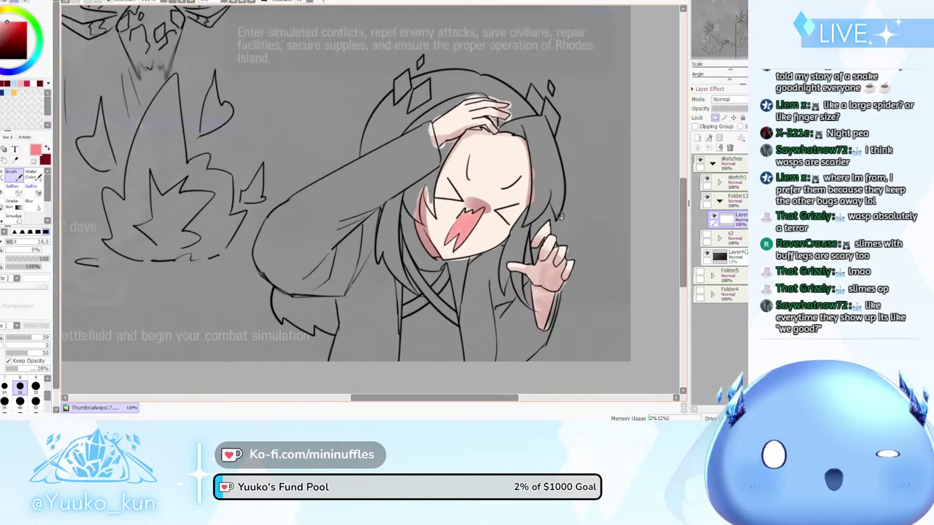
{"action": "scroll", "coordinate": [569, 206], "scroll_direction": "up", "scroll_amount": 1}
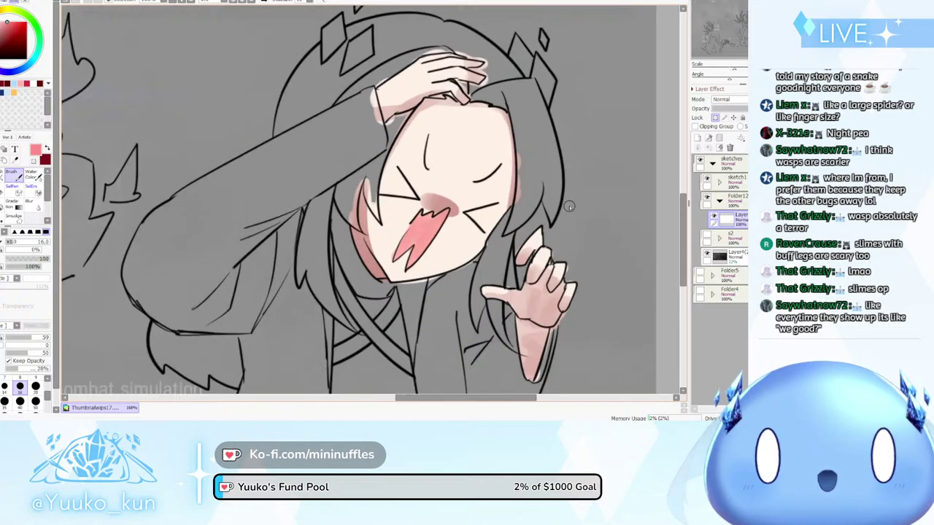
{"action": "scroll", "coordinate": [569, 206], "scroll_direction": "down", "scroll_amount": 2}
{"action": "scroll", "coordinate": [569, 206], "scroll_direction": "up", "scroll_amount": 1}
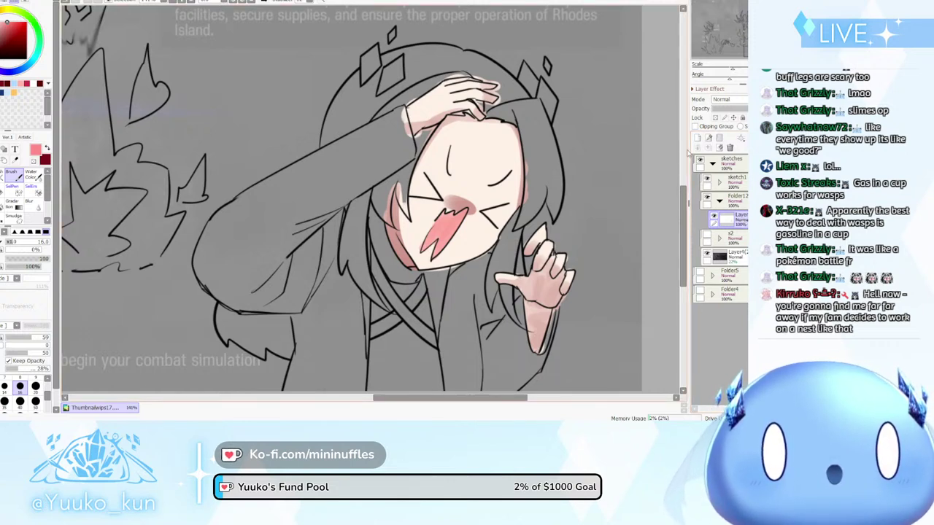
{"action": "key", "text": "ctrl+shift+n"}
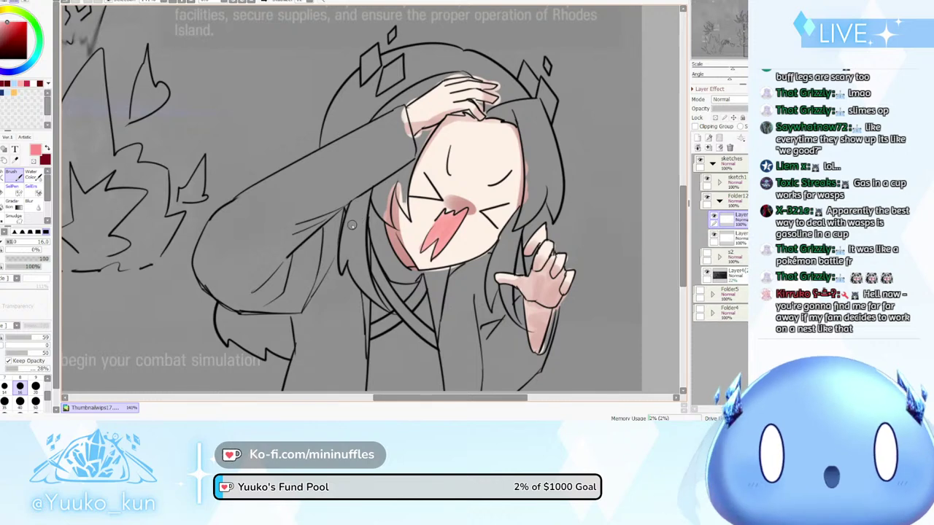
{"action": "key", "text": "ctrl+["}
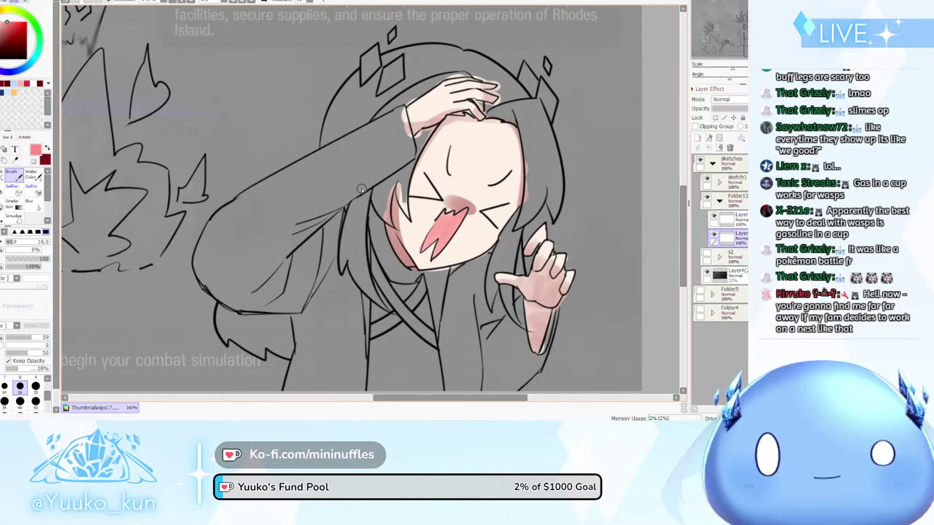
{"action": "scroll", "coordinate": [417, 184], "scroll_direction": "down", "scroll_amount": 3}
{"action": "scroll", "coordinate": [417, 184], "scroll_direction": "up", "scroll_amount": 2}
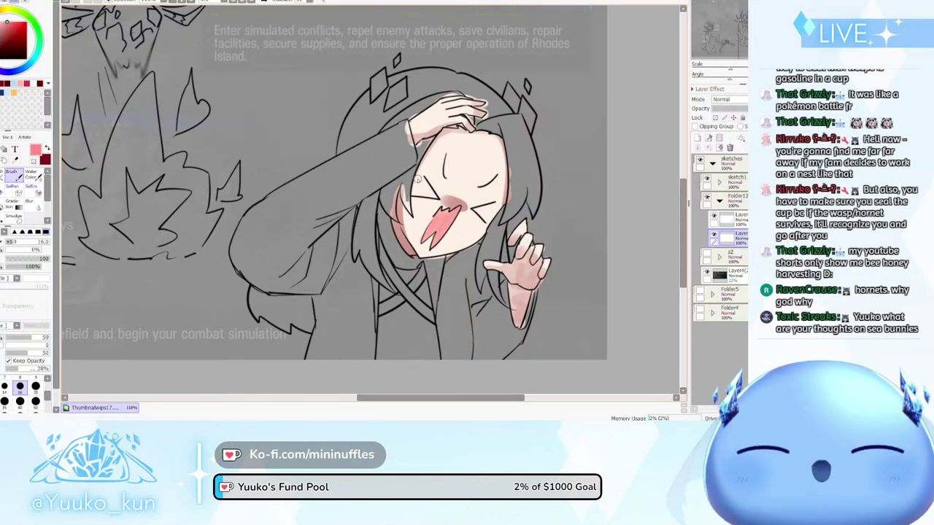
{"action": "left_click", "coordinate": [714, 235]}
{"action": "left_click", "coordinate": [713, 235]}
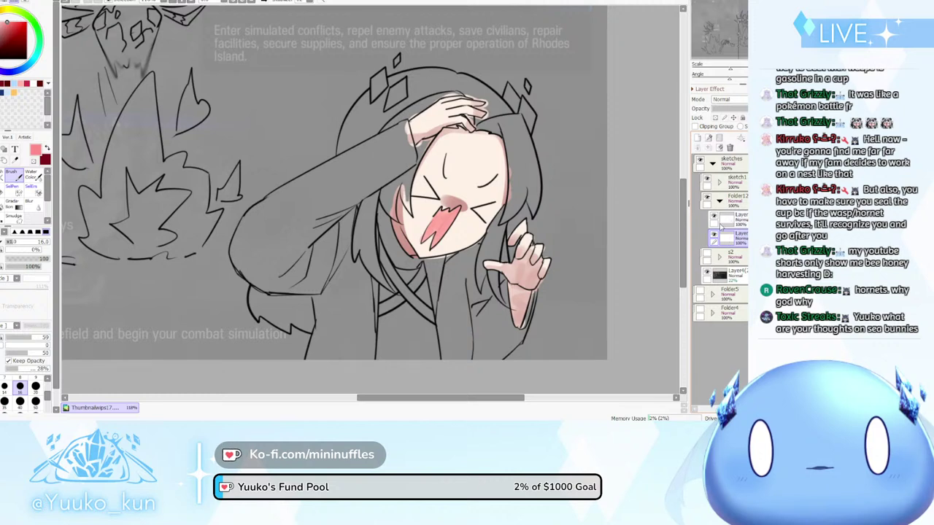
{"action": "left_click", "coordinate": [714, 216]}
{"action": "left_click", "coordinate": [714, 217]}
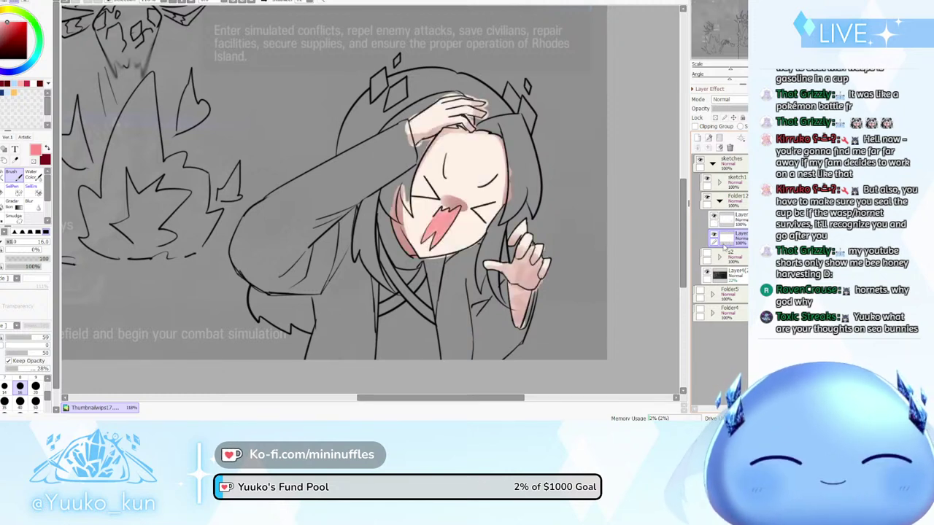
{"action": "left_click", "coordinate": [732, 217]}
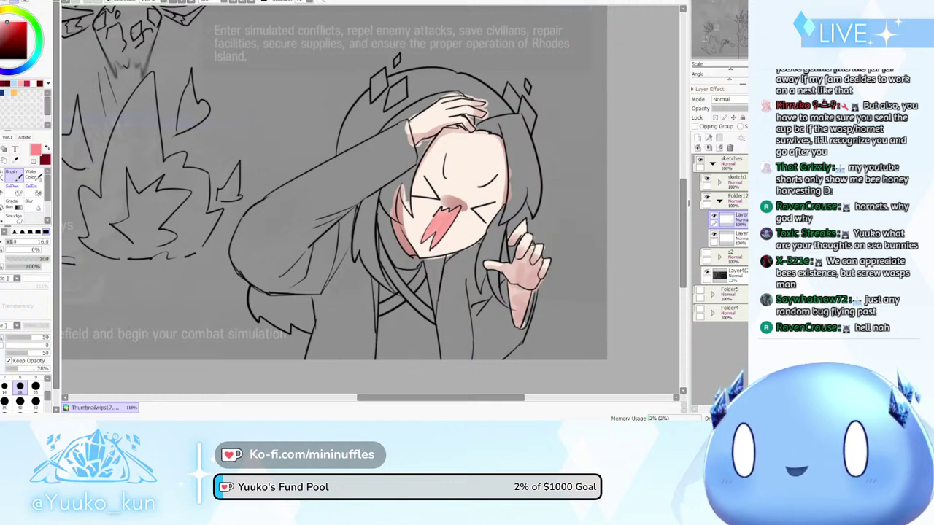
{"action": "scroll", "coordinate": [520, 191], "scroll_direction": "down", "scroll_amount": 1}
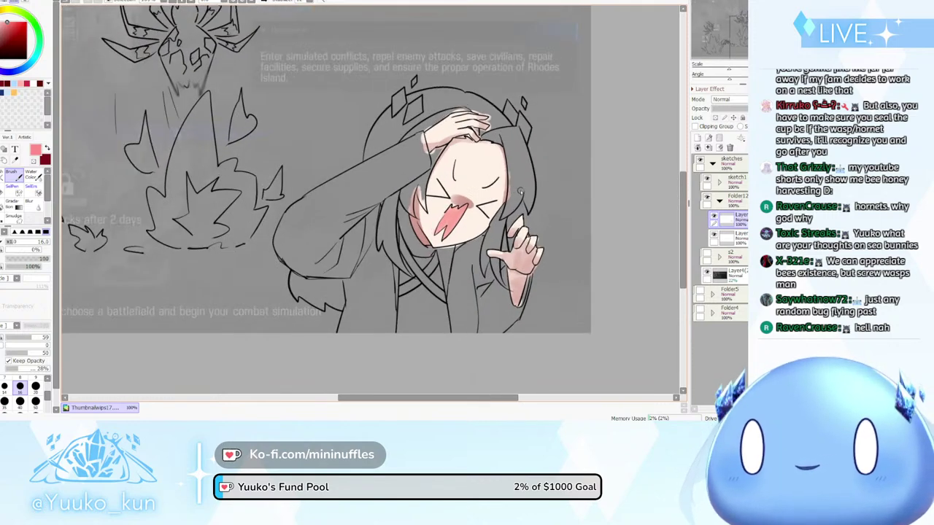
{"action": "scroll", "coordinate": [520, 191], "scroll_direction": "up", "scroll_amount": 1}
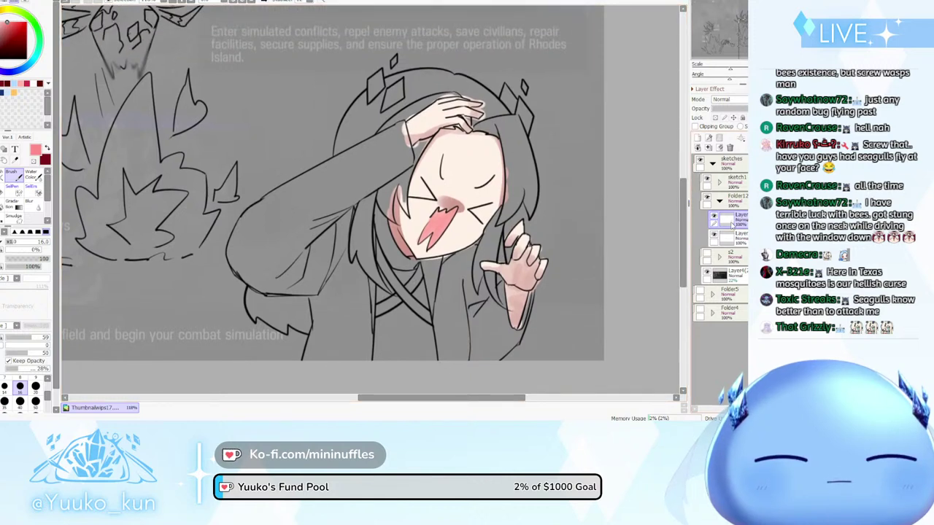
{"action": "left_click", "coordinate": [731, 244]}
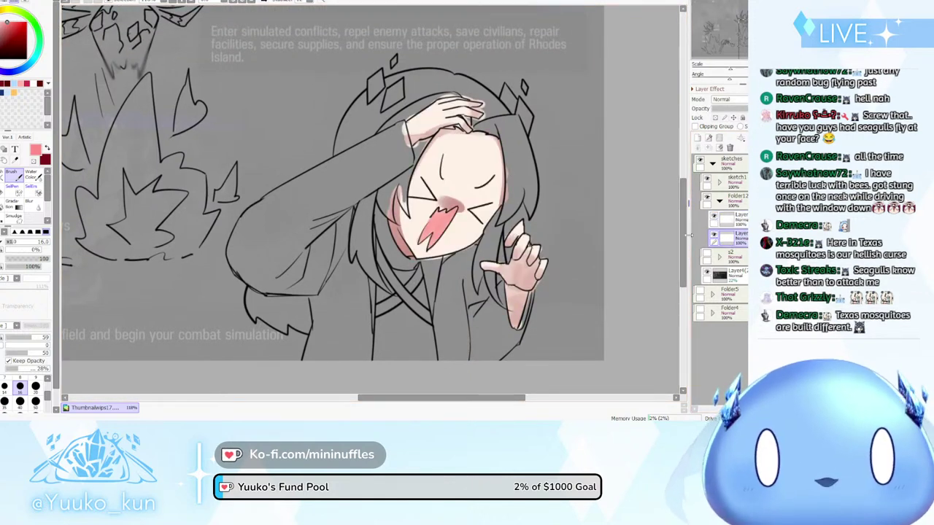
{"action": "left_click", "coordinate": [730, 219]}
{"action": "key", "text": "ctrl+e"}
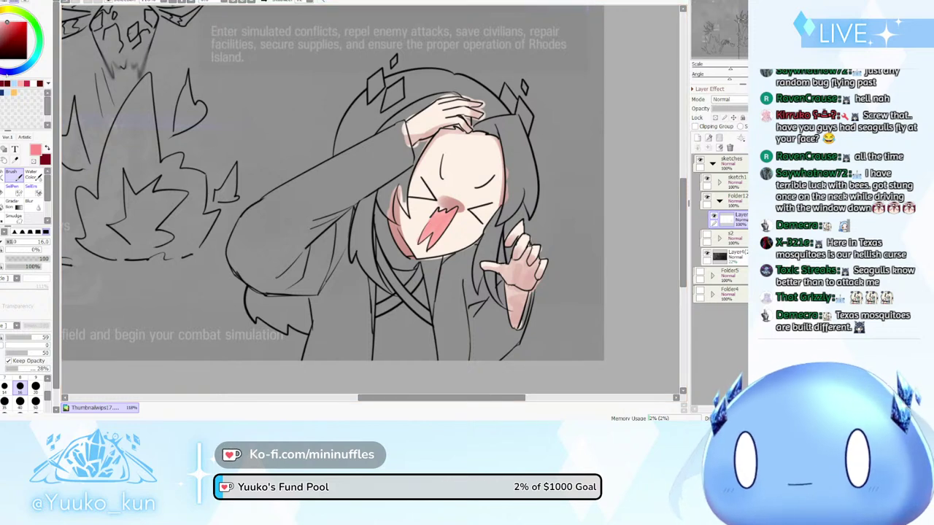
Choose light blue as the painting colour and compare the drawing with the skin colour layer hidden and shown
{"action": "key", "text": "x"}
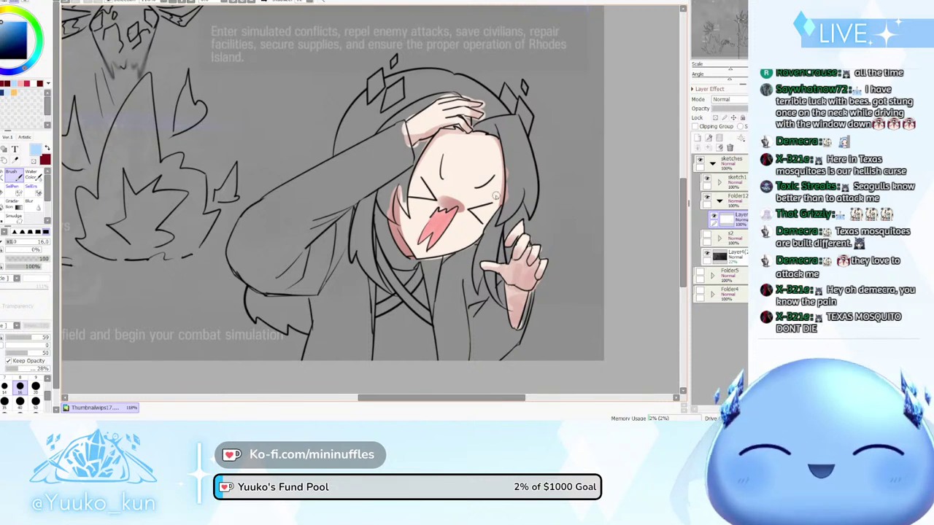
{"action": "left_click", "coordinate": [714, 218]}
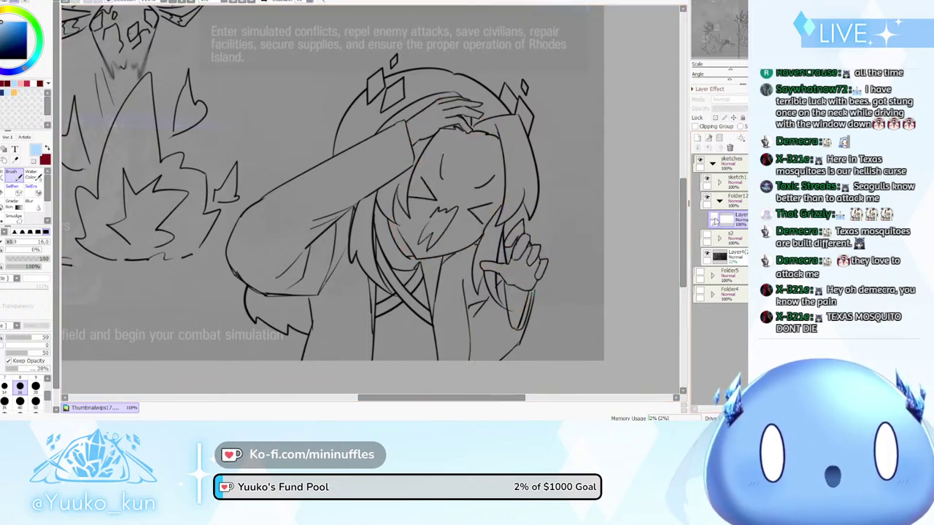
{"action": "left_click", "coordinate": [715, 217]}
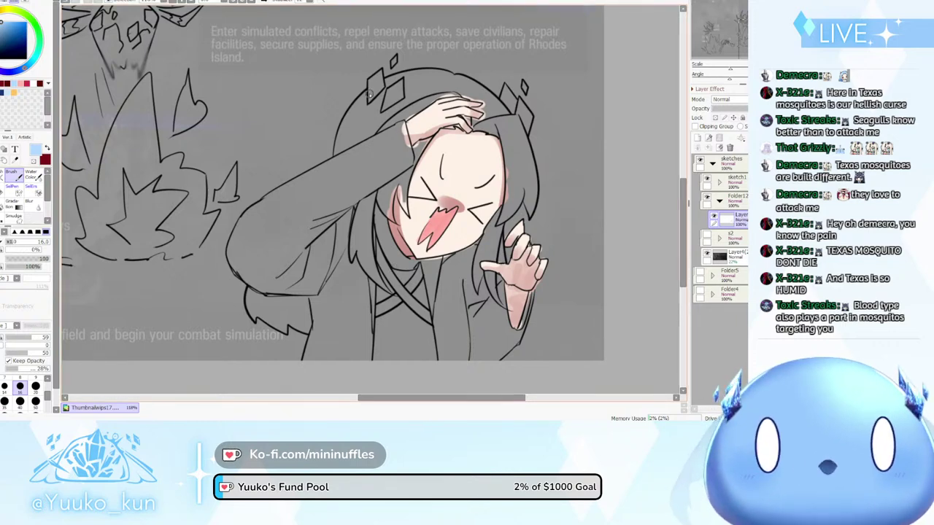
{"action": "left_click_drag", "start_coordinate": [369, 93], "coordinate": [340, 145]}
{"action": "key", "text": "ctrl+z"}
{"action": "key", "text": "ctrl+z"}
Fill the crown of the hair with light blue and paint the fringe and upper side hair around the face
{"action": "key", "text": "g"}
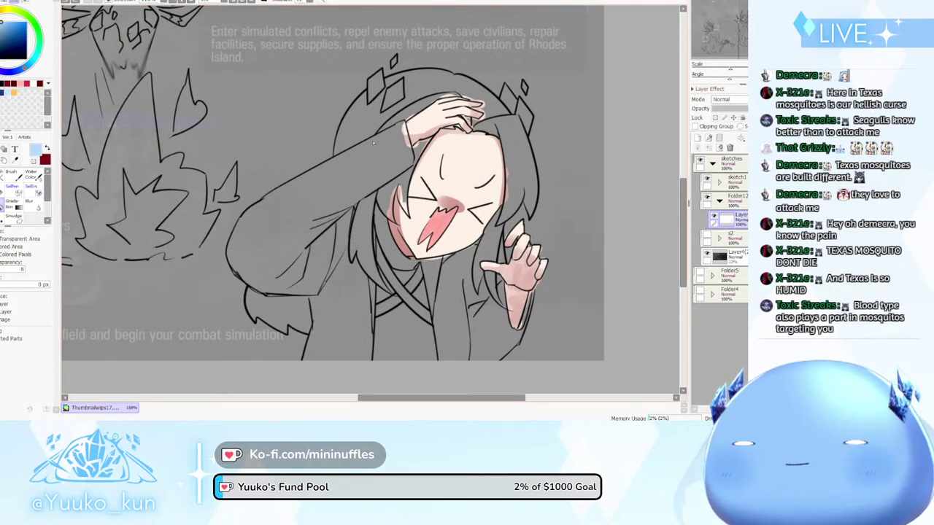
{"action": "left_click", "coordinate": [426, 106]}
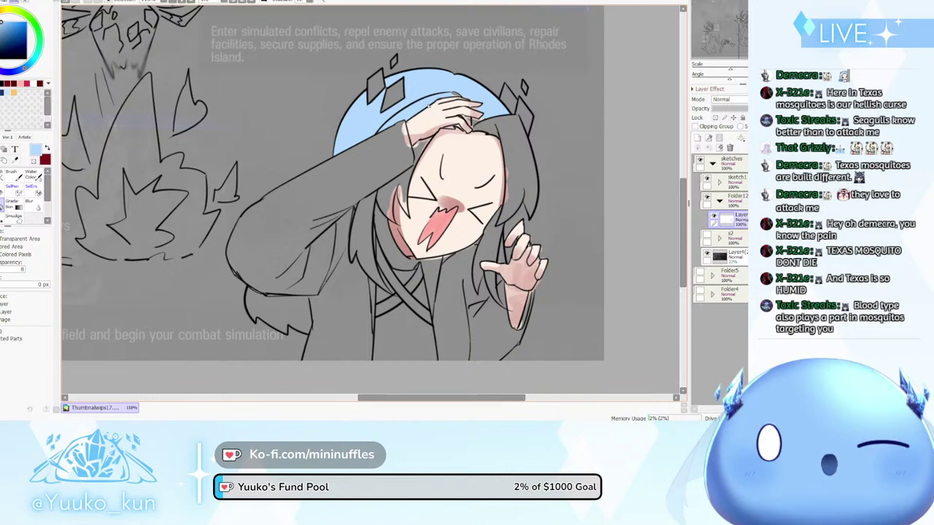
{"action": "key", "text": "b"}
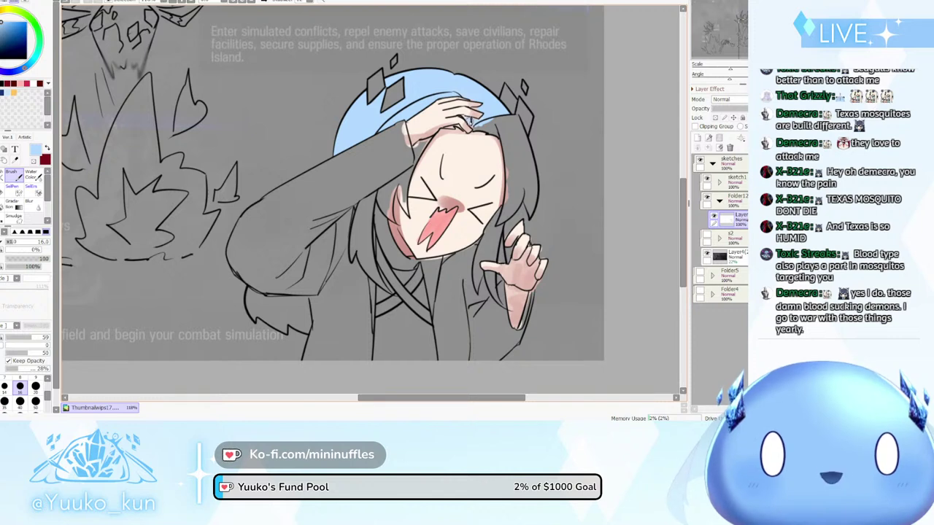
{"action": "mouse_move", "coordinate": [474, 126]}
{"action": "left_mouse_down"}
{"action": "mouse_move", "coordinate": [506, 141]}
{"action": "mouse_move", "coordinate": [490, 119]}
{"action": "mouse_move", "coordinate": [515, 132]}
{"action": "mouse_move", "coordinate": [519, 118]}
{"action": "mouse_move", "coordinate": [509, 118]}
{"action": "mouse_move", "coordinate": [518, 117]}
{"action": "mouse_move", "coordinate": [530, 185]}
{"action": "mouse_move", "coordinate": [517, 141]}
{"action": "mouse_move", "coordinate": [523, 170]}
{"action": "mouse_move", "coordinate": [509, 132]}
{"action": "mouse_move", "coordinate": [518, 174]}
{"action": "mouse_move", "coordinate": [500, 128]}
{"action": "mouse_move", "coordinate": [507, 209]}
{"action": "mouse_move", "coordinate": [522, 164]}
{"action": "mouse_move", "coordinate": [515, 154]}
{"action": "mouse_move", "coordinate": [506, 212]}
{"action": "mouse_move", "coordinate": [524, 176]}
{"action": "mouse_move", "coordinate": [499, 223]}
{"action": "left_mouse_up"}
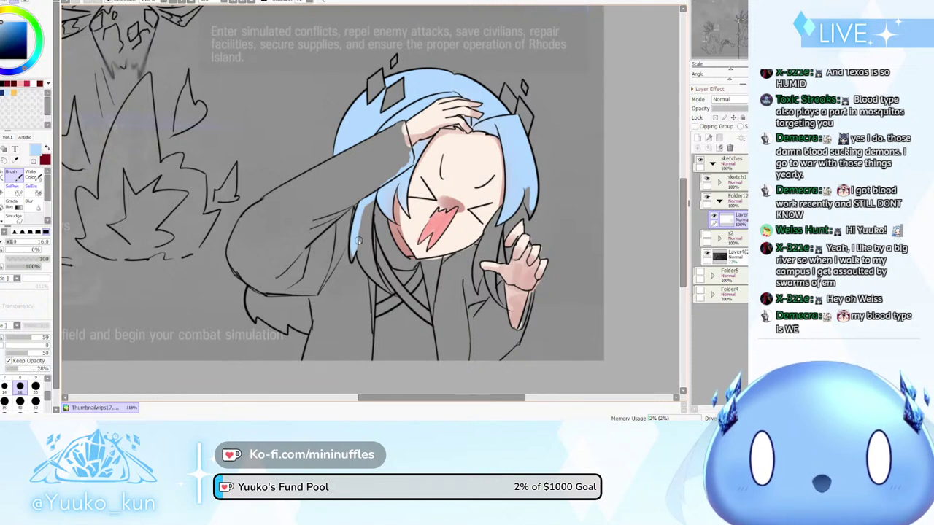
Paint the long hair locks on both sides of the face light blue down to their pointed tips
{"action": "left_click_drag", "start_coordinate": [372, 199], "coordinate": [367, 269]}
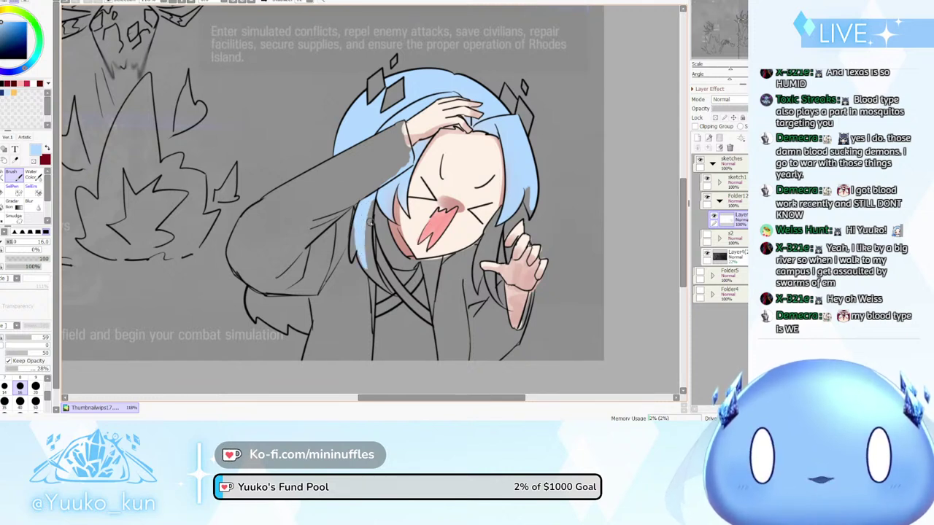
{"action": "key", "text": "ctrl+z"}
{"action": "left_click_drag", "start_coordinate": [372, 200], "coordinate": [378, 284]}
{"action": "key", "text": "ctrl+z"}
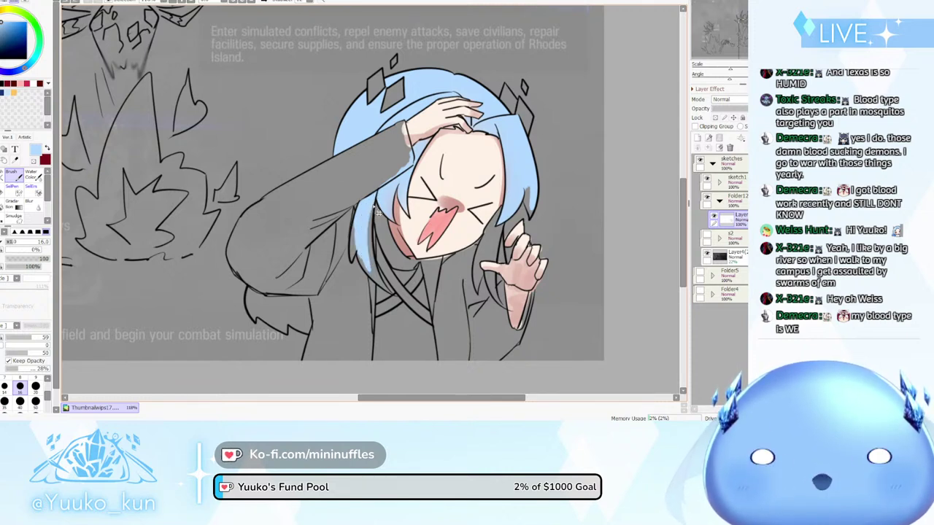
{"action": "left_click_drag", "start_coordinate": [372, 198], "coordinate": [379, 283]}
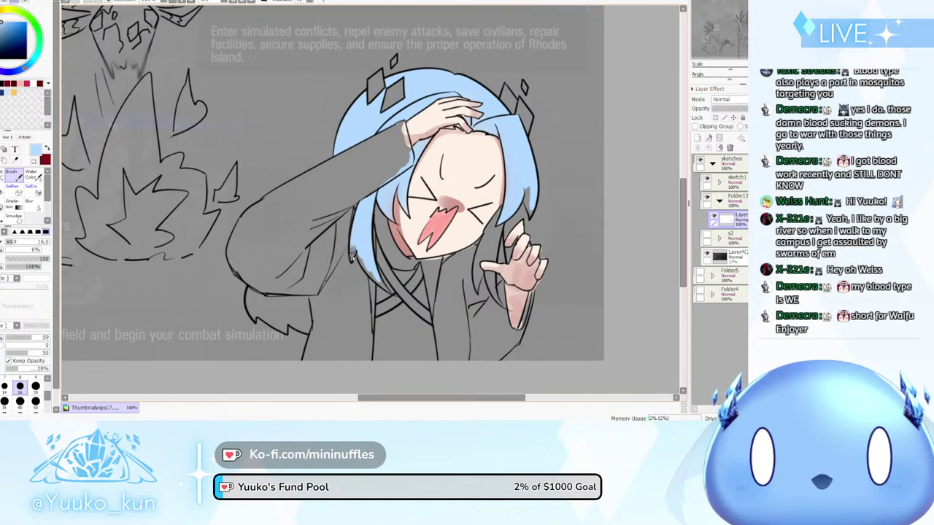
{"action": "left_click_drag", "start_coordinate": [358, 249], "coordinate": [395, 299]}
{"action": "key", "text": "ctrl+z"}
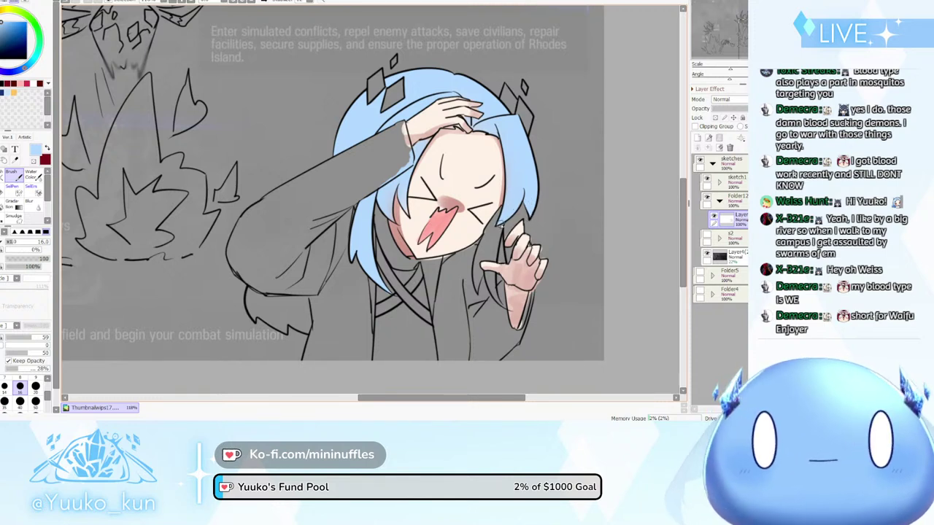
{"action": "key", "text": "ctrl+z"}
{"action": "mouse_move", "coordinate": [499, 220]}
{"action": "left_mouse_down"}
{"action": "mouse_move", "coordinate": [482, 254]}
{"action": "mouse_move", "coordinate": [493, 252]}
{"action": "left_mouse_up"}
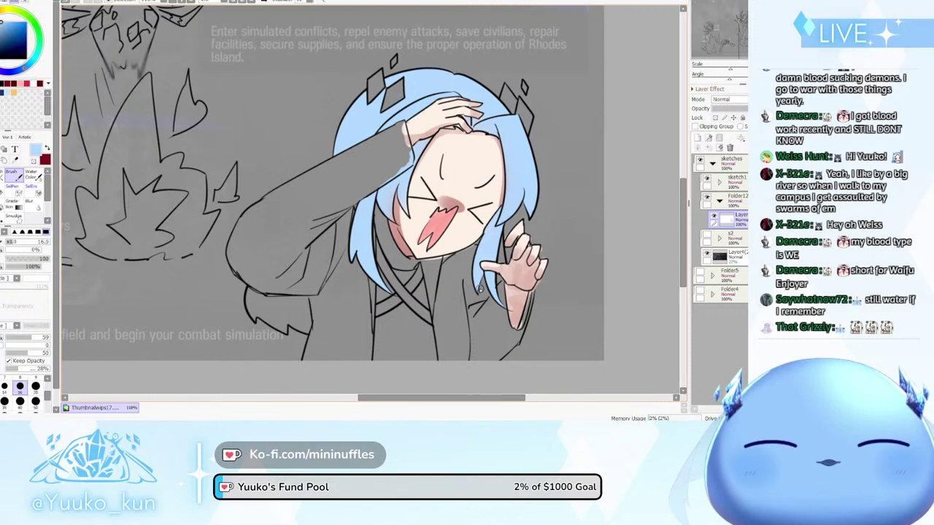
Close the gap in the hair section below the raised sleeve, fill it with light blue, and compare the colour layer hidden and shown
{"action": "key", "text": "g"}
{"action": "left_click", "coordinate": [306, 315]}
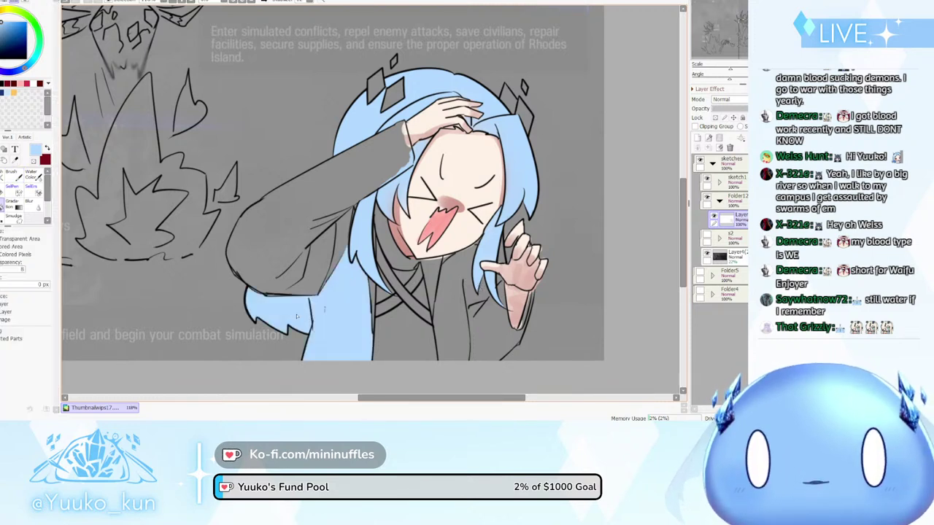
{"action": "key", "text": "ctrl+z"}
{"action": "key", "text": "b"}
{"action": "left_click_drag", "start_coordinate": [307, 298], "coordinate": [307, 310]}
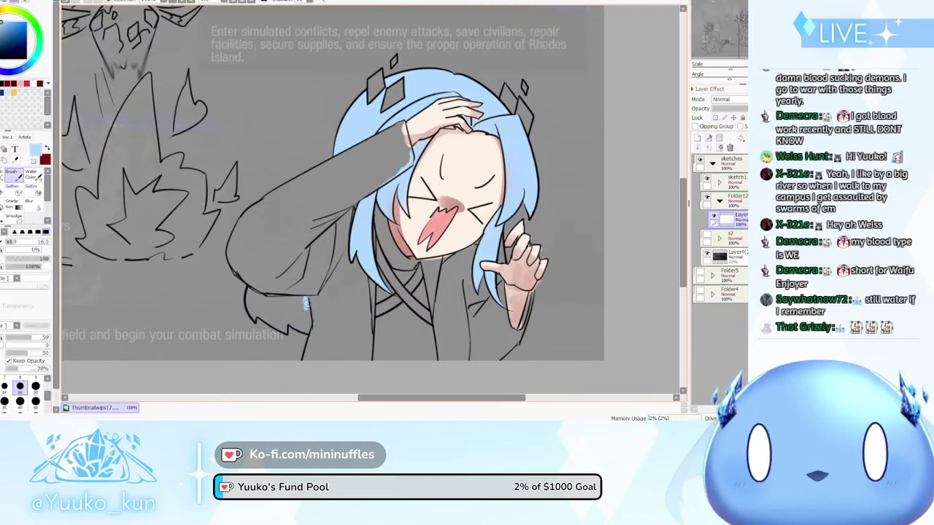
{"action": "key", "text": "w"}
{"action": "left_click", "coordinate": [299, 321]}
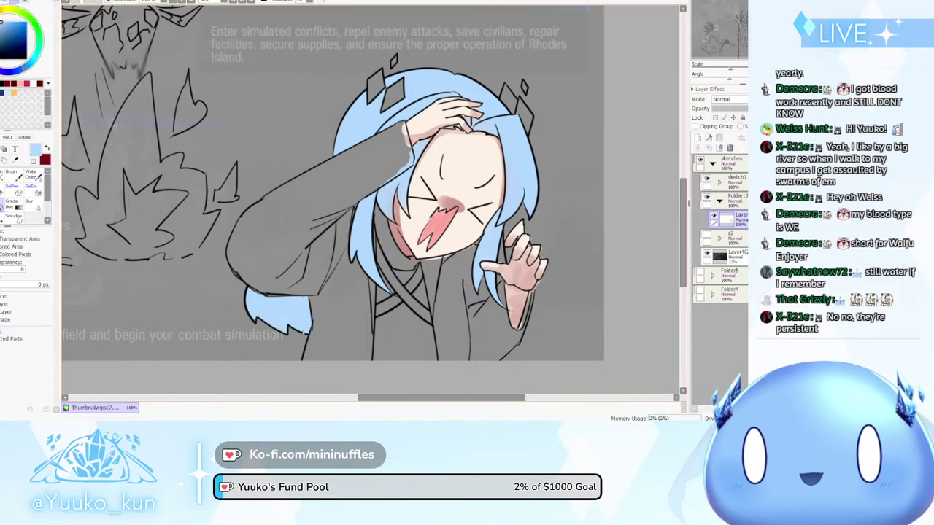
{"action": "key", "text": "b"}
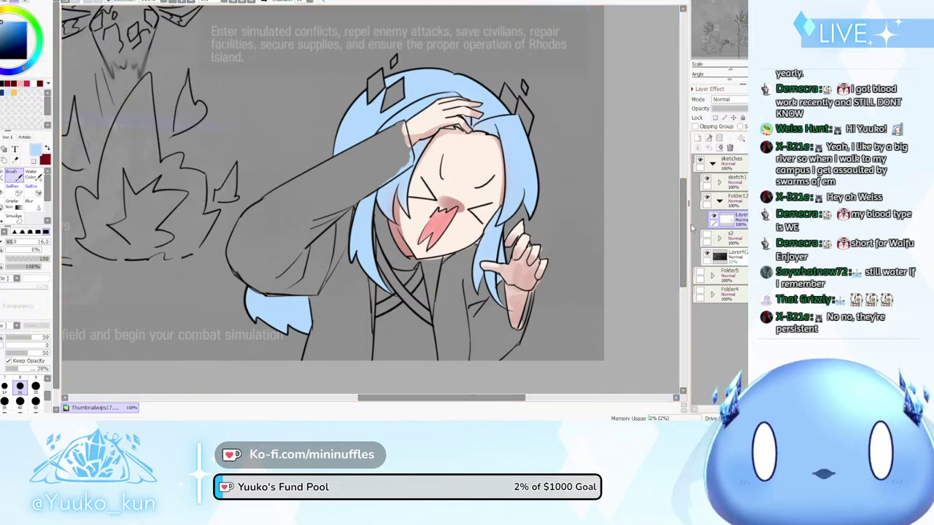
{"action": "left_click", "coordinate": [714, 216]}
{"action": "left_click", "coordinate": [714, 216]}
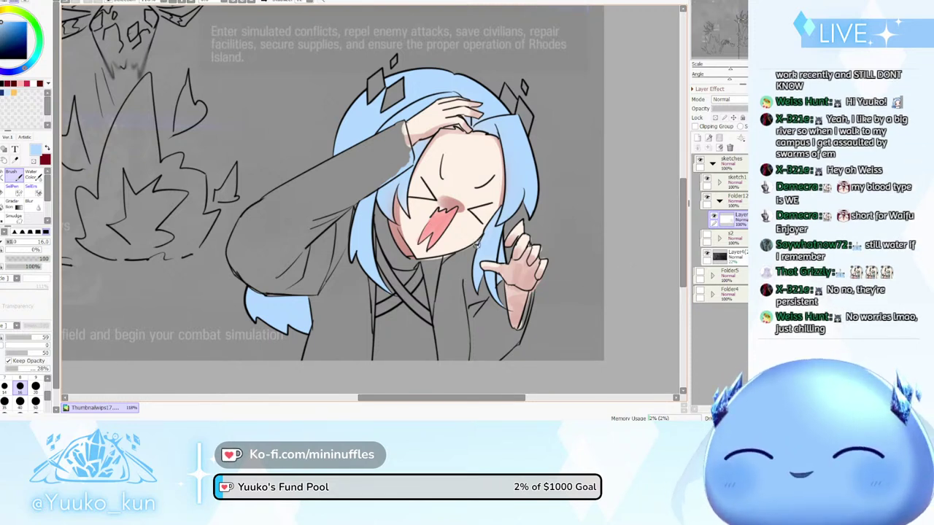
Choose dark slate grey and paint the collar around the neck and the strap crossing down the chest
{"action": "right_click", "coordinate": [291, 160]}
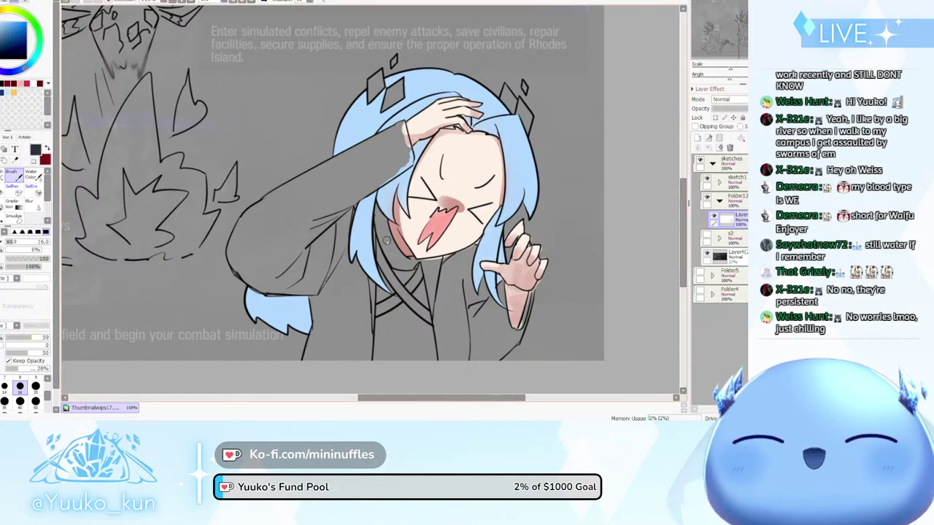
{"action": "mouse_move", "coordinate": [379, 219]}
{"action": "left_mouse_down"}
{"action": "mouse_move", "coordinate": [392, 258]}
{"action": "mouse_move", "coordinate": [377, 210]}
{"action": "left_mouse_up"}
{"action": "key", "text": "ctrl+z"}
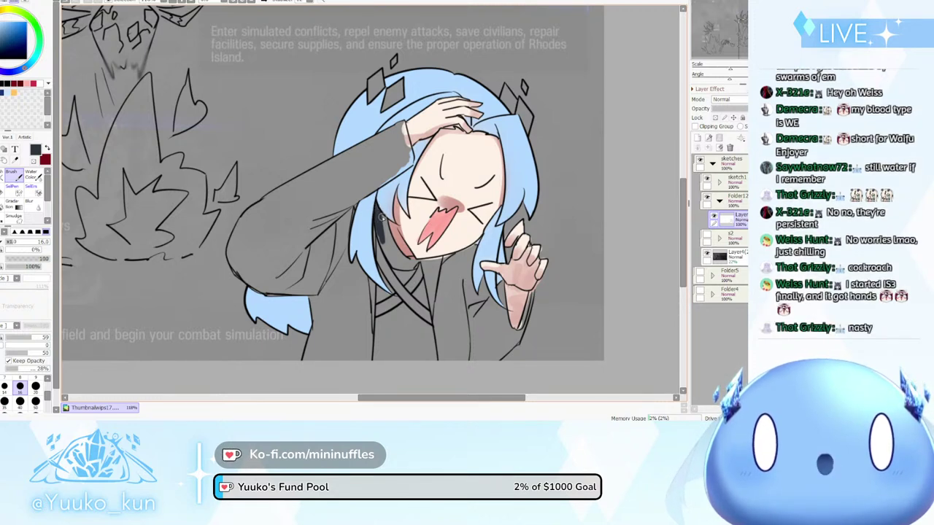
{"action": "mouse_move", "coordinate": [387, 235]}
{"action": "left_mouse_down"}
{"action": "mouse_move", "coordinate": [404, 264]}
{"action": "mouse_move", "coordinate": [378, 217]}
{"action": "mouse_move", "coordinate": [399, 264]}
{"action": "left_mouse_up"}
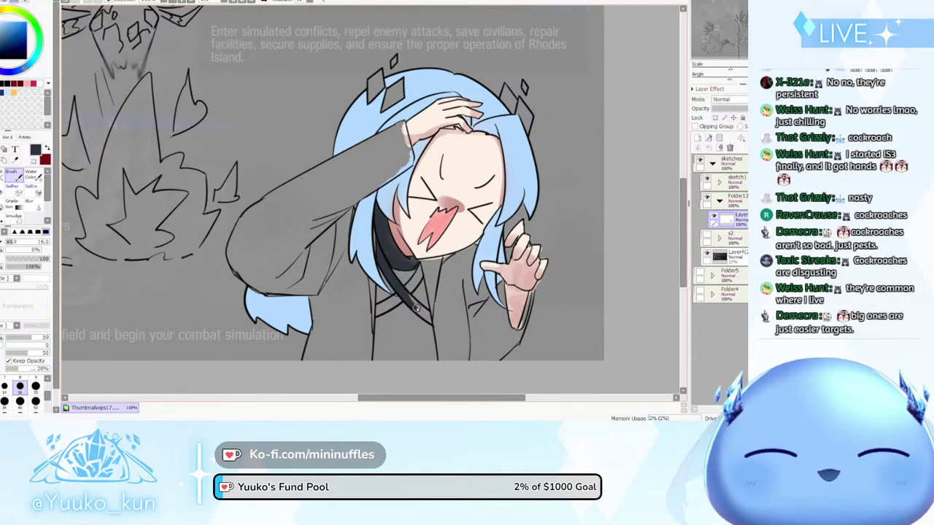
{"action": "left_click_drag", "start_coordinate": [407, 298], "coordinate": [431, 325]}
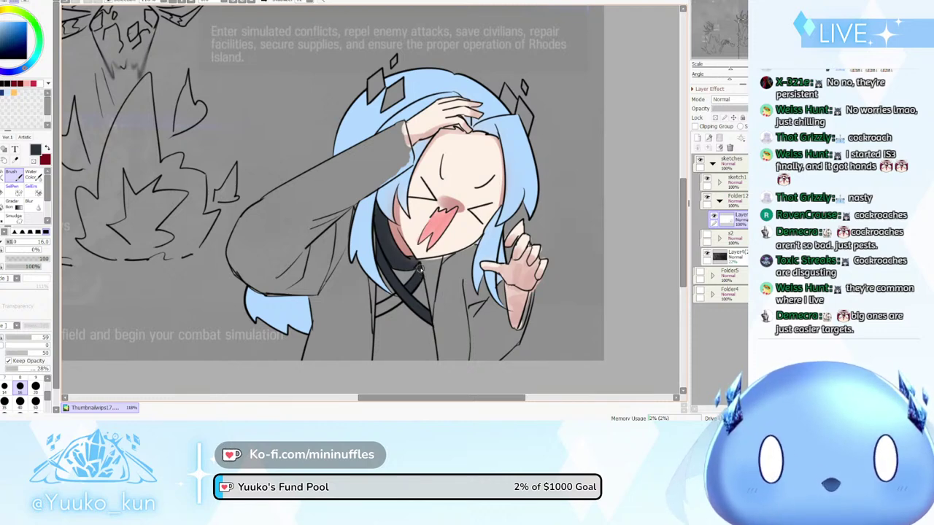
Paint the second crossing chest strap dark slate grey
{"action": "scroll", "coordinate": [394, 295], "scroll_direction": "down", "scroll_amount": 1}
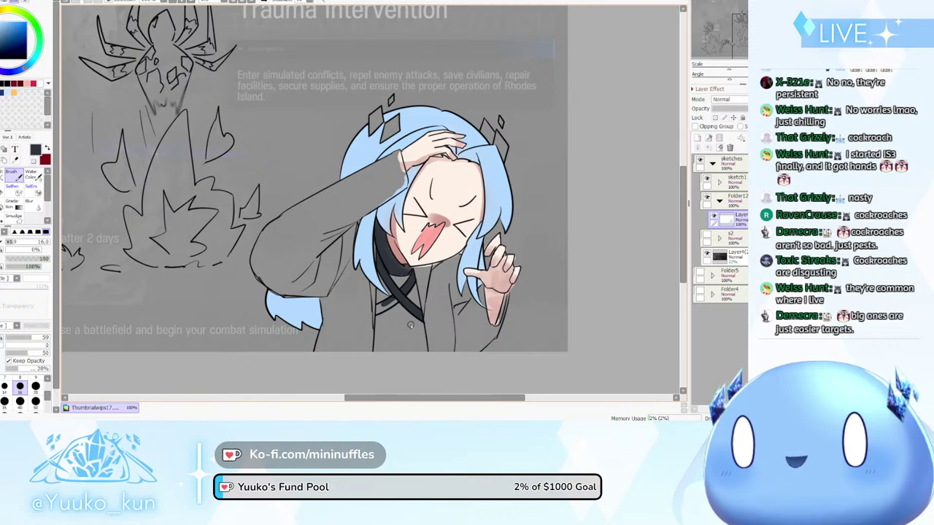
{"action": "scroll", "coordinate": [420, 353], "scroll_direction": "up", "scroll_amount": 2}
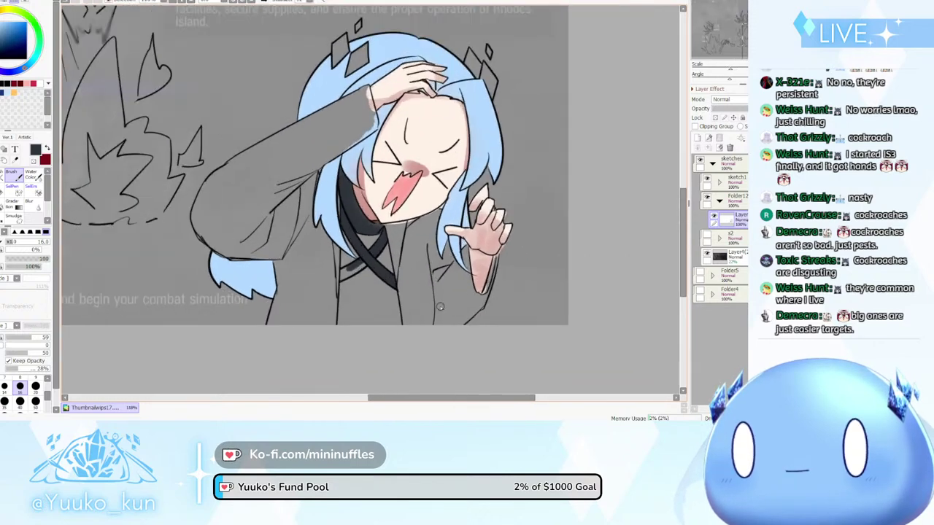
{"action": "scroll", "coordinate": [428, 303], "scroll_direction": "up", "scroll_amount": 3}
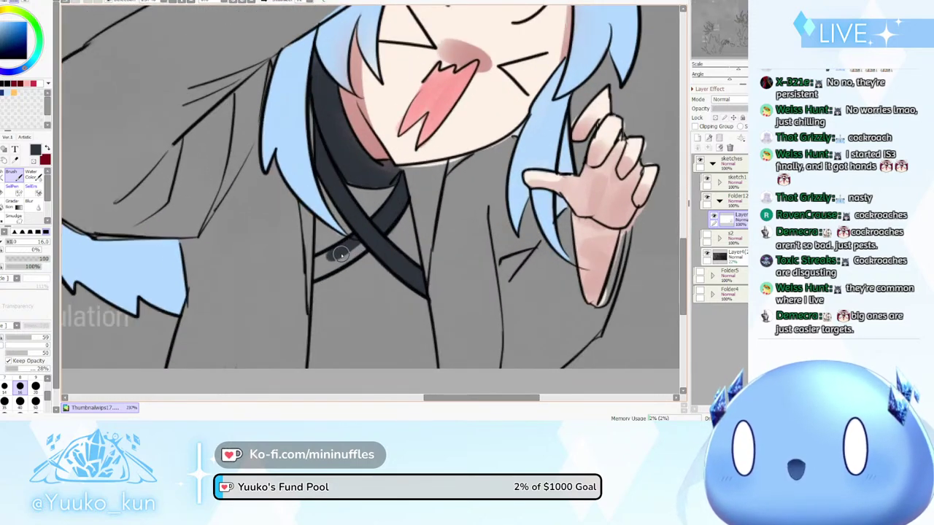
{"action": "mouse_move", "coordinate": [357, 239]}
{"action": "left_mouse_down"}
{"action": "mouse_move", "coordinate": [380, 234]}
{"action": "mouse_move", "coordinate": [304, 270]}
{"action": "mouse_move", "coordinate": [337, 259]}
{"action": "mouse_move", "coordinate": [317, 266]}
{"action": "mouse_move", "coordinate": [309, 296]}
{"action": "mouse_move", "coordinate": [291, 265]}
{"action": "mouse_move", "coordinate": [303, 265]}
{"action": "mouse_move", "coordinate": [306, 285]}
{"action": "mouse_move", "coordinate": [310, 263]}
{"action": "left_mouse_up"}
{"action": "scroll", "coordinate": [326, 267], "scroll_direction": "down", "scroll_amount": 2}
{"action": "key", "text": "e"}
{"action": "key", "text": "b"}
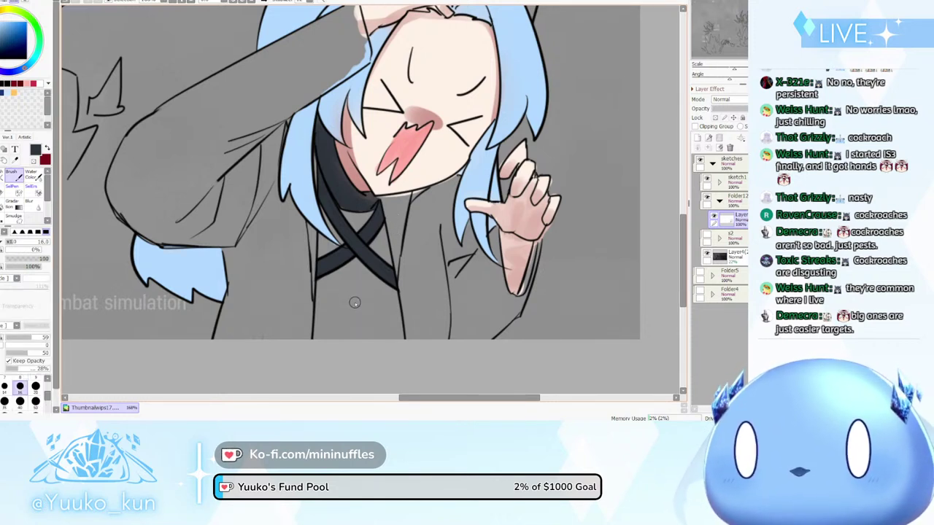
Paint the dark clothing panel beneath the chin, starting on a new layer under the face colours and merging the two colour layers
{"action": "key", "text": "ctrl+shift+n"}
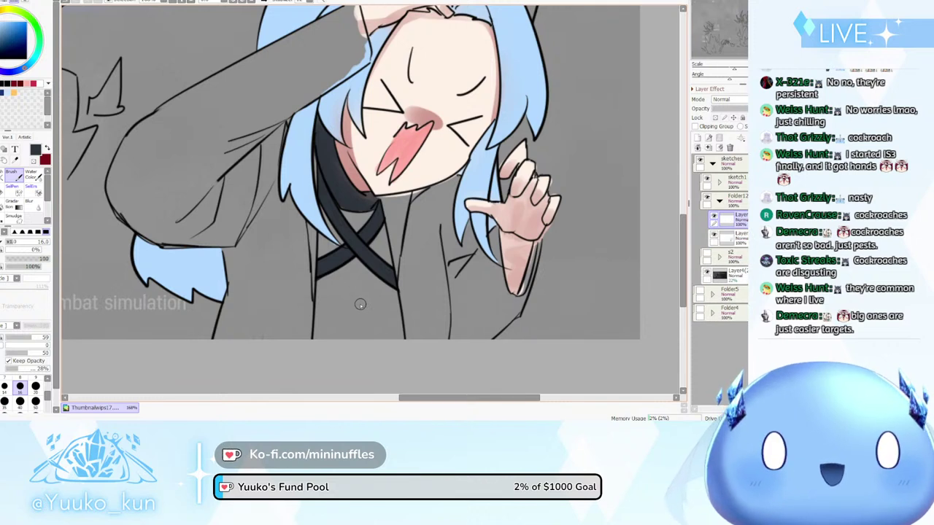
{"action": "key", "text": "ctrl+["}
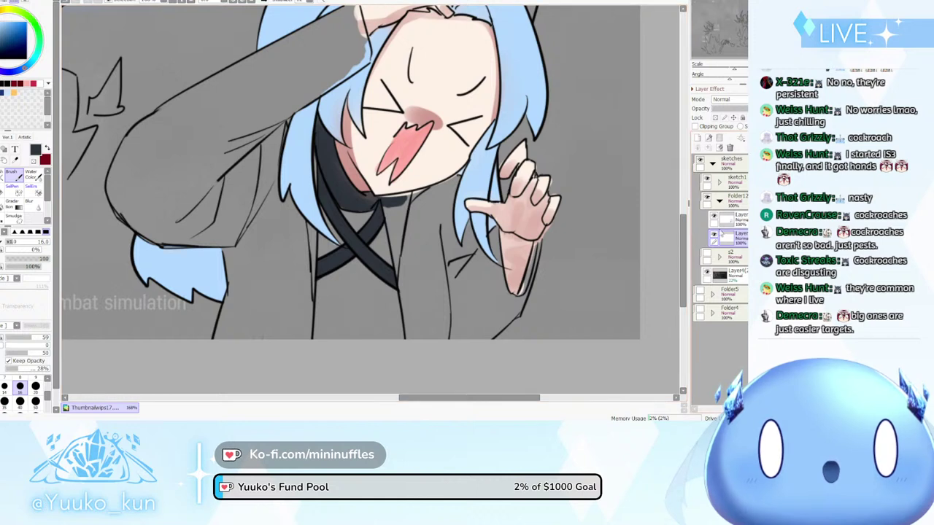
{"action": "left_click", "coordinate": [742, 222]}
{"action": "key", "text": "ctrl+e"}
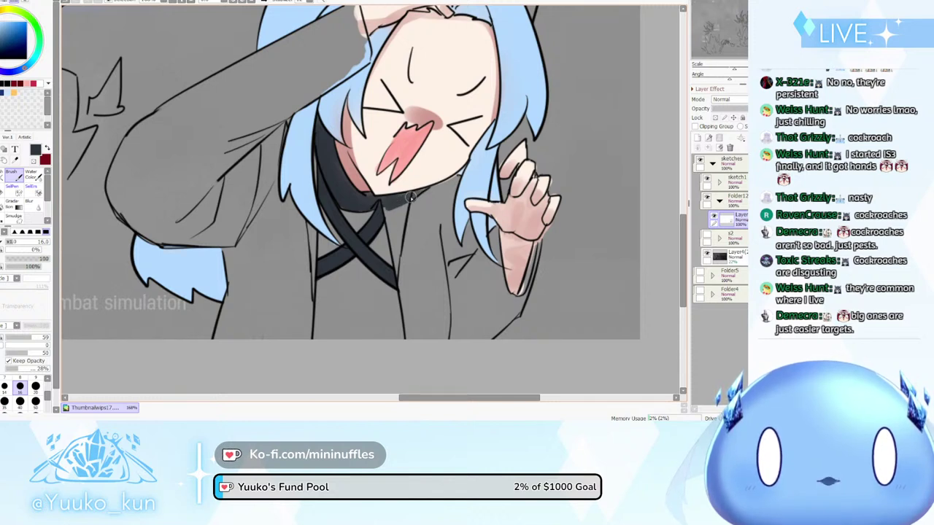
{"action": "mouse_move", "coordinate": [411, 196]}
{"action": "left_mouse_down"}
{"action": "mouse_move", "coordinate": [390, 207]}
{"action": "mouse_move", "coordinate": [397, 251]}
{"action": "mouse_move", "coordinate": [405, 202]}
{"action": "left_mouse_up"}
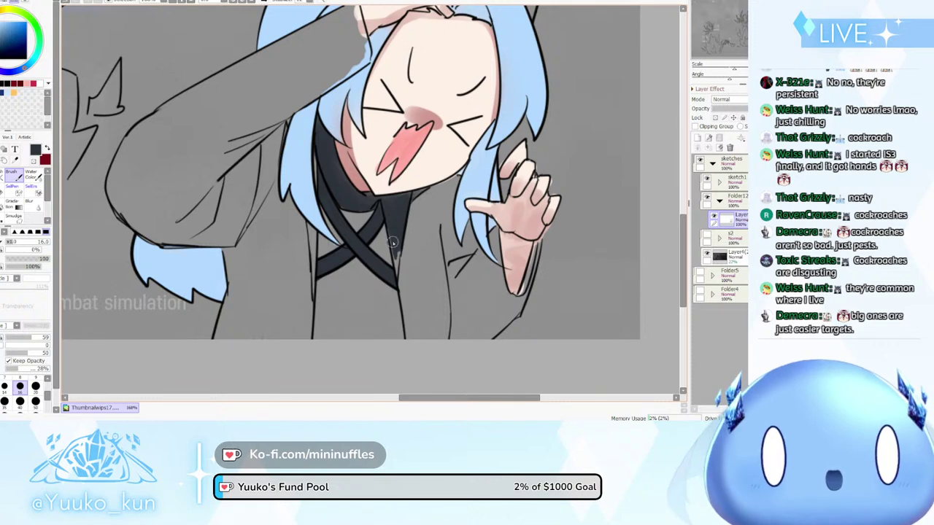
{"action": "mouse_move", "coordinate": [392, 242]}
{"action": "left_mouse_down"}
{"action": "mouse_move", "coordinate": [395, 271]}
{"action": "mouse_move", "coordinate": [399, 219]}
{"action": "mouse_move", "coordinate": [396, 281]}
{"action": "left_mouse_up"}
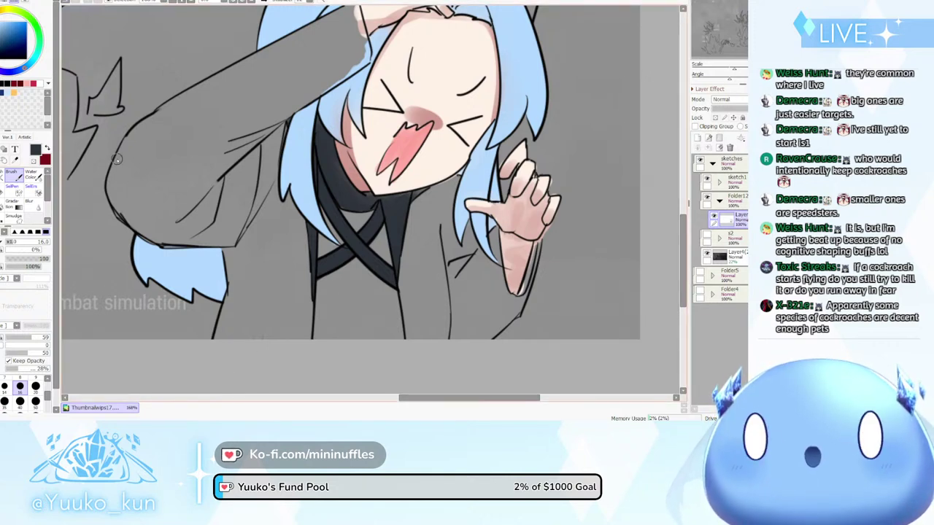
Choose a light turquoise and paint the narrow strip of the raised sleeve beside the hair down to the sleeve's lower edge
{"action": "left_click", "coordinate": [39, 49]}
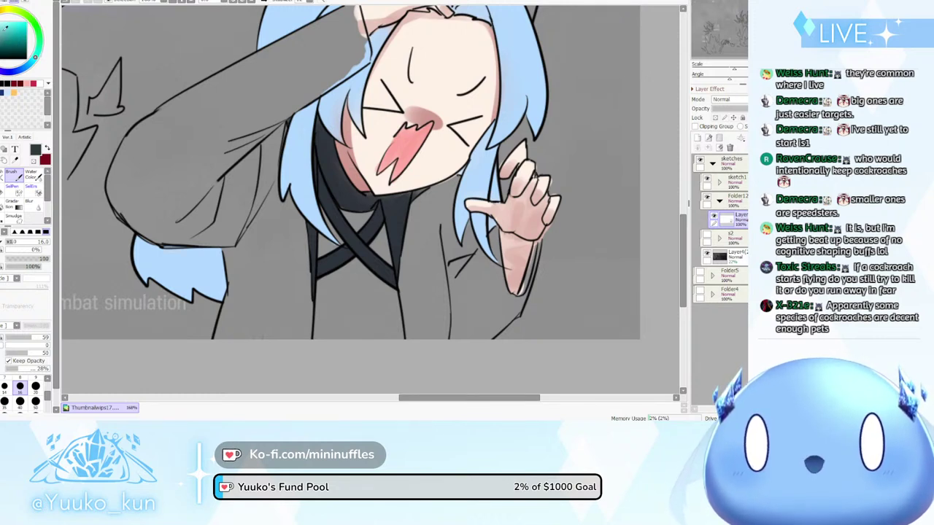
{"action": "left_click", "coordinate": [7, 28]}
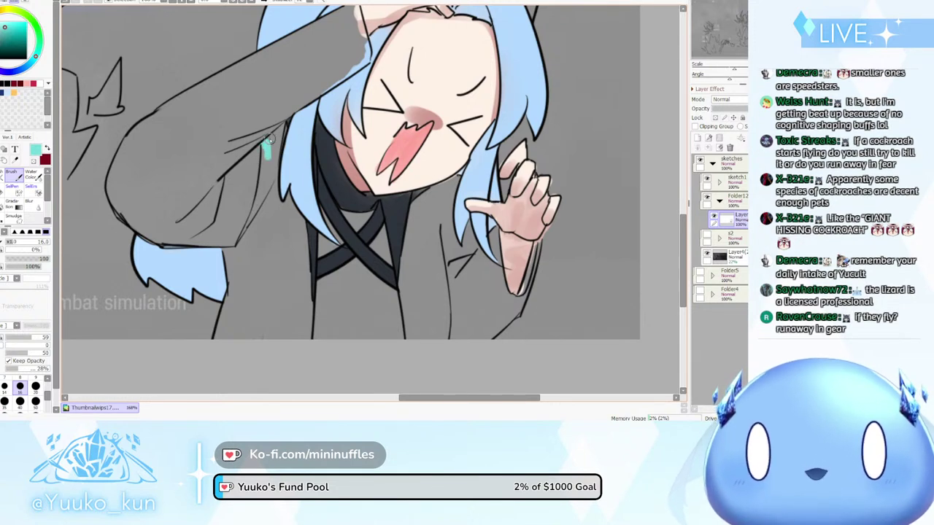
{"action": "left_click_drag", "start_coordinate": [283, 125], "coordinate": [272, 157]}
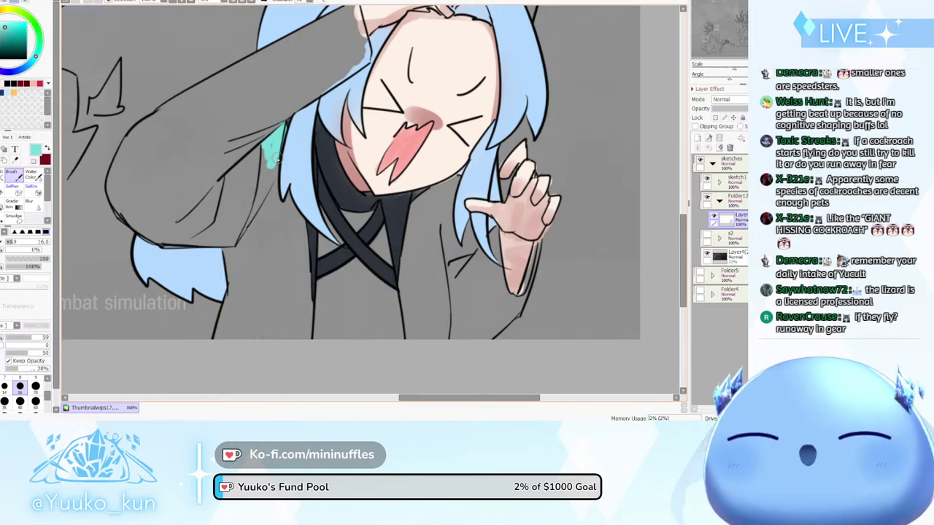
{"action": "mouse_move", "coordinate": [270, 155]}
{"action": "left_mouse_down"}
{"action": "mouse_move", "coordinate": [263, 185]}
{"action": "mouse_move", "coordinate": [277, 155]}
{"action": "mouse_move", "coordinate": [256, 207]}
{"action": "mouse_move", "coordinate": [273, 171]}
{"action": "mouse_move", "coordinate": [255, 201]}
{"action": "mouse_move", "coordinate": [264, 165]}
{"action": "mouse_move", "coordinate": [247, 212]}
{"action": "mouse_move", "coordinate": [268, 188]}
{"action": "mouse_move", "coordinate": [254, 215]}
{"action": "mouse_move", "coordinate": [269, 199]}
{"action": "mouse_move", "coordinate": [250, 230]}
{"action": "mouse_move", "coordinate": [263, 193]}
{"action": "mouse_move", "coordinate": [234, 246]}
{"action": "left_mouse_up"}
{"action": "key", "text": "ctrl+z"}
{"action": "left_click_drag", "start_coordinate": [265, 194], "coordinate": [234, 245]}
{"action": "key", "text": "ctrl+z"}
{"action": "key", "text": "s"}
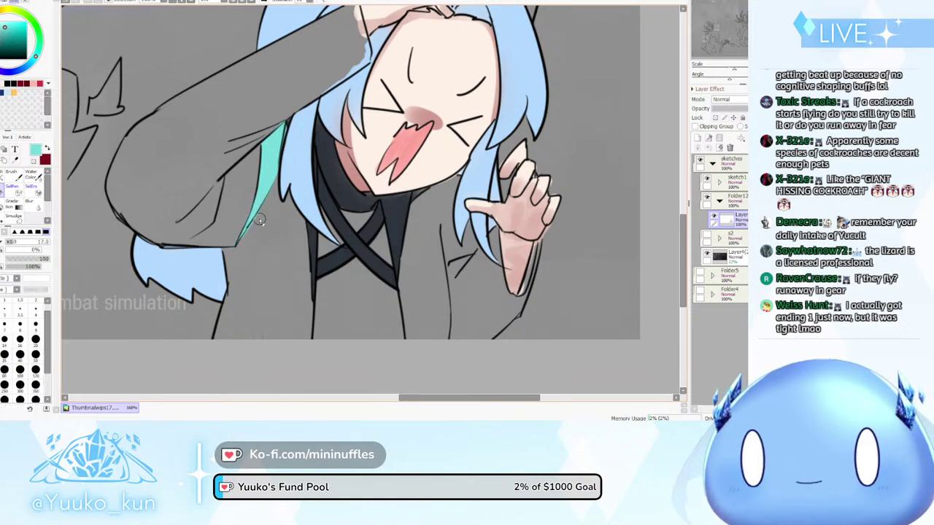
Refine the jacket line art beside the neck on a sketch1 layer, using the eraser at size 2 and a black brush
{"action": "left_click", "coordinate": [12, 244]}
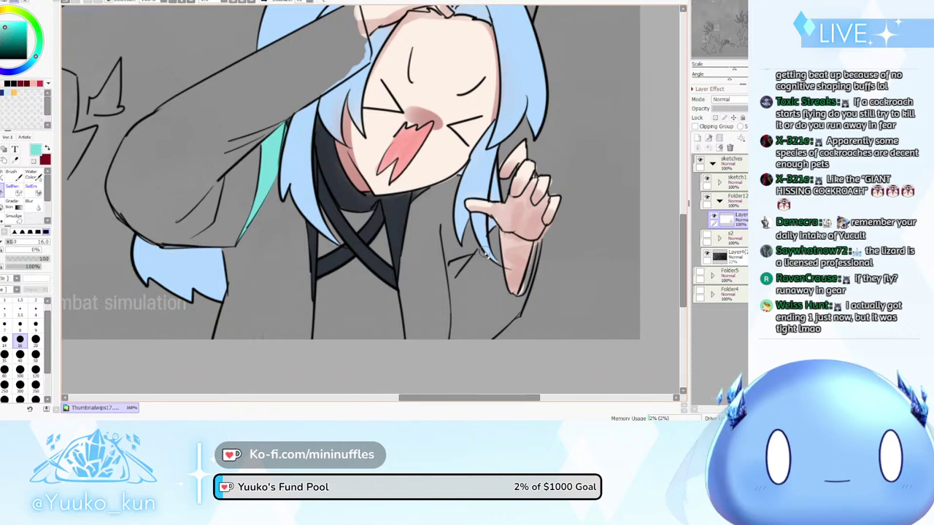
{"action": "left_click", "coordinate": [720, 183]}
{"action": "left_click", "coordinate": [728, 219]}
{"action": "key", "text": "x"}
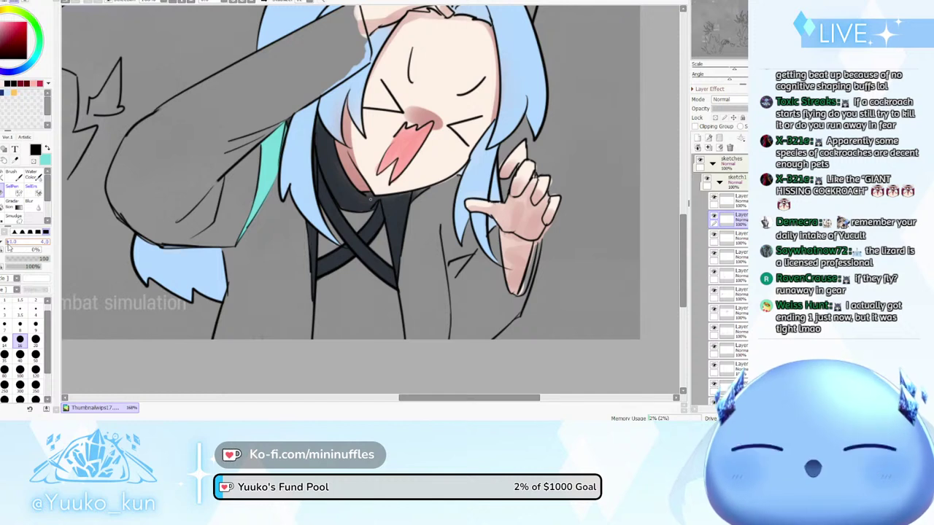
{"action": "left_click_drag", "start_coordinate": [8, 243], "coordinate": [3, 246]}
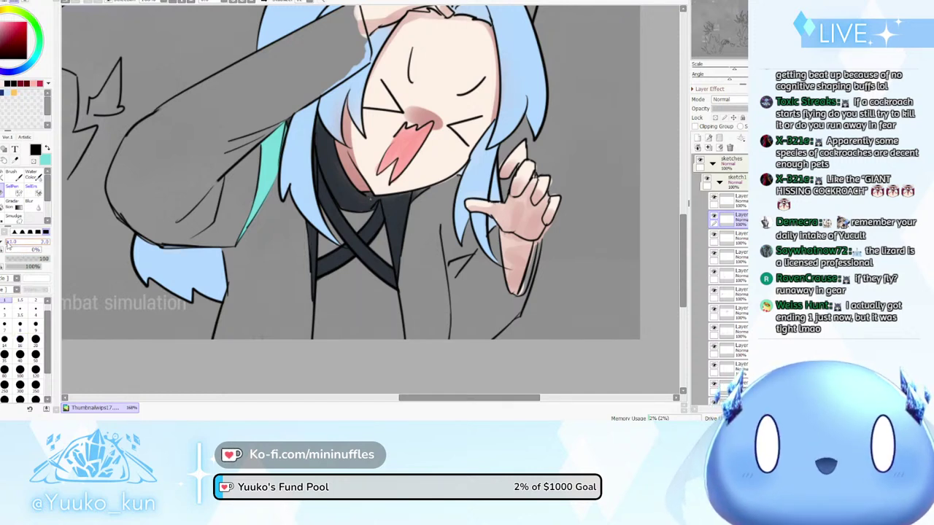
{"action": "left_click_drag", "start_coordinate": [8, 243], "coordinate": [11, 245]}
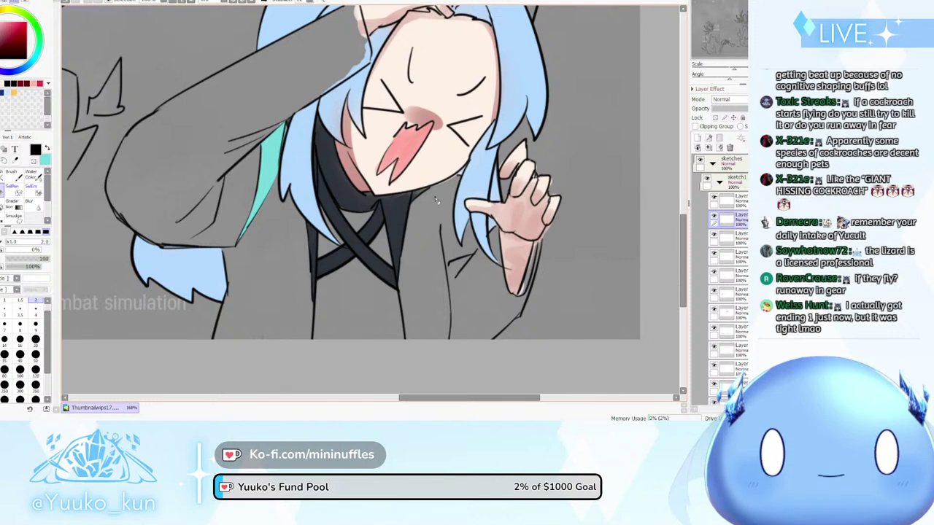
{"action": "key", "text": "b"}
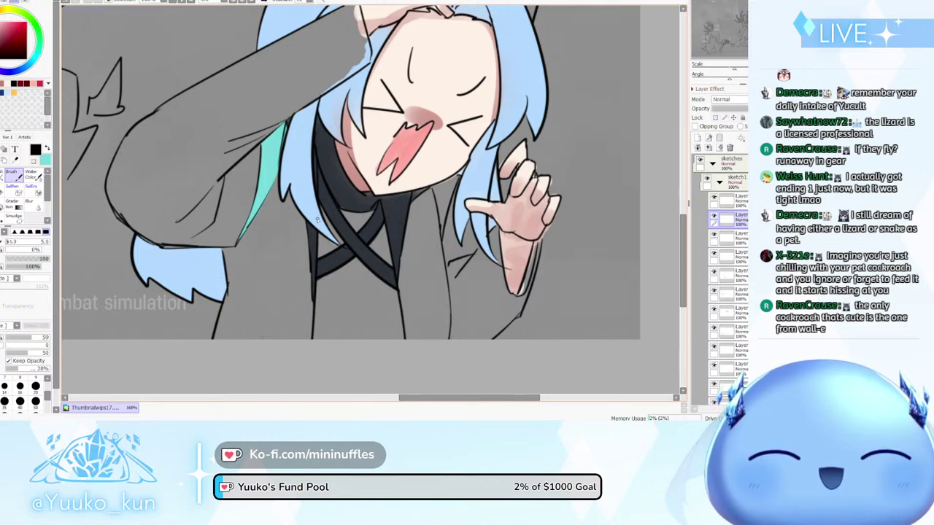
On the Folder12 colour layer, paint the jacket lining between chin and raised palm with the teal sampled from the existing lining, brush size 11
{"action": "left_click", "coordinate": [719, 181]}
{"action": "left_click", "coordinate": [730, 216]}
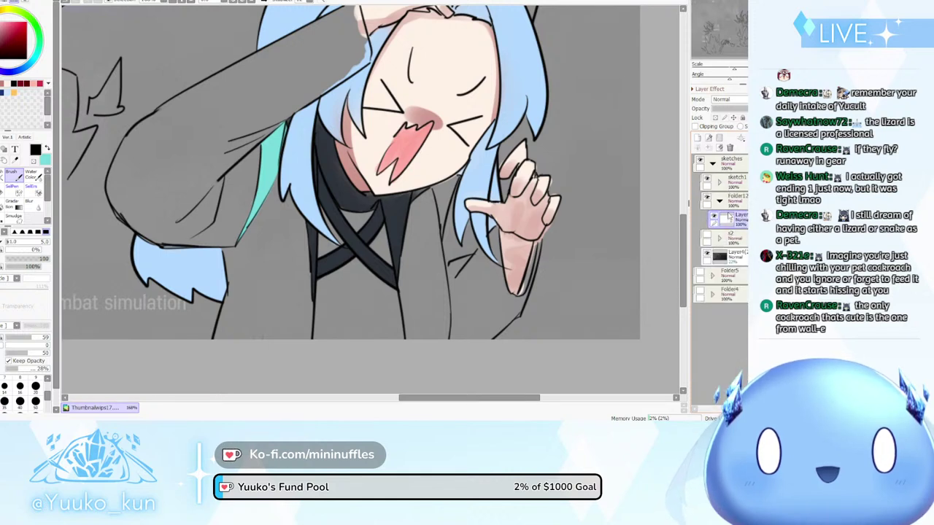
{"action": "left_click", "coordinate": [273, 150], "text": "alt"}
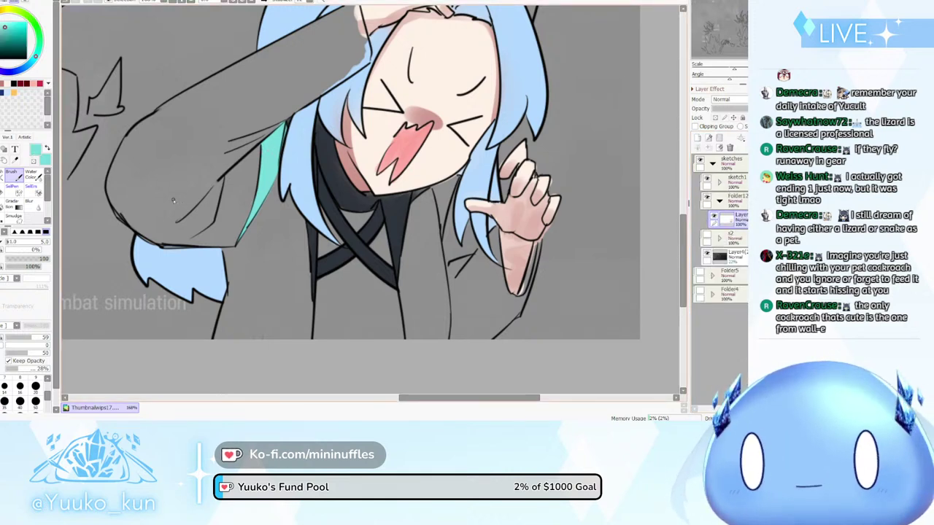
{"action": "left_click", "coordinate": [12, 243]}
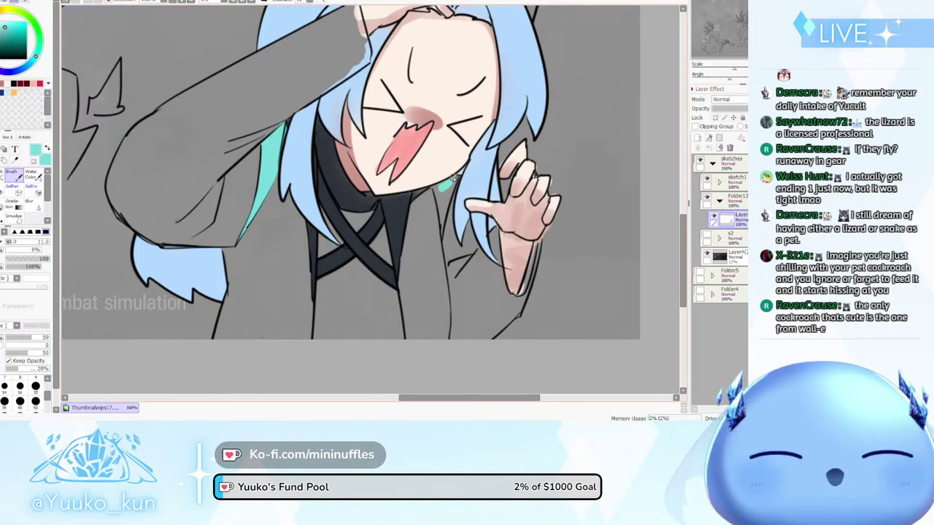
{"action": "left_click_drag", "start_coordinate": [453, 181], "coordinate": [445, 195]}
{"action": "scroll", "coordinate": [443, 201], "scroll_direction": "down", "scroll_amount": 2}
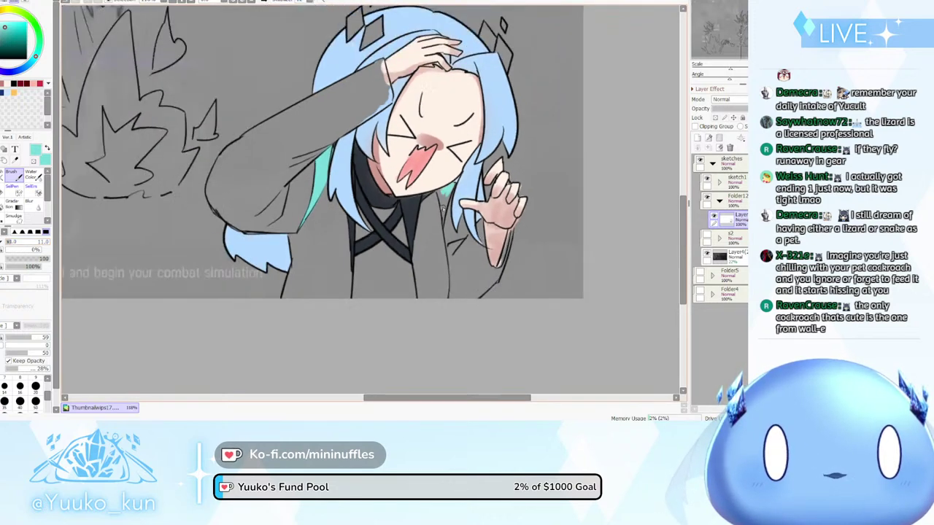
{"action": "scroll", "coordinate": [438, 215], "scroll_direction": "up", "scroll_amount": 3}
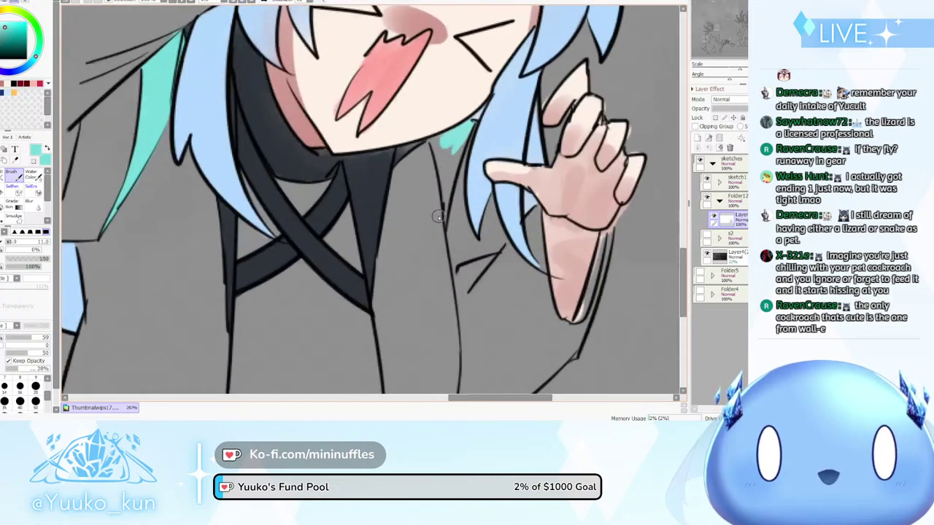
{"action": "mouse_move", "coordinate": [457, 133]}
{"action": "left_mouse_down"}
{"action": "mouse_move", "coordinate": [432, 141]}
{"action": "mouse_move", "coordinate": [443, 171]}
{"action": "mouse_move", "coordinate": [452, 140]}
{"action": "mouse_move", "coordinate": [447, 193]}
{"action": "mouse_move", "coordinate": [472, 126]}
{"action": "mouse_move", "coordinate": [442, 208]}
{"action": "mouse_move", "coordinate": [450, 157]}
{"action": "mouse_move", "coordinate": [443, 218]}
{"action": "left_mouse_up"}
Clean up the edges of the new teal lining with the eraser at size 11
{"action": "key", "text": "e"}
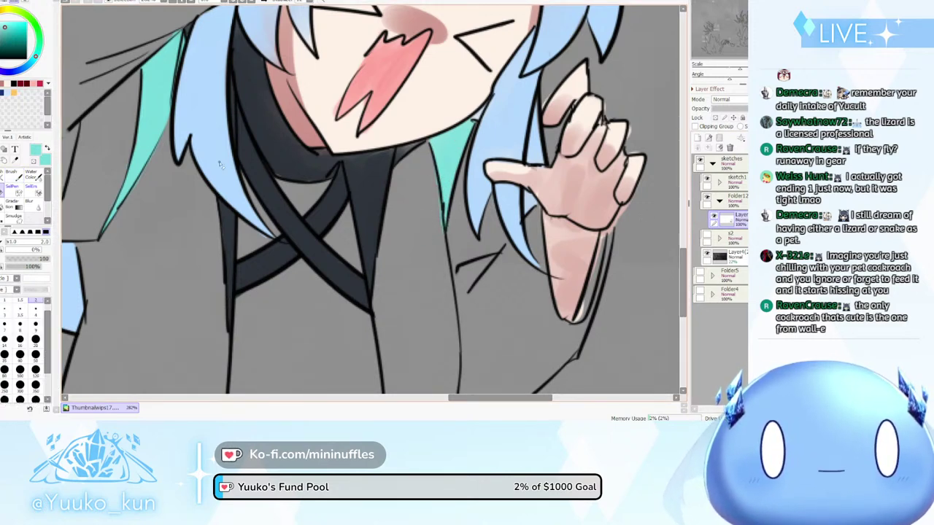
{"action": "left_click_drag", "start_coordinate": [14, 241], "coordinate": [8, 241]}
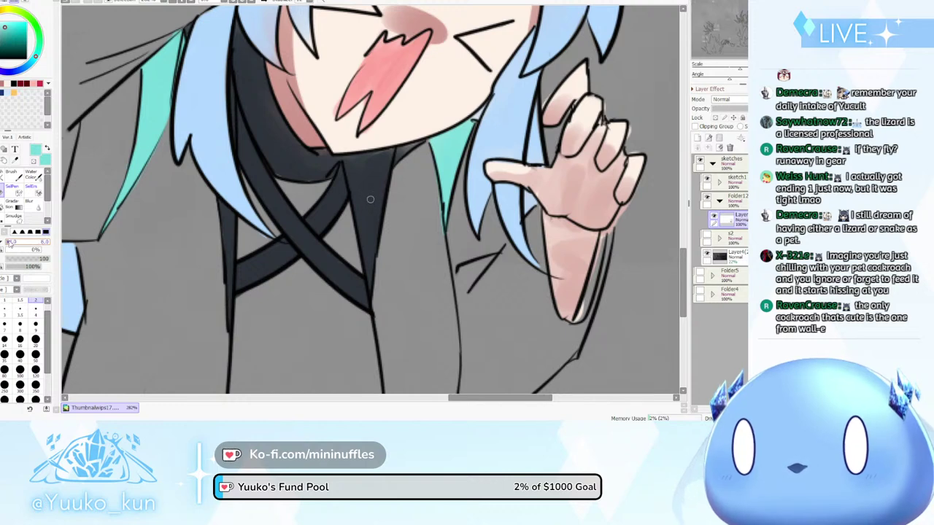
{"action": "key", "text": "bracketright"}
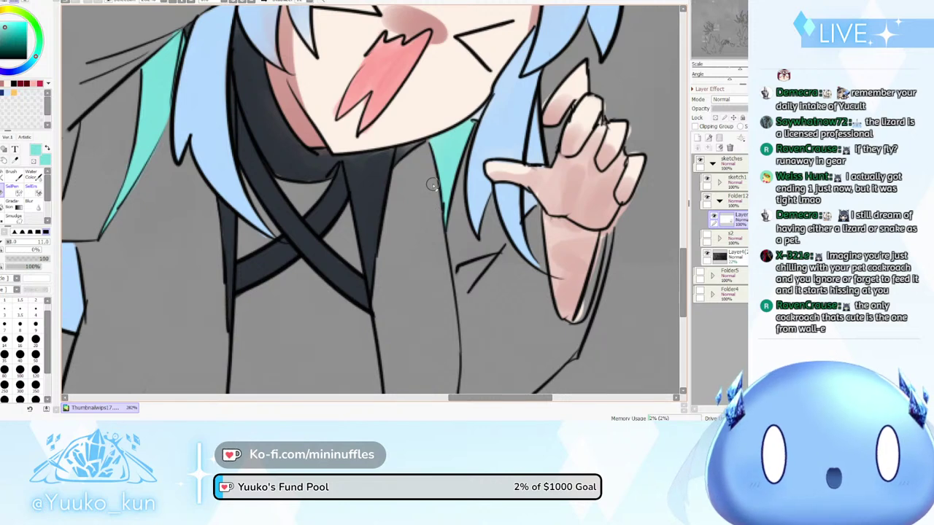
{"action": "scroll", "coordinate": [475, 279], "scroll_direction": "down", "scroll_amount": 3}
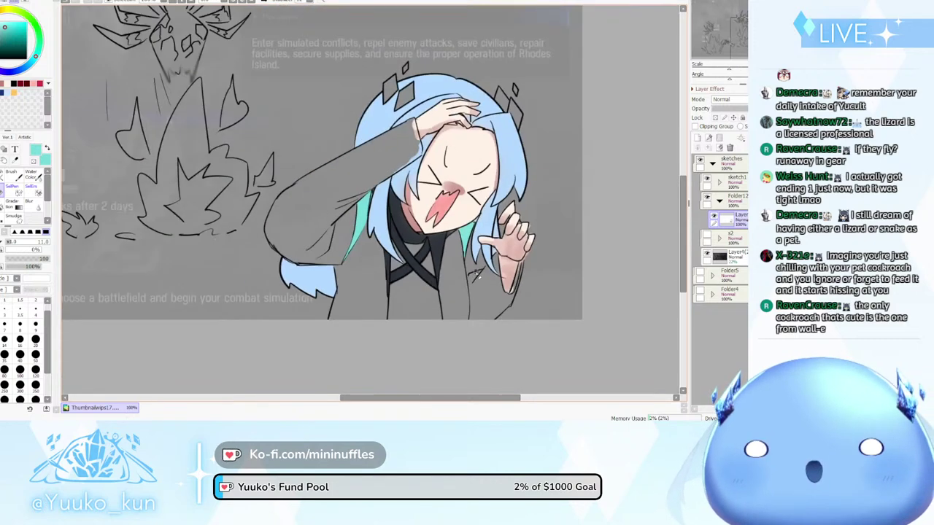
{"action": "scroll", "coordinate": [471, 255], "scroll_direction": "up", "scroll_amount": 1}
{"action": "scroll", "coordinate": [460, 269], "scroll_direction": "down", "scroll_amount": 1}
{"action": "scroll", "coordinate": [458, 255], "scroll_direction": "up", "scroll_amount": 1}
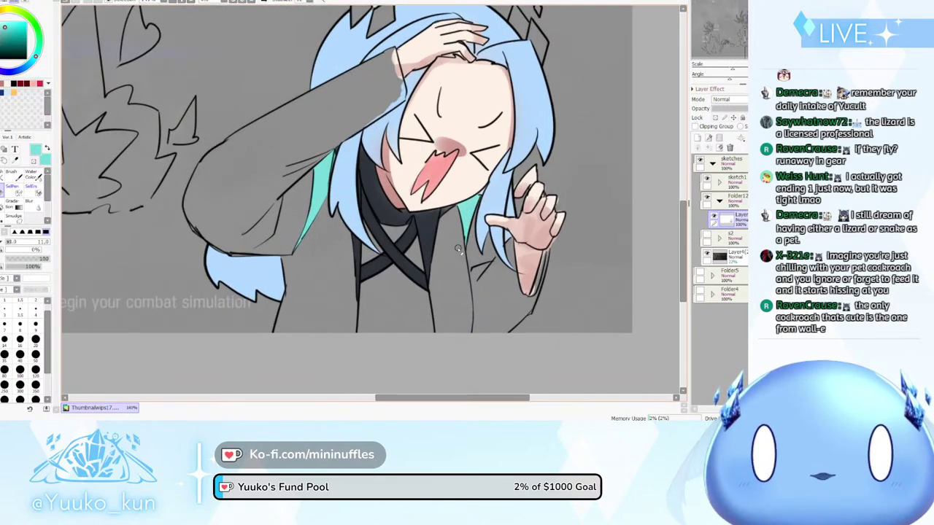
{"action": "scroll", "coordinate": [462, 240], "scroll_direction": "down", "scroll_amount": 1}
{"action": "scroll", "coordinate": [443, 240], "scroll_direction": "up", "scroll_amount": 1}
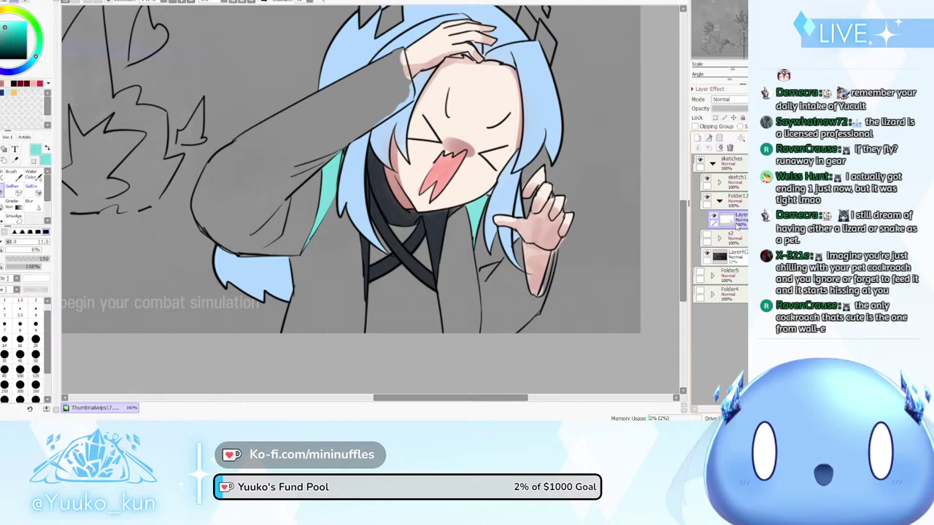
Add a new layer beneath the colour layer in Folder12 and merge the colour layer down into it
{"action": "key", "text": "ctrl+shift+n"}
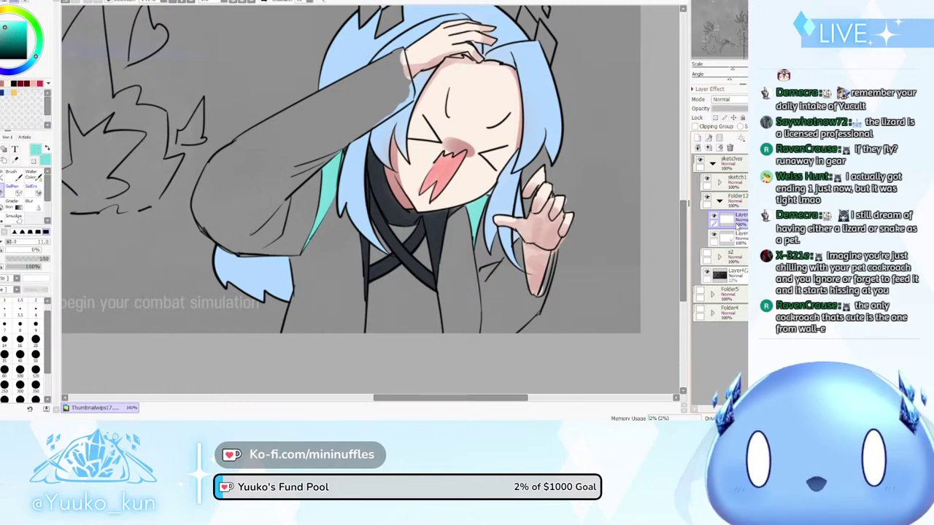
{"action": "left_click_drag", "start_coordinate": [736, 225], "coordinate": [737, 242]}
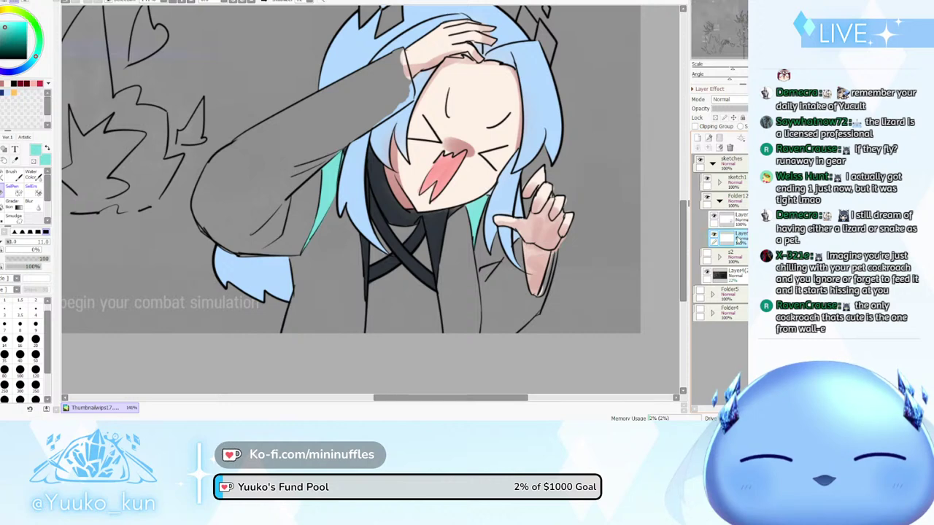
{"action": "scroll", "coordinate": [441, 227], "scroll_direction": "up", "scroll_amount": 3}
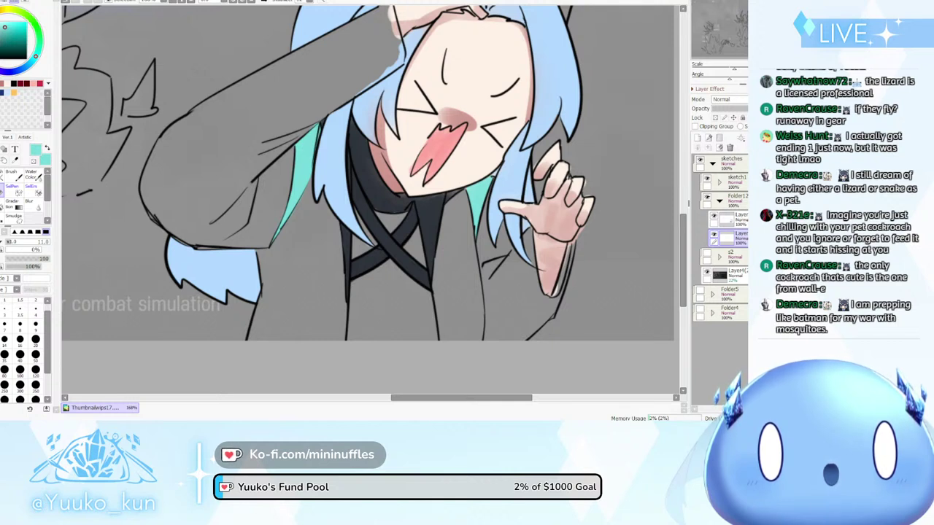
{"action": "left_click", "coordinate": [738, 219]}
{"action": "key", "text": "ctrl+e"}
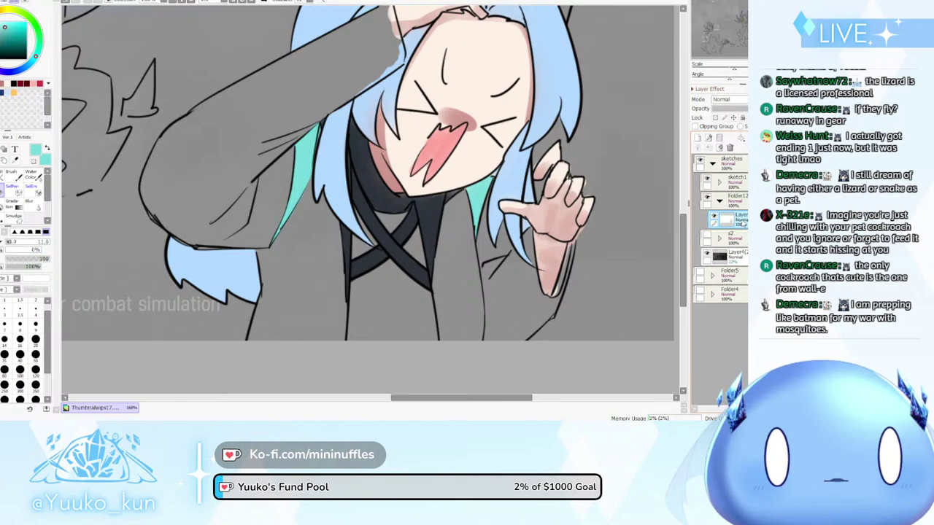
Block in the elbow and upper part of the raised sleeve with a dark grey brush at size 37
{"action": "scroll", "coordinate": [348, 175], "scroll_direction": "down", "scroll_amount": 5}
{"action": "scroll", "coordinate": [348, 185], "scroll_direction": "up", "scroll_amount": 3}
{"action": "scroll", "coordinate": [348, 182], "scroll_direction": "up", "scroll_amount": 1}
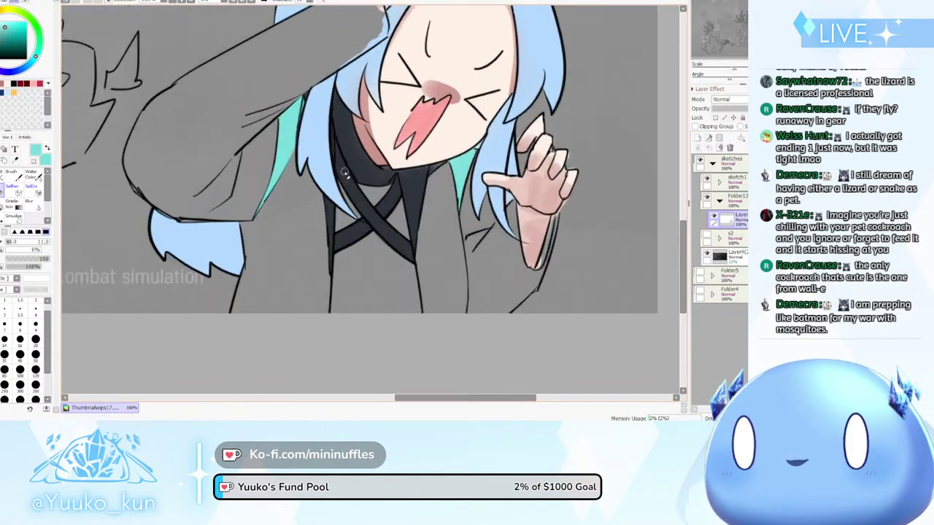
{"action": "scroll", "coordinate": [344, 173], "scroll_direction": "up", "scroll_amount": 1}
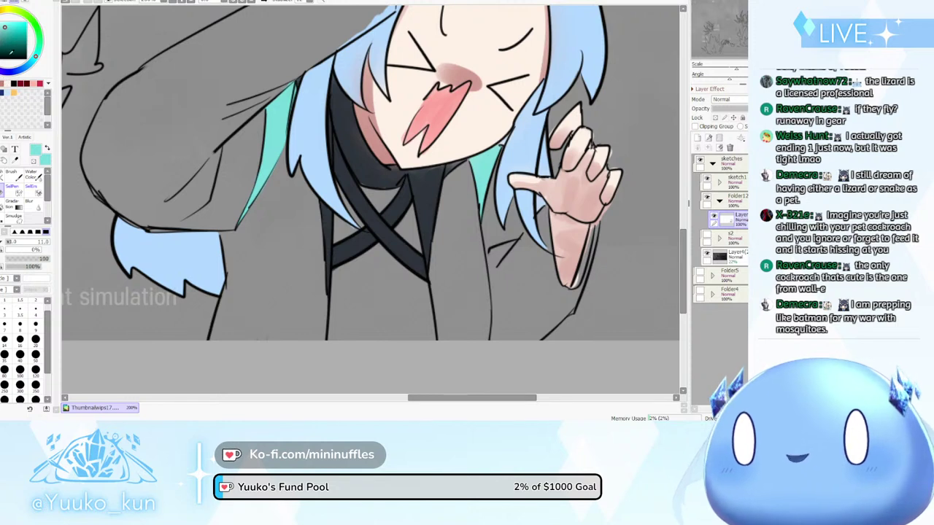
{"action": "left_click", "coordinate": [7, 48]}
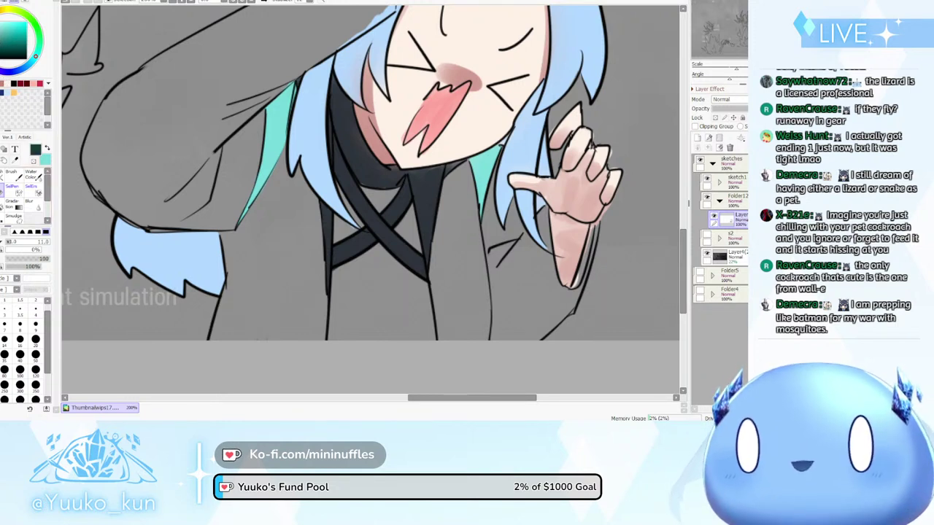
{"action": "left_click", "coordinate": [18, 182]}
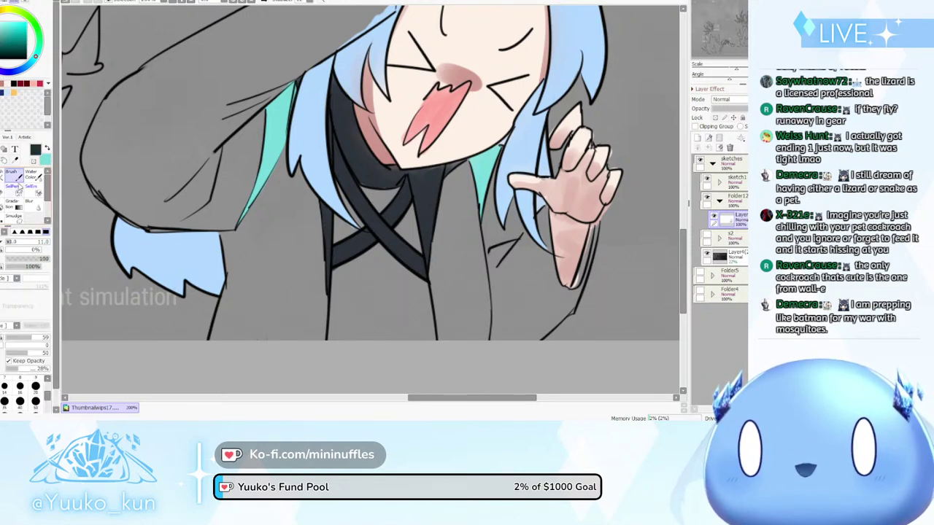
{"action": "mouse_move", "coordinate": [234, 166]}
{"action": "left_mouse_down"}
{"action": "mouse_move", "coordinate": [248, 98]}
{"action": "mouse_move", "coordinate": [234, 194]}
{"action": "mouse_move", "coordinate": [240, 173]}
{"action": "mouse_move", "coordinate": [216, 182]}
{"action": "mouse_move", "coordinate": [272, 50]}
{"action": "mouse_move", "coordinate": [233, 29]}
{"action": "mouse_move", "coordinate": [162, 68]}
{"action": "mouse_move", "coordinate": [133, 104]}
{"action": "mouse_move", "coordinate": [114, 172]}
{"action": "mouse_move", "coordinate": [138, 112]}
{"action": "mouse_move", "coordinate": [139, 145]}
{"action": "mouse_move", "coordinate": [144, 105]}
{"action": "mouse_move", "coordinate": [162, 191]}
{"action": "left_mouse_up"}
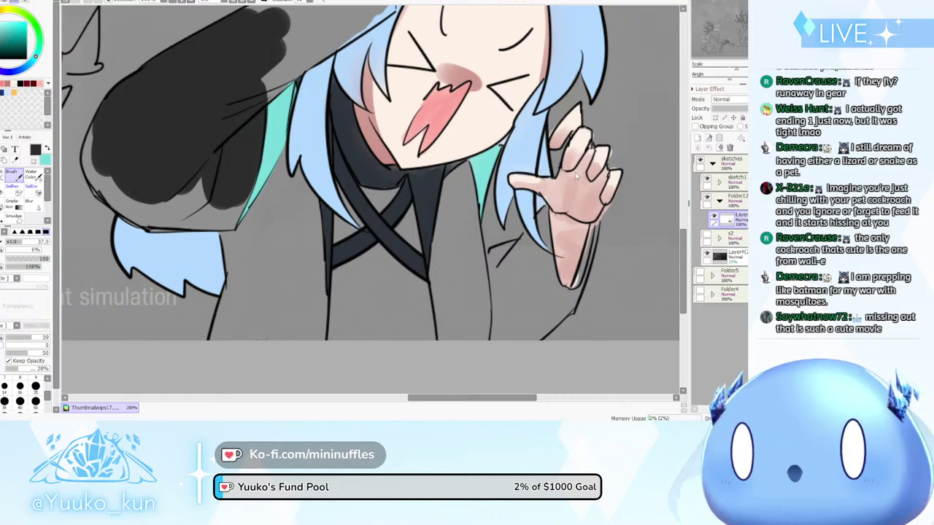
Extend the dark grey fill along the forearm of the raised sleeve up to the cuff with the size 37 brush
{"action": "scroll", "coordinate": [452, 226], "scroll_direction": "down", "scroll_amount": 4}
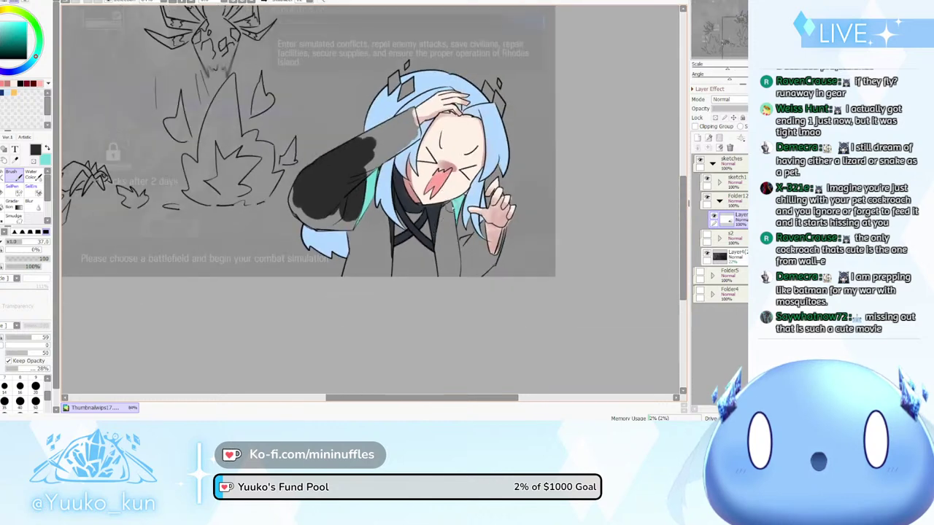
{"action": "scroll", "coordinate": [438, 182], "scroll_direction": "up", "scroll_amount": 1}
{"action": "scroll", "coordinate": [402, 146], "scroll_direction": "up", "scroll_amount": 2}
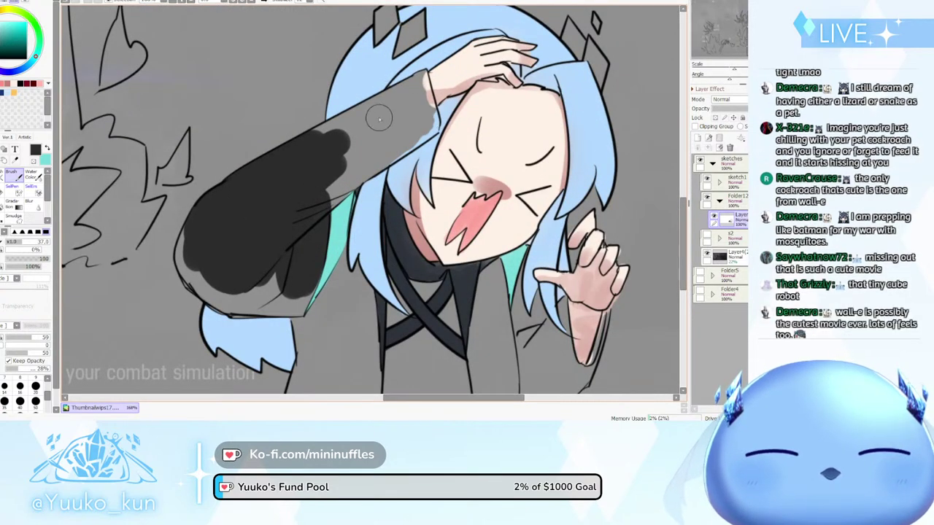
{"action": "scroll", "coordinate": [368, 121], "scroll_direction": "up", "scroll_amount": 1}
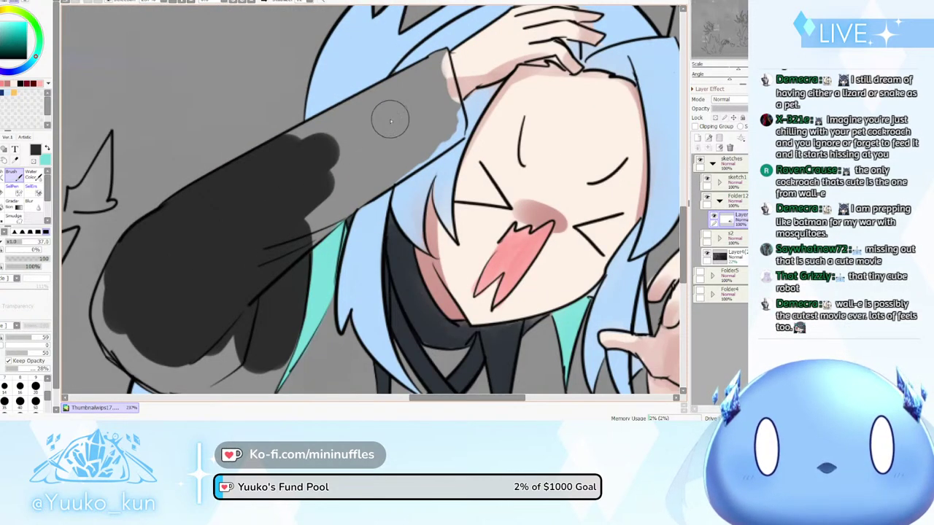
{"action": "left_click", "coordinate": [424, 87]}
{"action": "left_click_drag", "start_coordinate": [384, 111], "coordinate": [302, 150]}
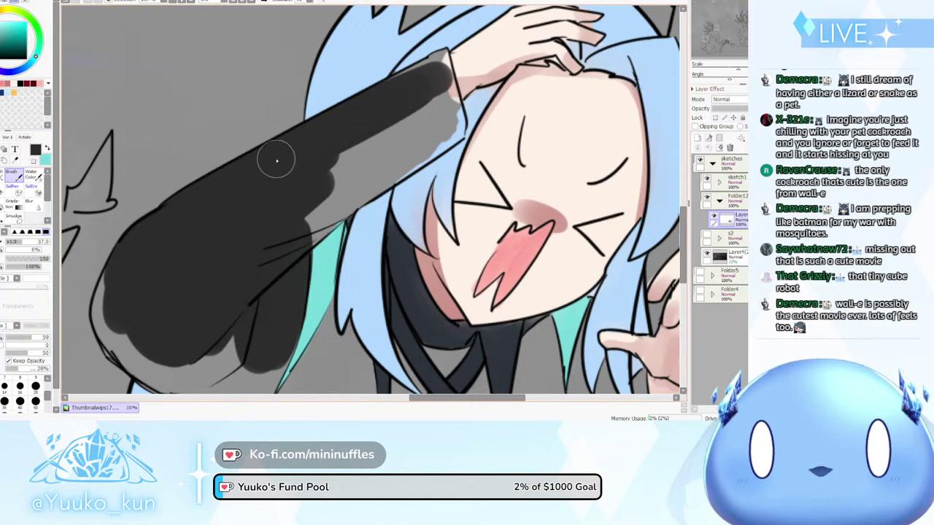
{"action": "mouse_move", "coordinate": [364, 128]}
{"action": "left_mouse_down"}
{"action": "mouse_move", "coordinate": [285, 205]}
{"action": "mouse_move", "coordinate": [418, 127]}
{"action": "mouse_move", "coordinate": [359, 165]}
{"action": "mouse_move", "coordinate": [320, 205]}
{"action": "mouse_move", "coordinate": [394, 164]}
{"action": "mouse_move", "coordinate": [285, 234]}
{"action": "mouse_move", "coordinate": [394, 165]}
{"action": "mouse_move", "coordinate": [271, 261]}
{"action": "left_mouse_up"}
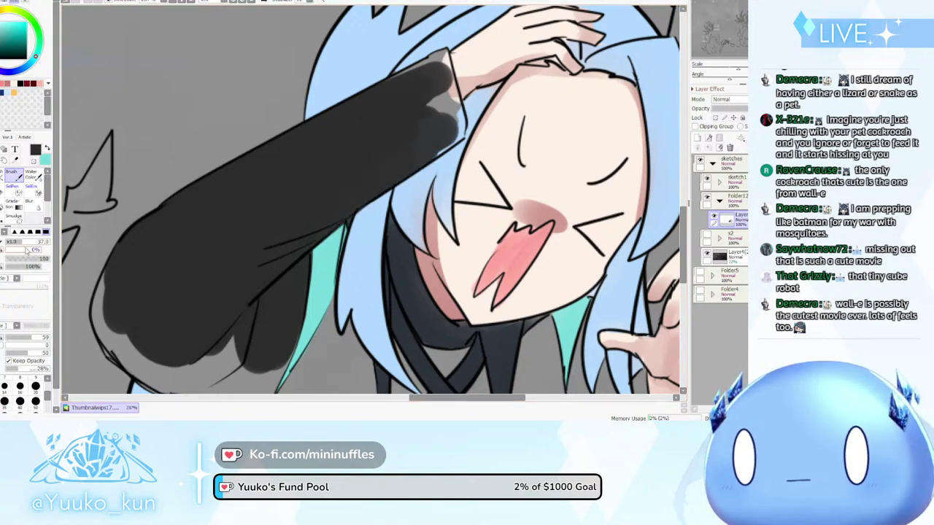
Fill the remaining gaps at the raised sleeve's cuff and along the elbow's lower edge with a dark grey brush at size 21
{"action": "left_click_drag", "start_coordinate": [23, 243], "coordinate": [16, 242]}
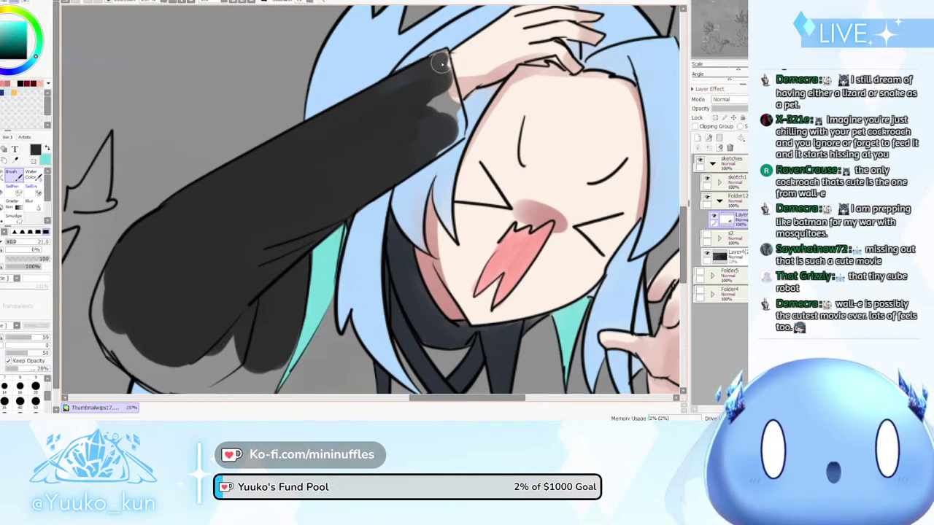
{"action": "mouse_move", "coordinate": [445, 55]}
{"action": "left_mouse_down"}
{"action": "mouse_move", "coordinate": [424, 81]}
{"action": "mouse_move", "coordinate": [446, 127]}
{"action": "mouse_move", "coordinate": [442, 68]}
{"action": "mouse_move", "coordinate": [456, 132]}
{"action": "mouse_move", "coordinate": [398, 165]}
{"action": "left_mouse_up"}
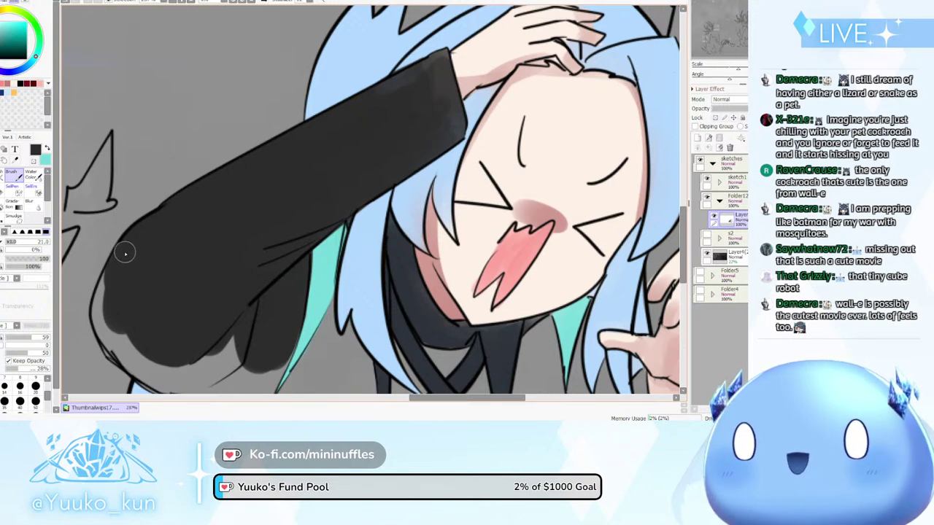
{"action": "mouse_move", "coordinate": [125, 253]}
{"action": "left_mouse_down"}
{"action": "mouse_move", "coordinate": [108, 326]}
{"action": "mouse_move", "coordinate": [119, 271]}
{"action": "mouse_move", "coordinate": [121, 353]}
{"action": "mouse_move", "coordinate": [119, 271]}
{"action": "mouse_move", "coordinate": [103, 311]}
{"action": "mouse_move", "coordinate": [119, 334]}
{"action": "mouse_move", "coordinate": [111, 291]}
{"action": "mouse_move", "coordinate": [126, 359]}
{"action": "mouse_move", "coordinate": [109, 317]}
{"action": "mouse_move", "coordinate": [165, 387]}
{"action": "mouse_move", "coordinate": [137, 352]}
{"action": "mouse_move", "coordinate": [183, 362]}
{"action": "mouse_move", "coordinate": [232, 331]}
{"action": "left_mouse_up"}
{"action": "scroll", "coordinate": [273, 260], "scroll_direction": "down", "scroll_amount": 12}
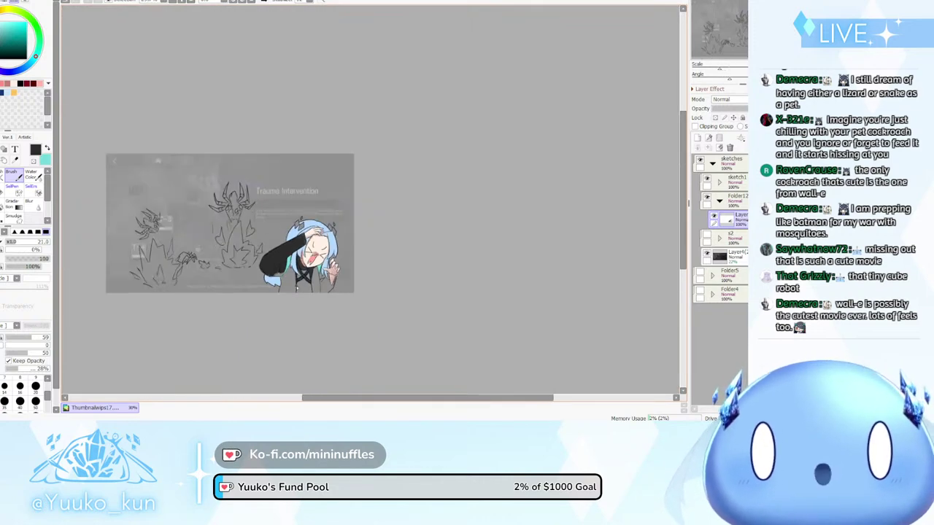
{"action": "scroll", "coordinate": [267, 259], "scroll_direction": "up", "scroll_amount": 9}
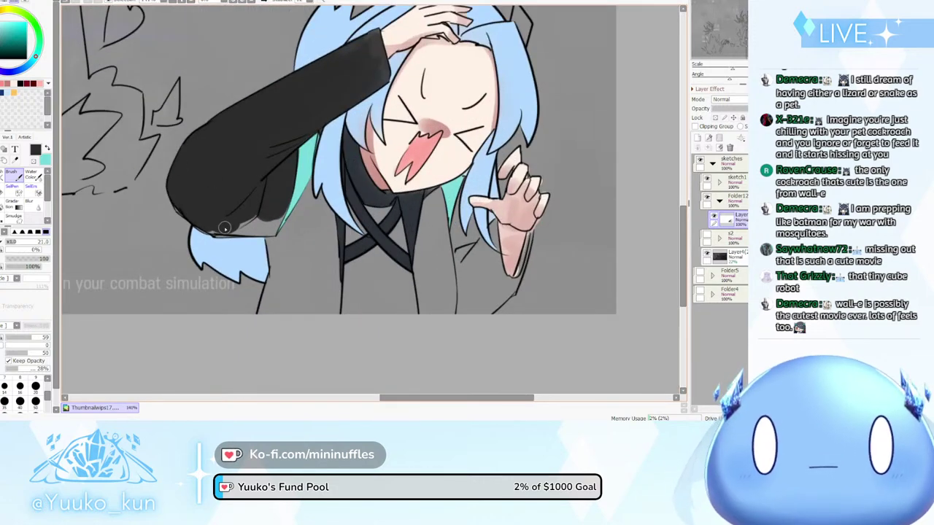
{"action": "left_click_drag", "start_coordinate": [243, 231], "coordinate": [270, 227]}
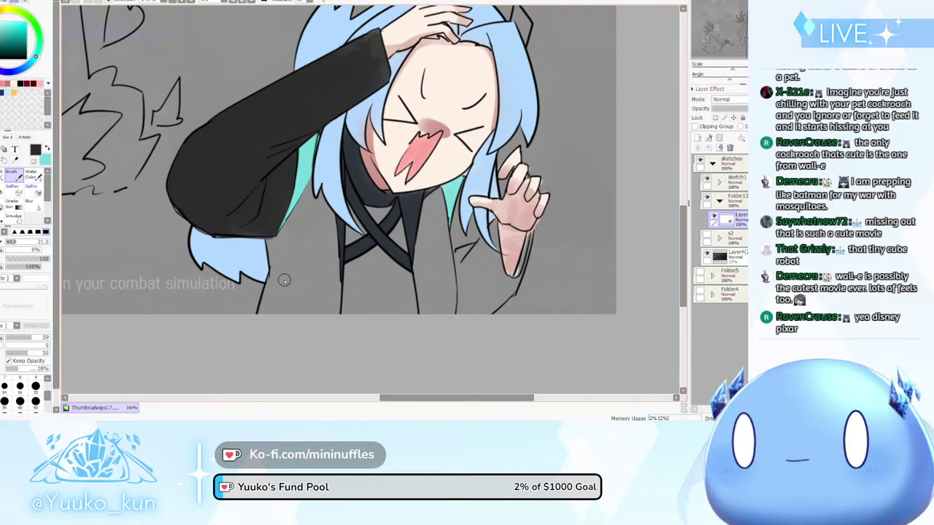
Fill the jacket's front panel directly beneath the raised sleeve with dark grey using the size 21 brush
{"action": "mouse_move", "coordinate": [275, 288]}
{"action": "left_mouse_down"}
{"action": "mouse_move", "coordinate": [266, 234]}
{"action": "mouse_move", "coordinate": [277, 280]}
{"action": "mouse_move", "coordinate": [259, 311]}
{"action": "mouse_move", "coordinate": [275, 269]}
{"action": "mouse_move", "coordinate": [273, 310]}
{"action": "mouse_move", "coordinate": [278, 268]}
{"action": "mouse_move", "coordinate": [259, 323]}
{"action": "mouse_move", "coordinate": [277, 307]}
{"action": "mouse_move", "coordinate": [274, 280]}
{"action": "mouse_move", "coordinate": [288, 326]}
{"action": "mouse_move", "coordinate": [281, 280]}
{"action": "mouse_move", "coordinate": [294, 338]}
{"action": "mouse_move", "coordinate": [276, 245]}
{"action": "mouse_move", "coordinate": [298, 319]}
{"action": "mouse_move", "coordinate": [277, 248]}
{"action": "mouse_move", "coordinate": [303, 203]}
{"action": "mouse_move", "coordinate": [279, 247]}
{"action": "mouse_move", "coordinate": [296, 219]}
{"action": "mouse_move", "coordinate": [274, 248]}
{"action": "left_mouse_up"}
{"action": "key", "text": "ctrl+z"}
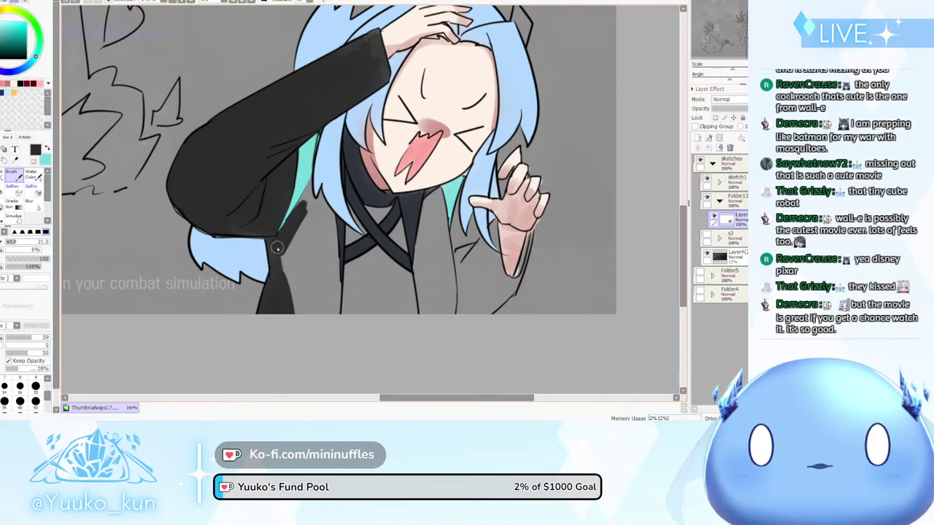
{"action": "mouse_move", "coordinate": [278, 242]}
{"action": "left_mouse_down"}
{"action": "mouse_move", "coordinate": [301, 343]}
{"action": "mouse_move", "coordinate": [286, 242]}
{"action": "mouse_move", "coordinate": [301, 325]}
{"action": "mouse_move", "coordinate": [301, 225]}
{"action": "mouse_move", "coordinate": [310, 335]}
{"action": "mouse_move", "coordinate": [313, 215]}
{"action": "mouse_move", "coordinate": [323, 335]}
{"action": "mouse_move", "coordinate": [325, 227]}
{"action": "mouse_move", "coordinate": [324, 336]}
{"action": "mouse_move", "coordinate": [319, 229]}
{"action": "mouse_move", "coordinate": [327, 218]}
{"action": "mouse_move", "coordinate": [328, 299]}
{"action": "mouse_move", "coordinate": [329, 218]}
{"action": "mouse_move", "coordinate": [335, 312]}
{"action": "left_mouse_up"}
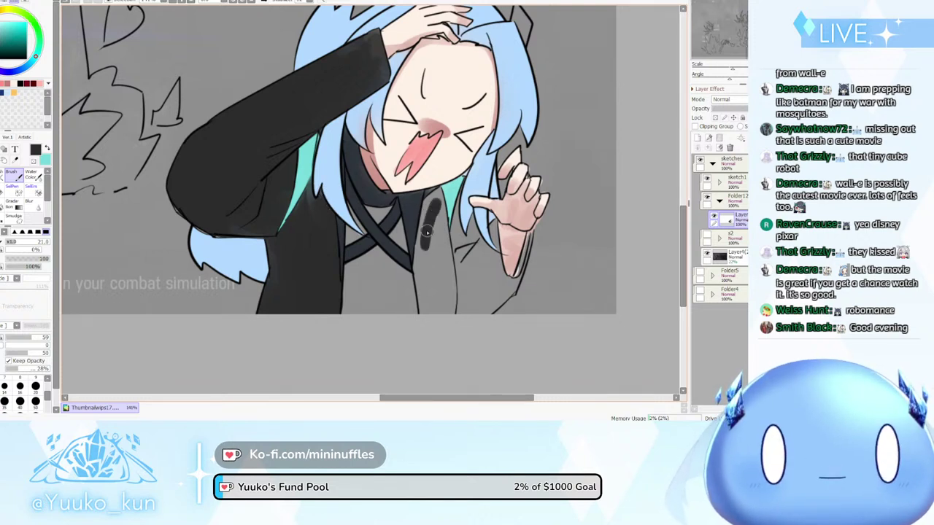
Fill the jacket's opposite front panel, from the collar down to the canvas edge, with dark grey using the size 21 brush
{"action": "mouse_move", "coordinate": [431, 206]}
{"action": "left_mouse_down"}
{"action": "mouse_move", "coordinate": [438, 194]}
{"action": "mouse_move", "coordinate": [420, 245]}
{"action": "mouse_move", "coordinate": [427, 321]}
{"action": "left_mouse_up"}
{"action": "mouse_move", "coordinate": [424, 235]}
{"action": "left_mouse_down"}
{"action": "mouse_move", "coordinate": [435, 323]}
{"action": "mouse_move", "coordinate": [434, 199]}
{"action": "mouse_move", "coordinate": [433, 263]}
{"action": "left_mouse_up"}
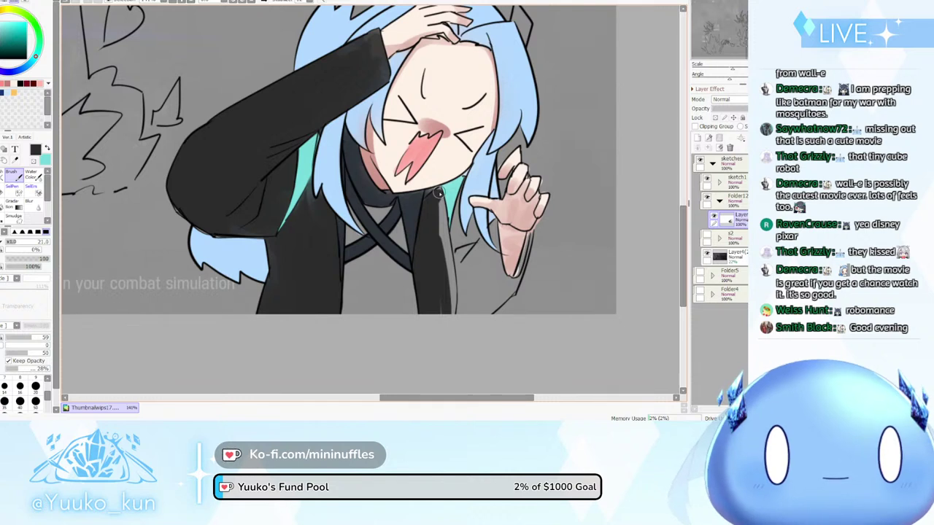
{"action": "left_click_drag", "start_coordinate": [438, 194], "coordinate": [440, 284]}
{"action": "left_click_drag", "start_coordinate": [438, 208], "coordinate": [448, 321]}
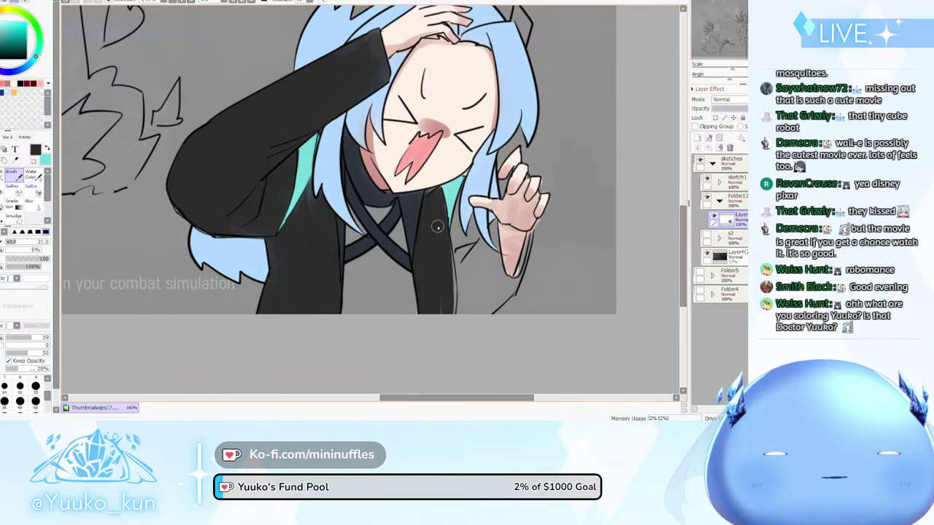
{"action": "left_click_drag", "start_coordinate": [438, 203], "coordinate": [453, 314]}
{"action": "key", "text": "ctrl+z"}
{"action": "left_click_drag", "start_coordinate": [439, 203], "coordinate": [450, 321]}
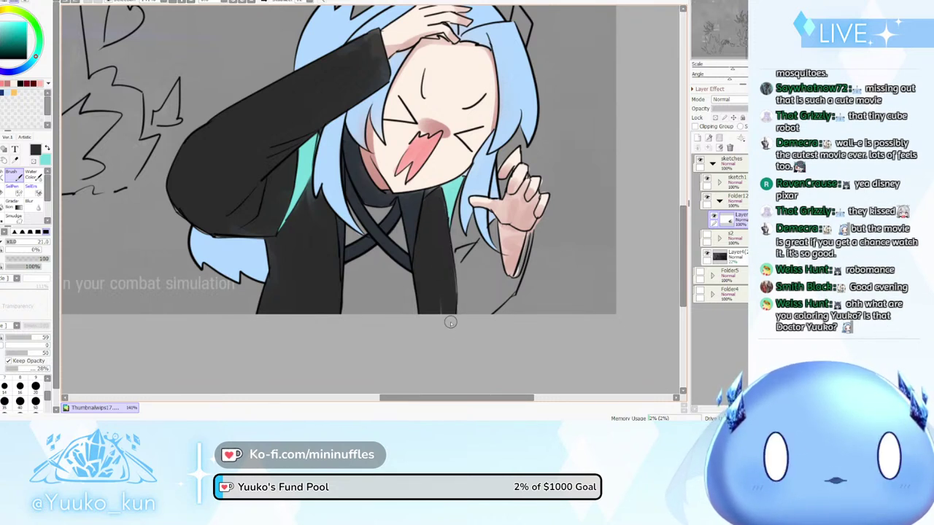
{"action": "left_click_drag", "start_coordinate": [448, 261], "coordinate": [455, 330]}
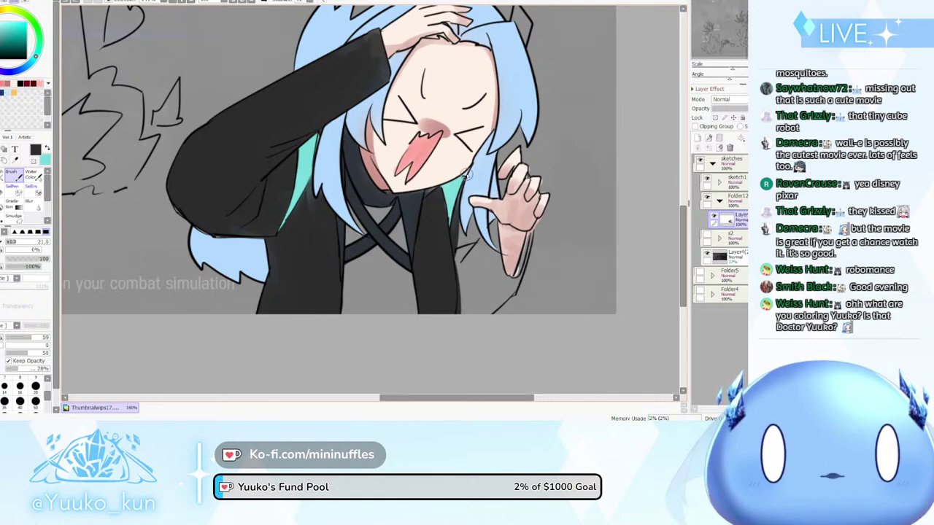
Block in the sleeve of the arm with the open palm in dark grey, reducing the brush to size 13 near the elbow
{"action": "mouse_move", "coordinate": [460, 218]}
{"action": "left_mouse_down"}
{"action": "mouse_move", "coordinate": [473, 264]}
{"action": "mouse_move", "coordinate": [458, 248]}
{"action": "mouse_move", "coordinate": [462, 329]}
{"action": "mouse_move", "coordinate": [471, 242]}
{"action": "mouse_move", "coordinate": [467, 326]}
{"action": "left_mouse_up"}
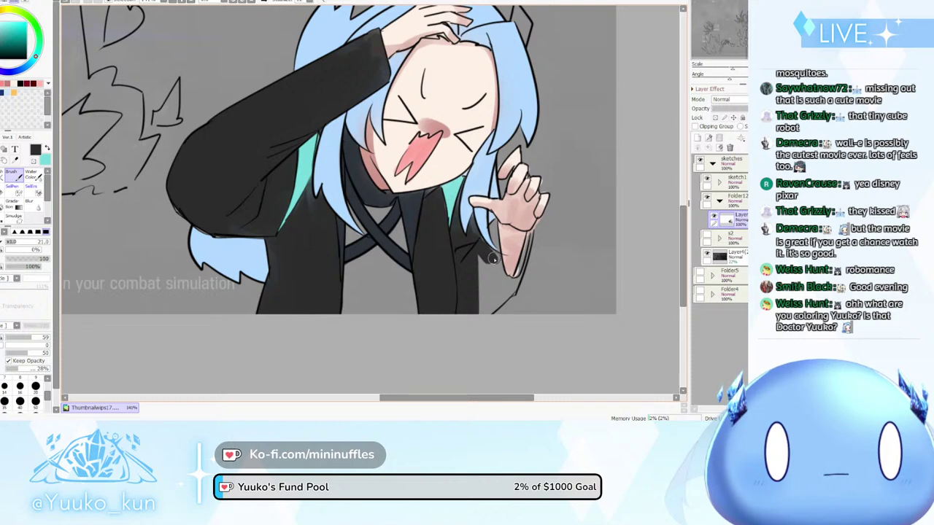
{"action": "mouse_move", "coordinate": [493, 258]}
{"action": "left_mouse_down"}
{"action": "mouse_move", "coordinate": [499, 288]}
{"action": "mouse_move", "coordinate": [489, 299]}
{"action": "mouse_move", "coordinate": [483, 275]}
{"action": "left_mouse_up"}
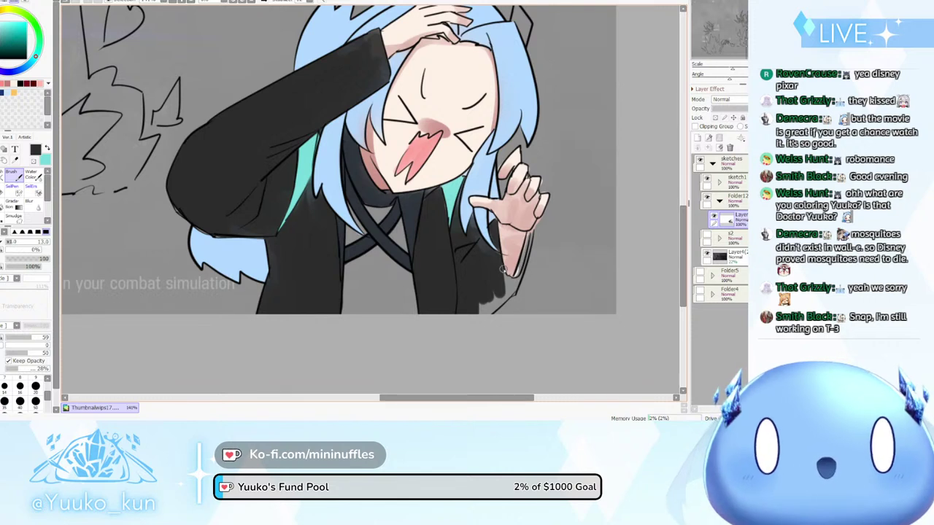
{"action": "left_click_drag", "start_coordinate": [500, 259], "coordinate": [511, 284]}
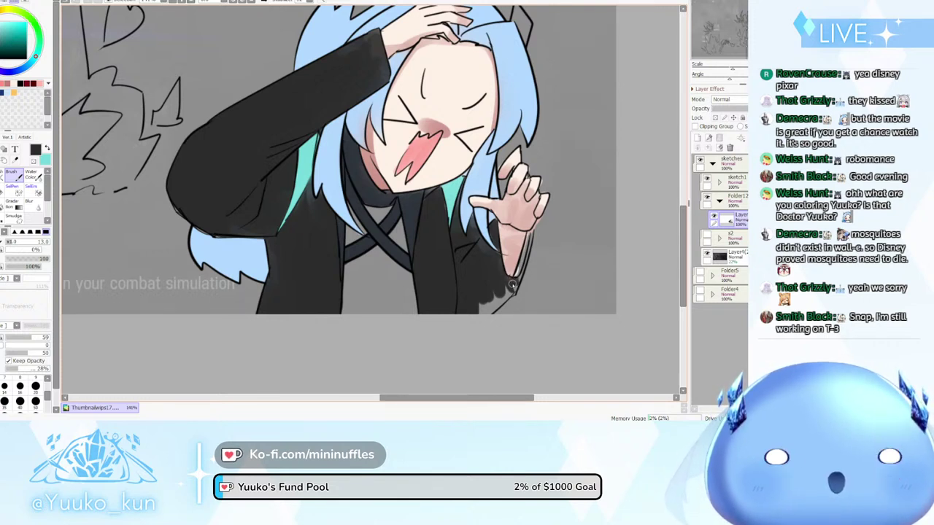
{"action": "left_click_drag", "start_coordinate": [510, 284], "coordinate": [470, 320]}
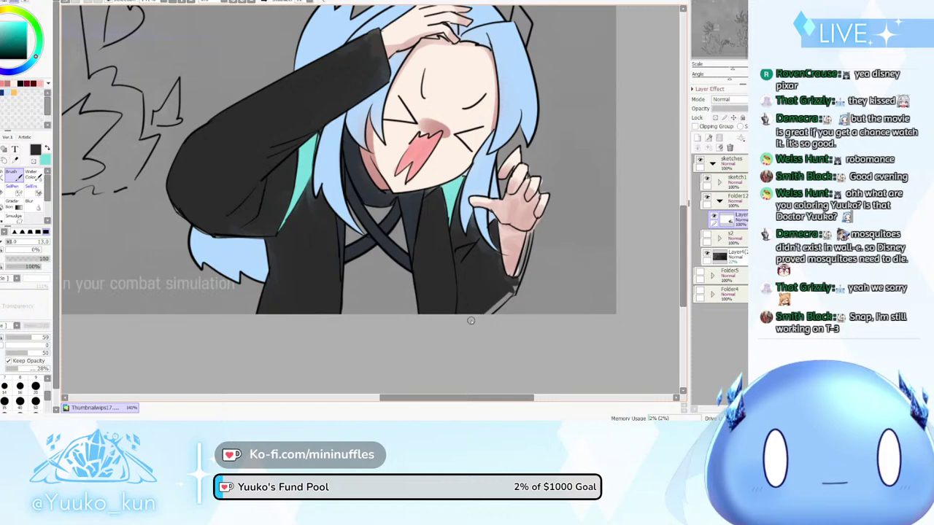
Fill the remaining gaps at that sleeve's elbow and along the cuff beside the wrist with the dark grey size 13 brush
{"action": "scroll", "coordinate": [510, 293], "scroll_direction": "down", "scroll_amount": 1}
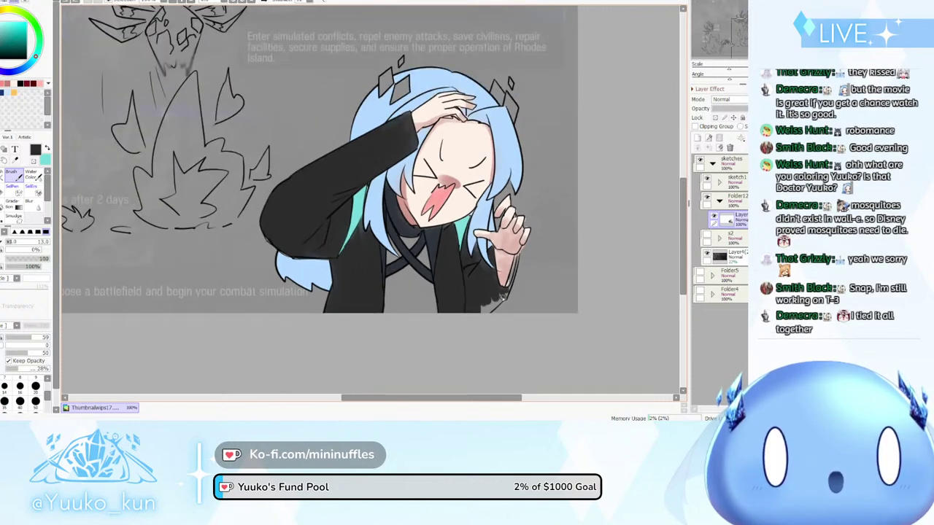
{"action": "scroll", "coordinate": [522, 332], "scroll_direction": "up", "scroll_amount": 4}
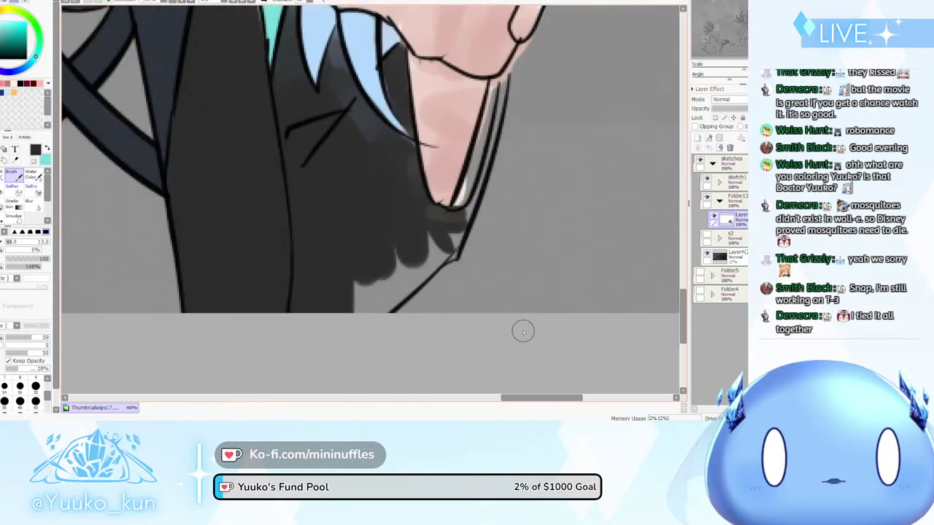
{"action": "mouse_move", "coordinate": [457, 242]}
{"action": "left_mouse_down"}
{"action": "mouse_move", "coordinate": [362, 316]}
{"action": "mouse_move", "coordinate": [402, 265]}
{"action": "mouse_move", "coordinate": [412, 235]}
{"action": "mouse_move", "coordinate": [405, 224]}
{"action": "mouse_move", "coordinate": [403, 258]}
{"action": "mouse_move", "coordinate": [498, 142]}
{"action": "mouse_move", "coordinate": [465, 154]}
{"action": "mouse_move", "coordinate": [458, 215]}
{"action": "mouse_move", "coordinate": [478, 161]}
{"action": "mouse_move", "coordinate": [474, 213]}
{"action": "mouse_move", "coordinate": [453, 238]}
{"action": "mouse_move", "coordinate": [475, 168]}
{"action": "left_mouse_up"}
{"action": "scroll", "coordinate": [476, 168], "scroll_direction": "up", "scroll_amount": 2}
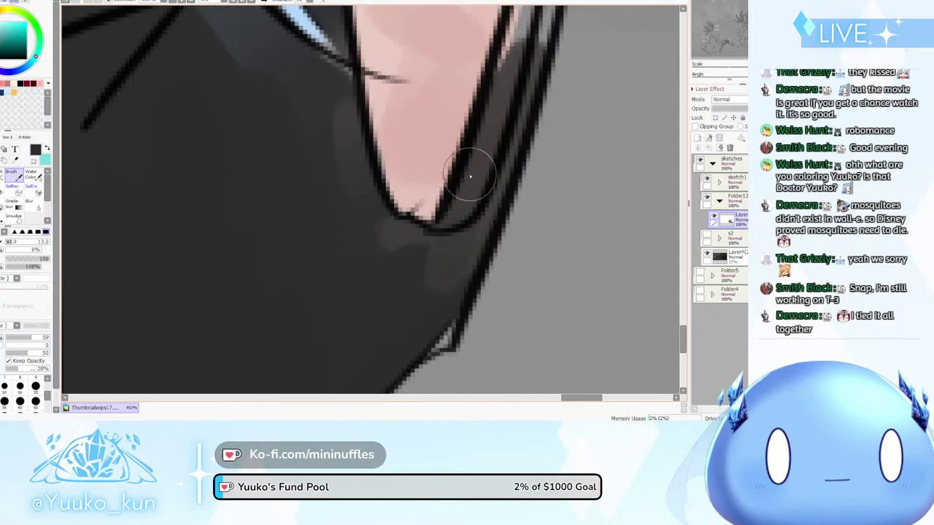
{"action": "scroll", "coordinate": [452, 223], "scroll_direction": "down", "scroll_amount": 5}
{"action": "scroll", "coordinate": [448, 221], "scroll_direction": "up", "scroll_amount": 2}
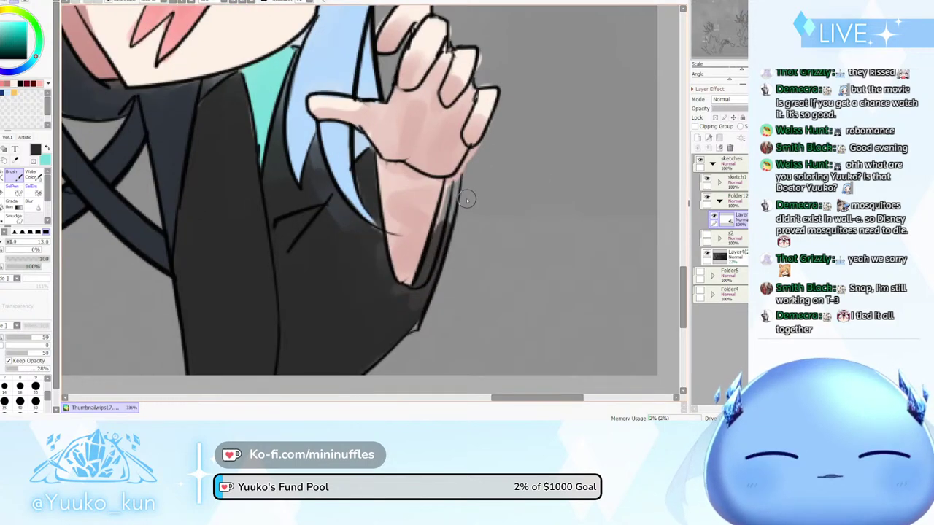
{"action": "mouse_move", "coordinate": [436, 245]}
{"action": "left_mouse_down"}
{"action": "mouse_move", "coordinate": [459, 173]}
{"action": "mouse_move", "coordinate": [454, 200]}
{"action": "left_mouse_up"}
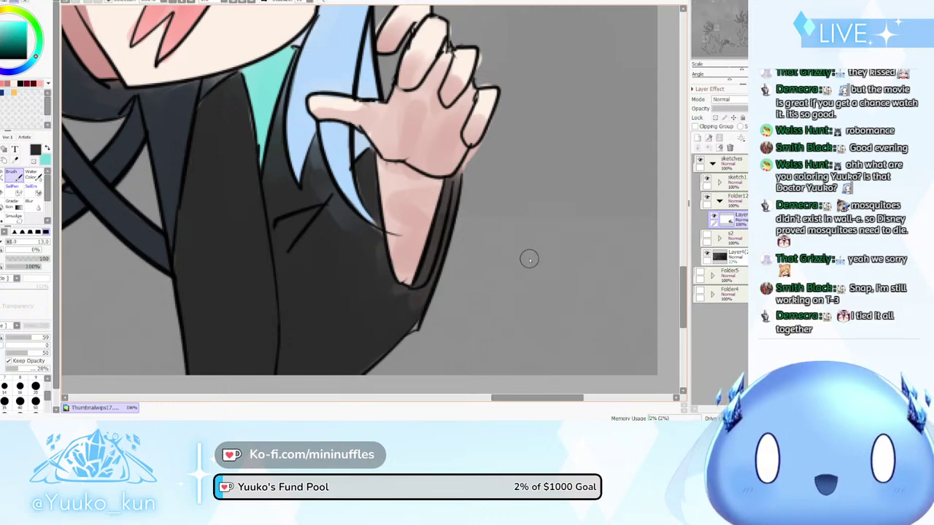
Fill the three hair crystals on the raised-arm side of the head with a dark blue
{"action": "scroll", "coordinate": [529, 258], "scroll_direction": "down", "scroll_amount": 2}
{"action": "scroll", "coordinate": [513, 247], "scroll_direction": "down", "scroll_amount": 4}
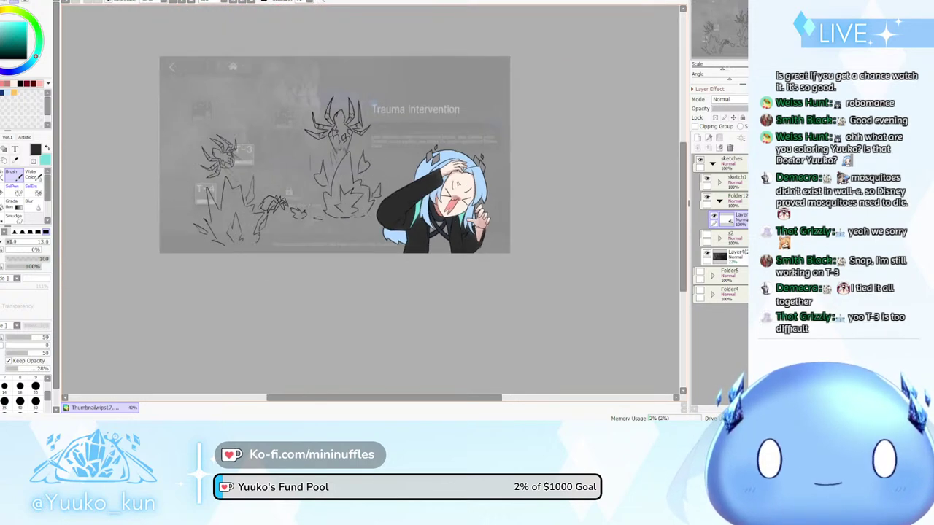
{"action": "scroll", "coordinate": [488, 202], "scroll_direction": "up", "scroll_amount": 5}
{"action": "scroll", "coordinate": [488, 202], "scroll_direction": "up", "scroll_amount": 2}
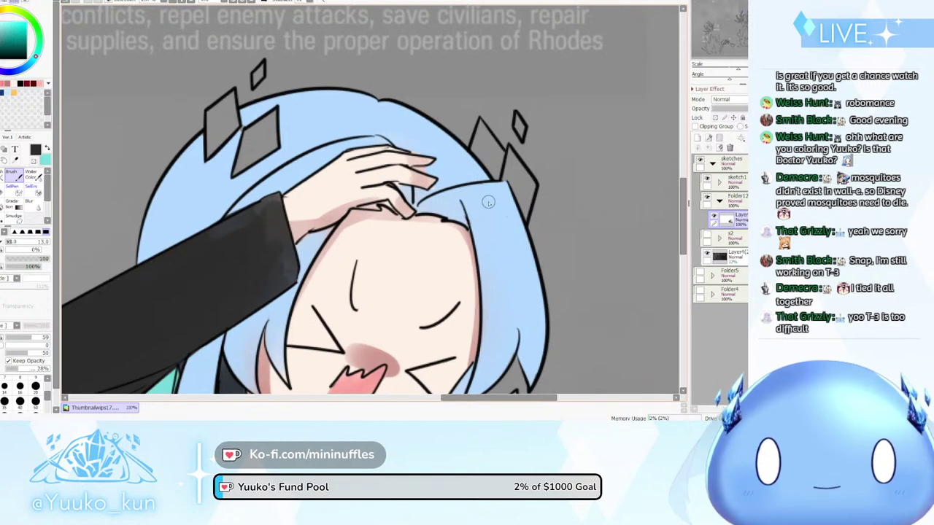
{"action": "left_click", "coordinate": [174, 185], "text": "alt"}
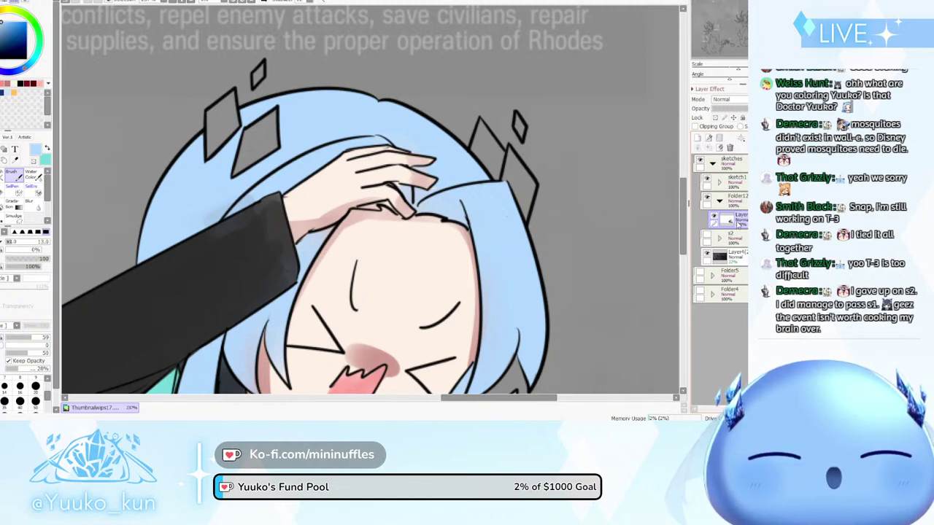
{"action": "left_click", "coordinate": [6, 41]}
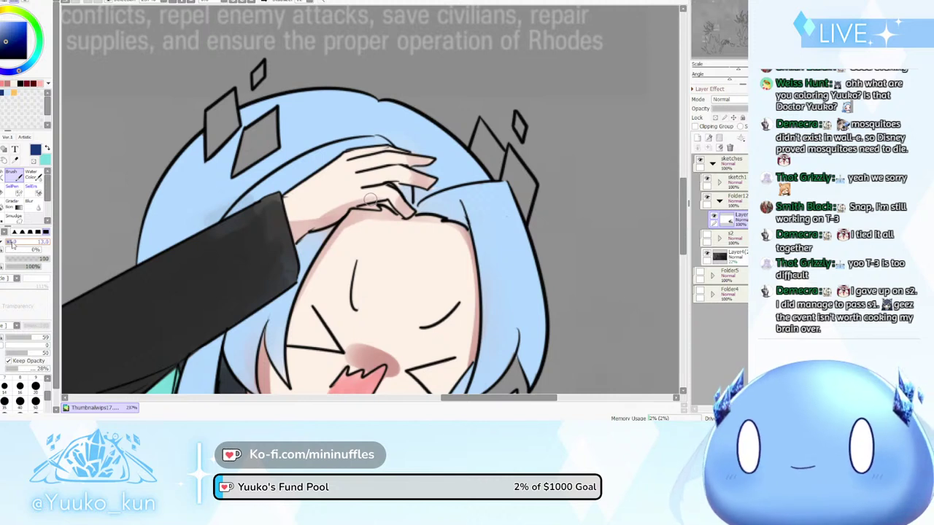
{"action": "mouse_move", "coordinate": [260, 67]}
{"action": "left_mouse_down"}
{"action": "mouse_move", "coordinate": [222, 117]}
{"action": "mouse_move", "coordinate": [231, 95]}
{"action": "mouse_move", "coordinate": [211, 114]}
{"action": "mouse_move", "coordinate": [212, 137]}
{"action": "mouse_move", "coordinate": [229, 108]}
{"action": "mouse_move", "coordinate": [228, 121]}
{"action": "mouse_move", "coordinate": [229, 98]}
{"action": "mouse_move", "coordinate": [235, 128]}
{"action": "mouse_move", "coordinate": [220, 137]}
{"action": "mouse_move", "coordinate": [237, 123]}
{"action": "mouse_move", "coordinate": [209, 155]}
{"action": "left_mouse_up"}
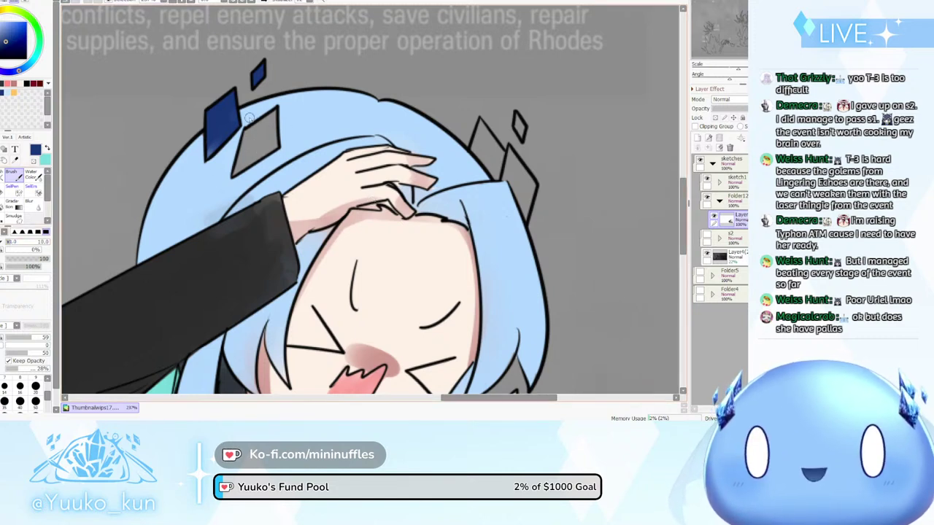
{"action": "mouse_move", "coordinate": [248, 138]}
{"action": "left_mouse_down"}
{"action": "mouse_move", "coordinate": [243, 152]}
{"action": "mouse_move", "coordinate": [270, 117]}
{"action": "left_mouse_up"}
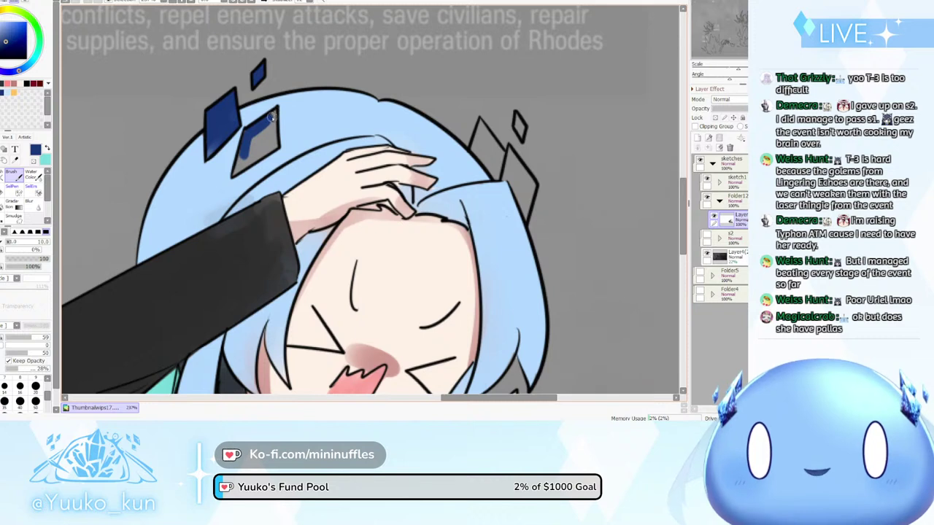
{"action": "mouse_move", "coordinate": [266, 124]}
{"action": "left_mouse_down"}
{"action": "mouse_move", "coordinate": [274, 114]}
{"action": "mouse_move", "coordinate": [241, 155]}
{"action": "mouse_move", "coordinate": [238, 169]}
{"action": "mouse_move", "coordinate": [247, 168]}
{"action": "left_mouse_up"}
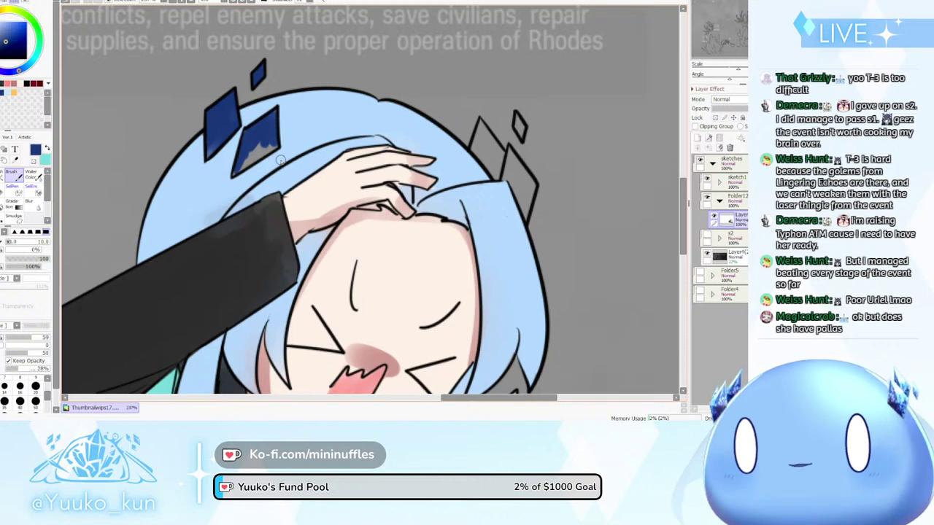
{"action": "mouse_move", "coordinate": [260, 143]}
{"action": "left_mouse_down"}
{"action": "mouse_move", "coordinate": [246, 154]}
{"action": "mouse_move", "coordinate": [259, 150]}
{"action": "left_mouse_up"}
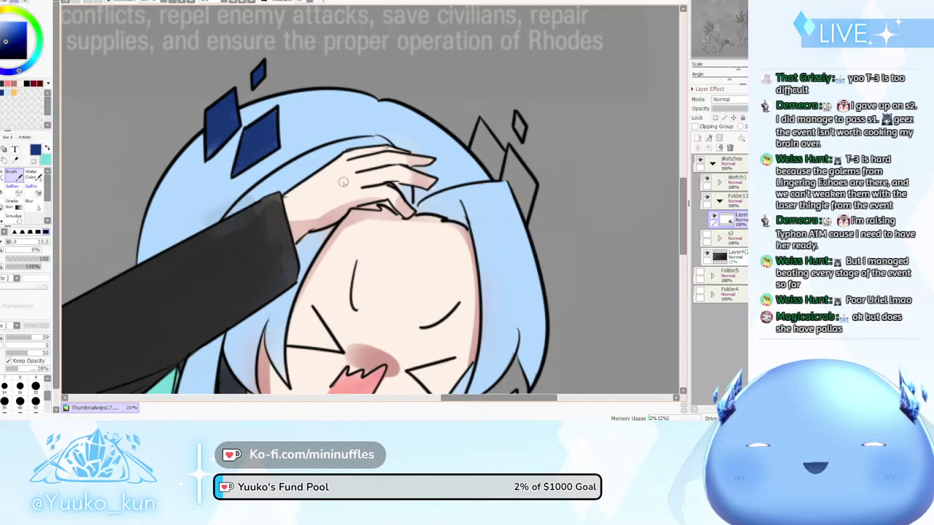
Fill the three hair crystals on the other side of the head with the same dark blue
{"action": "key", "text": "g"}
{"action": "left_click", "coordinate": [487, 155]}
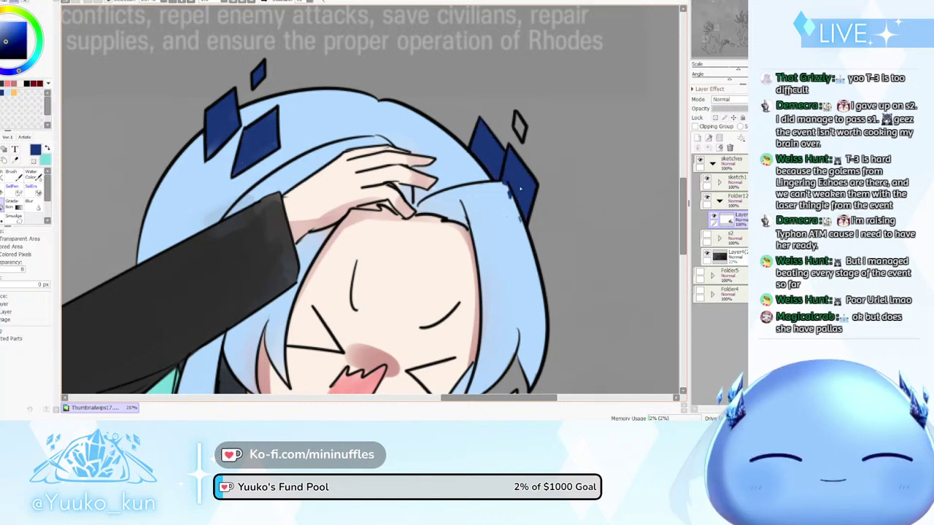
{"action": "key", "text": "b"}
{"action": "mouse_move", "coordinate": [505, 167]}
{"action": "left_mouse_down"}
{"action": "mouse_move", "coordinate": [500, 177]}
{"action": "mouse_move", "coordinate": [509, 175]}
{"action": "mouse_move", "coordinate": [525, 219]}
{"action": "mouse_move", "coordinate": [532, 182]}
{"action": "mouse_move", "coordinate": [511, 151]}
{"action": "mouse_move", "coordinate": [509, 167]}
{"action": "mouse_move", "coordinate": [521, 185]}
{"action": "mouse_move", "coordinate": [516, 162]}
{"action": "mouse_move", "coordinate": [523, 178]}
{"action": "left_mouse_up"}
{"action": "key", "text": "ctrl+z"}
{"action": "key", "text": "ctrl+z"}
{"action": "left_click_drag", "start_coordinate": [519, 116], "coordinate": [522, 133]}
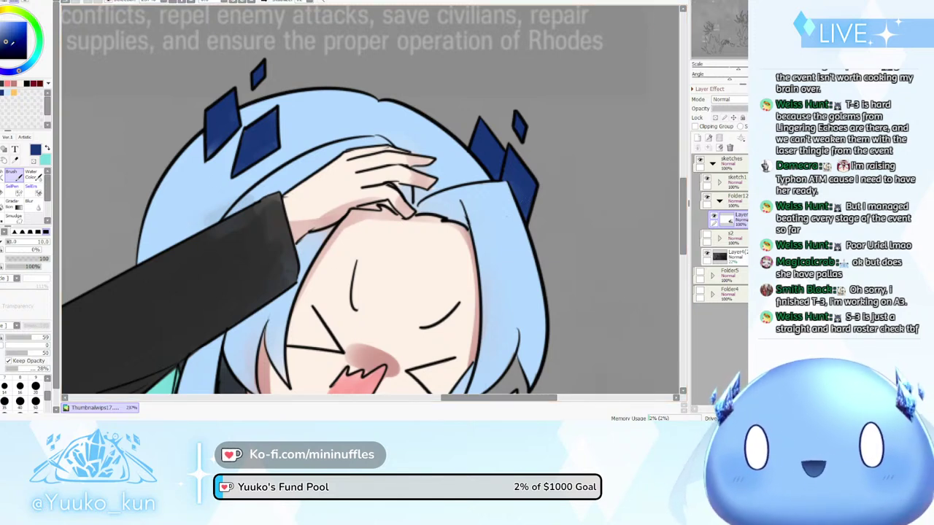
Add a new layer above the flat colours and paint a near-white highlight along the outer edges of the outermost large crystal on the raised-arm side
{"action": "left_click_drag", "start_coordinate": [7, 44], "coordinate": [10, 49]}
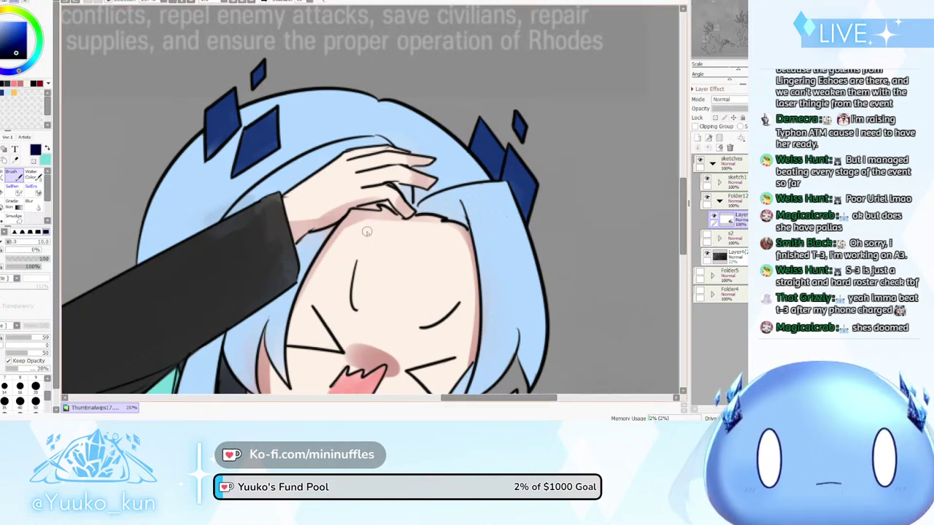
{"action": "key", "text": "ctrl+shift+n"}
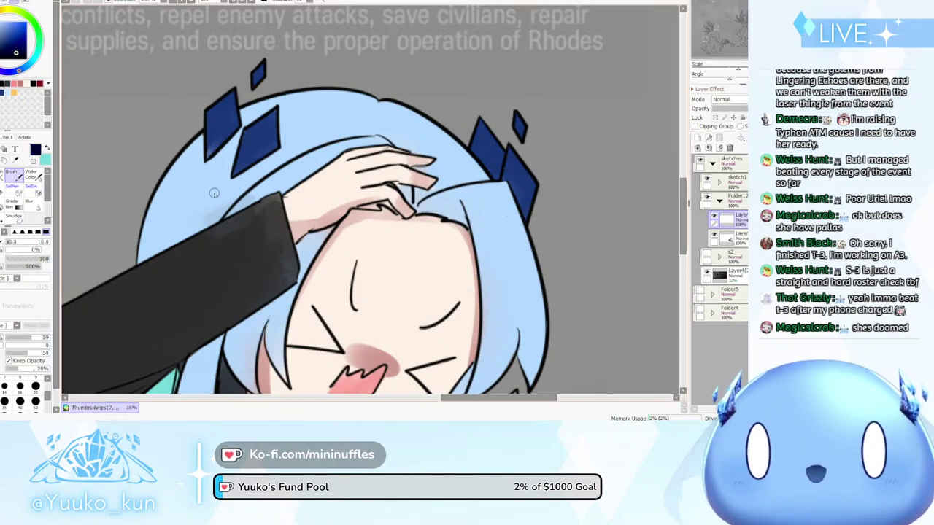
{"action": "left_click", "coordinate": [2, 25]}
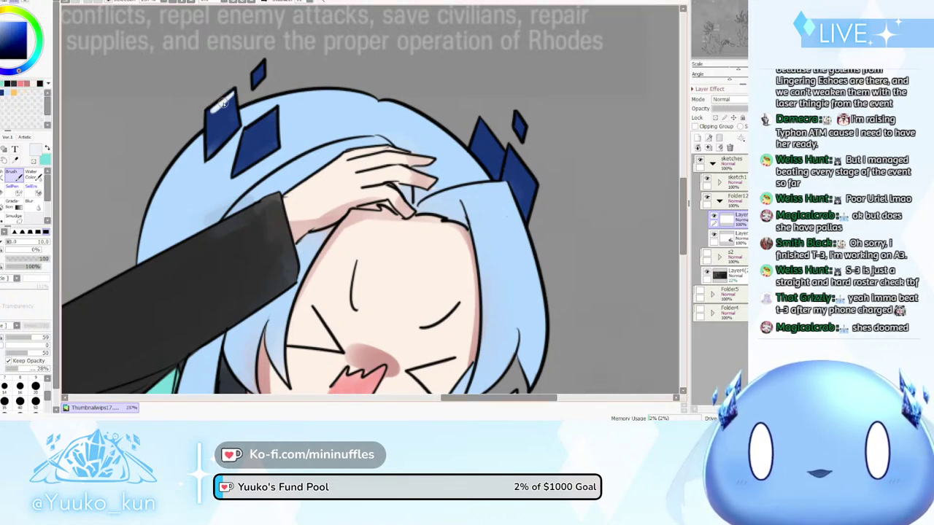
{"action": "mouse_move", "coordinate": [233, 93]}
{"action": "left_mouse_down"}
{"action": "mouse_move", "coordinate": [207, 113]}
{"action": "mouse_move", "coordinate": [205, 155]}
{"action": "left_mouse_up"}
{"action": "key", "text": "ctrl+z"}
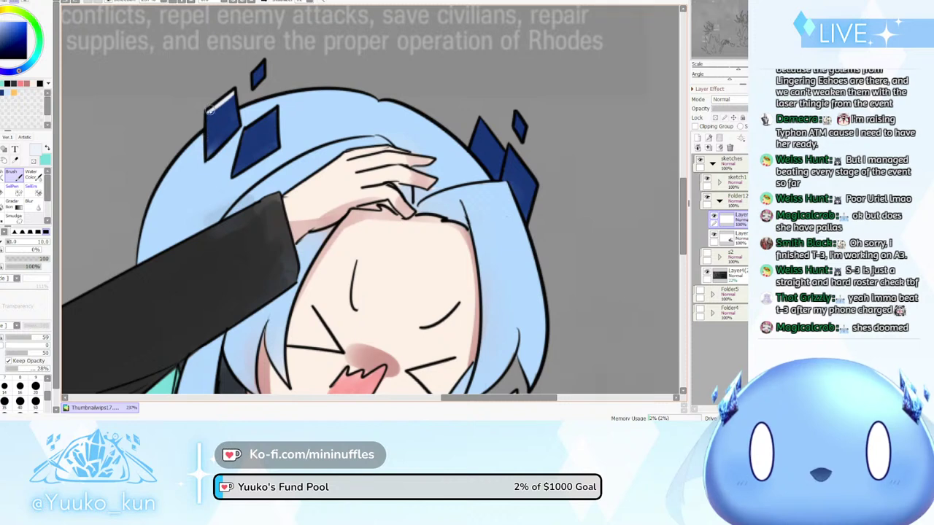
{"action": "left_click_drag", "start_coordinate": [208, 111], "coordinate": [206, 154]}
{"action": "key", "text": "ctrl+z"}
{"action": "left_click_drag", "start_coordinate": [209, 112], "coordinate": [206, 155]}
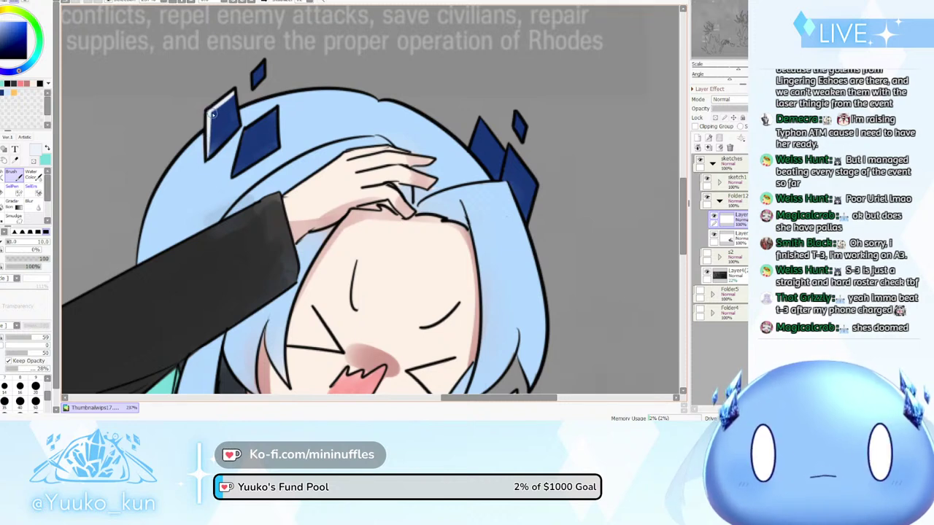
Redo the outermost crystal's highlight strokes and extend the near-white edge from its upper tip down the inner side
{"action": "key", "text": "ctrl+z"}
{"action": "left_click_drag", "start_coordinate": [208, 112], "coordinate": [230, 98]}
{"action": "key", "text": "ctrl+z"}
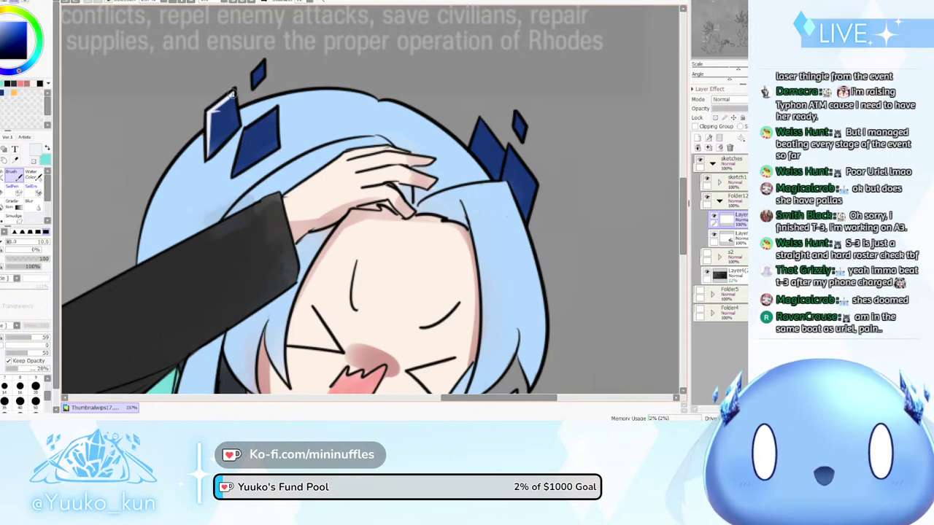
{"action": "left_click_drag", "start_coordinate": [232, 94], "coordinate": [238, 122]}
{"action": "key", "text": "ctrl+z"}
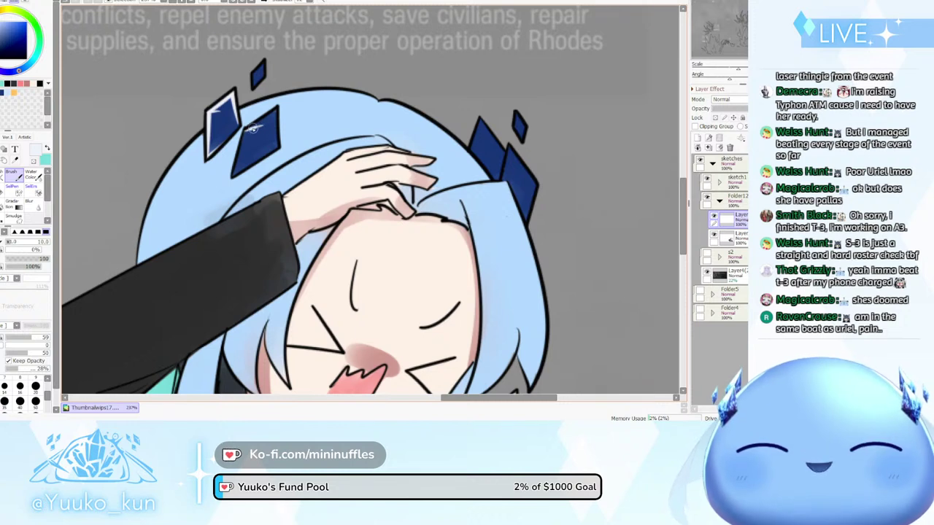
Paint near-white edge highlights on the neighbouring large crystal beside the raised hand
{"action": "left_click_drag", "start_coordinate": [245, 130], "coordinate": [271, 112]}
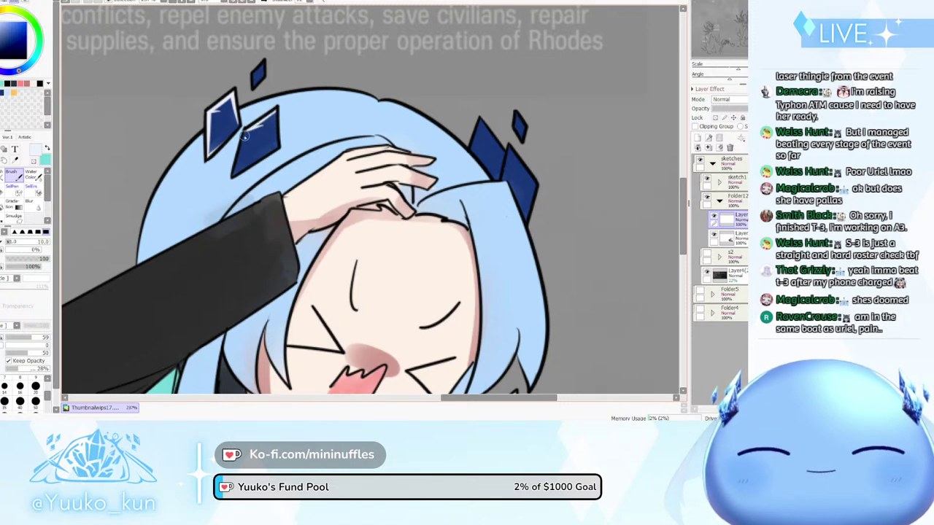
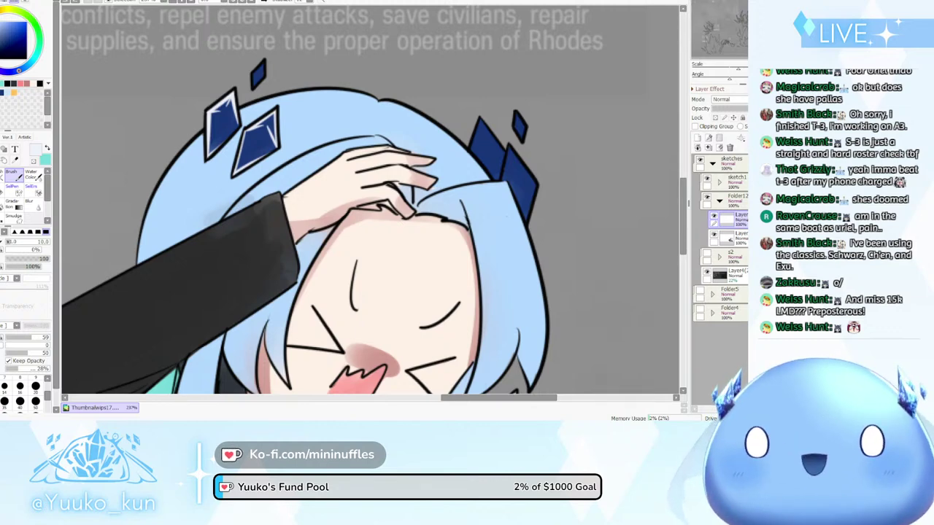
{"action": "scroll", "coordinate": [437, 175], "scroll_direction": "down", "scroll_amount": 3}
{"action": "scroll", "coordinate": [425, 158], "scroll_direction": "up", "scroll_amount": 2}
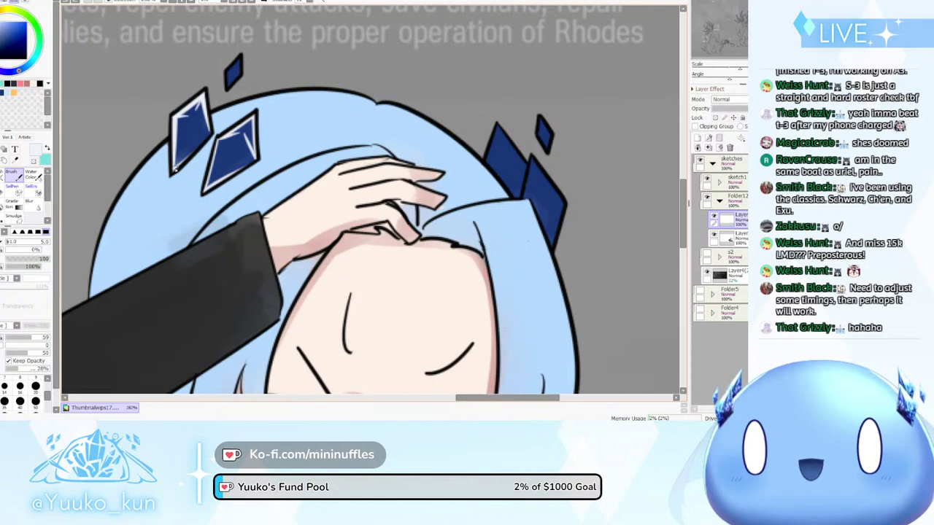
Redo the thin near-white facet line inside the outermost crystal on the raised-arm side, running from its lower tip up to the inner corner
{"action": "left_click_drag", "start_coordinate": [175, 167], "coordinate": [184, 117]}
{"action": "key", "text": "ctrl+z"}
{"action": "left_click_drag", "start_coordinate": [174, 168], "coordinate": [188, 117]}
{"action": "key", "text": "ctrl+z"}
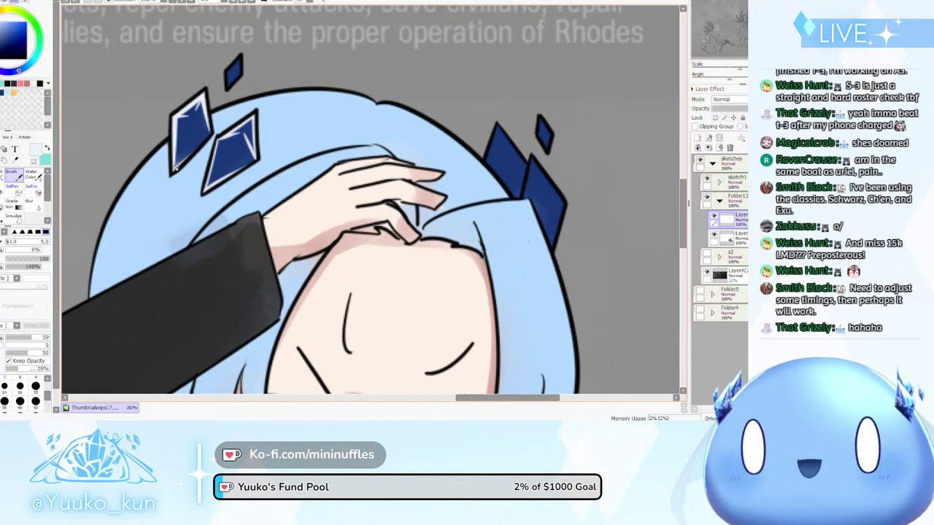
{"action": "left_click_drag", "start_coordinate": [174, 169], "coordinate": [191, 124]}
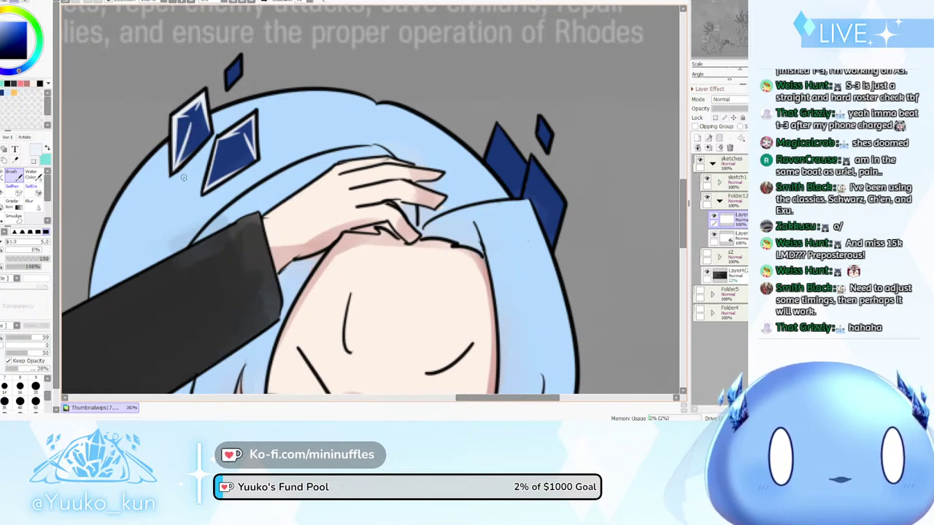
{"action": "key", "text": "ctrl+z"}
{"action": "left_click_drag", "start_coordinate": [174, 169], "coordinate": [189, 120]}
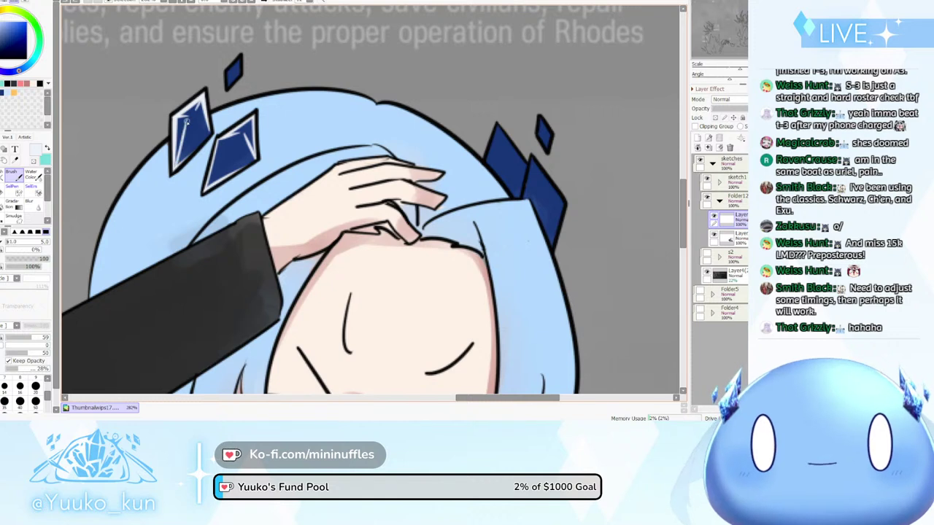
{"action": "key", "text": "ctrl+z"}
{"action": "left_click_drag", "start_coordinate": [175, 168], "coordinate": [191, 120]}
{"action": "key", "text": "ctrl+z"}
{"action": "left_click_drag", "start_coordinate": [173, 169], "coordinate": [191, 126]}
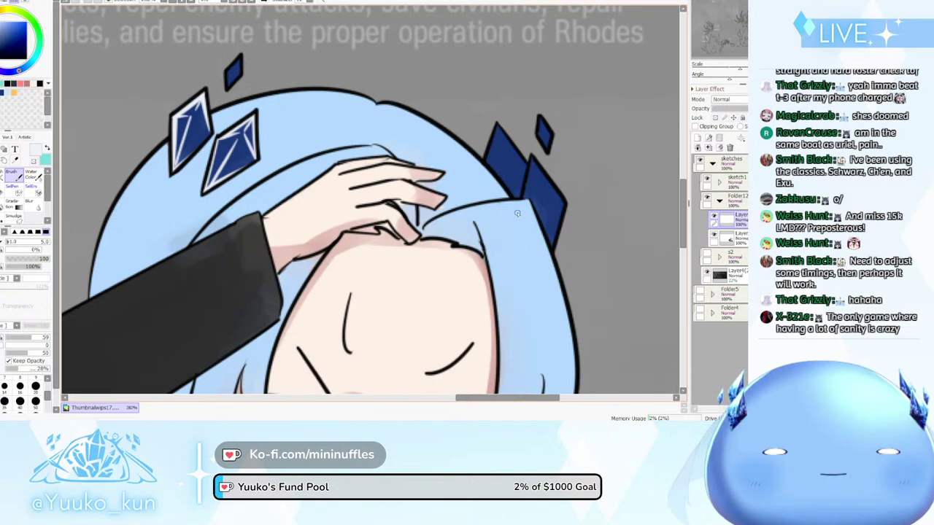
Paint near-white highlights along the upper edges of the upper large crystal on the other side of the head
{"action": "left_click_drag", "start_coordinate": [496, 124], "coordinate": [523, 164]}
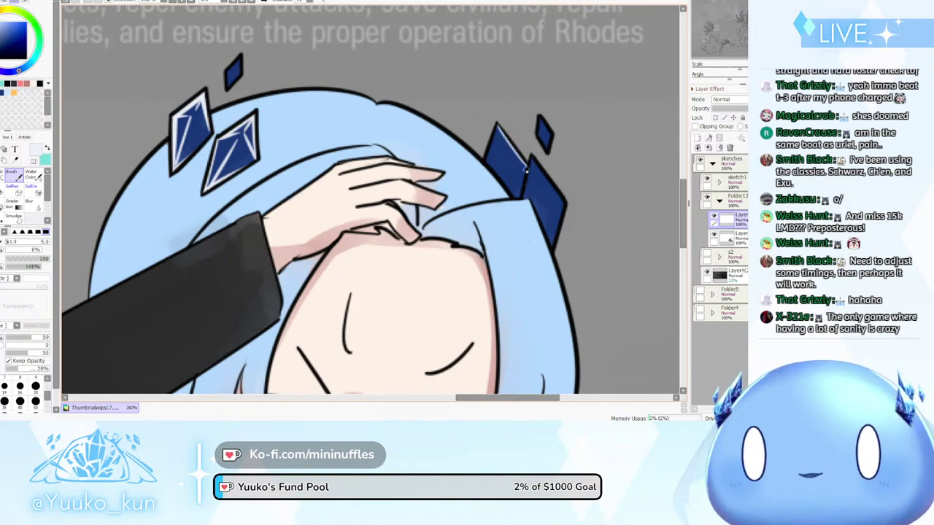
{"action": "key", "text": "ctrl+z"}
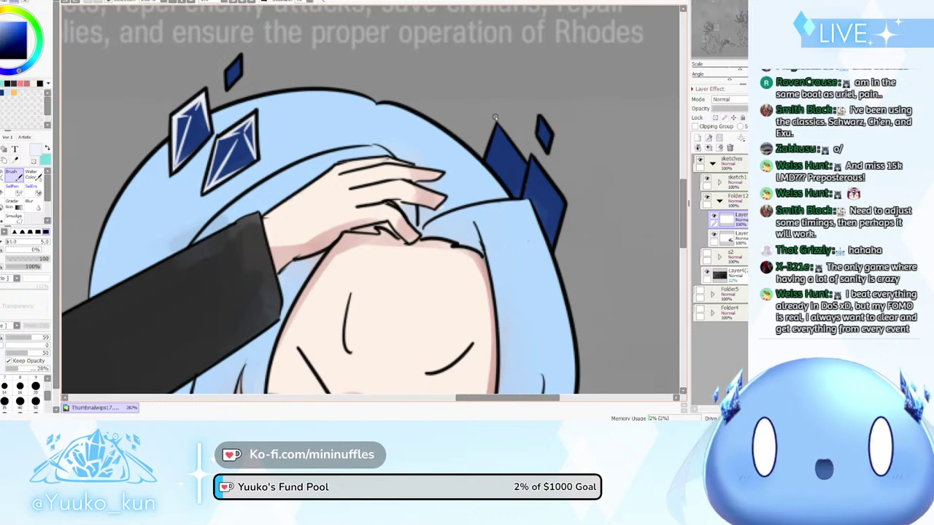
{"action": "left_click_drag", "start_coordinate": [497, 126], "coordinate": [486, 160]}
{"action": "key", "text": "ctrl+z"}
{"action": "left_click_drag", "start_coordinate": [497, 126], "coordinate": [489, 160]}
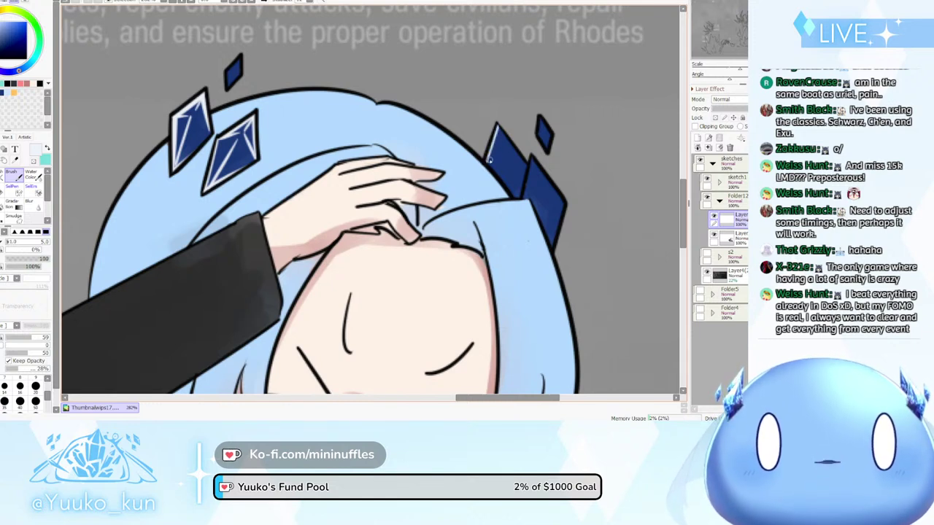
{"action": "left_click_drag", "start_coordinate": [499, 129], "coordinate": [523, 162]}
{"action": "key", "text": "ctrl+z"}
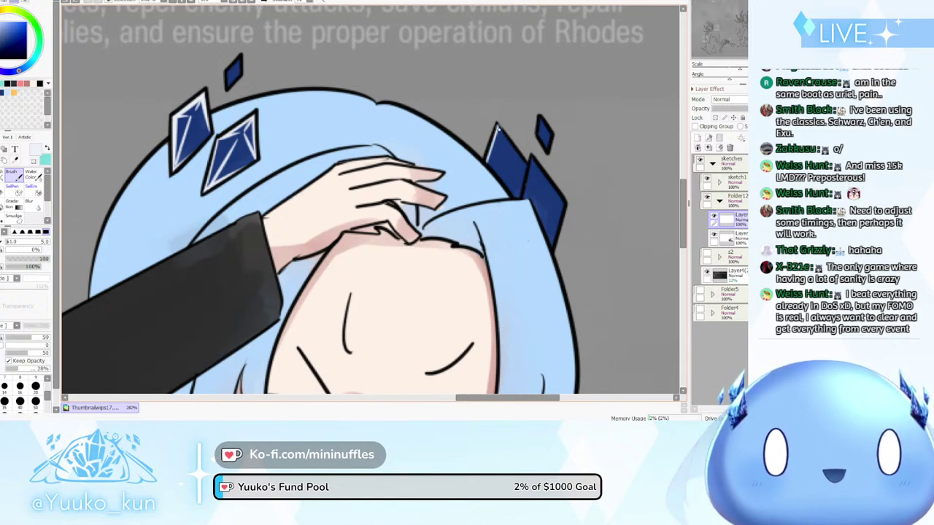
{"action": "left_click_drag", "start_coordinate": [499, 127], "coordinate": [527, 165]}
{"action": "key", "text": "ctrl+z"}
{"action": "key", "text": "ctrl+z"}
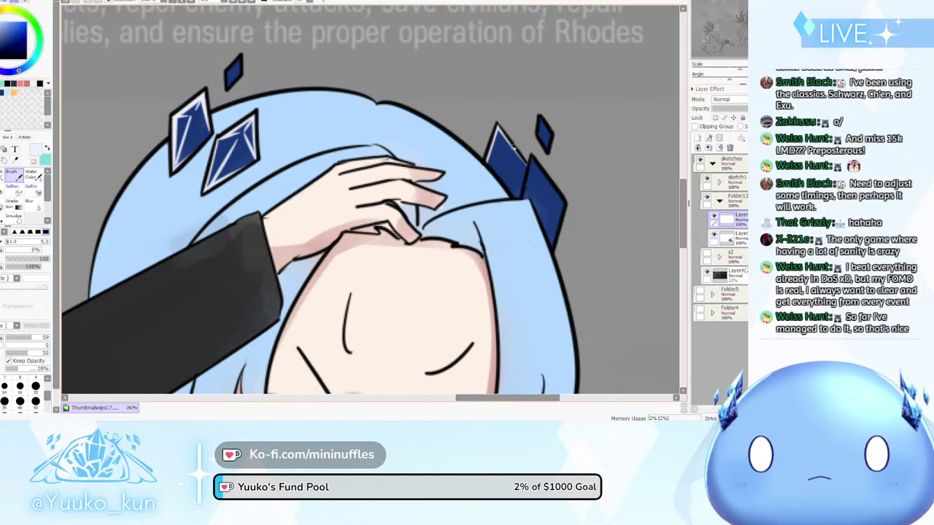
Paint near-white facet lines inside that upper crystal, running from its top tip down to the inner corner
{"action": "key", "text": "ctrl+z"}
{"action": "left_click_drag", "start_coordinate": [496, 126], "coordinate": [515, 168]}
{"action": "key", "text": "ctrl+z"}
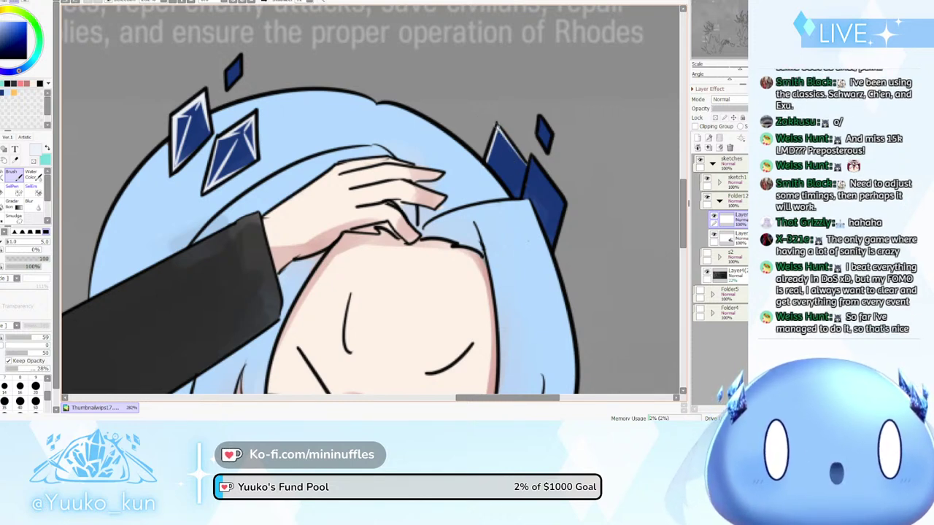
{"action": "left_click_drag", "start_coordinate": [495, 124], "coordinate": [514, 167]}
{"action": "key", "text": "ctrl+z"}
{"action": "mouse_move", "coordinate": [497, 127]}
{"action": "left_mouse_down"}
{"action": "mouse_move", "coordinate": [527, 170]}
{"action": "mouse_move", "coordinate": [517, 175]}
{"action": "left_mouse_up"}
{"action": "key", "text": "ctrl+z"}
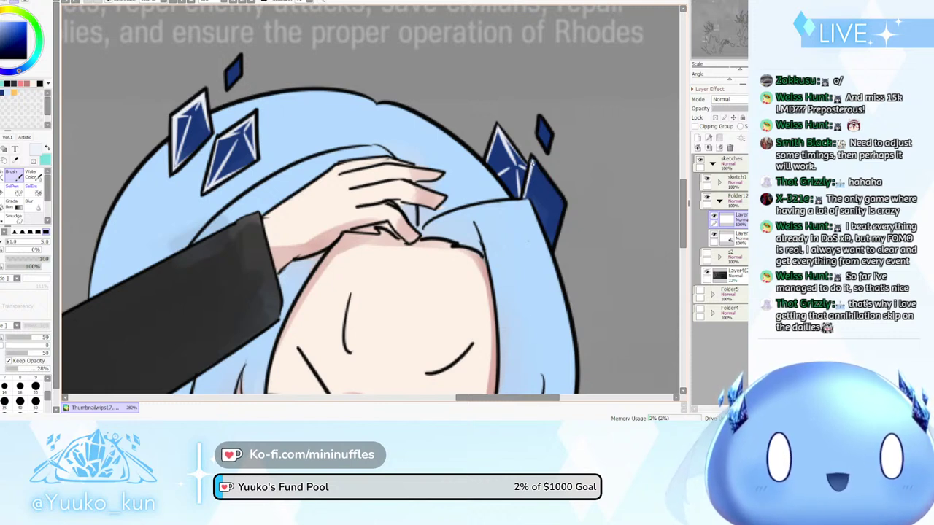
Add near-white edge and facet highlights to the lower large crystal and to both small floating crystals
{"action": "mouse_move", "coordinate": [534, 165]}
{"action": "left_mouse_down"}
{"action": "mouse_move", "coordinate": [562, 199]}
{"action": "mouse_move", "coordinate": [551, 201]}
{"action": "left_mouse_up"}
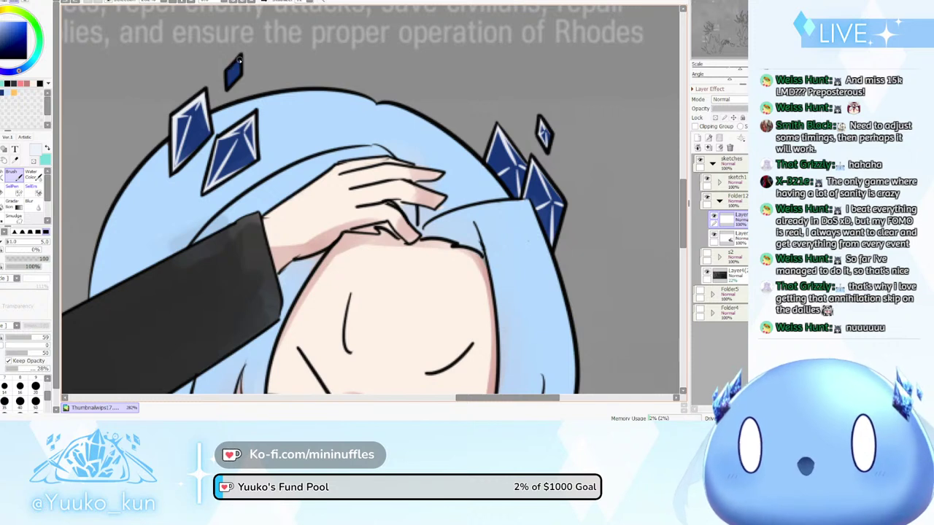
{"action": "key", "text": "ctrl+z"}
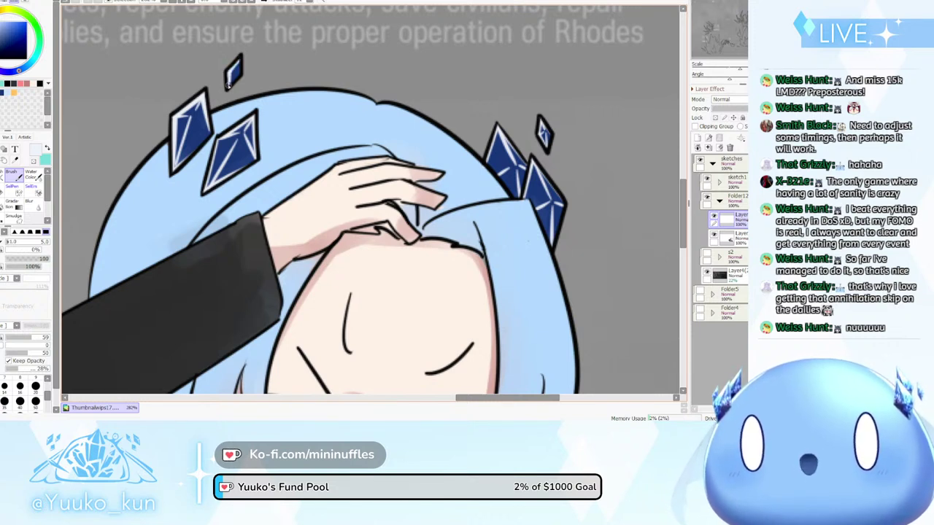
{"action": "mouse_move", "coordinate": [229, 85]}
{"action": "left_mouse_down"}
{"action": "mouse_move", "coordinate": [230, 67]}
{"action": "mouse_move", "coordinate": [228, 84]}
{"action": "mouse_move", "coordinate": [239, 75]}
{"action": "left_mouse_up"}
{"action": "key", "text": "ctrl+z"}
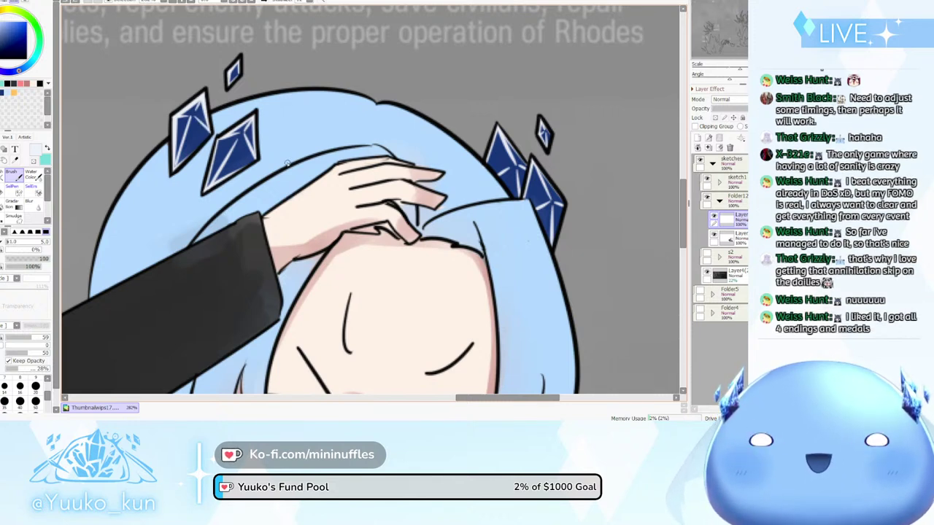
Check the highlighted crystals against the whole figure and the rest of the thumbnail
{"action": "scroll", "coordinate": [362, 129], "scroll_direction": "down", "scroll_amount": 8}
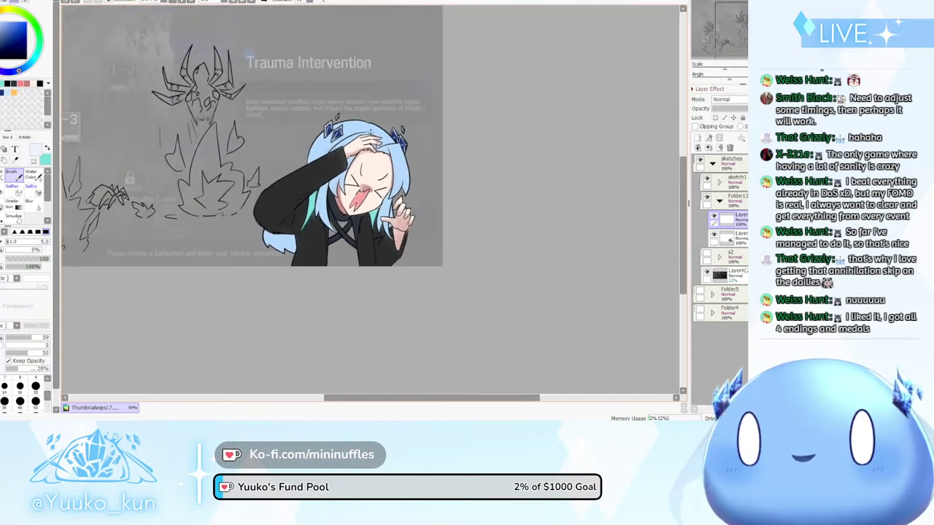
{"action": "scroll", "coordinate": [363, 129], "scroll_direction": "up", "scroll_amount": 2}
{"action": "scroll", "coordinate": [340, 126], "scroll_direction": "up", "scroll_amount": 3}
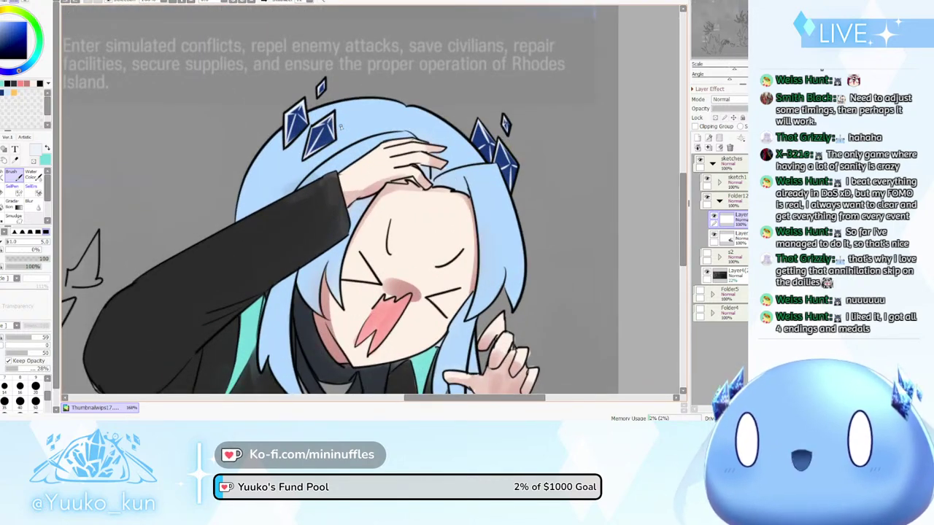
{"action": "scroll", "coordinate": [470, 161], "scroll_direction": "down", "scroll_amount": 3}
{"action": "scroll", "coordinate": [470, 161], "scroll_direction": "up", "scroll_amount": 1}
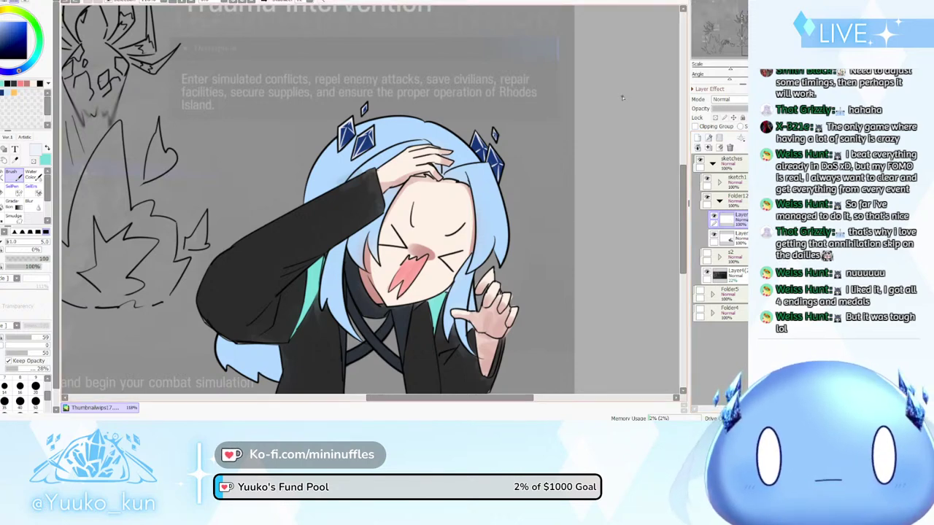
{"action": "scroll", "coordinate": [468, 183], "scroll_direction": "down", "scroll_amount": 3}
{"action": "scroll", "coordinate": [467, 219], "scroll_direction": "up", "scroll_amount": 3}
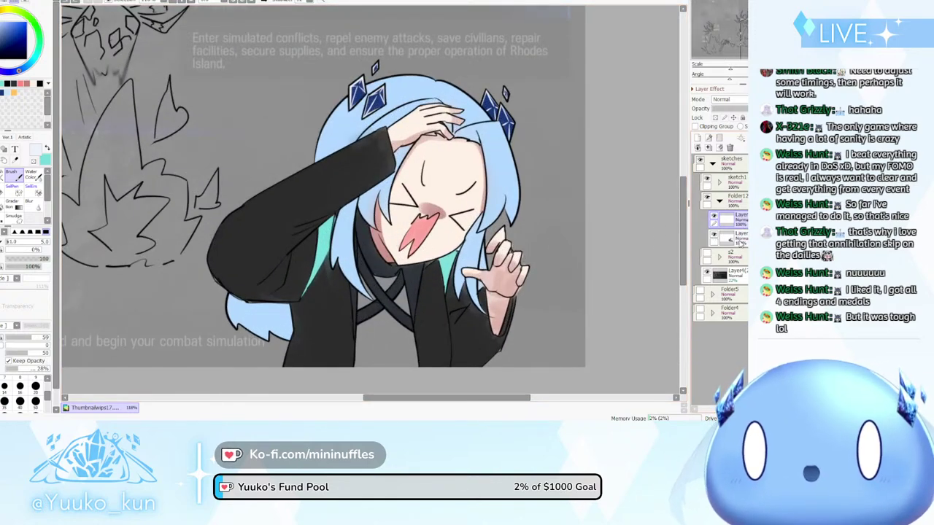
Add a new layer directly above the flat-colour layer, below the crystal highlights
{"action": "left_click", "coordinate": [739, 238]}
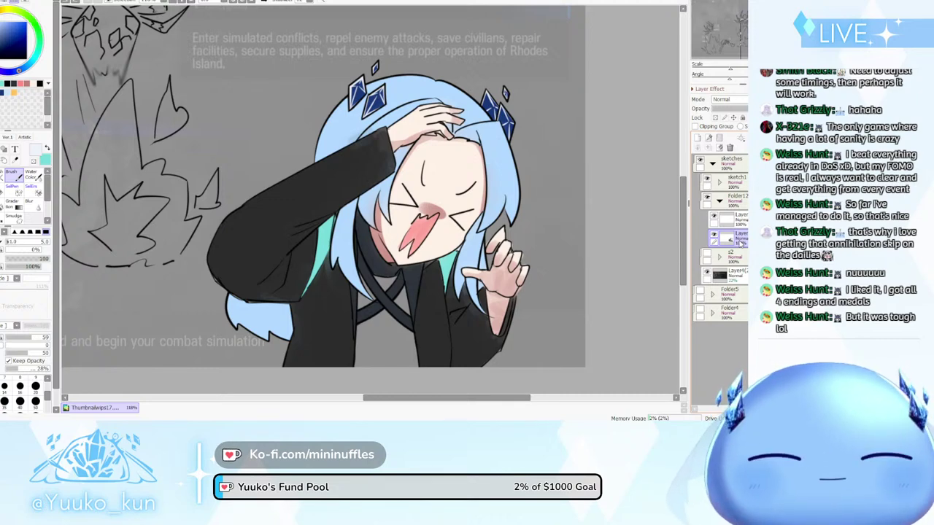
{"action": "scroll", "coordinate": [404, 188], "scroll_direction": "down", "scroll_amount": 3}
{"action": "scroll", "coordinate": [414, 223], "scroll_direction": "up", "scroll_amount": 3}
{"action": "key", "text": "ctrl+shift+n"}
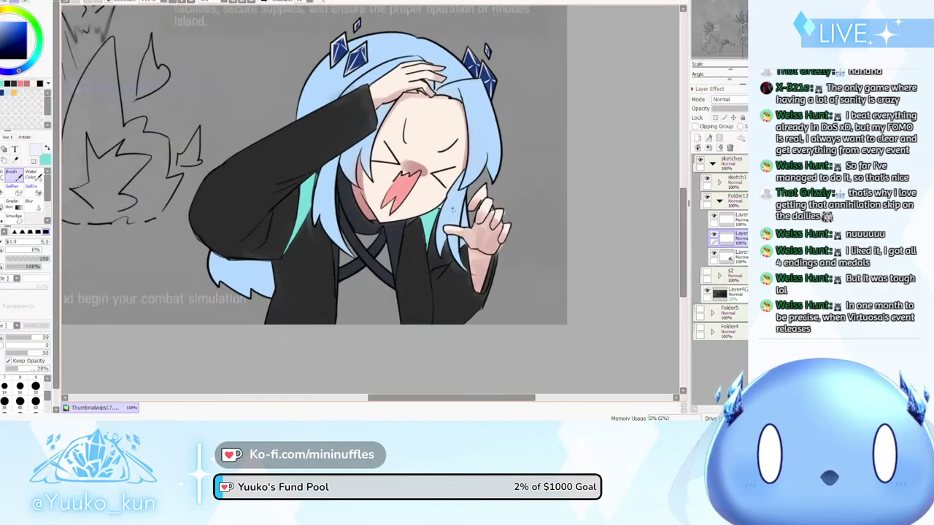
{"action": "scroll", "coordinate": [423, 171], "scroll_direction": "down", "scroll_amount": 2}
{"action": "scroll", "coordinate": [431, 179], "scroll_direction": "up", "scroll_amount": 2}
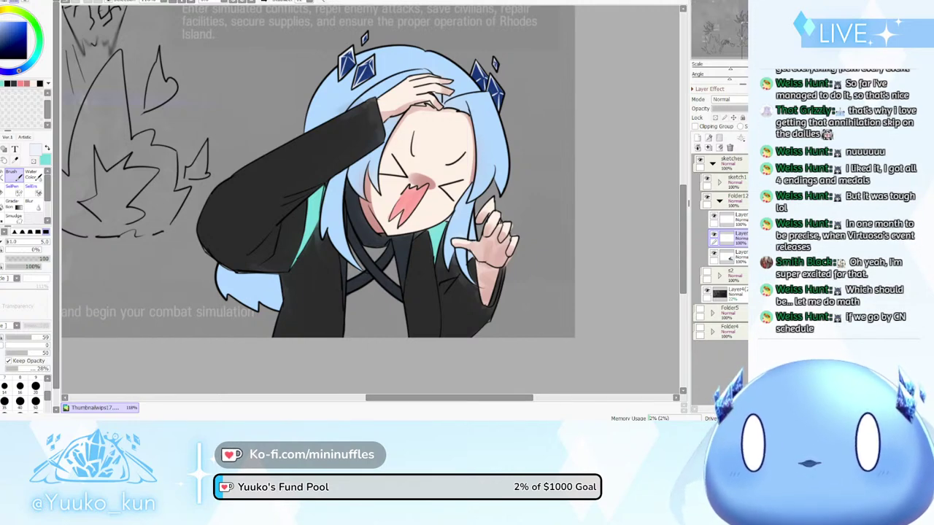
{"action": "scroll", "coordinate": [483, 262], "scroll_direction": "down", "scroll_amount": 4}
{"action": "scroll", "coordinate": [482, 254], "scroll_direction": "up", "scroll_amount": 5}
{"action": "scroll", "coordinate": [480, 251], "scroll_direction": "down", "scroll_amount": 5}
{"action": "scroll", "coordinate": [461, 251], "scroll_direction": "up", "scroll_amount": 4}
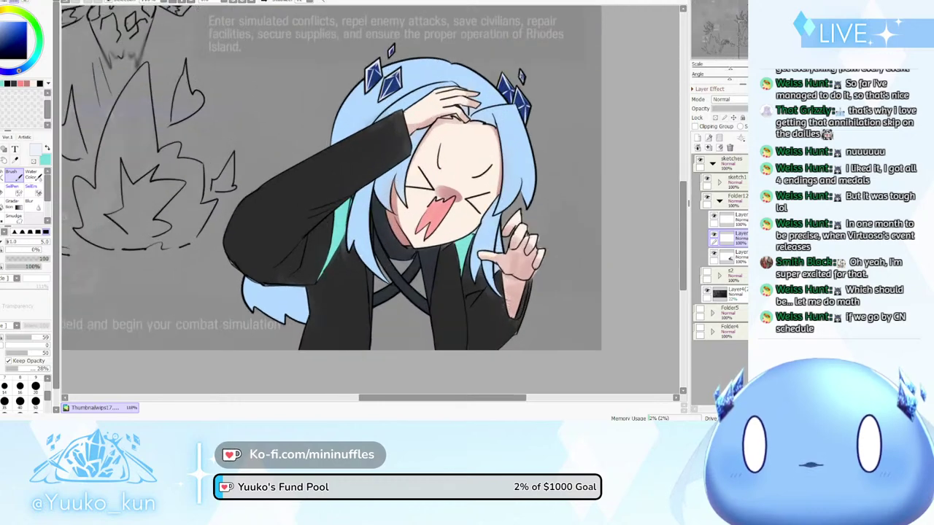
{"action": "scroll", "coordinate": [461, 250], "scroll_direction": "down", "scroll_amount": 1}
{"action": "scroll", "coordinate": [461, 251], "scroll_direction": "up", "scroll_amount": 2}
{"action": "scroll", "coordinate": [328, 189], "scroll_direction": "down", "scroll_amount": 2}
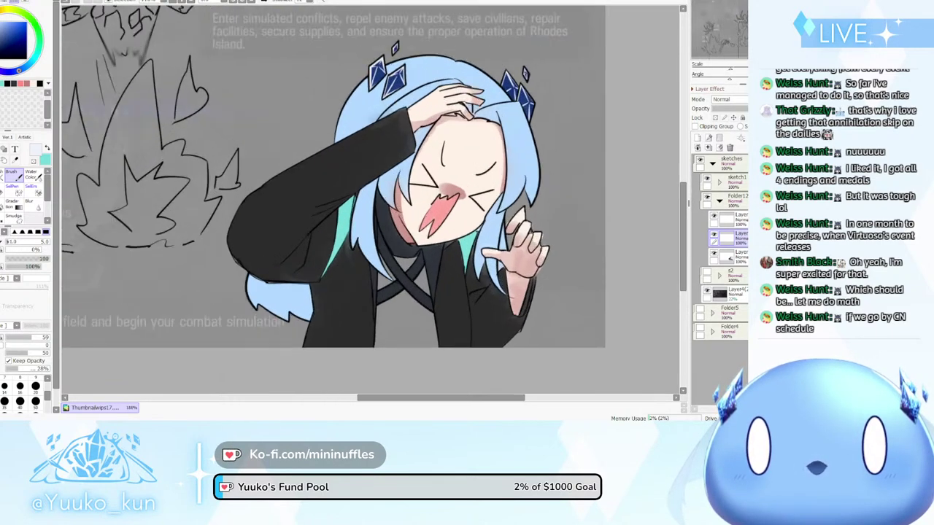
{"action": "scroll", "coordinate": [328, 190], "scroll_direction": "up", "scroll_amount": 2}
{"action": "scroll", "coordinate": [329, 190], "scroll_direction": "down", "scroll_amount": 2}
{"action": "scroll", "coordinate": [329, 190], "scroll_direction": "up", "scroll_amount": 2}
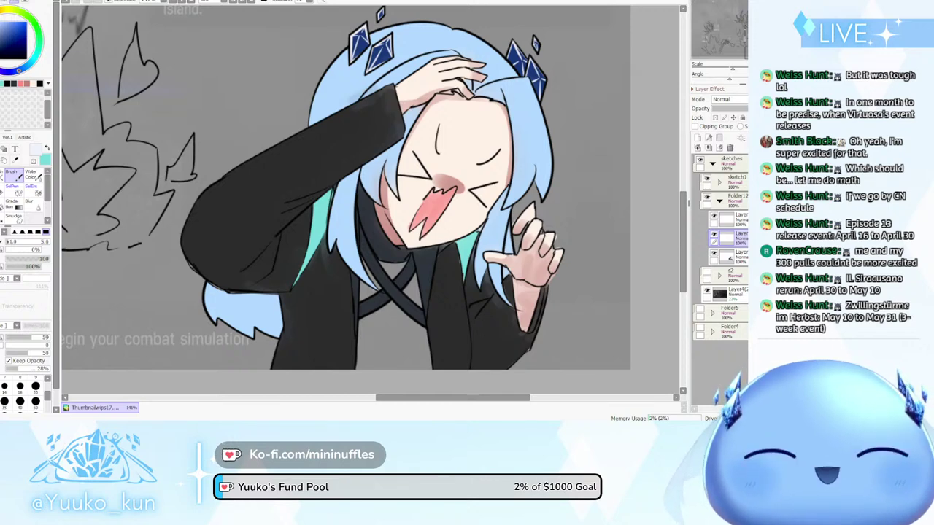
{"action": "scroll", "coordinate": [500, 206], "scroll_direction": "down", "scroll_amount": 1}
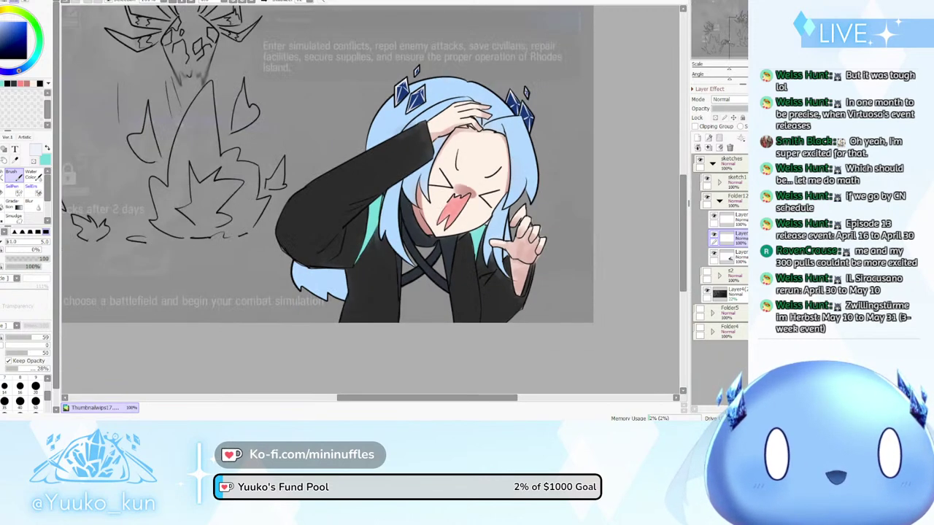
{"action": "scroll", "coordinate": [519, 208], "scroll_direction": "up", "scroll_amount": 1}
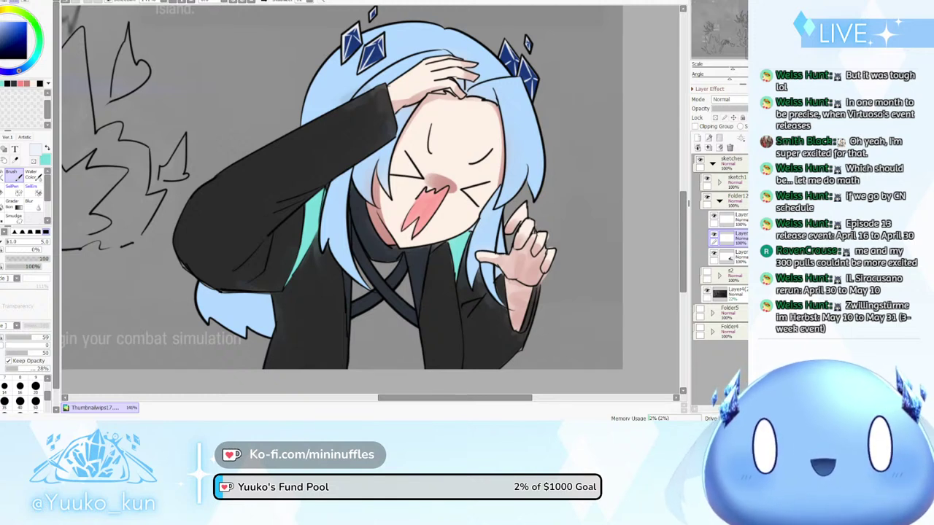
Lock the flat-colour layer's opacity and paint medium blue shading on the hair behind the raised elbow and beside the lowered hand
{"action": "left_click", "coordinate": [732, 257]}
{"action": "left_click", "coordinate": [714, 117]}
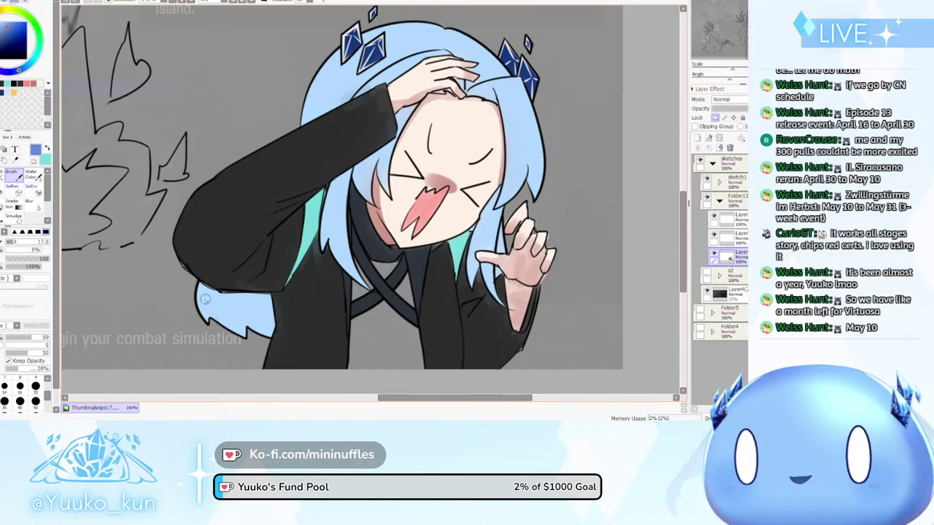
{"action": "left_click_drag", "start_coordinate": [33, 338], "coordinate": [27, 338]}
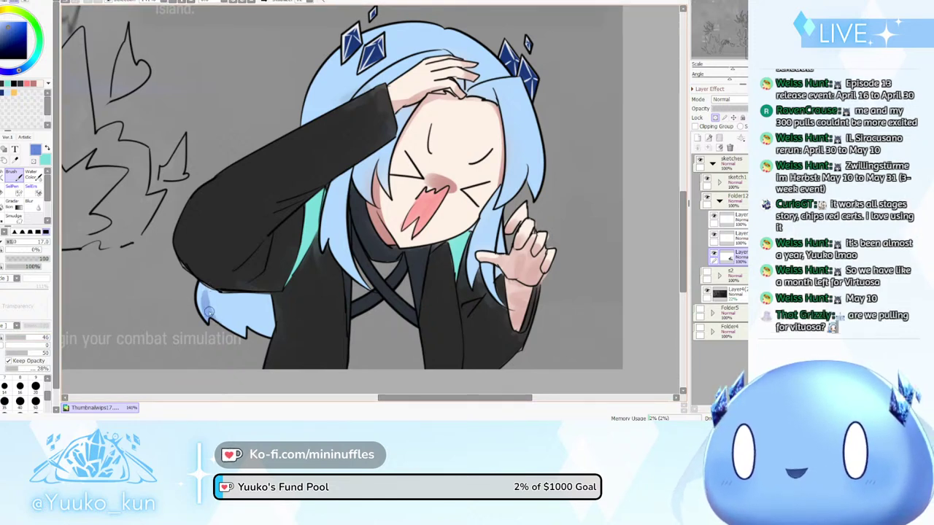
{"action": "key", "text": "ctrl+z"}
{"action": "mouse_move", "coordinate": [208, 316]}
{"action": "left_mouse_down"}
{"action": "mouse_move", "coordinate": [228, 339]}
{"action": "mouse_move", "coordinate": [206, 290]}
{"action": "left_mouse_up"}
{"action": "key", "text": "ctrl+z"}
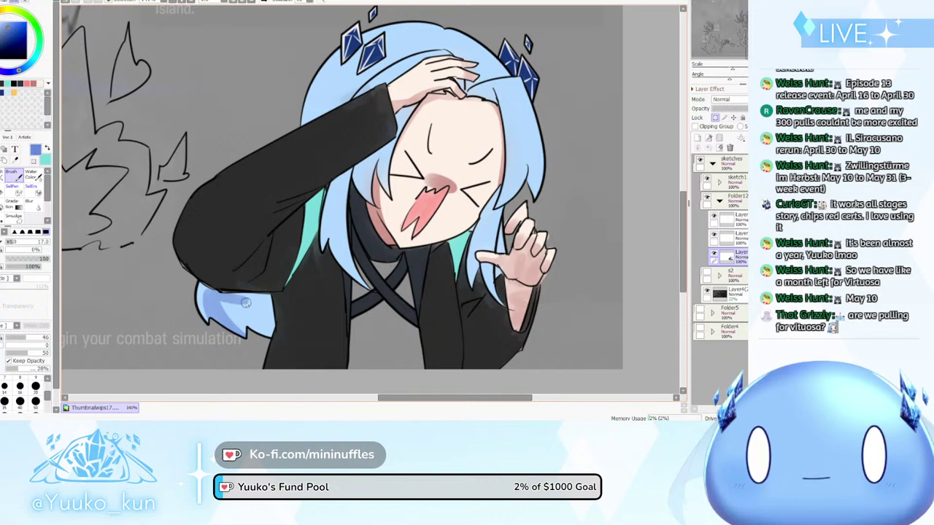
{"action": "mouse_move", "coordinate": [237, 301]}
{"action": "left_mouse_down"}
{"action": "mouse_move", "coordinate": [270, 298]}
{"action": "mouse_move", "coordinate": [232, 296]}
{"action": "mouse_move", "coordinate": [263, 298]}
{"action": "mouse_move", "coordinate": [253, 307]}
{"action": "mouse_move", "coordinate": [265, 298]}
{"action": "mouse_move", "coordinate": [267, 321]}
{"action": "mouse_move", "coordinate": [267, 301]}
{"action": "mouse_move", "coordinate": [263, 341]}
{"action": "mouse_move", "coordinate": [261, 302]}
{"action": "mouse_move", "coordinate": [259, 333]}
{"action": "mouse_move", "coordinate": [246, 299]}
{"action": "mouse_move", "coordinate": [256, 335]}
{"action": "mouse_move", "coordinate": [237, 306]}
{"action": "mouse_move", "coordinate": [249, 328]}
{"action": "mouse_move", "coordinate": [218, 294]}
{"action": "mouse_move", "coordinate": [250, 334]}
{"action": "mouse_move", "coordinate": [206, 298]}
{"action": "mouse_move", "coordinate": [208, 287]}
{"action": "mouse_move", "coordinate": [210, 321]}
{"action": "mouse_move", "coordinate": [208, 303]}
{"action": "mouse_move", "coordinate": [222, 335]}
{"action": "mouse_move", "coordinate": [207, 290]}
{"action": "mouse_move", "coordinate": [223, 338]}
{"action": "mouse_move", "coordinate": [208, 288]}
{"action": "mouse_move", "coordinate": [217, 315]}
{"action": "mouse_move", "coordinate": [209, 291]}
{"action": "left_mouse_up"}
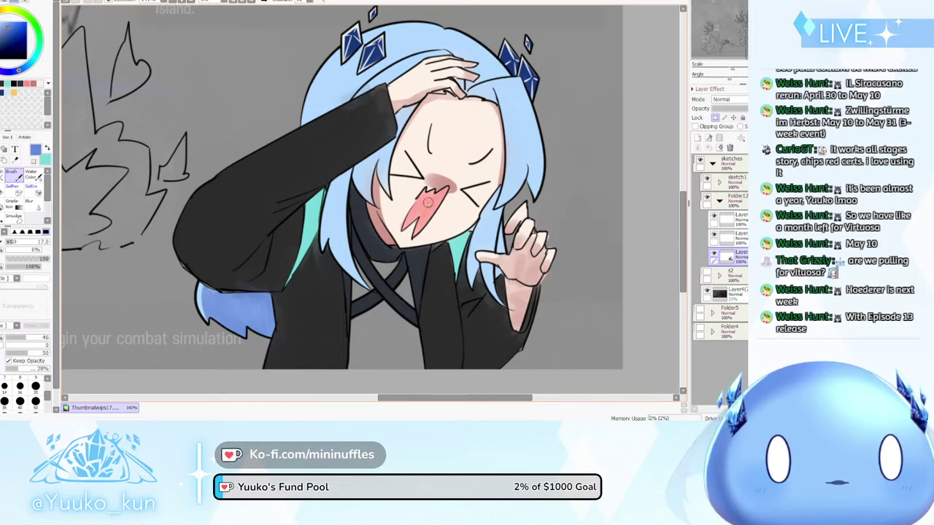
{"action": "left_click", "coordinate": [26, 242]}
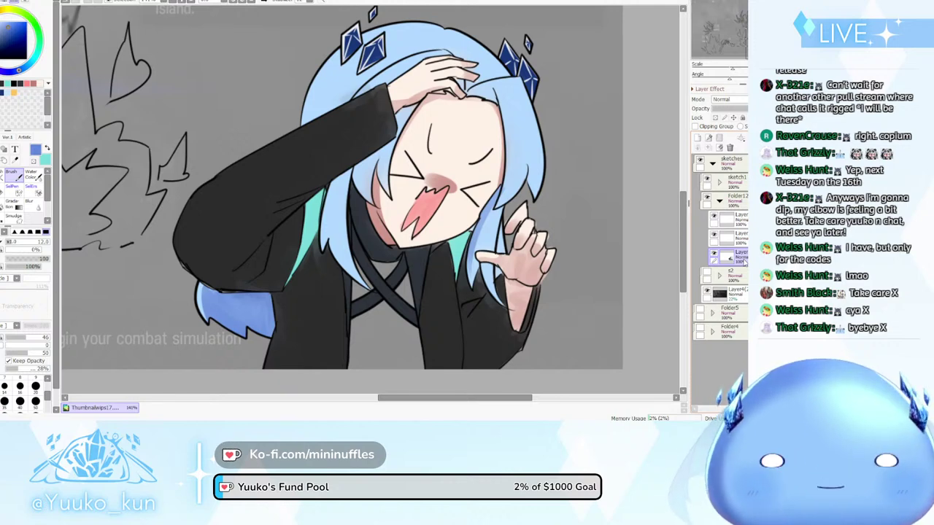
Add a new layer above the flat-colour layer and set the brush to size 38 with white as the colour
{"action": "key", "text": "ctrl+shift+n"}
{"action": "scroll", "coordinate": [549, 251], "scroll_direction": "down", "scroll_amount": 3}
{"action": "scroll", "coordinate": [561, 281], "scroll_direction": "up", "scroll_amount": 3}
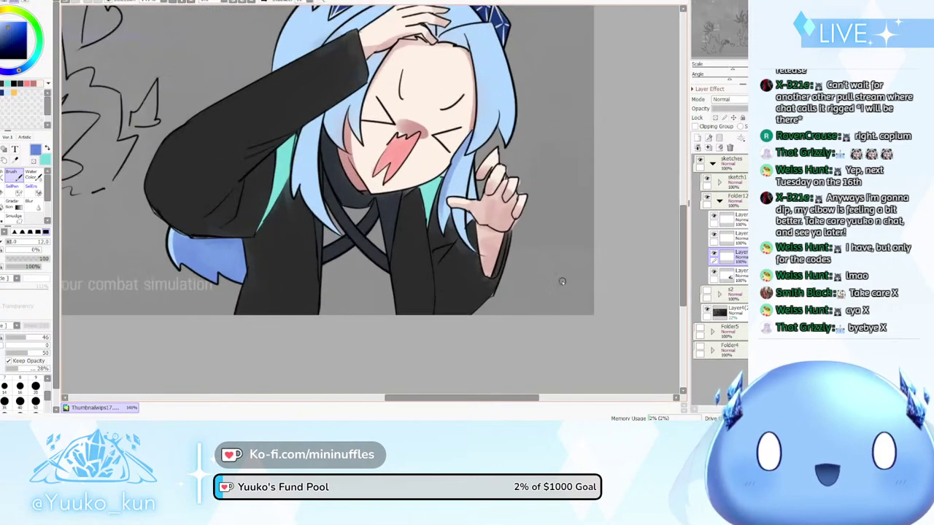
{"action": "left_click", "coordinate": [22, 241]}
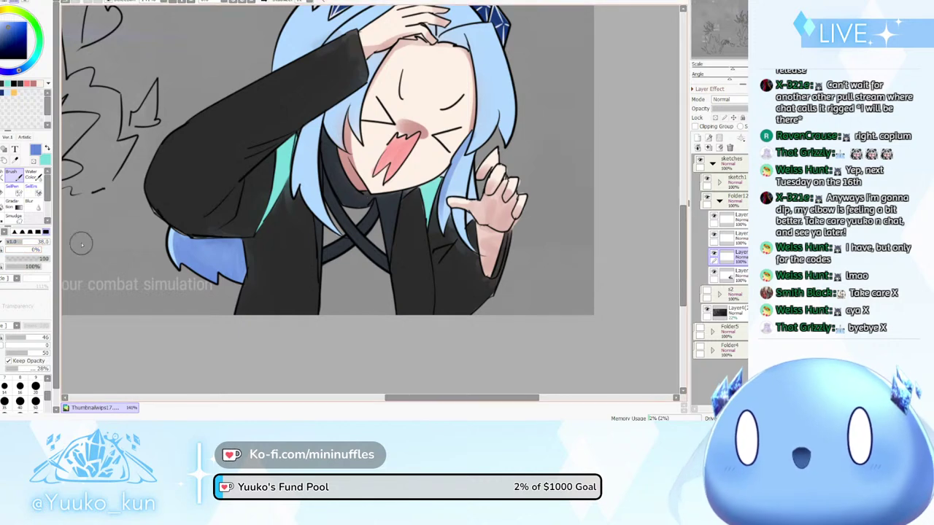
{"action": "key", "text": "x"}
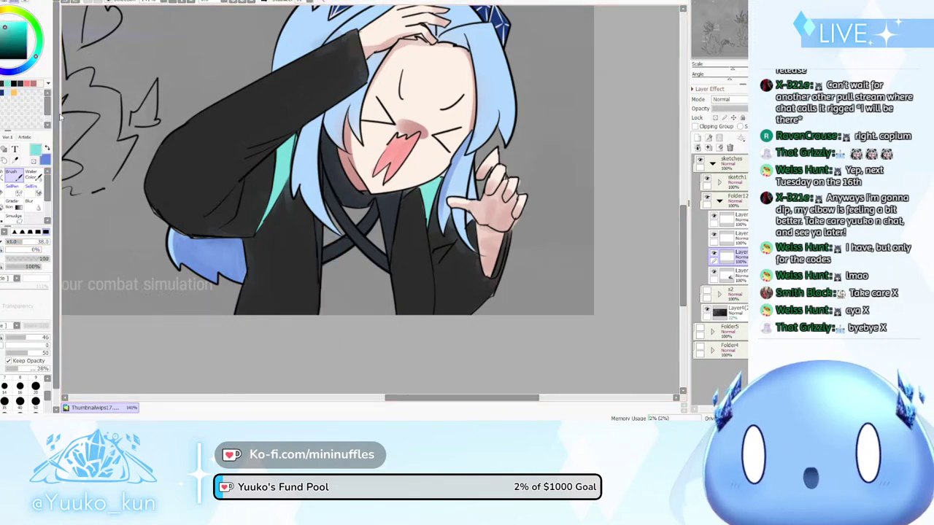
{"action": "left_click", "coordinate": [2, 24]}
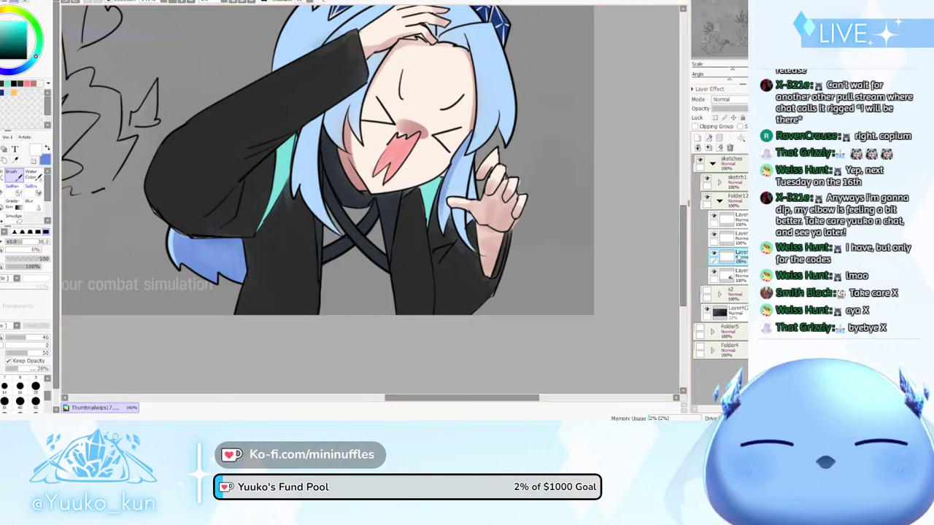
Place the new layer beneath the flat-colour layer and paint the shirt under the crossed straps white
{"action": "left_click_drag", "start_coordinate": [736, 257], "coordinate": [736, 279]}
{"action": "mouse_move", "coordinate": [317, 219]}
{"action": "left_mouse_down"}
{"action": "mouse_move", "coordinate": [331, 336]}
{"action": "mouse_move", "coordinate": [331, 214]}
{"action": "mouse_move", "coordinate": [330, 317]}
{"action": "mouse_move", "coordinate": [349, 290]}
{"action": "mouse_move", "coordinate": [345, 213]}
{"action": "mouse_move", "coordinate": [365, 317]}
{"action": "mouse_move", "coordinate": [362, 252]}
{"action": "mouse_move", "coordinate": [380, 296]}
{"action": "mouse_move", "coordinate": [369, 208]}
{"action": "mouse_move", "coordinate": [392, 327]}
{"action": "left_mouse_up"}
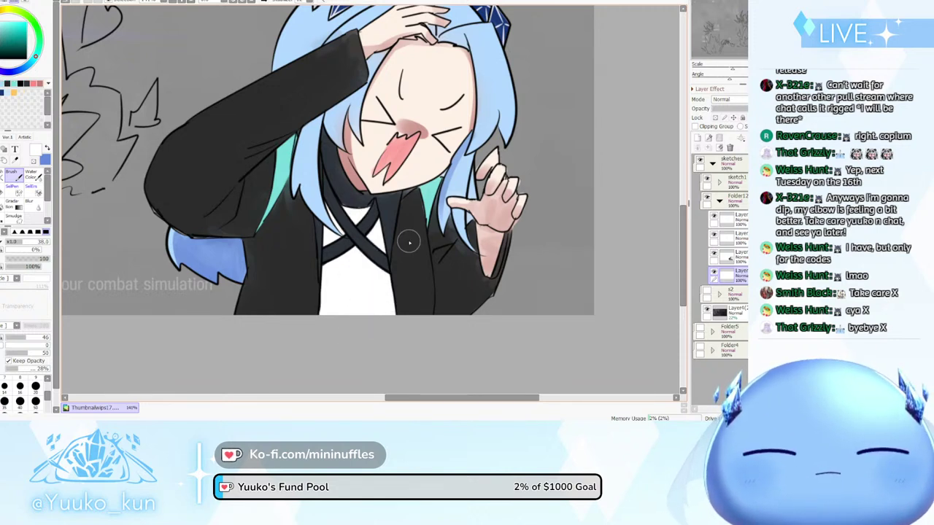
{"action": "scroll", "coordinate": [409, 243], "scroll_direction": "down", "scroll_amount": 3}
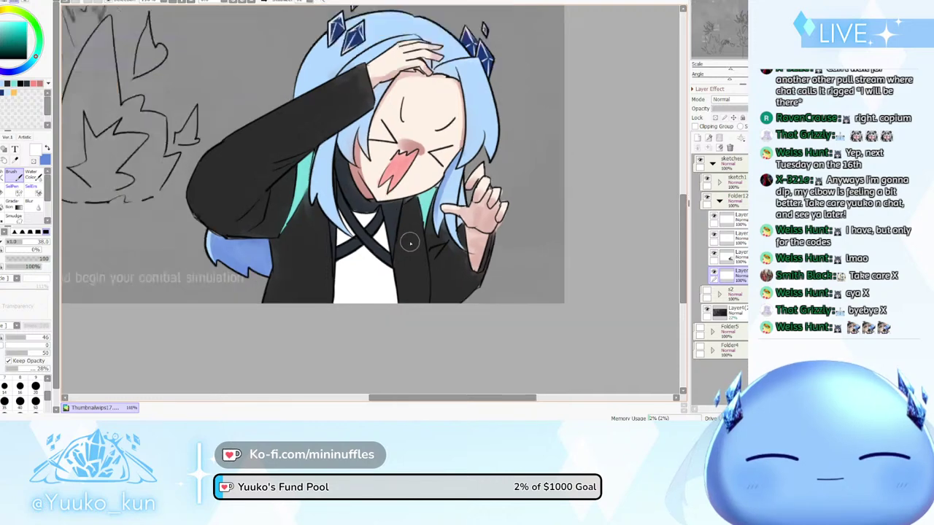
{"action": "scroll", "coordinate": [433, 202], "scroll_direction": "up", "scroll_amount": 2}
{"action": "scroll", "coordinate": [432, 203], "scroll_direction": "up", "scroll_amount": 1}
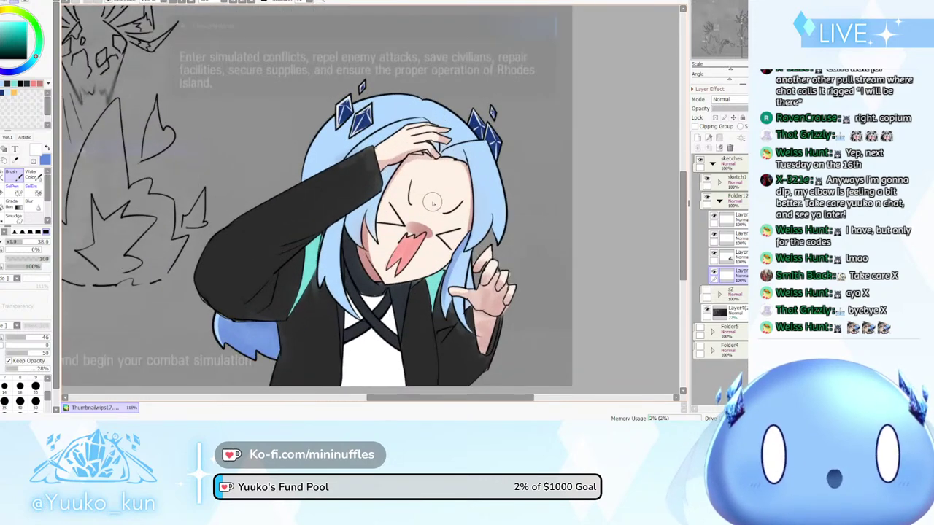
{"action": "scroll", "coordinate": [434, 186], "scroll_direction": "up", "scroll_amount": 1}
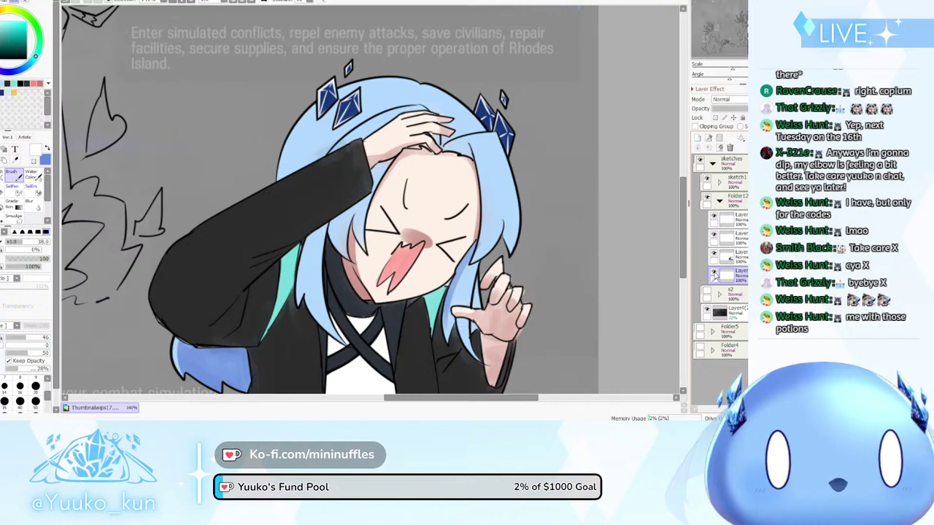
{"action": "left_click", "coordinate": [715, 276]}
{"action": "left_click", "coordinate": [715, 276]}
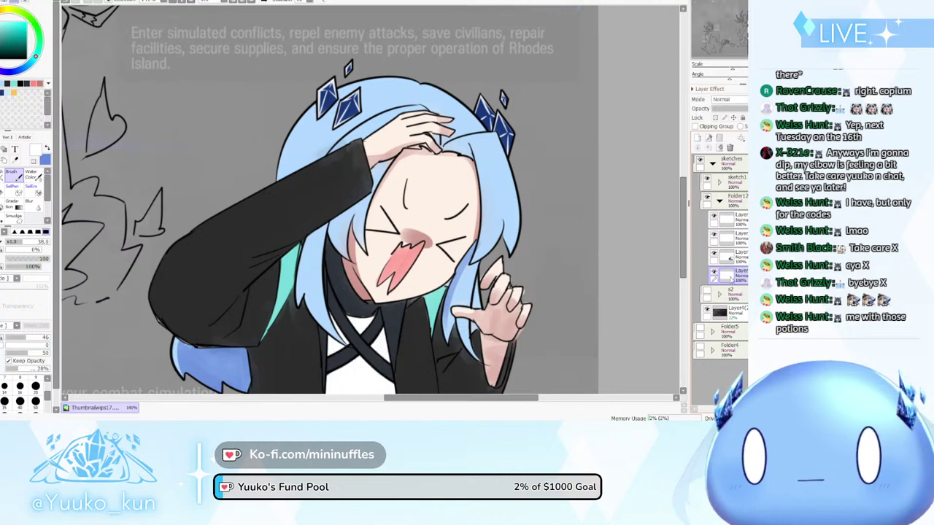
Lock the flat-colour layer's opacity and paint medium blue shading with a size 15 brush on the hair above the lowered hand
{"action": "left_click", "coordinate": [730, 260]}
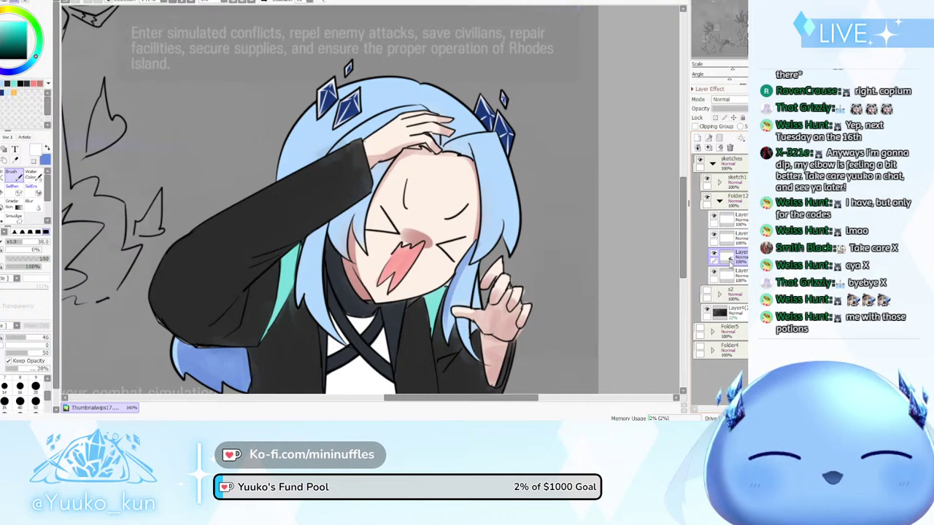
{"action": "key", "text": "x"}
{"action": "left_click_drag", "start_coordinate": [21, 244], "coordinate": [13, 244]}
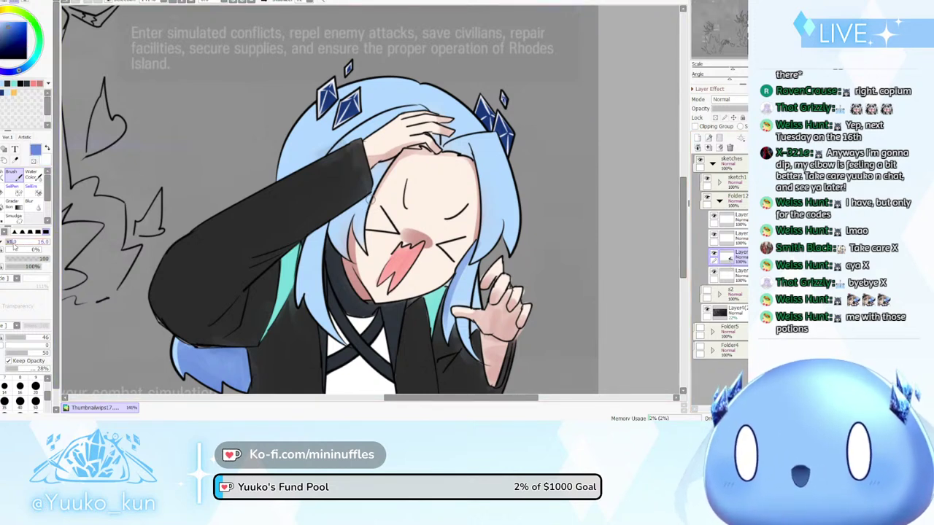
{"action": "key", "text": "ctrl+z"}
{"action": "left_click_drag", "start_coordinate": [486, 178], "coordinate": [478, 254]}
{"action": "key", "text": "ctrl+z"}
{"action": "left_click_drag", "start_coordinate": [486, 203], "coordinate": [475, 258]}
{"action": "key", "text": "ctrl+z"}
{"action": "mouse_move", "coordinate": [483, 210]}
{"action": "left_mouse_down"}
{"action": "mouse_move", "coordinate": [468, 263]}
{"action": "mouse_move", "coordinate": [504, 205]}
{"action": "mouse_move", "coordinate": [486, 250]}
{"action": "left_mouse_up"}
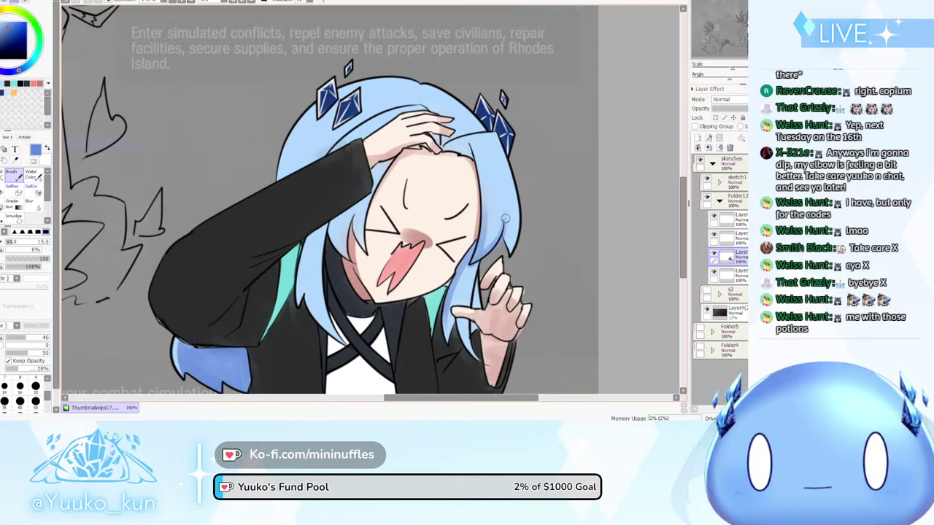
{"action": "key", "text": "slash"}
{"action": "key", "text": "ctrl+z"}
{"action": "mouse_move", "coordinate": [501, 219]}
{"action": "left_mouse_down"}
{"action": "mouse_move", "coordinate": [508, 255]}
{"action": "mouse_move", "coordinate": [517, 193]}
{"action": "mouse_move", "coordinate": [513, 244]}
{"action": "left_mouse_up"}
{"action": "key", "text": "ctrl+z"}
{"action": "left_click_drag", "start_coordinate": [514, 171], "coordinate": [509, 254]}
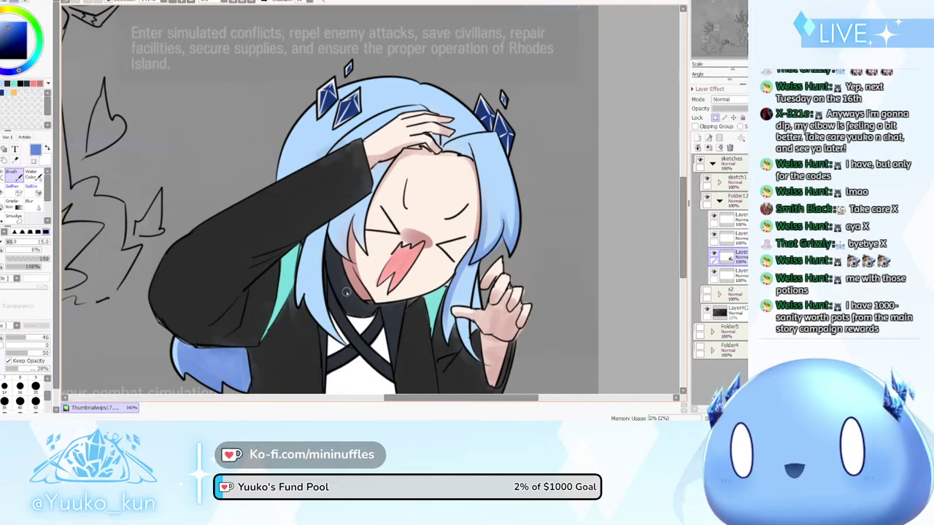
Paint medium blue shading along the outer hair above the raised sleeve and at the parting beside the fingers
{"action": "left_click_drag", "start_coordinate": [305, 114], "coordinate": [282, 180]}
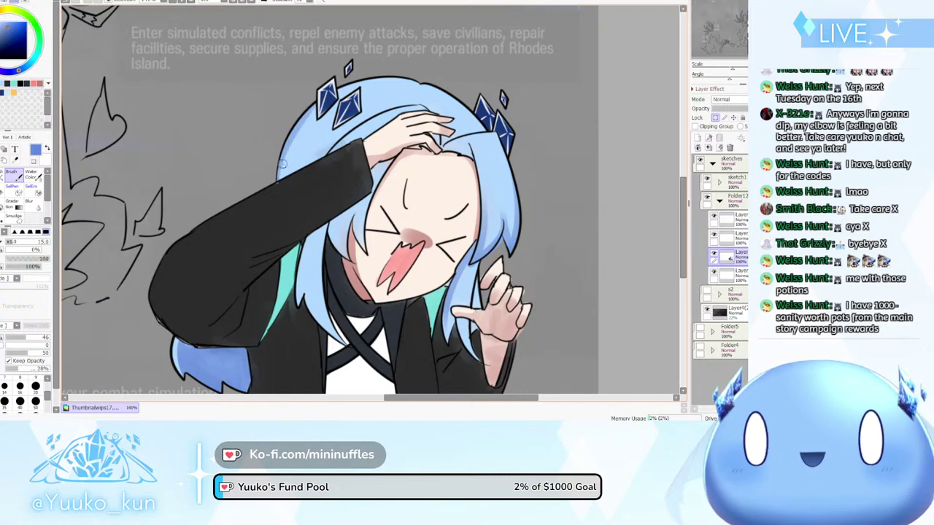
{"action": "key", "text": "ctrl+z"}
{"action": "left_click_drag", "start_coordinate": [304, 114], "coordinate": [282, 183]}
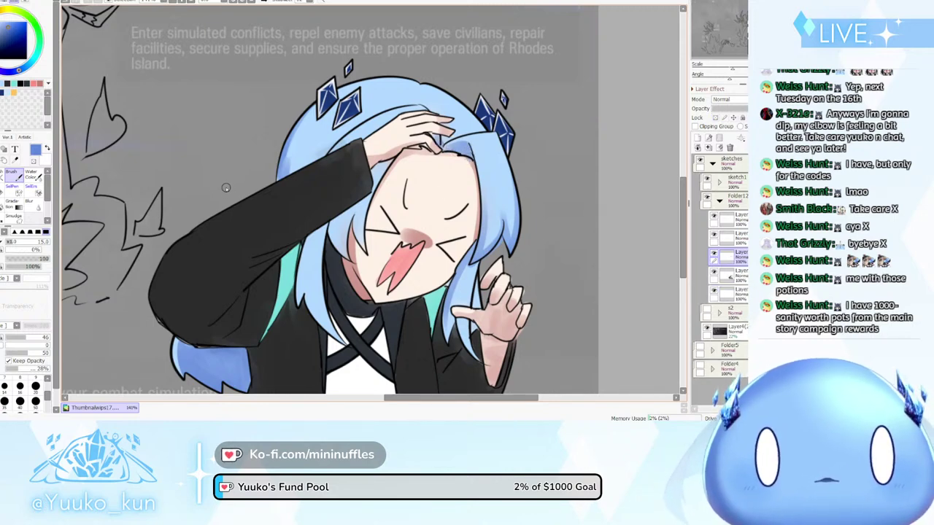
Set the brush blending to 26 and paint soft white highlights across the crown and the hair beside the face
{"action": "left_click", "coordinate": [6, 23]}
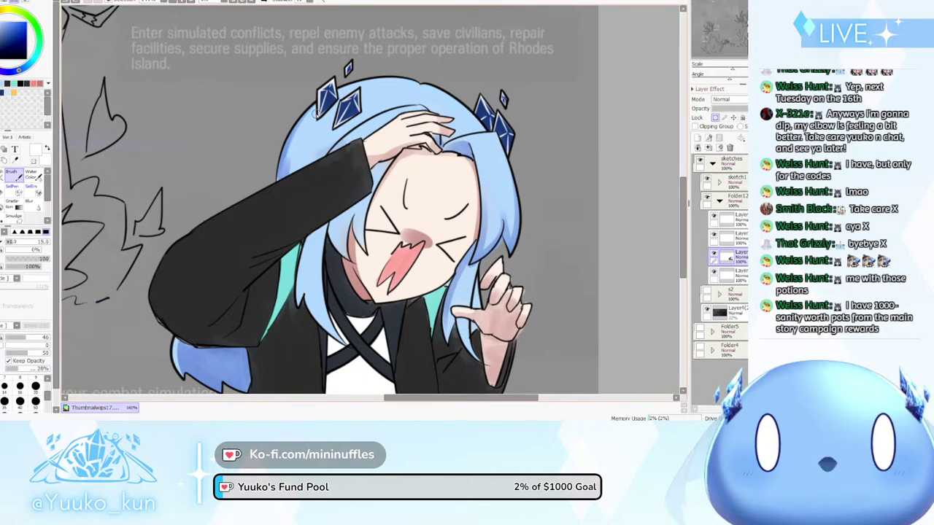
{"action": "left_click_drag", "start_coordinate": [315, 111], "coordinate": [294, 146]}
{"action": "key", "text": "ctrl+z"}
{"action": "left_click_drag", "start_coordinate": [312, 115], "coordinate": [294, 146]}
{"action": "key", "text": "ctrl+z"}
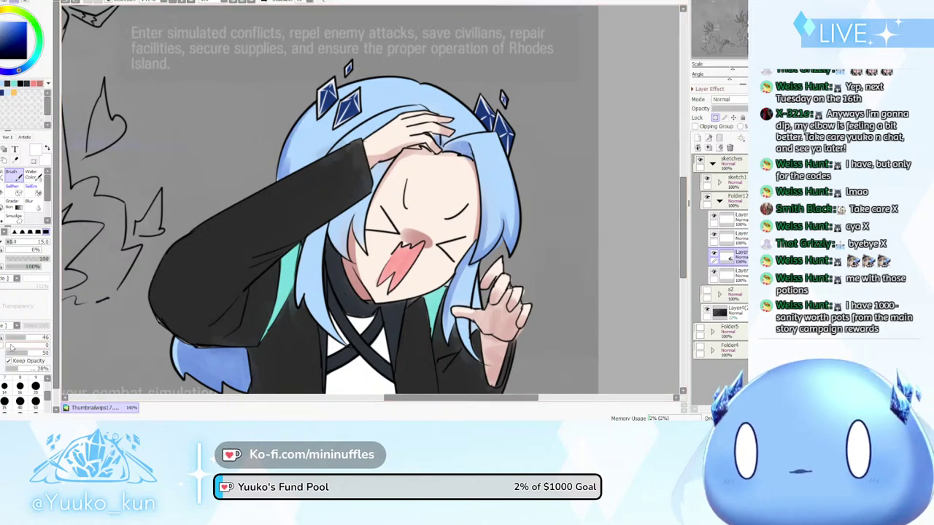
{"action": "left_click", "coordinate": [16, 338]}
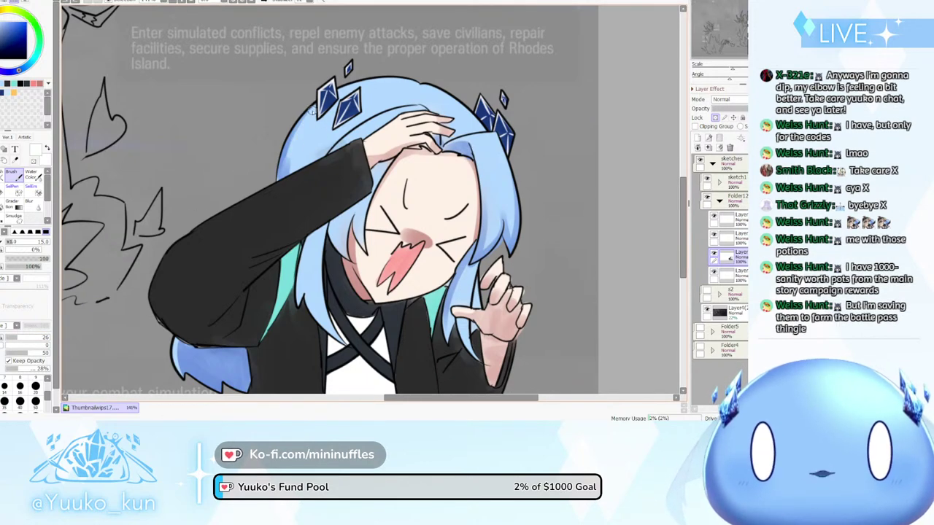
{"action": "left_click_drag", "start_coordinate": [300, 139], "coordinate": [332, 149]}
{"action": "mouse_move", "coordinate": [352, 83]}
{"action": "left_mouse_down"}
{"action": "mouse_move", "coordinate": [419, 80]}
{"action": "mouse_move", "coordinate": [448, 96]}
{"action": "left_mouse_up"}
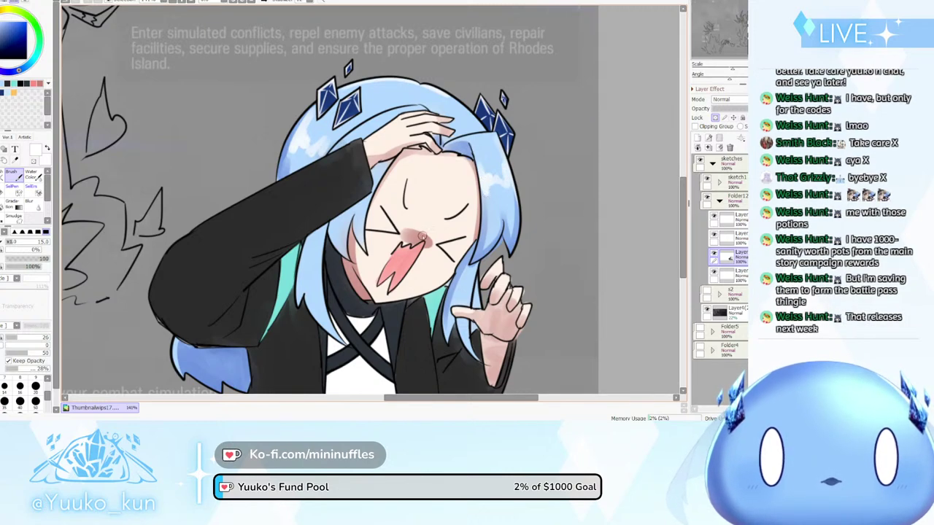
Check the highlighted hair on the mirrored canvas and against the whole thumbnail
{"action": "key", "text": "h"}
{"action": "scroll", "coordinate": [458, 217], "scroll_direction": "down", "scroll_amount": 10}
{"action": "key", "text": "h"}
{"action": "scroll", "coordinate": [337, 237], "scroll_direction": "down", "scroll_amount": 3}
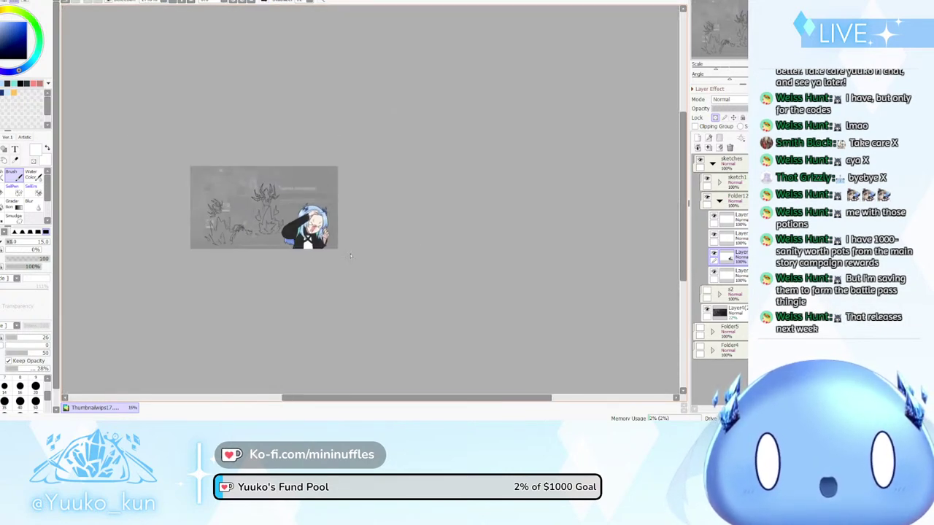
{"action": "scroll", "coordinate": [218, 222], "scroll_direction": "up", "scroll_amount": 6}
{"action": "scroll", "coordinate": [349, 232], "scroll_direction": "up", "scroll_amount": 3}
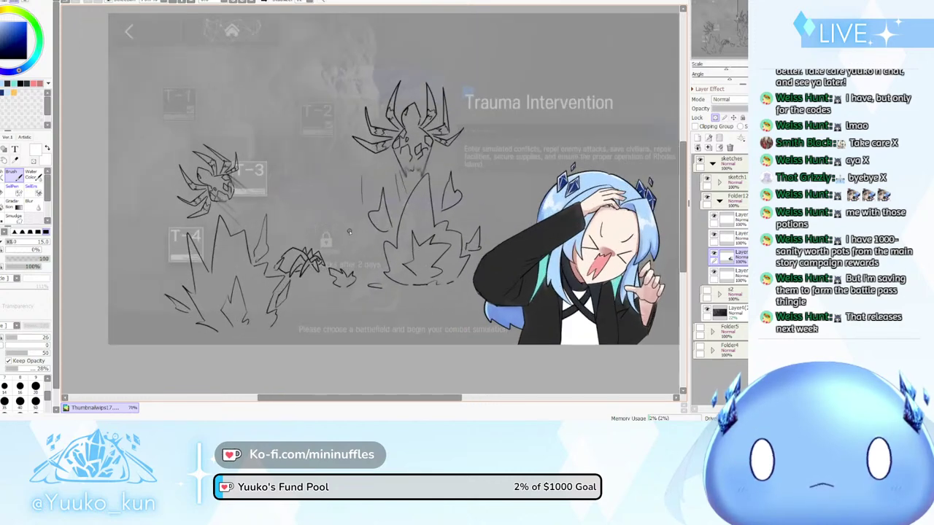
Add a new layer beneath the flat-colour layer and make the folder's lowest layer active for the flames
{"action": "left_click", "coordinate": [741, 277]}
{"action": "key", "text": "ctrl+shift+n"}
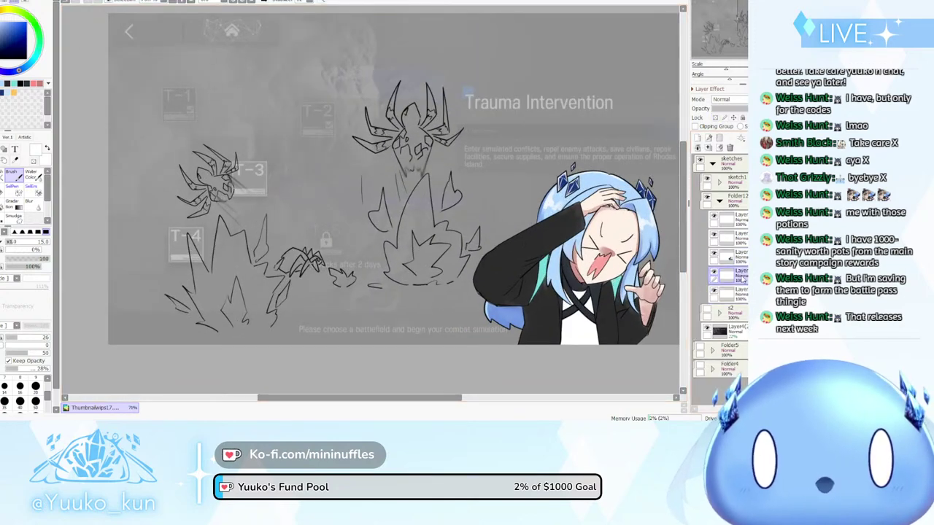
{"action": "left_click", "coordinate": [741, 293]}
{"action": "scroll", "coordinate": [296, 223], "scroll_direction": "down", "scroll_amount": 3}
{"action": "scroll", "coordinate": [300, 227], "scroll_direction": "up", "scroll_amount": 3}
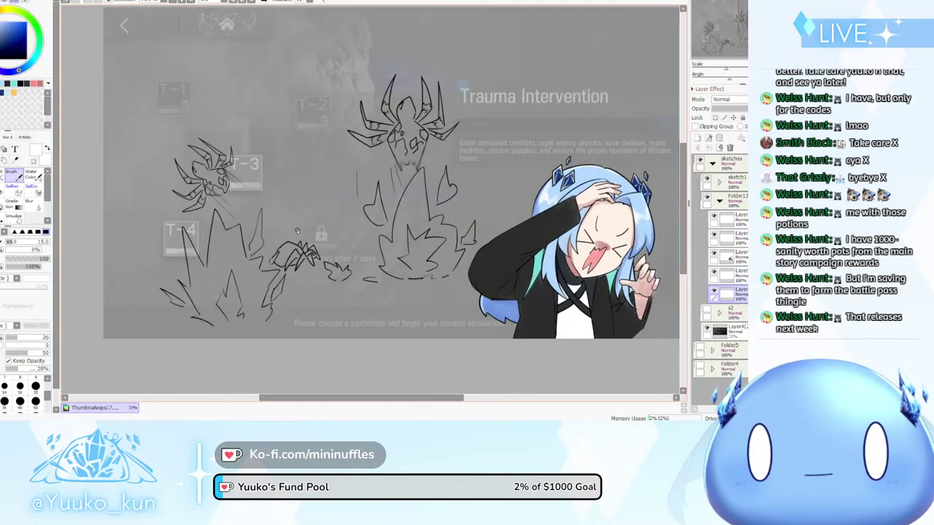
Fill the large left flame and the small flames around it with orange, using a size 60 brush
{"action": "left_click_drag", "start_coordinate": [18, 71], "coordinate": [6, 29]}
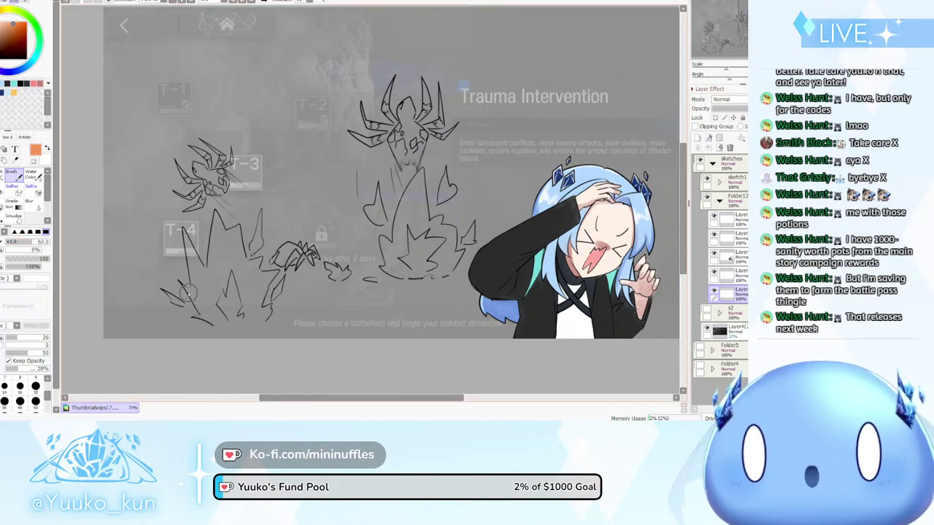
{"action": "mouse_move", "coordinate": [188, 293]}
{"action": "left_mouse_down"}
{"action": "mouse_move", "coordinate": [224, 326]}
{"action": "mouse_move", "coordinate": [189, 256]}
{"action": "mouse_move", "coordinate": [199, 293]}
{"action": "mouse_move", "coordinate": [184, 246]}
{"action": "mouse_move", "coordinate": [204, 286]}
{"action": "mouse_move", "coordinate": [187, 262]}
{"action": "mouse_move", "coordinate": [194, 292]}
{"action": "mouse_move", "coordinate": [187, 249]}
{"action": "mouse_move", "coordinate": [197, 299]}
{"action": "left_mouse_up"}
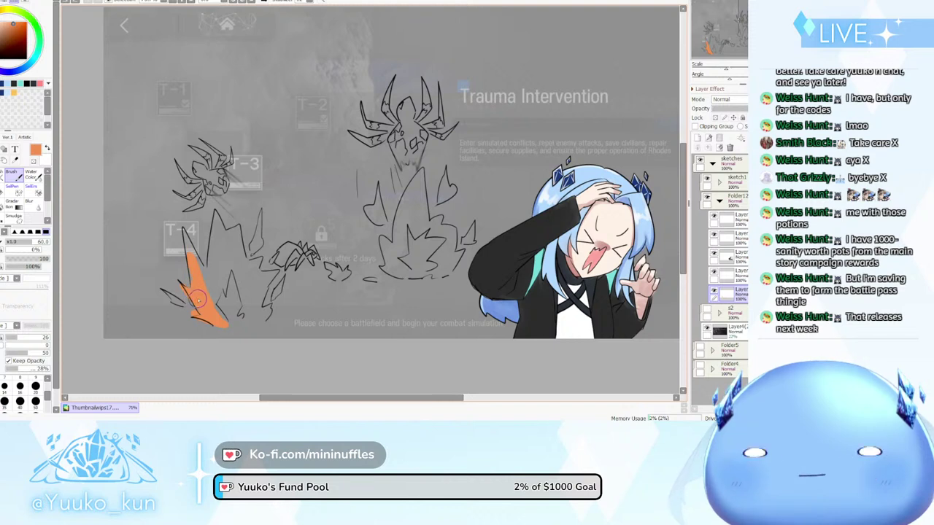
{"action": "key", "text": "ctrl+z"}
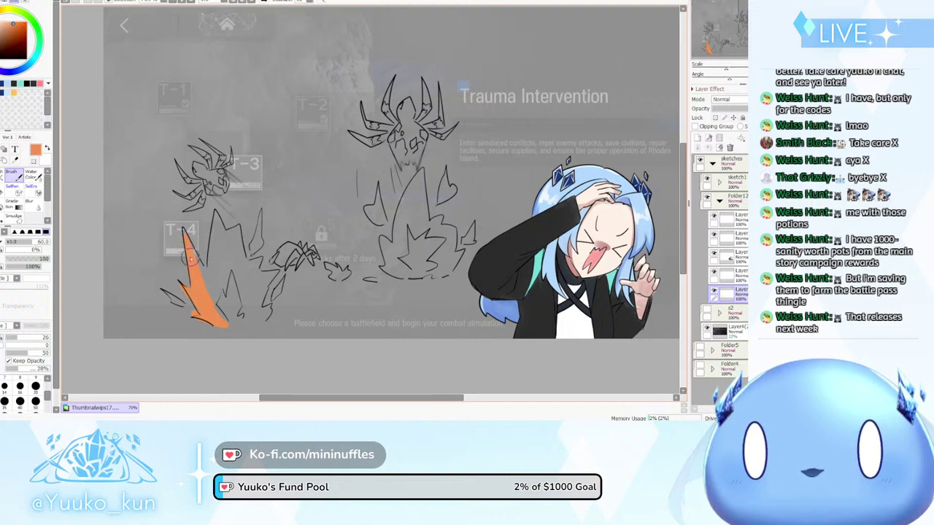
{"action": "mouse_move", "coordinate": [204, 270]}
{"action": "left_mouse_down"}
{"action": "mouse_move", "coordinate": [228, 313]}
{"action": "mouse_move", "coordinate": [210, 298]}
{"action": "mouse_move", "coordinate": [227, 302]}
{"action": "mouse_move", "coordinate": [211, 263]}
{"action": "mouse_move", "coordinate": [222, 237]}
{"action": "mouse_move", "coordinate": [213, 283]}
{"action": "mouse_move", "coordinate": [217, 236]}
{"action": "mouse_move", "coordinate": [214, 284]}
{"action": "mouse_move", "coordinate": [190, 267]}
{"action": "mouse_move", "coordinate": [189, 251]}
{"action": "mouse_move", "coordinate": [236, 317]}
{"action": "mouse_move", "coordinate": [210, 309]}
{"action": "mouse_move", "coordinate": [253, 319]}
{"action": "mouse_move", "coordinate": [224, 250]}
{"action": "mouse_move", "coordinate": [235, 281]}
{"action": "mouse_move", "coordinate": [199, 246]}
{"action": "left_mouse_up"}
{"action": "key", "text": "ctrl+z"}
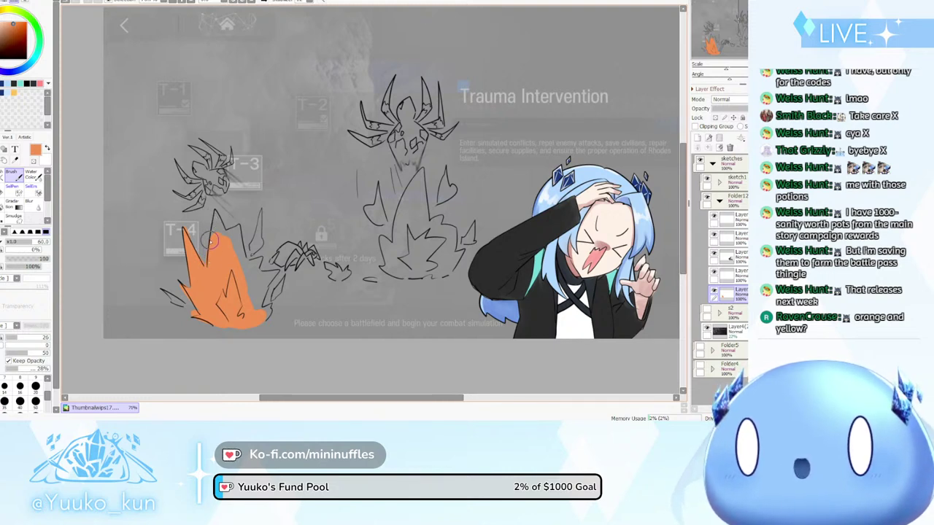
{"action": "mouse_move", "coordinate": [210, 241]}
{"action": "left_mouse_down"}
{"action": "mouse_move", "coordinate": [214, 275]}
{"action": "mouse_move", "coordinate": [216, 217]}
{"action": "mouse_move", "coordinate": [226, 267]}
{"action": "mouse_move", "coordinate": [223, 237]}
{"action": "mouse_move", "coordinate": [235, 225]}
{"action": "mouse_move", "coordinate": [246, 305]}
{"action": "mouse_move", "coordinate": [243, 270]}
{"action": "mouse_move", "coordinate": [250, 271]}
{"action": "mouse_move", "coordinate": [259, 216]}
{"action": "left_mouse_up"}
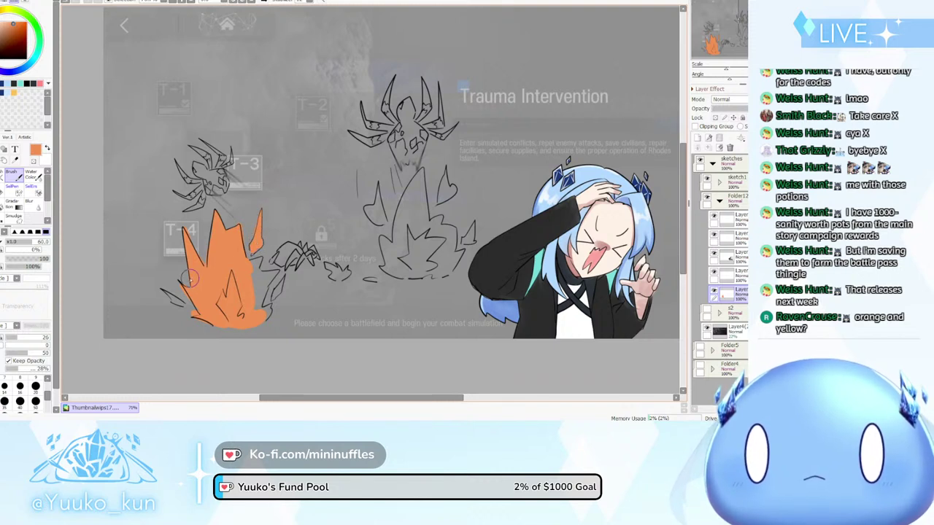
{"action": "left_click_drag", "start_coordinate": [178, 303], "coordinate": [183, 307]}
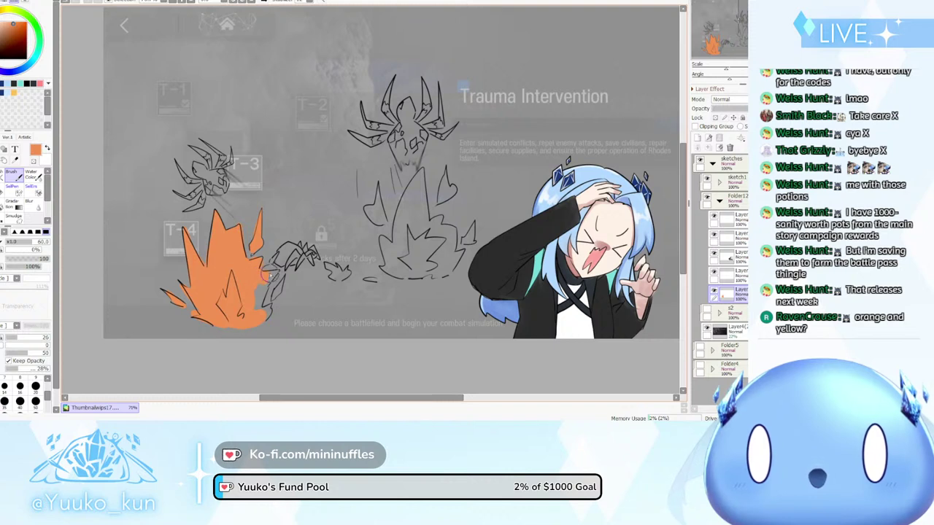
{"action": "mouse_move", "coordinate": [276, 271]}
{"action": "left_mouse_down"}
{"action": "mouse_move", "coordinate": [257, 295]}
{"action": "mouse_move", "coordinate": [263, 312]}
{"action": "left_mouse_up"}
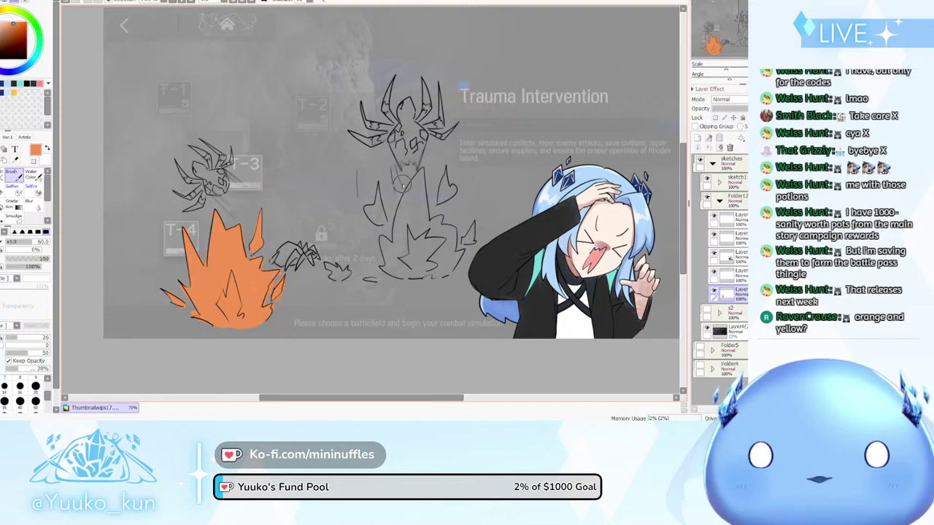
Fill the flame beneath the upper creature, its surrounding flamelets and the small ground flames with orange
{"action": "mouse_move", "coordinate": [377, 202]}
{"action": "left_mouse_down"}
{"action": "mouse_move", "coordinate": [381, 220]}
{"action": "mouse_move", "coordinate": [378, 190]}
{"action": "mouse_move", "coordinate": [380, 216]}
{"action": "left_mouse_up"}
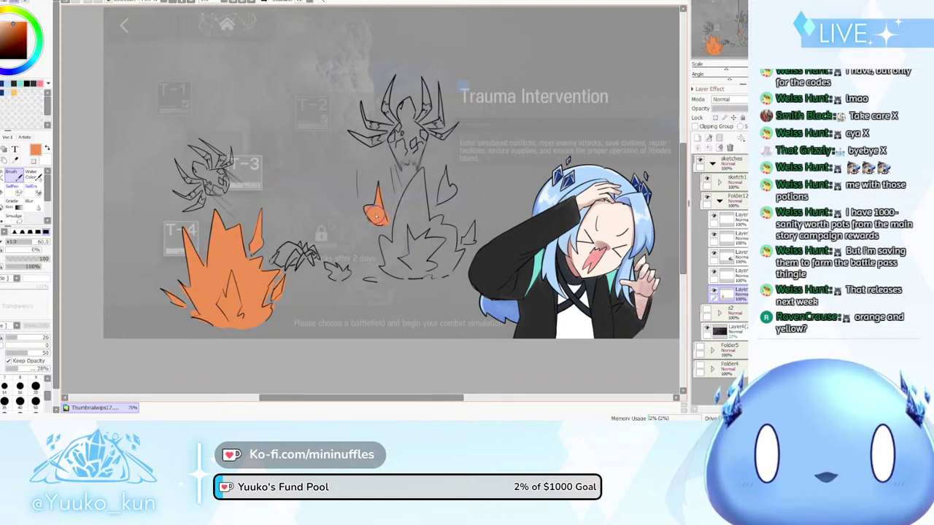
{"action": "mouse_move", "coordinate": [401, 222]}
{"action": "left_mouse_down"}
{"action": "mouse_move", "coordinate": [423, 171]}
{"action": "mouse_move", "coordinate": [418, 236]}
{"action": "mouse_move", "coordinate": [419, 180]}
{"action": "mouse_move", "coordinate": [427, 251]}
{"action": "mouse_move", "coordinate": [419, 196]}
{"action": "mouse_move", "coordinate": [407, 264]}
{"action": "mouse_move", "coordinate": [404, 216]}
{"action": "mouse_move", "coordinate": [408, 266]}
{"action": "mouse_move", "coordinate": [392, 268]}
{"action": "mouse_move", "coordinate": [386, 243]}
{"action": "mouse_move", "coordinate": [393, 257]}
{"action": "mouse_move", "coordinate": [419, 226]}
{"action": "mouse_move", "coordinate": [426, 251]}
{"action": "mouse_move", "coordinate": [440, 219]}
{"action": "left_mouse_up"}
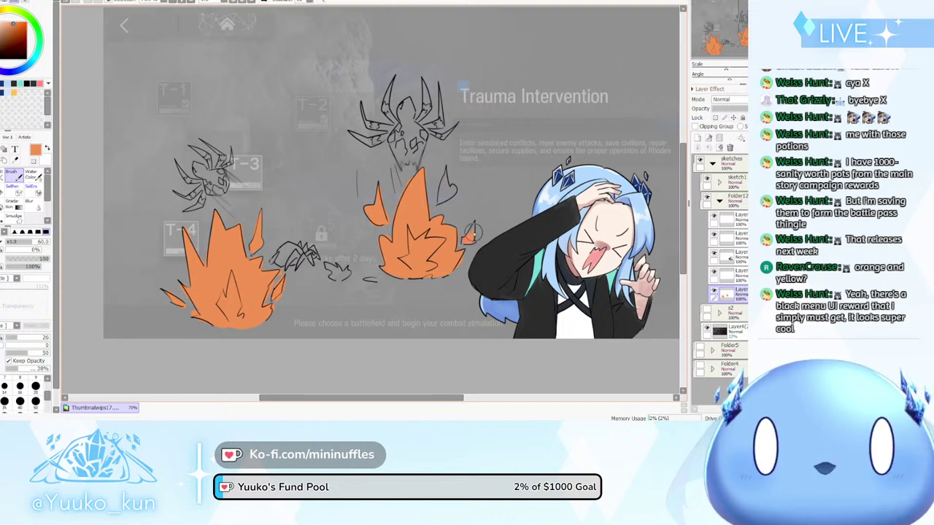
{"action": "left_click_drag", "start_coordinate": [473, 229], "coordinate": [473, 227]}
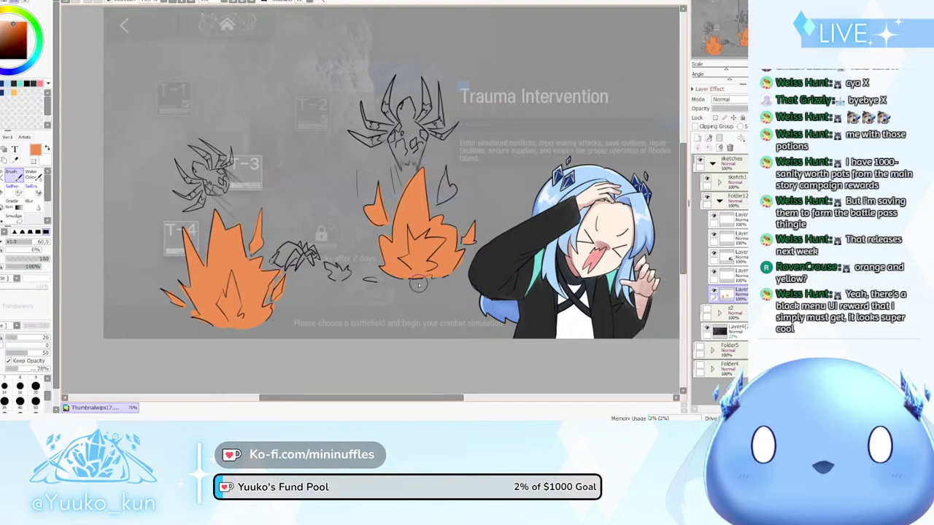
{"action": "mouse_move", "coordinate": [366, 278]}
{"action": "left_mouse_down"}
{"action": "mouse_move", "coordinate": [331, 269]}
{"action": "mouse_move", "coordinate": [341, 278]}
{"action": "mouse_move", "coordinate": [364, 272]}
{"action": "mouse_move", "coordinate": [338, 262]}
{"action": "mouse_move", "coordinate": [345, 287]}
{"action": "mouse_move", "coordinate": [346, 256]}
{"action": "mouse_move", "coordinate": [356, 270]}
{"action": "mouse_move", "coordinate": [351, 256]}
{"action": "mouse_move", "coordinate": [338, 275]}
{"action": "left_mouse_up"}
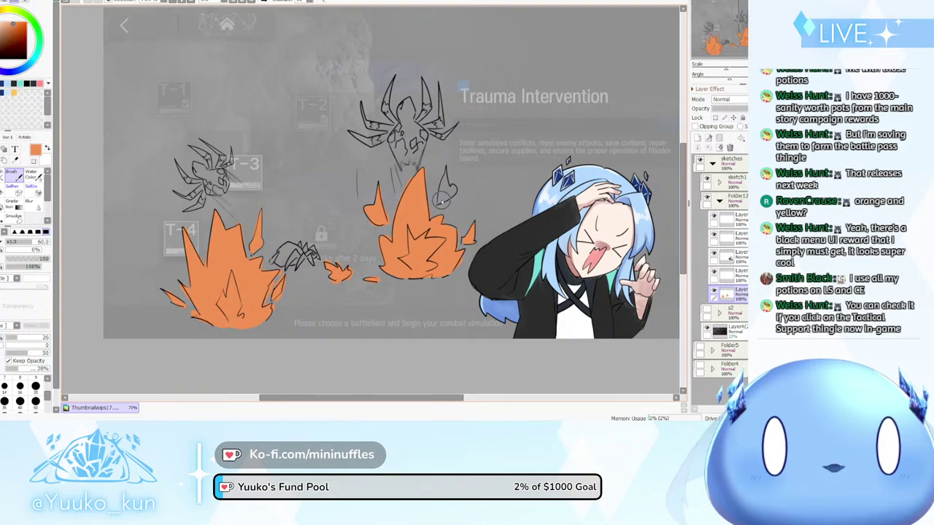
{"action": "mouse_move", "coordinate": [441, 204]}
{"action": "left_mouse_down"}
{"action": "mouse_move", "coordinate": [444, 172]}
{"action": "mouse_move", "coordinate": [444, 180]}
{"action": "left_mouse_up"}
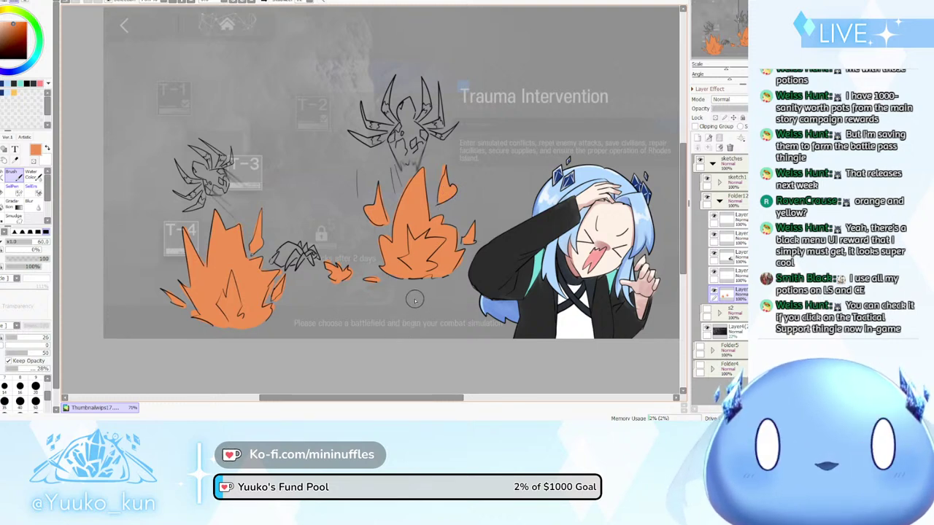
Paint yellow cores in both large flames, and with brush size 37 in the flamelets around the right flame and on the ground
{"action": "left_click", "coordinate": [5, 11]}
{"action": "left_click", "coordinate": [14, 20]}
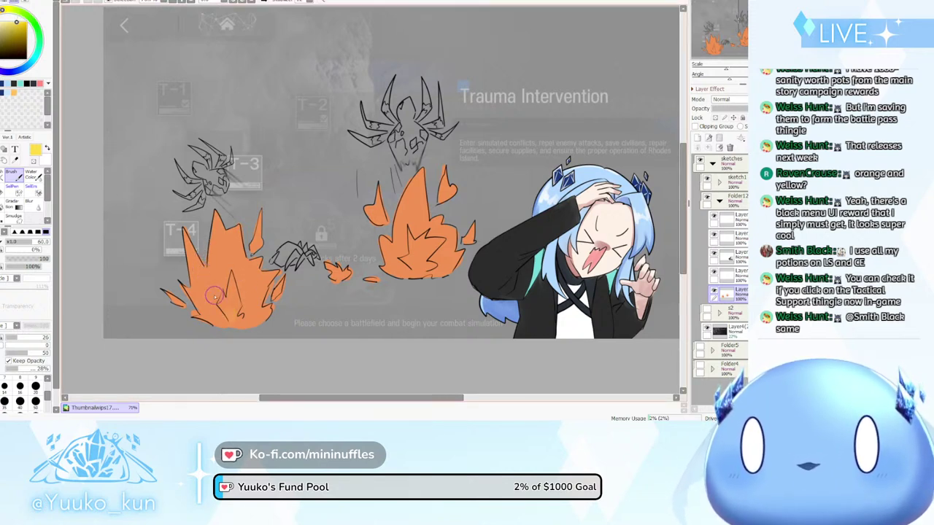
{"action": "mouse_move", "coordinate": [214, 295]}
{"action": "left_mouse_down"}
{"action": "mouse_move", "coordinate": [235, 324]}
{"action": "mouse_move", "coordinate": [218, 302]}
{"action": "mouse_move", "coordinate": [215, 274]}
{"action": "mouse_move", "coordinate": [236, 321]}
{"action": "mouse_move", "coordinate": [258, 284]}
{"action": "mouse_move", "coordinate": [259, 315]}
{"action": "left_mouse_up"}
{"action": "key", "text": "ctrl+z"}
{"action": "mouse_move", "coordinate": [409, 264]}
{"action": "left_mouse_down"}
{"action": "mouse_move", "coordinate": [419, 232]}
{"action": "mouse_move", "coordinate": [438, 238]}
{"action": "mouse_move", "coordinate": [434, 264]}
{"action": "mouse_move", "coordinate": [397, 264]}
{"action": "mouse_move", "coordinate": [412, 267]}
{"action": "left_mouse_up"}
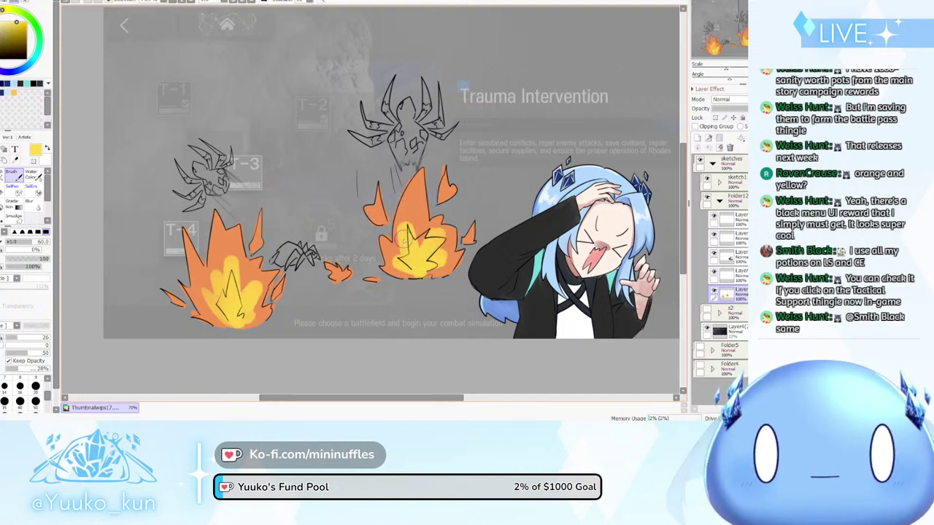
{"action": "left_click", "coordinate": [23, 242]}
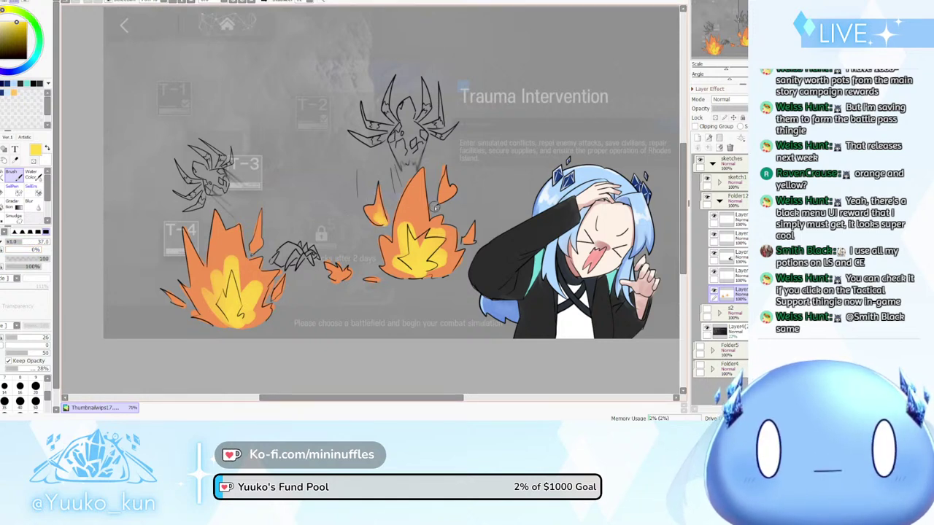
{"action": "left_click_drag", "start_coordinate": [474, 221], "coordinate": [462, 236]}
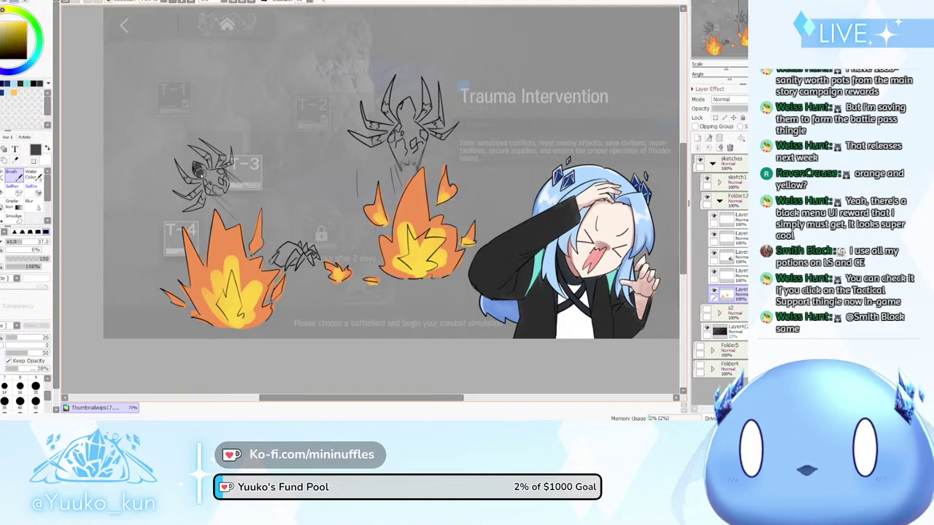
Add a new layer beneath the flame layer and fill the spider above the left flame with dark grey
{"action": "key", "text": "ctrl+shift+n"}
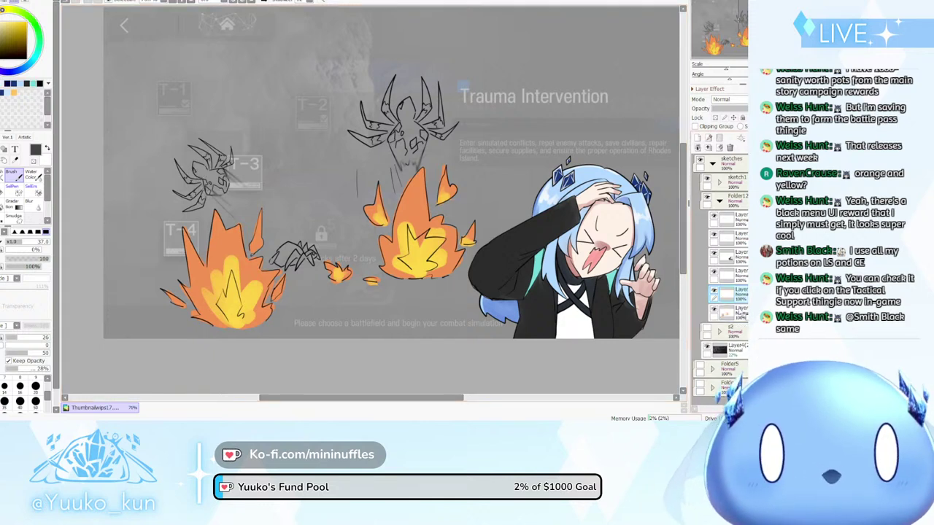
{"action": "left_click_drag", "start_coordinate": [739, 299], "coordinate": [739, 315]}
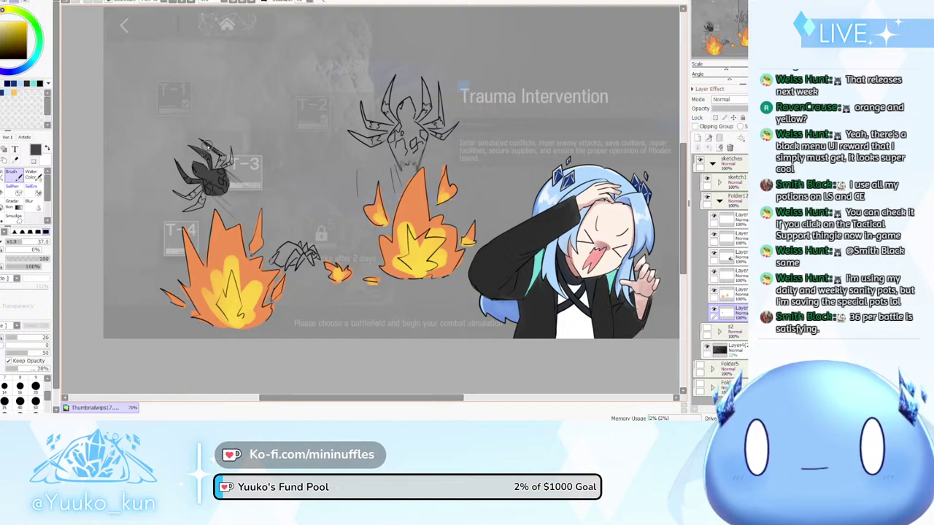
{"action": "left_click_drag", "start_coordinate": [216, 152], "coordinate": [219, 168]}
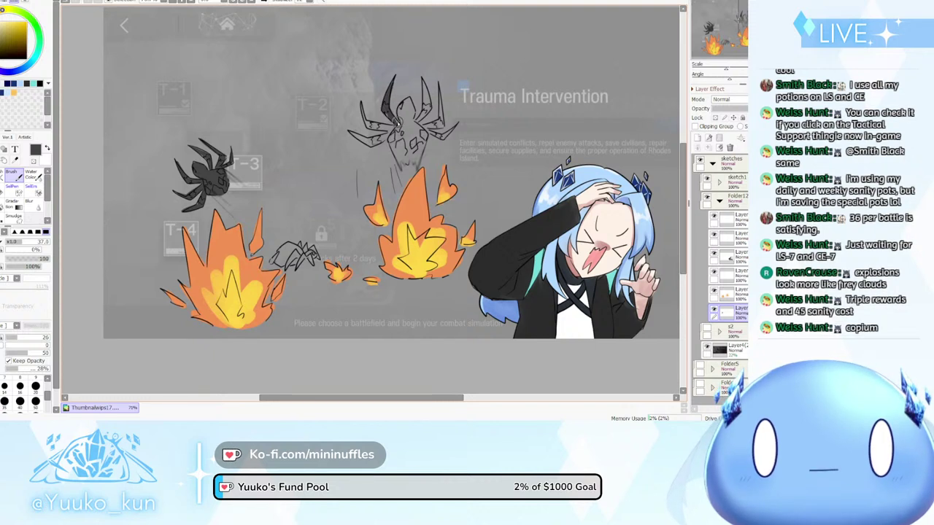
Fill the spider above the right flame and the small spider on the ground with dark grey
{"action": "mouse_move", "coordinate": [409, 136]}
{"action": "left_mouse_down"}
{"action": "mouse_move", "coordinate": [405, 102]}
{"action": "mouse_move", "coordinate": [409, 111]}
{"action": "mouse_move", "coordinate": [430, 89]}
{"action": "mouse_move", "coordinate": [423, 108]}
{"action": "mouse_move", "coordinate": [423, 88]}
{"action": "mouse_move", "coordinate": [429, 103]}
{"action": "left_mouse_up"}
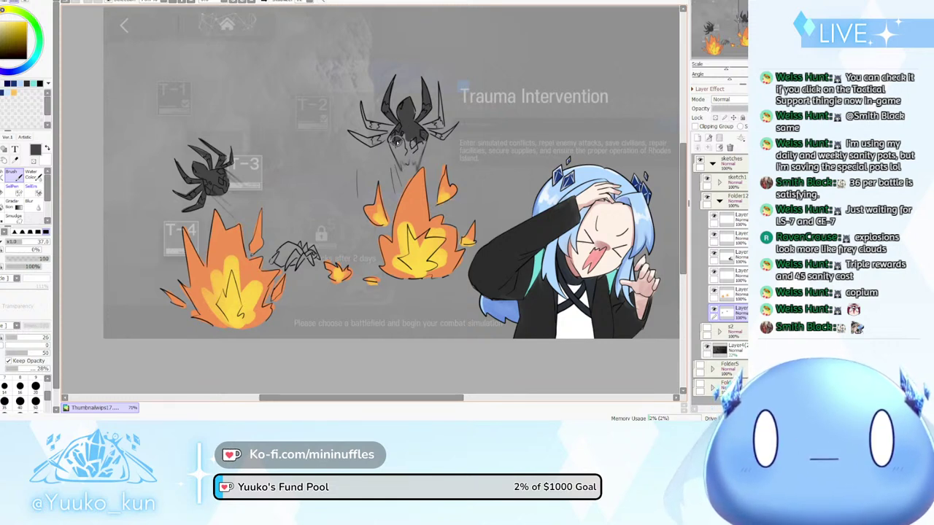
{"action": "mouse_move", "coordinate": [404, 167]}
{"action": "left_mouse_down"}
{"action": "mouse_move", "coordinate": [402, 133]}
{"action": "mouse_move", "coordinate": [414, 162]}
{"action": "mouse_move", "coordinate": [421, 130]}
{"action": "mouse_move", "coordinate": [418, 170]}
{"action": "mouse_move", "coordinate": [427, 129]}
{"action": "mouse_move", "coordinate": [441, 124]}
{"action": "mouse_move", "coordinate": [417, 128]}
{"action": "mouse_move", "coordinate": [441, 117]}
{"action": "left_mouse_up"}
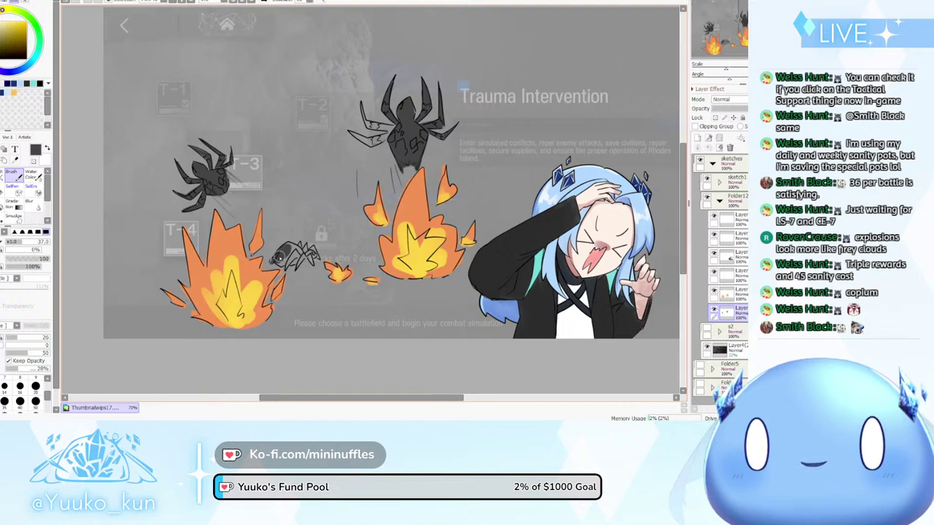
{"action": "mouse_move", "coordinate": [284, 262]}
{"action": "left_mouse_down"}
{"action": "mouse_move", "coordinate": [289, 248]}
{"action": "mouse_move", "coordinate": [304, 260]}
{"action": "mouse_move", "coordinate": [299, 252]}
{"action": "left_mouse_up"}
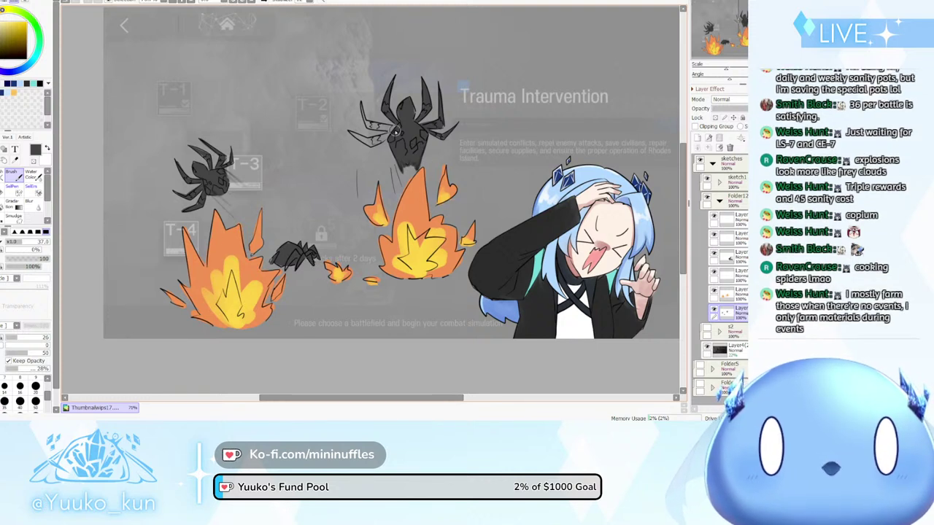
{"action": "mouse_move", "coordinate": [389, 130]}
{"action": "left_mouse_down"}
{"action": "mouse_move", "coordinate": [371, 133]}
{"action": "mouse_move", "coordinate": [367, 125]}
{"action": "left_mouse_up"}
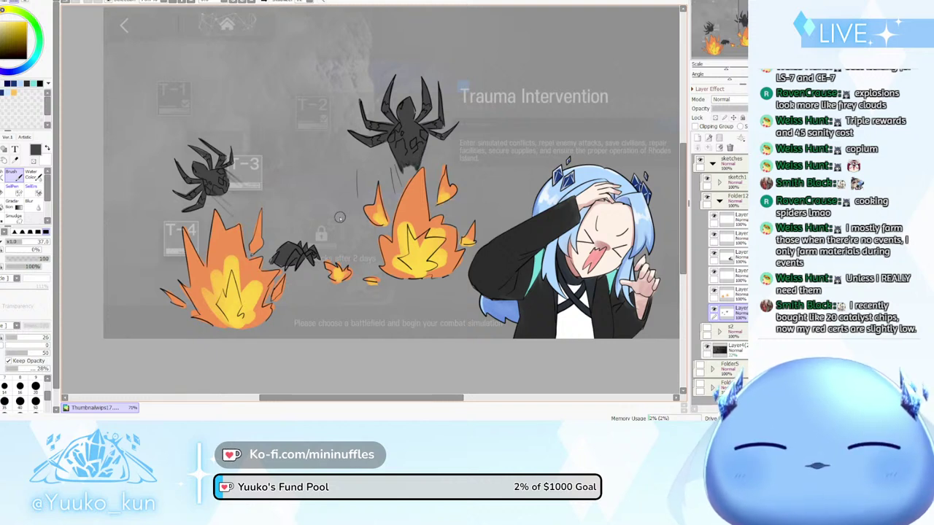
Add one new layer directly above the spiders' base layer and clip it to that layer
{"action": "key", "text": "ctrl+shift+n"}
{"action": "key", "text": "ctrl+shift+n"}
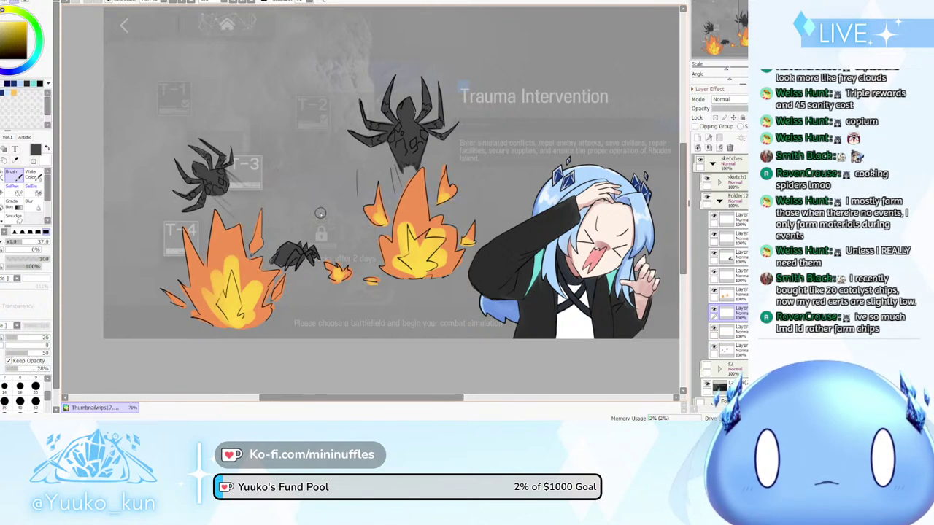
{"action": "key", "text": "ctrl+z"}
{"action": "key", "text": "ctrl+g"}
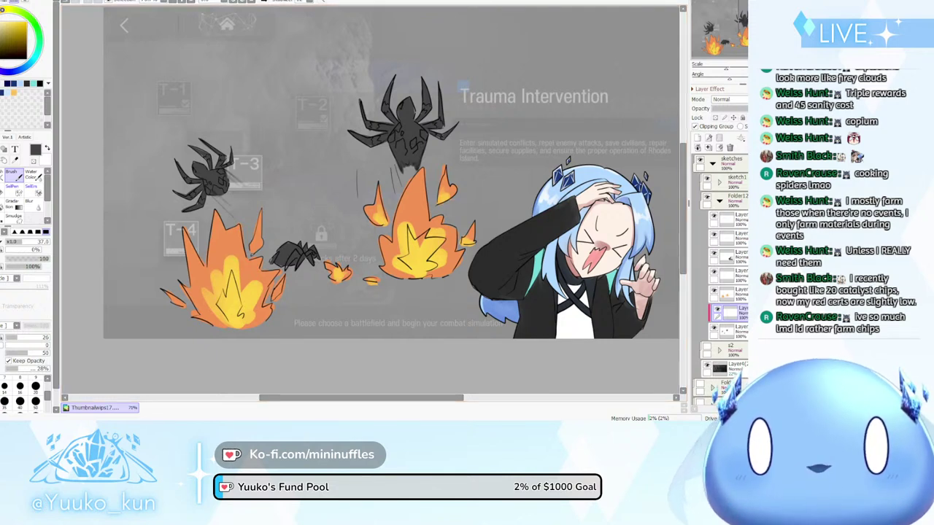
Paint red markings on the bodies and legs of the two upper spiders, using a size 30 brush
{"action": "left_click", "coordinate": [3, 10]}
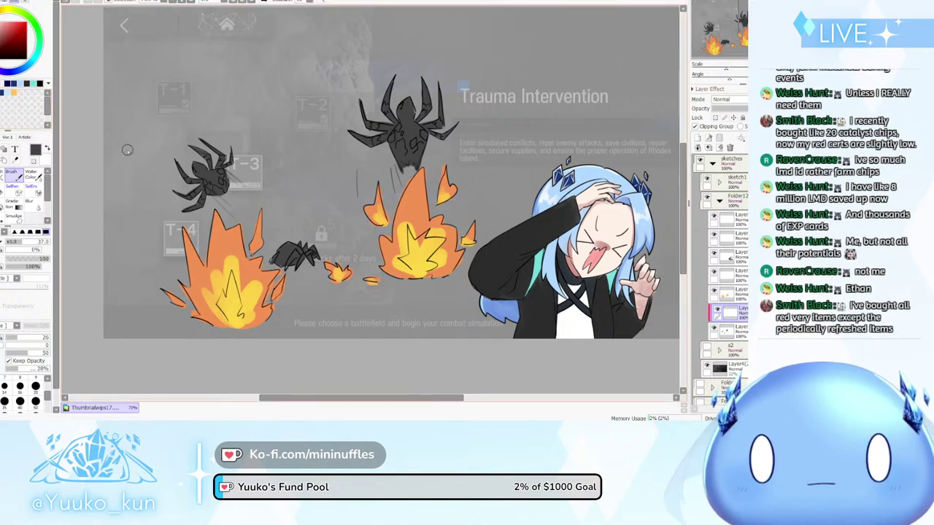
{"action": "left_click_drag", "start_coordinate": [6, 33], "coordinate": [12, 27]}
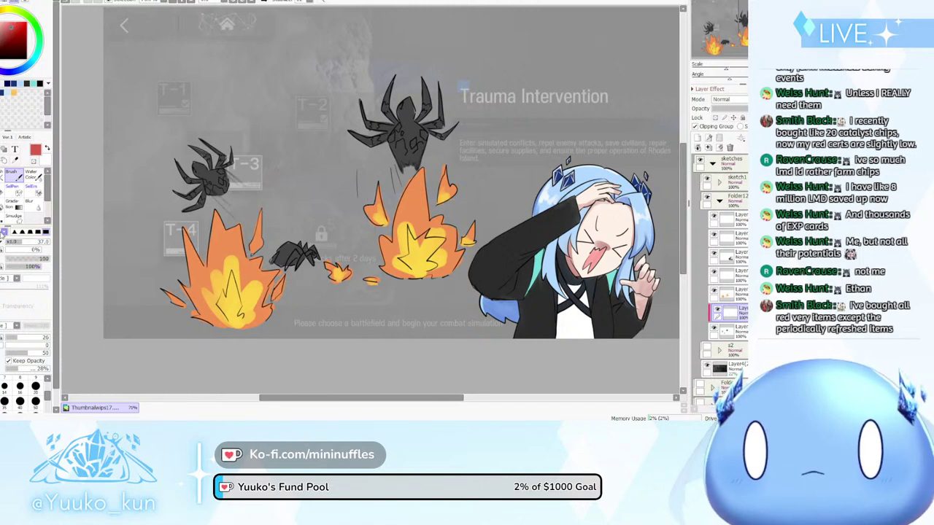
{"action": "left_click_drag", "start_coordinate": [21, 242], "coordinate": [17, 243]}
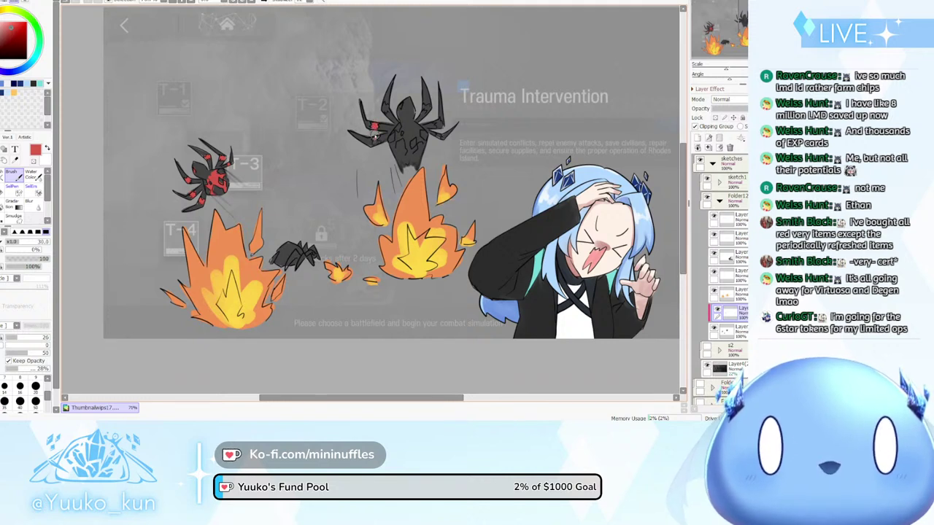
{"action": "left_click_drag", "start_coordinate": [376, 141], "coordinate": [378, 143]}
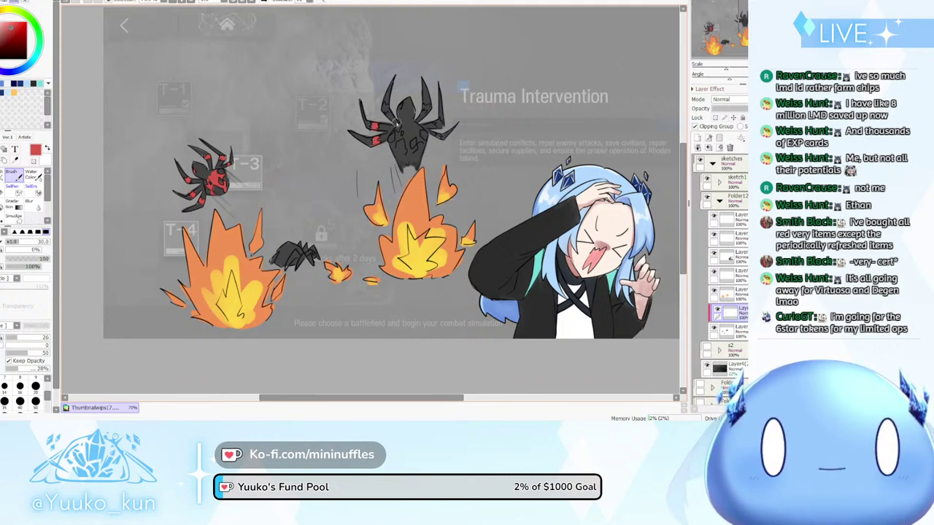
{"action": "left_click_drag", "start_coordinate": [387, 105], "coordinate": [385, 109]}
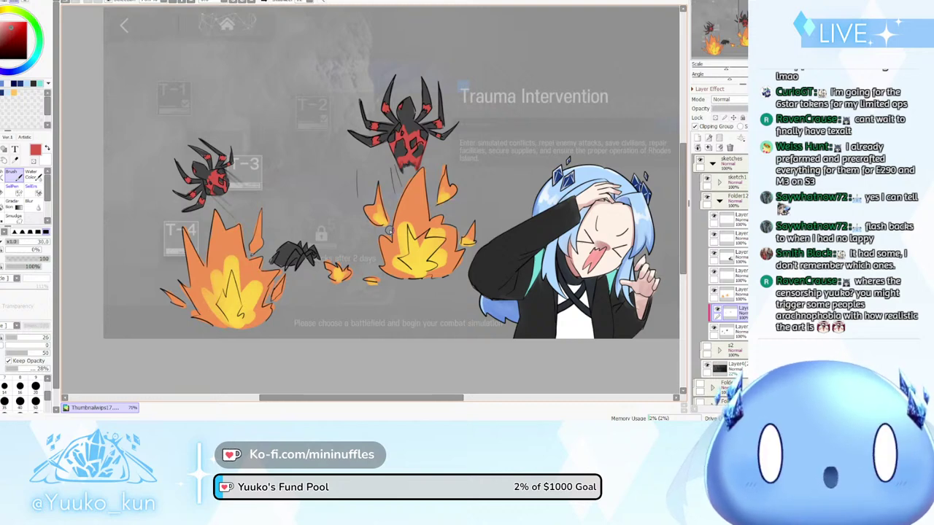
Paint red spots on the small ground spider's abdomen and head with a size 15 brush
{"action": "scroll", "coordinate": [453, 277], "scroll_direction": "down", "scroll_amount": 6}
{"action": "scroll", "coordinate": [456, 271], "scroll_direction": "up", "scroll_amount": 3}
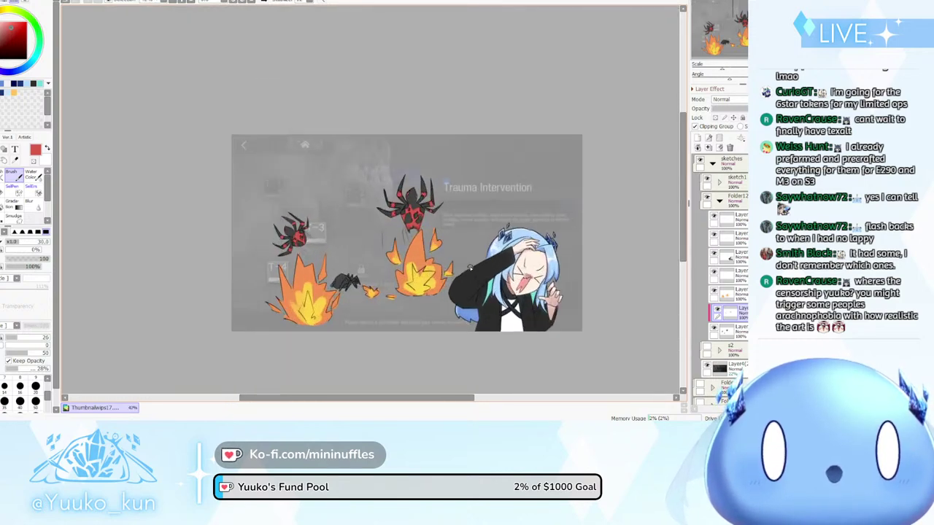
{"action": "scroll", "coordinate": [445, 261], "scroll_direction": "down", "scroll_amount": 4}
{"action": "scroll", "coordinate": [443, 259], "scroll_direction": "up", "scroll_amount": 3}
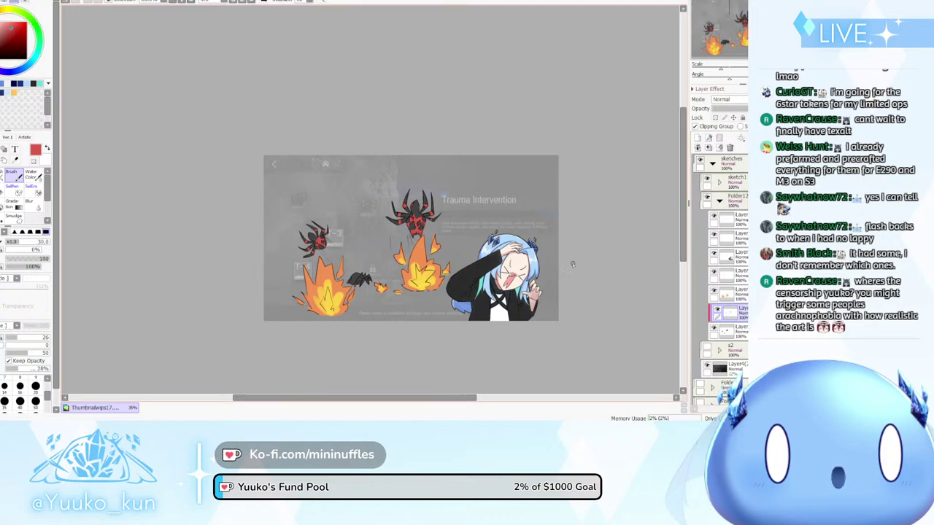
{"action": "scroll", "coordinate": [569, 261], "scroll_direction": "up", "scroll_amount": 1}
{"action": "left_click_drag", "start_coordinate": [469, 220], "coordinate": [488, 232]}
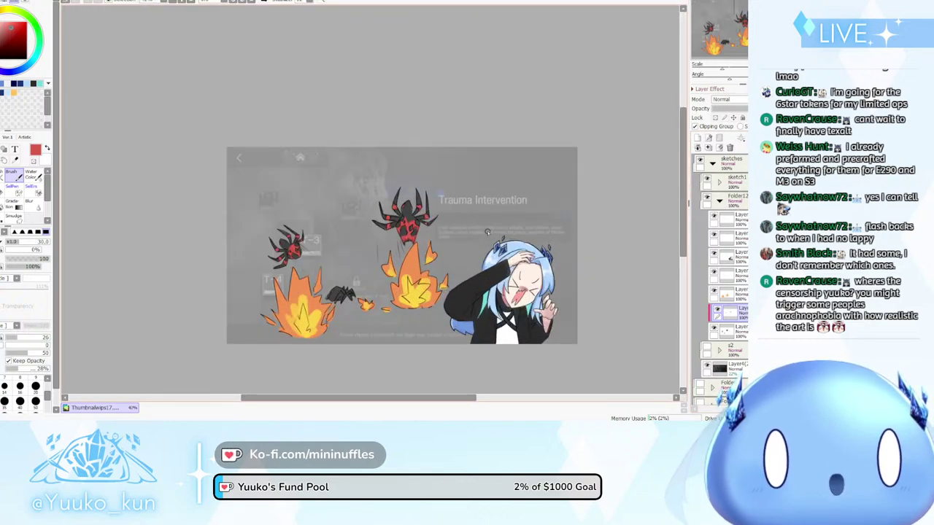
{"action": "scroll", "coordinate": [377, 343], "scroll_direction": "down", "scroll_amount": 2}
{"action": "scroll", "coordinate": [360, 331], "scroll_direction": "up", "scroll_amount": 10}
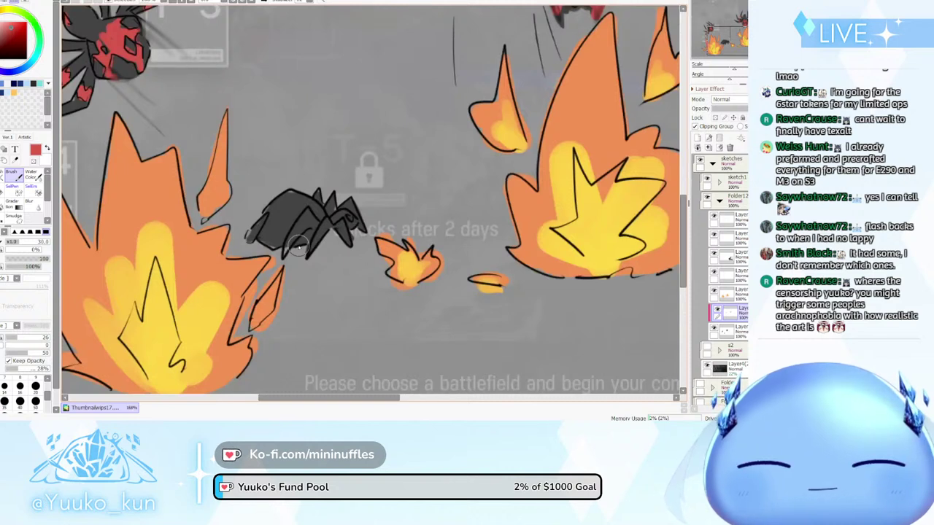
{"action": "left_click", "coordinate": [14, 242]}
{"action": "mouse_move", "coordinate": [273, 208]}
{"action": "left_mouse_down"}
{"action": "mouse_move", "coordinate": [278, 241]}
{"action": "mouse_move", "coordinate": [269, 236]}
{"action": "mouse_move", "coordinate": [309, 240]}
{"action": "mouse_move", "coordinate": [300, 244]}
{"action": "mouse_move", "coordinate": [299, 197]}
{"action": "mouse_move", "coordinate": [319, 212]}
{"action": "left_mouse_up"}
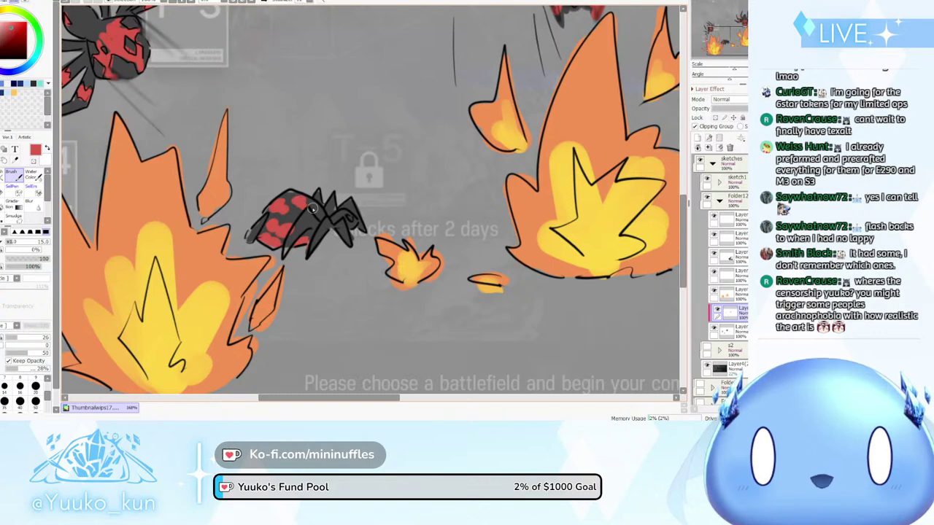
{"action": "scroll", "coordinate": [337, 236], "scroll_direction": "down", "scroll_amount": 4}
{"action": "scroll", "coordinate": [337, 235], "scroll_direction": "up", "scroll_amount": 7}
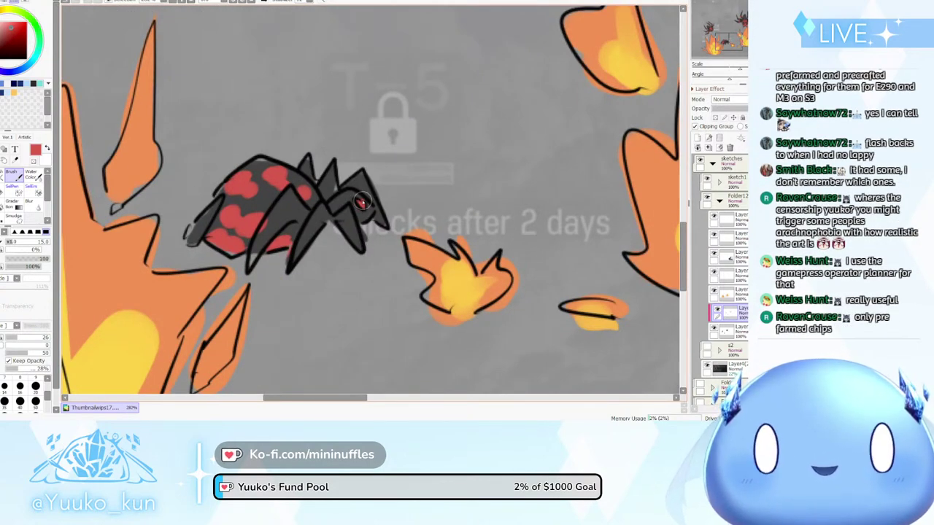
{"action": "scroll", "coordinate": [364, 208], "scroll_direction": "down", "scroll_amount": 5}
{"action": "scroll", "coordinate": [352, 238], "scroll_direction": "up", "scroll_amount": 3}
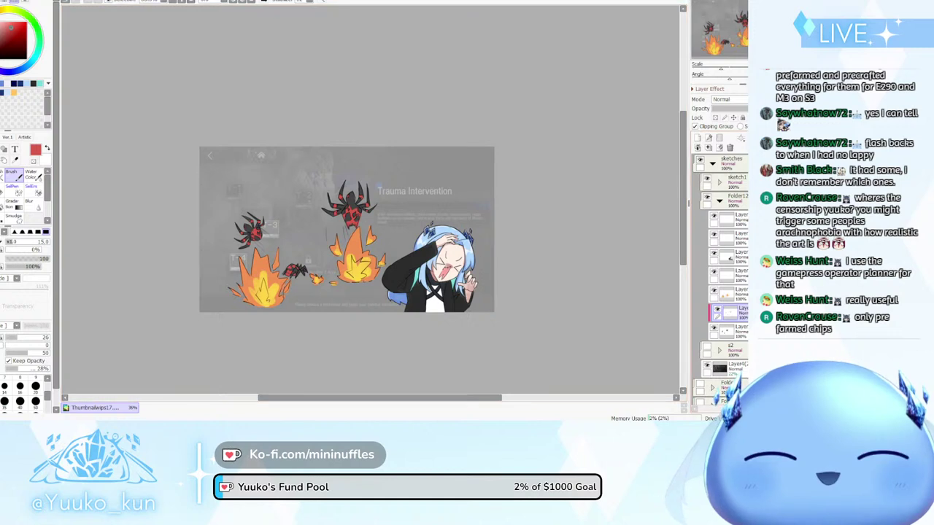
Collapse Folder12 and group it with the sketch1 folder in one new folder
{"action": "left_click", "coordinate": [720, 201]}
{"action": "left_click", "coordinate": [707, 196]}
{"action": "left_click", "coordinate": [706, 196]}
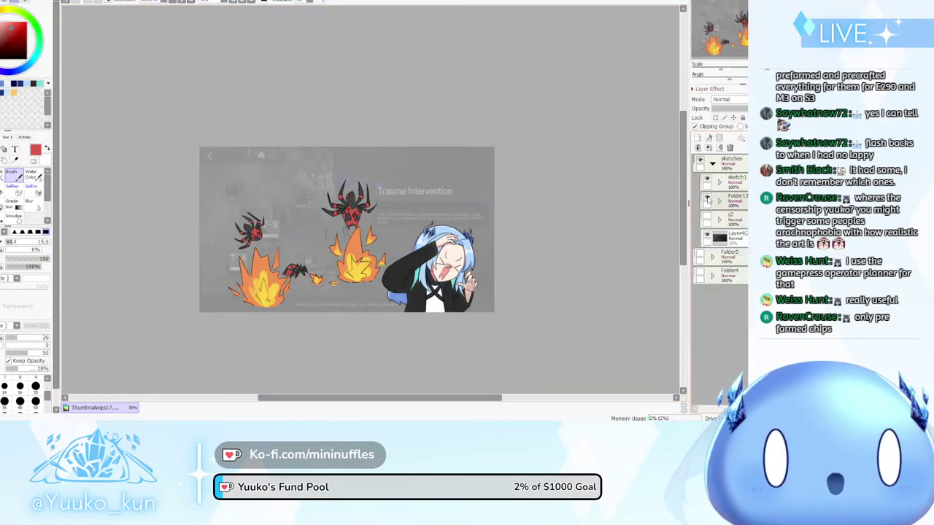
{"action": "left_click", "coordinate": [728, 182]}
{"action": "left_click", "coordinate": [728, 202], "text": "ctrl"}
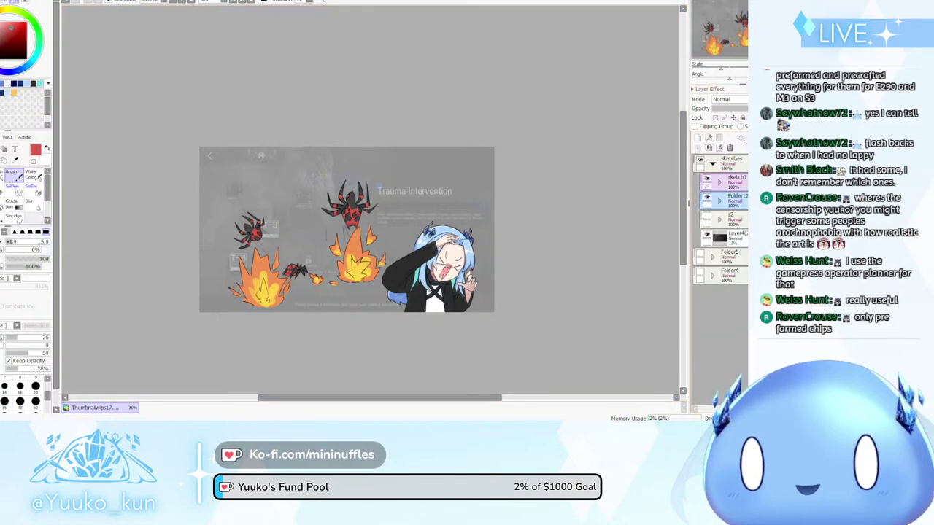
{"action": "left_click", "coordinate": [719, 138]}
{"action": "left_click", "coordinate": [728, 182]}
{"action": "left_click", "coordinate": [720, 182]}
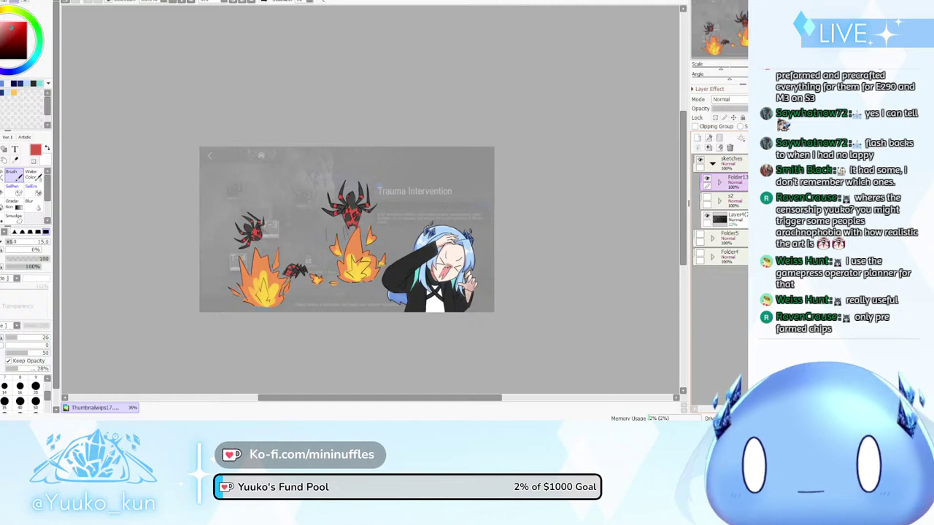
Duplicate the new folder, merge the copy into a single layer beneath it, and give that layer a white outline
{"action": "key", "text": "ctrl+j"}
{"action": "key", "text": "ctrl+e"}
{"action": "left_click_drag", "start_coordinate": [728, 182], "coordinate": [735, 211]}
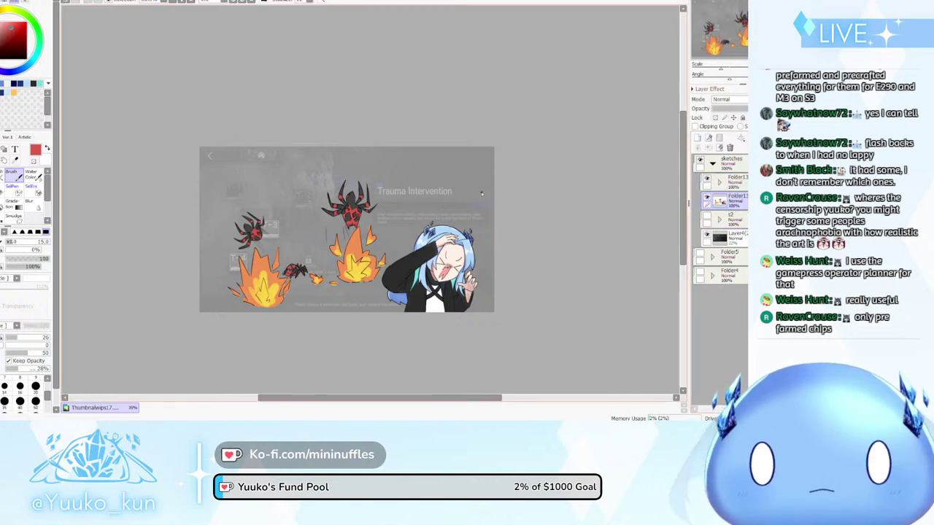
{"action": "left_click", "coordinate": [2, 23]}
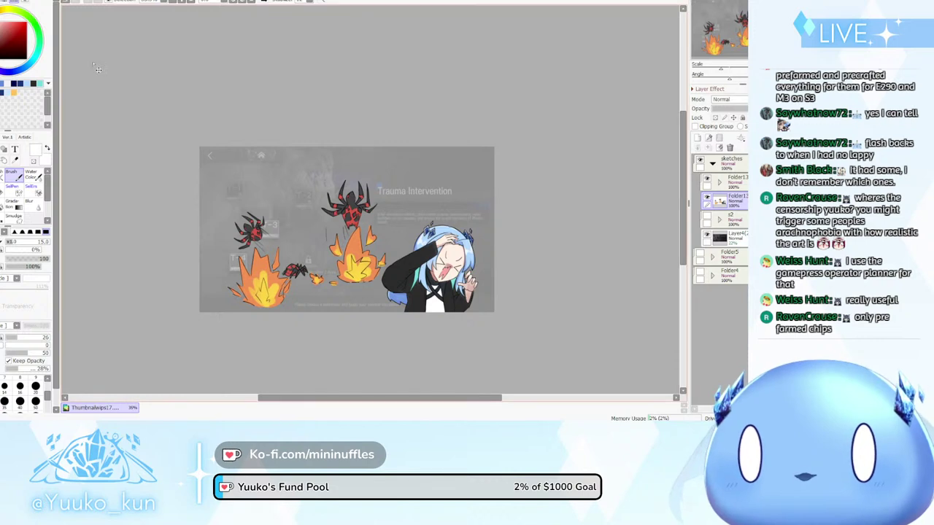
{"action": "key", "text": "ctrl+t"}
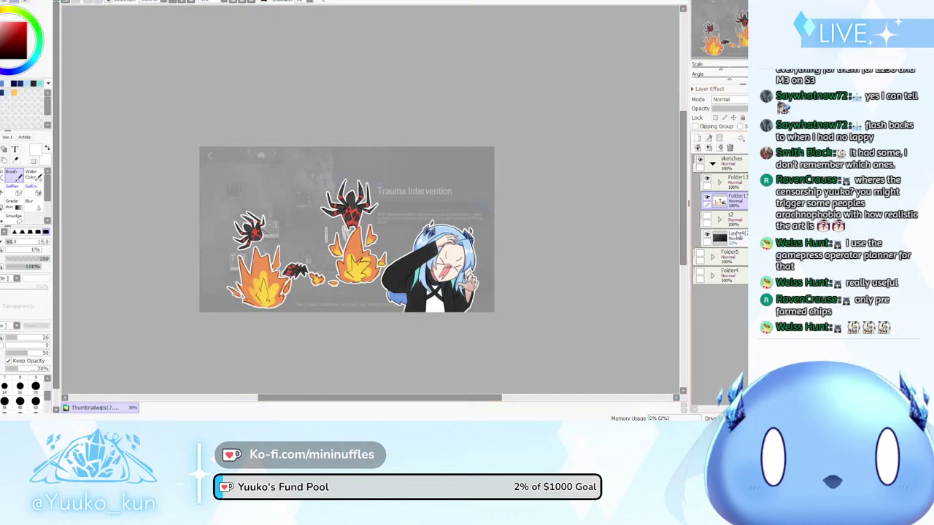
Raise the opacity of the game screenshot background layer
{"action": "left_click", "coordinate": [732, 237]}
{"action": "left_click", "coordinate": [745, 109]}
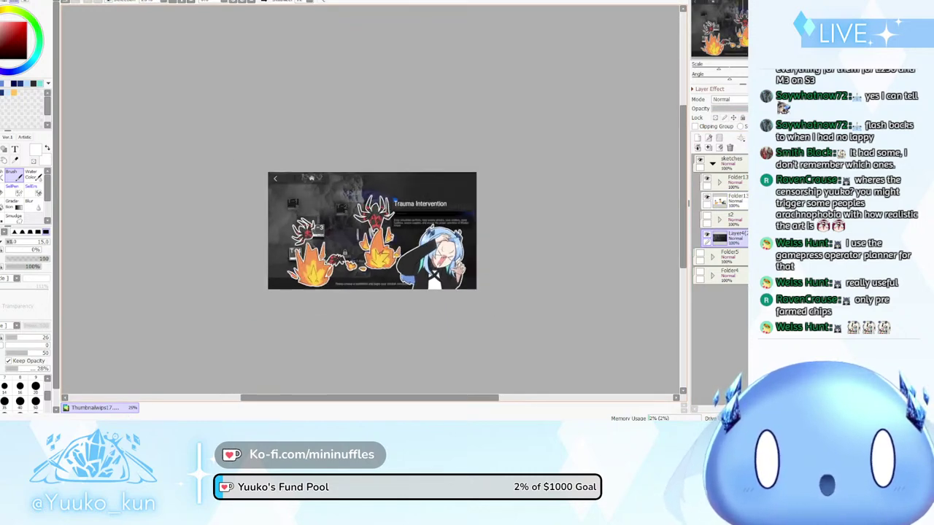
{"action": "scroll", "coordinate": [407, 245], "scroll_direction": "up", "scroll_amount": 1}
{"action": "scroll", "coordinate": [449, 243], "scroll_direction": "down", "scroll_amount": 1}
{"action": "scroll", "coordinate": [539, 230], "scroll_direction": "up", "scroll_amount": 1}
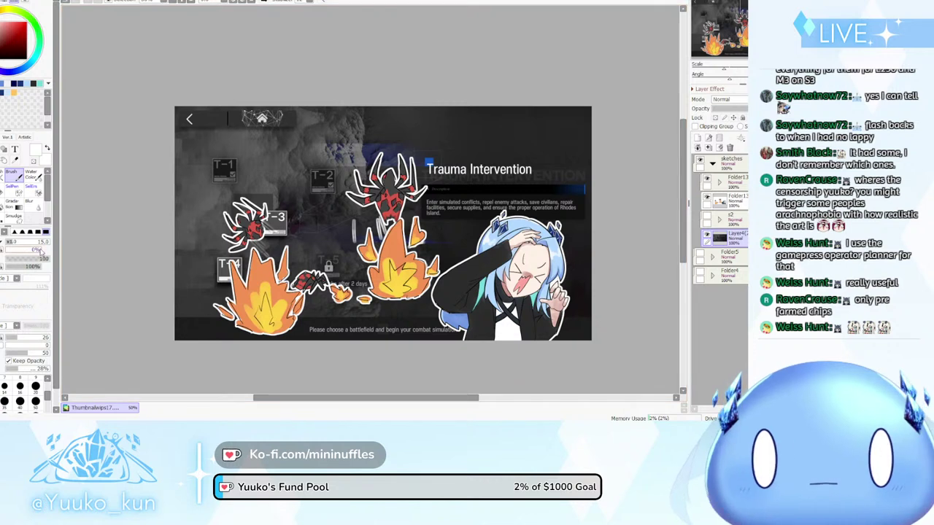
Try a white "T-3 and T-4" caption above the T-1 stage label, and delete its text layer
{"action": "left_click", "coordinate": [15, 150]}
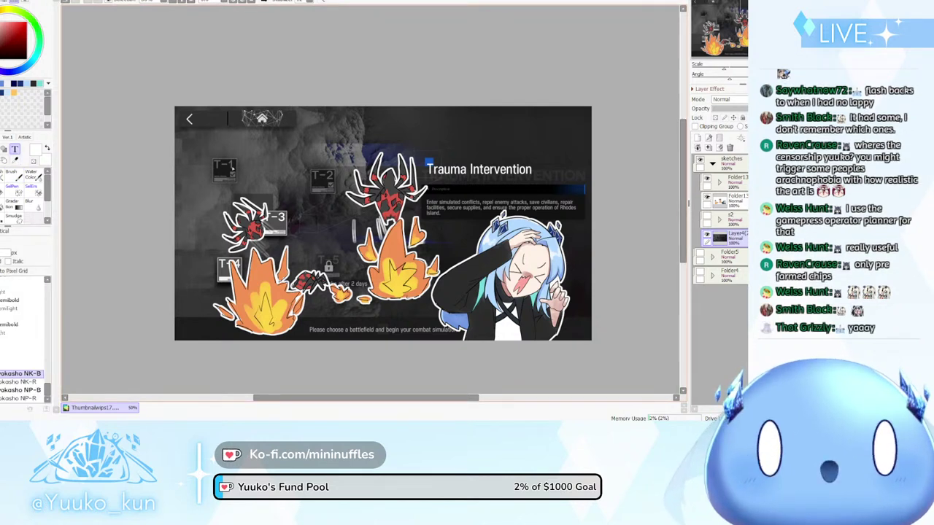
{"action": "left_click", "coordinate": [206, 144]}
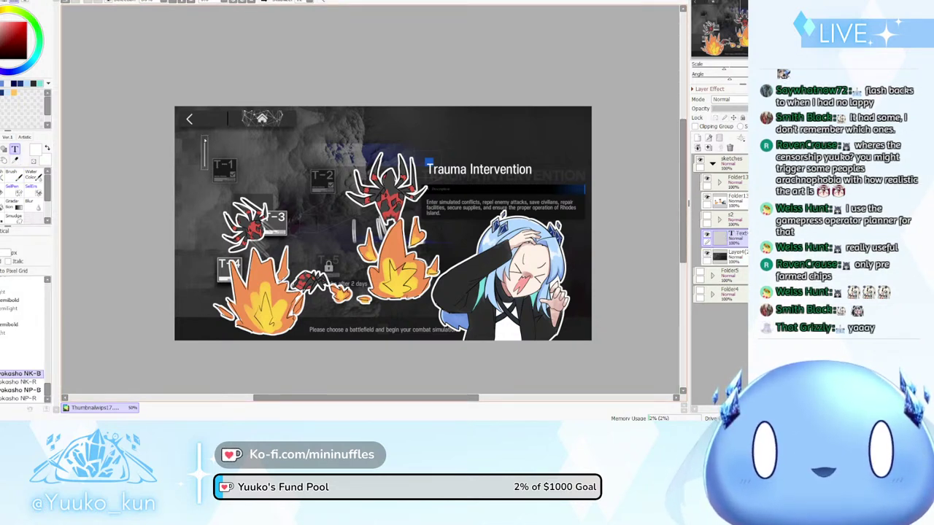
{"action": "type", "text": "T"}
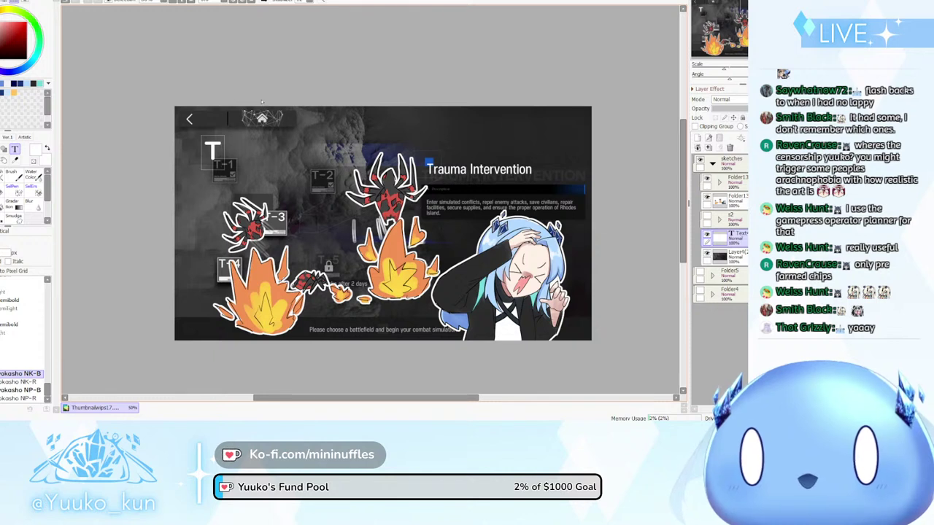
{"action": "type", "text": "-3 and "}
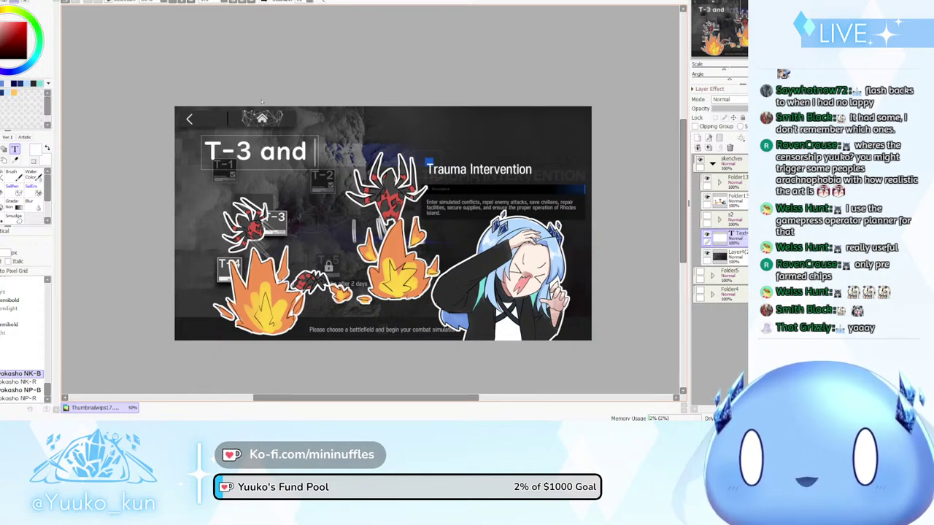
{"action": "type", "text": "T-4"}
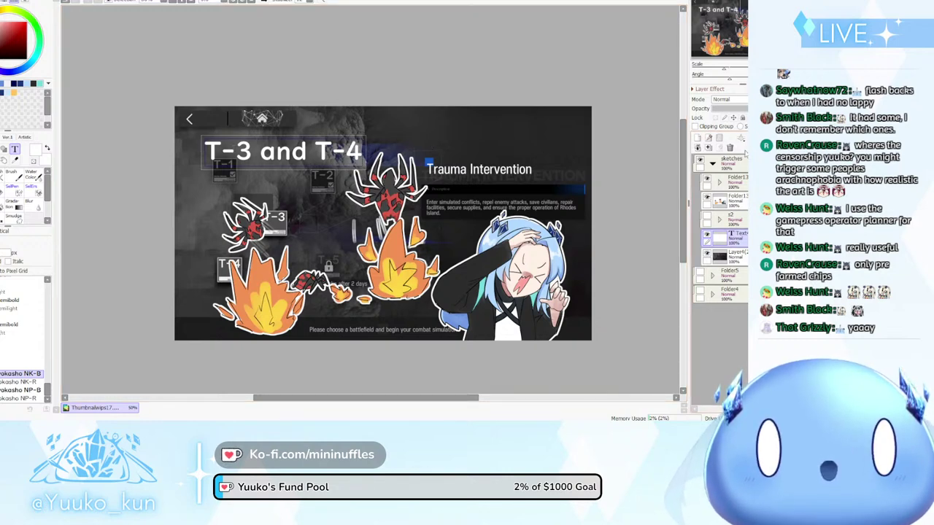
{"action": "left_click", "coordinate": [730, 148]}
Add a white "AAAAA" text above the blue-haired character's head, set its size to 50 px and shift it slightly towards the canvas's right edge
{"action": "scroll", "coordinate": [463, 178], "scroll_direction": "up", "scroll_amount": 3}
{"action": "left_click", "coordinate": [397, 196]}
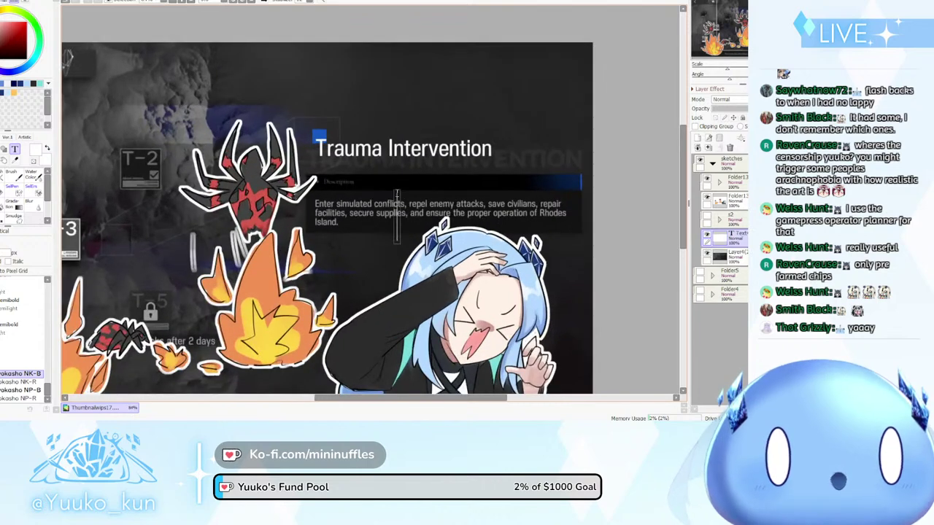
{"action": "type", "text": "AAAAA"}
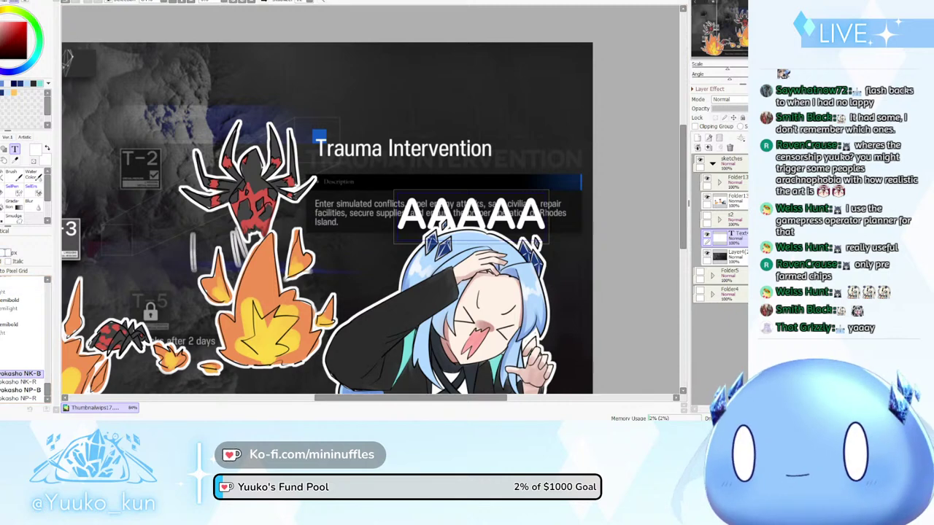
{"action": "type", "text": "50"}
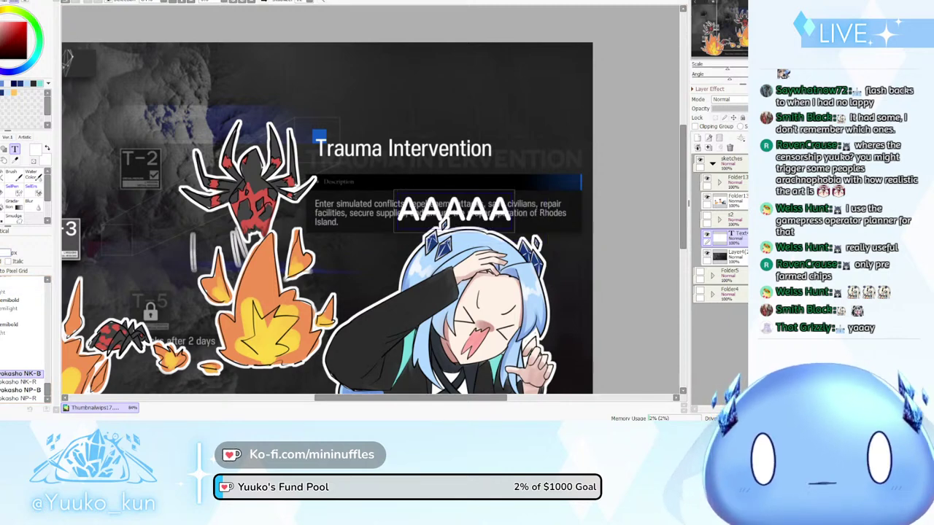
{"action": "left_click_drag", "start_coordinate": [532, 231], "coordinate": [548, 215], "text": "ctrl"}
{"action": "scroll", "coordinate": [536, 186], "scroll_direction": "down", "scroll_amount": 6}
{"action": "scroll", "coordinate": [530, 196], "scroll_direction": "up", "scroll_amount": 5}
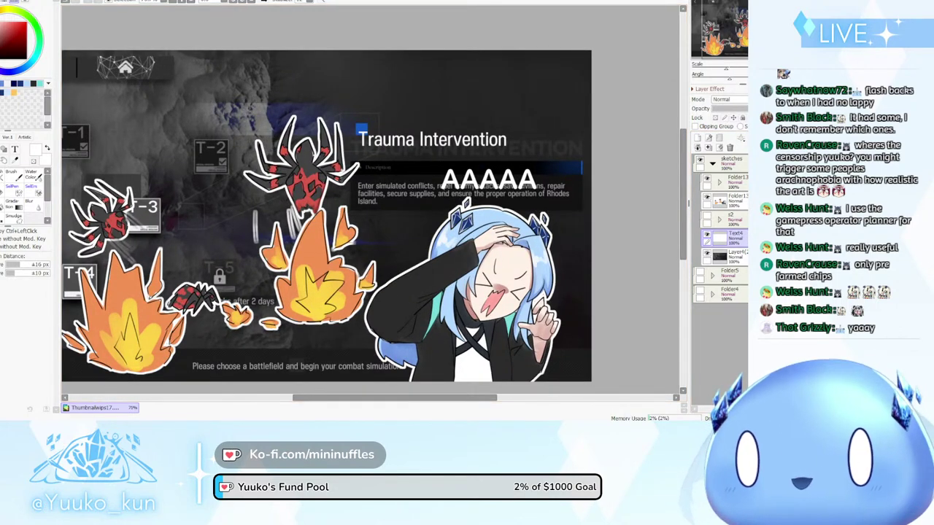
Tilt the "AAAAA" text clockwise to follow the character's head, apply the transform and save the file
{"action": "key", "text": "ctrl+t"}
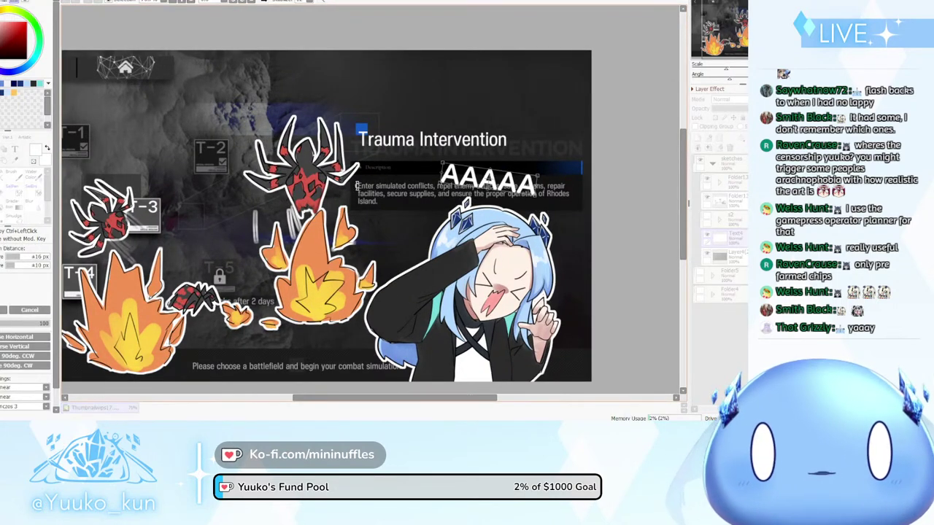
{"action": "left_click_drag", "start_coordinate": [505, 179], "coordinate": [527, 183]}
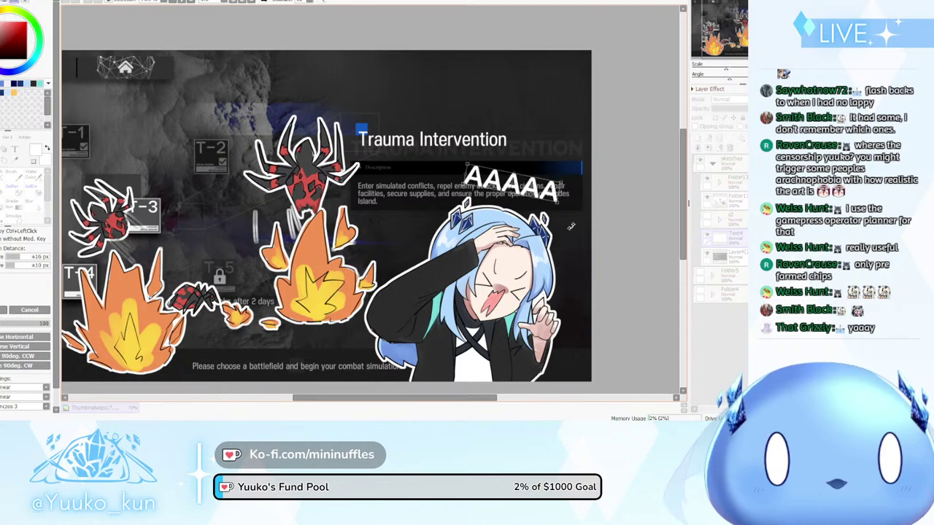
{"action": "left_click_drag", "start_coordinate": [571, 226], "coordinate": [583, 222]}
{"action": "scroll", "coordinate": [557, 182], "scroll_direction": "up", "scroll_amount": 3}
{"action": "left_click_drag", "start_coordinate": [460, 196], "coordinate": [470, 211]}
{"action": "scroll", "coordinate": [559, 172], "scroll_direction": "down", "scroll_amount": 5}
{"action": "scroll", "coordinate": [559, 175], "scroll_direction": "up", "scroll_amount": 2}
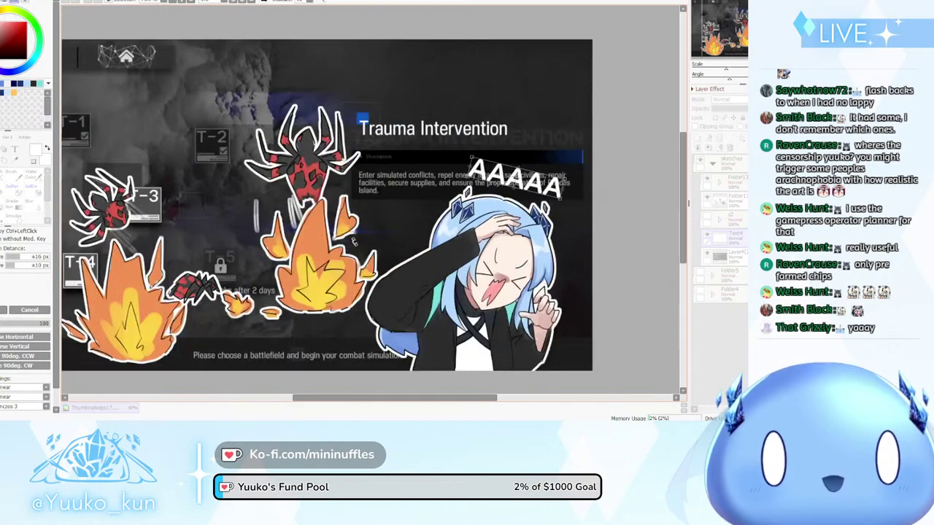
{"action": "left_click", "coordinate": [2, 310]}
{"action": "scroll", "coordinate": [401, 174], "scroll_direction": "down", "scroll_amount": 7}
{"action": "scroll", "coordinate": [410, 170], "scroll_direction": "up", "scroll_amount": 6}
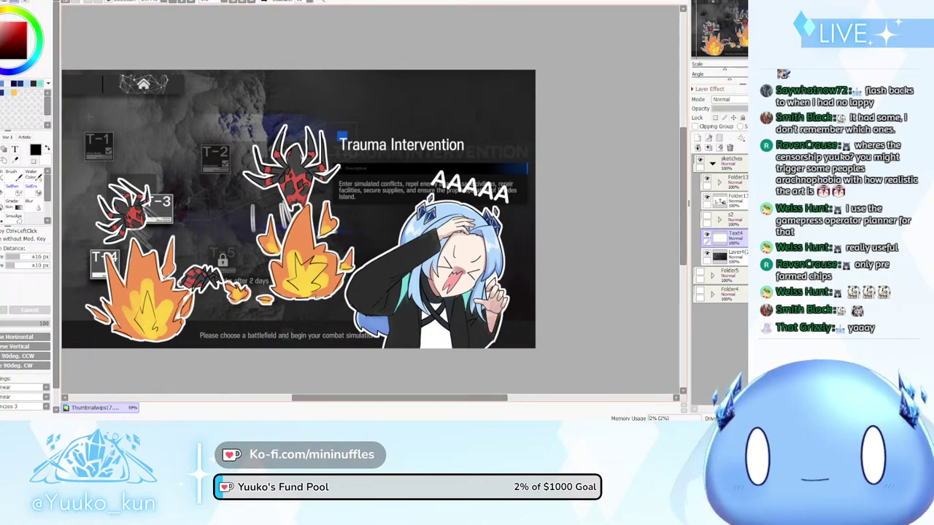
{"action": "key", "text": "ctrl+s"}
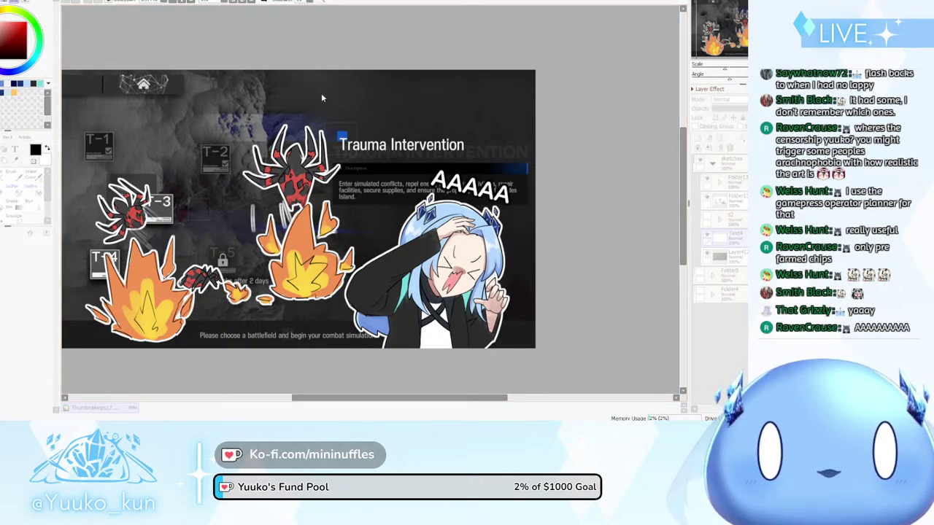
{"action": "key", "text": "ctrl+t"}
{"action": "scroll", "coordinate": [362, 208], "scroll_direction": "down", "scroll_amount": 3}
{"action": "scroll", "coordinate": [363, 208], "scroll_direction": "up", "scroll_amount": 2}
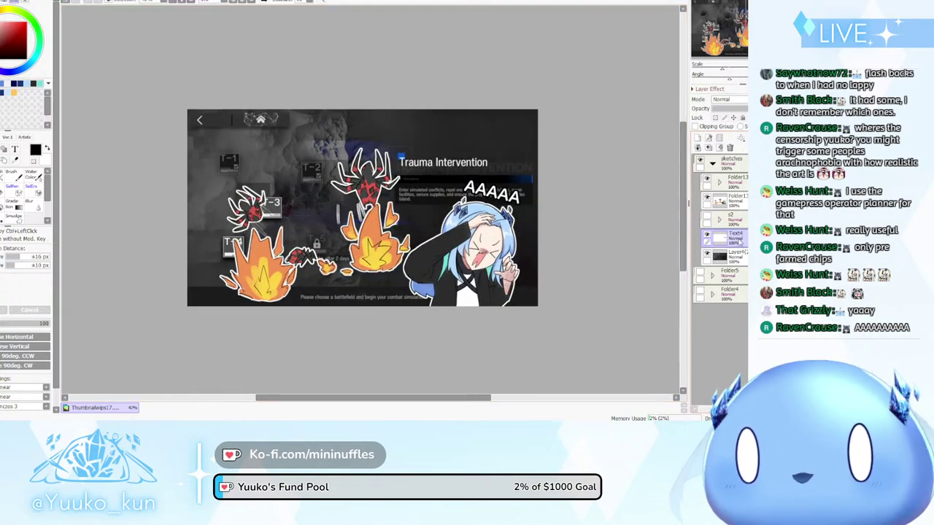
{"action": "left_click", "coordinate": [13, 310]}
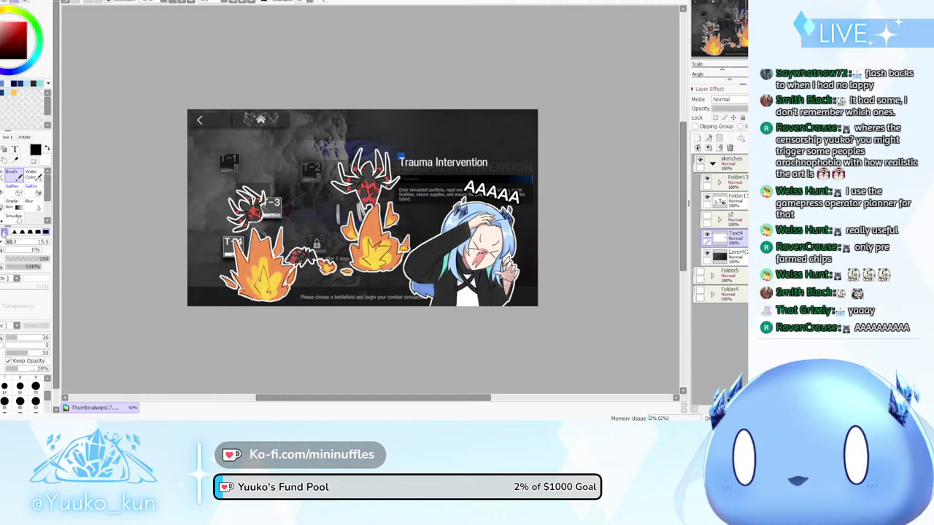
Start a second text layer over the Trauma Intervention title and choose a different font for it
{"action": "left_click", "coordinate": [15, 150]}
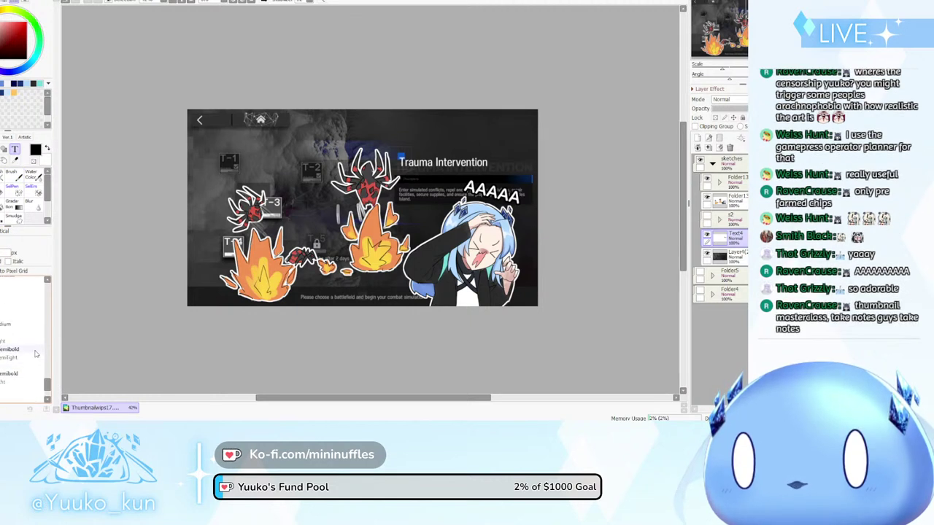
{"action": "scroll", "coordinate": [20, 347], "scroll_direction": "up", "scroll_amount": 2}
{"action": "scroll", "coordinate": [18, 347], "scroll_direction": "down", "scroll_amount": 1}
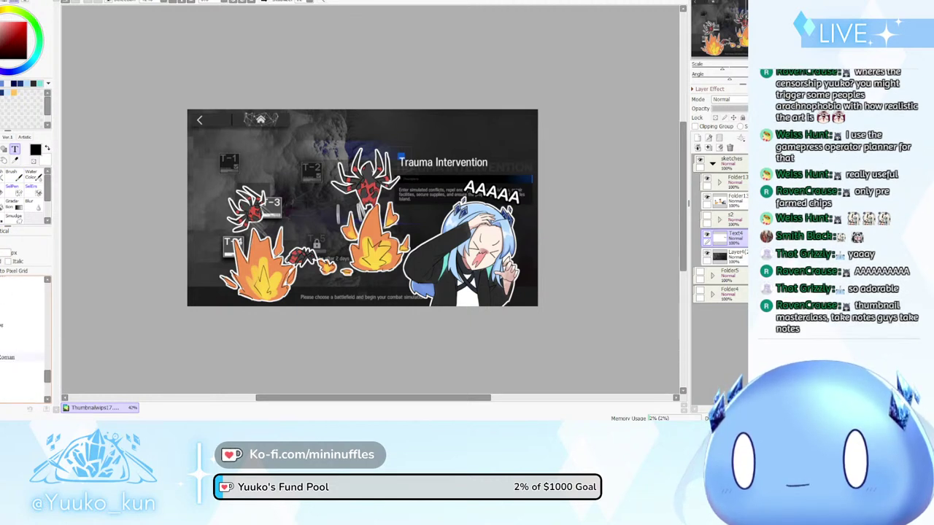
{"action": "scroll", "coordinate": [14, 355], "scroll_direction": "up", "scroll_amount": 9}
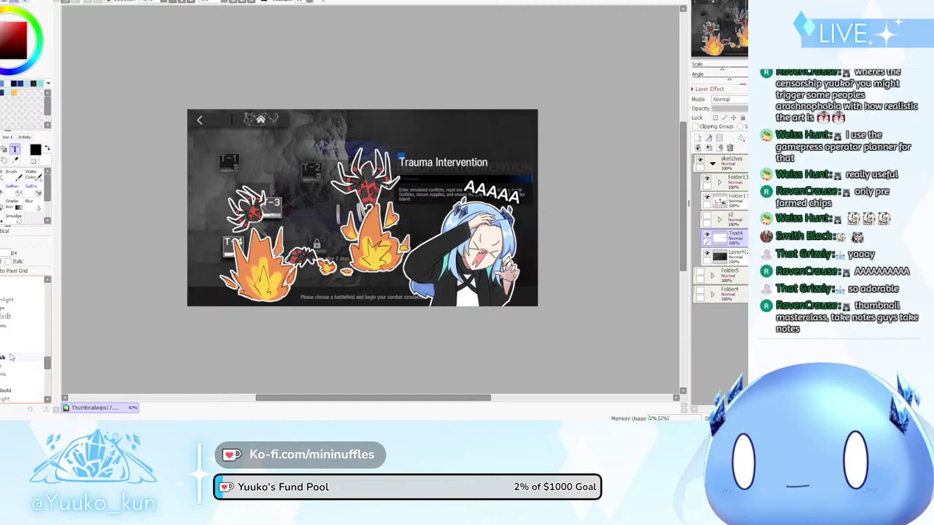
{"action": "scroll", "coordinate": [15, 354], "scroll_direction": "up", "scroll_amount": 5}
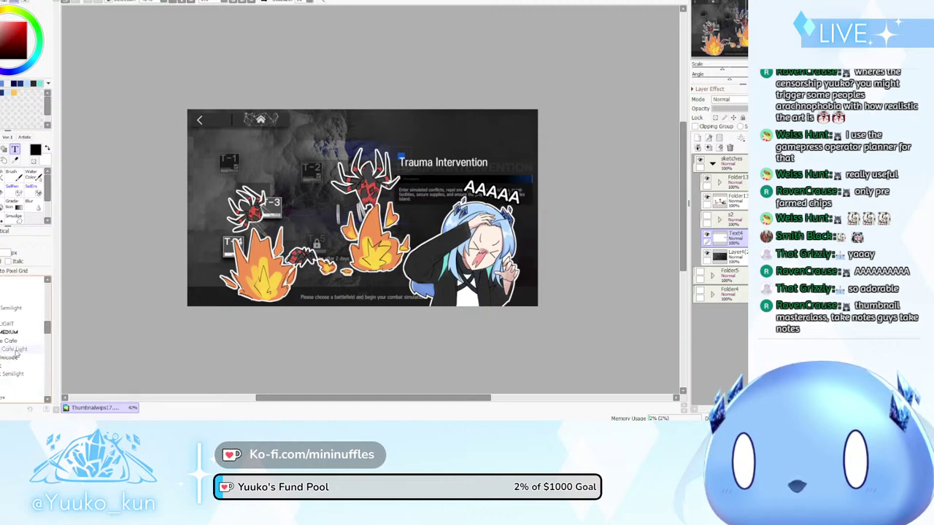
{"action": "scroll", "coordinate": [329, 297], "scroll_direction": "up", "scroll_amount": 4}
{"action": "scroll", "coordinate": [329, 298], "scroll_direction": "down", "scroll_amount": 4}
{"action": "scroll", "coordinate": [342, 164], "scroll_direction": "up", "scroll_amount": 2}
{"action": "scroll", "coordinate": [478, 161], "scroll_direction": "up", "scroll_amount": 1}
{"action": "left_click", "coordinate": [483, 164]}
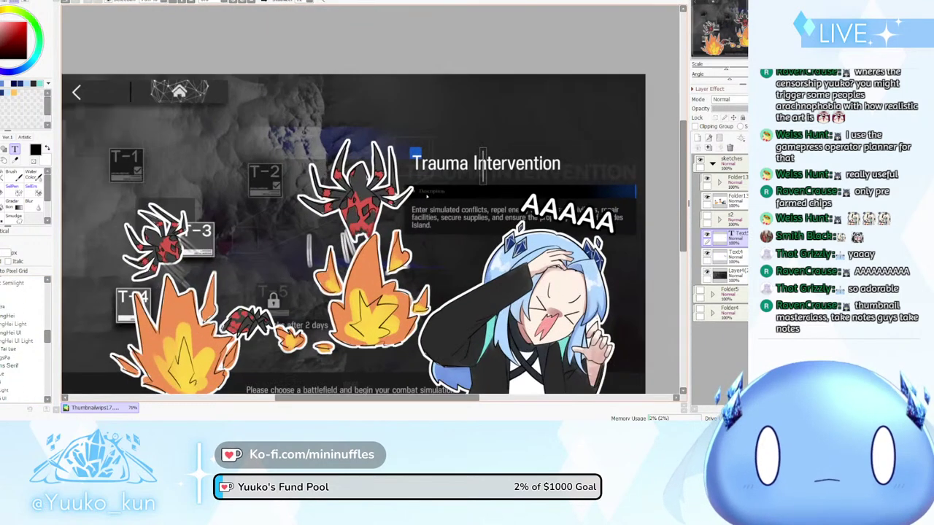
{"action": "scroll", "coordinate": [40, 321], "scroll_direction": "down", "scroll_amount": 5}
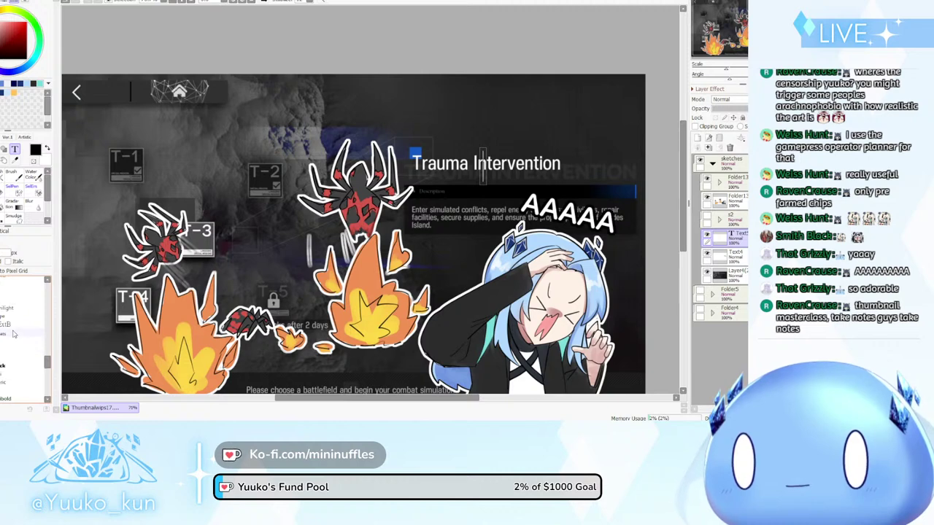
{"action": "scroll", "coordinate": [3, 357], "scroll_direction": "down", "scroll_amount": 5}
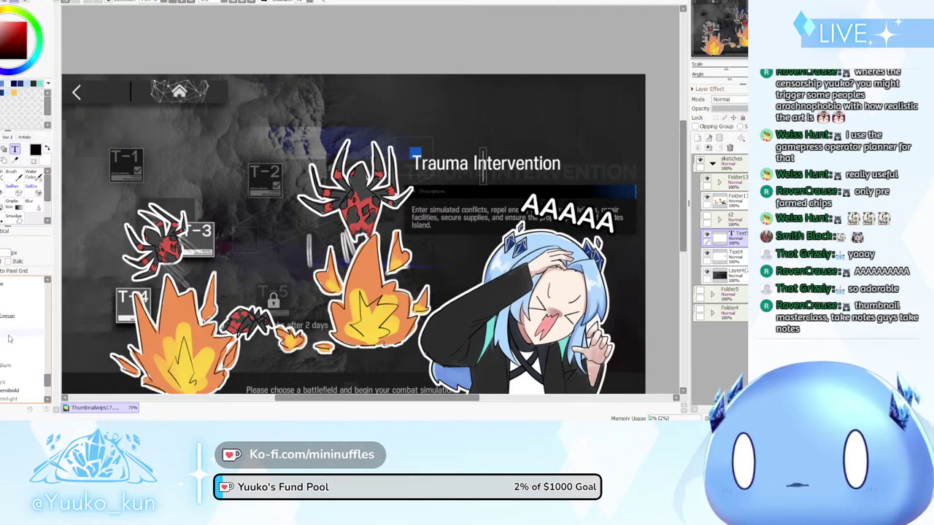
{"action": "left_click", "coordinate": [3, 341]}
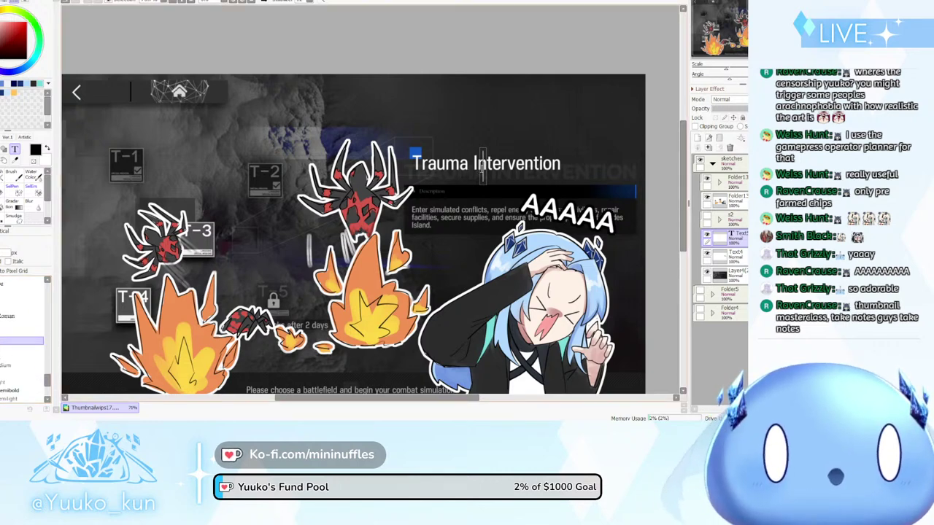
Try a black "AAAAAA" text over the Trauma Intervention title, clear it and delete its text layer
{"action": "type", "text": "AAAAAA"}
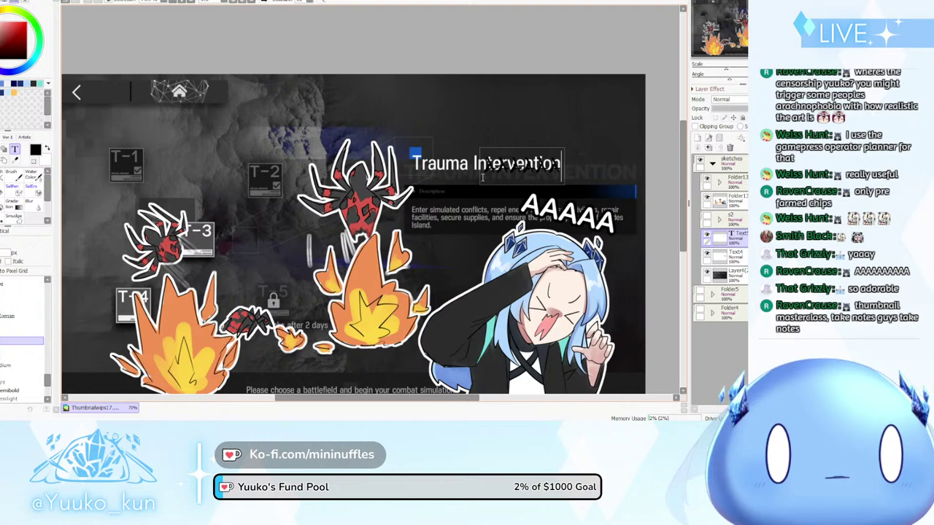
{"action": "key", "text": "shift+Left"}
{"action": "key", "text": "shift+Left"}
{"action": "key", "text": "shift+Left"}
{"action": "key", "text": "shift+Left"}
{"action": "key", "text": "shift+Left"}
{"action": "key", "text": "shift+Left"}
{"action": "key", "text": "shift+Left"}
{"action": "key", "text": "shift+Left"}
{"action": "key", "text": "shift+Left"}
{"action": "key", "text": "shift+Left"}
{"action": "key", "text": "shift+Left"}
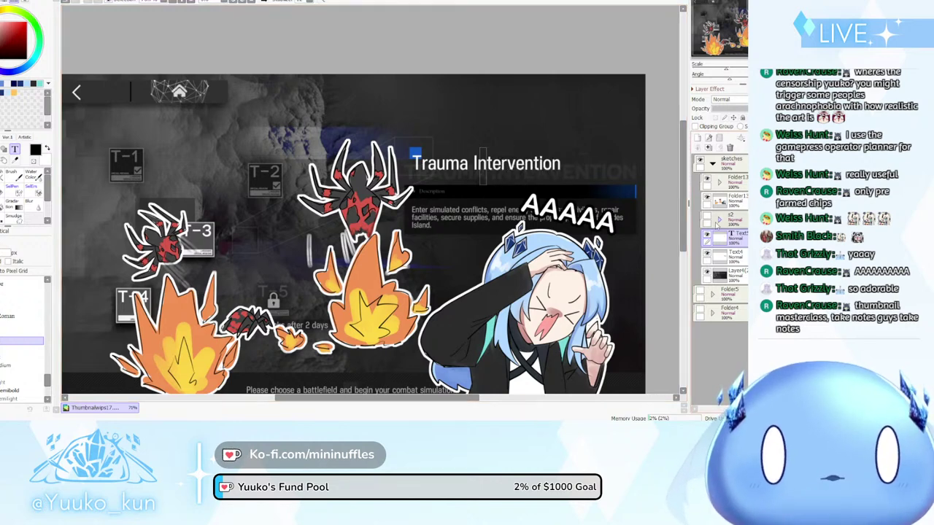
{"action": "left_click", "coordinate": [729, 147]}
Close the thumbnail file and create a new blank square canvas
{"action": "scroll", "coordinate": [451, 224], "scroll_direction": "down", "scroll_amount": 3}
{"action": "scroll", "coordinate": [421, 206], "scroll_direction": "up", "scroll_amount": 4}
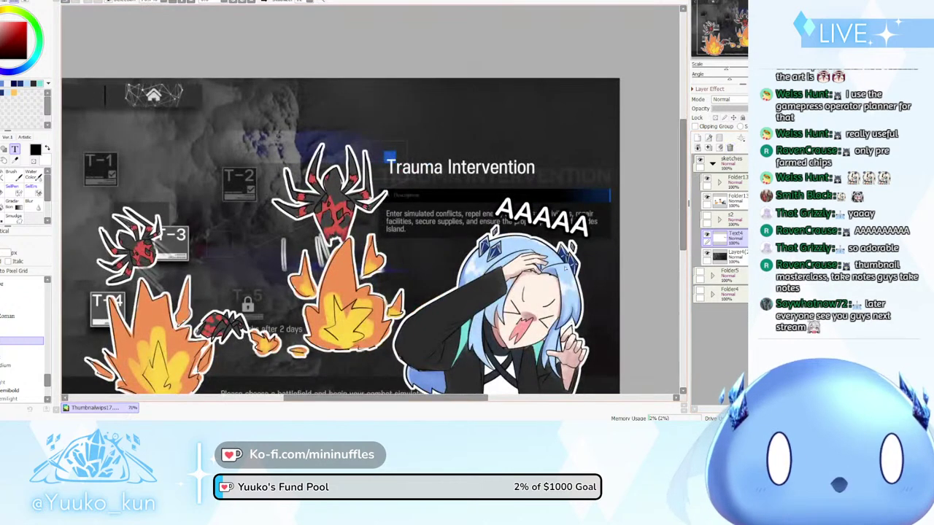
{"action": "scroll", "coordinate": [487, 196], "scroll_direction": "down", "scroll_amount": 5}
{"action": "key", "text": "ctrl+plus"}
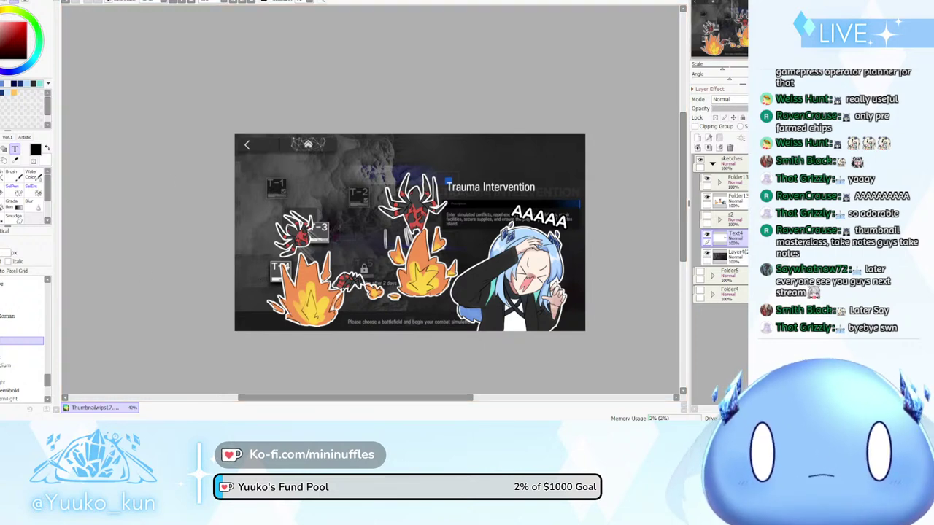
{"action": "key", "text": "ctrl+w"}
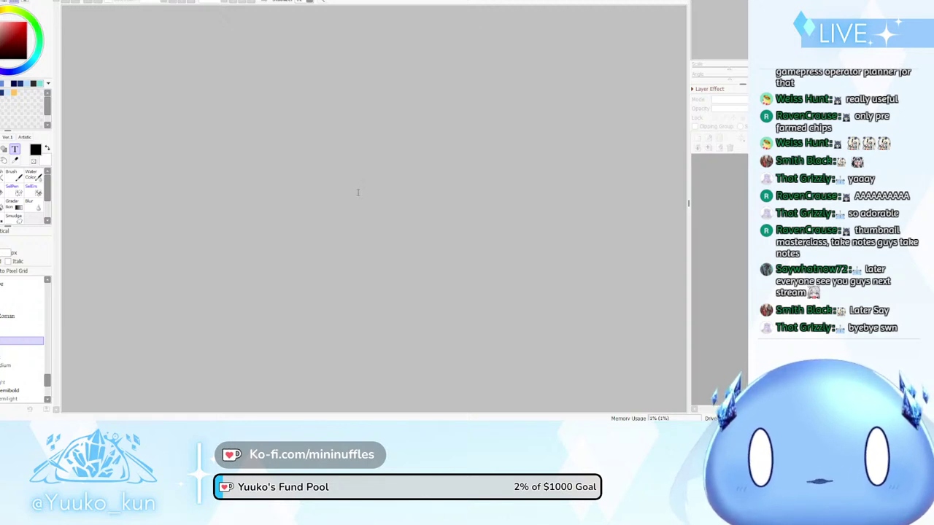
{"action": "key", "text": "Return"}
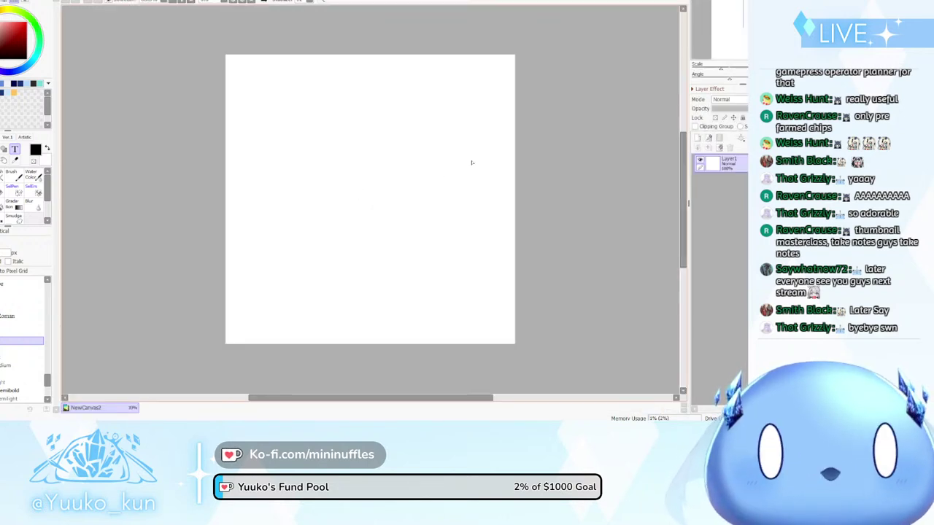
{"action": "scroll", "coordinate": [473, 163], "scroll_direction": "up", "scroll_amount": 1}
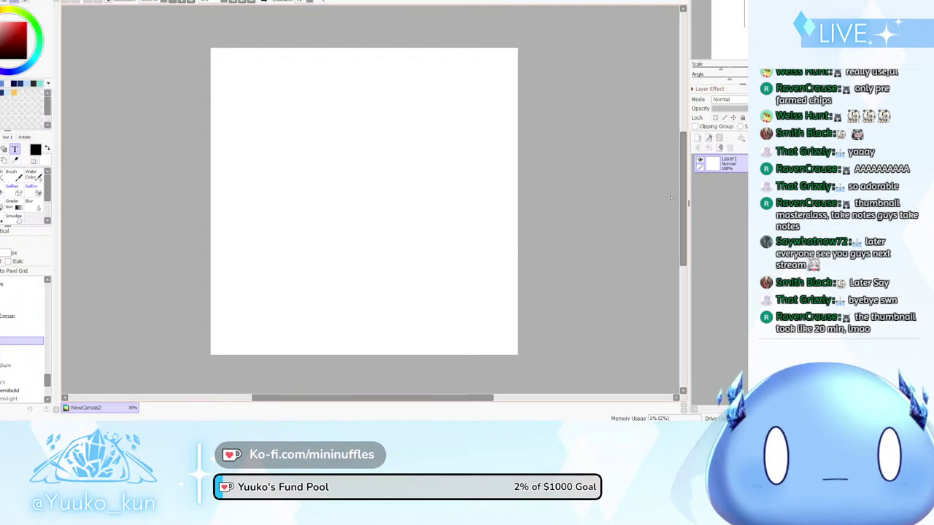
{"action": "scroll", "coordinate": [523, 186], "scroll_direction": "down", "scroll_amount": 1}
{"action": "scroll", "coordinate": [504, 167], "scroll_direction": "up", "scroll_amount": 2}
{"action": "scroll", "coordinate": [479, 153], "scroll_direction": "down", "scroll_amount": 2}
{"action": "scroll", "coordinate": [479, 153], "scroll_direction": "up", "scroll_amount": 1}
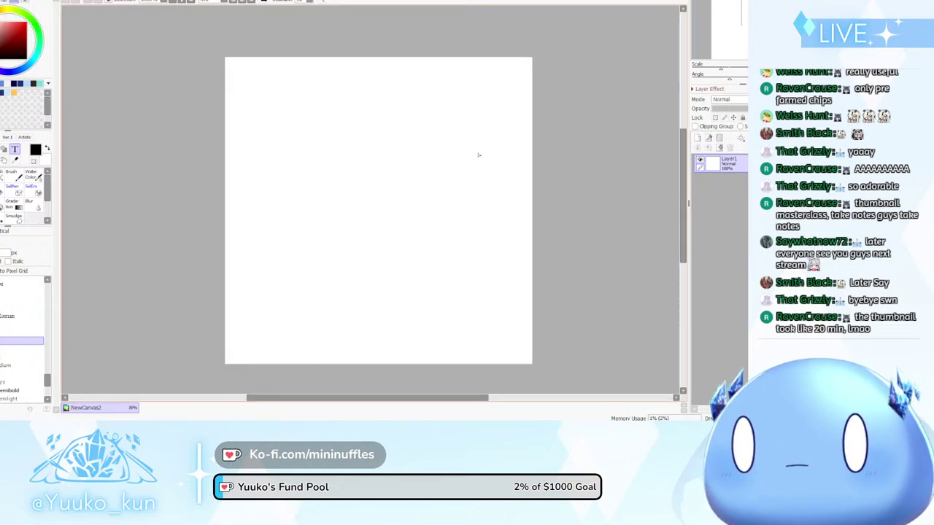
Draw a V-shaped jawline in black in the upper middle of the canvas, using the Brush at a reduced size
{"action": "key", "text": "b"}
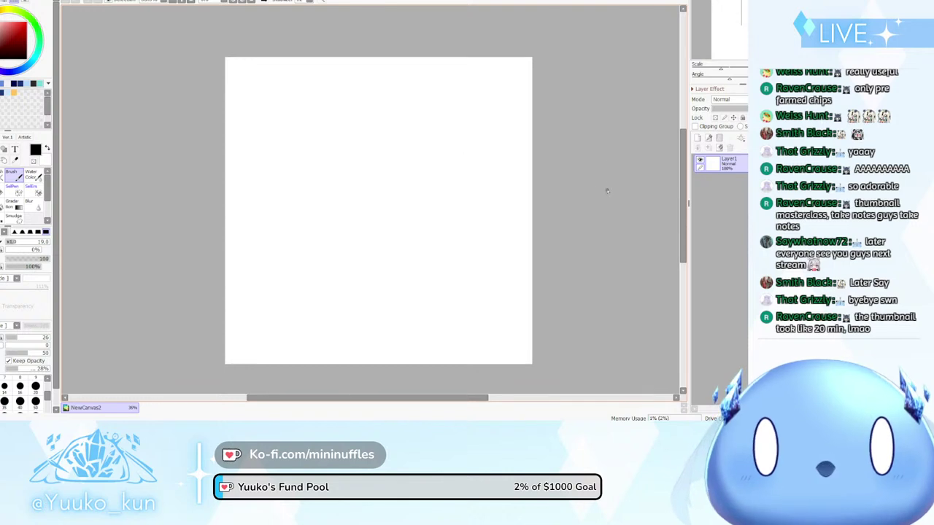
{"action": "left_click_drag", "start_coordinate": [405, 398], "coordinate": [412, 398]}
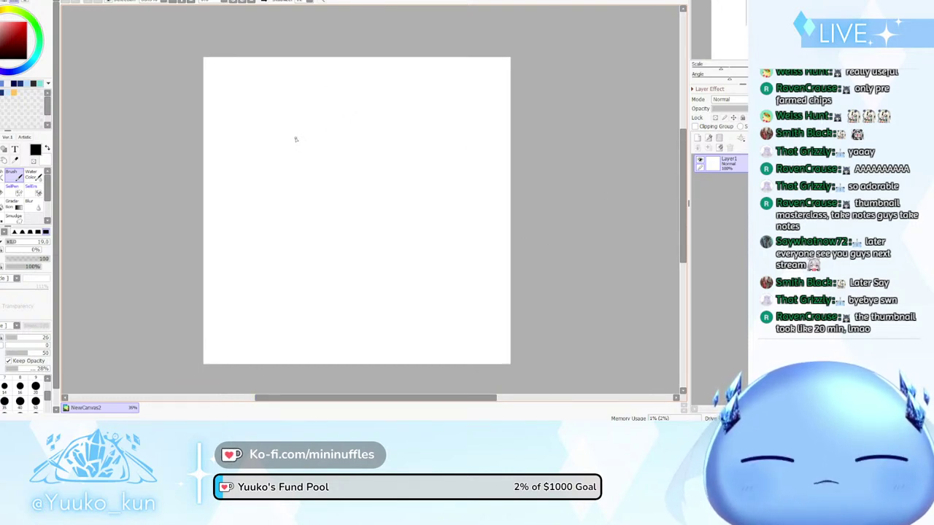
{"action": "left_click_drag", "start_coordinate": [315, 148], "coordinate": [319, 167]}
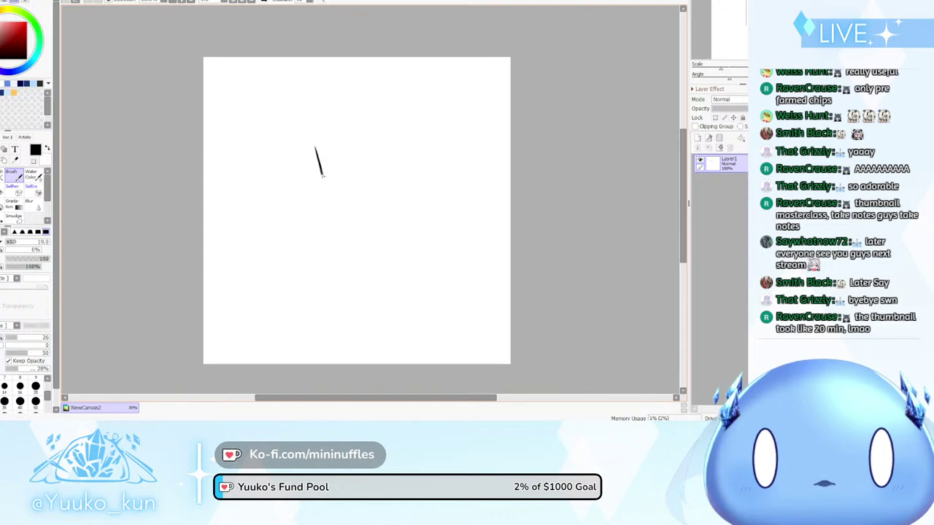
{"action": "key", "text": "ctrl+z"}
{"action": "key", "text": "bracketleft"}
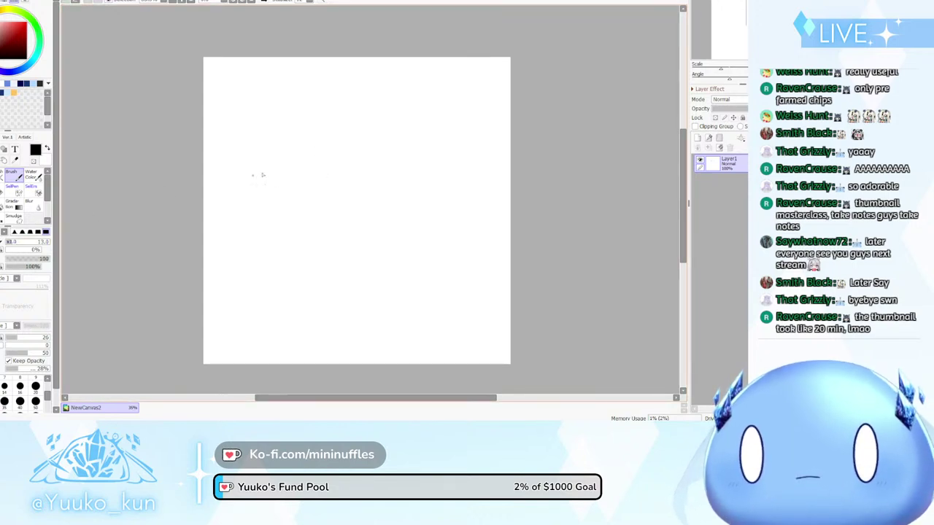
{"action": "mouse_move", "coordinate": [317, 138]}
{"action": "left_mouse_down"}
{"action": "mouse_move", "coordinate": [332, 187]}
{"action": "mouse_move", "coordinate": [329, 180]}
{"action": "mouse_move", "coordinate": [350, 196]}
{"action": "left_mouse_up"}
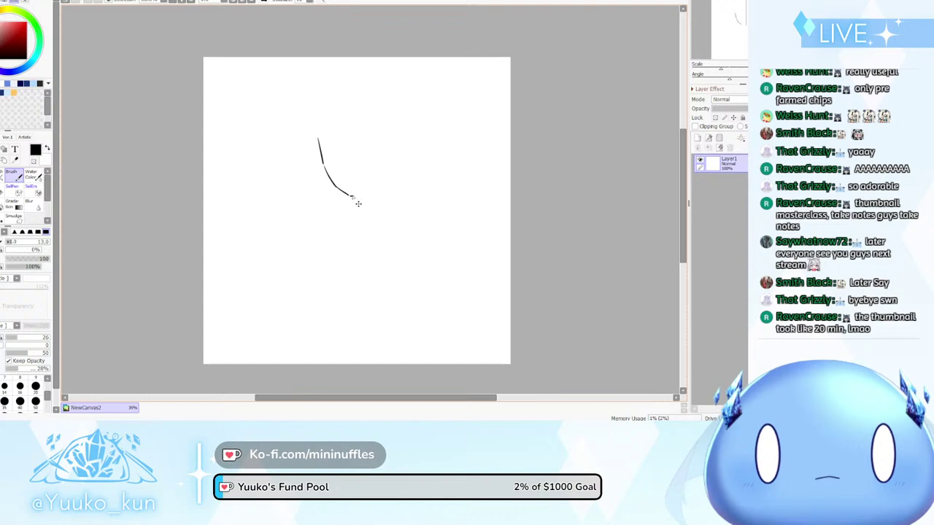
{"action": "mouse_move", "coordinate": [353, 195]}
{"action": "left_mouse_down"}
{"action": "mouse_move", "coordinate": [375, 180]}
{"action": "mouse_move", "coordinate": [381, 139]}
{"action": "left_mouse_up"}
Undo the trial strokes made after the jawline, keeping only the jawline
{"action": "key", "text": "ctrl+z"}
{"action": "key", "text": "ctrl+z"}
{"action": "key", "text": "ctrl+z"}
{"action": "key", "text": "ctrl+z"}
{"action": "key", "text": "ctrl+z"}
{"action": "key", "text": "ctrl+z"}
{"action": "key", "text": "ctrl+z"}
{"action": "key", "text": "ctrl+z"}
{"action": "key", "text": "ctrl+z"}
{"action": "key", "text": "ctrl+z"}
{"action": "key", "text": "ctrl+z"}
{"action": "key", "text": "ctrl+z"}
{"action": "key", "text": "ctrl+z"}
{"action": "key", "text": "ctrl+z"}
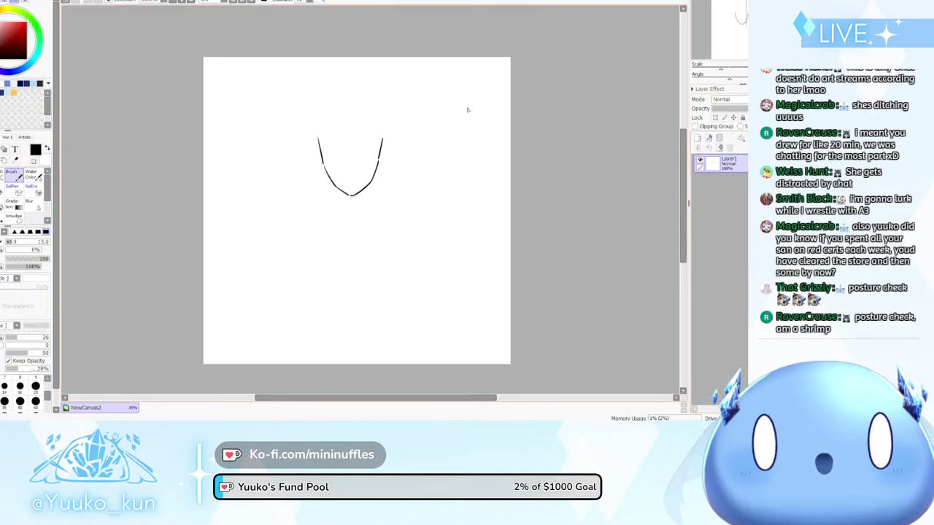
Add a new layer above the jawline layer
{"action": "left_click", "coordinate": [697, 138]}
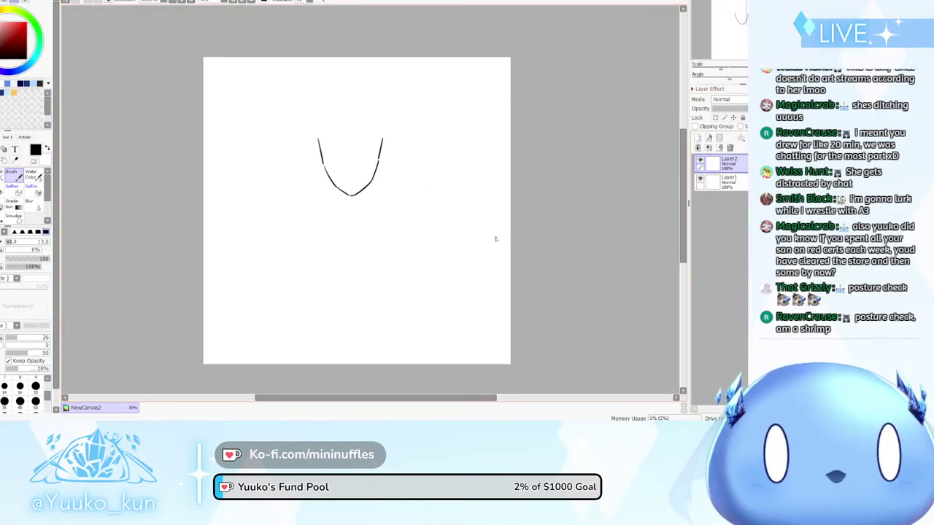
{"action": "key", "text": "ctrl+z"}
{"action": "key", "text": "ctrl+shift+n"}
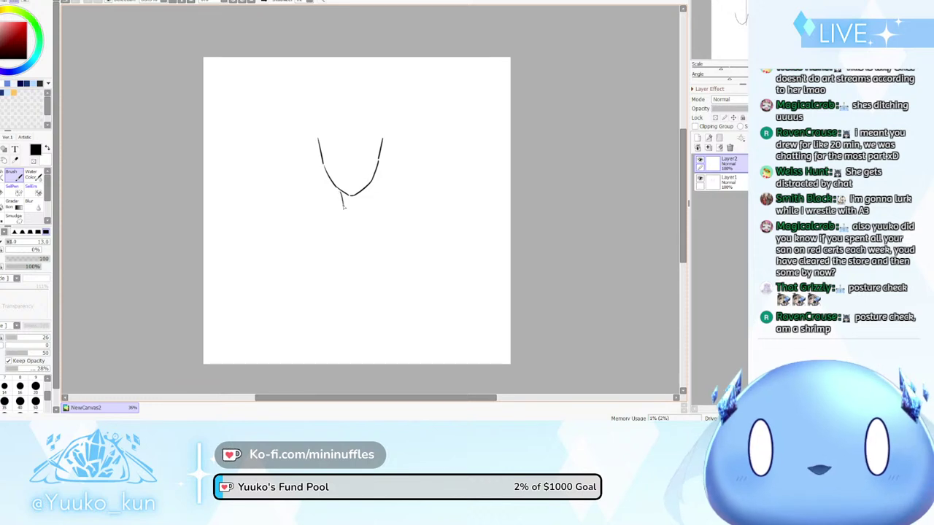
Draw two short neck lines below the chin on the new layer, redoing the strokes until they sit evenly
{"action": "mouse_move", "coordinate": [343, 192]}
{"action": "left_mouse_down"}
{"action": "mouse_move", "coordinate": [342, 206]}
{"action": "mouse_move", "coordinate": [362, 206]}
{"action": "left_mouse_up"}
{"action": "key", "text": "ctrl+z"}
{"action": "key", "text": "ctrl+z"}
{"action": "key", "text": "ctrl+z"}
{"action": "key", "text": "ctrl+z"}
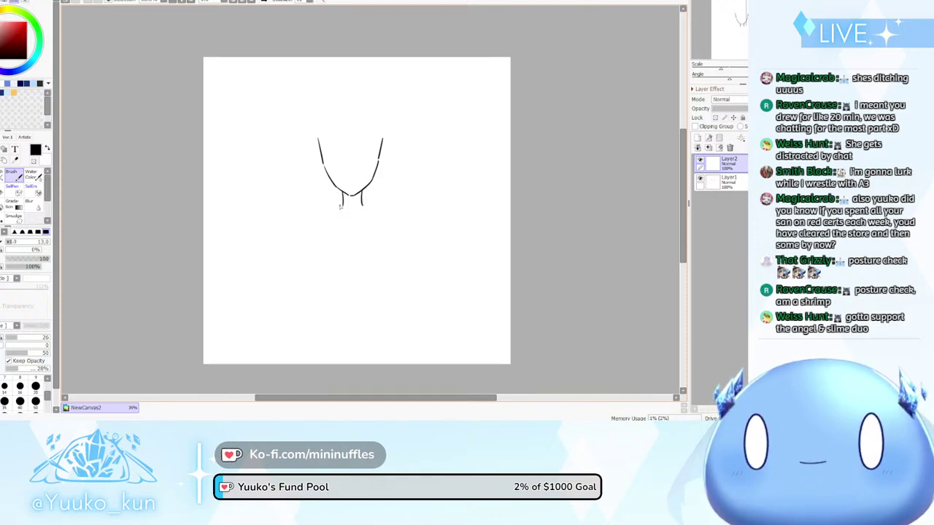
{"action": "key", "text": "ctrl+z"}
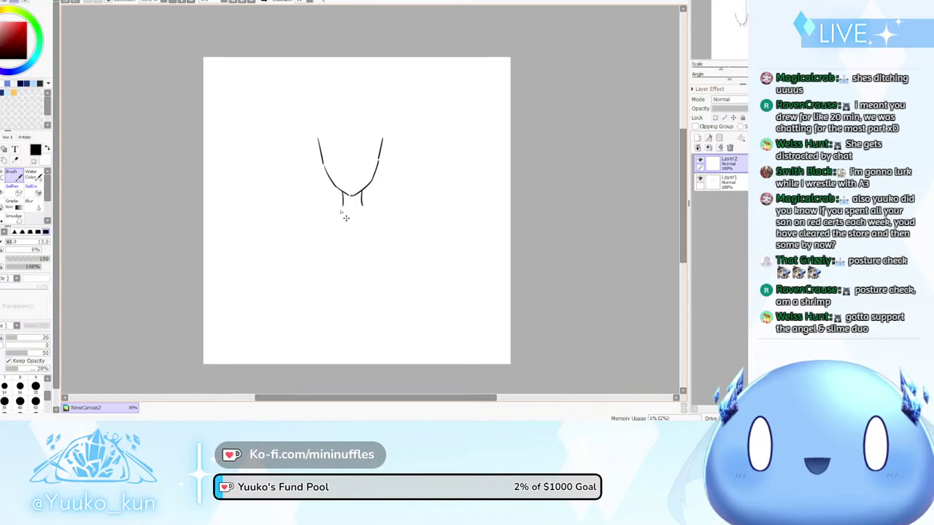
{"action": "left_click_drag", "start_coordinate": [342, 211], "coordinate": [313, 212]}
{"action": "key", "text": "ctrl+z"}
{"action": "key", "text": "ctrl+z"}
{"action": "key", "text": "ctrl+z"}
{"action": "key", "text": "ctrl+z"}
{"action": "key", "text": "ctrl+z"}
{"action": "key", "text": "ctrl+z"}
{"action": "key", "text": "ctrl+z"}
{"action": "key", "text": "ctrl+z"}
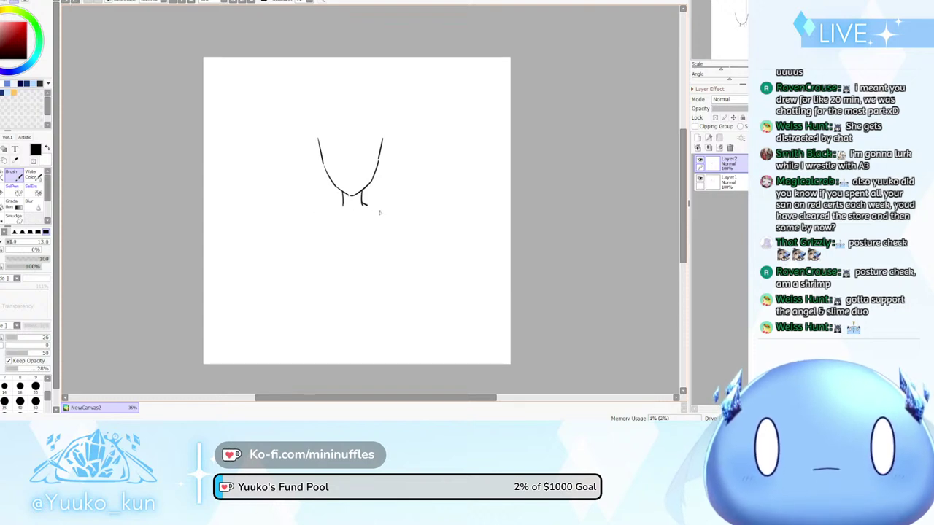
{"action": "left_click_drag", "start_coordinate": [362, 206], "coordinate": [391, 213]}
{"action": "key", "text": "ctrl+z"}
{"action": "key", "text": "ctrl+z"}
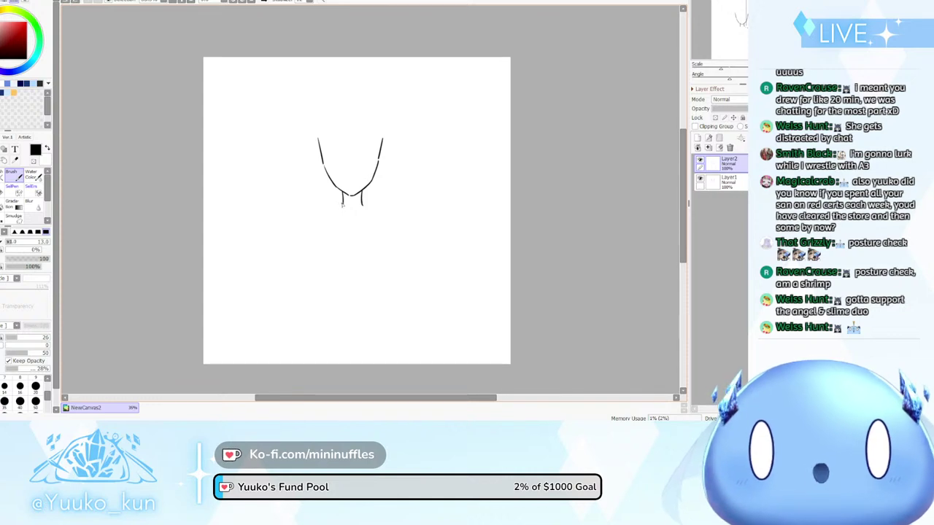
{"action": "left_click_drag", "start_coordinate": [340, 198], "coordinate": [321, 209]}
{"action": "key", "text": "ctrl+z"}
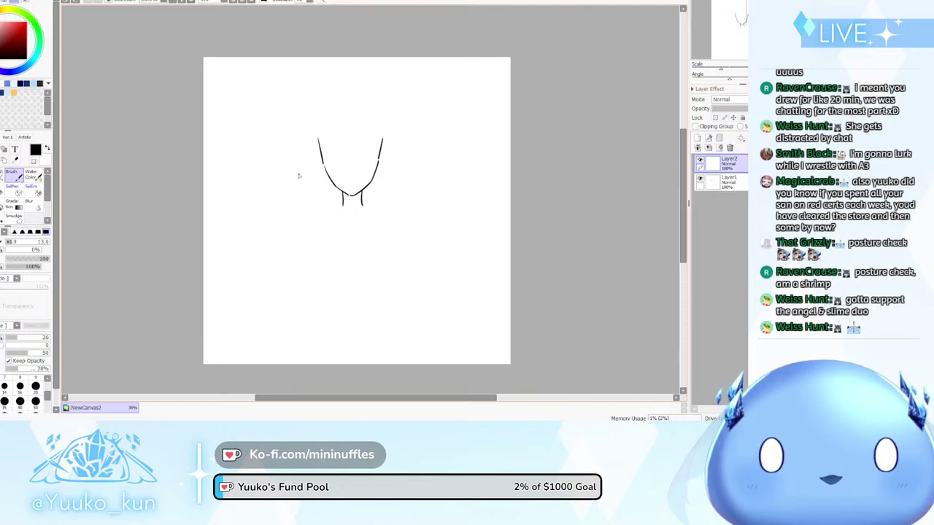
{"action": "key", "text": "ctrl+z"}
{"action": "mouse_move", "coordinate": [343, 204]}
{"action": "left_mouse_down"}
{"action": "mouse_move", "coordinate": [316, 209]}
{"action": "mouse_move", "coordinate": [343, 206]}
{"action": "left_mouse_up"}
{"action": "key", "text": "ctrl+z"}
{"action": "key", "text": "ctrl+z"}
{"action": "key", "text": "ctrl+z"}
{"action": "key", "text": "ctrl+z"}
{"action": "key", "text": "ctrl+z"}
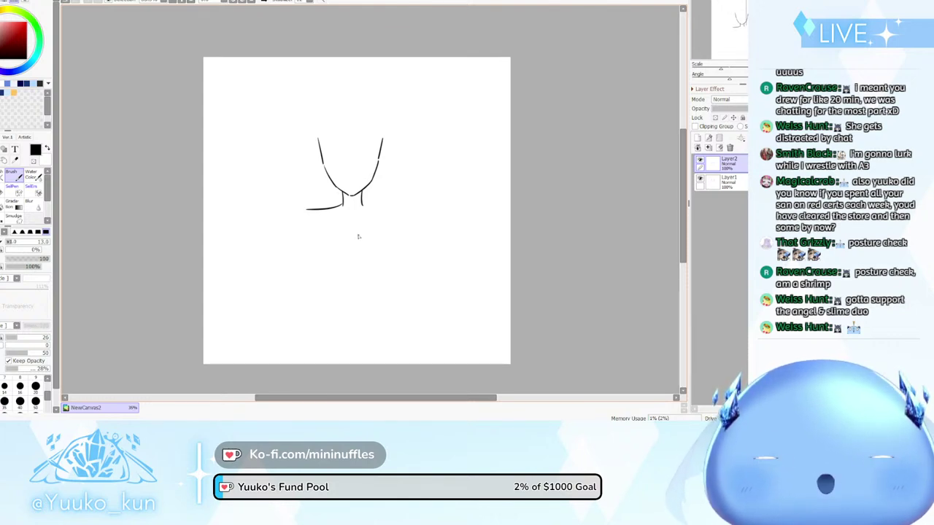
{"action": "key", "text": "ctrl+z"}
Draw a curved shoulder line from the base of the left neck line outward, redoing the stroke as needed
{"action": "mouse_move", "coordinate": [341, 205]}
{"action": "left_mouse_down"}
{"action": "mouse_move", "coordinate": [316, 212]}
{"action": "mouse_move", "coordinate": [348, 213]}
{"action": "mouse_move", "coordinate": [310, 213]}
{"action": "left_mouse_up"}
{"action": "key", "text": "ctrl+z"}
{"action": "key", "text": "ctrl+z"}
{"action": "key", "text": "ctrl+z"}
{"action": "key", "text": "ctrl+z"}
{"action": "key", "text": "ctrl+z"}
{"action": "key", "text": "ctrl+z"}
{"action": "key", "text": "ctrl+z"}
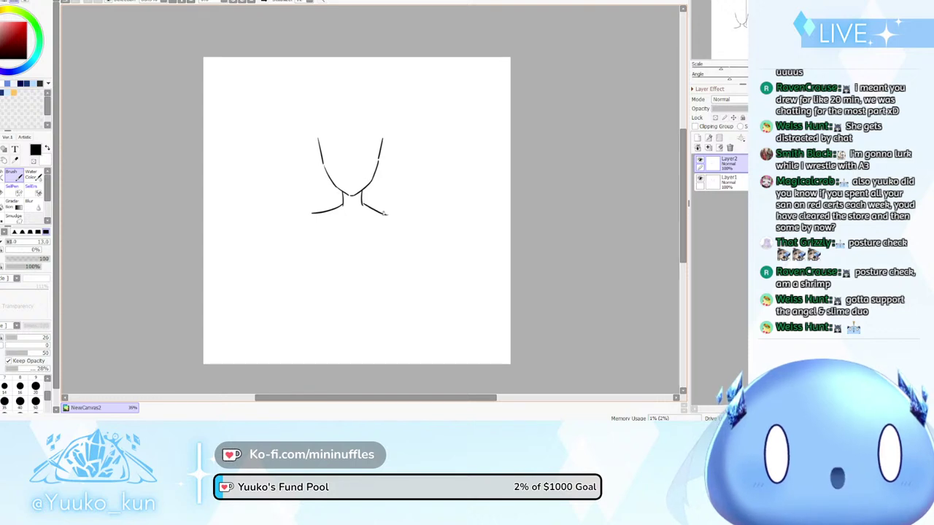
Draw the matching curved shoulder line from the base of the right neck line outward
{"action": "key", "text": "ctrl+z"}
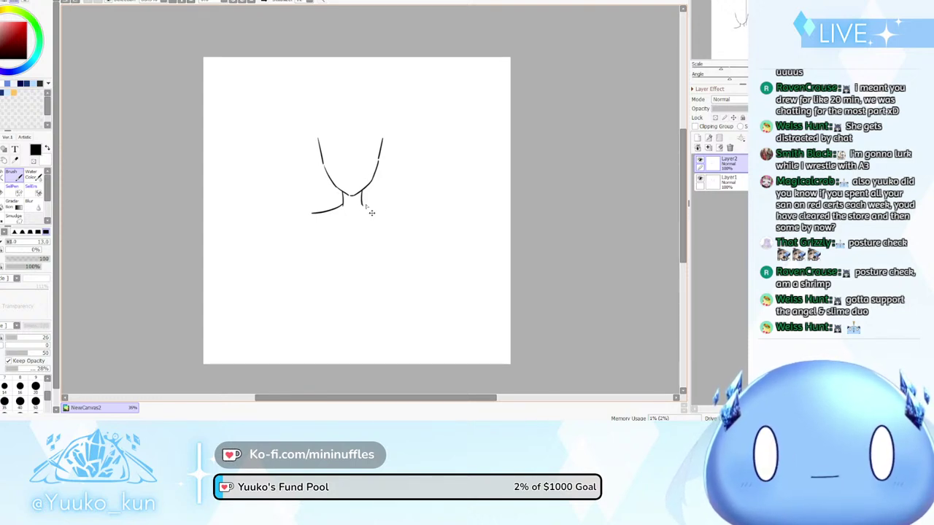
{"action": "left_click_drag", "start_coordinate": [361, 203], "coordinate": [396, 217]}
{"action": "key", "text": "ctrl+z"}
{"action": "key", "text": "ctrl+z"}
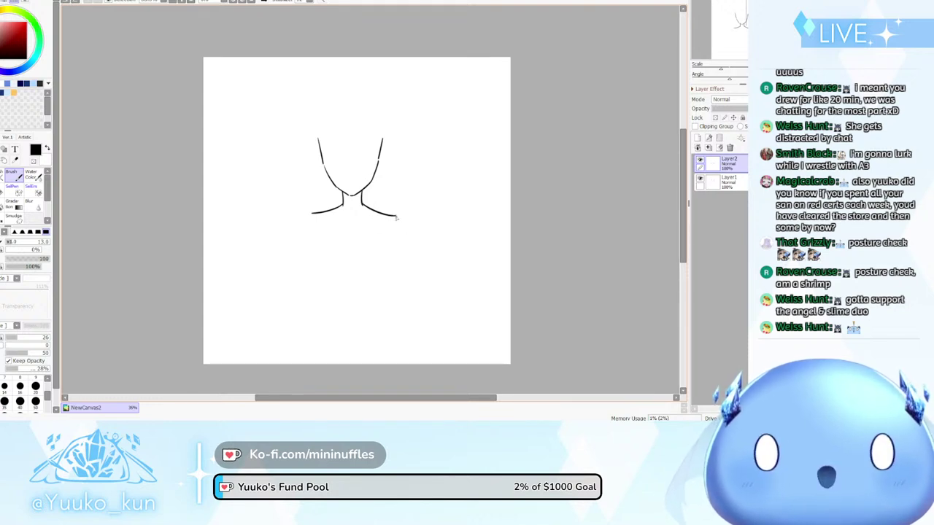
{"action": "key", "text": "ctrl+z"}
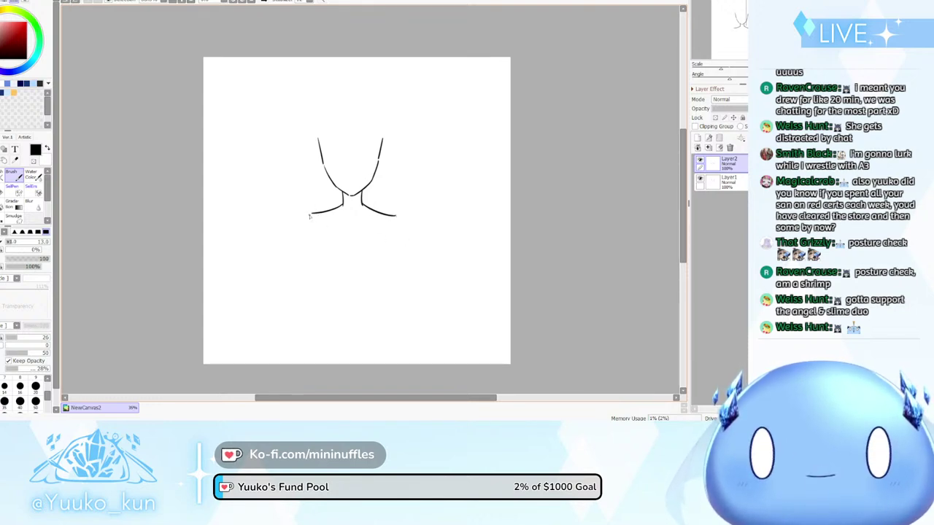
{"action": "left_click_drag", "start_coordinate": [311, 214], "coordinate": [297, 227]}
{"action": "key", "text": "ctrl+z"}
{"action": "key", "text": "ctrl+z"}
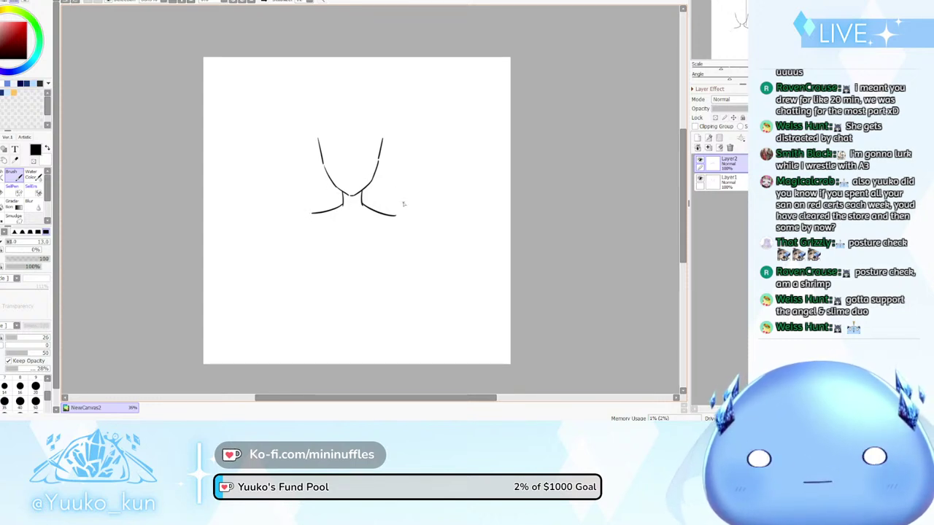
Enlarge the eraser to 41 and erase the lower neck lines and the inner ends of both shoulder lines
{"action": "key", "text": "e"}
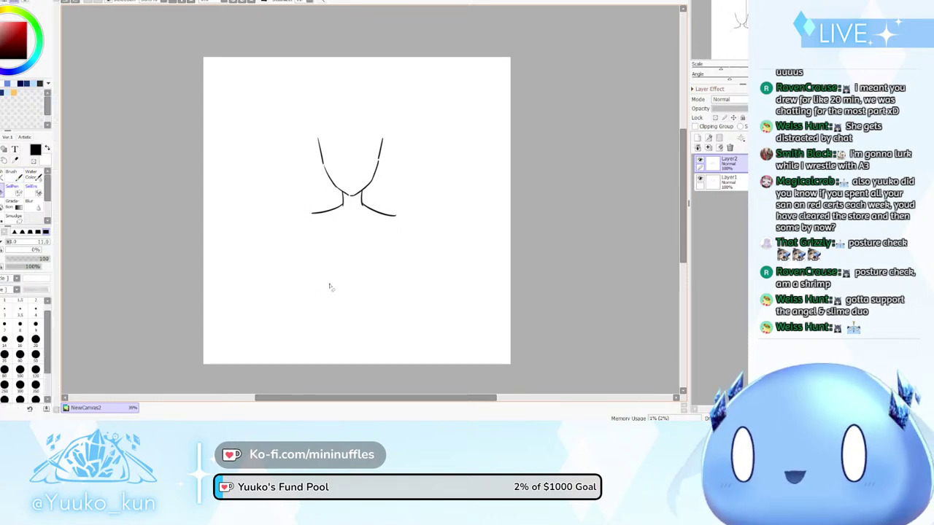
{"action": "left_click", "coordinate": [22, 242]}
{"action": "left_click_drag", "start_coordinate": [336, 210], "coordinate": [366, 205]}
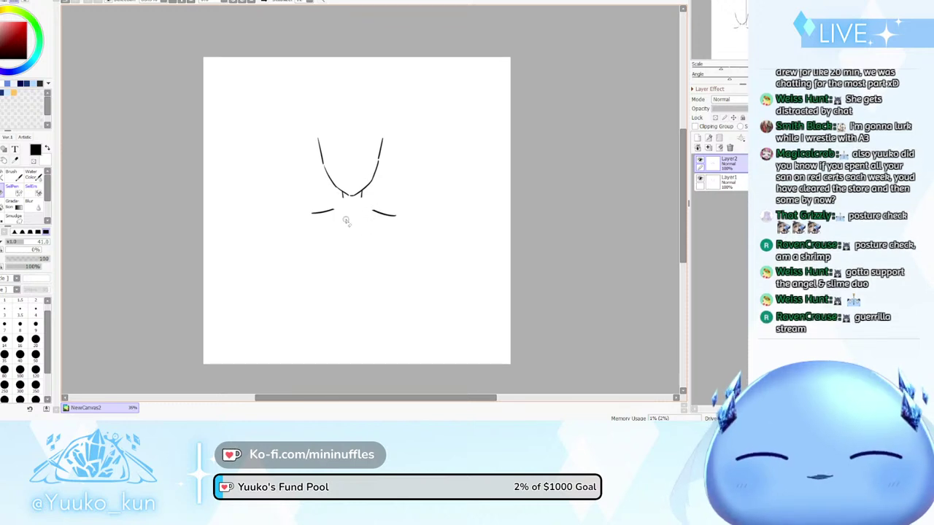
Draw a turtleneck collar with the Brush, with a curved rim under the chin and flared sides down to the shoulders
{"action": "key", "text": "b"}
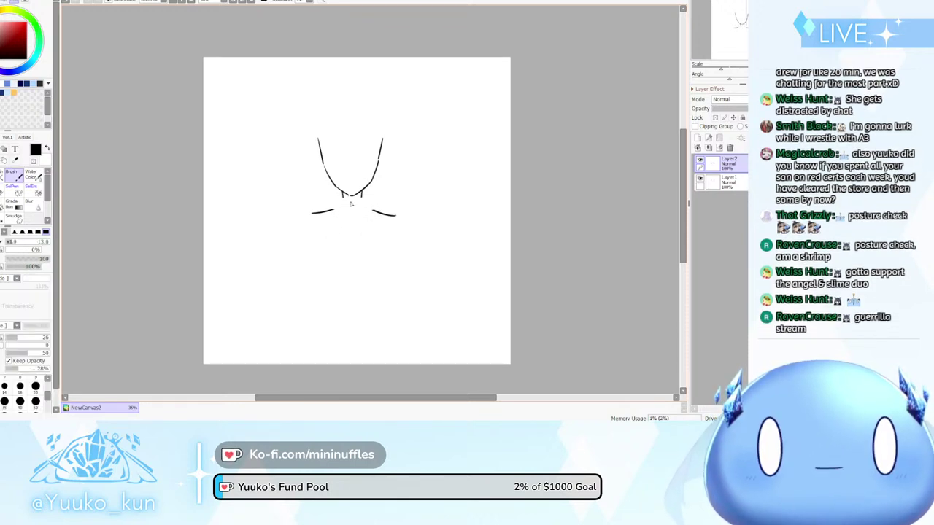
{"action": "key", "text": "ctrl+z"}
{"action": "key", "text": "ctrl+z"}
{"action": "left_click_drag", "start_coordinate": [340, 196], "coordinate": [361, 201]}
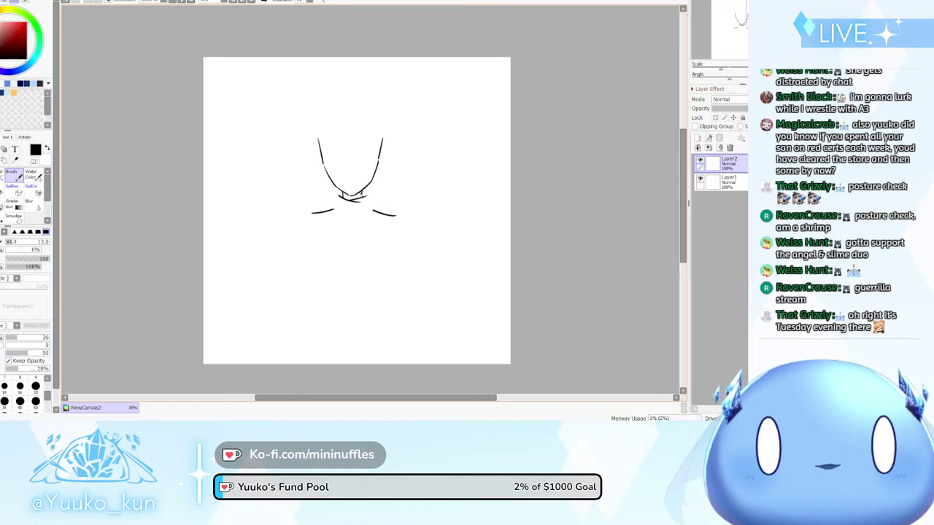
{"action": "key", "text": "ctrl+z"}
{"action": "left_click_drag", "start_coordinate": [370, 208], "coordinate": [381, 211]}
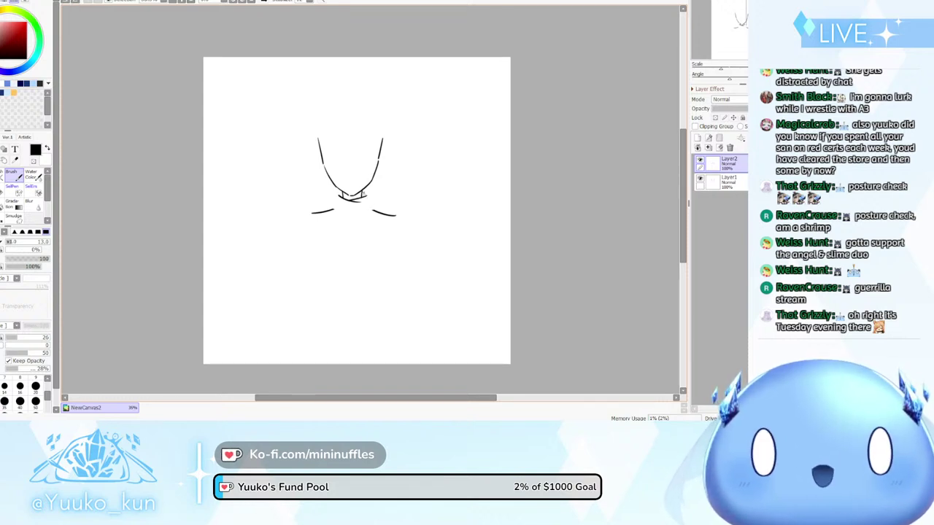
{"action": "left_click_drag", "start_coordinate": [376, 196], "coordinate": [375, 213]}
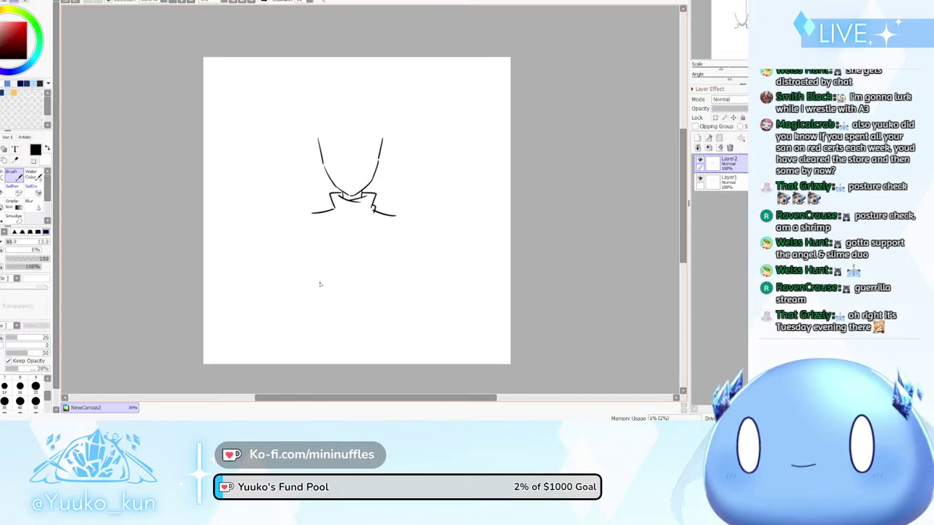
Clean up the collar's lower right corner with the eraser and draw curved fold lines along the collar's bottom
{"action": "key", "text": "e"}
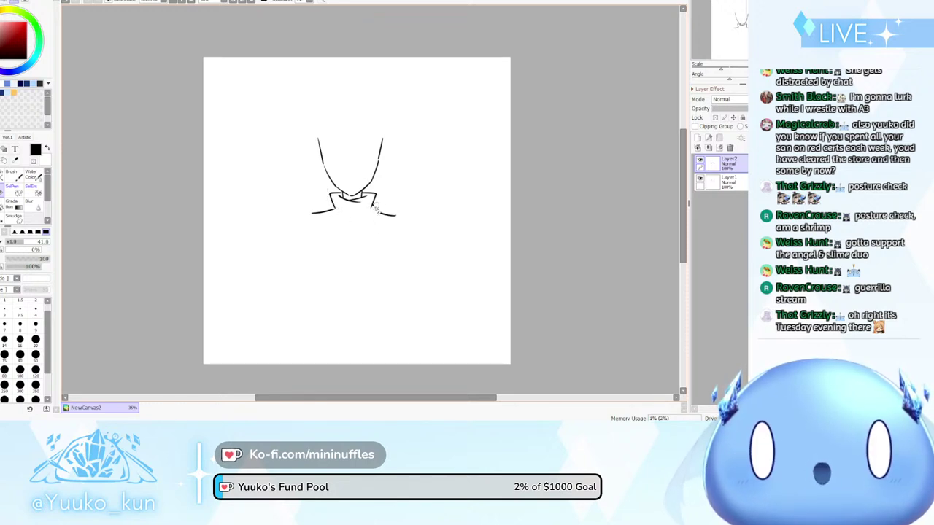
{"action": "key", "text": "b"}
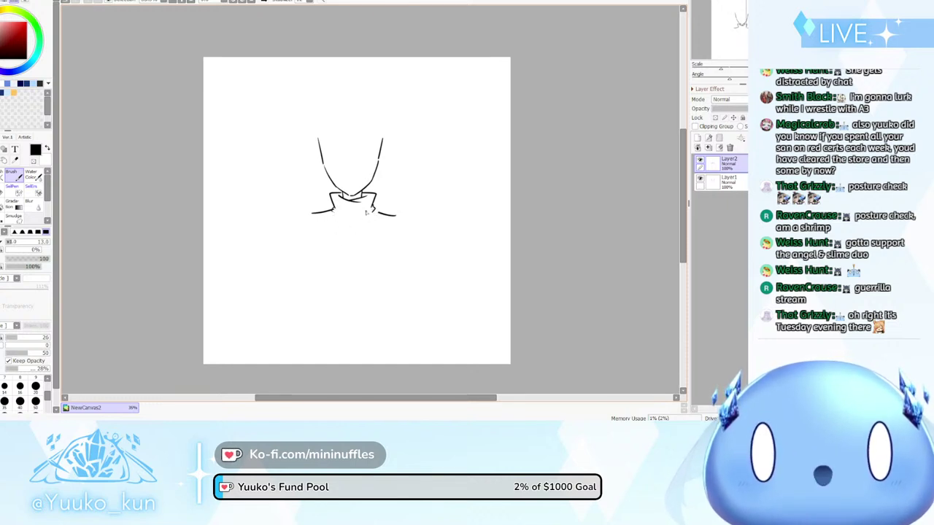
{"action": "key", "text": "ctrl+z"}
{"action": "mouse_move", "coordinate": [369, 212]}
{"action": "left_mouse_down"}
{"action": "mouse_move", "coordinate": [343, 215]}
{"action": "mouse_move", "coordinate": [356, 219]}
{"action": "left_mouse_up"}
{"action": "key", "text": "ctrl+z"}
{"action": "key", "text": "ctrl+z"}
{"action": "key", "text": "ctrl+z"}
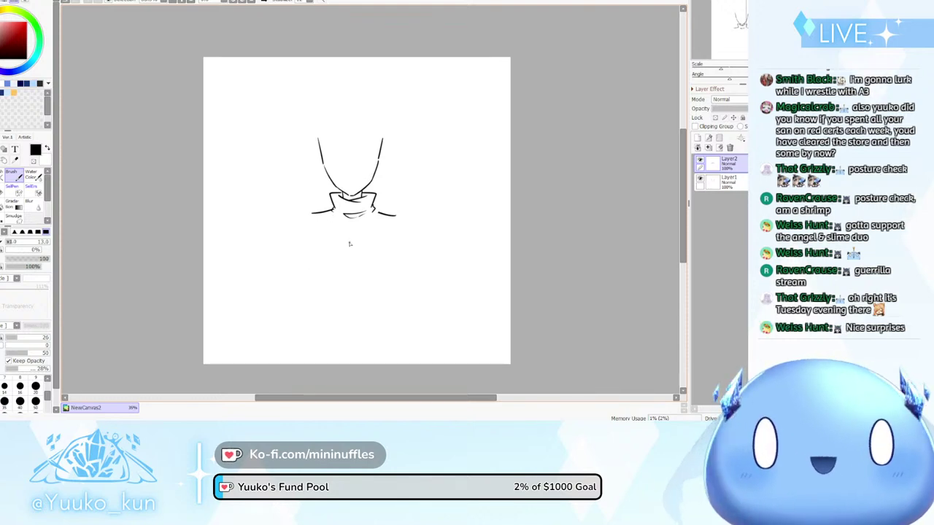
Extend the left shoulder line outward to the shoulder corner and add a short line down from it
{"action": "key", "text": "e"}
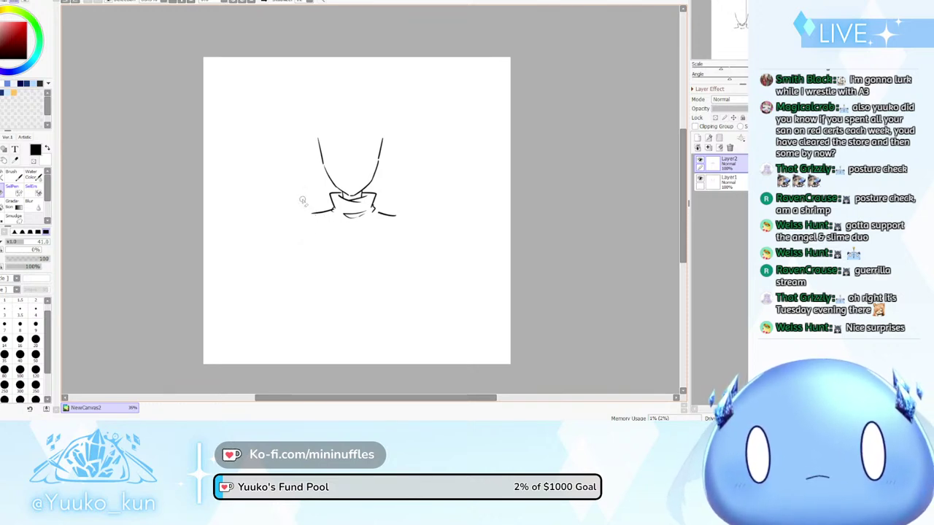
{"action": "key", "text": "b"}
{"action": "left_click_drag", "start_coordinate": [318, 214], "coordinate": [293, 225]}
{"action": "key", "text": "ctrl+z"}
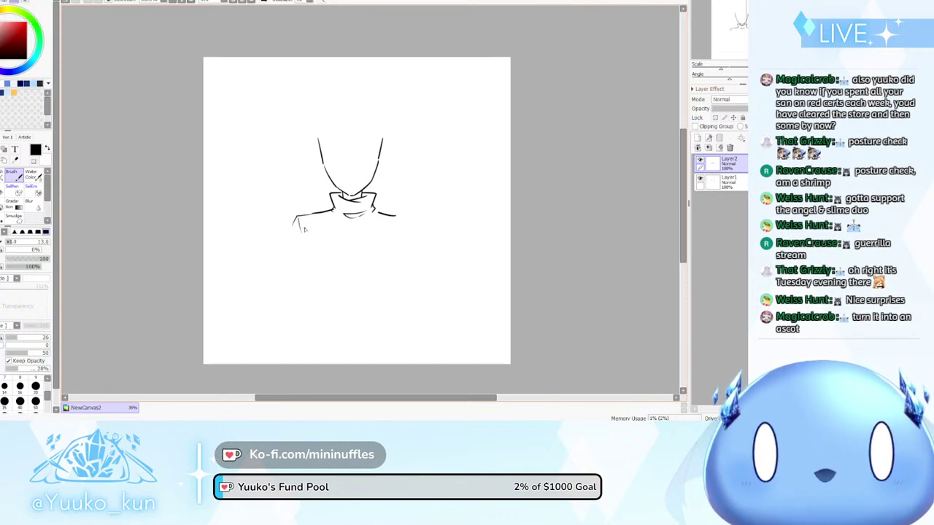
{"action": "left_click_drag", "start_coordinate": [295, 271], "coordinate": [306, 302]}
{"action": "key", "text": "ctrl+z"}
{"action": "key", "text": "ctrl+z"}
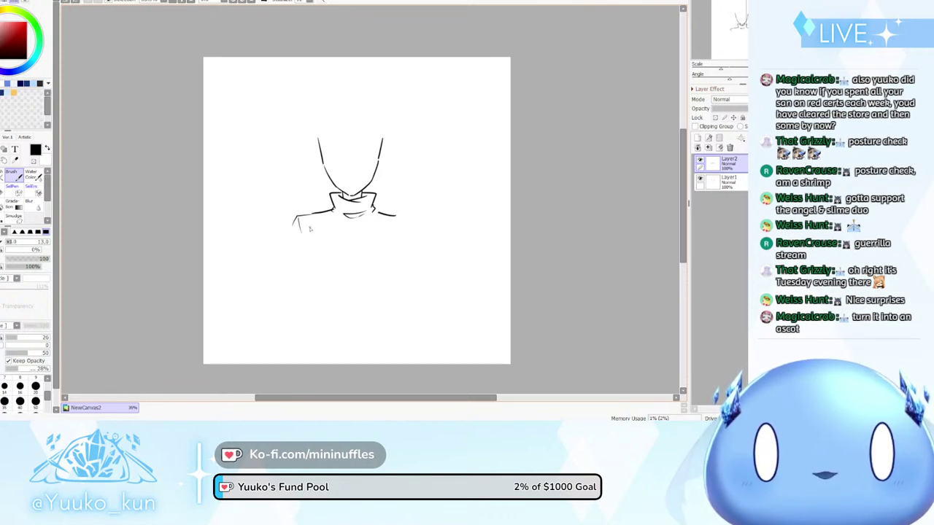
Draw the left arm's inner and outer contours and the beginning of its bent forearm
{"action": "mouse_move", "coordinate": [308, 229]}
{"action": "left_mouse_down"}
{"action": "mouse_move", "coordinate": [299, 264]}
{"action": "mouse_move", "coordinate": [306, 292]}
{"action": "left_mouse_up"}
{"action": "left_click_drag", "start_coordinate": [295, 226], "coordinate": [279, 289]}
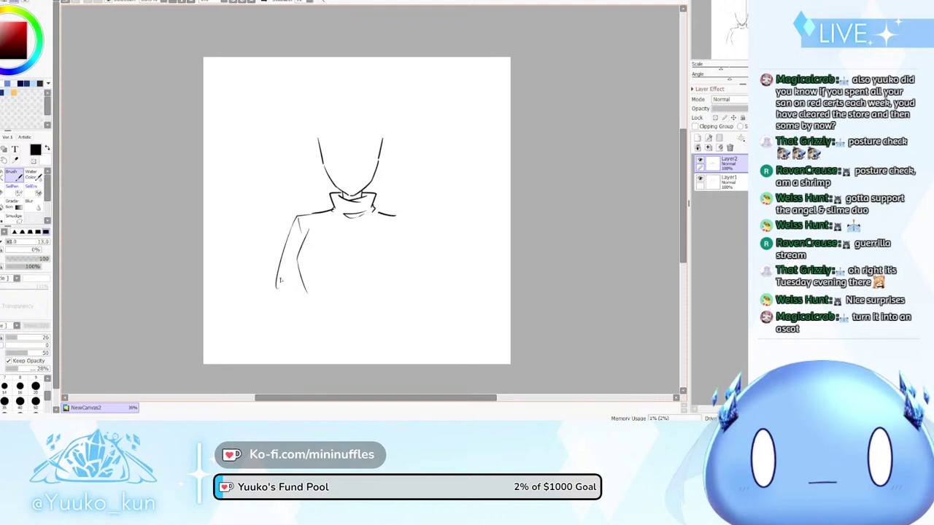
{"action": "key", "text": "ctrl+z"}
{"action": "mouse_move", "coordinate": [294, 226]}
{"action": "left_mouse_down"}
{"action": "mouse_move", "coordinate": [280, 308]}
{"action": "mouse_move", "coordinate": [330, 311]}
{"action": "mouse_move", "coordinate": [327, 299]}
{"action": "left_mouse_up"}
{"action": "key", "text": "ctrl+z"}
{"action": "key", "text": "ctrl+z"}
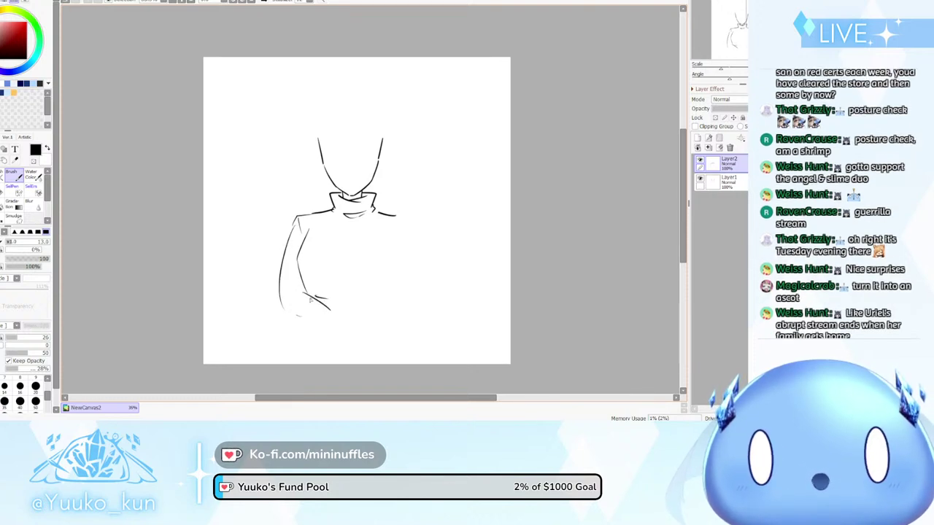
Erase the upper part of the left arm's outer line and redraw it from the shoulder with an overlapping crease
{"action": "key", "text": "e"}
{"action": "left_click_drag", "start_coordinate": [295, 222], "coordinate": [290, 233]}
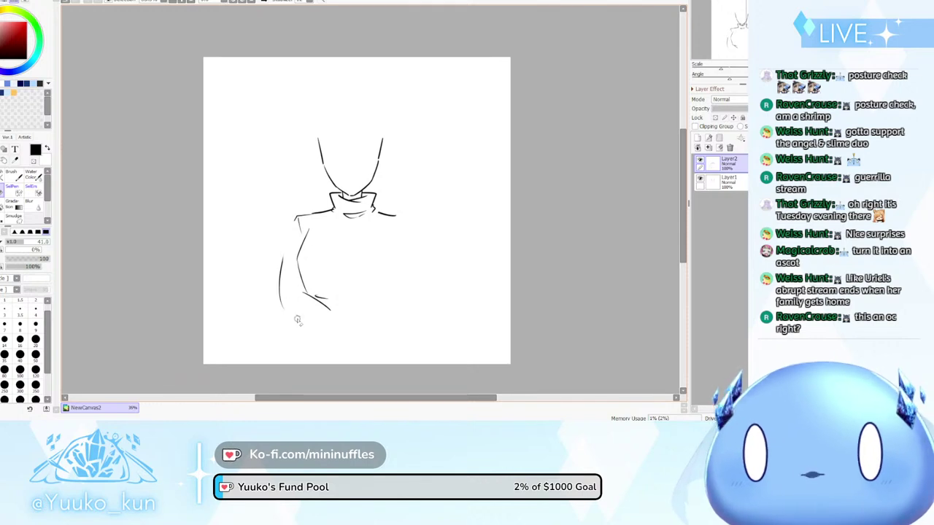
{"action": "key", "text": "b"}
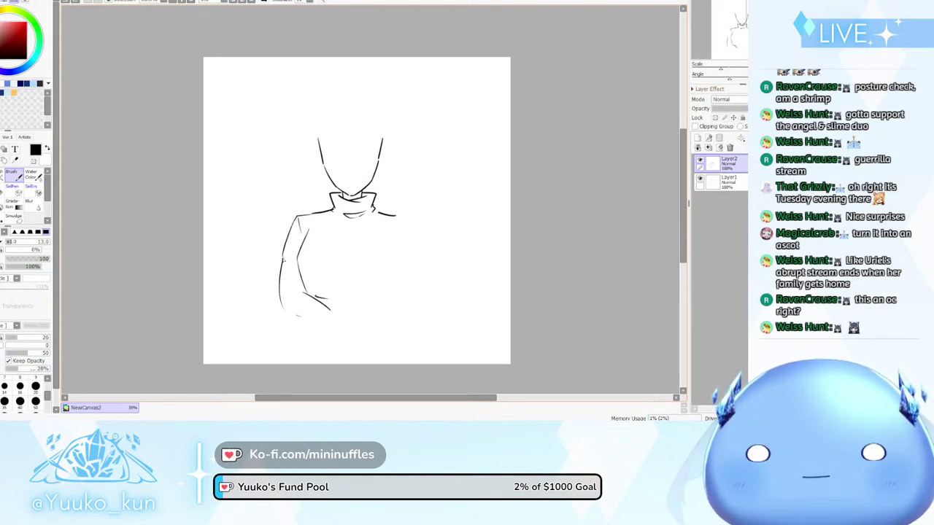
{"action": "left_click_drag", "start_coordinate": [295, 218], "coordinate": [283, 256]}
{"action": "key", "text": "ctrl+z"}
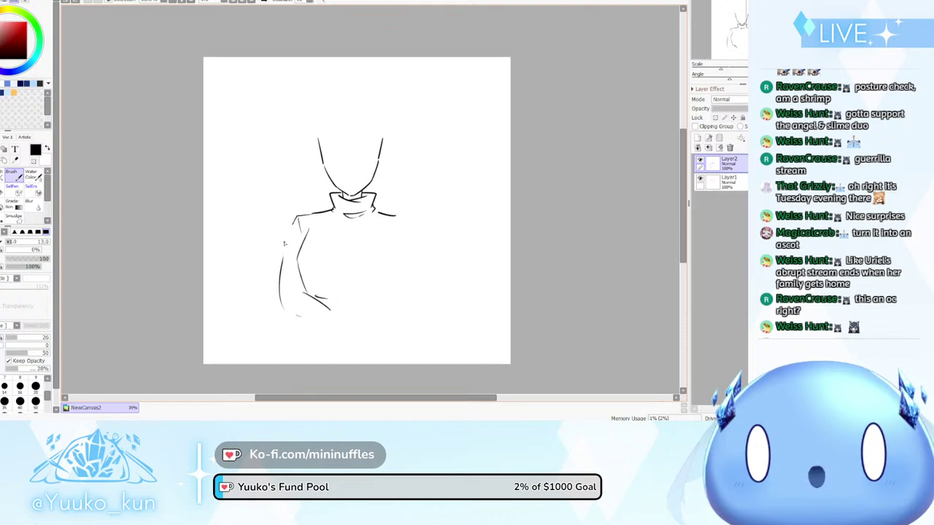
{"action": "left_click_drag", "start_coordinate": [296, 217], "coordinate": [284, 256]}
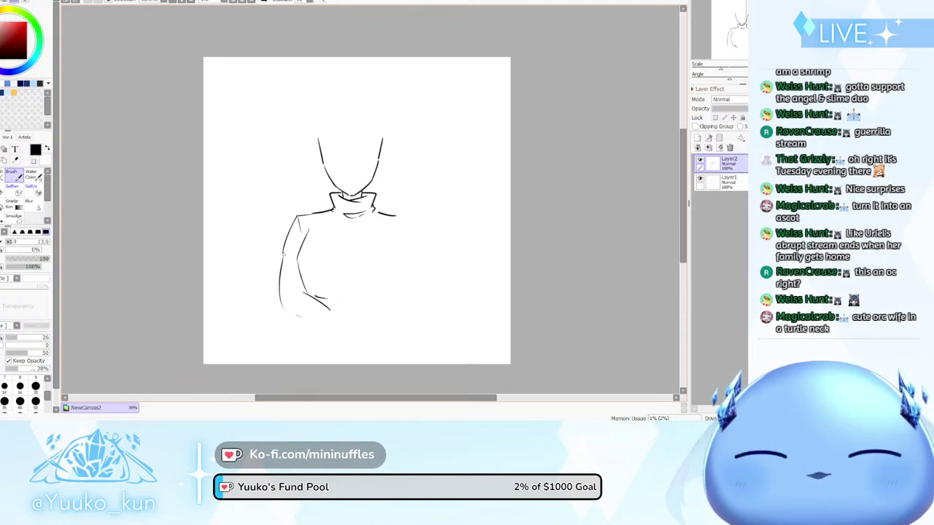
{"action": "left_click_drag", "start_coordinate": [283, 255], "coordinate": [286, 282]}
{"action": "key", "text": "ctrl+z"}
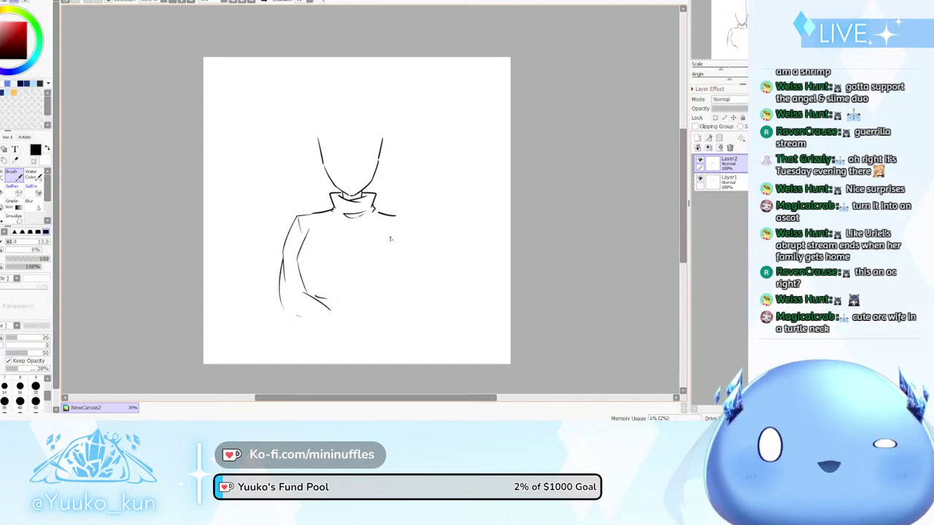
Draw the right arm's inner contour as two angled strokes mirroring the left arm, redoing them as needed
{"action": "key", "text": "ctrl+z"}
{"action": "mouse_move", "coordinate": [389, 231]}
{"action": "left_mouse_down"}
{"action": "mouse_move", "coordinate": [399, 266]}
{"action": "mouse_move", "coordinate": [390, 294]}
{"action": "left_mouse_up"}
{"action": "key", "text": "ctrl+z"}
{"action": "key", "text": "ctrl+z"}
{"action": "key", "text": "ctrl+z"}
{"action": "key", "text": "ctrl+z"}
{"action": "key", "text": "ctrl+z"}
{"action": "key", "text": "ctrl+z"}
{"action": "key", "text": "ctrl+z"}
{"action": "key", "text": "ctrl+z"}
{"action": "left_click_drag", "start_coordinate": [395, 234], "coordinate": [394, 292]}
{"action": "key", "text": "ctrl+z"}
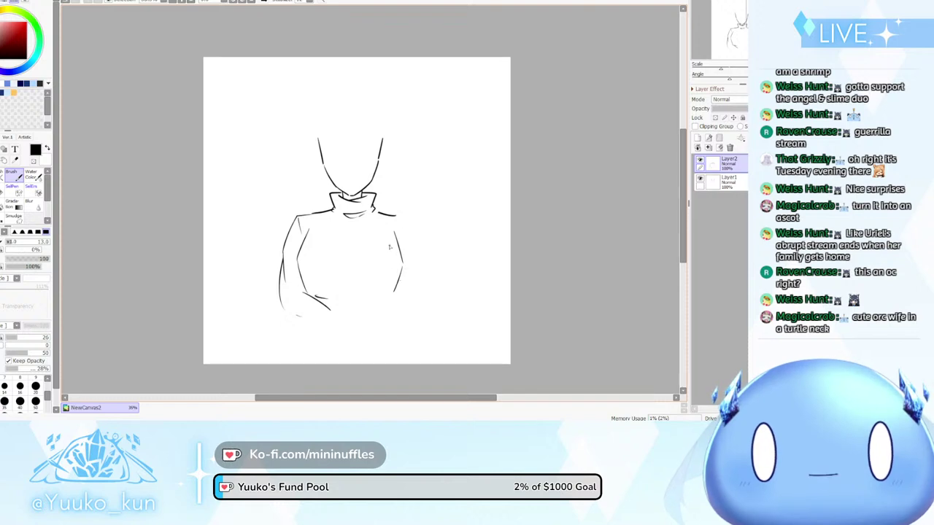
Draw the right arm's outer contour from the shoulder down to the elbow
{"action": "key", "text": "ctrl+z"}
{"action": "left_click_drag", "start_coordinate": [398, 220], "coordinate": [414, 277]}
{"action": "key", "text": "ctrl+z"}
{"action": "left_click_drag", "start_coordinate": [404, 223], "coordinate": [414, 308]}
{"action": "key", "text": "ctrl+z"}
Draw the upper and lower edges of the crossed forearms over the torso and close the right elbow
{"action": "mouse_move", "coordinate": [343, 287]}
{"action": "left_mouse_down"}
{"action": "mouse_move", "coordinate": [389, 297]}
{"action": "mouse_move", "coordinate": [331, 288]}
{"action": "mouse_move", "coordinate": [399, 293]}
{"action": "left_mouse_up"}
{"action": "key", "text": "ctrl+z"}
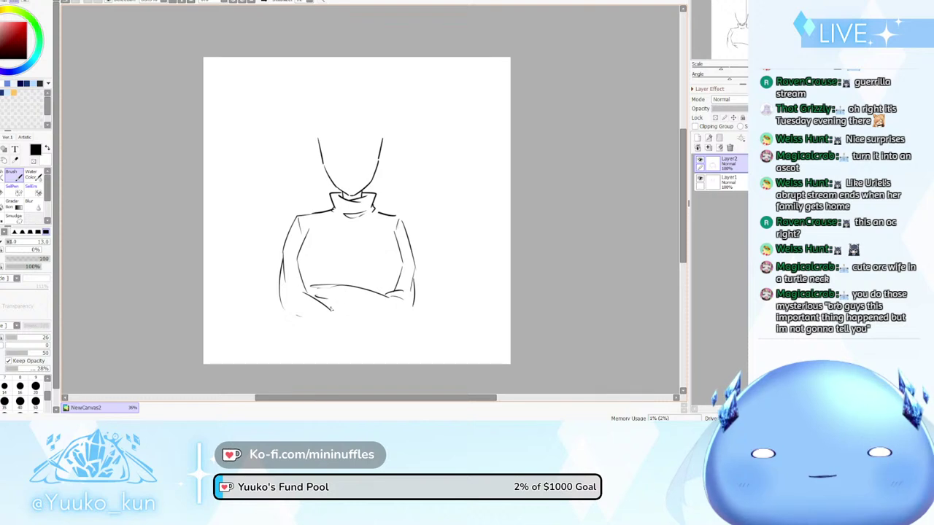
{"action": "left_click_drag", "start_coordinate": [316, 300], "coordinate": [395, 326]}
{"action": "key", "text": "ctrl+z"}
{"action": "key", "text": "ctrl+z"}
{"action": "key", "text": "ctrl+z"}
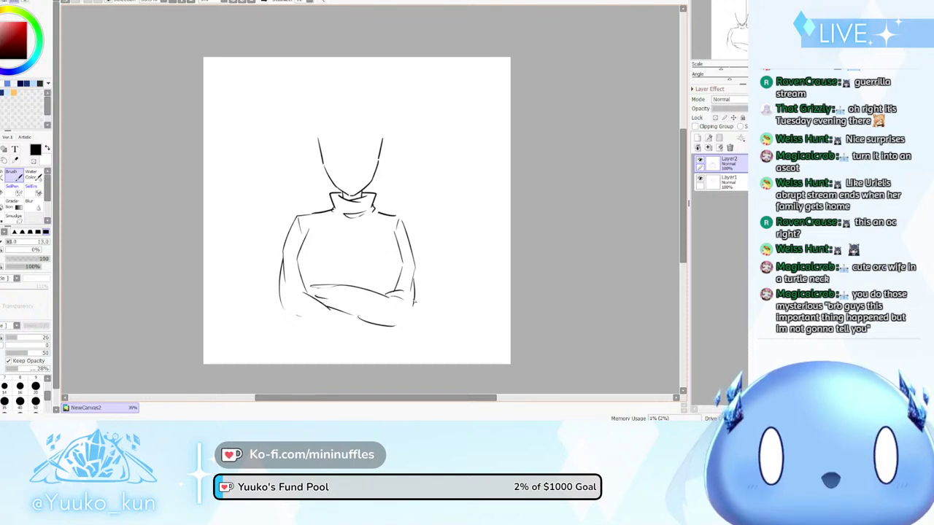
{"action": "left_click_drag", "start_coordinate": [415, 295], "coordinate": [410, 325]}
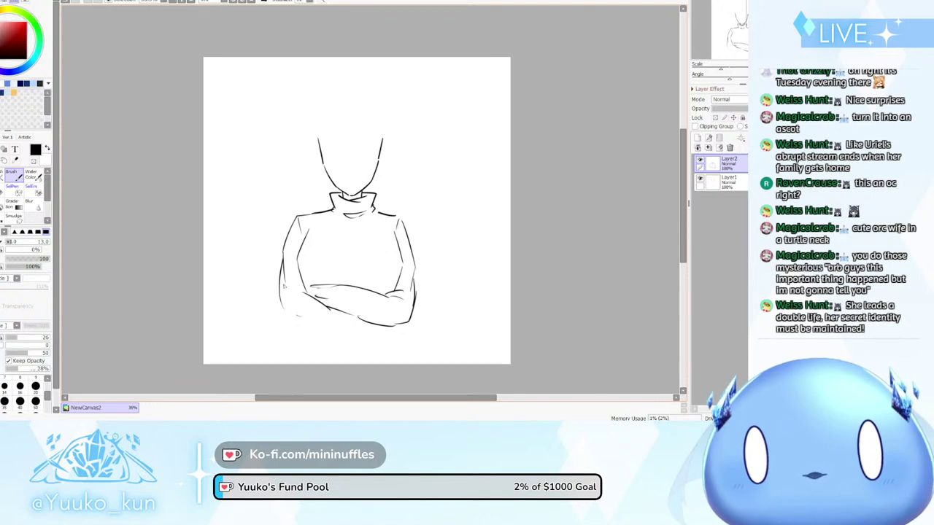
Draw the left elbow and the lower edge of its forearm toward the middle of the torso
{"action": "key", "text": "ctrl+z"}
{"action": "mouse_move", "coordinate": [283, 284]}
{"action": "left_mouse_down"}
{"action": "mouse_move", "coordinate": [288, 324]}
{"action": "mouse_move", "coordinate": [358, 318]}
{"action": "left_mouse_up"}
{"action": "key", "text": "ctrl+z"}
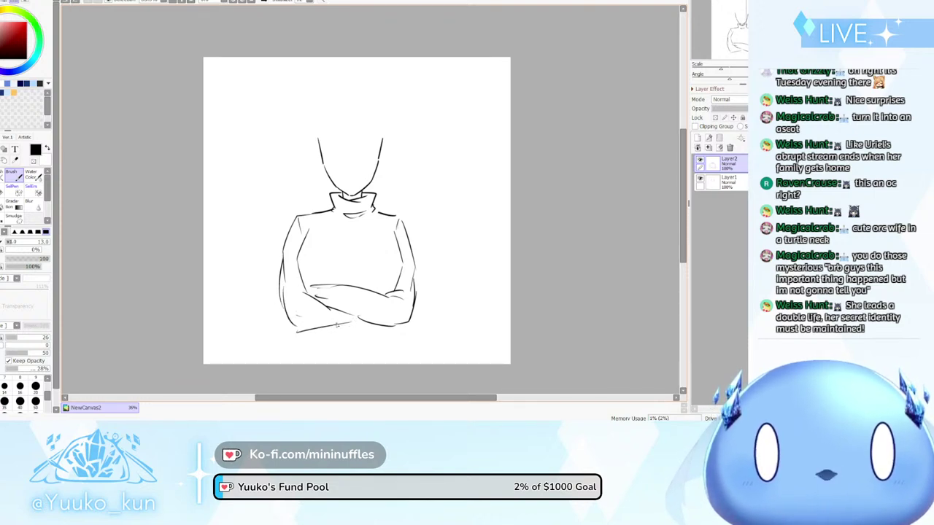
Reinforce the left forearm's lower edge, draw the rear forearm's upper edge and a curled hand on the right arm, and check the sketch mirrored
{"action": "left_click_drag", "start_coordinate": [298, 333], "coordinate": [350, 319]}
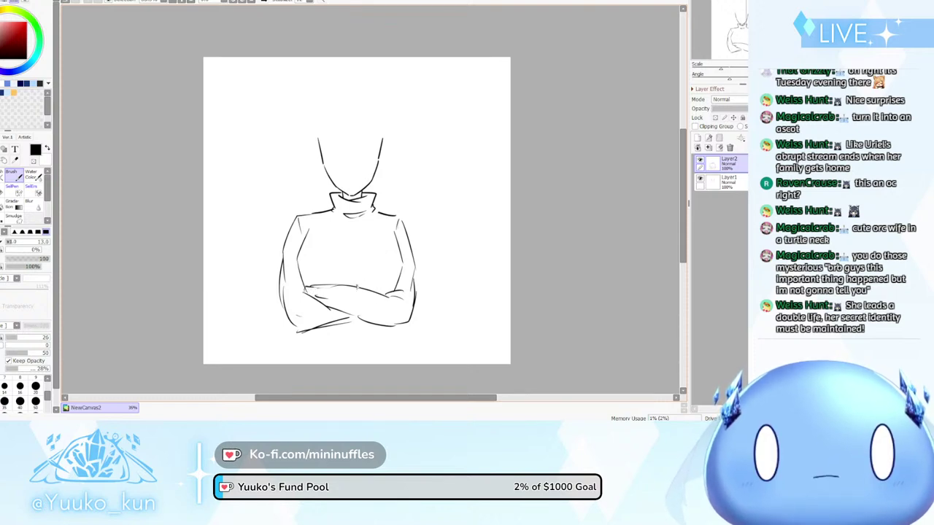
{"action": "left_click_drag", "start_coordinate": [352, 286], "coordinate": [397, 279]}
{"action": "key", "text": "ctrl+z"}
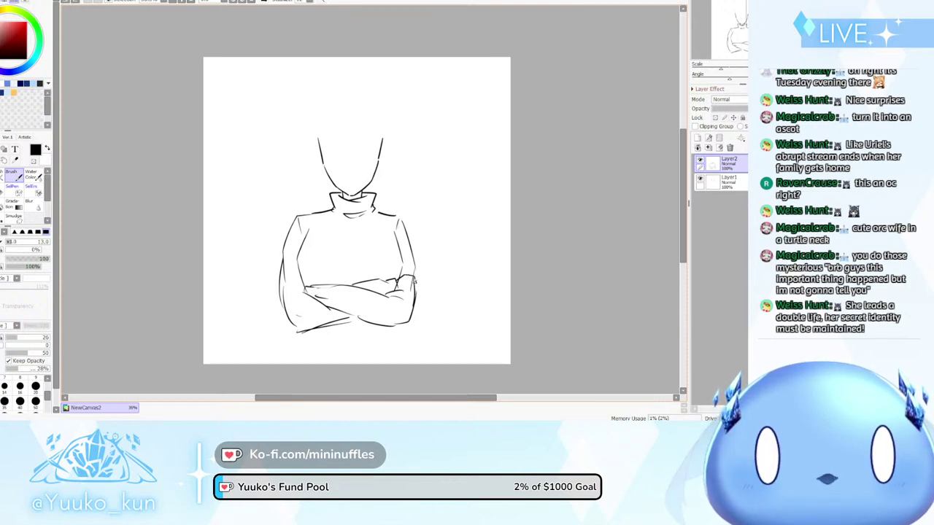
{"action": "left_click_drag", "start_coordinate": [413, 286], "coordinate": [411, 298]}
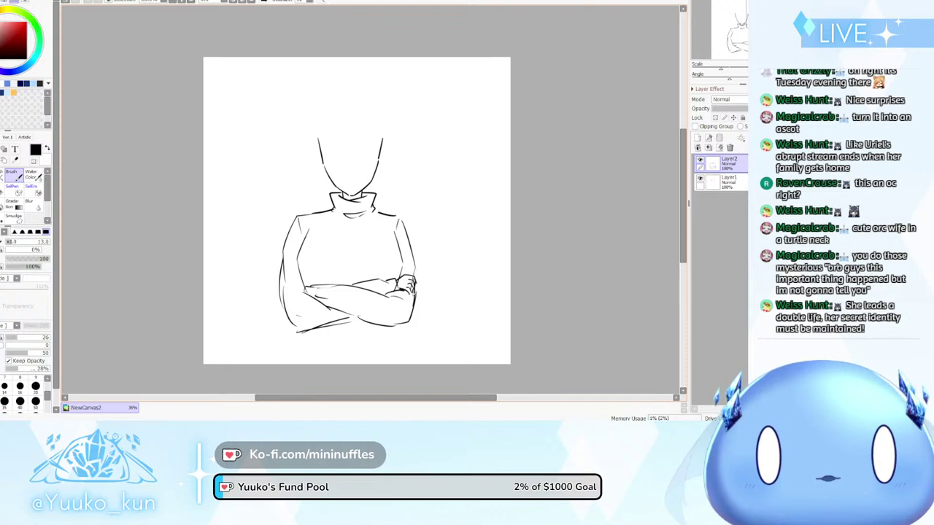
{"action": "key", "text": "h"}
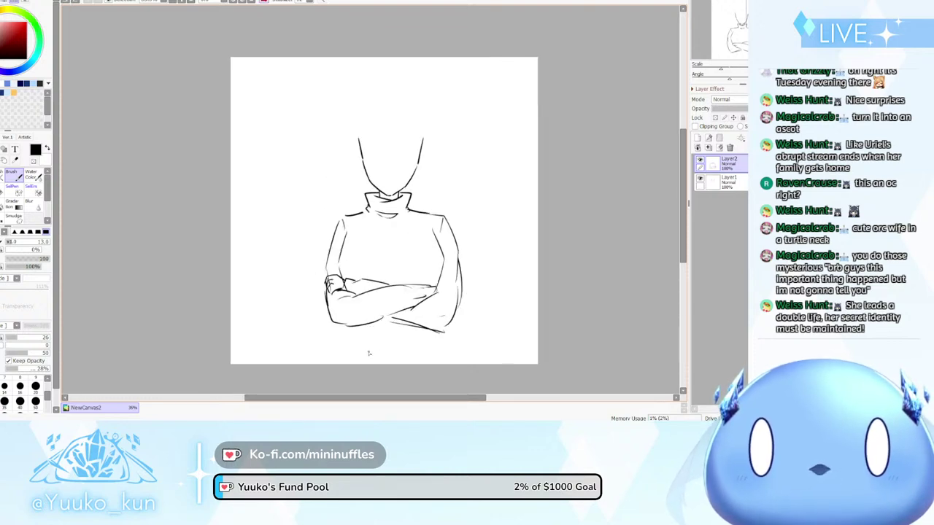
{"action": "key", "text": "h"}
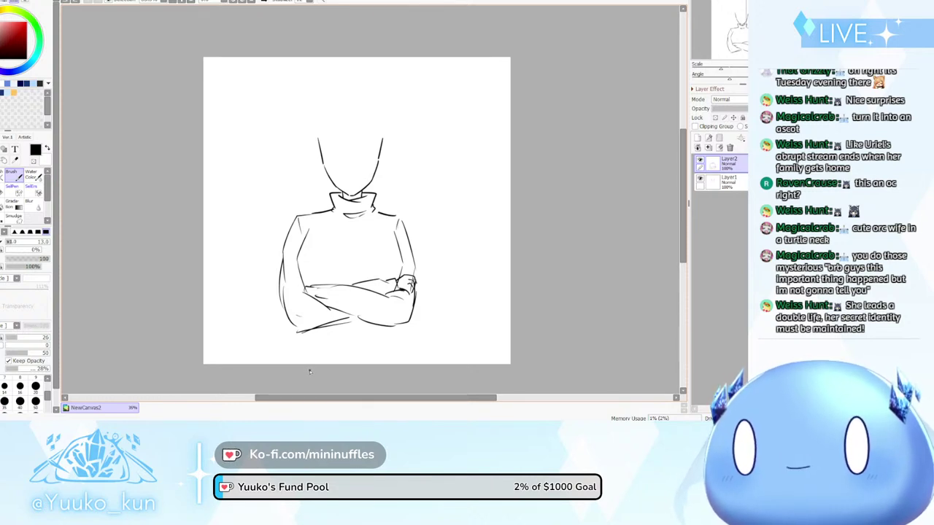
Add a new layer above the body sketch
{"action": "left_click_drag", "start_coordinate": [344, 398], "coordinate": [326, 391]}
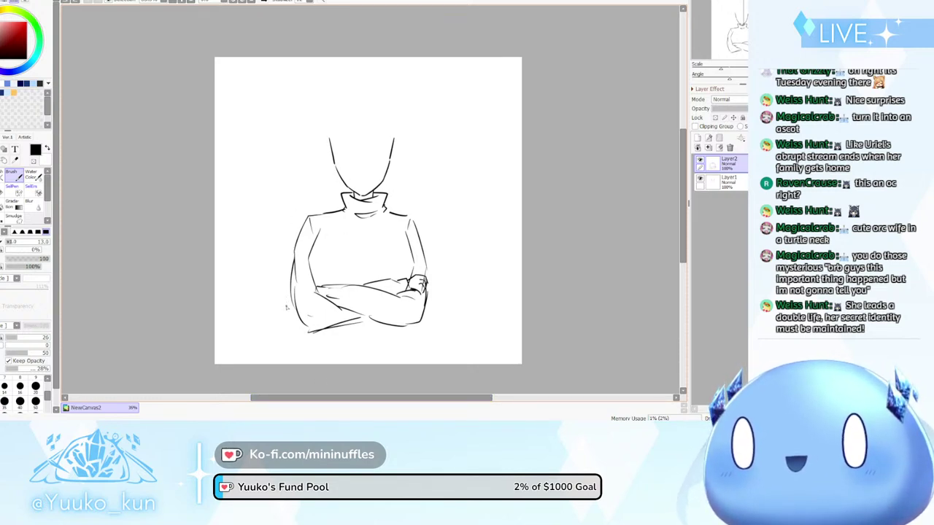
{"action": "left_click", "coordinate": [697, 138]}
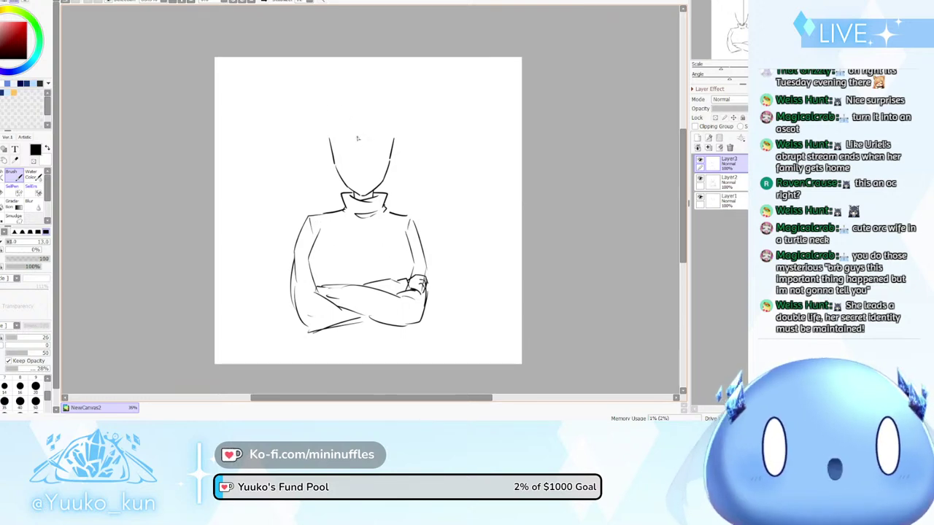
{"action": "left_click_drag", "start_coordinate": [359, 130], "coordinate": [359, 159]}
{"action": "key", "text": "ctrl+z"}
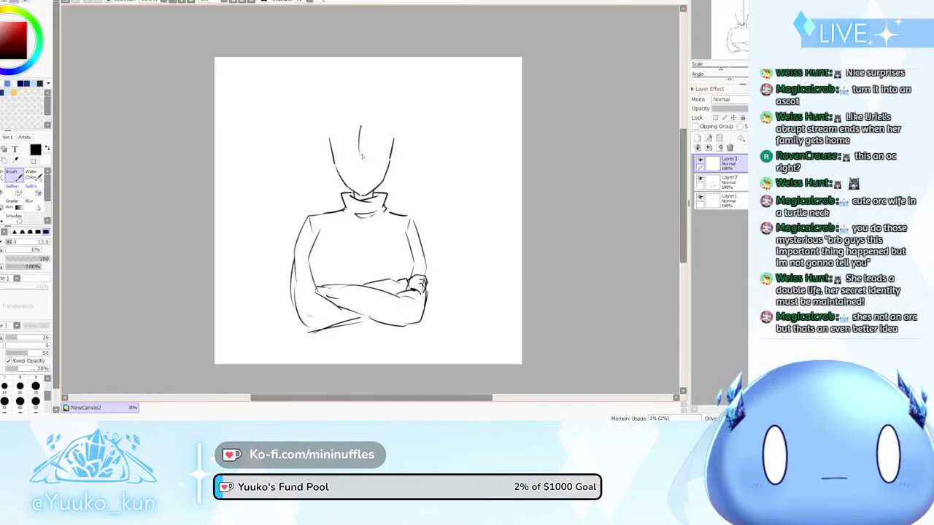
{"action": "key", "text": "ctrl+z"}
{"action": "key", "text": "ctrl+z"}
{"action": "left_click_drag", "start_coordinate": [363, 125], "coordinate": [358, 153]}
{"action": "key", "text": "ctrl+z"}
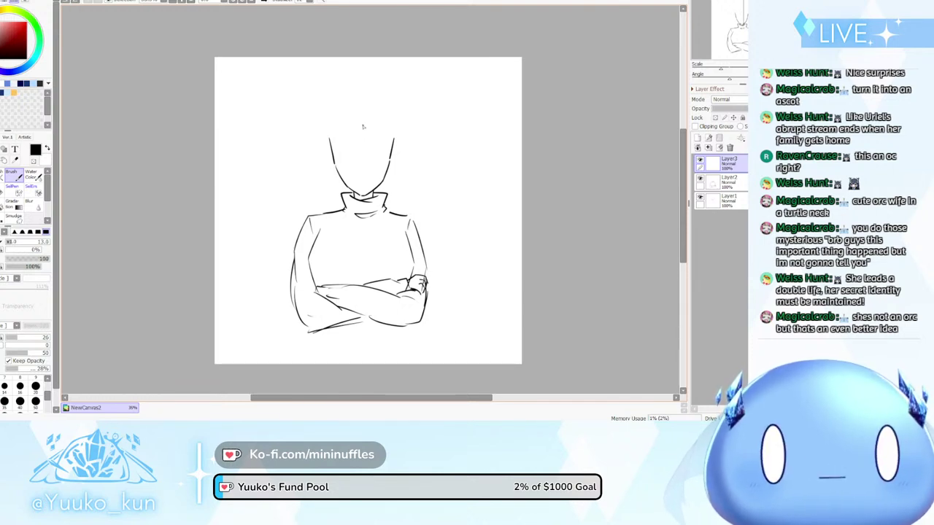
{"action": "key", "text": "ctrl+z"}
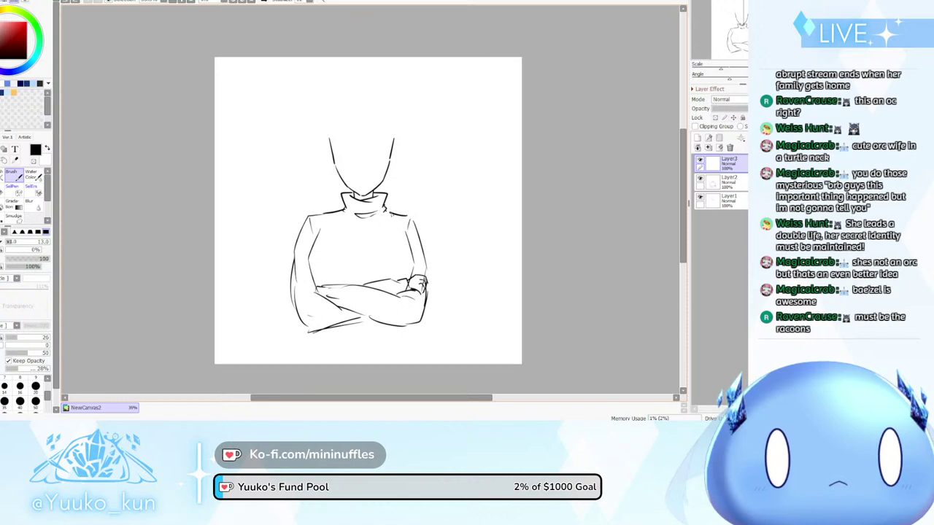
Add a new layer and draw wavy vertical knit lines across the sweater's chest, from the collar down to the crossed arms
{"action": "key", "text": "ctrl+shift+n"}
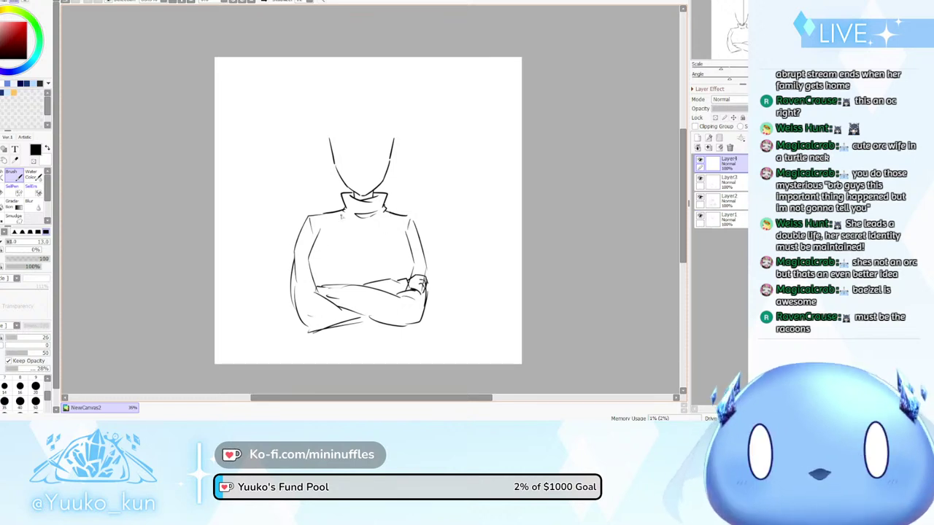
{"action": "left_click_drag", "start_coordinate": [339, 215], "coordinate": [331, 280]}
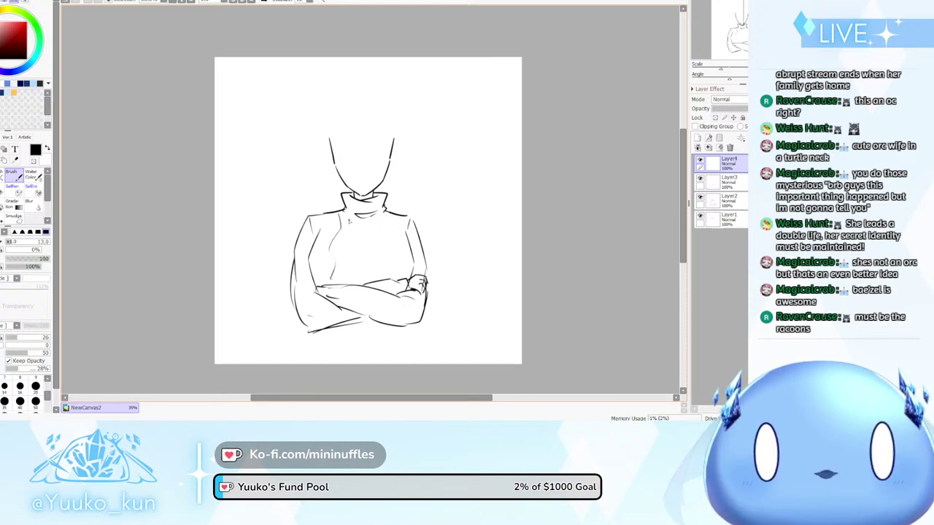
{"action": "left_click_drag", "start_coordinate": [348, 220], "coordinate": [346, 279]}
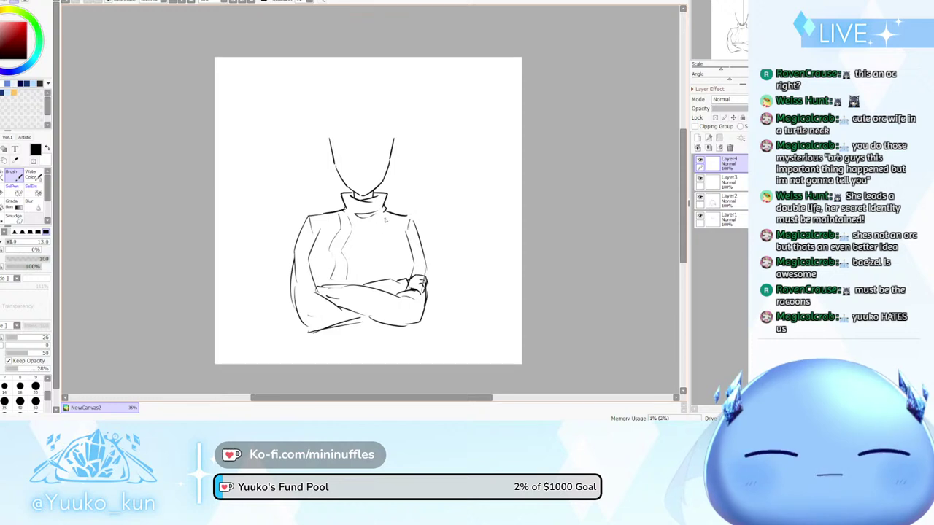
{"action": "key", "text": "ctrl+z"}
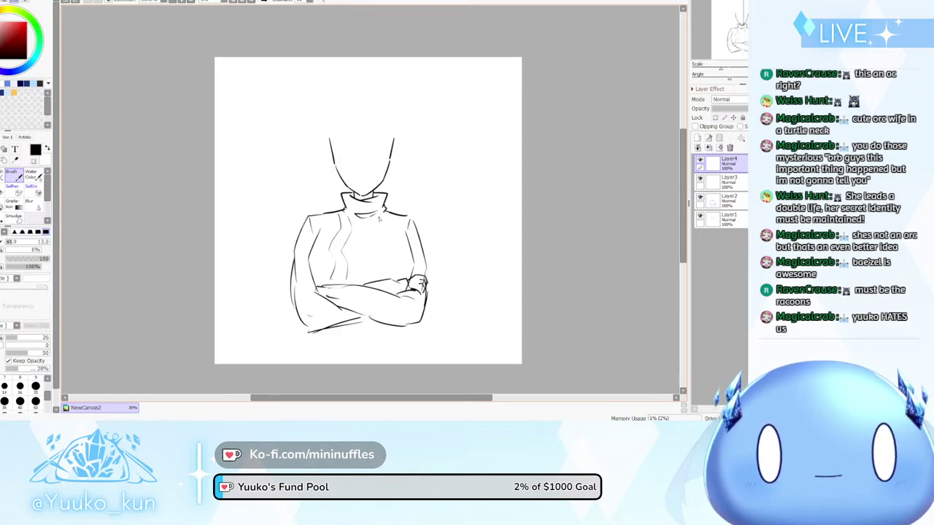
{"action": "left_click_drag", "start_coordinate": [377, 221], "coordinate": [385, 272]}
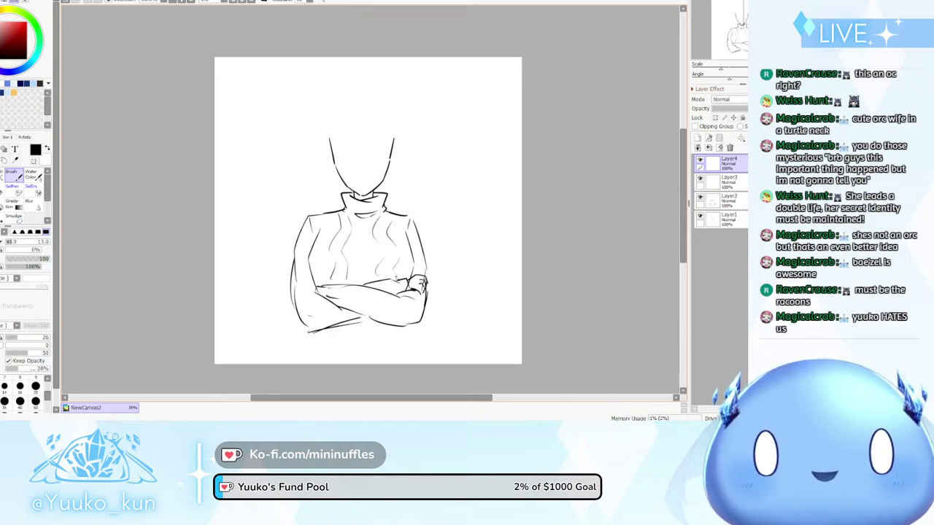
{"action": "left_click_drag", "start_coordinate": [361, 219], "coordinate": [358, 284]}
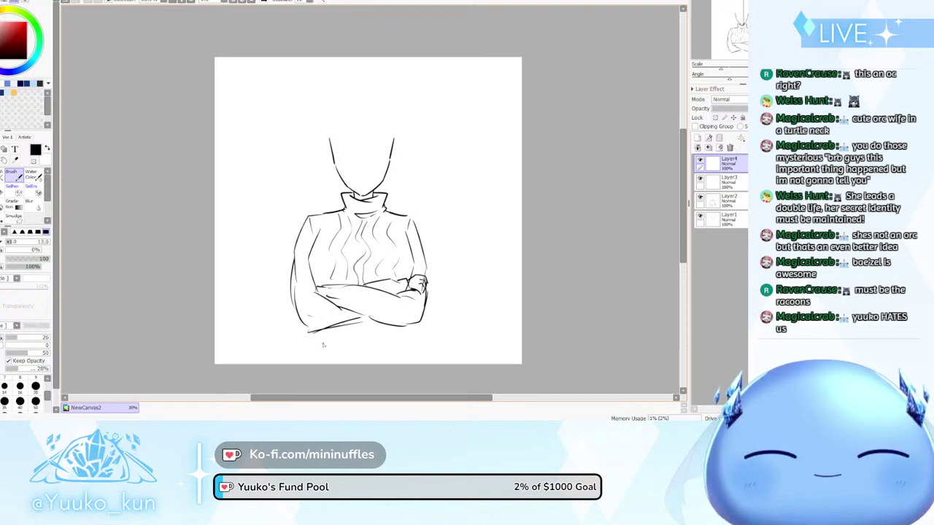
Draw both sides of the sweater's waist below the elbows and a curved hem at the canvas's lower edge
{"action": "left_click_drag", "start_coordinate": [317, 334], "coordinate": [306, 355]}
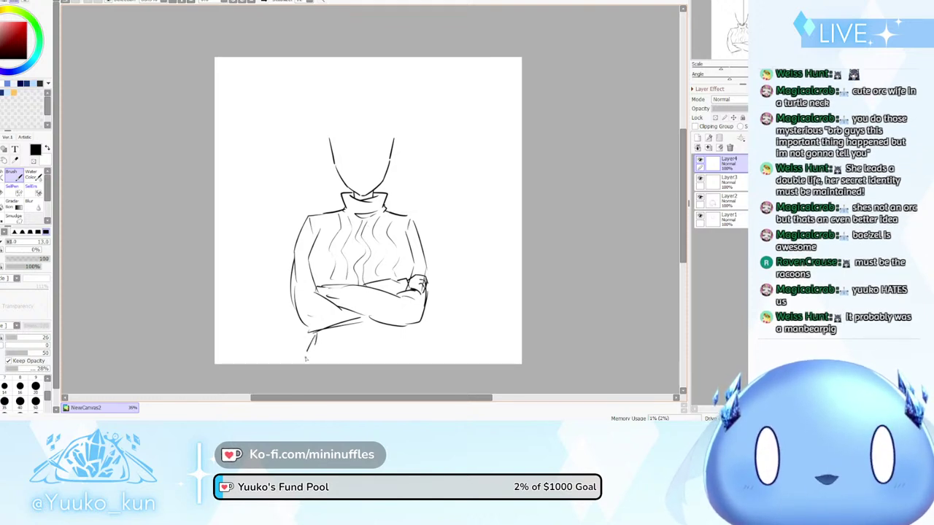
{"action": "mouse_move", "coordinate": [413, 326]}
{"action": "left_mouse_down"}
{"action": "mouse_move", "coordinate": [420, 358]}
{"action": "mouse_move", "coordinate": [421, 350]}
{"action": "left_mouse_up"}
{"action": "key", "text": "ctrl+z"}
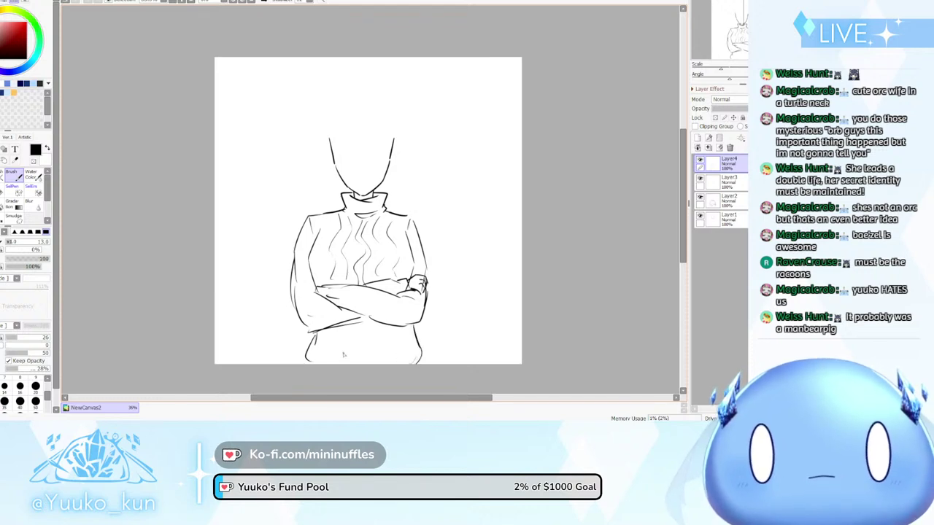
{"action": "left_click_drag", "start_coordinate": [327, 358], "coordinate": [398, 359]}
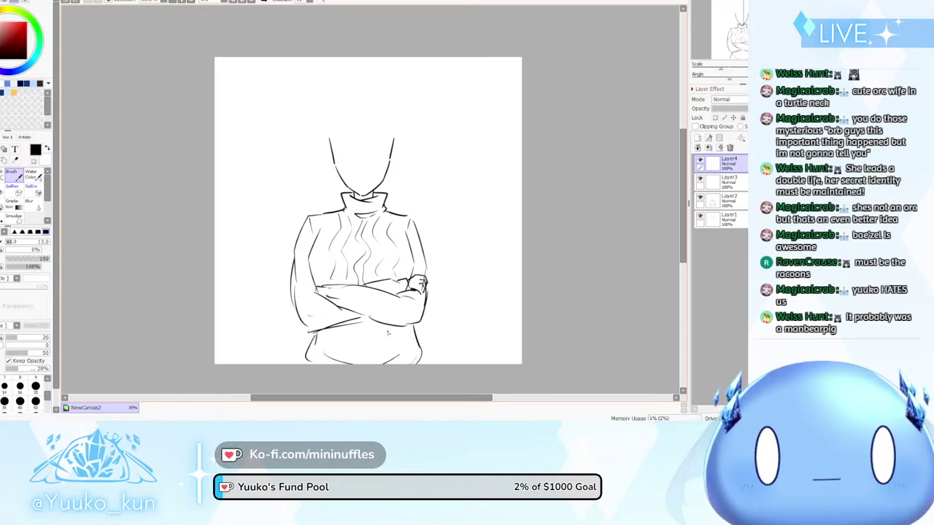
Add vertical knit lines on both sides of the sweater's waist below the crossed forearms
{"action": "left_click_drag", "start_coordinate": [398, 327], "coordinate": [399, 356]}
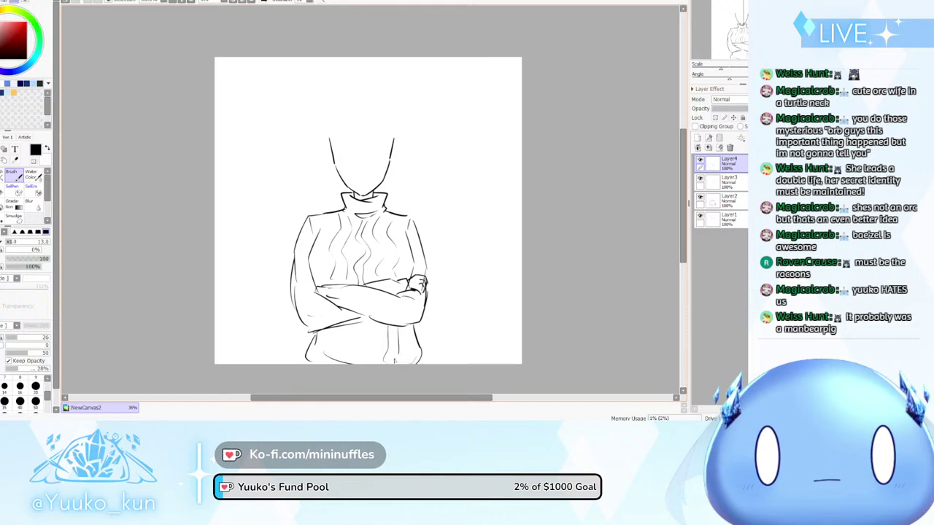
{"action": "key", "text": "ctrl+z"}
{"action": "mouse_move", "coordinate": [345, 326]}
{"action": "left_mouse_down"}
{"action": "mouse_move", "coordinate": [348, 359]}
{"action": "mouse_move", "coordinate": [337, 355]}
{"action": "left_mouse_up"}
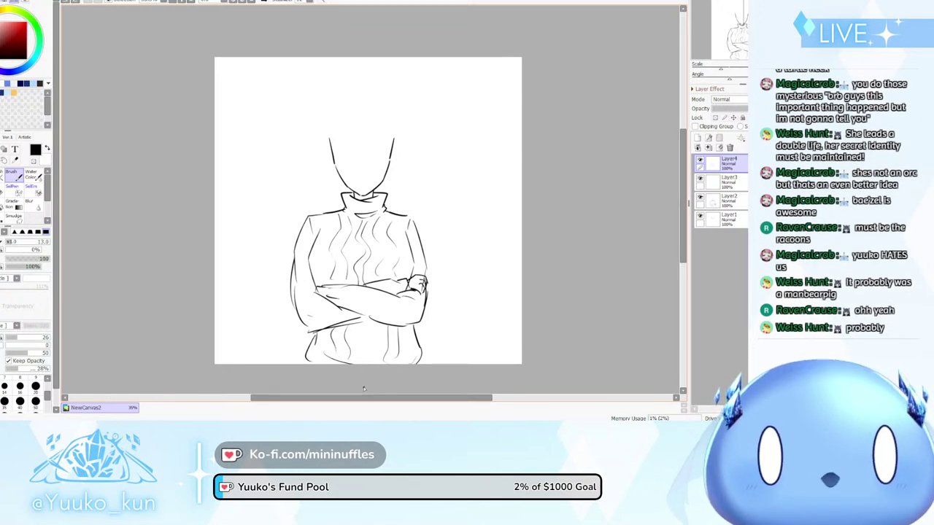
Add a new layer and draw a narrow, pointed nose in the middle of the face
{"action": "key", "text": "ctrl+shift+n"}
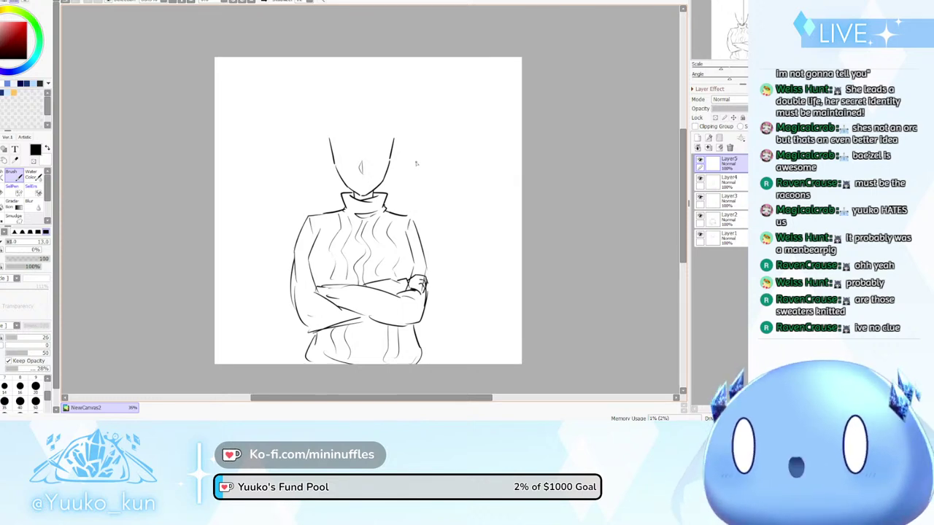
{"action": "scroll", "coordinate": [416, 163], "scroll_direction": "up", "scroll_amount": 5}
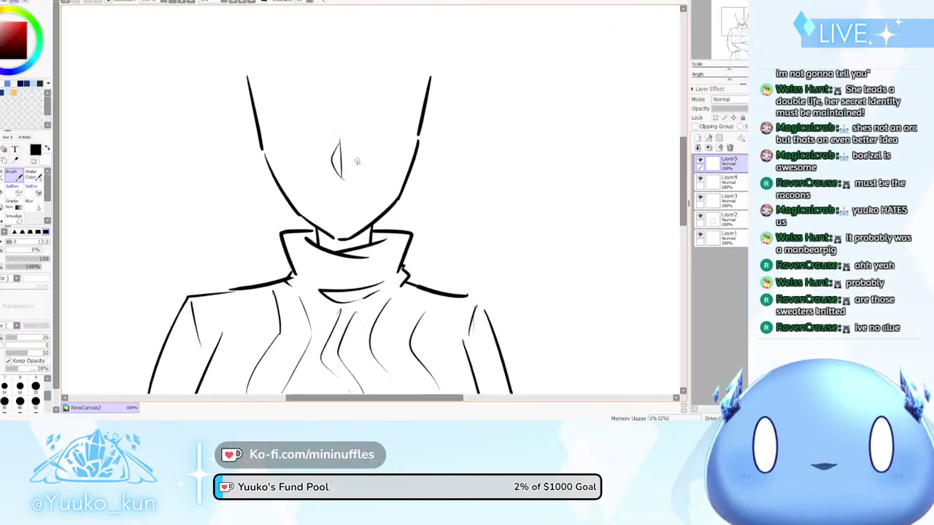
{"action": "left_click", "coordinate": [23, 240]}
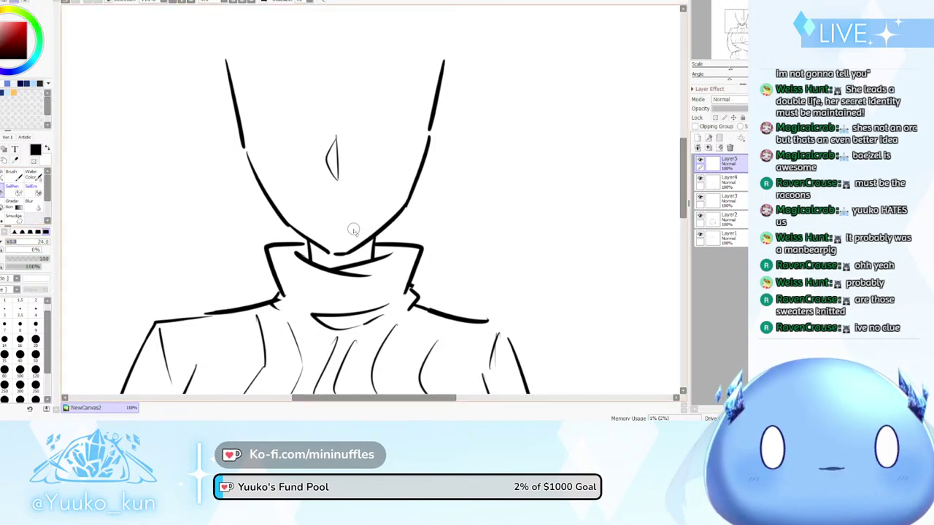
On a new layer with brush size 11, draw a slight smile and a short lower-lip line beneath the nose, redoing strokes as needed
{"action": "key", "text": "ctrl+shift+n"}
{"action": "key", "text": "b"}
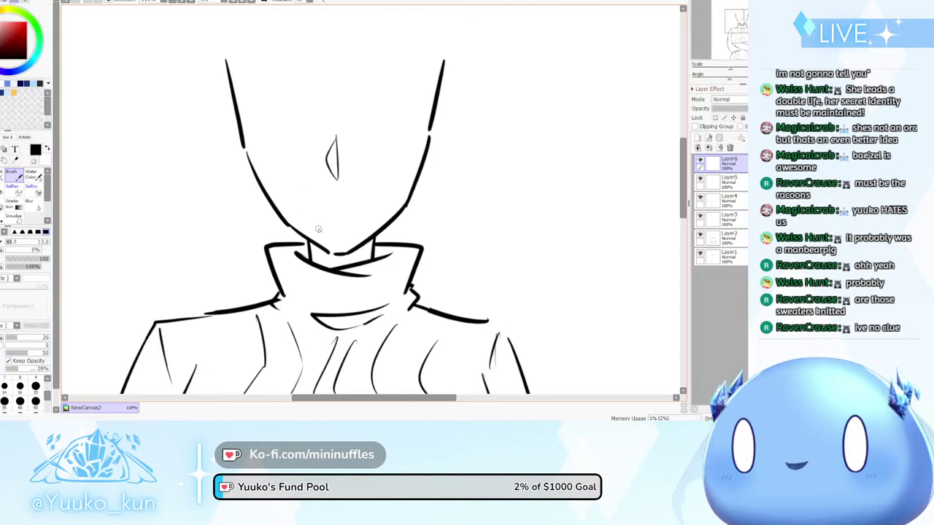
{"action": "left_click_drag", "start_coordinate": [16, 242], "coordinate": [14, 244]}
{"action": "key", "text": "bracketleft"}
{"action": "key", "text": "bracketleft"}
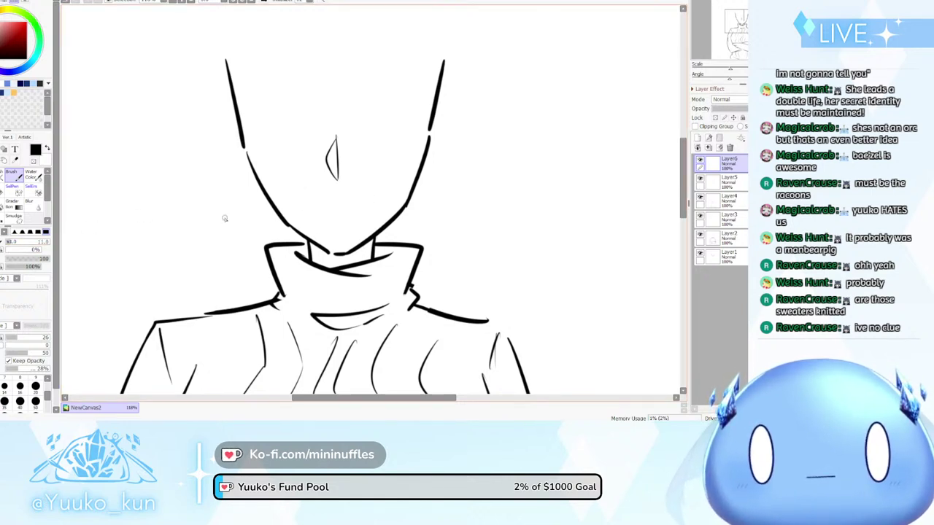
{"action": "mouse_move", "coordinate": [319, 202]}
{"action": "left_mouse_down"}
{"action": "mouse_move", "coordinate": [375, 193]}
{"action": "mouse_move", "coordinate": [363, 208]}
{"action": "mouse_move", "coordinate": [337, 202]}
{"action": "left_mouse_up"}
{"action": "key", "text": "ctrl+z"}
{"action": "key", "text": "ctrl+z"}
{"action": "key", "text": "ctrl+z"}
{"action": "key", "text": "ctrl+z"}
{"action": "key", "text": "ctrl+z"}
{"action": "mouse_move", "coordinate": [344, 202]}
{"action": "left_mouse_down"}
{"action": "mouse_move", "coordinate": [374, 195]}
{"action": "mouse_move", "coordinate": [330, 207]}
{"action": "left_mouse_up"}
{"action": "key", "text": "ctrl+z"}
{"action": "key", "text": "ctrl+z"}
{"action": "key", "text": "ctrl+z"}
{"action": "key", "text": "ctrl+z"}
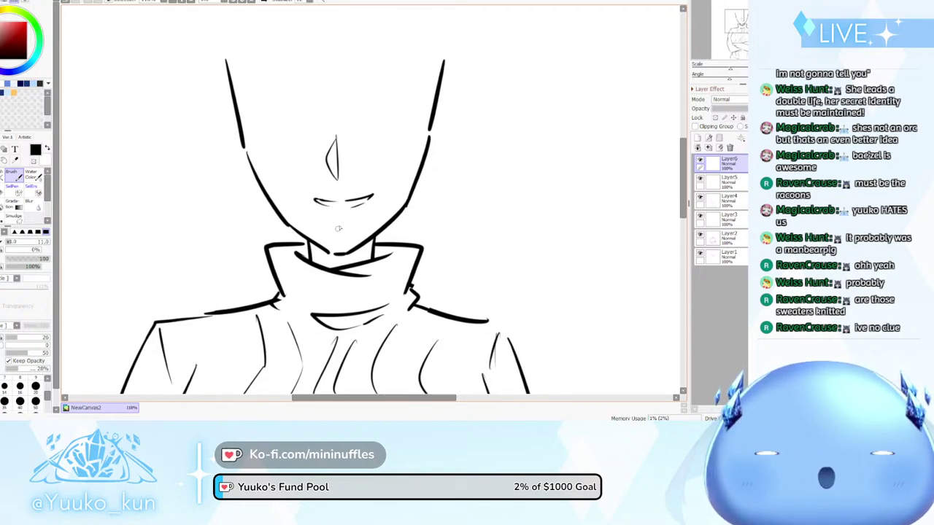
Identify the bottommost layer holding the face outline and rename it "o"
{"action": "scroll", "coordinate": [353, 224], "scroll_direction": "down", "scroll_amount": 9}
{"action": "scroll", "coordinate": [353, 219], "scroll_direction": "up", "scroll_amount": 6}
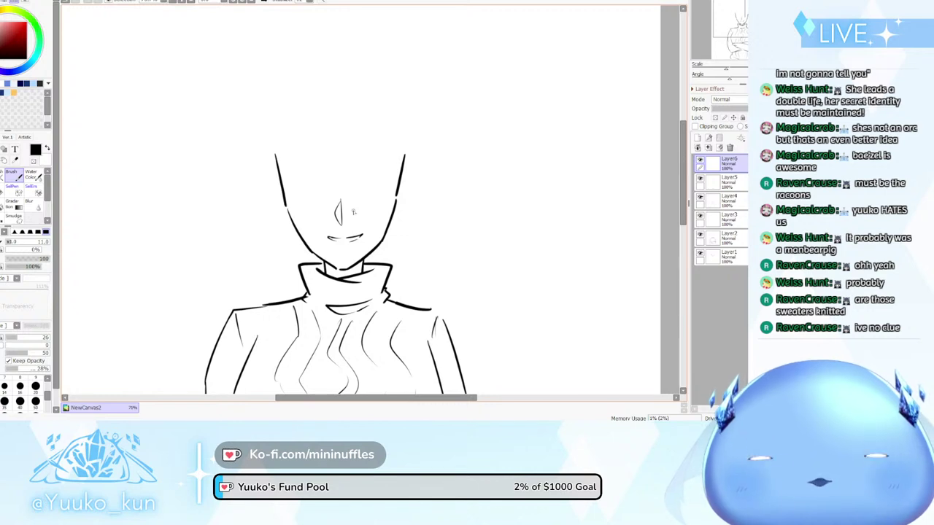
{"action": "key", "text": "e"}
{"action": "left_click", "coordinate": [734, 239]}
{"action": "left_click", "coordinate": [729, 258]}
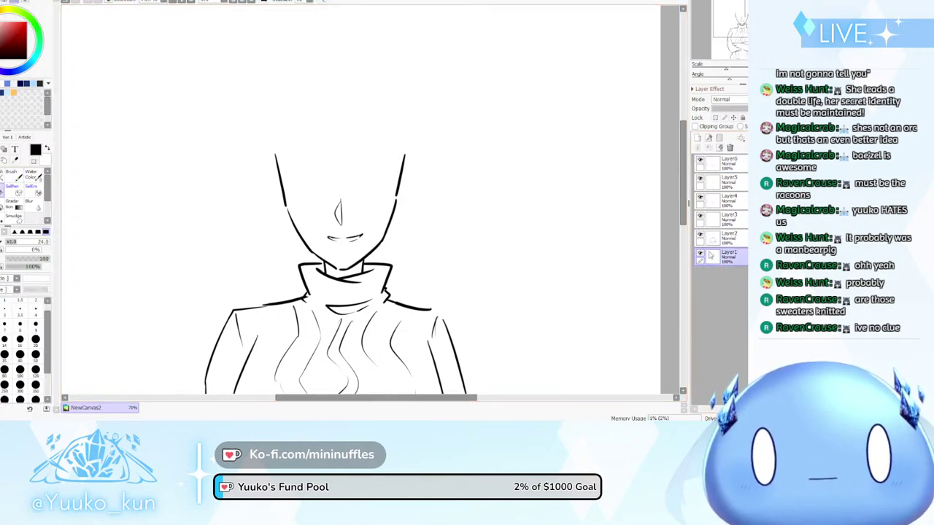
{"action": "left_click", "coordinate": [699, 258]}
{"action": "left_click", "coordinate": [698, 257]}
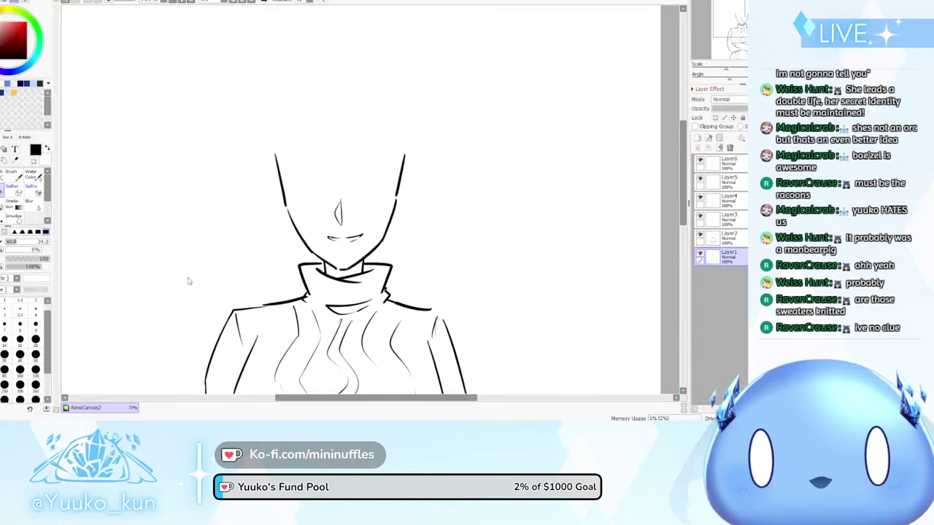
{"action": "double_click", "coordinate": [740, 261]}
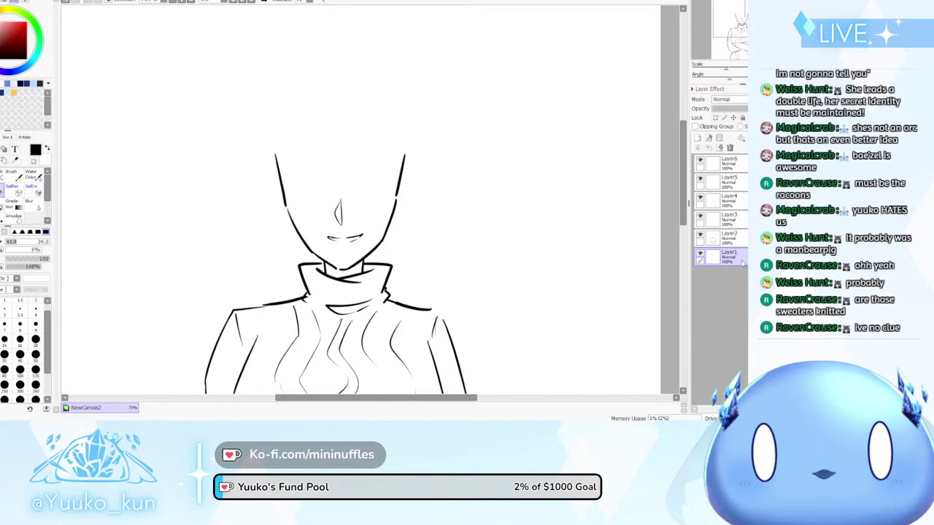
{"action": "type", "text": "o"}
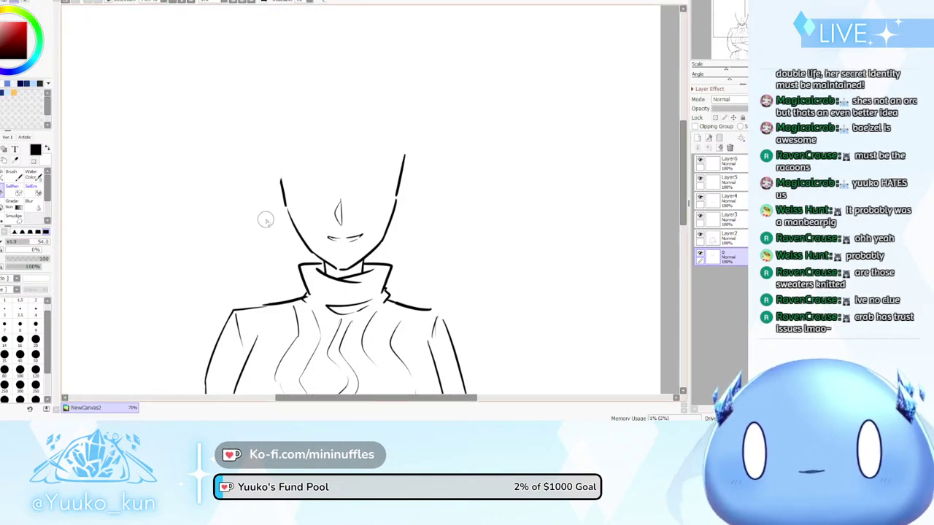
{"action": "left_click_drag", "start_coordinate": [271, 208], "coordinate": [309, 142]}
{"action": "mouse_move", "coordinate": [404, 150]}
{"action": "left_mouse_down"}
{"action": "mouse_move", "coordinate": [395, 186]}
{"action": "mouse_move", "coordinate": [416, 208]}
{"action": "left_mouse_up"}
{"action": "key", "text": "ctrl+z"}
{"action": "key", "text": "ctrl+z"}
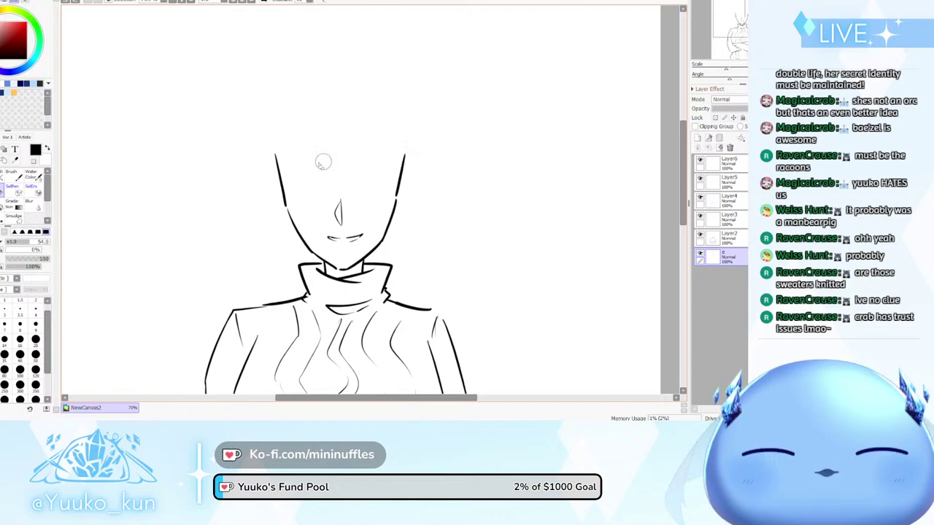
Erase the upper ends of both face side lines and lower the face outline layer's opacity
{"action": "left_click_drag", "start_coordinate": [279, 146], "coordinate": [297, 198]}
{"action": "left_click_drag", "start_coordinate": [402, 153], "coordinate": [406, 181]}
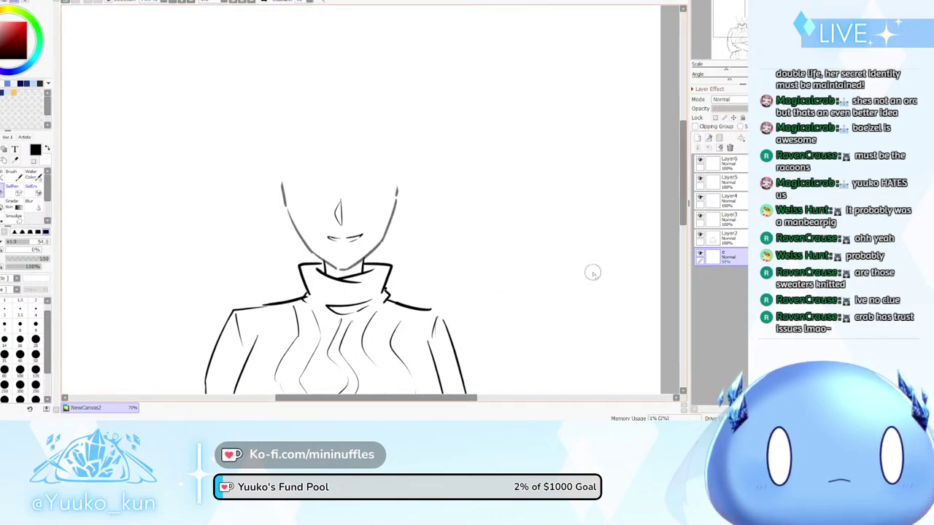
Add a new layer directly above the faded face outline layer
{"action": "key", "text": "ctrl+shift+n"}
{"action": "scroll", "coordinate": [324, 201], "scroll_direction": "down", "scroll_amount": 2}
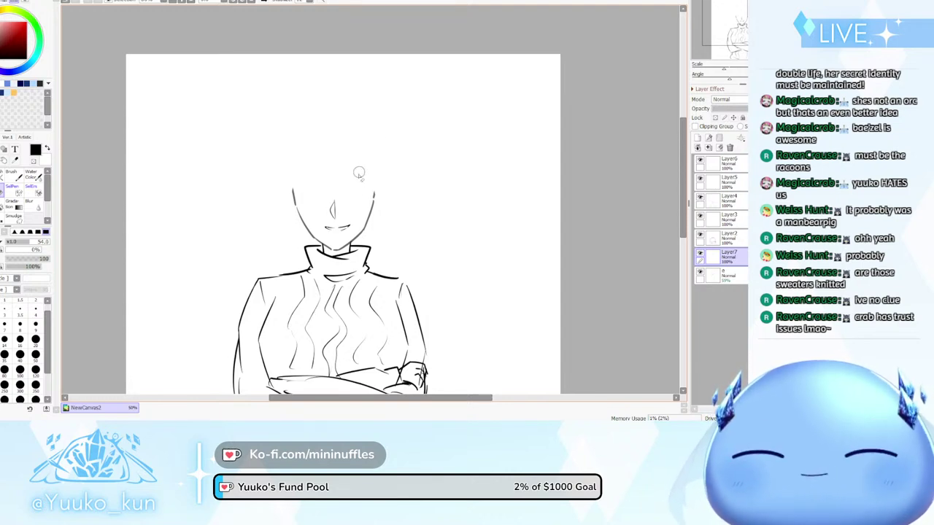
Switch to the size 11 brush and try a centre-parted fringe above the nose, clearing the attempt from the layer
{"action": "key", "text": "b"}
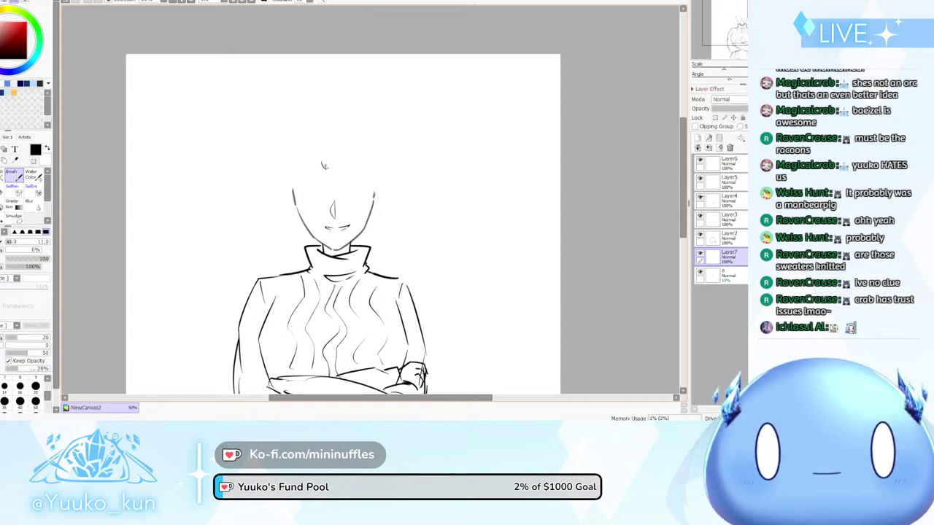
{"action": "mouse_move", "coordinate": [327, 156]}
{"action": "left_mouse_down"}
{"action": "mouse_move", "coordinate": [331, 169]}
{"action": "mouse_move", "coordinate": [337, 159]}
{"action": "left_mouse_up"}
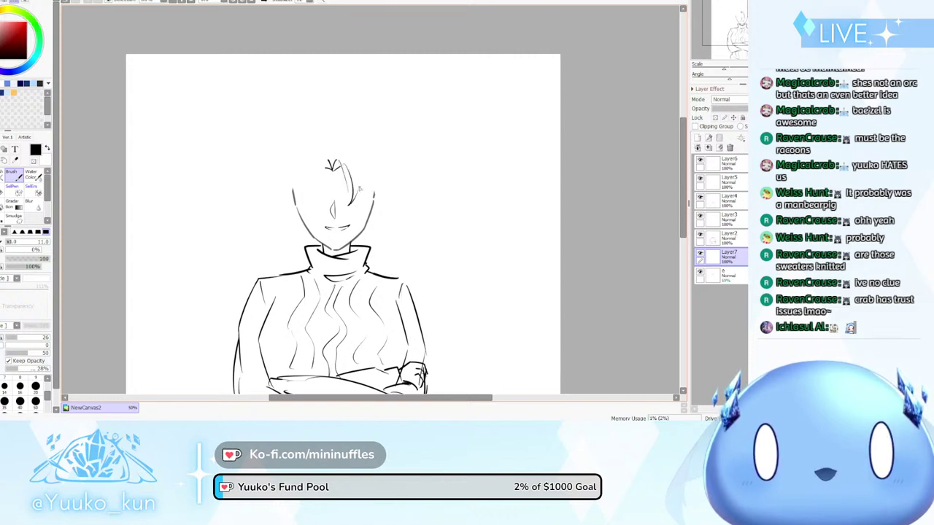
{"action": "mouse_move", "coordinate": [331, 160]}
{"action": "left_mouse_down"}
{"action": "mouse_move", "coordinate": [320, 204]}
{"action": "mouse_move", "coordinate": [308, 196]}
{"action": "mouse_move", "coordinate": [312, 210]}
{"action": "left_mouse_up"}
{"action": "key", "text": "ctrl+z"}
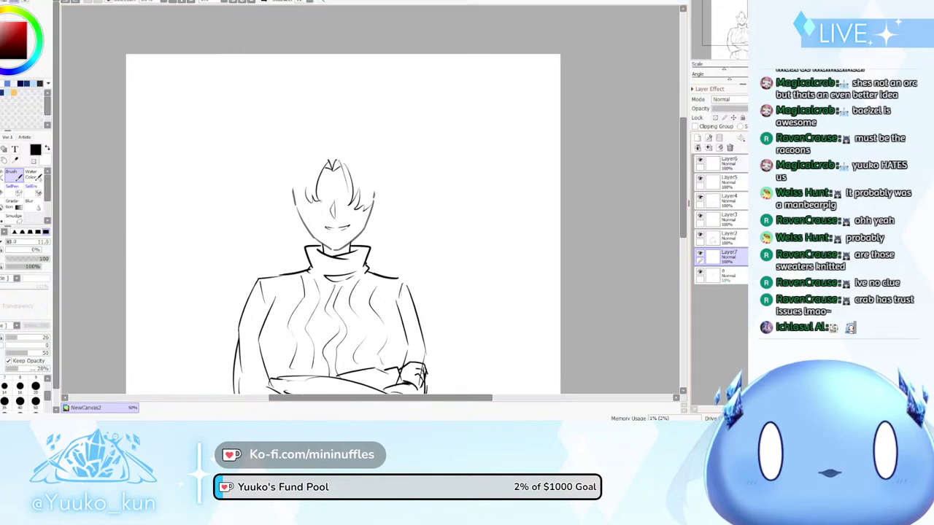
{"action": "key", "text": "d"}
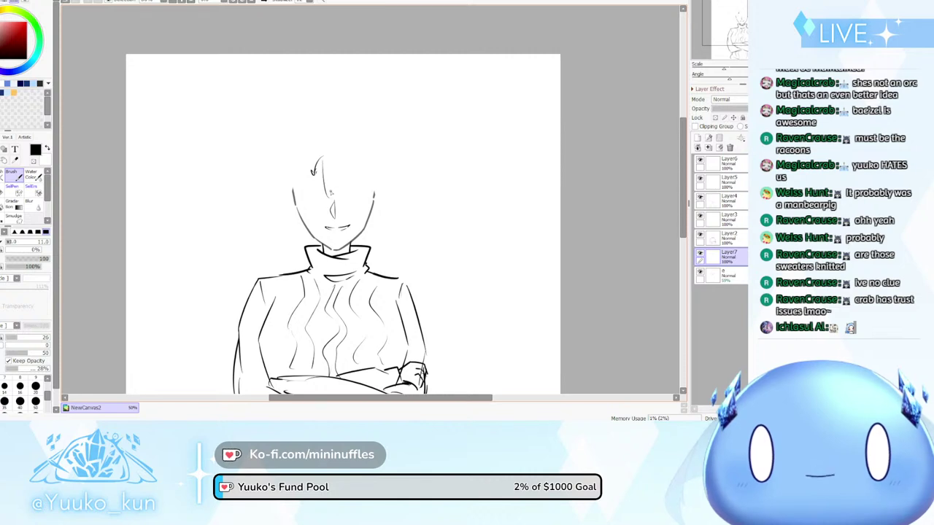
Draw long fringe strands sweeping from the forehead parting diagonally across the face to the right cheek, redoing strokes as needed
{"action": "left_click_drag", "start_coordinate": [325, 159], "coordinate": [349, 214]}
{"action": "mouse_move", "coordinate": [331, 166]}
{"action": "left_mouse_down"}
{"action": "mouse_move", "coordinate": [347, 217]}
{"action": "mouse_move", "coordinate": [343, 205]}
{"action": "mouse_move", "coordinate": [353, 203]}
{"action": "left_mouse_up"}
{"action": "key", "text": "ctrl+z"}
{"action": "key", "text": "ctrl+z"}
{"action": "key", "text": "ctrl+z"}
{"action": "left_click_drag", "start_coordinate": [333, 165], "coordinate": [366, 232]}
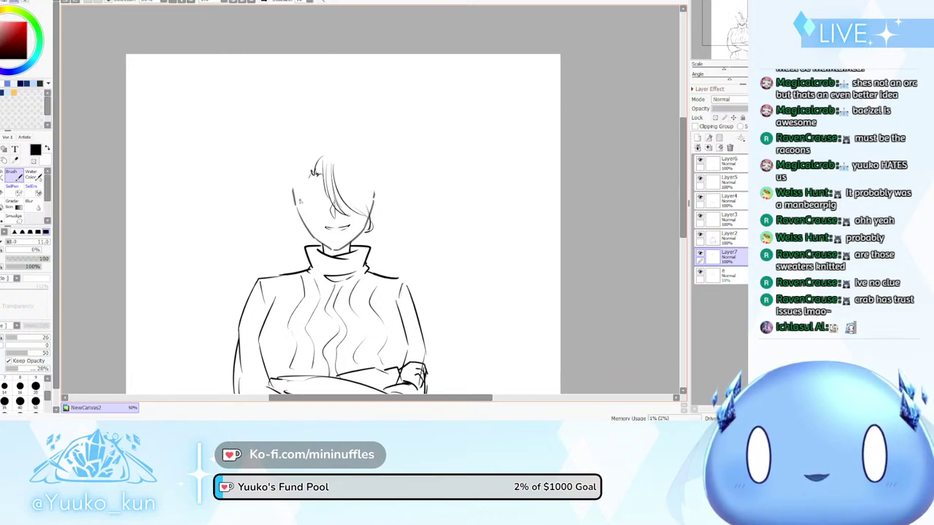
Draw a thin hair lock curving from the parting down along the left side of the face, redoing it as needed
{"action": "left_click_drag", "start_coordinate": [307, 174], "coordinate": [298, 223]}
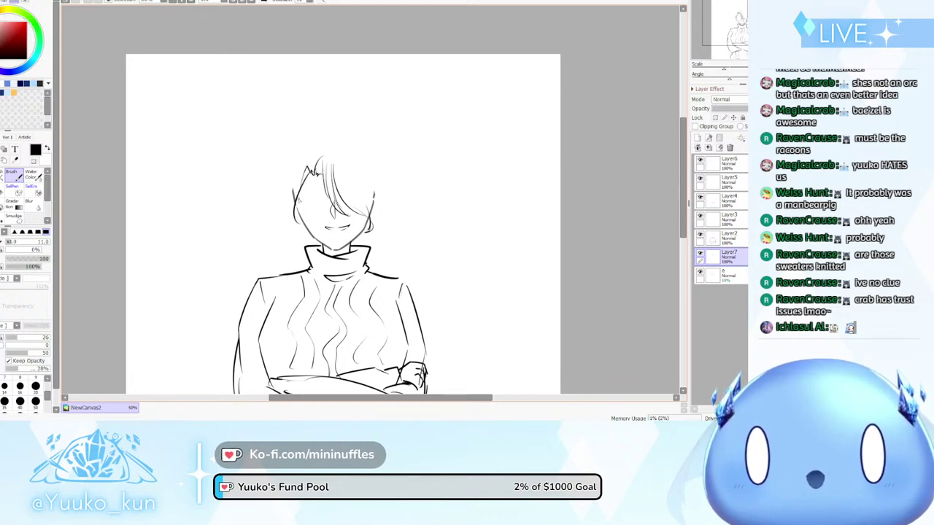
{"action": "left_click_drag", "start_coordinate": [300, 190], "coordinate": [310, 245]}
{"action": "key", "text": "ctrl+z"}
{"action": "key", "text": "ctrl+z"}
{"action": "mouse_move", "coordinate": [307, 178]}
{"action": "left_mouse_down"}
{"action": "mouse_move", "coordinate": [299, 225]}
{"action": "mouse_move", "coordinate": [311, 230]}
{"action": "left_mouse_up"}
{"action": "key", "text": "ctrl+z"}
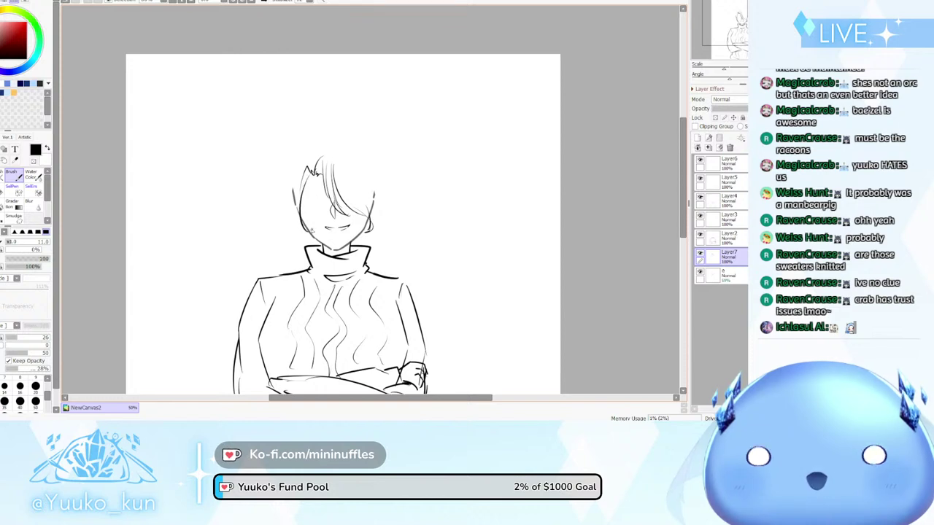
{"action": "key", "text": "ctrl+z"}
{"action": "key", "text": "ctrl+y"}
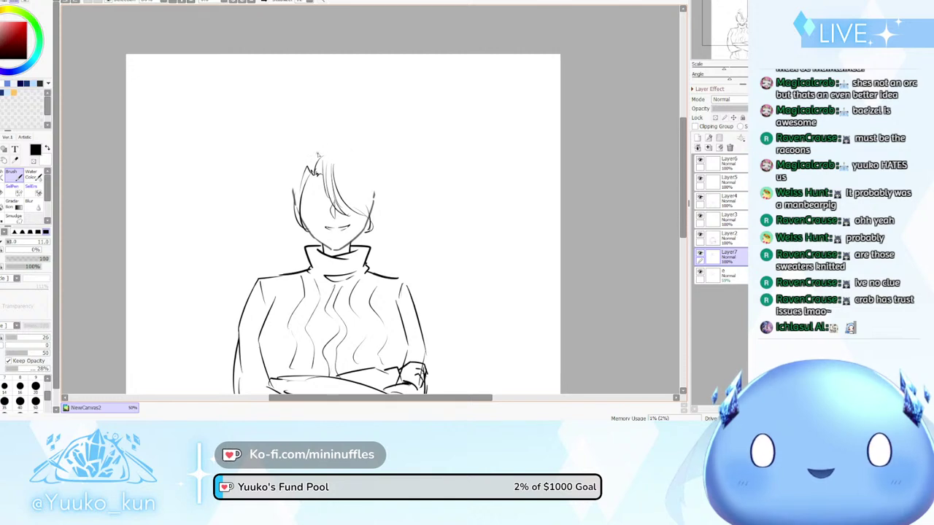
Sketch the arc of the crown above the parting and a long outer fringe strand curving down from it
{"action": "left_click_drag", "start_coordinate": [311, 160], "coordinate": [340, 139]}
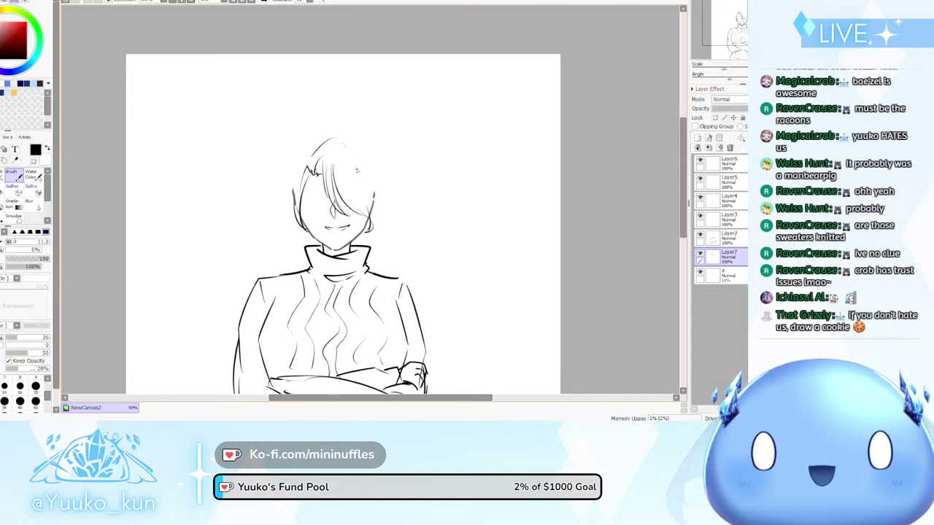
{"action": "left_click_drag", "start_coordinate": [357, 177], "coordinate": [357, 199]}
{"action": "key", "text": "ctrl+z"}
{"action": "key", "text": "ctrl+z"}
{"action": "left_click_drag", "start_coordinate": [345, 147], "coordinate": [348, 216]}
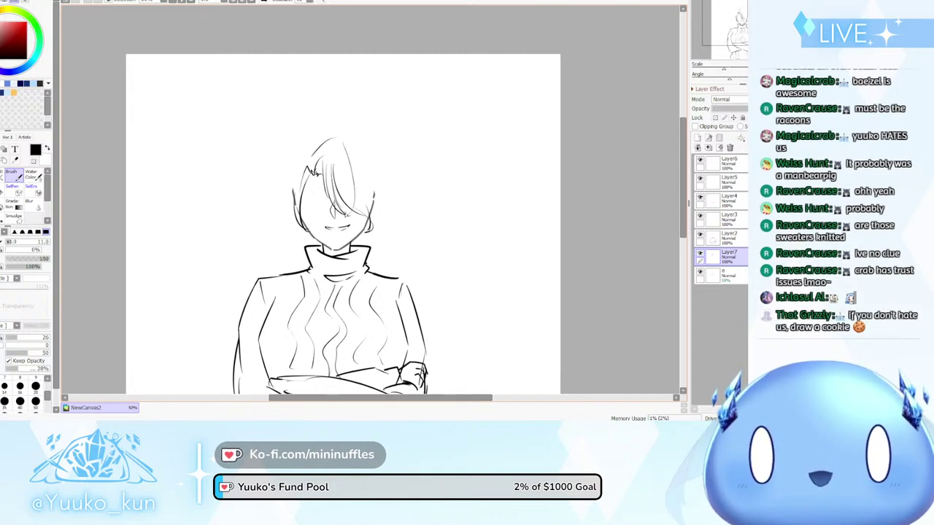
{"action": "key", "text": "ctrl+z"}
{"action": "key", "text": "ctrl+z"}
{"action": "left_click_drag", "start_coordinate": [343, 143], "coordinate": [359, 208]}
{"action": "key", "text": "ctrl+z"}
{"action": "left_click_drag", "start_coordinate": [350, 162], "coordinate": [359, 205]}
{"action": "key", "text": "ctrl+z"}
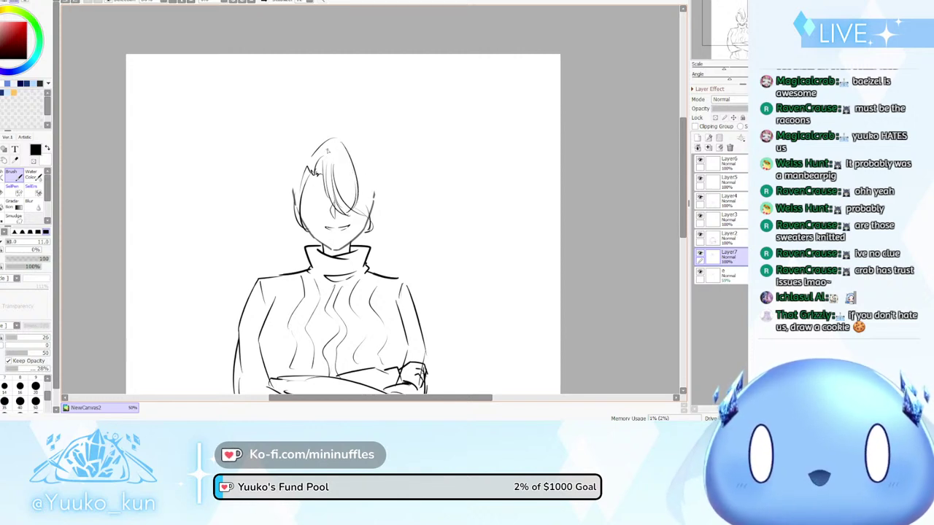
Draw a thin hair strand running from the outer fringe down to the right edge of the face
{"action": "left_click_drag", "start_coordinate": [358, 167], "coordinate": [372, 210]}
{"action": "key", "text": "ctrl+z"}
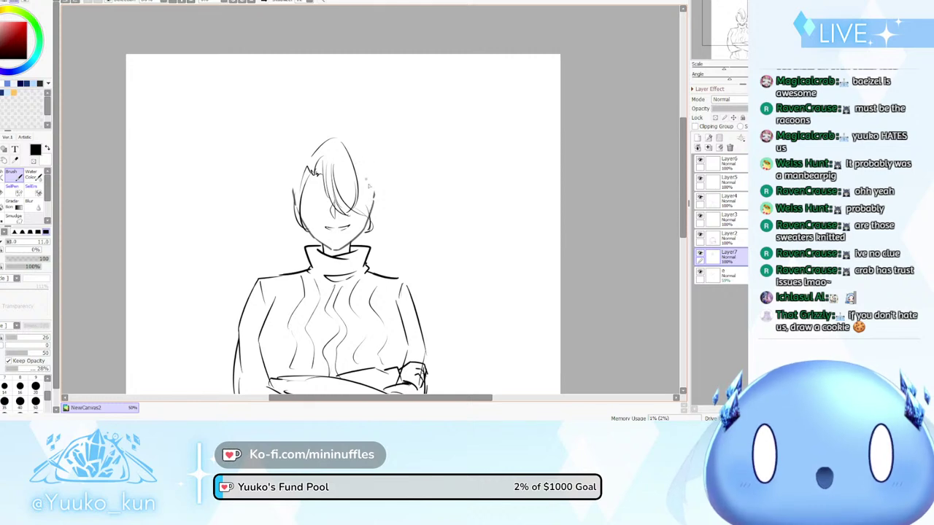
{"action": "left_click_drag", "start_coordinate": [357, 166], "coordinate": [374, 212]}
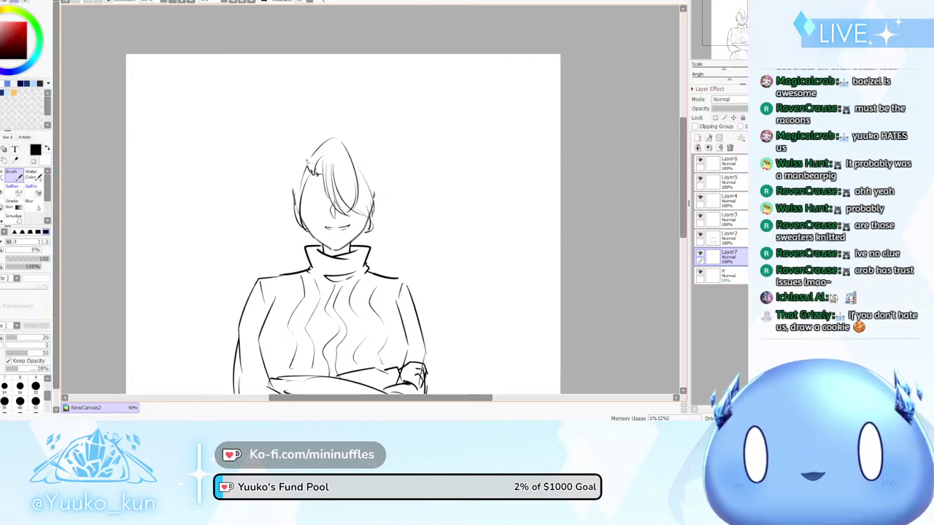
Draw the side hair falling from the parting down the left side of the head, ending in curled tips beside the jaw
{"action": "mouse_move", "coordinate": [307, 153]}
{"action": "left_mouse_down"}
{"action": "mouse_move", "coordinate": [287, 173]}
{"action": "mouse_move", "coordinate": [284, 203]}
{"action": "left_mouse_up"}
{"action": "key", "text": "ctrl+z"}
{"action": "key", "text": "ctrl+z"}
{"action": "key", "text": "ctrl+z"}
{"action": "key", "text": "ctrl+z"}
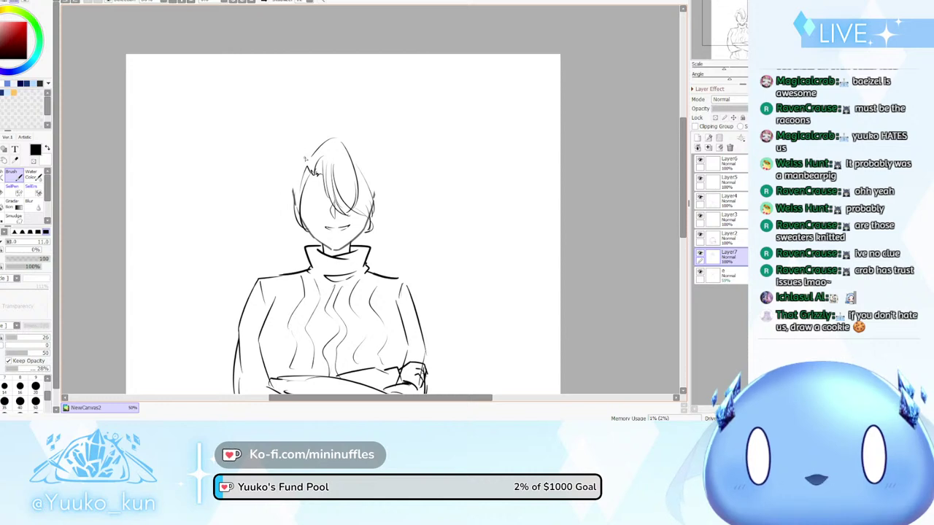
{"action": "mouse_move", "coordinate": [307, 158]}
{"action": "left_mouse_down"}
{"action": "mouse_move", "coordinate": [289, 199]}
{"action": "mouse_move", "coordinate": [298, 166]}
{"action": "left_mouse_up"}
{"action": "key", "text": "ctrl+z"}
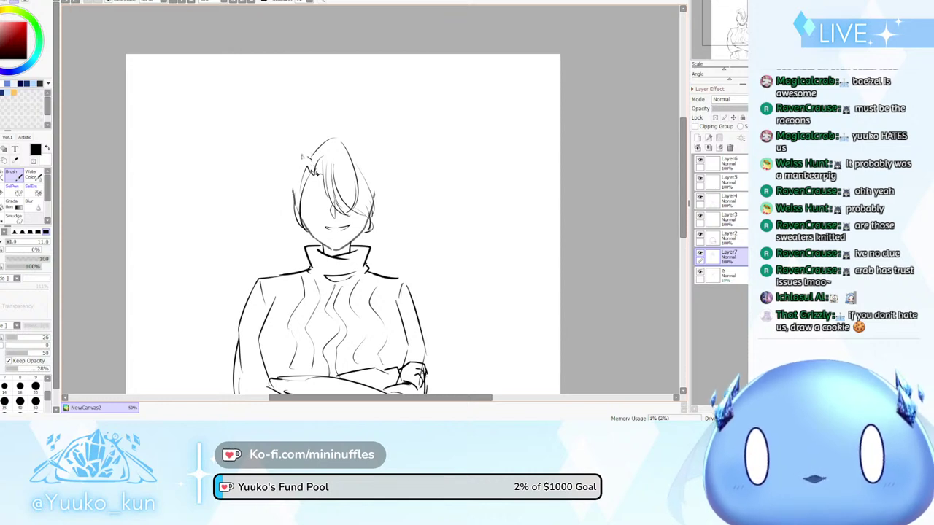
{"action": "mouse_move", "coordinate": [292, 198]}
{"action": "left_mouse_down"}
{"action": "mouse_move", "coordinate": [285, 217]}
{"action": "mouse_move", "coordinate": [298, 227]}
{"action": "left_mouse_up"}
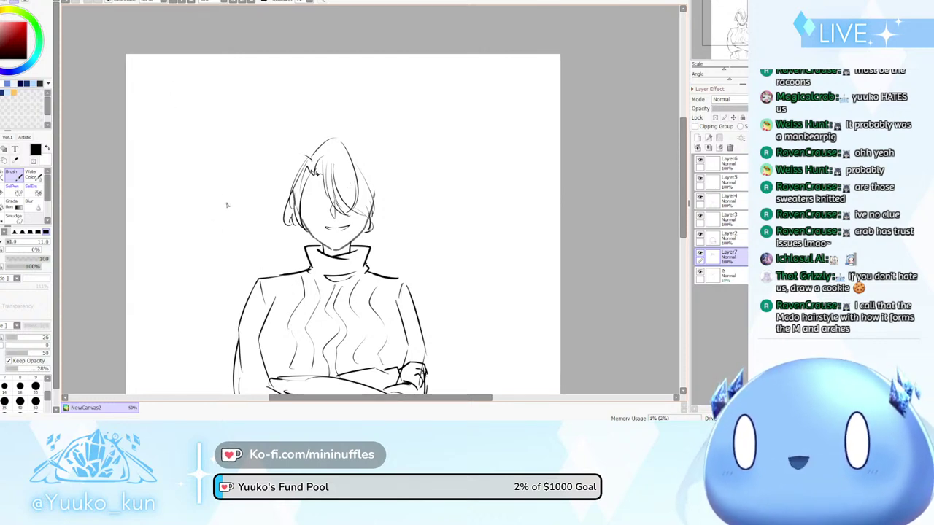
Doodle a round cookie dotted with chips in the blank upper-left area of the canvas
{"action": "mouse_move", "coordinate": [180, 78]}
{"action": "left_mouse_down"}
{"action": "mouse_move", "coordinate": [205, 124]}
{"action": "mouse_move", "coordinate": [182, 83]}
{"action": "left_mouse_up"}
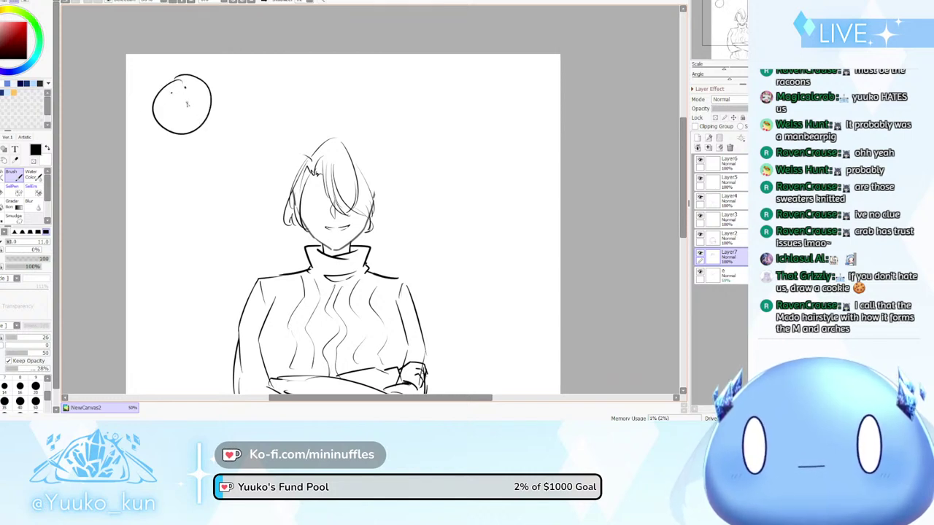
{"action": "left_click", "coordinate": [175, 126]}
{"action": "left_click", "coordinate": [196, 98]}
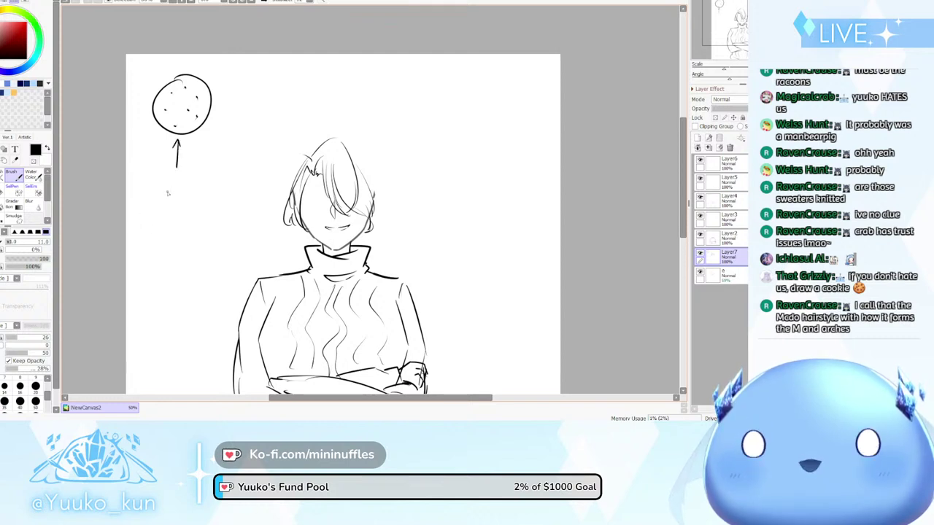
{"action": "key", "text": "ctrl+z"}
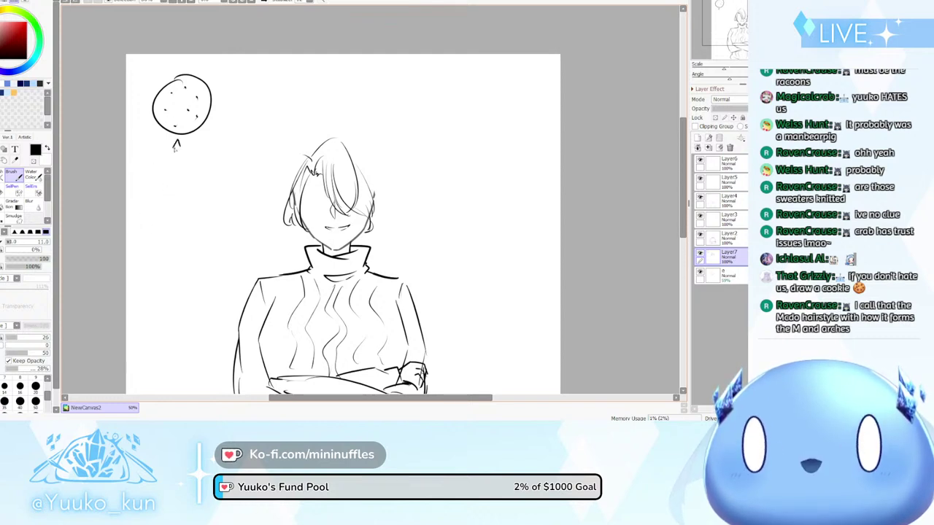
{"action": "left_click_drag", "start_coordinate": [143, 149], "coordinate": [144, 174]}
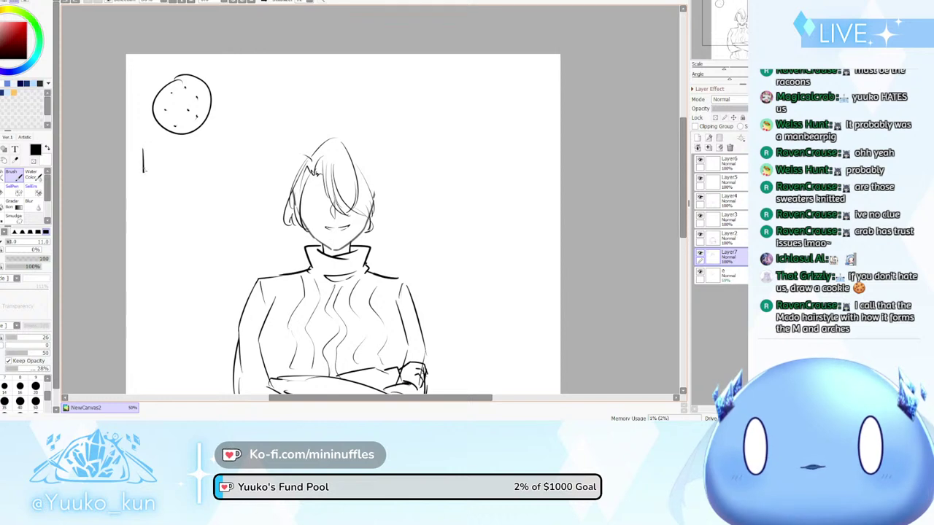
{"action": "key", "text": "ctrl+z"}
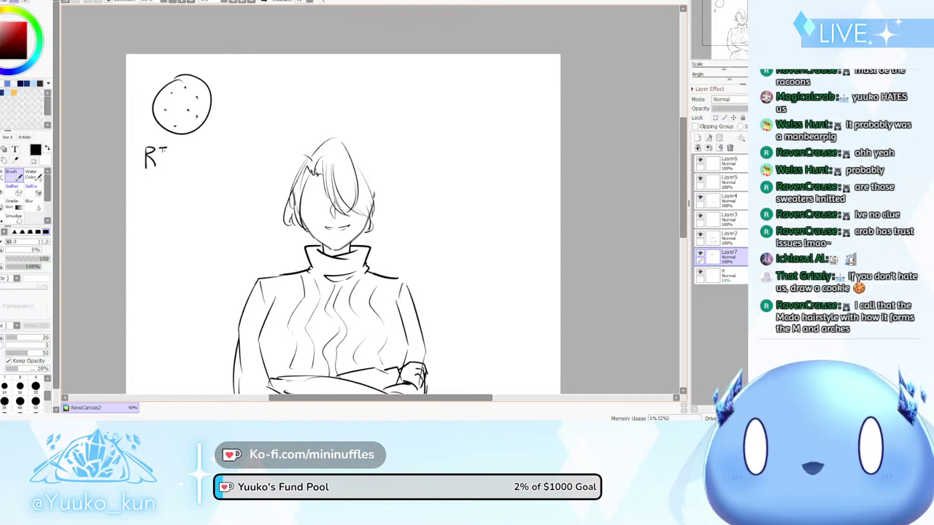
{"action": "mouse_move", "coordinate": [174, 147]}
{"action": "left_mouse_down"}
{"action": "mouse_move", "coordinate": [173, 168]}
{"action": "mouse_move", "coordinate": [191, 167]}
{"action": "mouse_move", "coordinate": [160, 209]}
{"action": "mouse_move", "coordinate": [191, 183]}
{"action": "mouse_move", "coordinate": [184, 210]}
{"action": "mouse_move", "coordinate": [167, 170]}
{"action": "mouse_move", "coordinate": [184, 196]}
{"action": "left_mouse_up"}
{"action": "key", "text": "ctrl+z"}
{"action": "key", "text": "ctrl+z"}
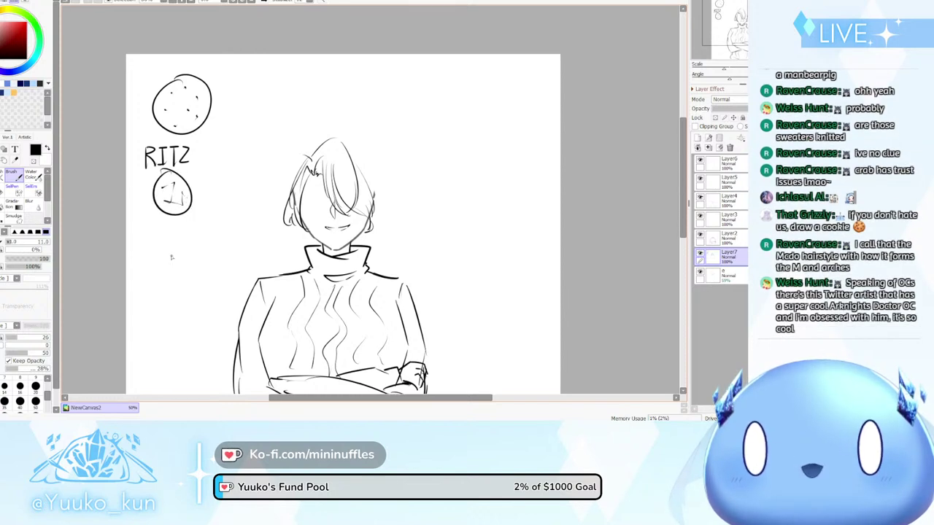
{"action": "key", "text": "ctrl+z"}
{"action": "key", "text": "ctrl+z"}
{"action": "key", "text": "ctrl+z"}
{"action": "key", "text": "ctrl+z"}
{"action": "key", "text": "ctrl+z"}
{"action": "key", "text": "ctrl+z"}
{"action": "key", "text": "ctrl+z"}
{"action": "key", "text": "ctrl+z"}
{"action": "key", "text": "ctrl+z"}
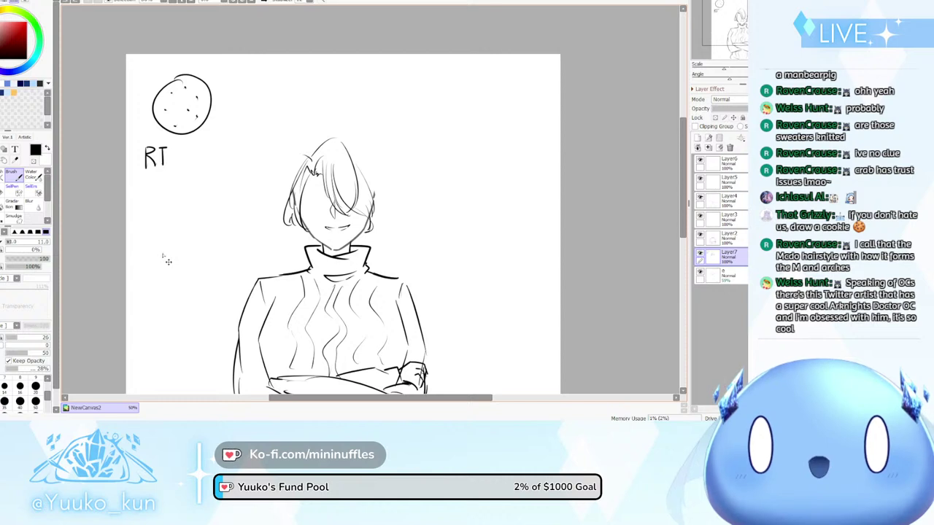
Doodle a pizza slice with a crust and round toppings below the cookie
{"action": "left_click_drag", "start_coordinate": [138, 163], "coordinate": [170, 150]}
{"action": "left_click_drag", "start_coordinate": [170, 151], "coordinate": [170, 204]}
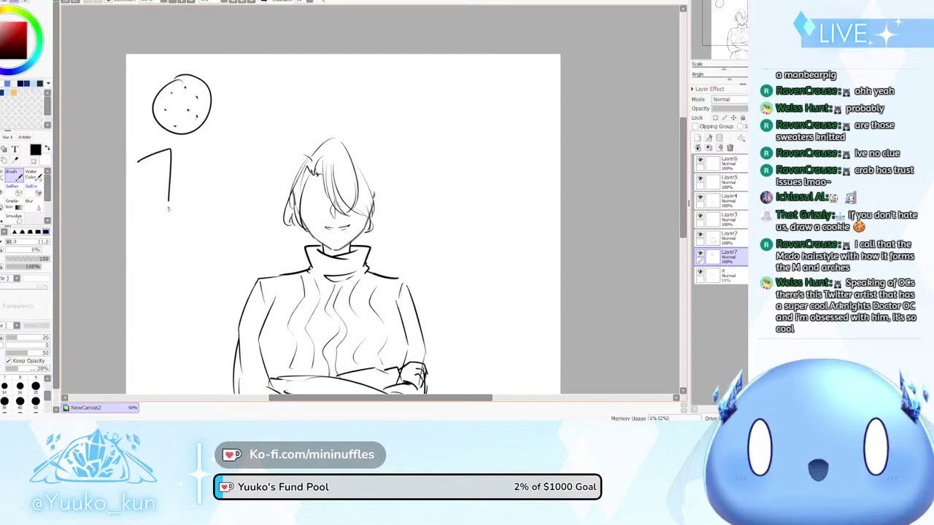
{"action": "mouse_move", "coordinate": [138, 164]}
{"action": "left_mouse_down"}
{"action": "mouse_move", "coordinate": [169, 207]}
{"action": "mouse_move", "coordinate": [172, 155]}
{"action": "mouse_move", "coordinate": [148, 173]}
{"action": "mouse_move", "coordinate": [167, 188]}
{"action": "left_mouse_up"}
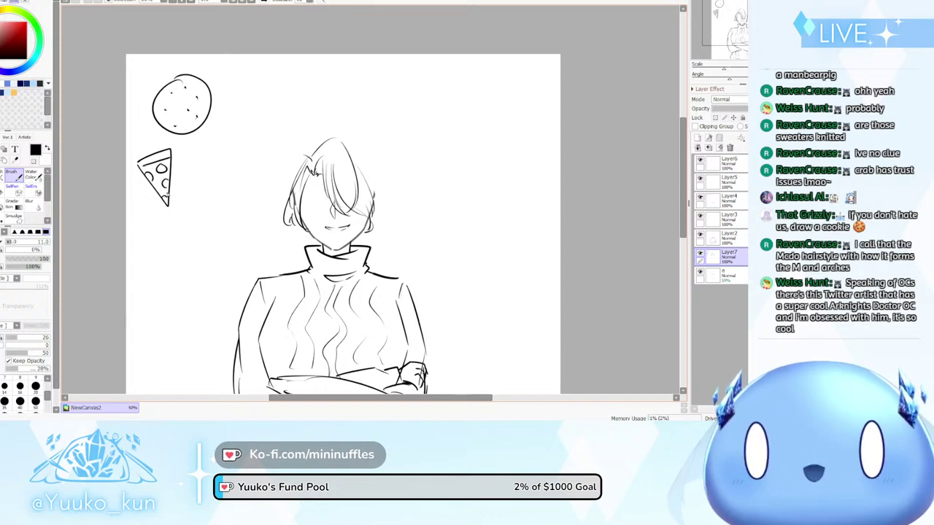
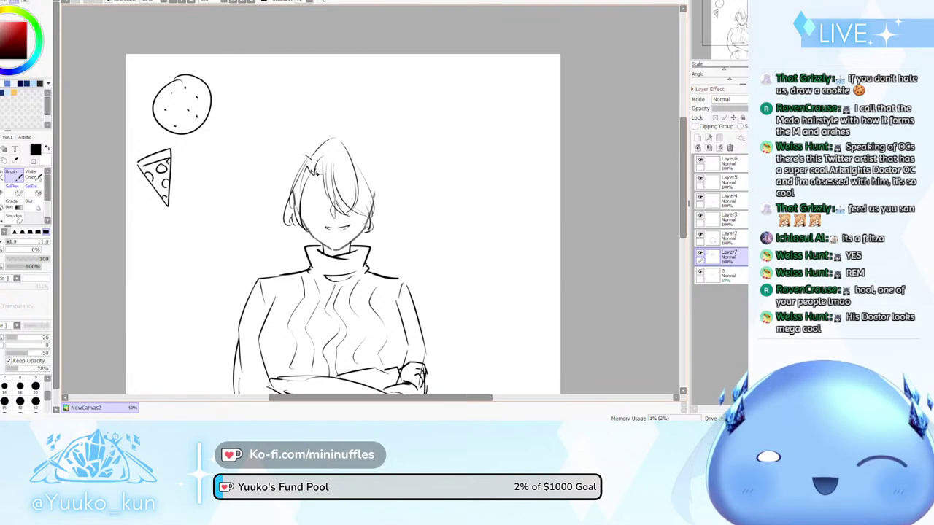
Add a new layer above the fringe layer and sketch the outer hair outline over the crown and down the right side
{"action": "left_click", "coordinate": [697, 137]}
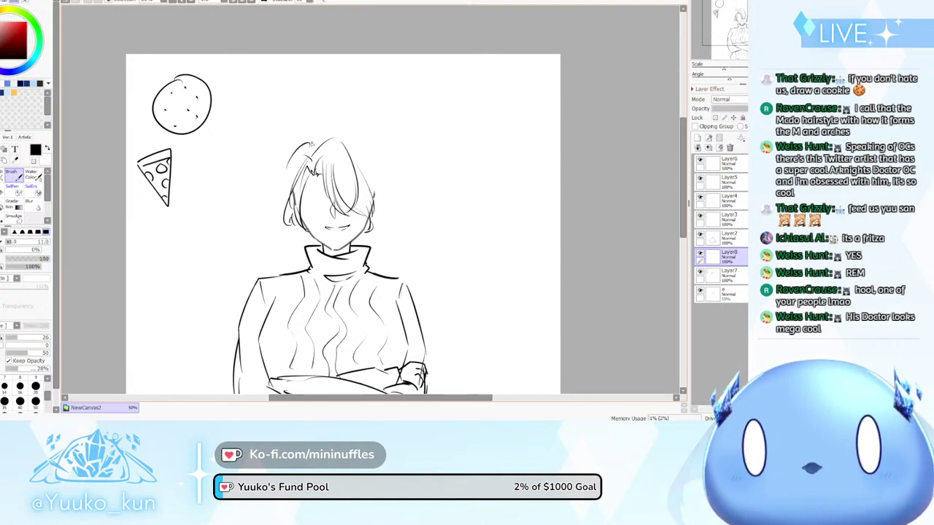
{"action": "mouse_move", "coordinate": [310, 145]}
{"action": "left_mouse_down"}
{"action": "mouse_move", "coordinate": [298, 147]}
{"action": "mouse_move", "coordinate": [337, 130]}
{"action": "mouse_move", "coordinate": [311, 151]}
{"action": "mouse_move", "coordinate": [337, 124]}
{"action": "mouse_move", "coordinate": [345, 132]}
{"action": "mouse_move", "coordinate": [333, 131]}
{"action": "mouse_move", "coordinate": [390, 170]}
{"action": "left_mouse_up"}
{"action": "key", "text": "ctrl+z"}
{"action": "key", "text": "ctrl+z"}
{"action": "key", "text": "ctrl+z"}
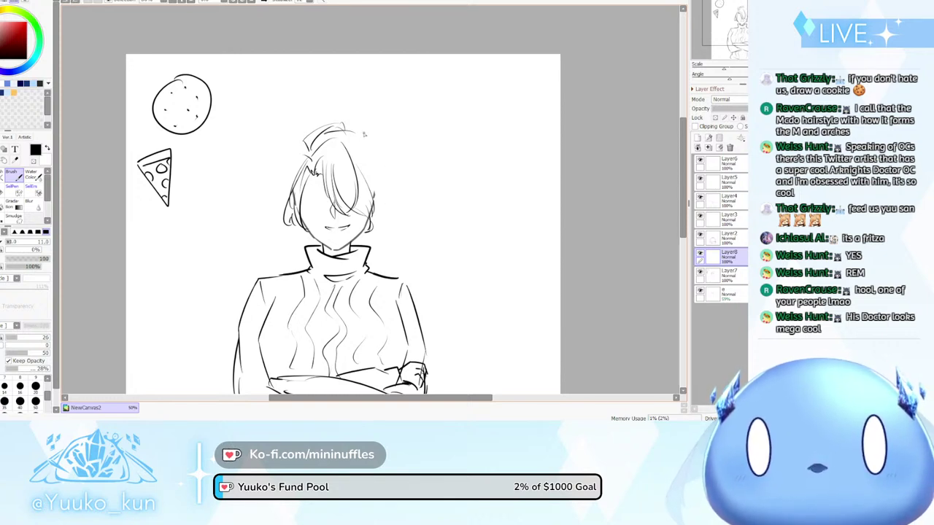
{"action": "mouse_move", "coordinate": [354, 134]}
{"action": "left_mouse_down"}
{"action": "mouse_move", "coordinate": [380, 155]}
{"action": "mouse_move", "coordinate": [387, 206]}
{"action": "left_mouse_up"}
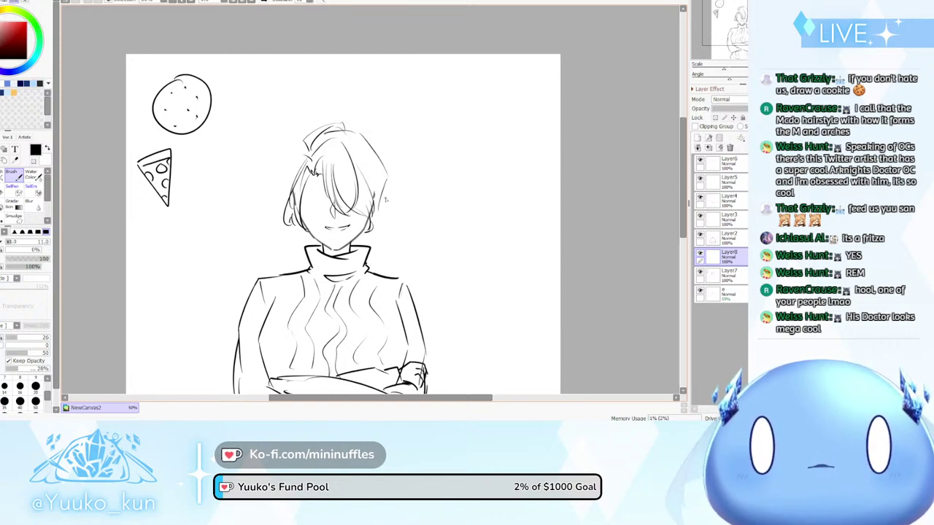
{"action": "key", "text": "ctrl+z"}
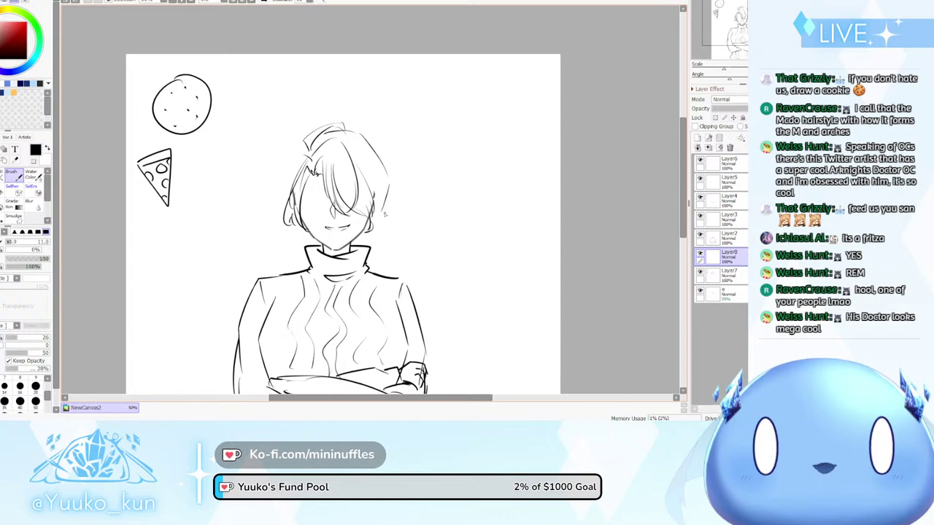
{"action": "mouse_move", "coordinate": [359, 134]}
{"action": "left_mouse_down"}
{"action": "mouse_move", "coordinate": [388, 183]}
{"action": "mouse_move", "coordinate": [384, 212]}
{"action": "mouse_move", "coordinate": [396, 231]}
{"action": "left_mouse_up"}
{"action": "key", "text": "ctrl+z"}
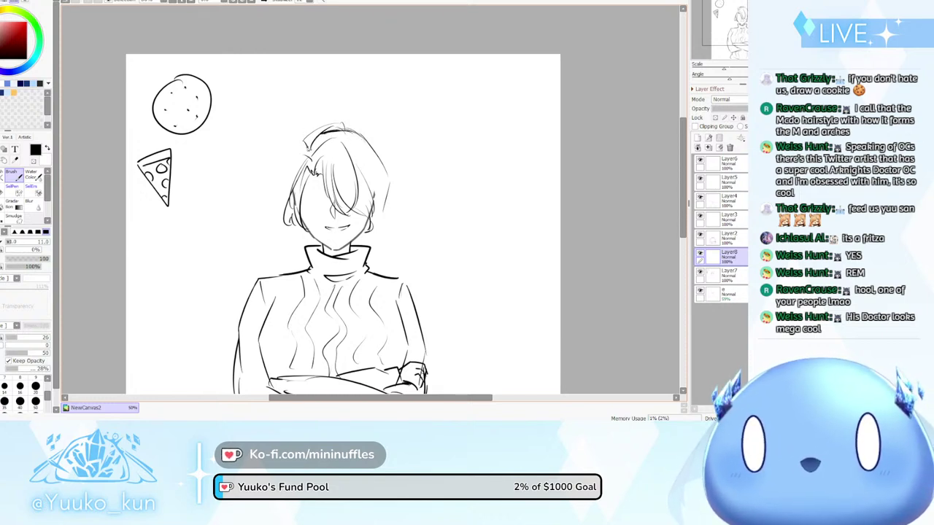
Draw an outer hair lock with a curled tip on the left side and erase the lower end of the right outer hair line
{"action": "mouse_move", "coordinate": [305, 145]}
{"action": "left_mouse_down"}
{"action": "mouse_move", "coordinate": [285, 152]}
{"action": "mouse_move", "coordinate": [283, 188]}
{"action": "mouse_move", "coordinate": [282, 173]}
{"action": "left_mouse_up"}
{"action": "key", "text": "ctrl+z"}
{"action": "key", "text": "ctrl+z"}
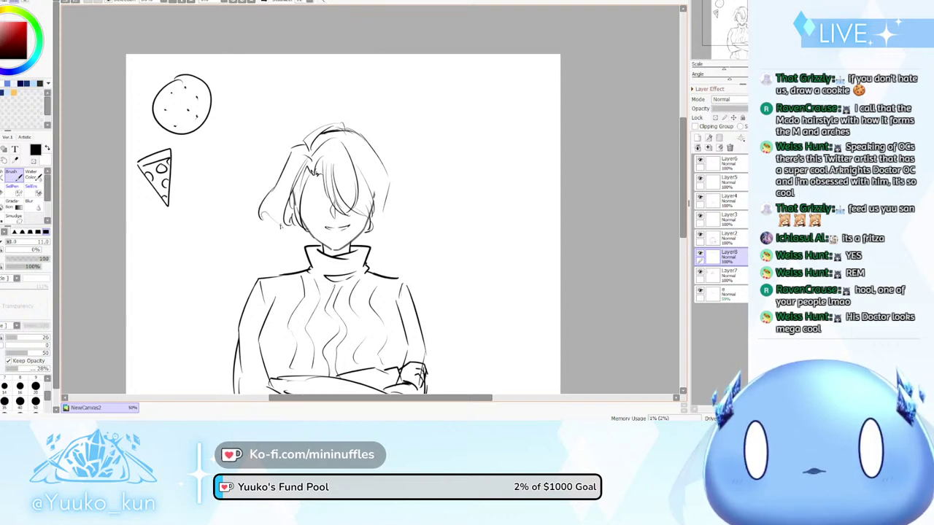
{"action": "left_click_drag", "start_coordinate": [276, 187], "coordinate": [269, 217]}
{"action": "key", "text": "ctrl+z"}
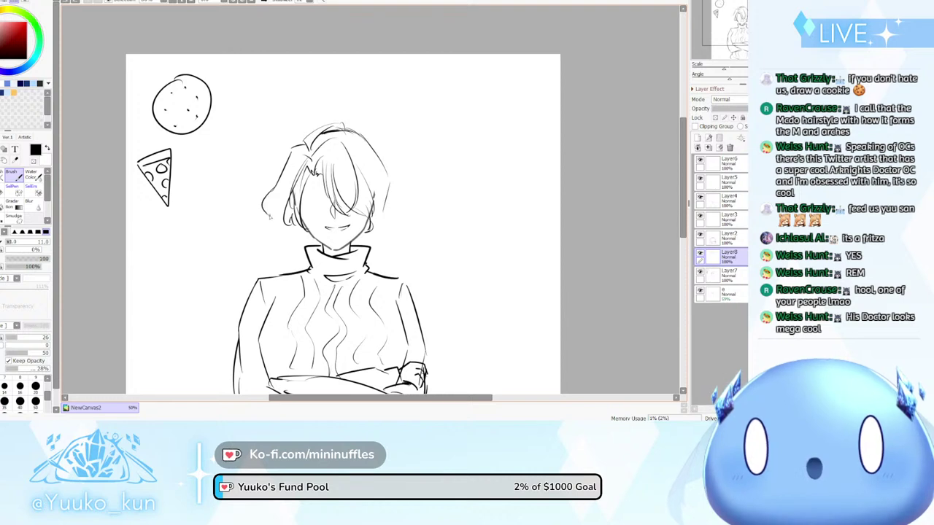
{"action": "key", "text": "ctrl+z"}
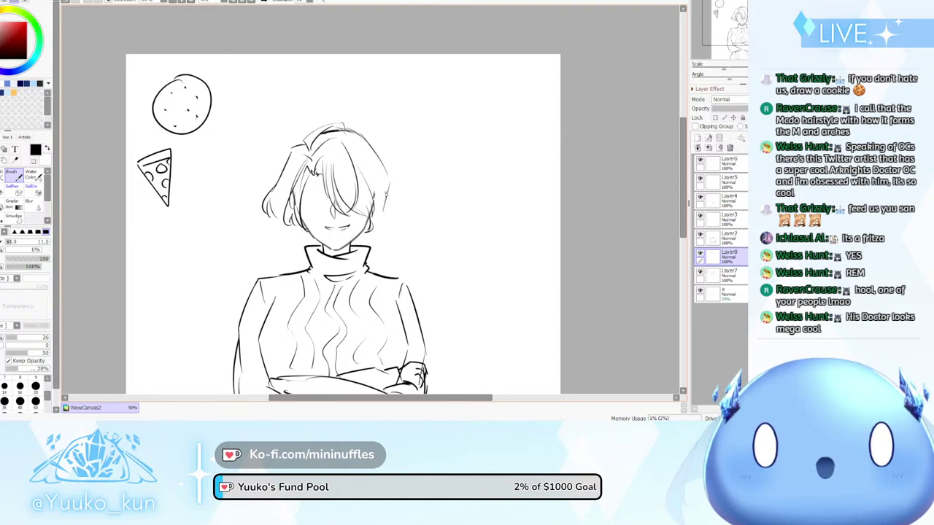
{"action": "key", "text": "e"}
{"action": "key", "text": "b"}
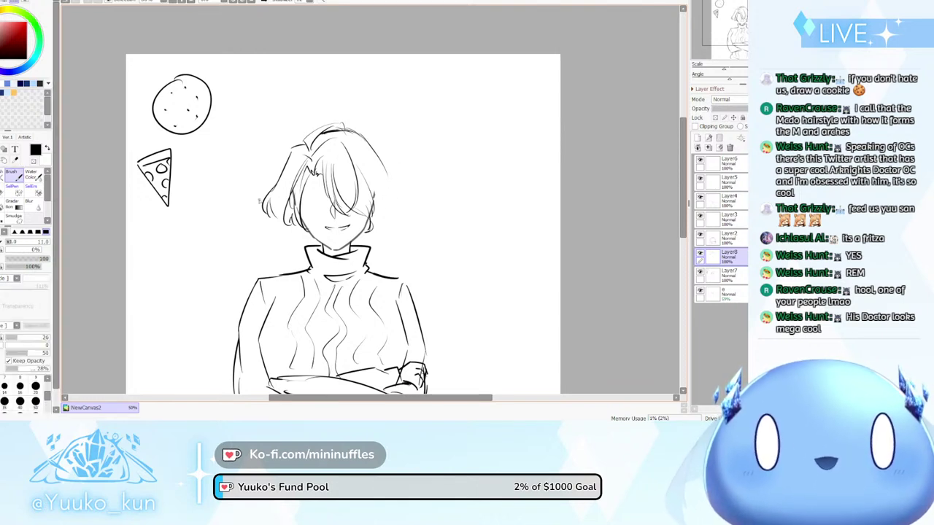
Draw a long hair strand flowing from beside the left of the neck over the left shoulder, redoing the stroke until it curves smoothly
{"action": "left_click_drag", "start_coordinate": [281, 205], "coordinate": [290, 232]}
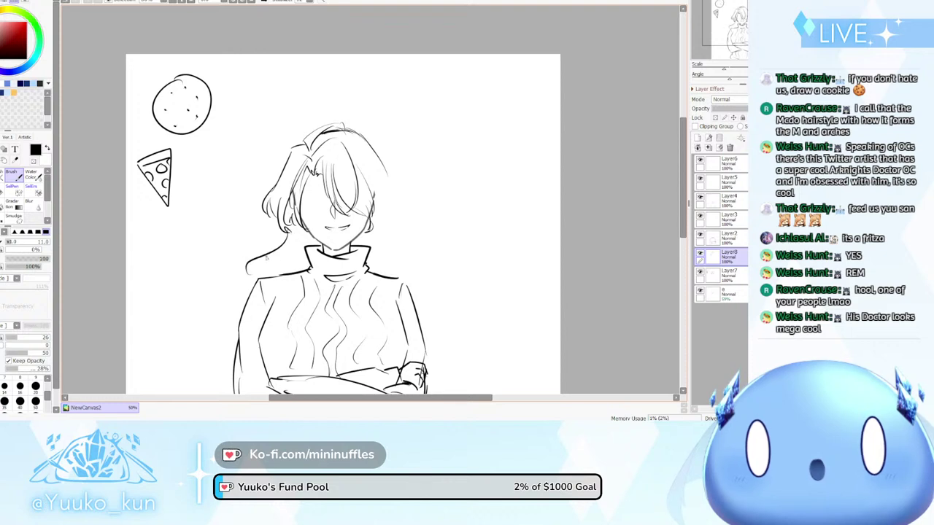
{"action": "mouse_move", "coordinate": [290, 234]}
{"action": "left_mouse_down"}
{"action": "mouse_move", "coordinate": [252, 281]}
{"action": "mouse_move", "coordinate": [260, 259]}
{"action": "left_mouse_up"}
{"action": "key", "text": "ctrl+z"}
{"action": "key", "text": "ctrl+z"}
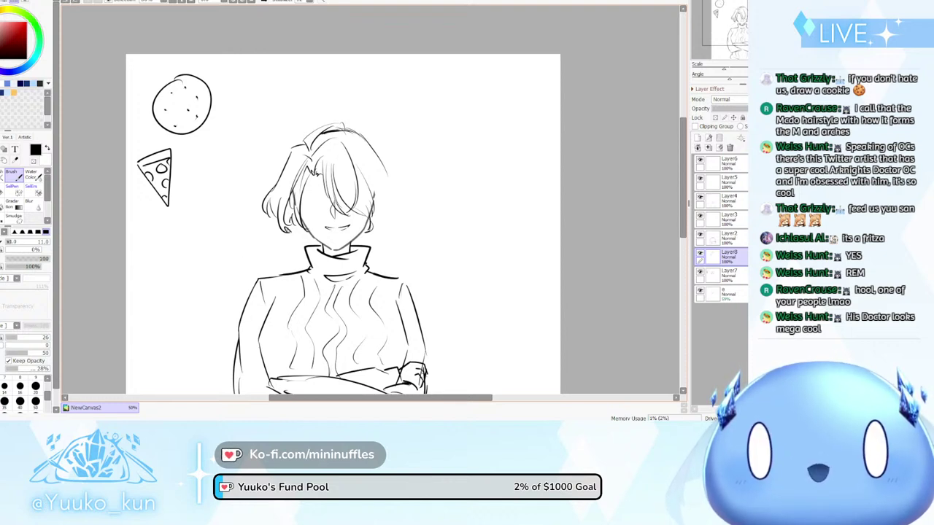
{"action": "key", "text": "ctrl+z"}
{"action": "mouse_move", "coordinate": [290, 232]}
{"action": "left_mouse_down"}
{"action": "mouse_move", "coordinate": [256, 260]}
{"action": "mouse_move", "coordinate": [273, 263]}
{"action": "mouse_move", "coordinate": [236, 327]}
{"action": "left_mouse_up"}
{"action": "key", "text": "ctrl+z"}
{"action": "left_click_drag", "start_coordinate": [291, 231], "coordinate": [237, 310]}
{"action": "key", "text": "ctrl+z"}
{"action": "key", "text": "ctrl+z"}
{"action": "left_click_drag", "start_coordinate": [291, 232], "coordinate": [272, 264]}
{"action": "key", "text": "ctrl+z"}
{"action": "key", "text": "ctrl+z"}
{"action": "mouse_move", "coordinate": [290, 232]}
{"action": "left_mouse_down"}
{"action": "mouse_move", "coordinate": [284, 258]}
{"action": "mouse_move", "coordinate": [233, 306]}
{"action": "mouse_move", "coordinate": [235, 324]}
{"action": "left_mouse_up"}
Extend the outer hair line down the right side of the head and draw a long strand falling over the right shoulder
{"action": "left_click_drag", "start_coordinate": [385, 181], "coordinate": [383, 216]}
{"action": "key", "text": "ctrl+z"}
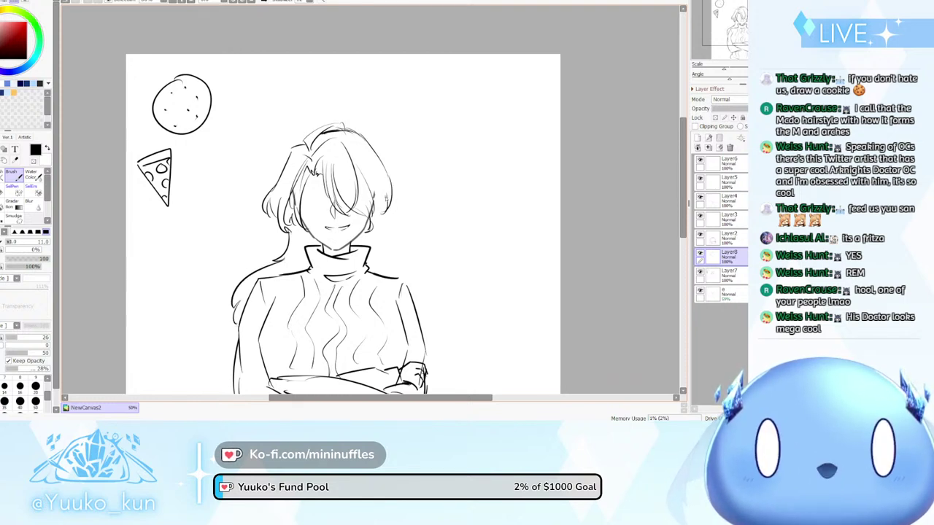
{"action": "key", "text": "ctrl+z"}
{"action": "key", "text": "ctrl+z"}
{"action": "left_click_drag", "start_coordinate": [387, 172], "coordinate": [384, 218]}
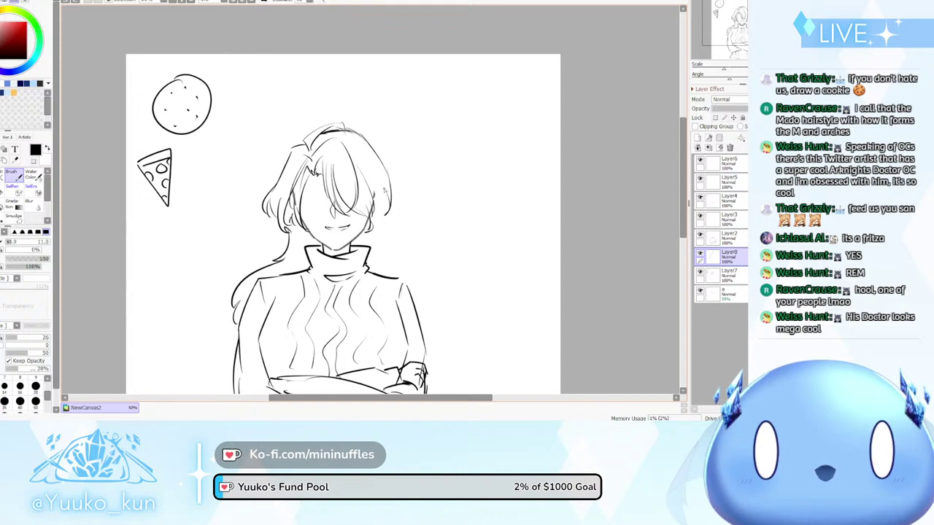
{"action": "key", "text": "ctrl+z"}
{"action": "key", "text": "ctrl+z"}
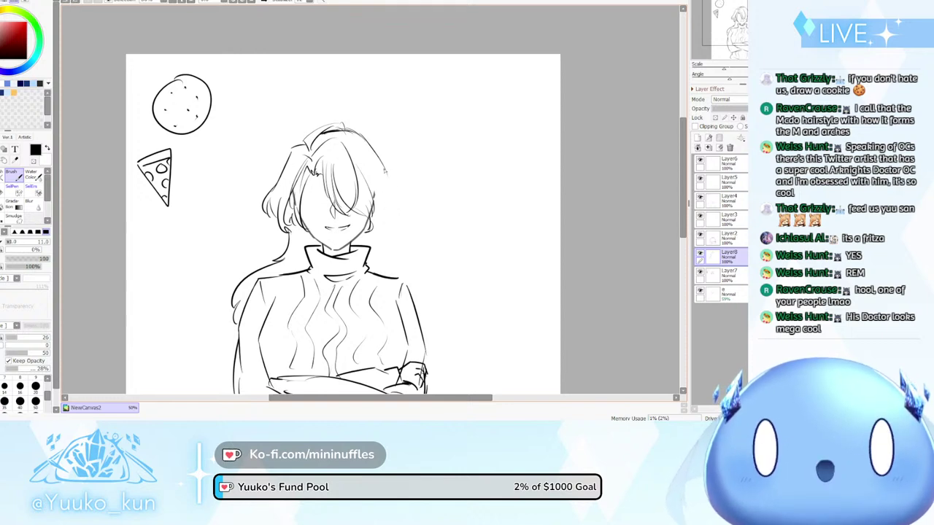
{"action": "key", "text": "ctrl+z"}
{"action": "mouse_move", "coordinate": [389, 191]}
{"action": "left_mouse_down"}
{"action": "mouse_move", "coordinate": [371, 237]}
{"action": "mouse_move", "coordinate": [390, 260]}
{"action": "left_mouse_up"}
{"action": "key", "text": "ctrl+z"}
{"action": "key", "text": "ctrl+z"}
{"action": "key", "text": "ctrl+z"}
{"action": "left_click_drag", "start_coordinate": [383, 222], "coordinate": [416, 290]}
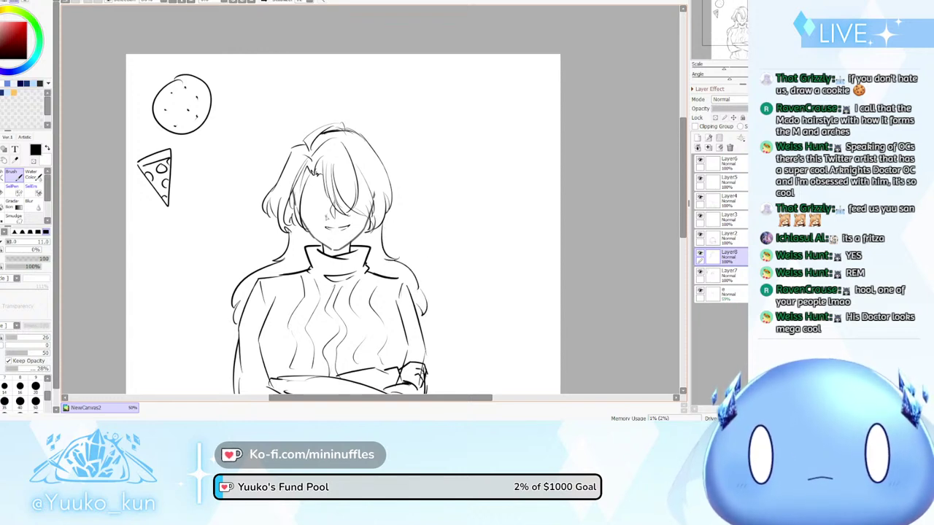
Add a new layer above the outer hair layer, draw pointed strands hanging beside the collar, and check the sketch mirrored
{"action": "key", "text": "ctrl+shift+n"}
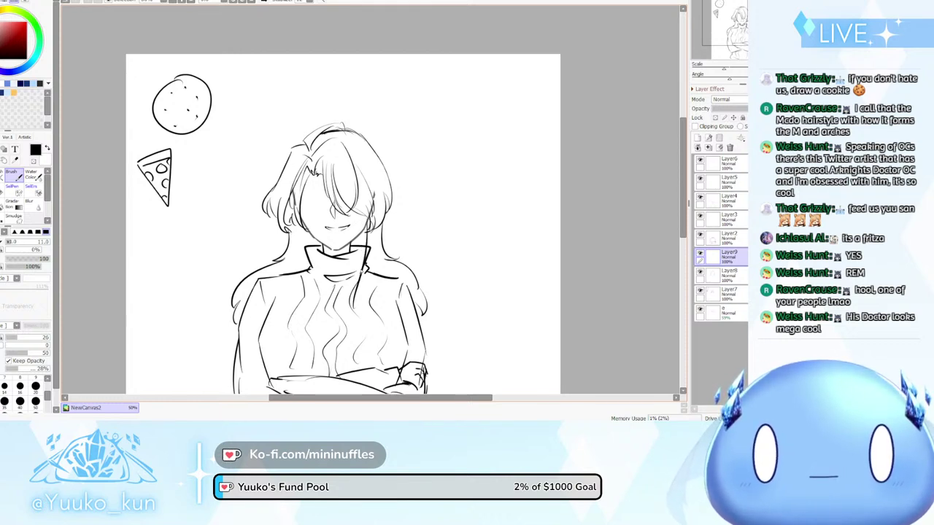
{"action": "left_click_drag", "start_coordinate": [349, 290], "coordinate": [366, 277]}
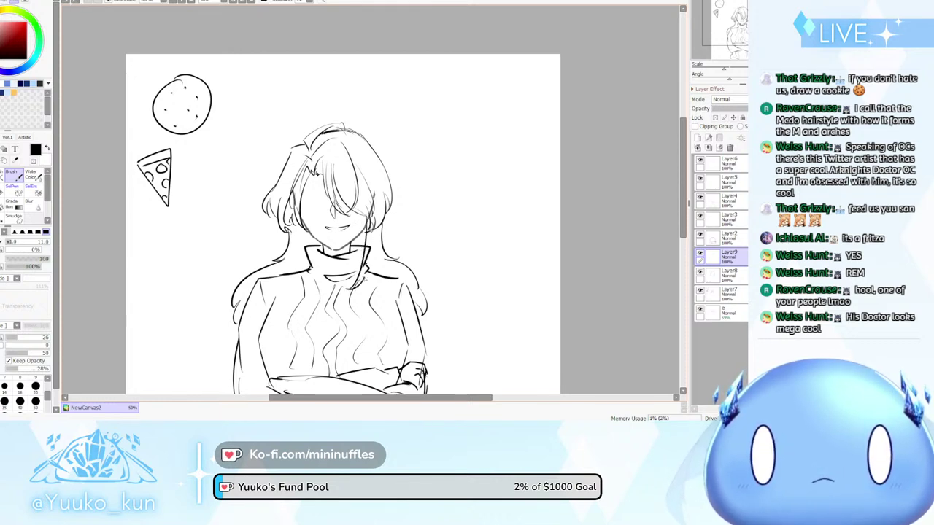
{"action": "key", "text": "ctrl+z"}
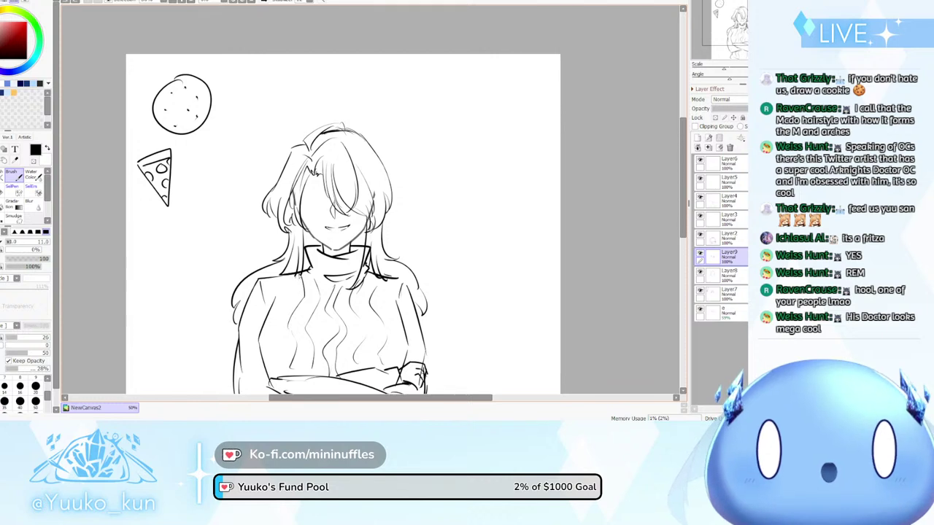
{"action": "key", "text": "h"}
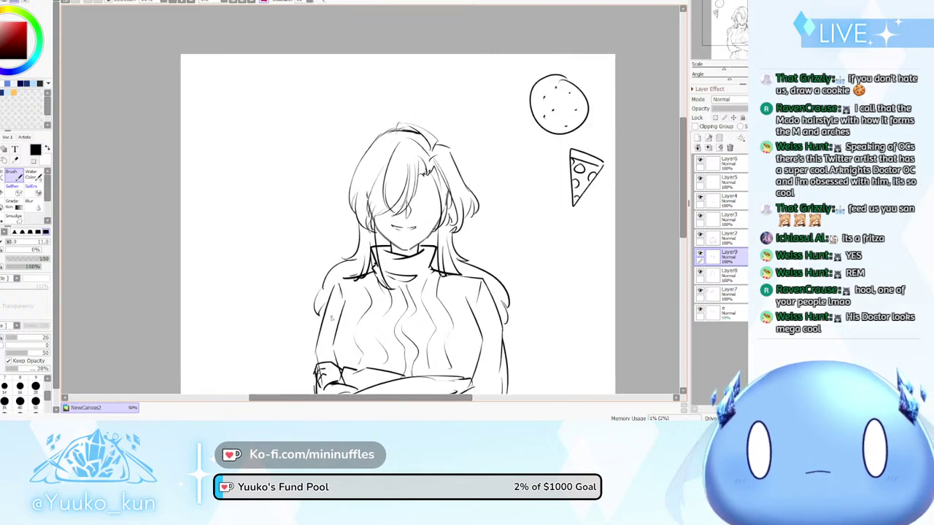
{"action": "key", "text": "h"}
Set the bottom layer's opacity to 100% and erase the sweater layer's collar lines that cross the hanging hair strands
{"action": "left_click", "coordinate": [710, 316]}
{"action": "key", "text": "e"}
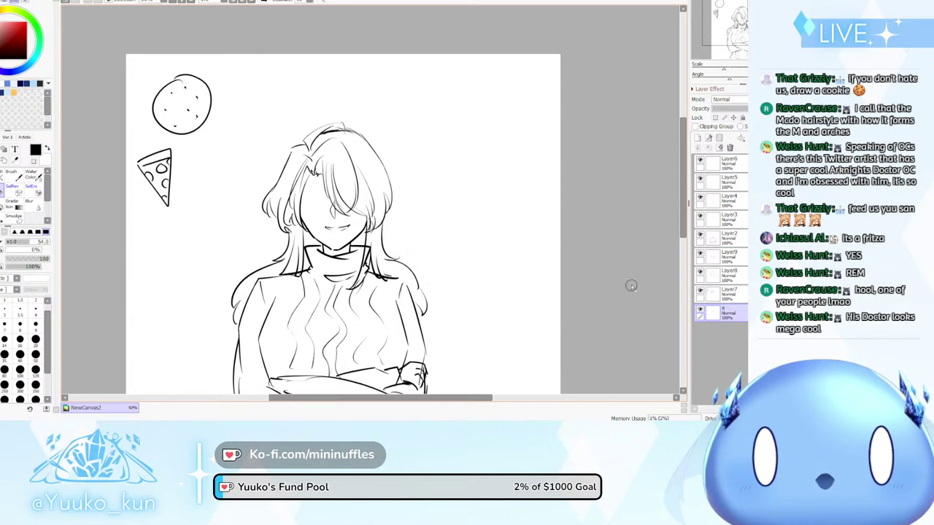
{"action": "left_click", "coordinate": [741, 238]}
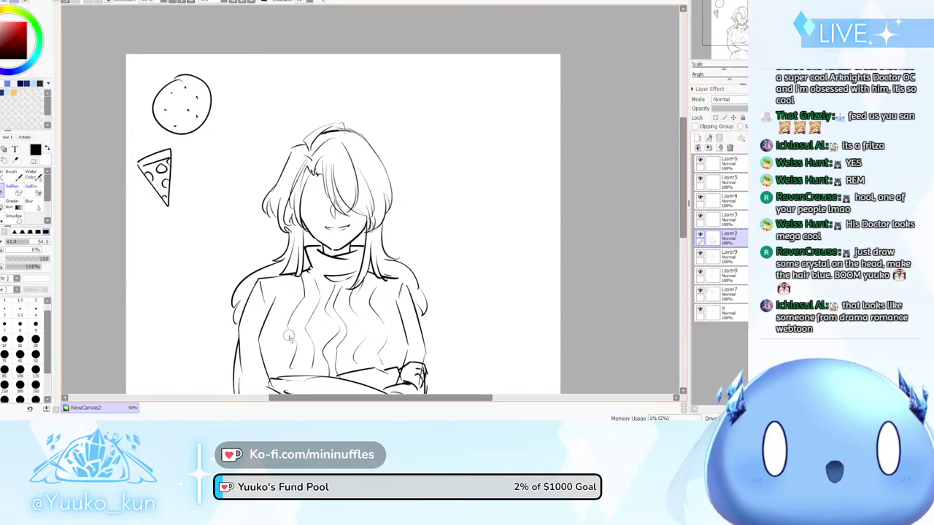
{"action": "key", "text": "h"}
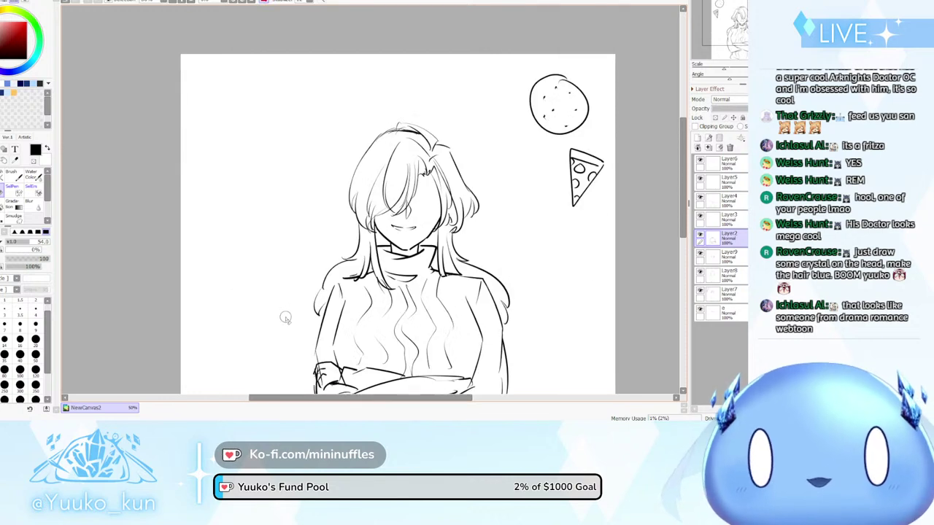
{"action": "key", "text": "h"}
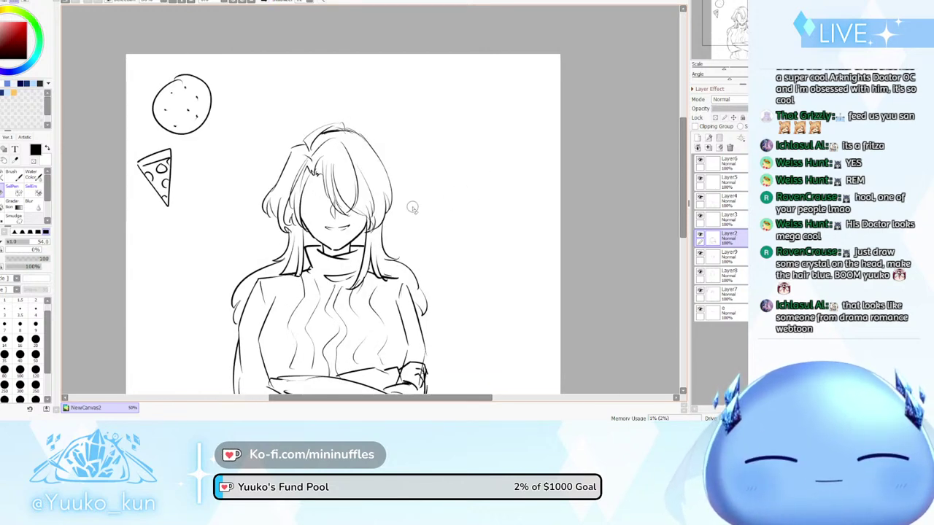
Add a new layer above the sweater layer and draw short strand lines near the top of the left hair section
{"action": "key", "text": "ctrl+shift+n"}
{"action": "key", "text": "b"}
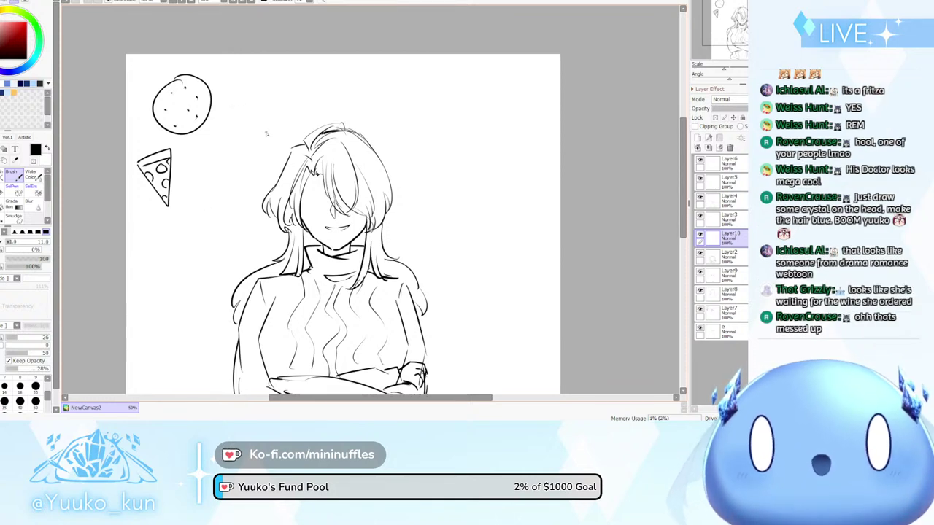
{"action": "left_click_drag", "start_coordinate": [291, 150], "coordinate": [285, 167]}
{"action": "key", "text": "ctrl+z"}
{"action": "key", "text": "ctrl+z"}
{"action": "key", "text": "ctrl+z"}
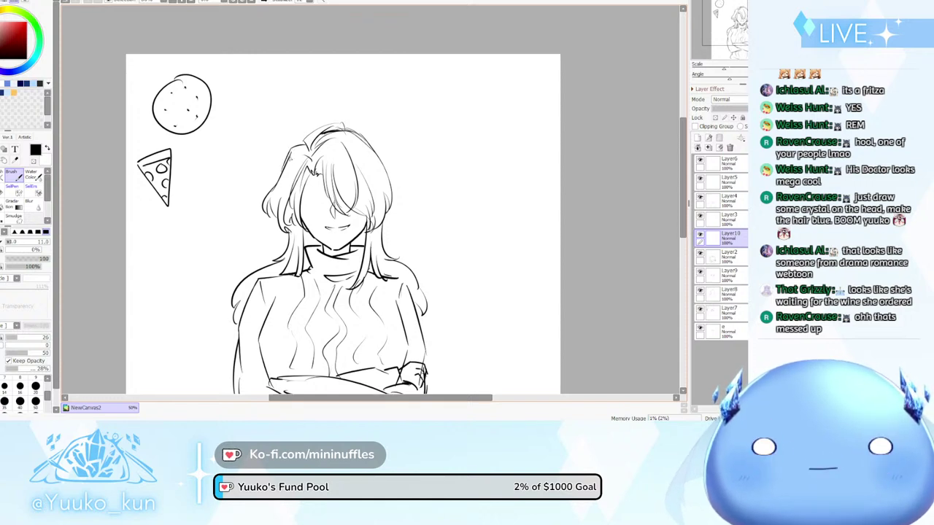
{"action": "key", "text": "ctrl+z"}
{"action": "key", "text": "ctrl+z"}
{"action": "left_click_drag", "start_coordinate": [293, 148], "coordinate": [283, 172]}
{"action": "key", "text": "ctrl+z"}
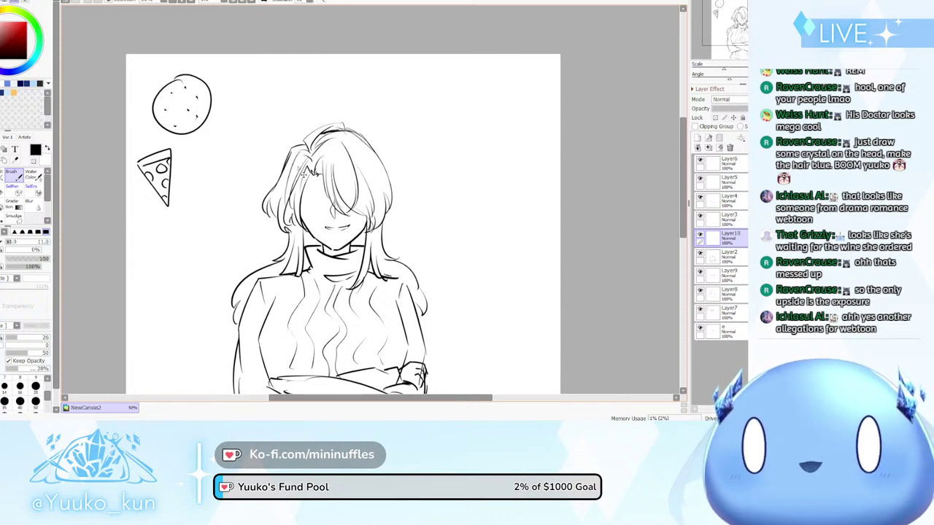
Draw long inner strand lines through the left hair section and the right fringe, and check the sketch mirrored
{"action": "left_click_drag", "start_coordinate": [301, 152], "coordinate": [282, 202]}
{"action": "key", "text": "ctrl+z"}
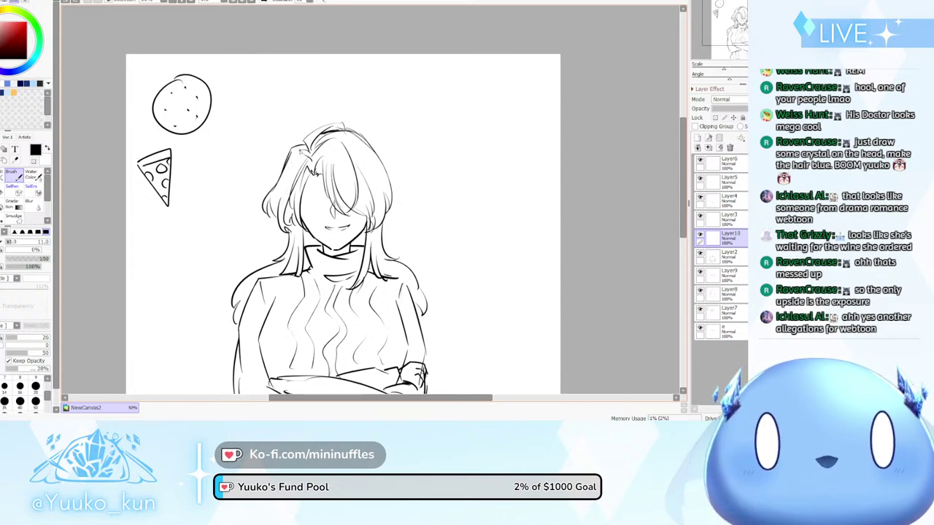
{"action": "mouse_move", "coordinate": [302, 152]}
{"action": "left_mouse_down"}
{"action": "mouse_move", "coordinate": [281, 199]}
{"action": "mouse_move", "coordinate": [290, 168]}
{"action": "mouse_move", "coordinate": [285, 216]}
{"action": "left_mouse_up"}
{"action": "key", "text": "ctrl+z"}
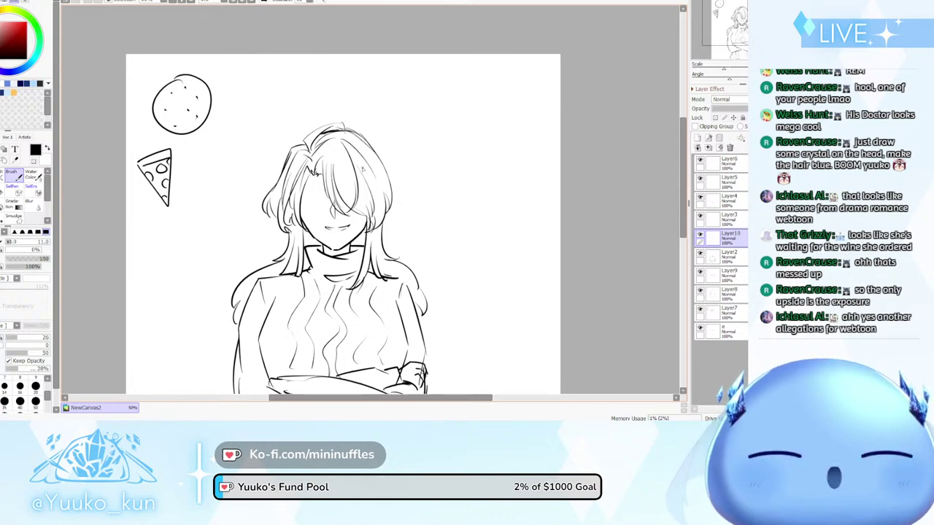
{"action": "key", "text": "h"}
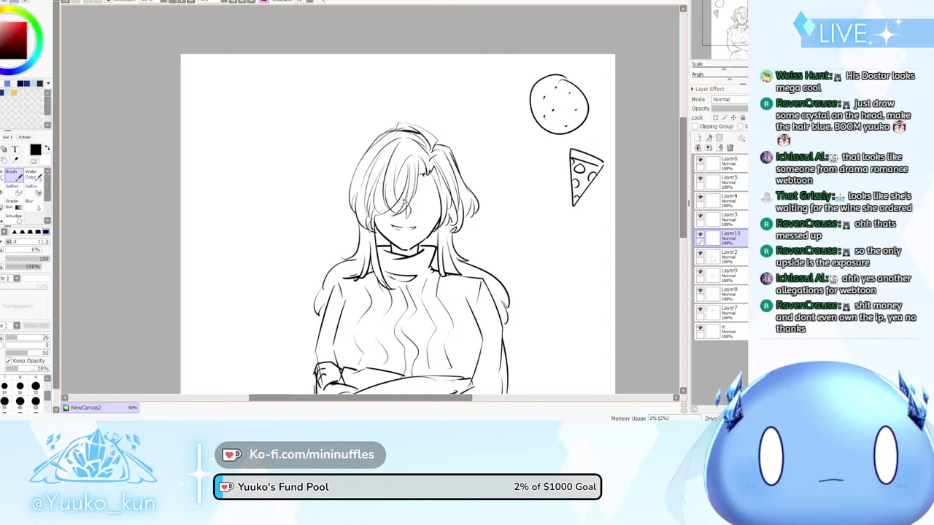
{"action": "key", "text": "h"}
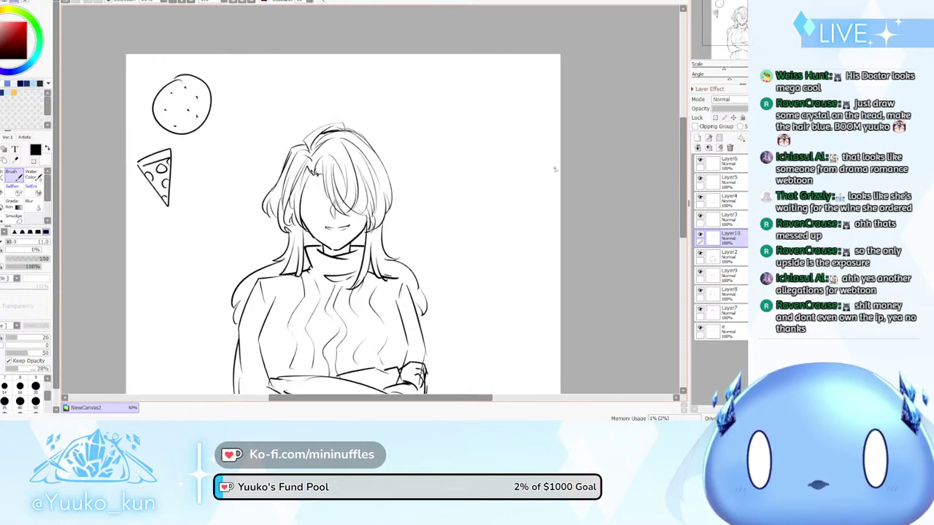
Find the fringe layer and refine its strands around the parting by erasing stray lines and redrawing them
{"action": "left_click", "coordinate": [700, 253]}
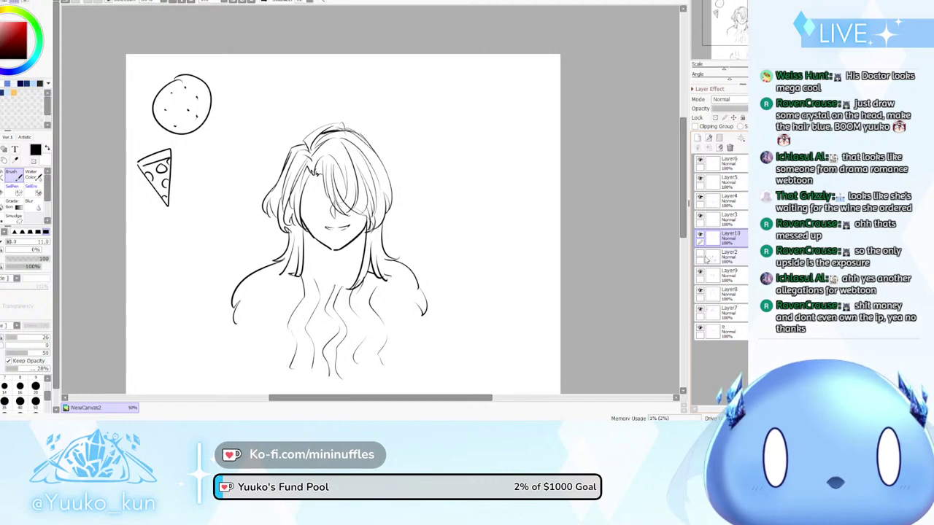
{"action": "left_click", "coordinate": [701, 254]}
{"action": "left_click", "coordinate": [700, 291]}
{"action": "left_click", "coordinate": [700, 290]}
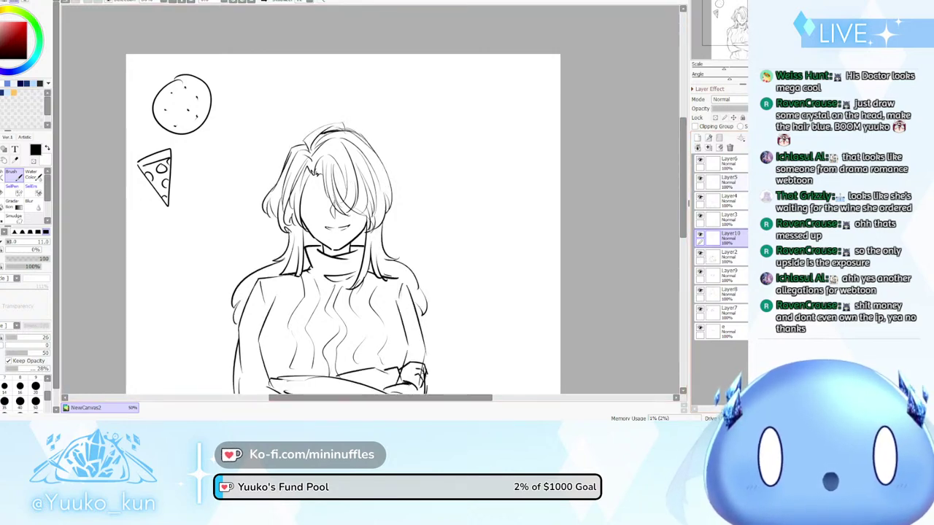
{"action": "left_click", "coordinate": [728, 312]}
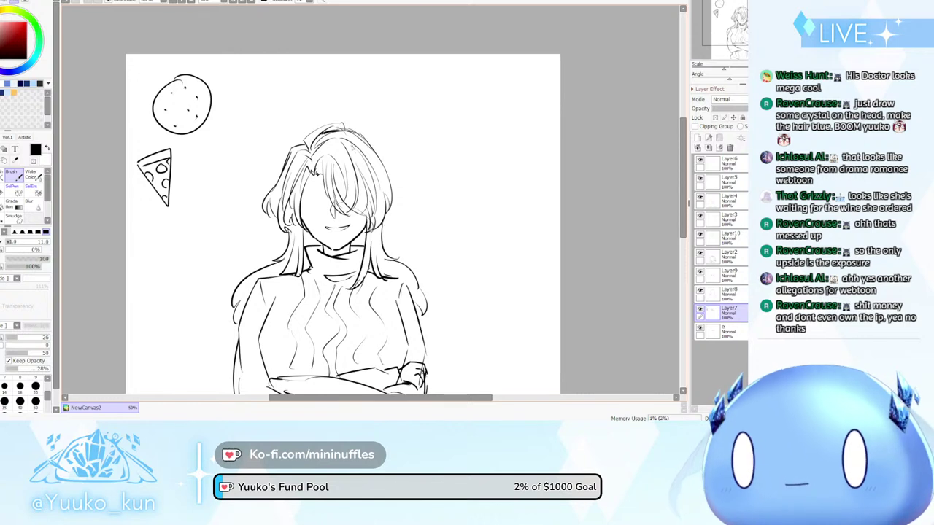
{"action": "key", "text": "e"}
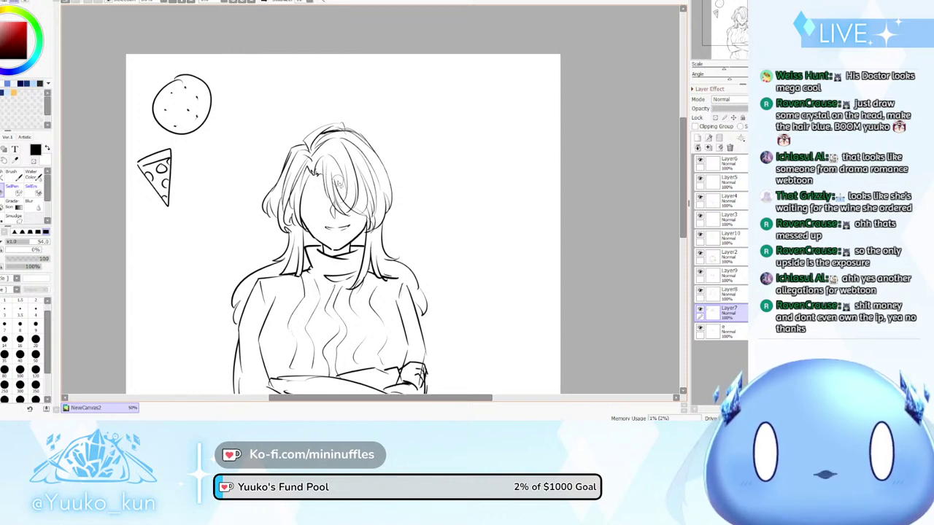
{"action": "key", "text": "b"}
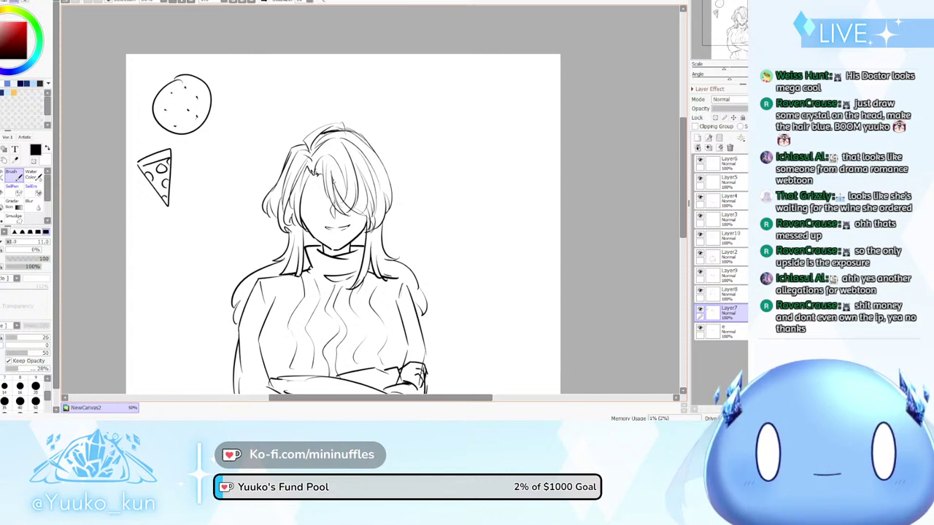
{"action": "key", "text": "e"}
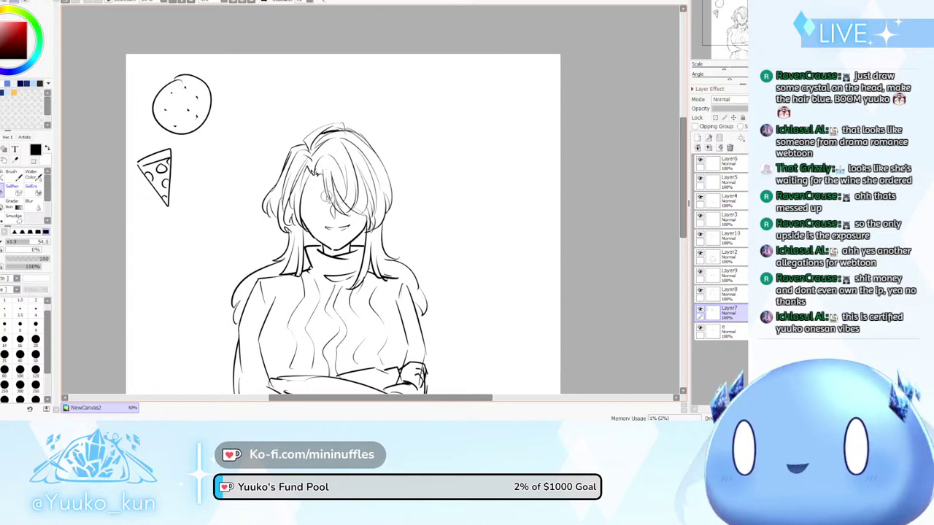
{"action": "key", "text": "b"}
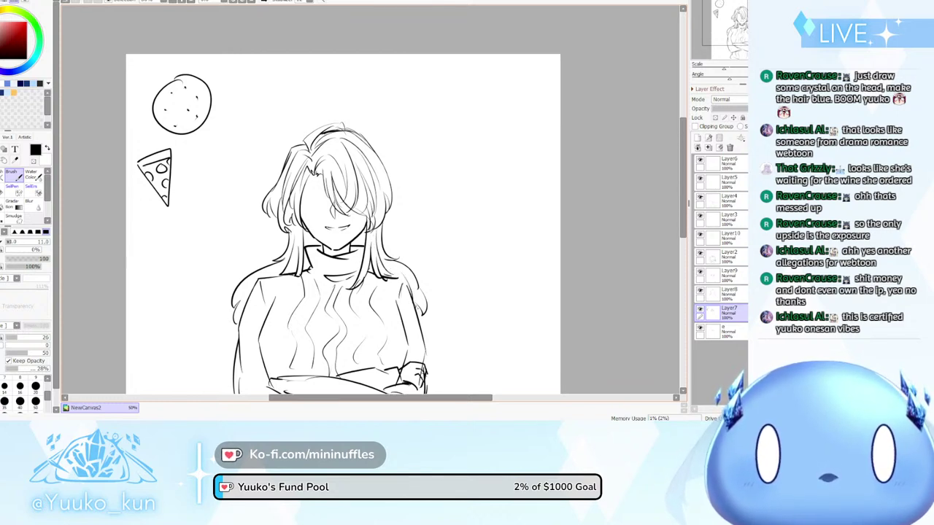
Add a new layer directly above the fringe layer
{"action": "key", "text": "ctrl+shift+n"}
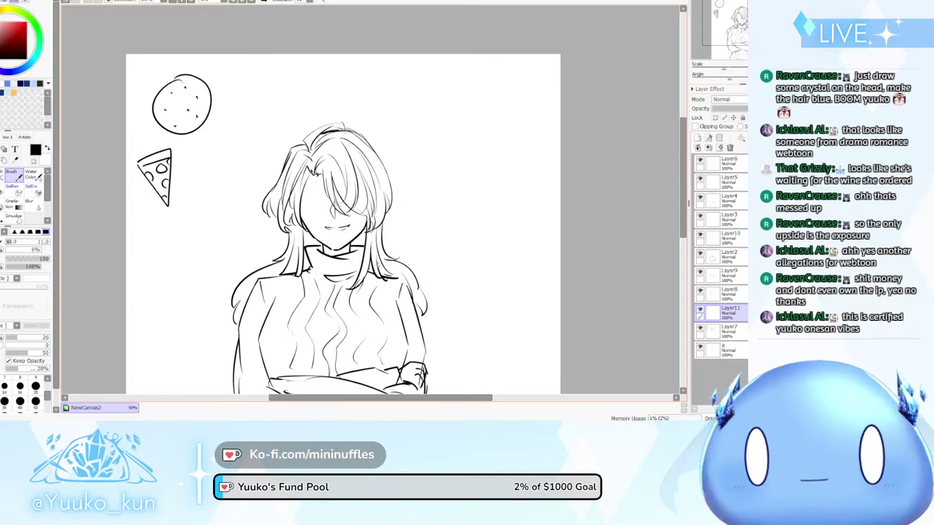
Move Layer11 to the top of the layer stack and draw a diamond-shaped crystal on the right side of the hair
{"action": "left_click_drag", "start_coordinate": [742, 314], "coordinate": [744, 164]}
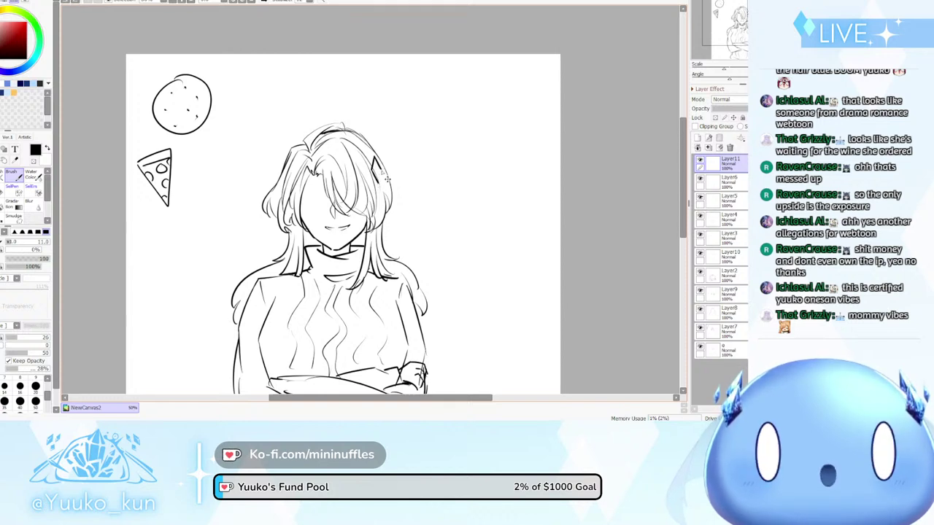
{"action": "left_click_drag", "start_coordinate": [379, 165], "coordinate": [377, 181]}
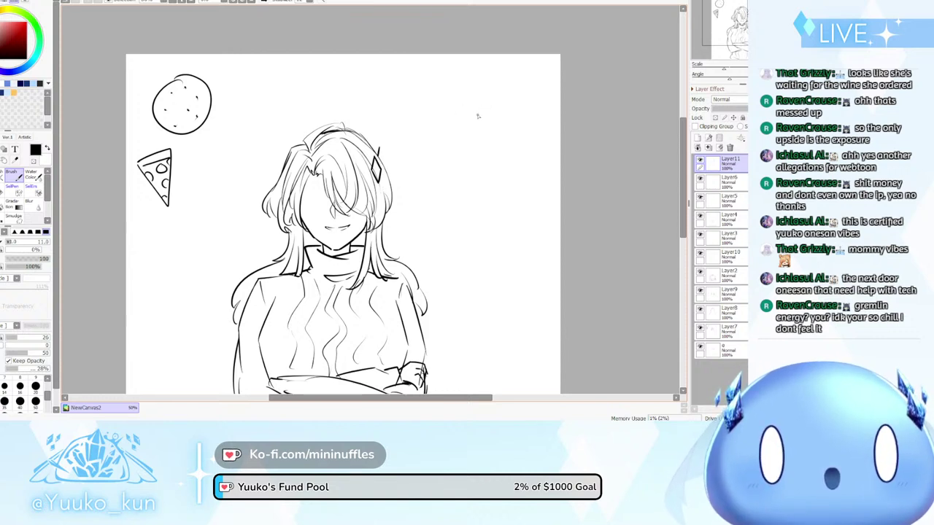
{"action": "key", "text": "ctrl+shift+n"}
{"action": "mouse_move", "coordinate": [471, 104]}
{"action": "left_mouse_down"}
{"action": "mouse_move", "coordinate": [458, 146]}
{"action": "mouse_move", "coordinate": [519, 126]}
{"action": "mouse_move", "coordinate": [507, 152]}
{"action": "mouse_move", "coordinate": [472, 114]}
{"action": "mouse_move", "coordinate": [511, 125]}
{"action": "mouse_move", "coordinate": [487, 147]}
{"action": "left_mouse_up"}
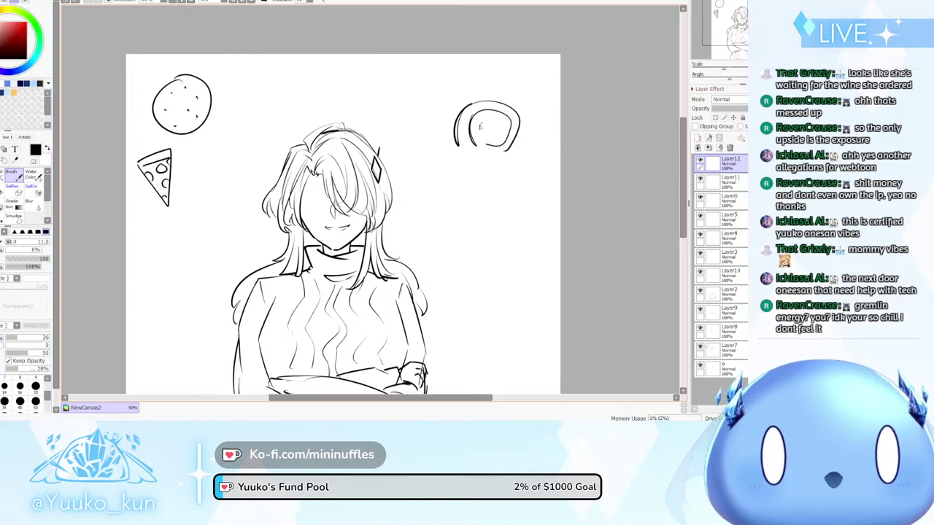
{"action": "mouse_move", "coordinate": [490, 120]}
{"action": "left_mouse_down"}
{"action": "mouse_move", "coordinate": [501, 153]}
{"action": "mouse_move", "coordinate": [427, 183]}
{"action": "mouse_move", "coordinate": [460, 183]}
{"action": "left_mouse_up"}
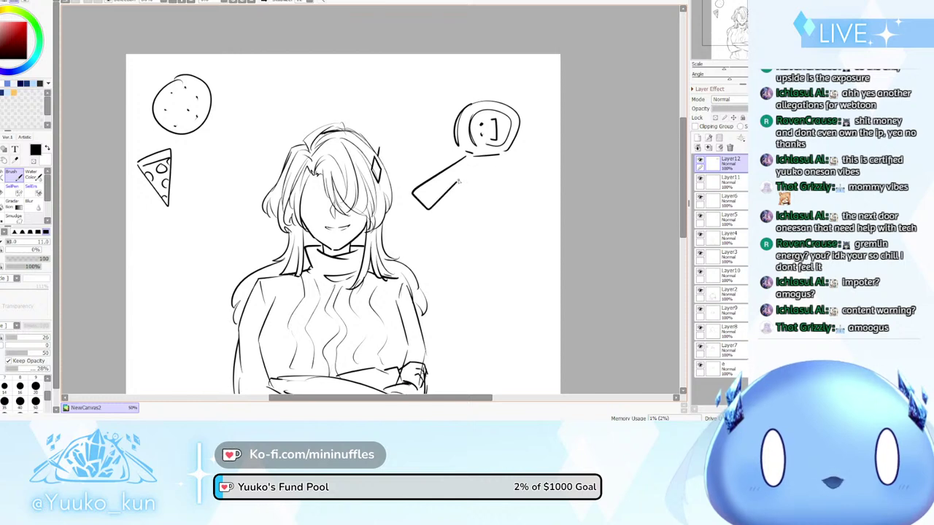
{"action": "mouse_move", "coordinate": [512, 159]}
{"action": "left_mouse_down"}
{"action": "mouse_move", "coordinate": [553, 186]}
{"action": "mouse_move", "coordinate": [517, 184]}
{"action": "left_mouse_up"}
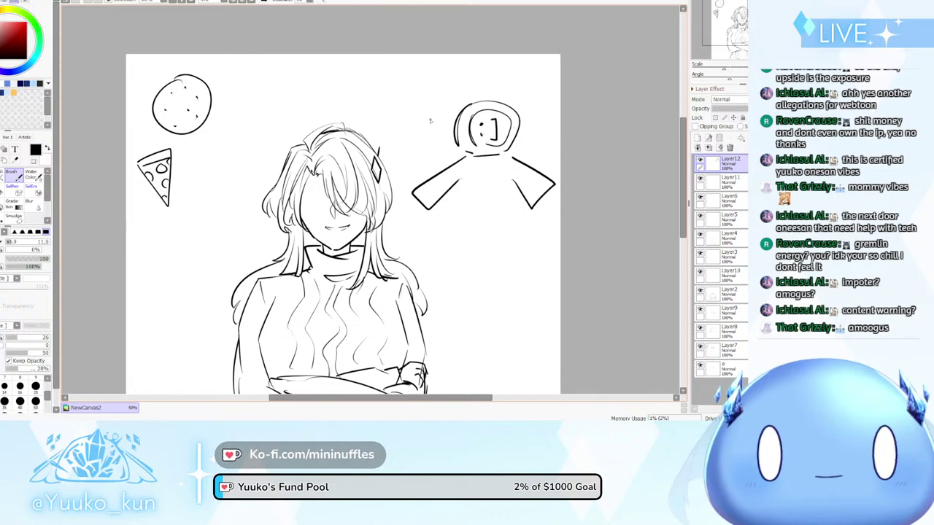
{"action": "left_click_drag", "start_coordinate": [431, 100], "coordinate": [429, 198]}
{"action": "key", "text": "ctrl+z"}
{"action": "key", "text": "ctrl+z"}
{"action": "key", "text": "ctrl+z"}
{"action": "key", "text": "ctrl+z"}
{"action": "key", "text": "ctrl+z"}
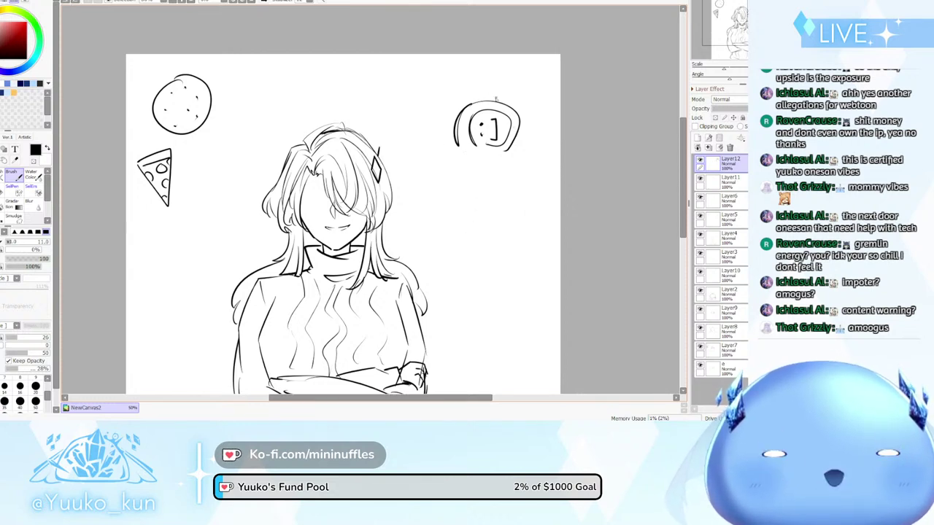
{"action": "key", "text": "ctrl+z"}
{"action": "key", "text": "ctrl+z"}
{"action": "key", "text": "ctrl+z"}
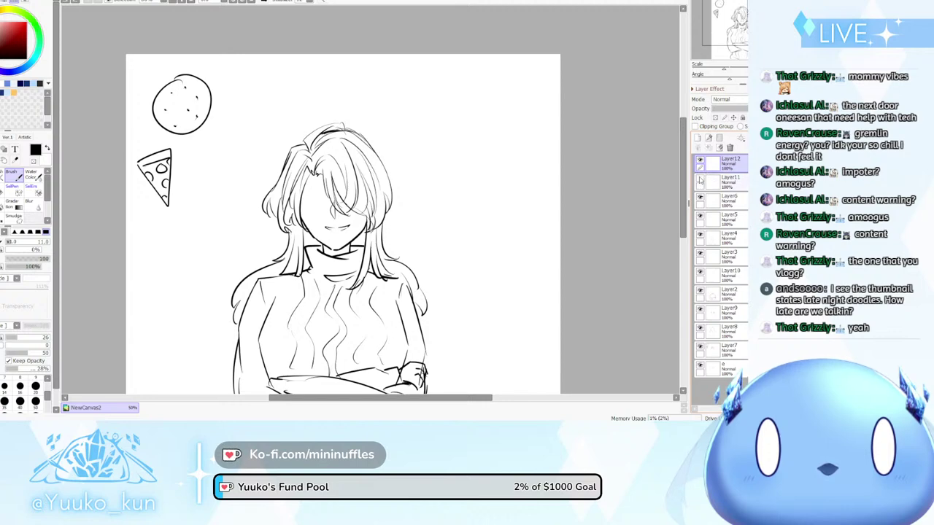
On Layer11, draw a second diamond crystal partly behind the first one on the right side of the hair
{"action": "left_click", "coordinate": [710, 183]}
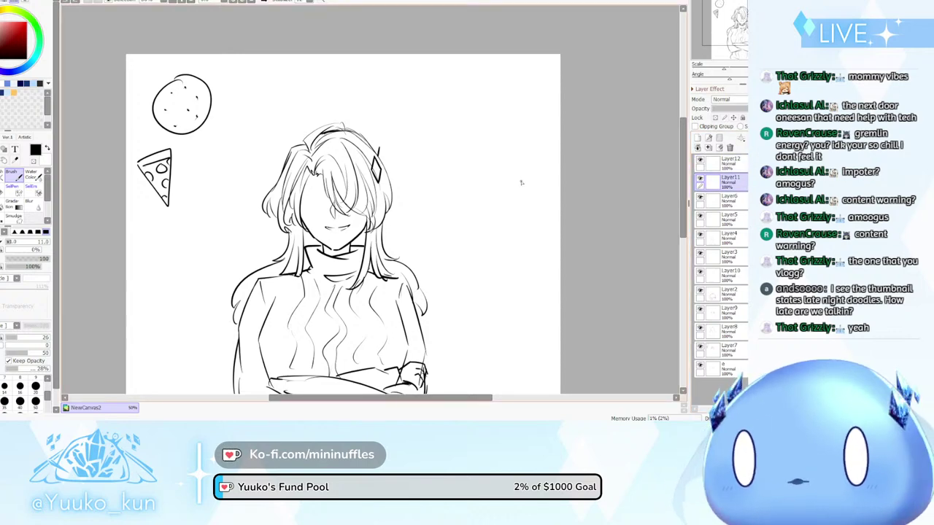
{"action": "scroll", "coordinate": [358, 177], "scroll_direction": "up", "scroll_amount": 2}
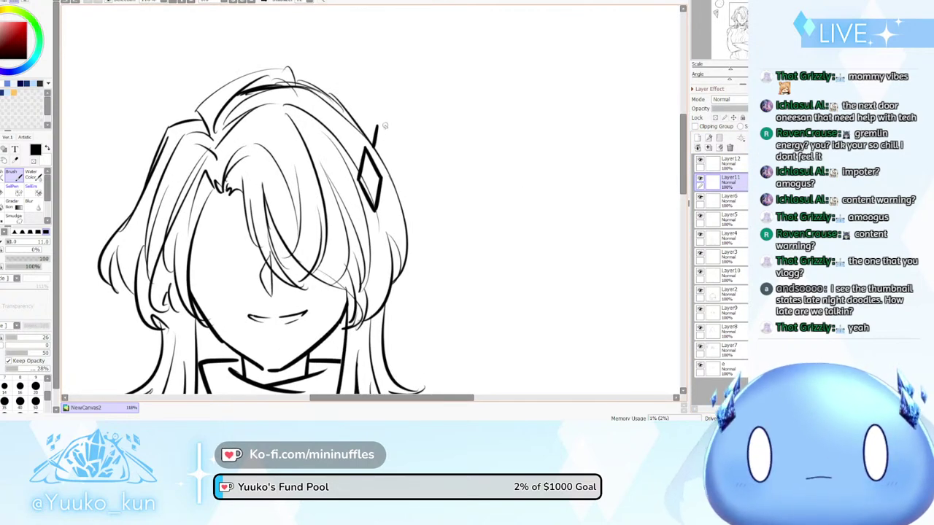
{"action": "key", "text": "ctrl+z"}
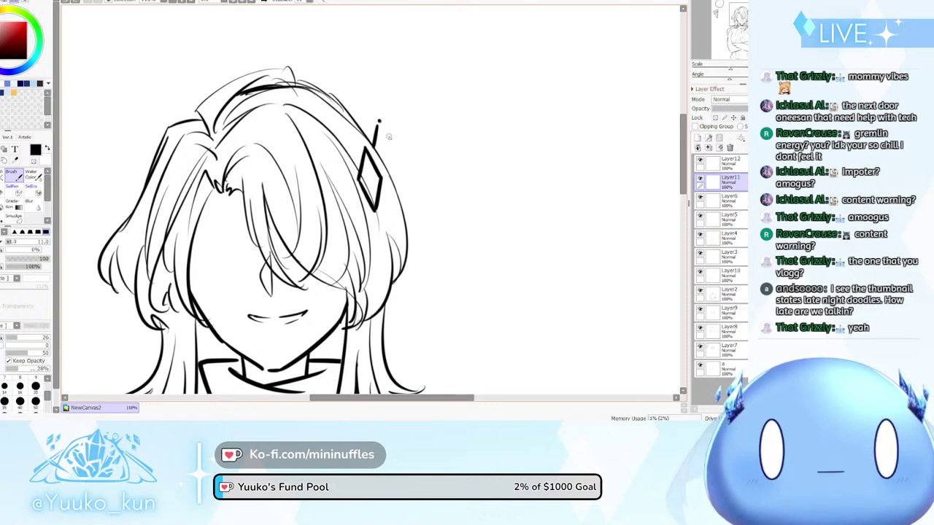
{"action": "left_click_drag", "start_coordinate": [380, 122], "coordinate": [400, 152]}
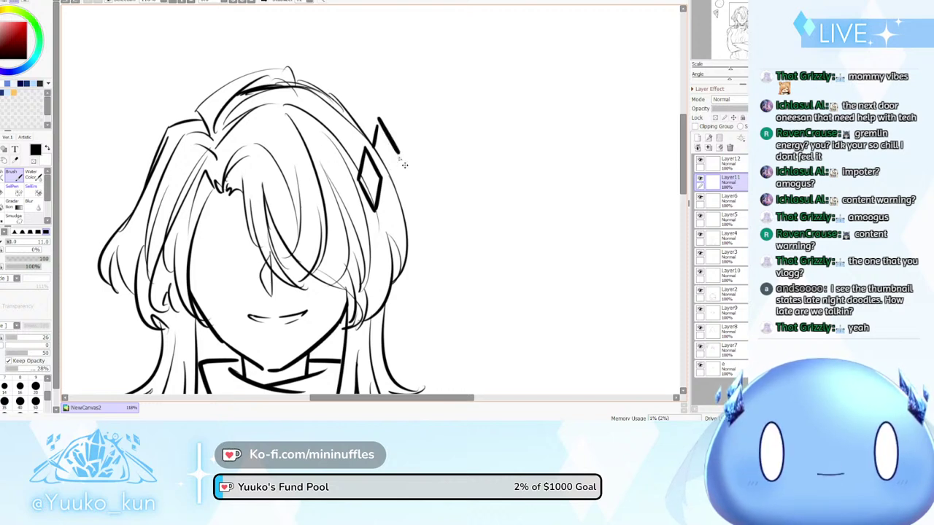
{"action": "left_click_drag", "start_coordinate": [380, 124], "coordinate": [401, 157]}
{"action": "key", "text": "ctrl+z"}
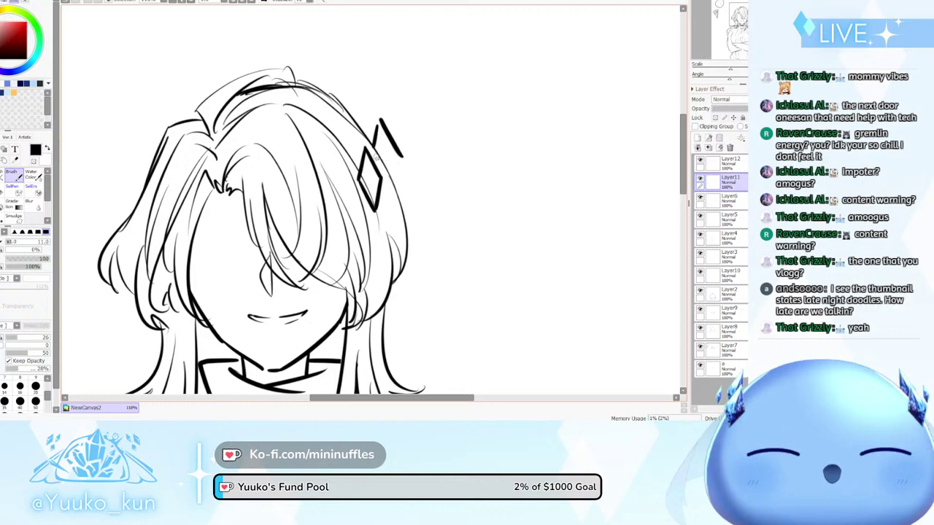
{"action": "key", "text": "ctrl+z"}
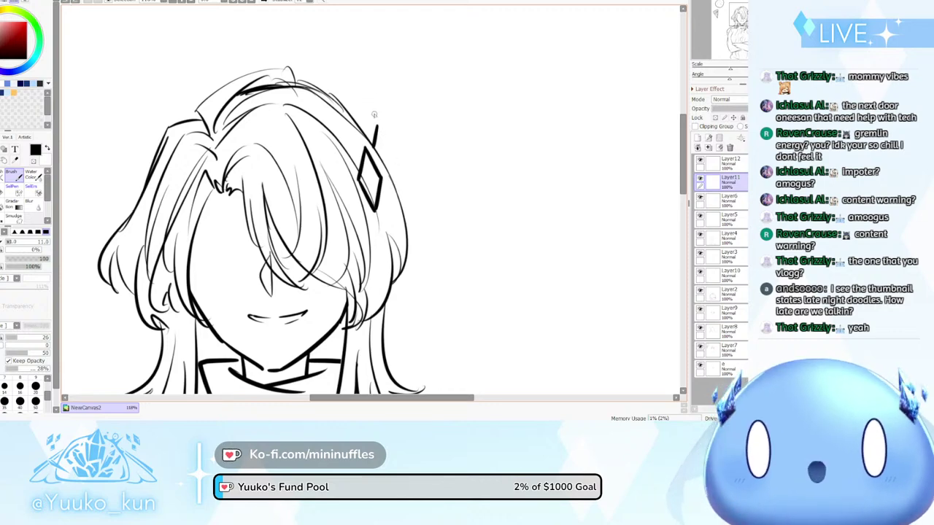
{"action": "left_click_drag", "start_coordinate": [380, 121], "coordinate": [397, 152]}
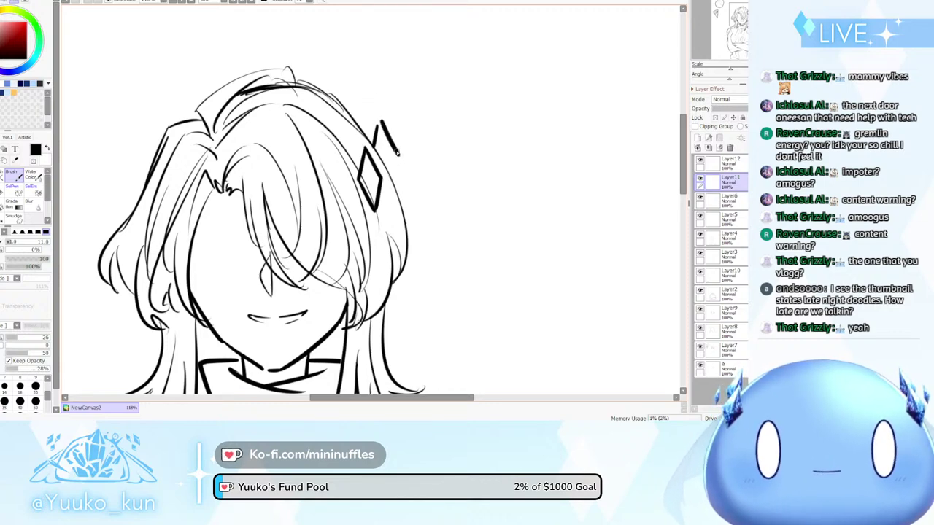
{"action": "key", "text": "ctrl+z"}
{"action": "scroll", "coordinate": [400, 195], "scroll_direction": "down", "scroll_amount": 6}
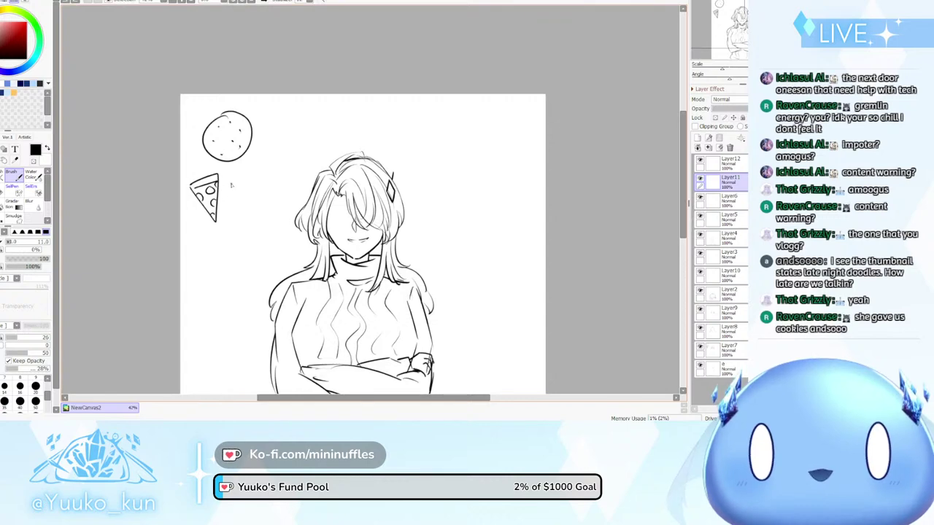
{"action": "scroll", "coordinate": [409, 179], "scroll_direction": "up", "scroll_amount": 1}
{"action": "scroll", "coordinate": [407, 178], "scroll_direction": "up", "scroll_amount": 4}
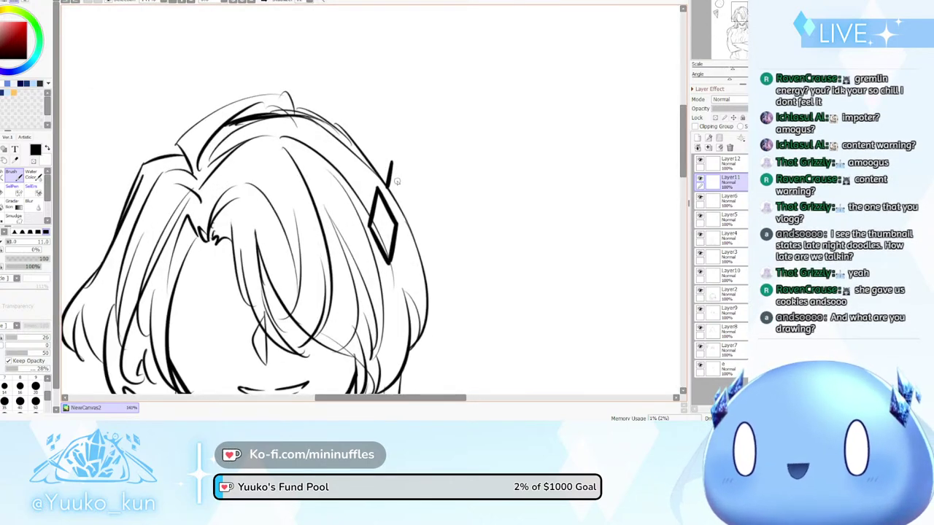
{"action": "mouse_move", "coordinate": [394, 161]}
{"action": "left_mouse_down"}
{"action": "mouse_move", "coordinate": [415, 192]}
{"action": "mouse_move", "coordinate": [408, 223]}
{"action": "left_mouse_up"}
{"action": "key", "text": "ctrl+z"}
{"action": "key", "text": "ctrl+z"}
{"action": "key", "text": "ctrl+z"}
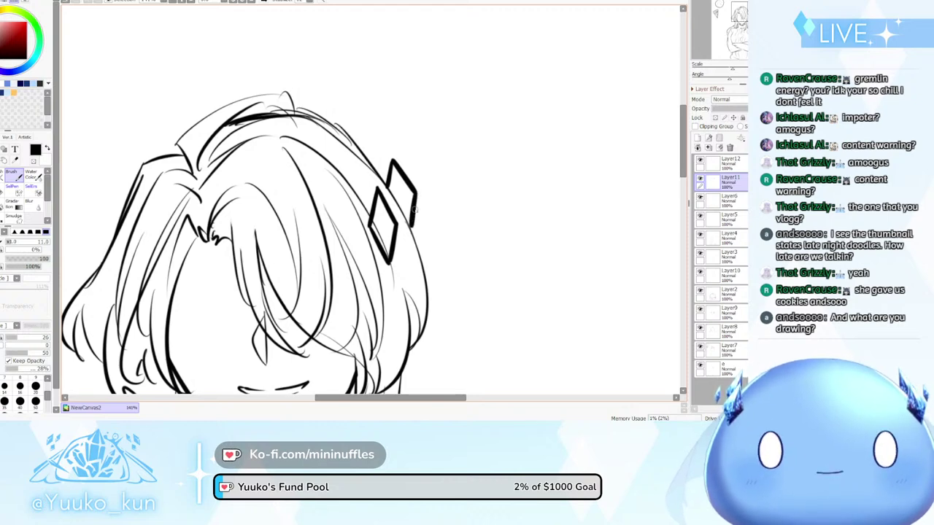
{"action": "key", "text": "ctrl+z"}
{"action": "left_click_drag", "start_coordinate": [415, 191], "coordinate": [410, 227]}
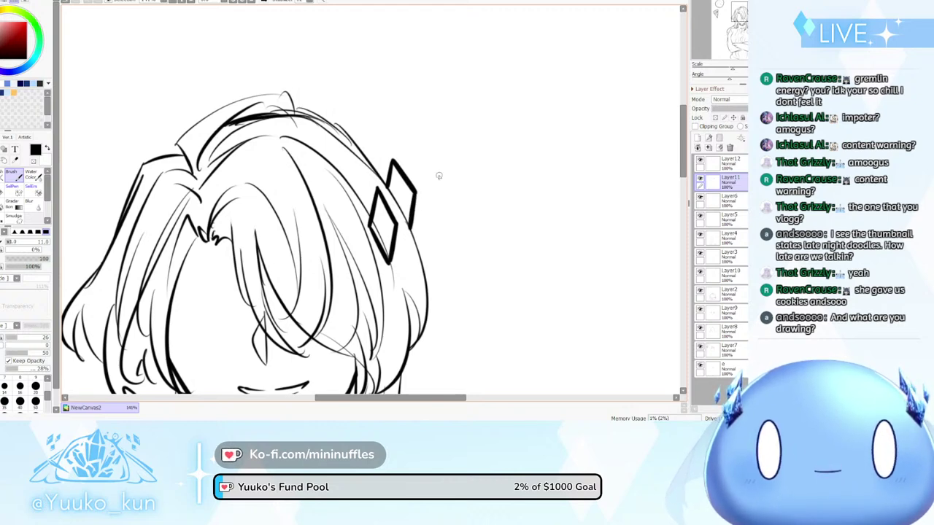
Examine how the two hair crystals look on the whole figure and around the head
{"action": "scroll", "coordinate": [446, 171], "scroll_direction": "down", "scroll_amount": 12}
{"action": "scroll", "coordinate": [436, 195], "scroll_direction": "up", "scroll_amount": 5}
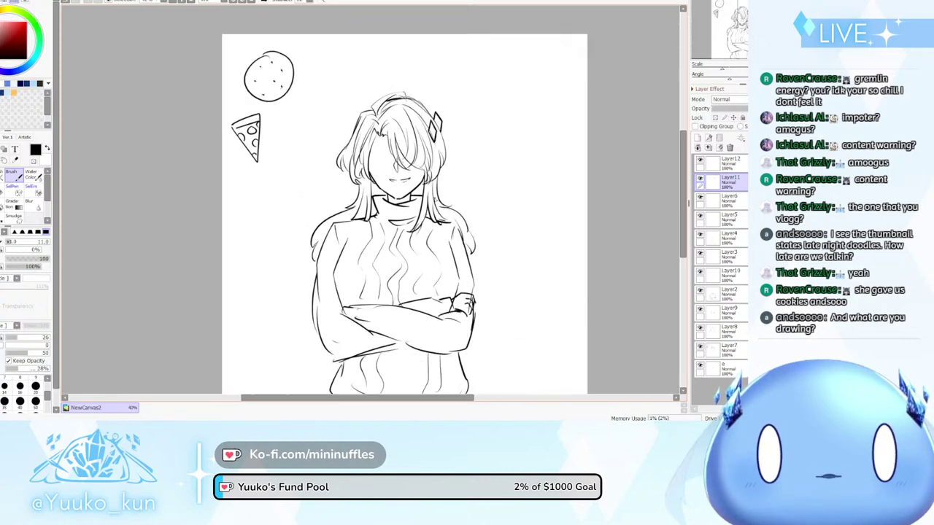
{"action": "scroll", "coordinate": [425, 182], "scroll_direction": "down", "scroll_amount": 2}
{"action": "scroll", "coordinate": [472, 219], "scroll_direction": "up", "scroll_amount": 1}
{"action": "scroll", "coordinate": [472, 219], "scroll_direction": "down", "scroll_amount": 2}
{"action": "scroll", "coordinate": [473, 219], "scroll_direction": "up", "scroll_amount": 2}
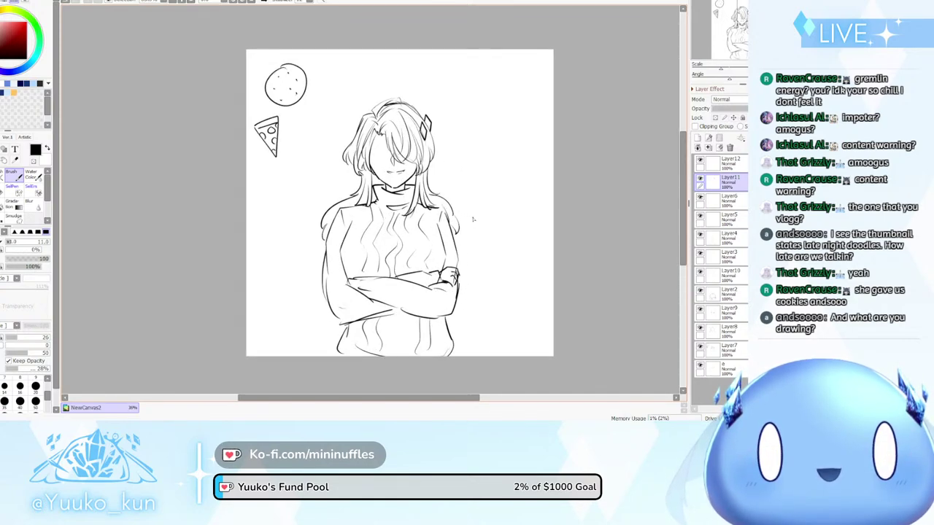
{"action": "scroll", "coordinate": [394, 175], "scroll_direction": "up", "scroll_amount": 2}
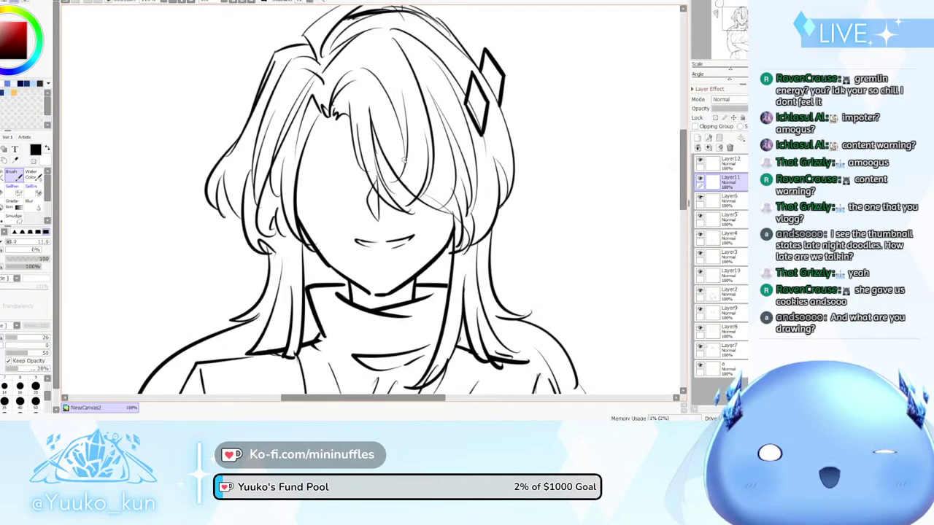
{"action": "scroll", "coordinate": [393, 175], "scroll_direction": "down", "scroll_amount": 1}
{"action": "scroll", "coordinate": [394, 175], "scroll_direction": "up", "scroll_amount": 1}
{"action": "scroll", "coordinate": [474, 147], "scroll_direction": "up", "scroll_amount": 1}
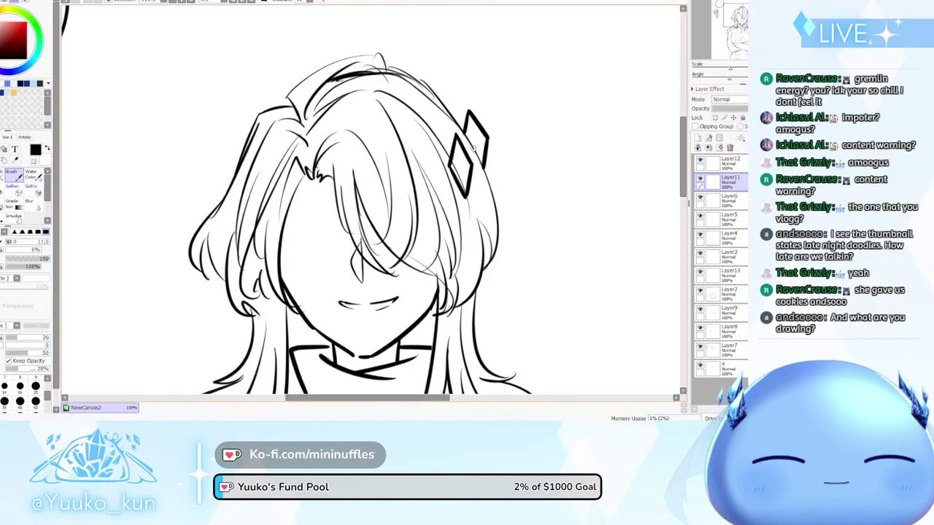
Duplicate Layer11, mirror the copied crystals onto the left side of the hair, and close the rear crystal's outline
{"action": "key", "text": "ctrl+shift+n"}
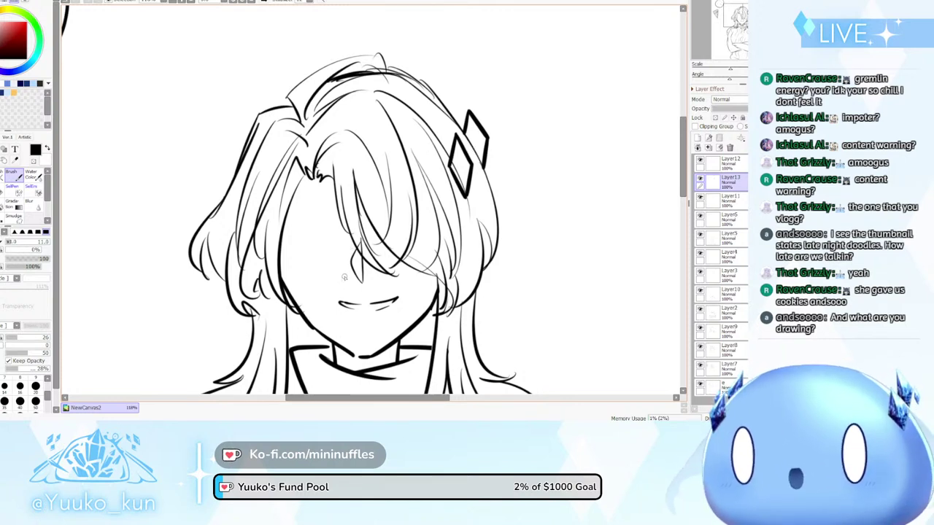
{"action": "key", "text": "ctrl+z"}
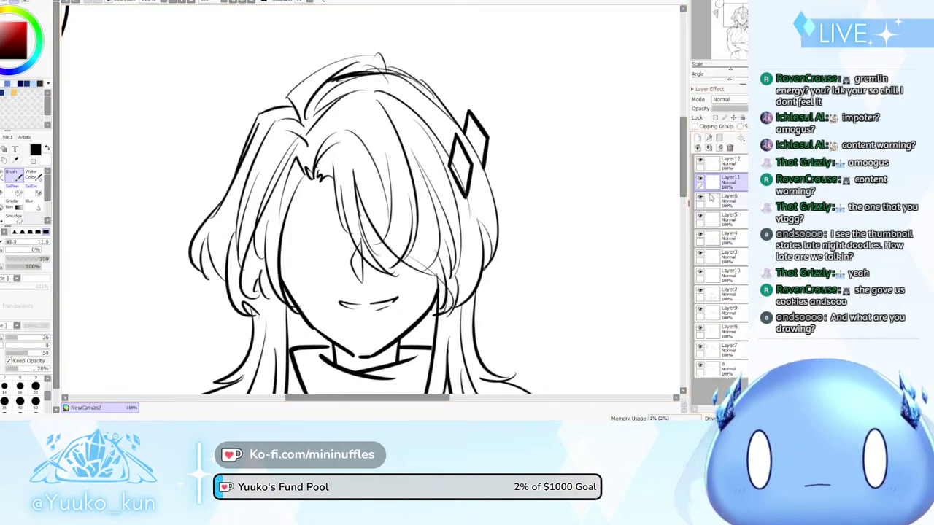
{"action": "key", "text": "ctrl+j"}
{"action": "mouse_move", "coordinate": [677, 118]}
{"action": "left_mouse_down"}
{"action": "mouse_move", "coordinate": [671, 168]}
{"action": "mouse_move", "coordinate": [398, 163]}
{"action": "mouse_move", "coordinate": [392, 176]}
{"action": "mouse_move", "coordinate": [454, 168]}
{"action": "mouse_move", "coordinate": [557, 190]}
{"action": "mouse_move", "coordinate": [383, 183]}
{"action": "left_mouse_up"}
{"action": "key", "text": "ctrl"}
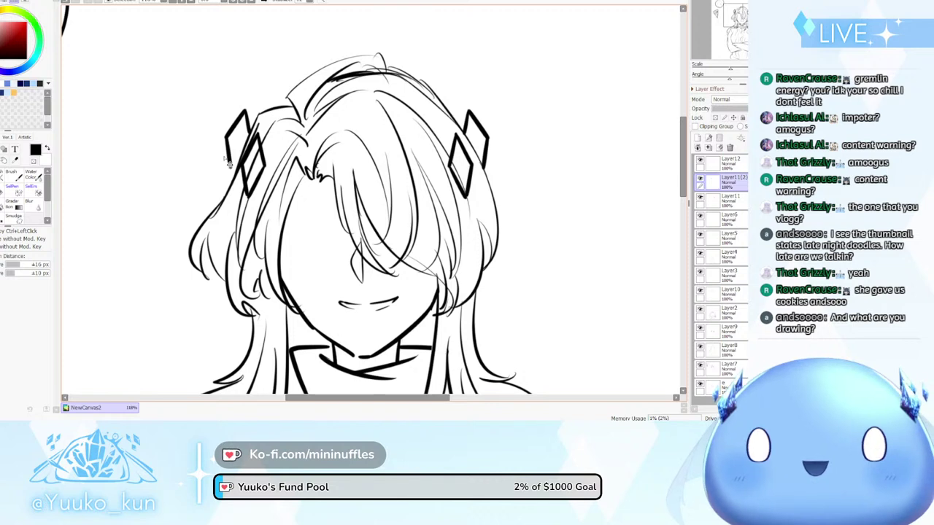
{"action": "key", "text": "b"}
{"action": "left_click_drag", "start_coordinate": [229, 164], "coordinate": [235, 166]}
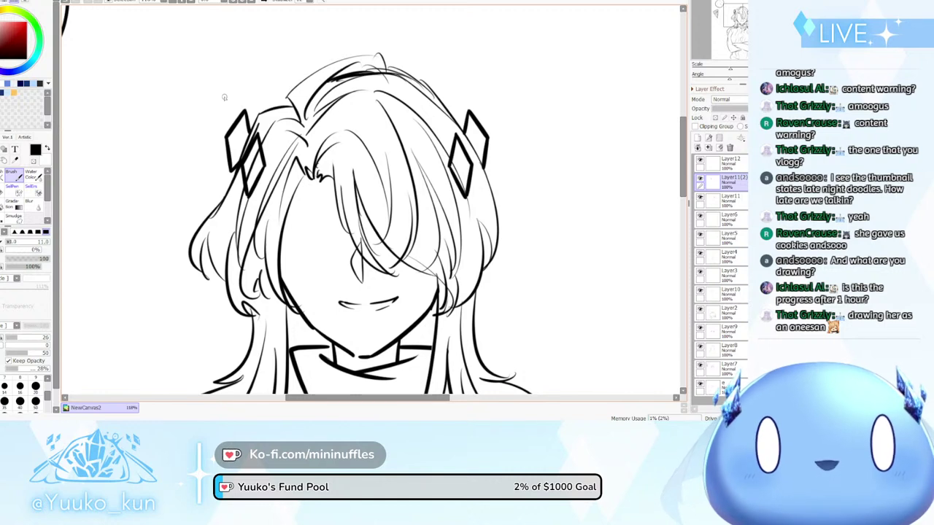
Draw a small floating diamond above the crystals on each side of the head
{"action": "left_click_drag", "start_coordinate": [227, 96], "coordinate": [235, 92]}
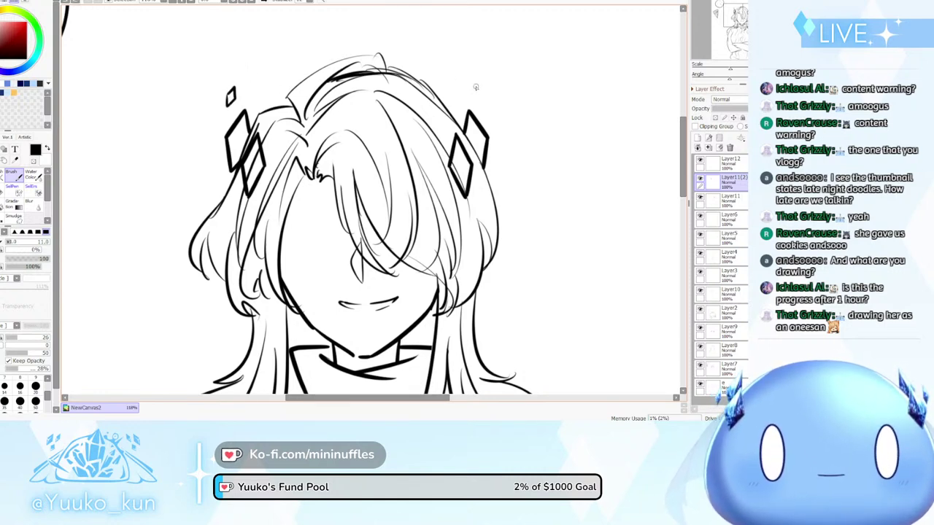
{"action": "mouse_move", "coordinate": [475, 88]}
{"action": "left_mouse_down"}
{"action": "mouse_move", "coordinate": [479, 107]}
{"action": "mouse_move", "coordinate": [476, 86]}
{"action": "mouse_move", "coordinate": [483, 95]}
{"action": "left_mouse_up"}
{"action": "key", "text": "ctrl+z"}
{"action": "key", "text": "ctrl+z"}
{"action": "key", "text": "ctrl+z"}
{"action": "key", "text": "ctrl+z"}
{"action": "key", "text": "ctrl+z"}
{"action": "key", "text": "ctrl+z"}
{"action": "key", "text": "ctrl+z"}
{"action": "key", "text": "ctrl+z"}
{"action": "key", "text": "ctrl+z"}
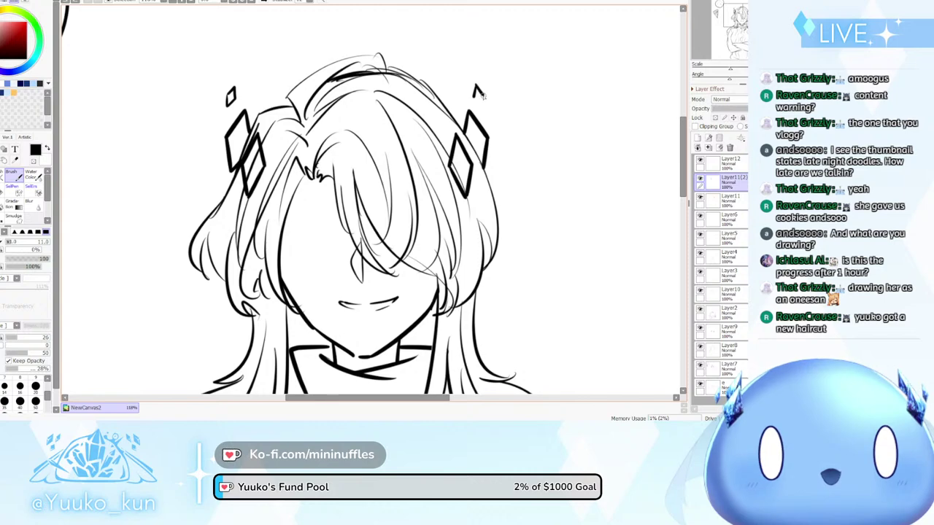
{"action": "key", "text": "ctrl+z"}
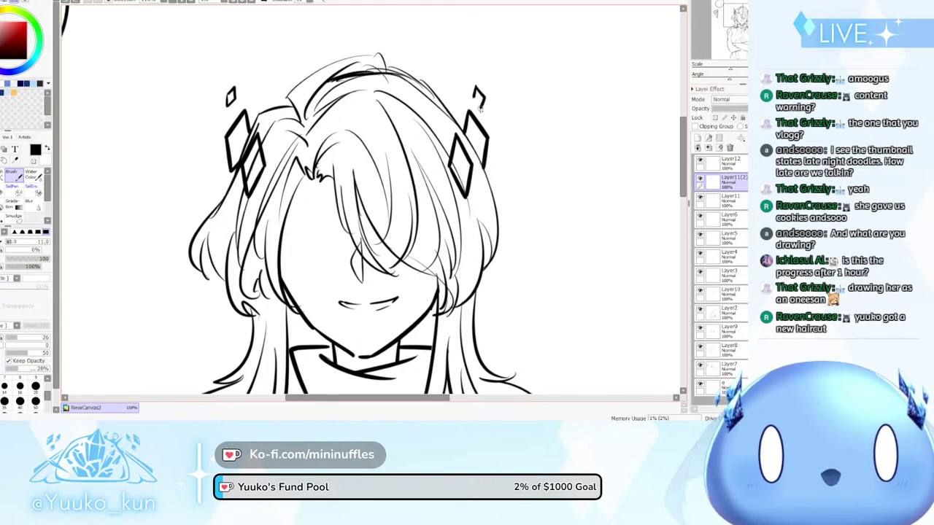
{"action": "left_click_drag", "start_coordinate": [474, 95], "coordinate": [479, 105]}
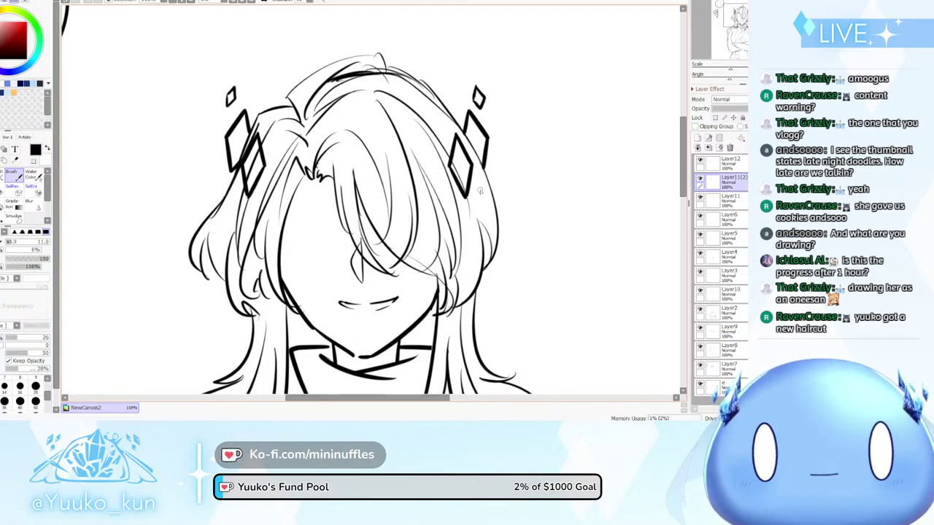
On Layer10, erase the hair lines that run through the front crystal on the left side
{"action": "scroll", "coordinate": [430, 190], "scroll_direction": "down", "scroll_amount": 8}
{"action": "scroll", "coordinate": [458, 273], "scroll_direction": "up", "scroll_amount": 9}
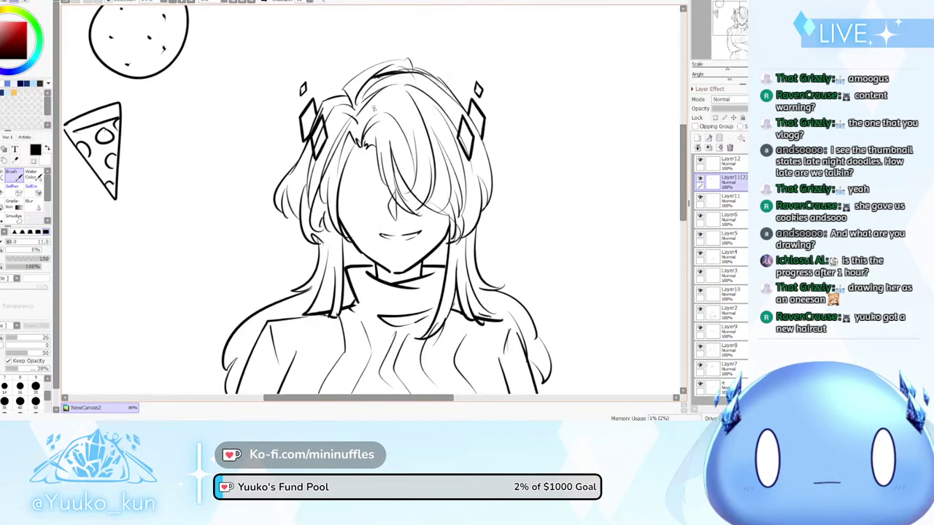
{"action": "scroll", "coordinate": [452, 237], "scroll_direction": "down", "scroll_amount": 2}
{"action": "key", "text": "plus"}
{"action": "key", "text": "plus"}
{"action": "key", "text": "plus"}
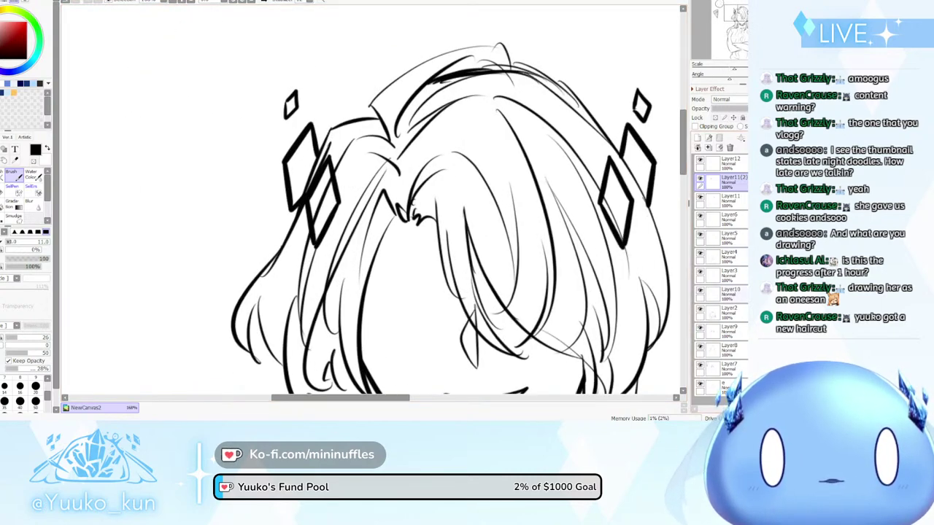
{"action": "left_click", "coordinate": [729, 294]}
{"action": "scroll", "coordinate": [386, 202], "scroll_direction": "down", "scroll_amount": 5}
{"action": "scroll", "coordinate": [444, 205], "scroll_direction": "up", "scroll_amount": 3}
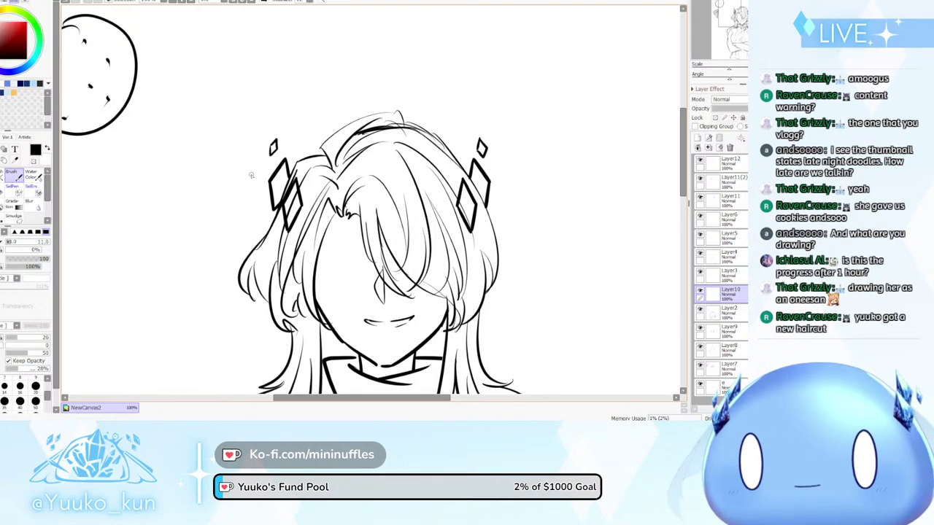
{"action": "key", "text": "e"}
{"action": "left_click_drag", "start_coordinate": [295, 194], "coordinate": [291, 213]}
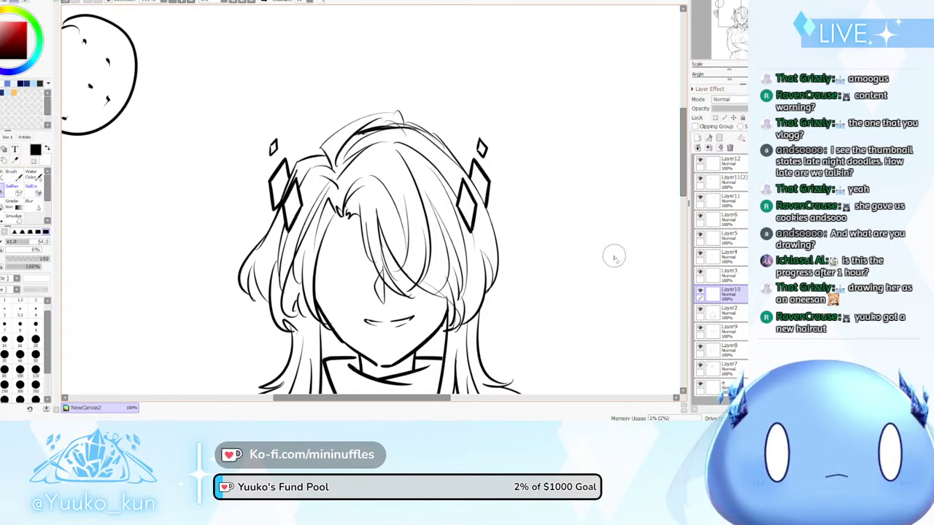
Merge Layer11(2) down into Layer11 and return to the Brush tool
{"action": "left_click", "coordinate": [735, 180]}
{"action": "key", "text": "ctrl+e"}
{"action": "key", "text": "b"}
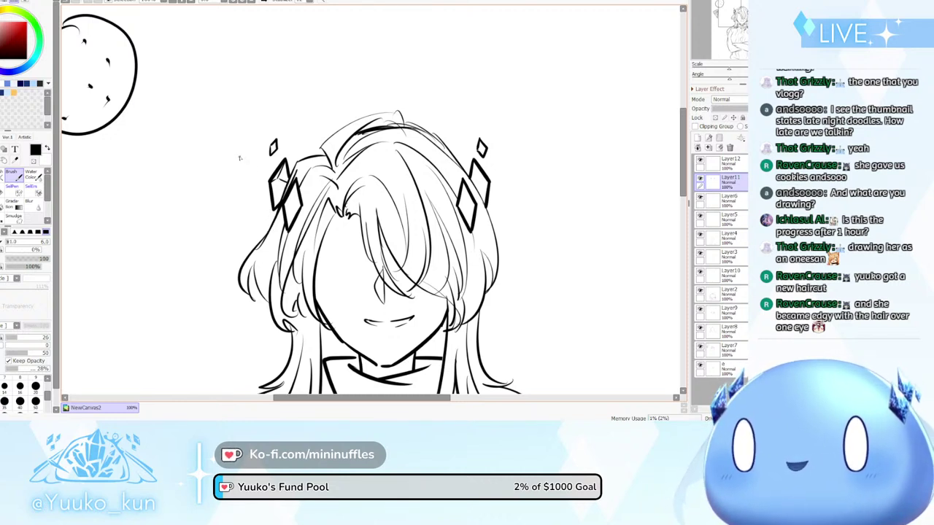
On Layer11, draw facet lines inside the crystals and small floating diamonds on both sides of the head
{"action": "left_click_drag", "start_coordinate": [279, 180], "coordinate": [276, 205]}
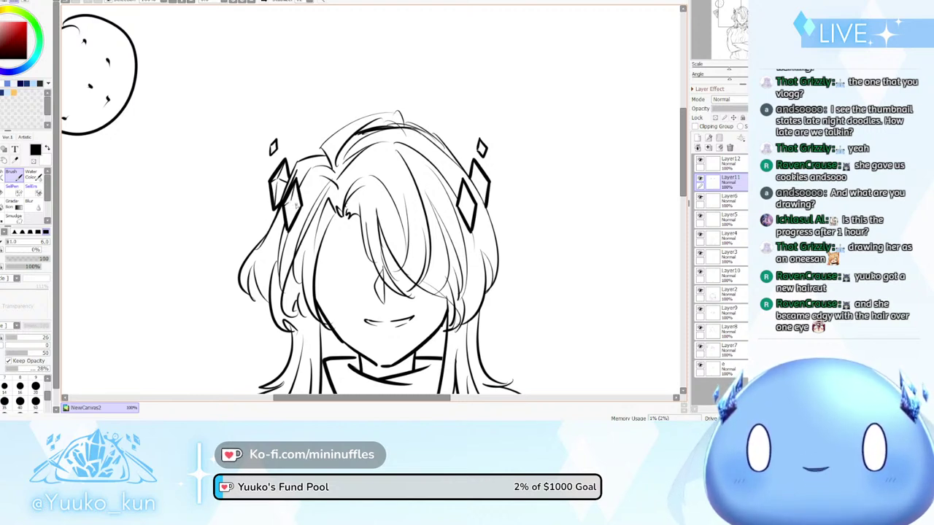
{"action": "left_click_drag", "start_coordinate": [292, 204], "coordinate": [289, 223]}
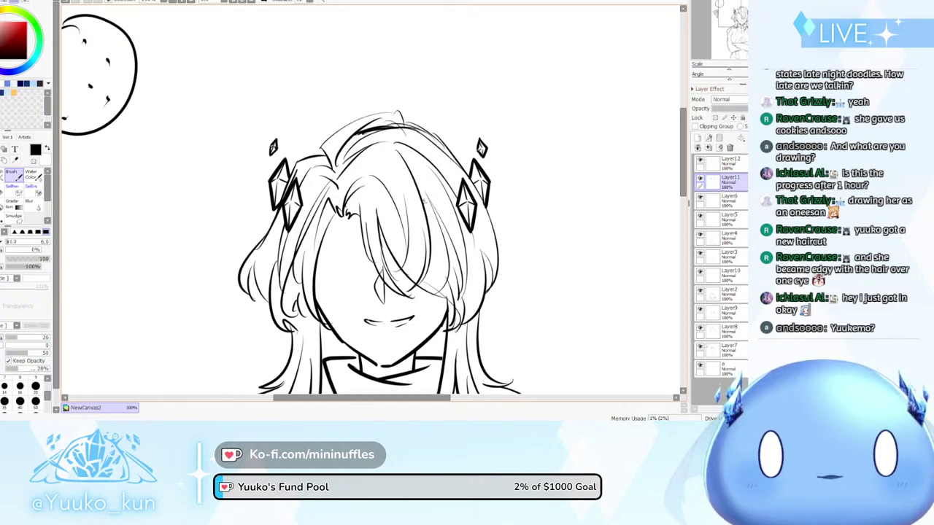
{"action": "scroll", "coordinate": [427, 197], "scroll_direction": "down", "scroll_amount": 8}
{"action": "scroll", "coordinate": [398, 201], "scroll_direction": "up", "scroll_amount": 3}
{"action": "scroll", "coordinate": [438, 212], "scroll_direction": "up", "scroll_amount": 4}
{"action": "scroll", "coordinate": [438, 211], "scroll_direction": "down", "scroll_amount": 2}
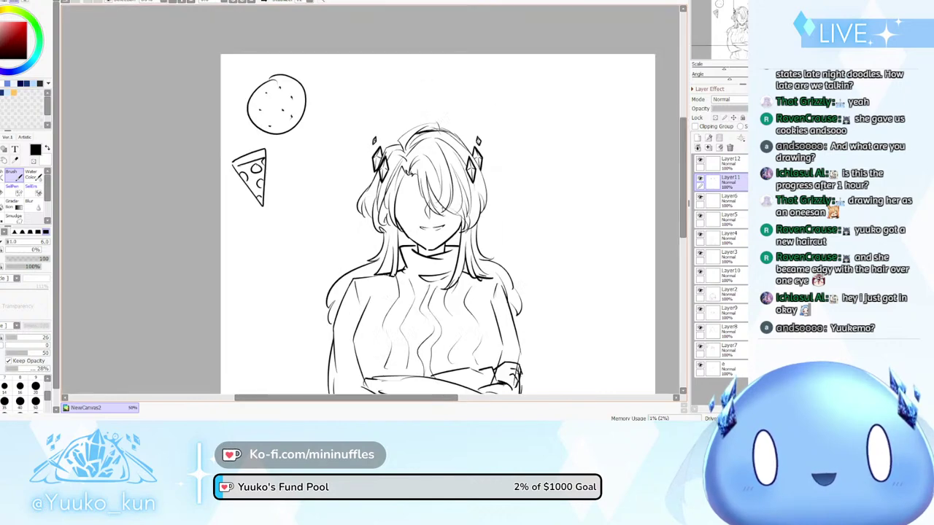
Add new layers above the crystal layer and sketch short hairline strokes at the parting above the forehead
{"action": "scroll", "coordinate": [438, 212], "scroll_direction": "up", "scroll_amount": 2}
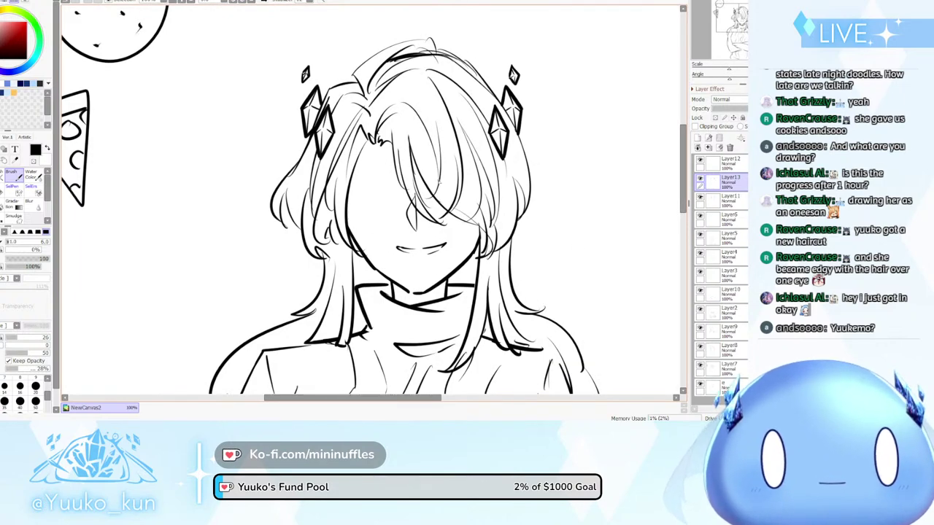
{"action": "scroll", "coordinate": [437, 211], "scroll_direction": "down", "scroll_amount": 4}
{"action": "scroll", "coordinate": [437, 212], "scroll_direction": "up", "scroll_amount": 2}
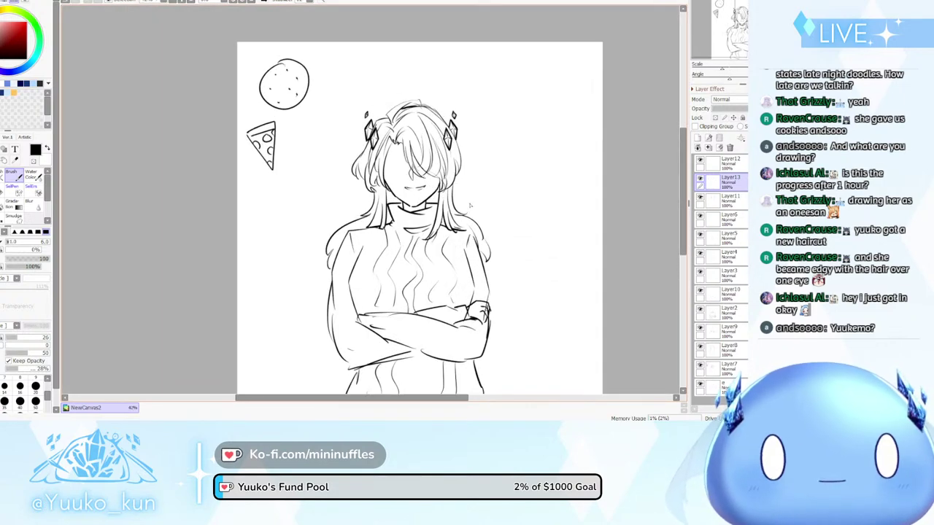
{"action": "scroll", "coordinate": [470, 206], "scroll_direction": "down", "scroll_amount": 2}
{"action": "scroll", "coordinate": [482, 231], "scroll_direction": "up", "scroll_amount": 1}
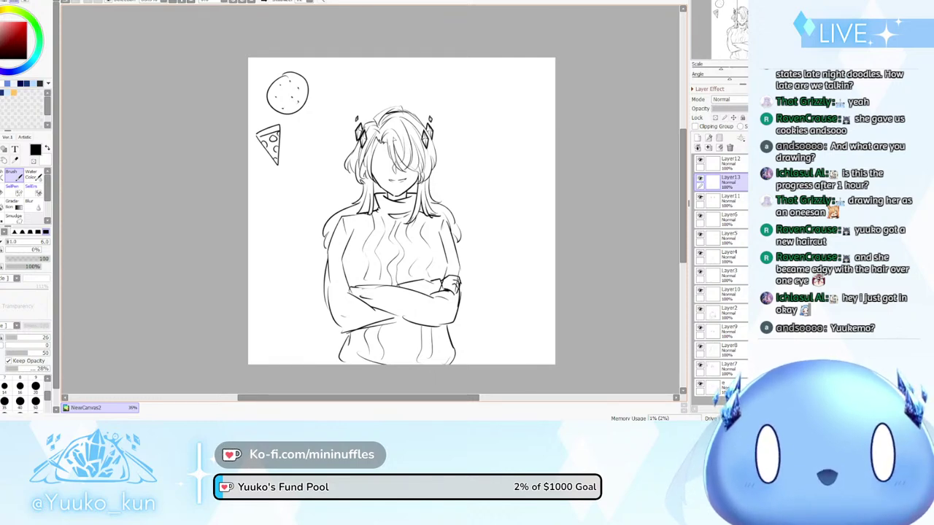
{"action": "scroll", "coordinate": [411, 170], "scroll_direction": "up", "scroll_amount": 3}
{"action": "scroll", "coordinate": [410, 170], "scroll_direction": "down", "scroll_amount": 1}
{"action": "key", "text": "ctrl+shift+n"}
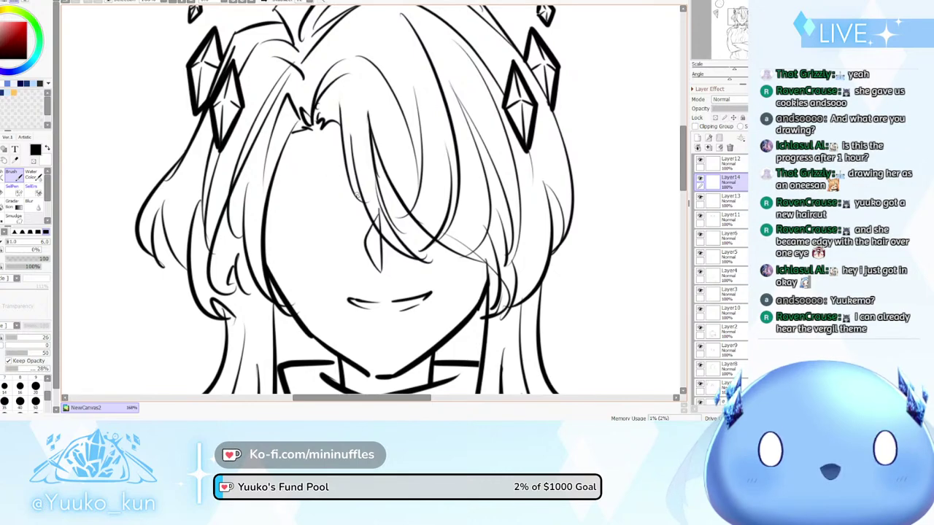
Extend the short hairline strokes at the parting across to the long bangs
{"action": "scroll", "coordinate": [357, 194], "scroll_direction": "down", "scroll_amount": 5}
{"action": "scroll", "coordinate": [438, 188], "scroll_direction": "down", "scroll_amount": 3}
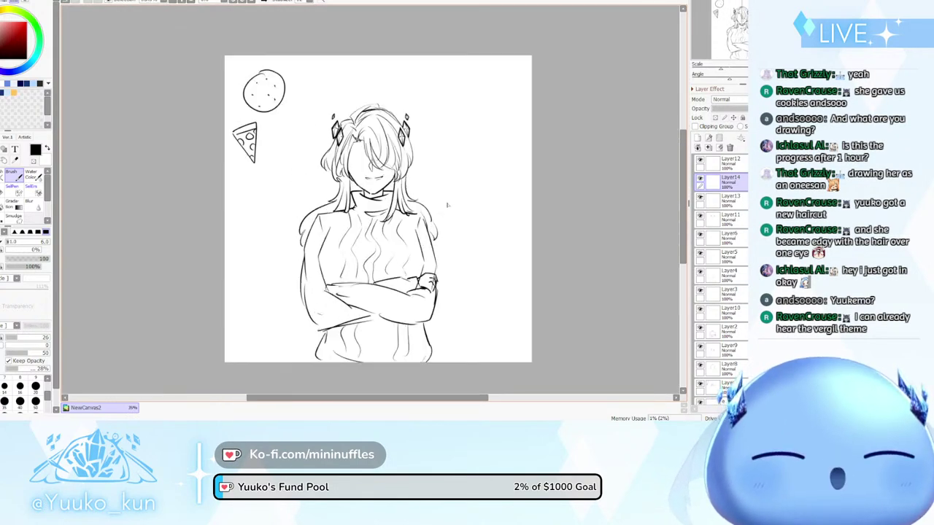
{"action": "scroll", "coordinate": [458, 198], "scroll_direction": "up", "scroll_amount": 1}
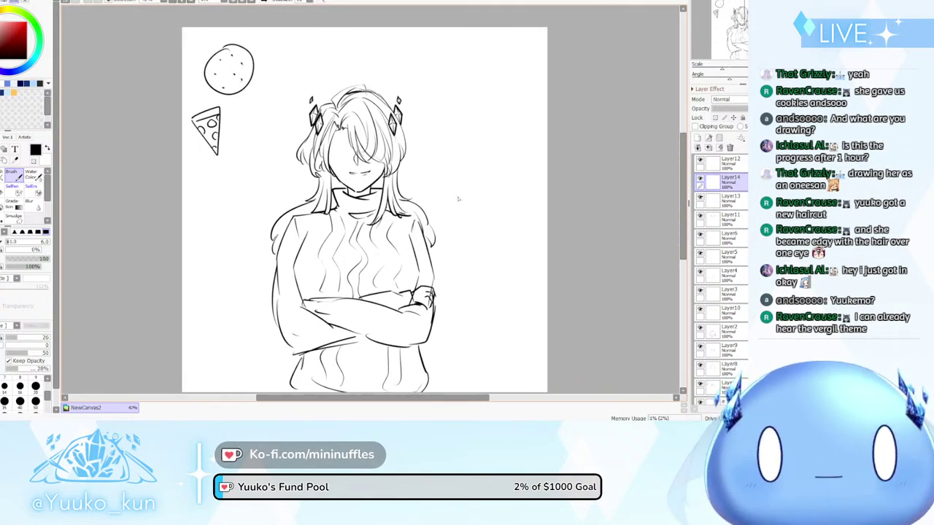
{"action": "scroll", "coordinate": [355, 125], "scroll_direction": "up", "scroll_amount": 5}
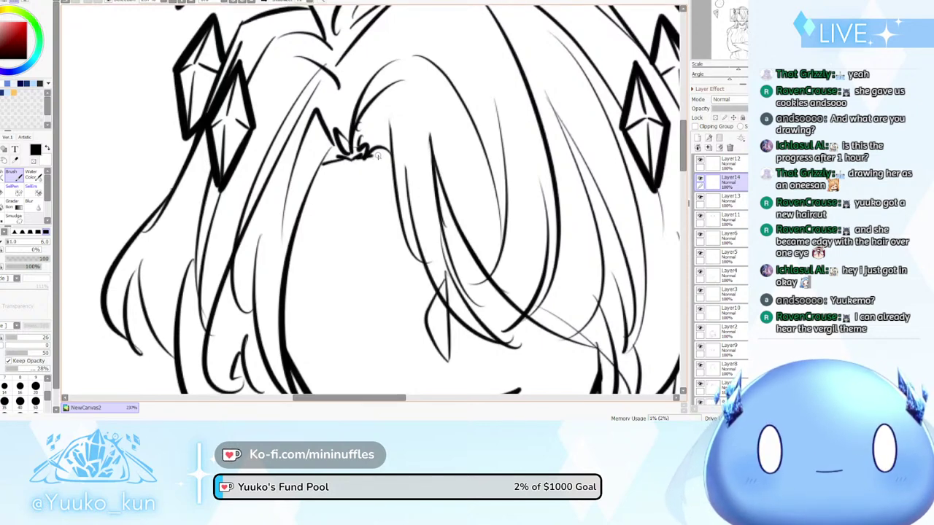
{"action": "left_click_drag", "start_coordinate": [377, 155], "coordinate": [391, 160]}
{"action": "key", "text": "ctrl+z"}
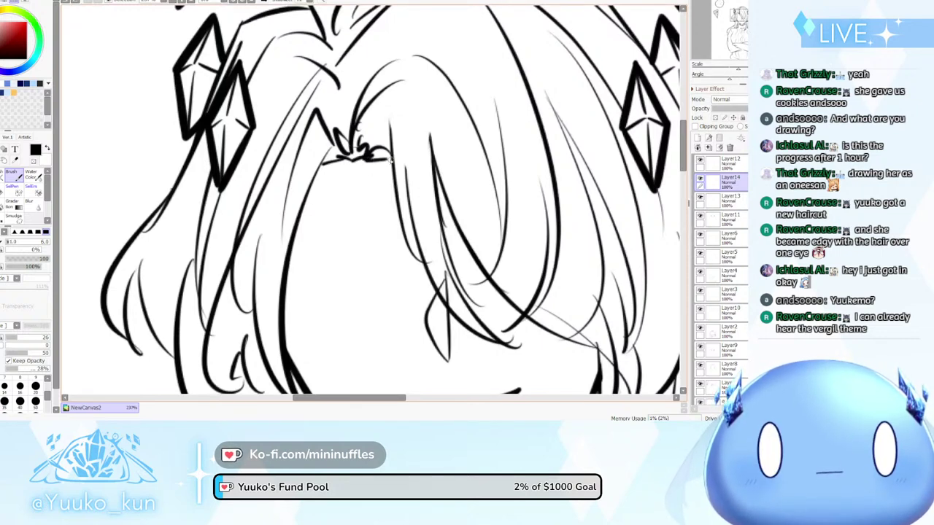
{"action": "scroll", "coordinate": [386, 165], "scroll_direction": "down", "scroll_amount": 2}
{"action": "scroll", "coordinate": [385, 165], "scroll_direction": "down", "scroll_amount": 3}
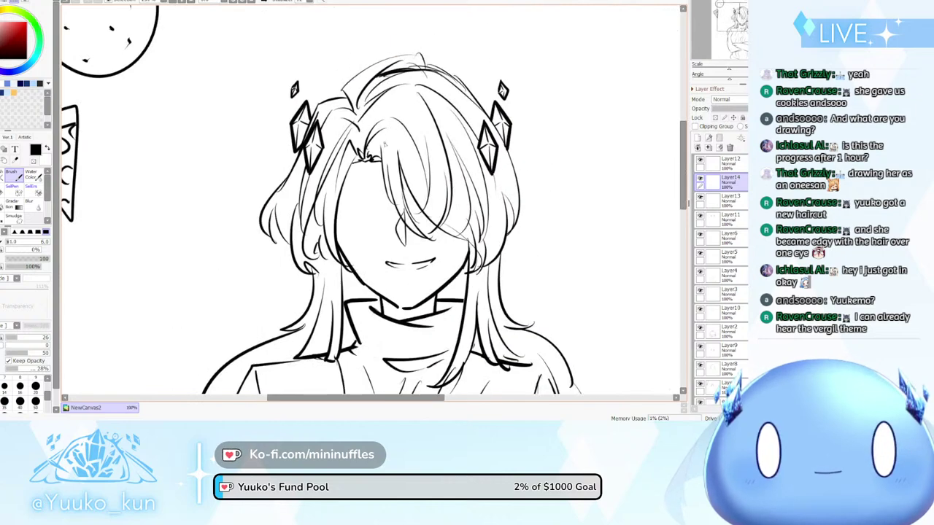
Merge Layer14 down into Layer13 and add a fresh layer above it
{"action": "scroll", "coordinate": [360, 116], "scroll_direction": "up", "scroll_amount": 5}
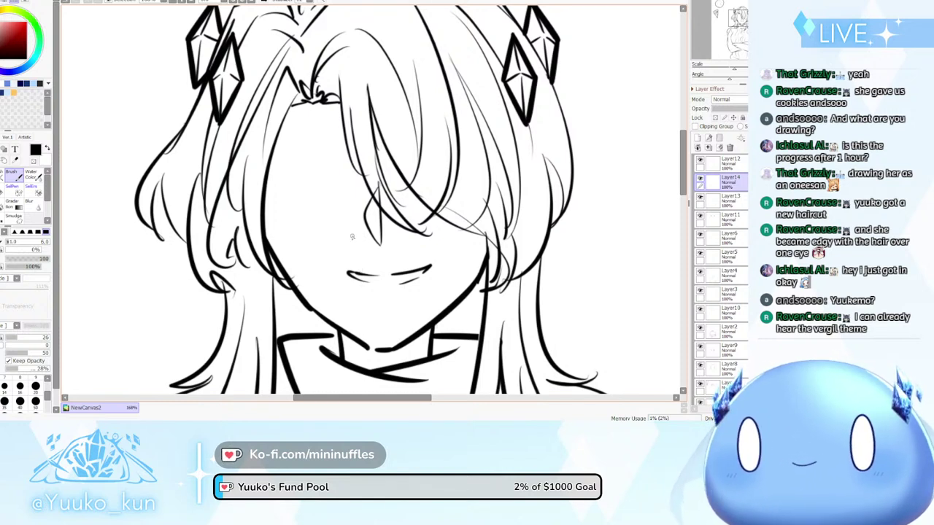
{"action": "key", "text": "ctrl+e"}
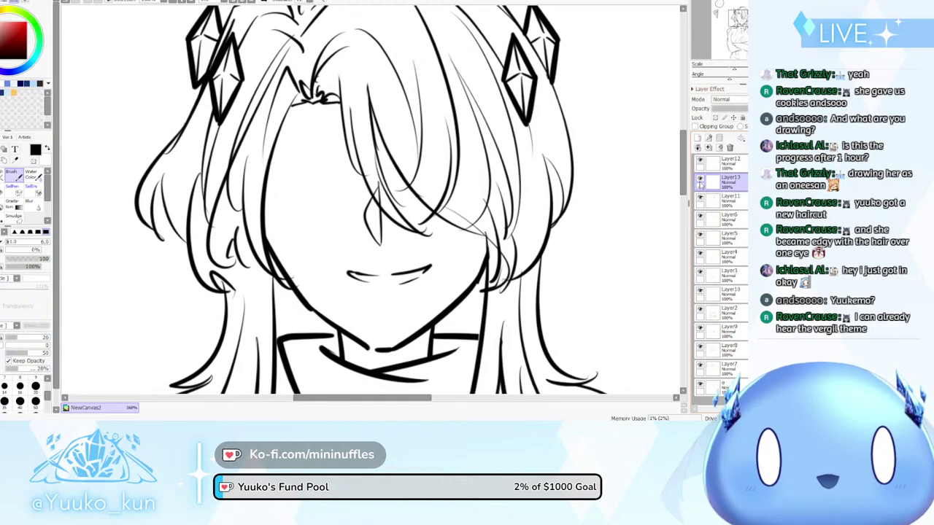
{"action": "left_click", "coordinate": [700, 181]}
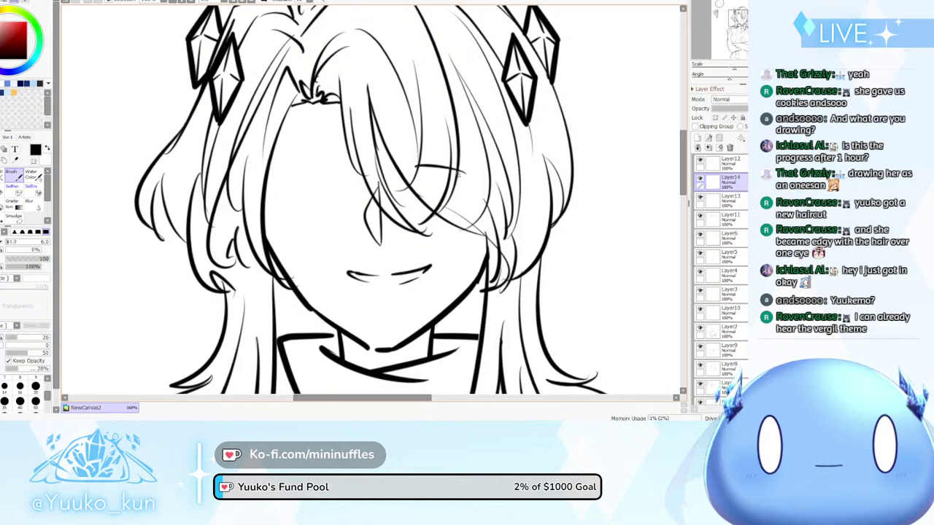
Try to draw an upper lash line for the eye behind the bangs, and undo the strokes
{"action": "left_click_drag", "start_coordinate": [416, 160], "coordinate": [467, 169]}
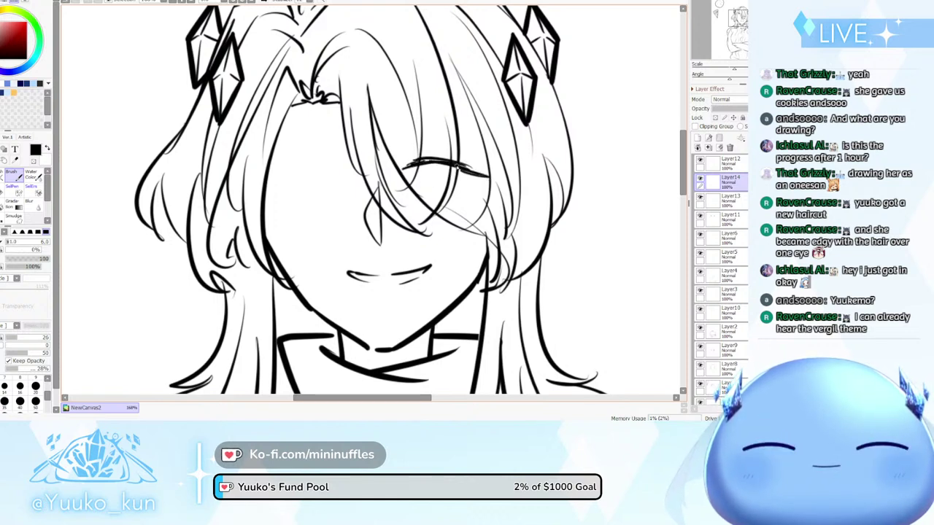
{"action": "key", "text": "ctrl+z"}
{"action": "key", "text": "ctrl+z"}
{"action": "key", "text": "ctrl+z"}
{"action": "key", "text": "ctrl+z"}
{"action": "key", "text": "ctrl+z"}
{"action": "key", "text": "ctrl+z"}
{"action": "key", "text": "ctrl+z"}
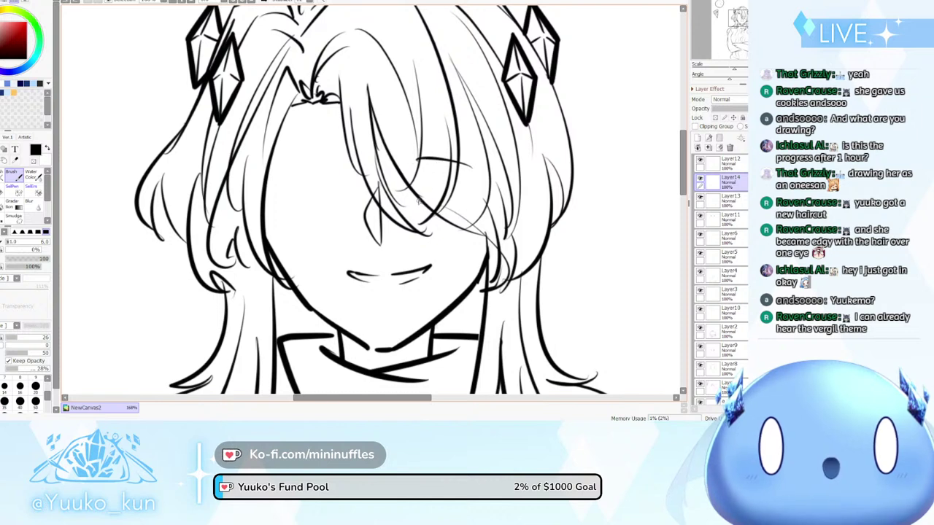
Draw a thick upper lash line with a pointed outer corner and a thin lower lid behind the bangs
{"action": "left_click_drag", "start_coordinate": [413, 159], "coordinate": [493, 174]}
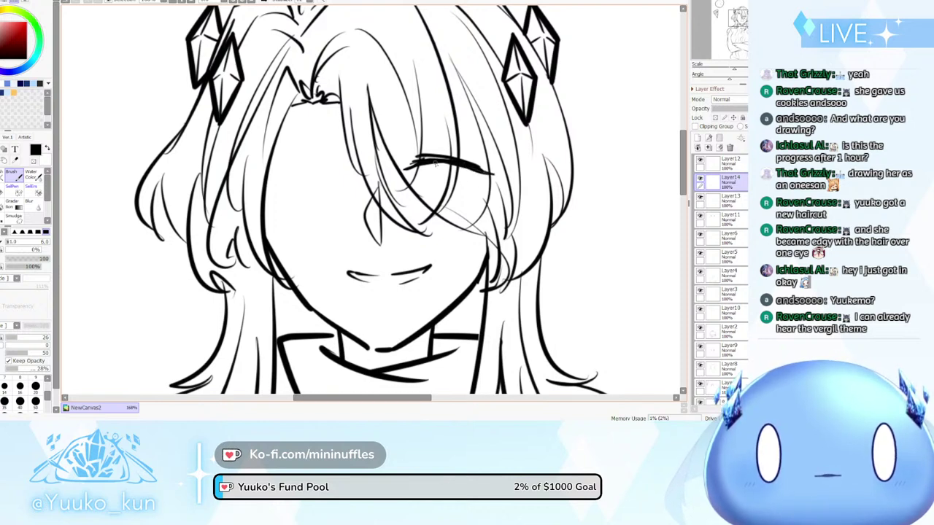
{"action": "left_click_drag", "start_coordinate": [485, 173], "coordinate": [477, 181]}
{"action": "key", "text": "ctrl+z"}
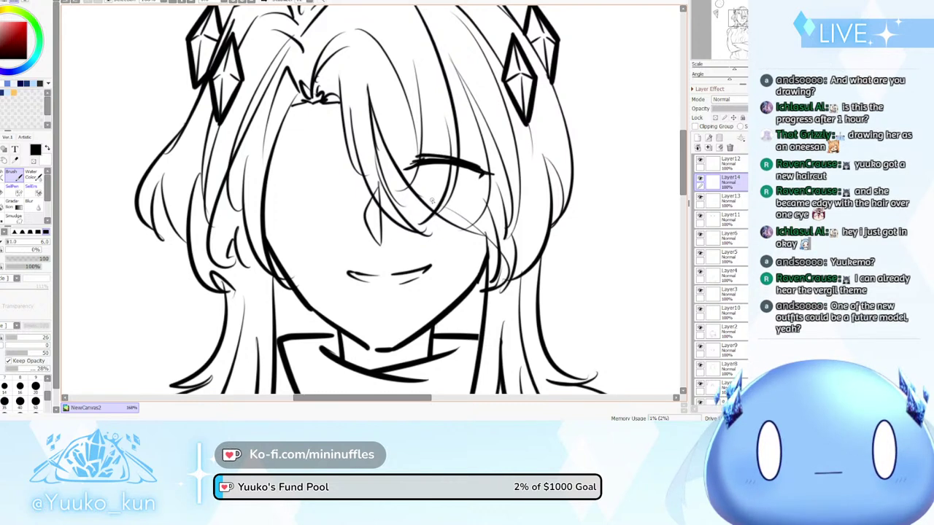
{"action": "left_click_drag", "start_coordinate": [442, 197], "coordinate": [421, 197]}
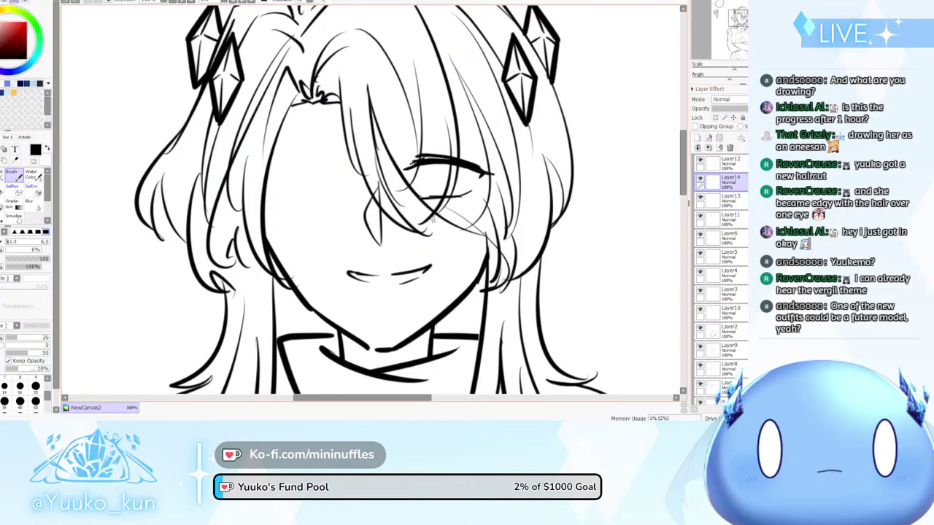
{"action": "key", "text": "h"}
{"action": "scroll", "coordinate": [430, 191], "scroll_direction": "down", "scroll_amount": 4}
{"action": "key", "text": "h"}
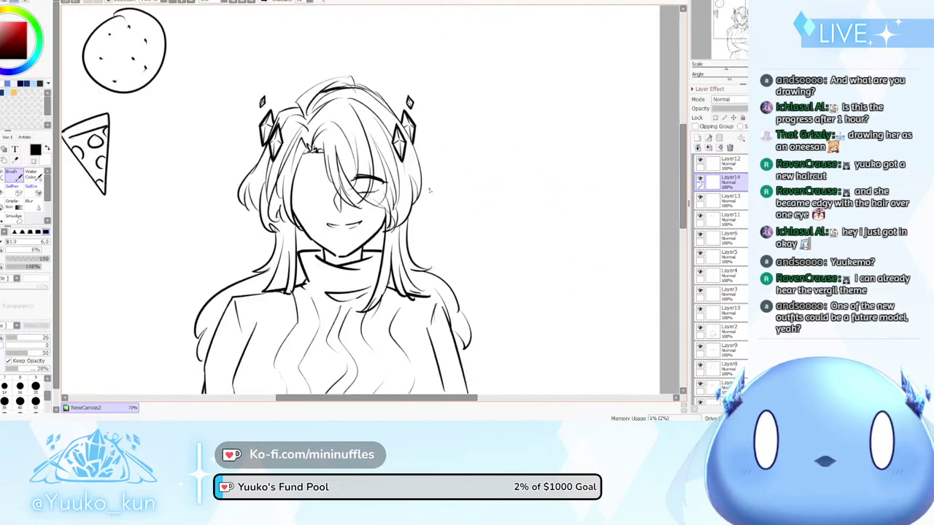
Outline the iris between the lids and draw the eyelid crease and a thin arched eyebrow above it
{"action": "scroll", "coordinate": [329, 181], "scroll_direction": "up", "scroll_amount": 5}
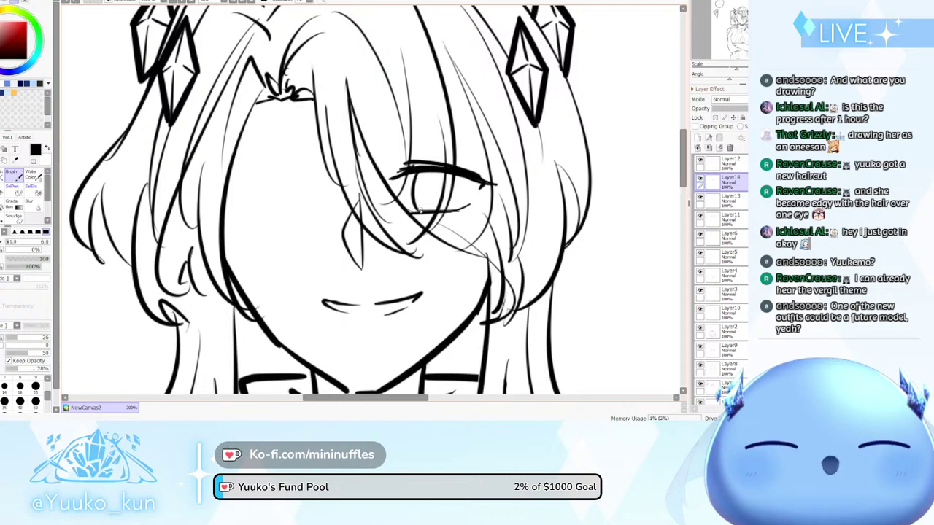
{"action": "left_click_drag", "start_coordinate": [417, 173], "coordinate": [413, 213]}
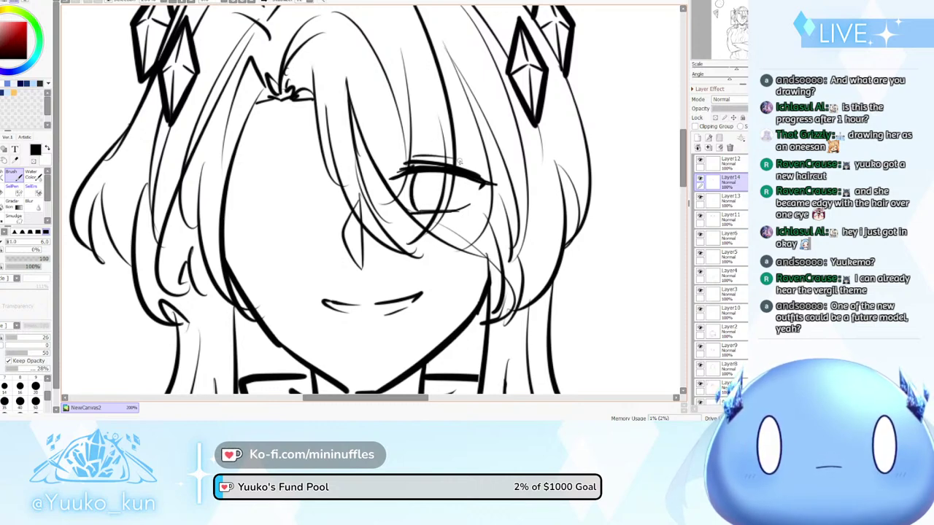
{"action": "left_click_drag", "start_coordinate": [411, 155], "coordinate": [451, 161]}
{"action": "mouse_move", "coordinate": [401, 96]}
{"action": "left_mouse_down"}
{"action": "mouse_move", "coordinate": [484, 115]}
{"action": "mouse_move", "coordinate": [458, 113]}
{"action": "mouse_move", "coordinate": [496, 126]}
{"action": "left_mouse_up"}
{"action": "key", "text": "ctrl+z"}
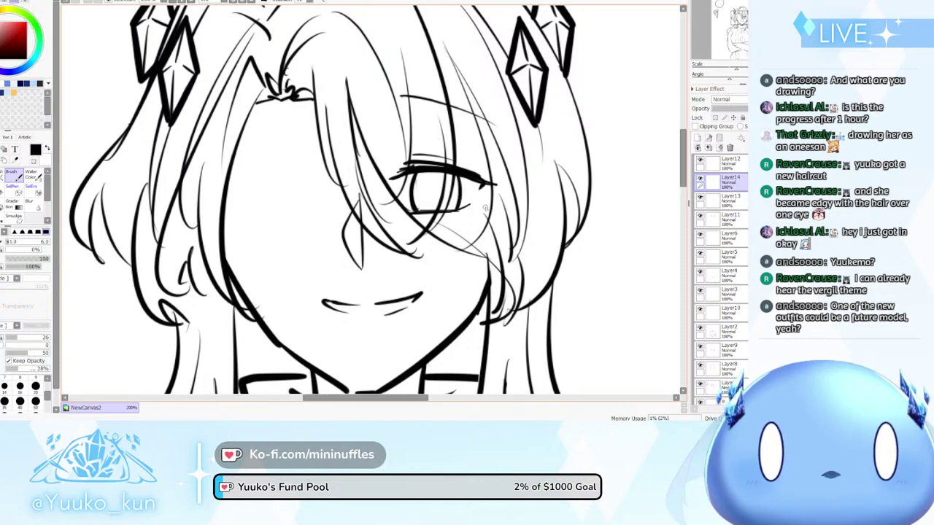
Shift the eye and eyebrow on Layer14 slightly down and outward on the face
{"action": "key", "text": "h"}
{"action": "scroll", "coordinate": [485, 216], "scroll_direction": "down", "scroll_amount": 4}
{"action": "key", "text": "h"}
{"action": "scroll", "coordinate": [483, 204], "scroll_direction": "down", "scroll_amount": 3}
{"action": "scroll", "coordinate": [337, 183], "scroll_direction": "up", "scroll_amount": 6}
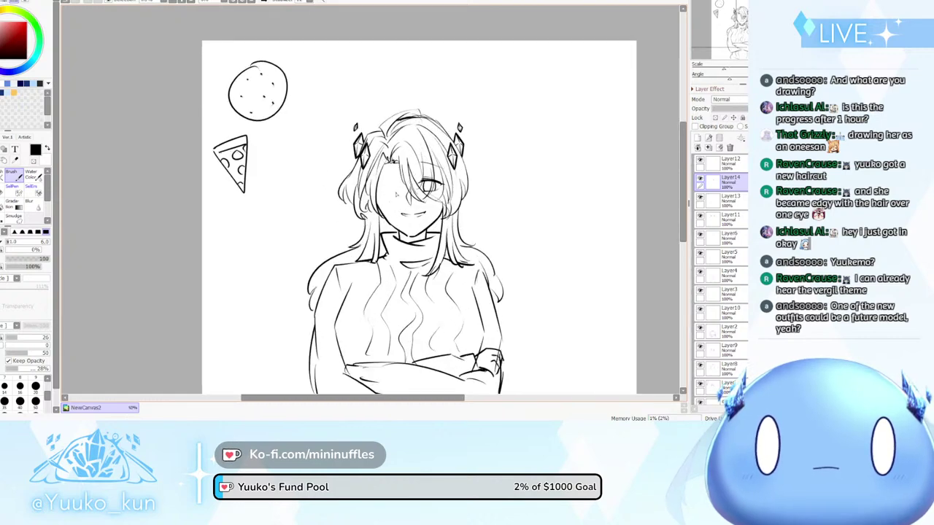
{"action": "scroll", "coordinate": [337, 182], "scroll_direction": "up", "scroll_amount": 1}
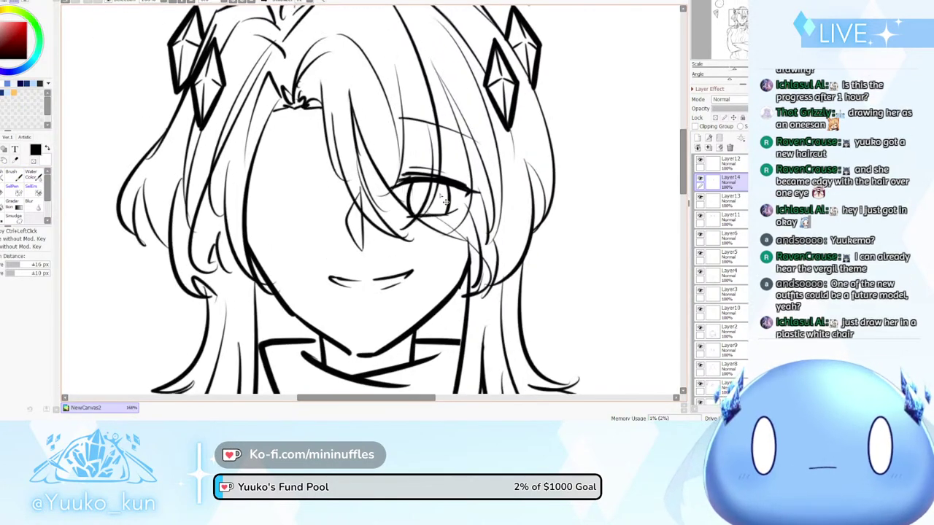
{"action": "scroll", "coordinate": [460, 224], "scroll_direction": "down", "scroll_amount": 5}
{"action": "scroll", "coordinate": [460, 225], "scroll_direction": "down", "scroll_amount": 2}
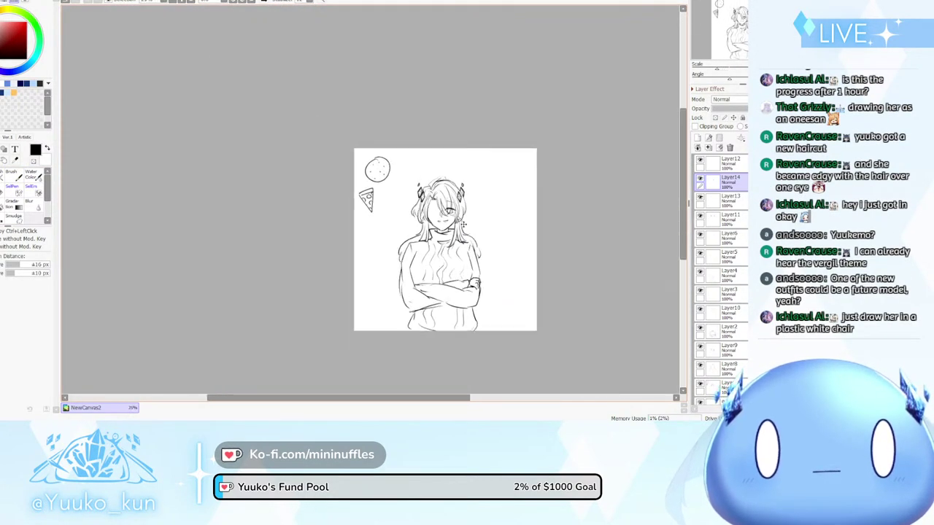
{"action": "scroll", "coordinate": [452, 218], "scroll_direction": "up", "scroll_amount": 3}
{"action": "scroll", "coordinate": [440, 216], "scroll_direction": "down", "scroll_amount": 1}
{"action": "scroll", "coordinate": [440, 217], "scroll_direction": "up", "scroll_amount": 5}
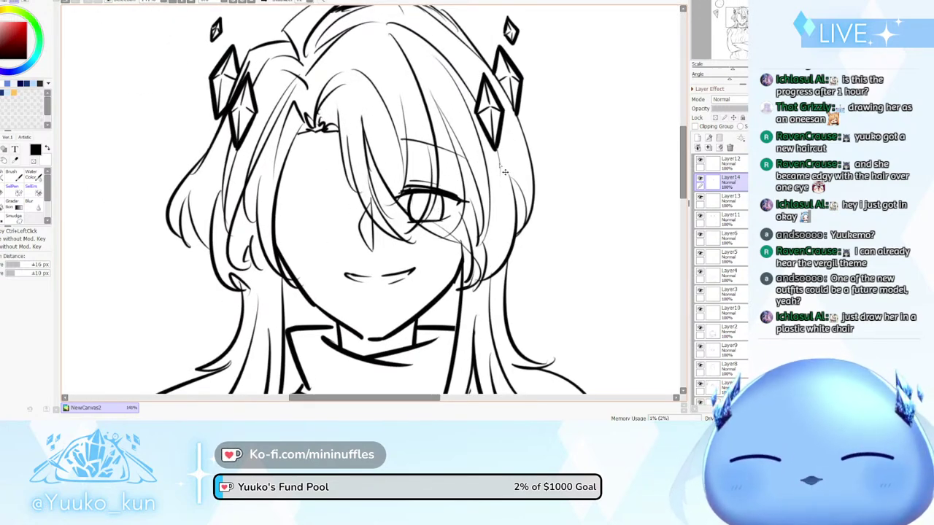
On a new layer, draw a second, narrower eye with lash line, lower lid and eyebrow in the blank area beside the head
{"action": "left_click_drag", "start_coordinate": [312, 399], "coordinate": [328, 399]}
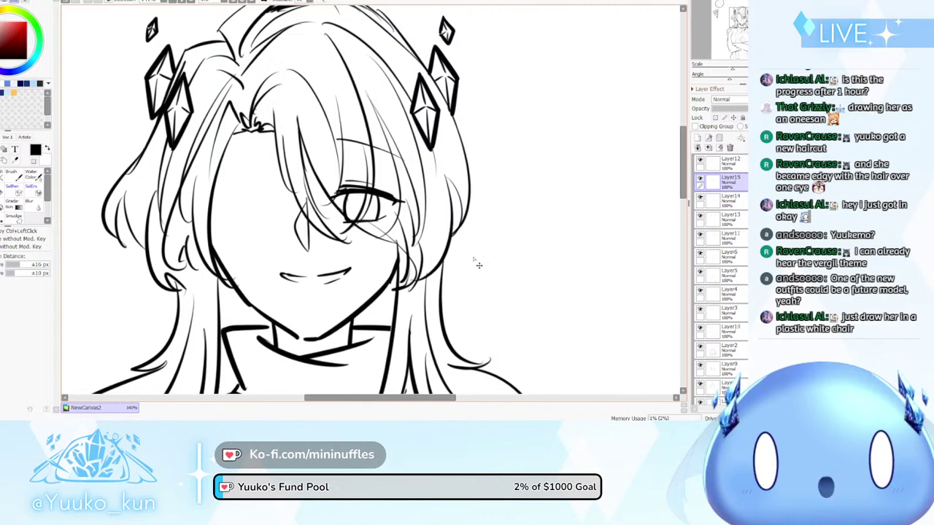
{"action": "key", "text": "ctrl+shift+n"}
{"action": "key", "text": "b"}
{"action": "left_click_drag", "start_coordinate": [508, 194], "coordinate": [577, 192]}
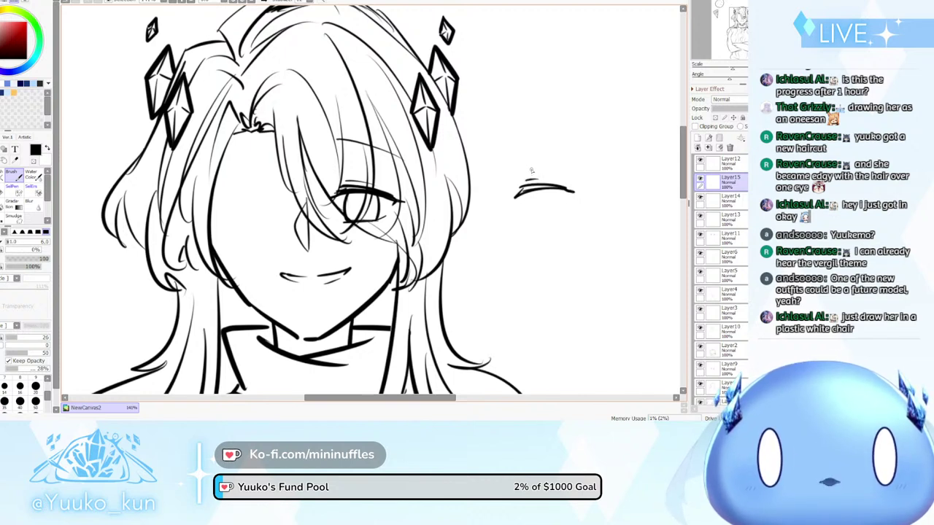
{"action": "key", "text": "ctrl+z"}
{"action": "key", "text": "ctrl+z"}
{"action": "left_click_drag", "start_coordinate": [519, 166], "coordinate": [573, 180]}
{"action": "key", "text": "ctrl+z"}
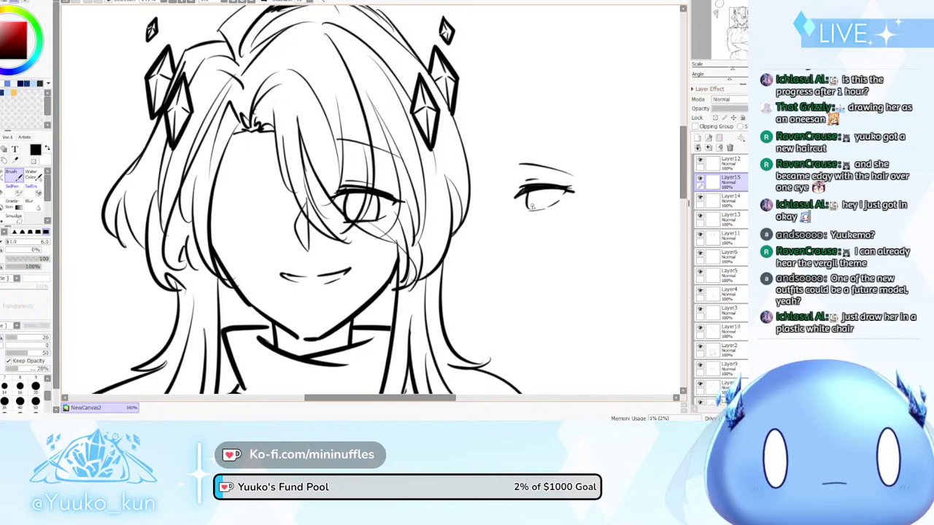
Draw the iris of the narrower eye beside the head, undoing and reworking its strokes
{"action": "mouse_move", "coordinate": [532, 194]}
{"action": "left_mouse_down"}
{"action": "mouse_move", "coordinate": [526, 209]}
{"action": "mouse_move", "coordinate": [544, 207]}
{"action": "mouse_move", "coordinate": [534, 211]}
{"action": "left_mouse_up"}
{"action": "key", "text": "ctrl+z"}
{"action": "key", "text": "ctrl+z"}
{"action": "key", "text": "ctrl+z"}
{"action": "key", "text": "ctrl+z"}
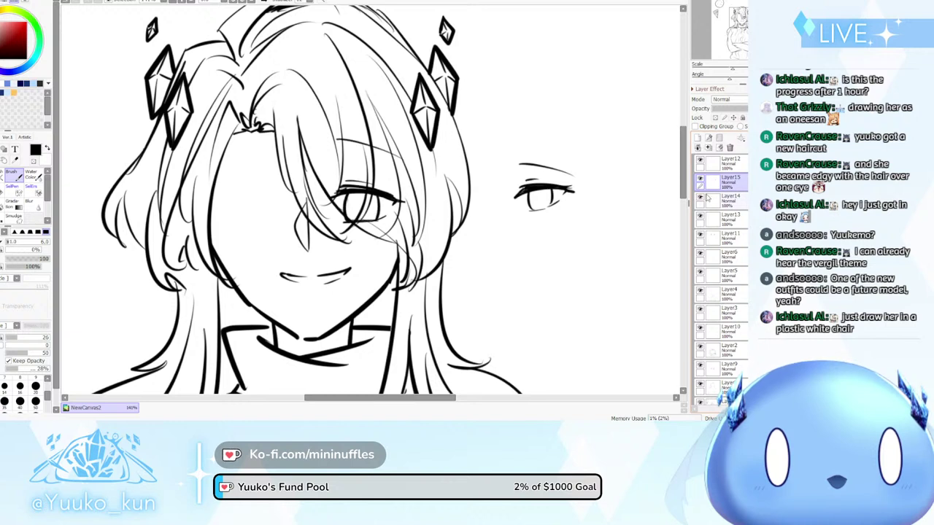
Move the narrower eye onto the face over the first eye and hide Layer14
{"action": "mouse_move", "coordinate": [522, 209]}
{"action": "left_mouse_down"}
{"action": "mouse_move", "coordinate": [395, 220]}
{"action": "mouse_move", "coordinate": [361, 234]}
{"action": "left_mouse_up"}
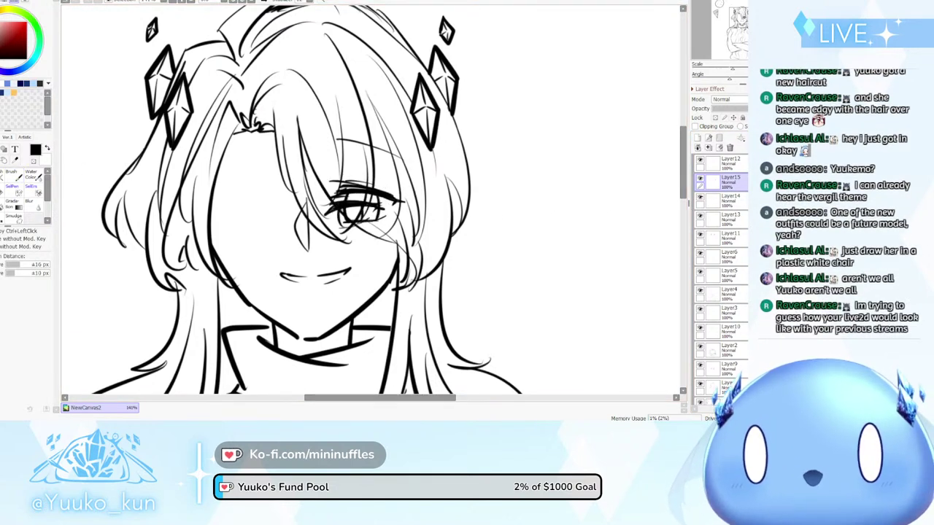
{"action": "key", "text": "ctrl+t"}
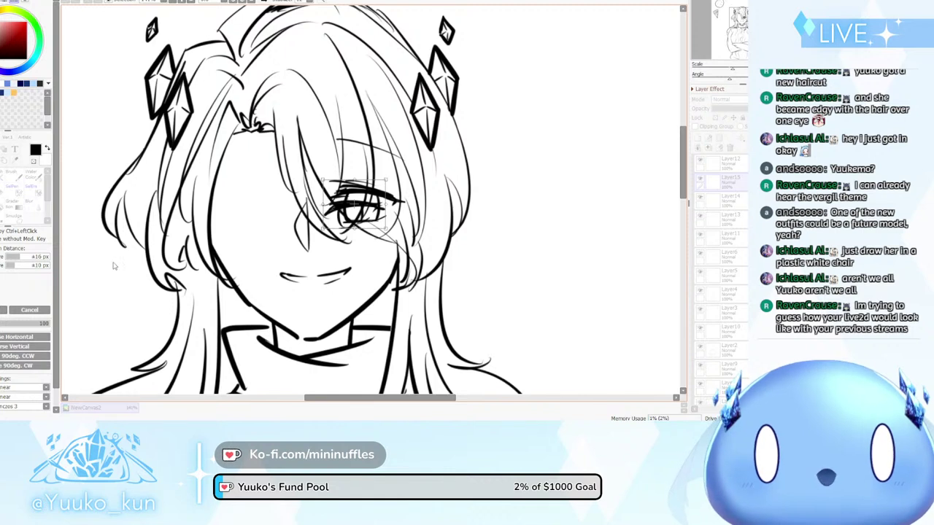
{"action": "left_click", "coordinate": [26, 312]}
{"action": "left_click", "coordinate": [700, 197]}
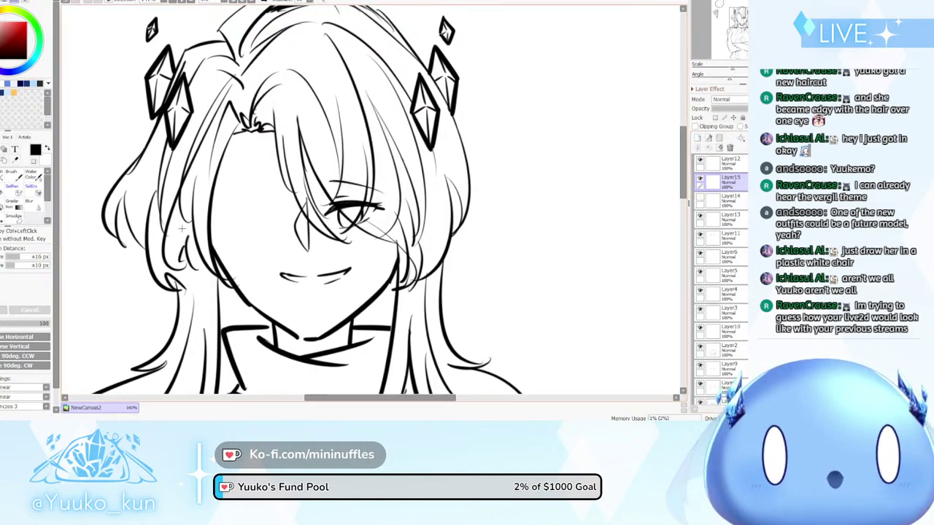
Enlarge the narrower eye on Layer15 slightly, shift it up and outward on the face, and tilt it slightly
{"action": "key", "text": "ctrl+t"}
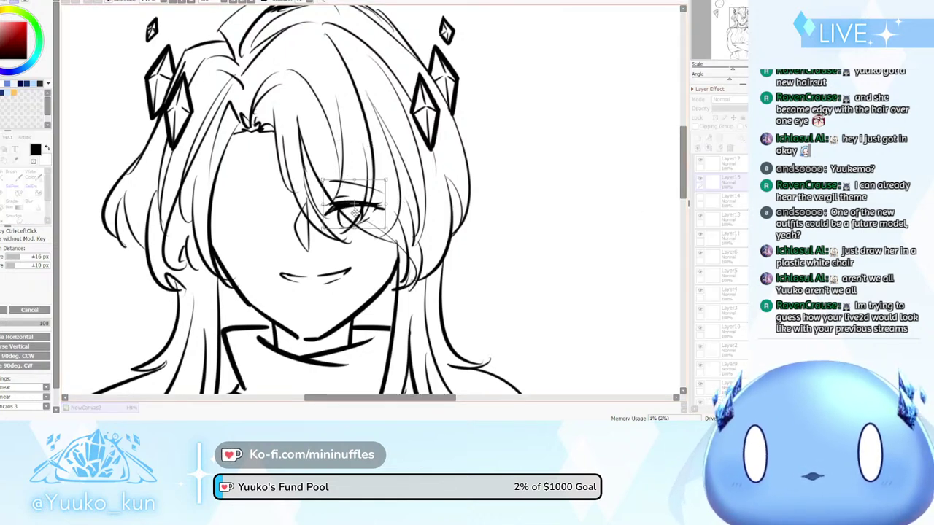
{"action": "left_click_drag", "start_coordinate": [380, 196], "coordinate": [395, 194]}
{"action": "scroll", "coordinate": [395, 192], "scroll_direction": "down", "scroll_amount": 6}
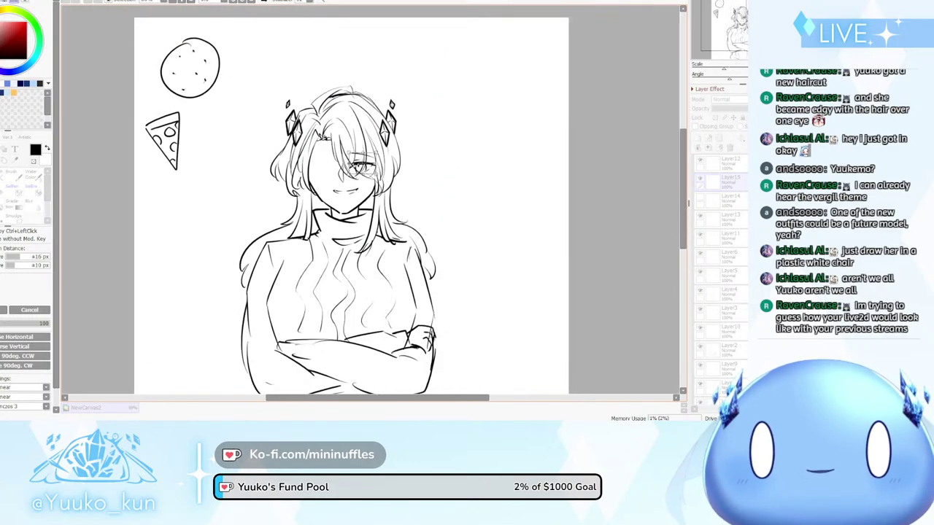
{"action": "scroll", "coordinate": [362, 168], "scroll_direction": "up", "scroll_amount": 7}
{"action": "scroll", "coordinate": [416, 124], "scroll_direction": "down", "scroll_amount": 4}
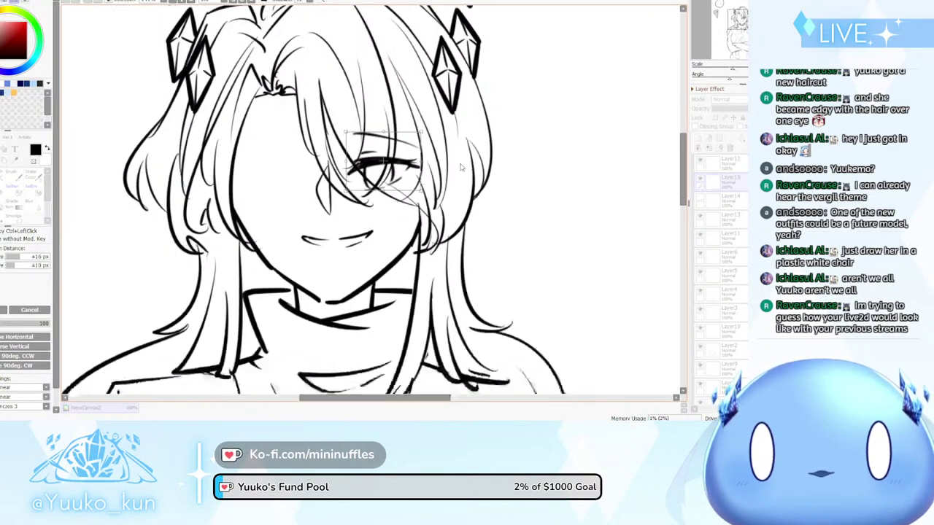
{"action": "scroll", "coordinate": [469, 143], "scroll_direction": "up", "scroll_amount": 3}
{"action": "left_click_drag", "start_coordinate": [468, 143], "coordinate": [471, 140]}
{"action": "left_click_drag", "start_coordinate": [434, 172], "coordinate": [432, 169]}
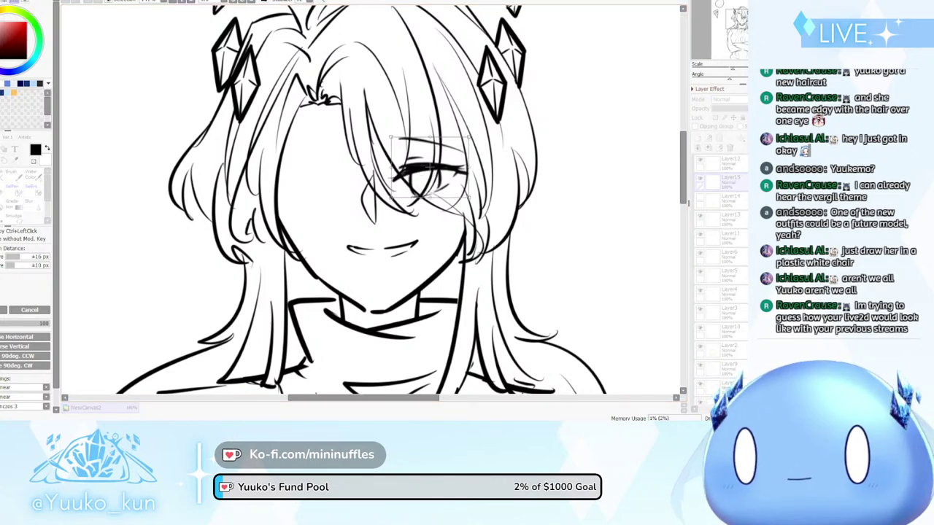
{"action": "left_click_drag", "start_coordinate": [397, 294], "coordinate": [383, 290]}
{"action": "scroll", "coordinate": [409, 241], "scroll_direction": "down", "scroll_amount": 4}
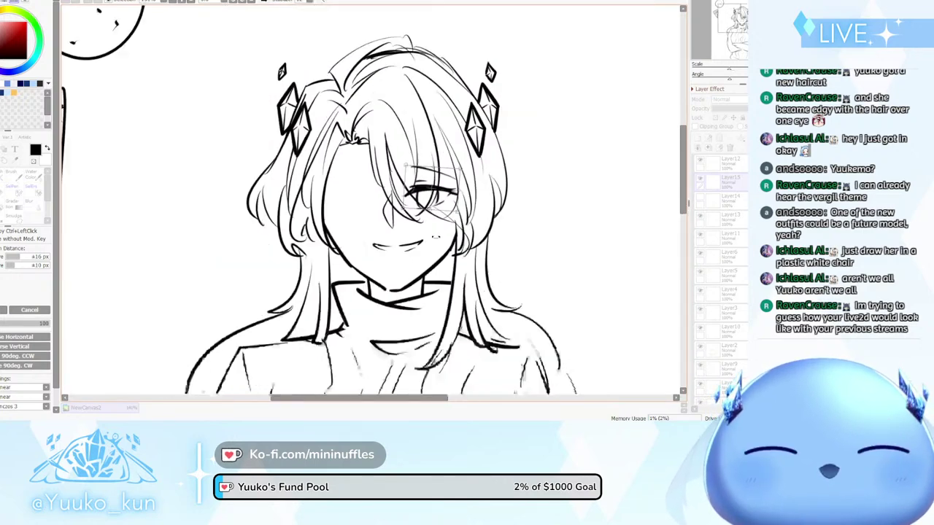
{"action": "scroll", "coordinate": [436, 213], "scroll_direction": "up", "scroll_amount": 3}
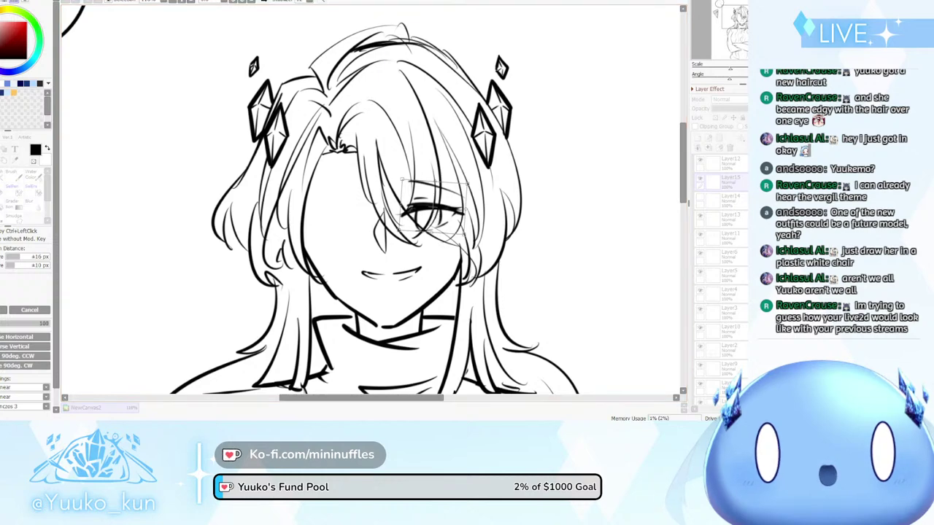
{"action": "key", "text": "Return"}
{"action": "scroll", "coordinate": [409, 175], "scroll_direction": "down", "scroll_amount": 4}
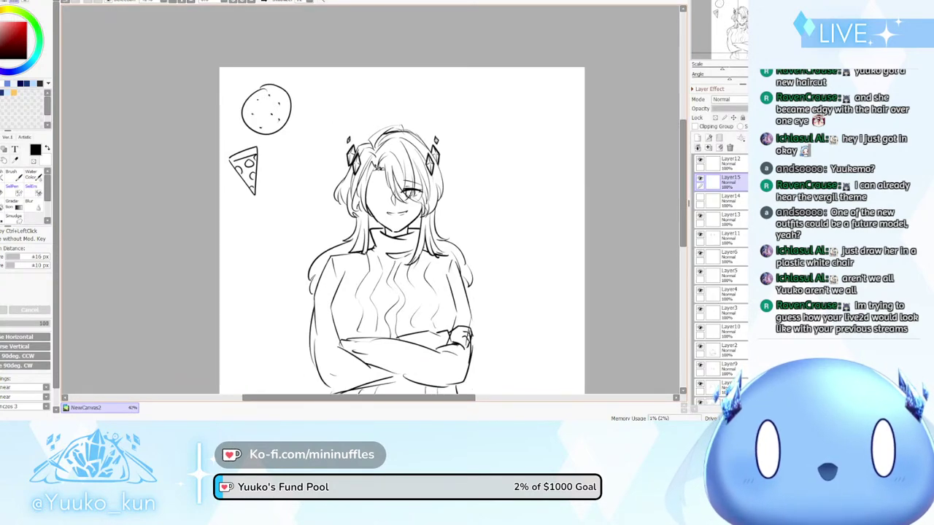
{"action": "scroll", "coordinate": [421, 186], "scroll_direction": "up", "scroll_amount": 4}
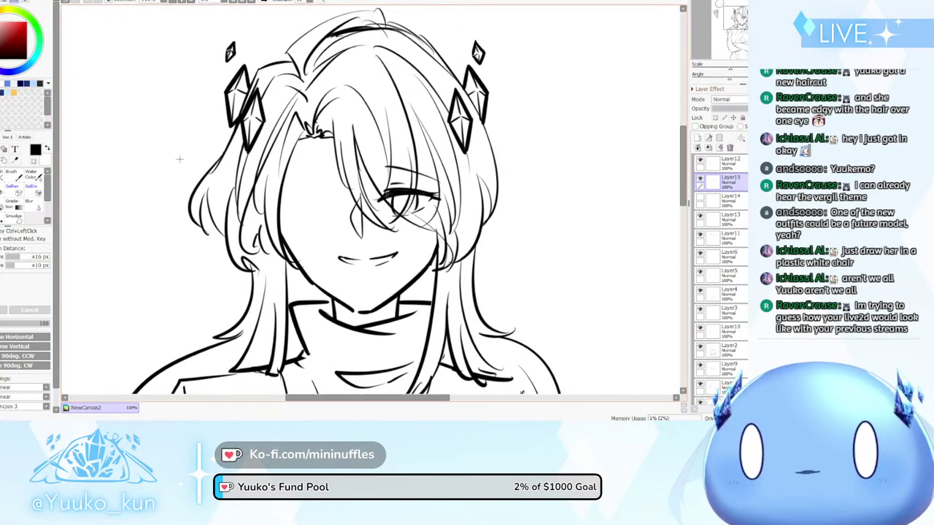
Compare the two eye versions on the face by alternating the visibility of Layer15 and Layer14, ending with Layer15 shown
{"action": "left_click", "coordinate": [700, 179]}
{"action": "left_click", "coordinate": [700, 198]}
{"action": "scroll", "coordinate": [487, 183], "scroll_direction": "down", "scroll_amount": 5}
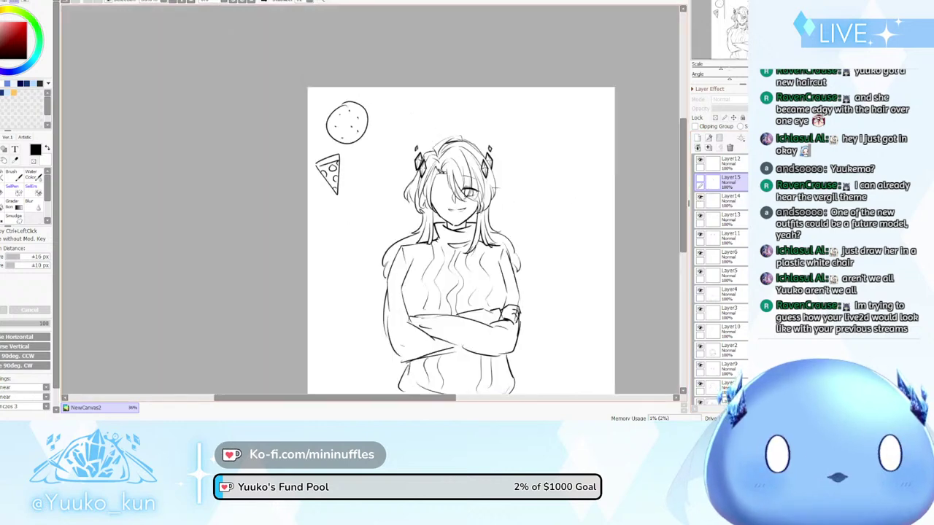
{"action": "scroll", "coordinate": [487, 182], "scroll_direction": "up", "scroll_amount": 2}
{"action": "key", "text": "ctrl+plus"}
{"action": "key", "text": "ctrl+plus"}
{"action": "key", "text": "ctrl+plus"}
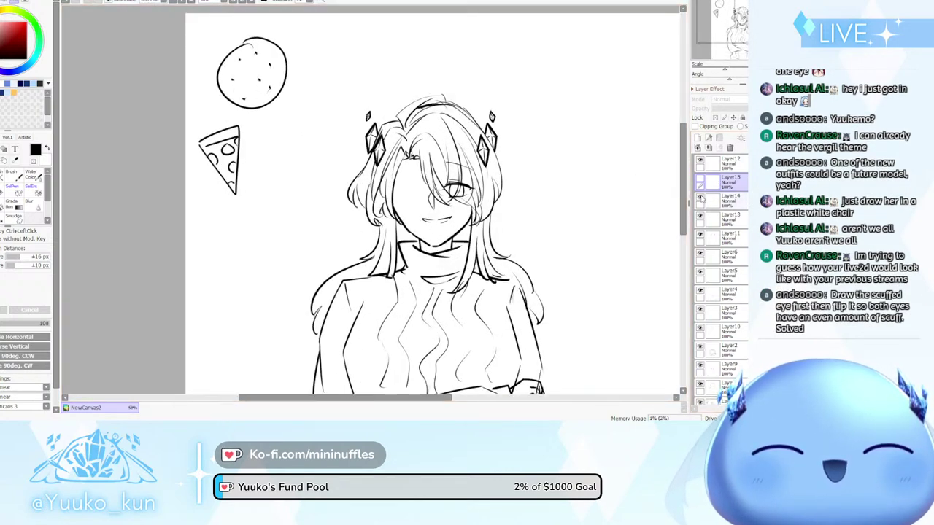
{"action": "left_click", "coordinate": [699, 198]}
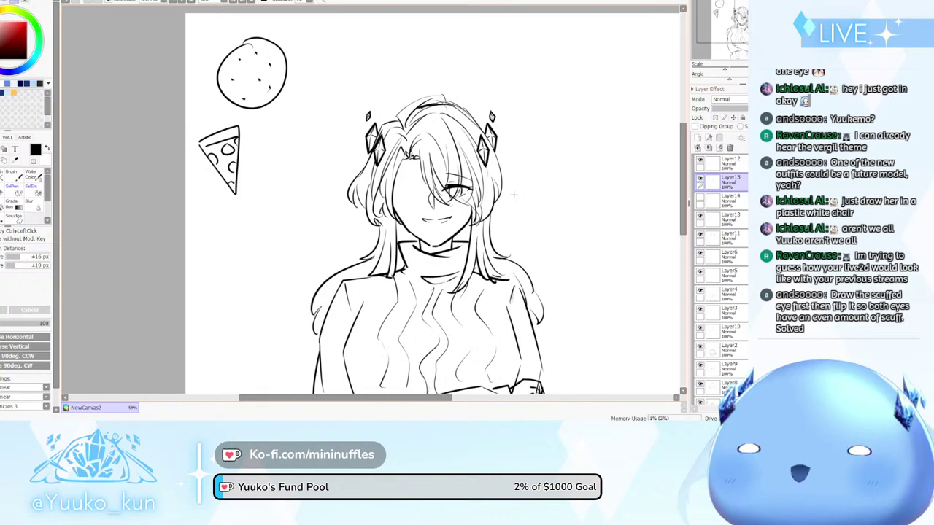
{"action": "scroll", "coordinate": [496, 188], "scroll_direction": "up", "scroll_amount": 4}
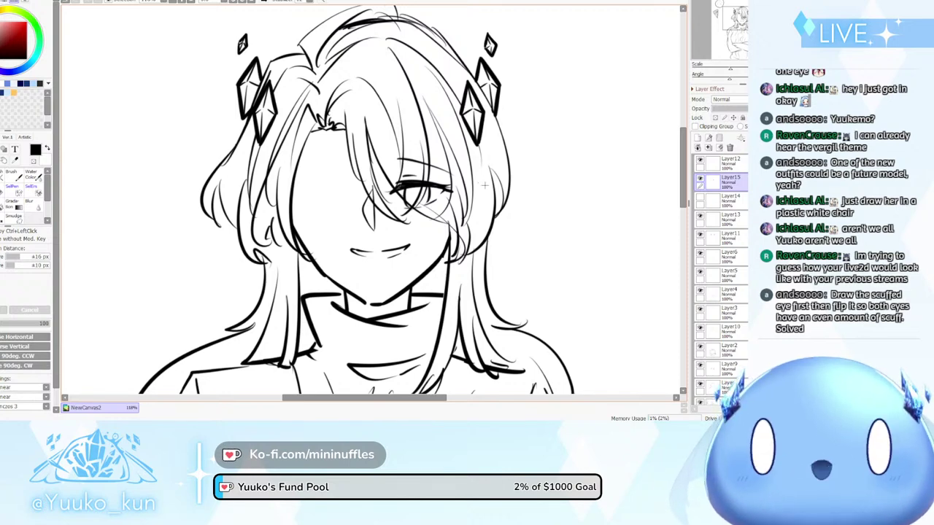
{"action": "scroll", "coordinate": [488, 187], "scroll_direction": "down", "scroll_amount": 2}
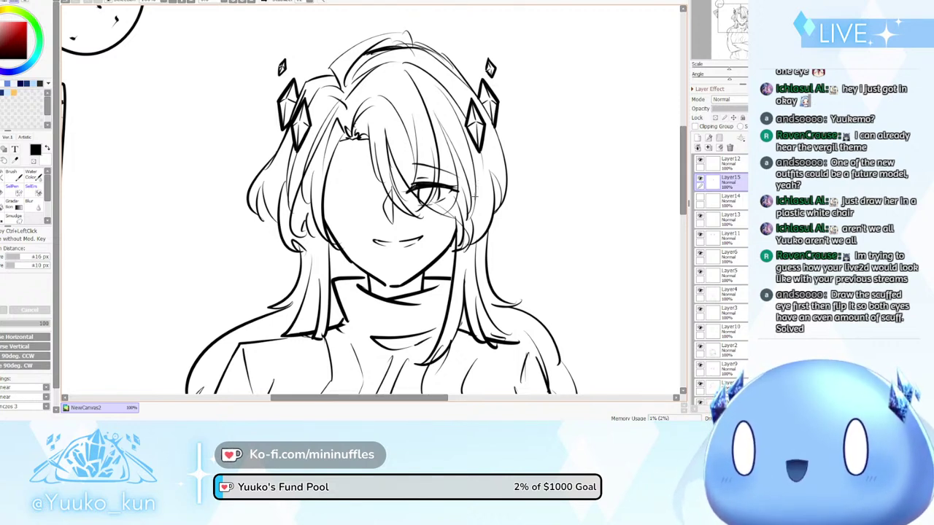
{"action": "scroll", "coordinate": [440, 195], "scroll_direction": "down", "scroll_amount": 2}
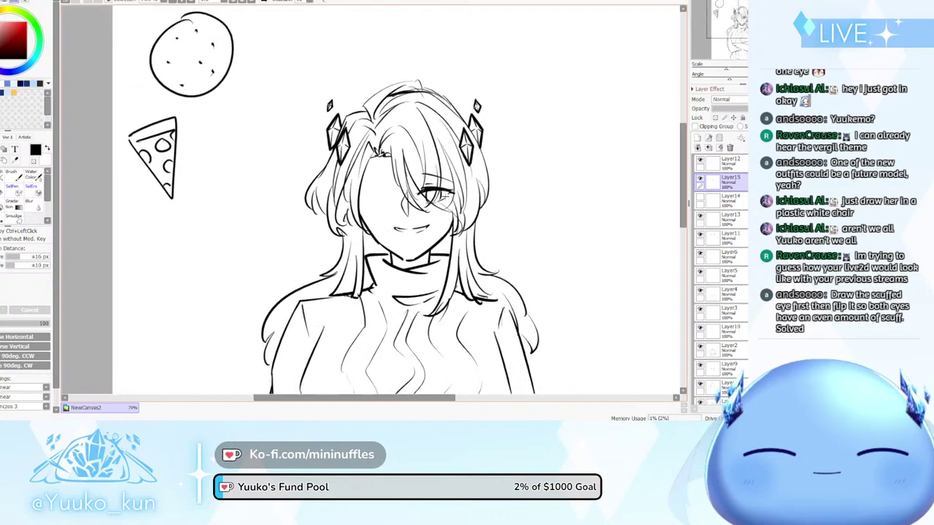
{"action": "scroll", "coordinate": [440, 195], "scroll_direction": "up", "scroll_amount": 1}
Transform the eye on Layer15 so it is slightly wider and its outer side slants downward
{"action": "key", "text": "ctrl+t"}
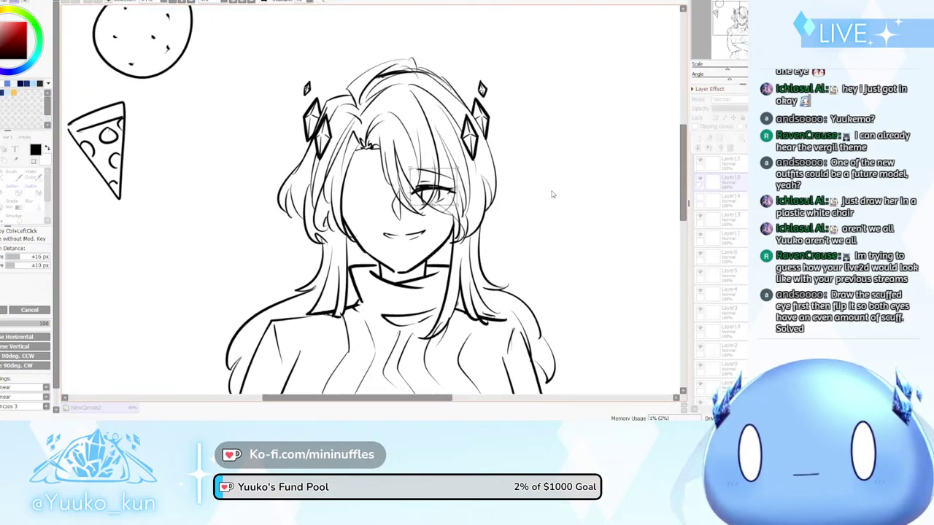
{"action": "scroll", "coordinate": [489, 186], "scroll_direction": "up", "scroll_amount": 3}
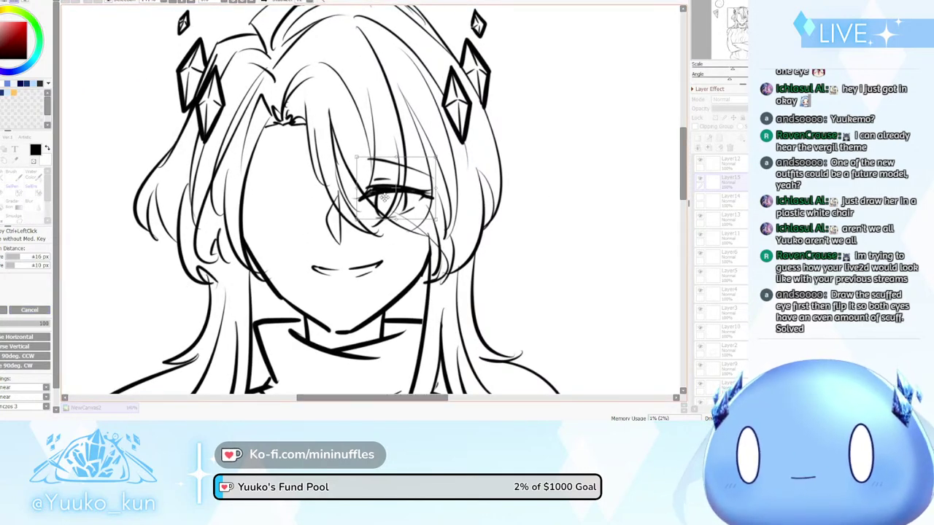
{"action": "left_click_drag", "start_coordinate": [449, 199], "coordinate": [445, 200]}
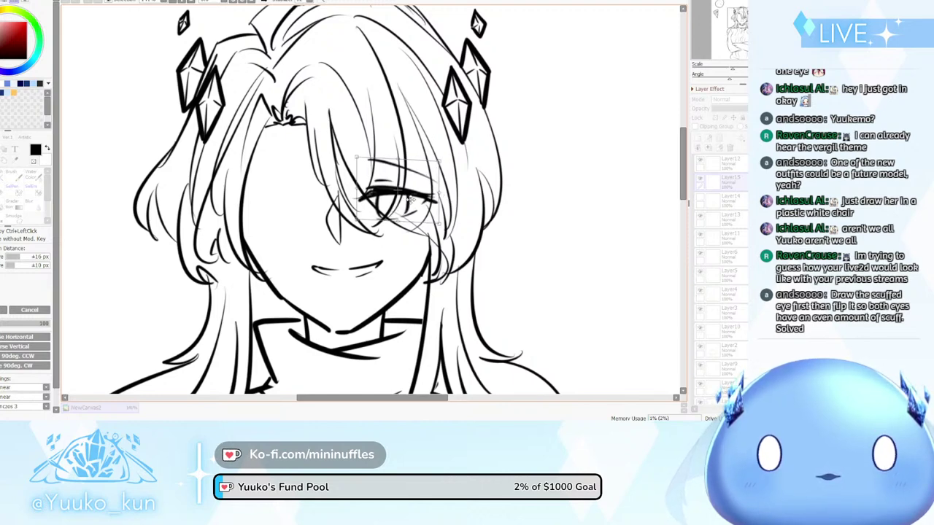
{"action": "left_click", "coordinate": [6, 310]}
Examine the reshaped eye's fit on the character, mirroring the canvas view and restoring it
{"action": "scroll", "coordinate": [448, 155], "scroll_direction": "down", "scroll_amount": 9}
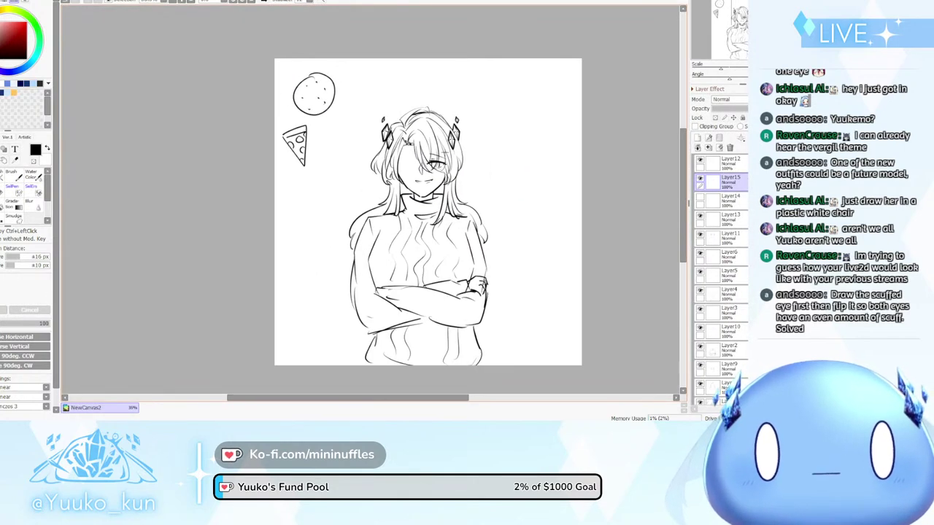
{"action": "scroll", "coordinate": [459, 158], "scroll_direction": "up", "scroll_amount": 1}
{"action": "scroll", "coordinate": [459, 158], "scroll_direction": "up", "scroll_amount": 1}
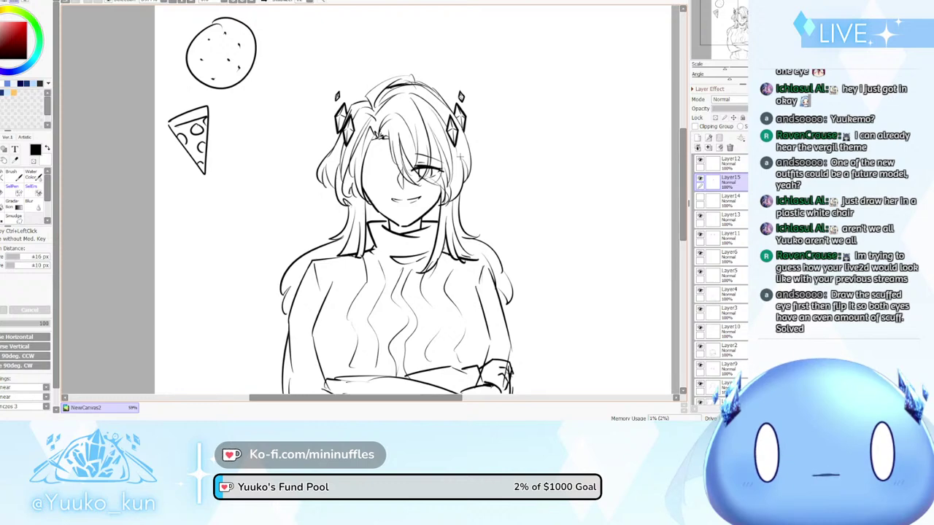
{"action": "key", "text": "h"}
{"action": "scroll", "coordinate": [458, 159], "scroll_direction": "down", "scroll_amount": 3}
{"action": "key", "text": "h"}
{"action": "scroll", "coordinate": [370, 173], "scroll_direction": "up", "scroll_amount": 5}
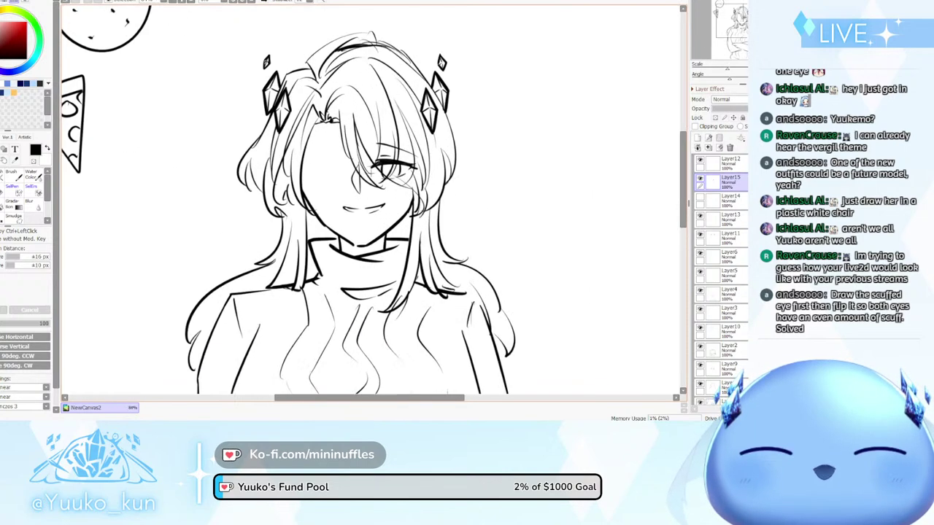
{"action": "scroll", "coordinate": [394, 227], "scroll_direction": "up", "scroll_amount": 1}
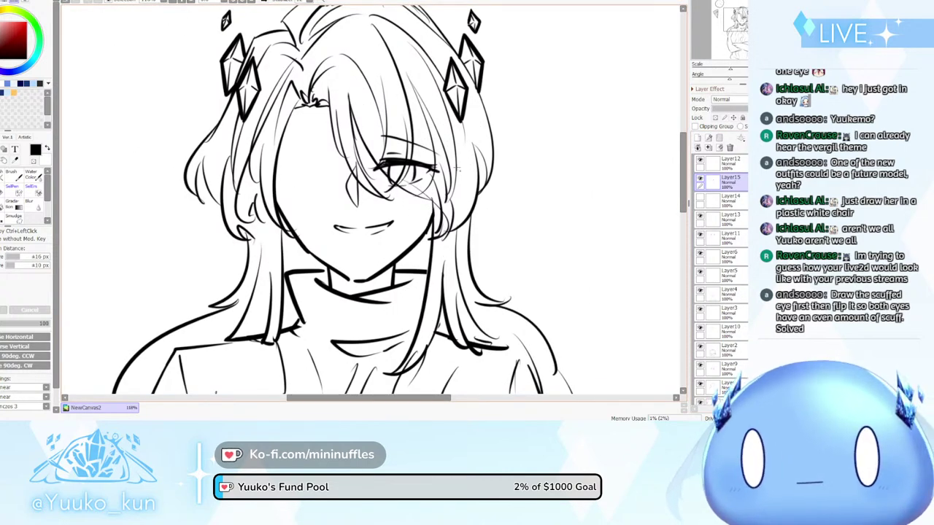
Try a horizontally flipped duplicate of Layer15's eye on the uncovered side of the face
{"action": "key", "text": "ctrl+j"}
{"action": "key", "text": "ctrl+h"}
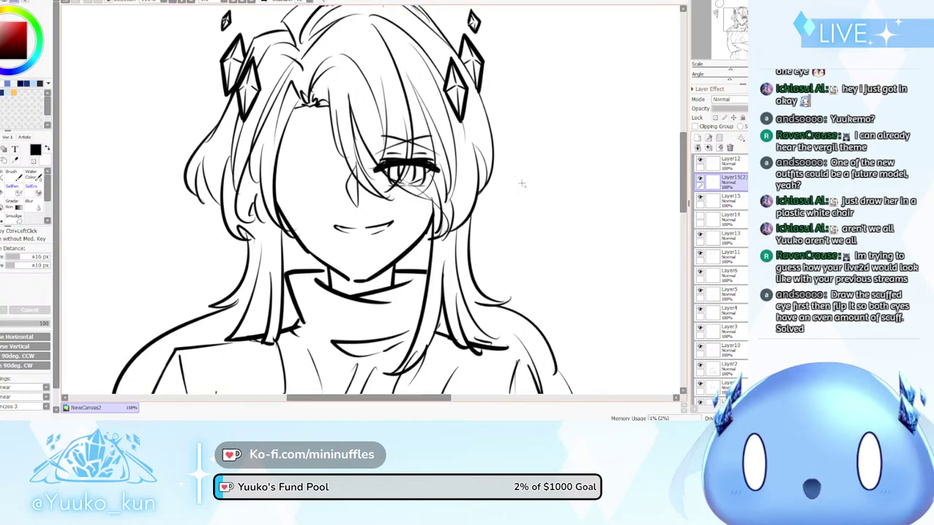
{"action": "key", "text": "Return"}
{"action": "left_click_drag", "start_coordinate": [467, 171], "coordinate": [367, 171]}
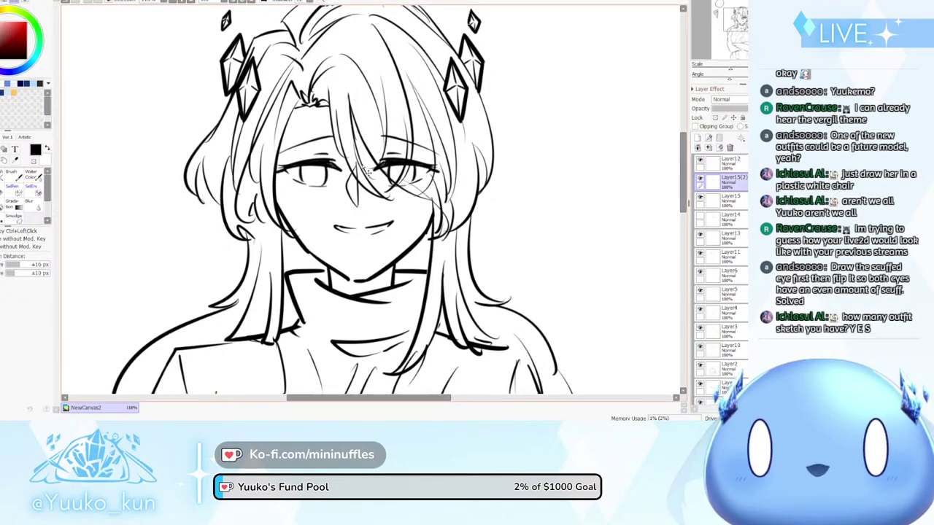
{"action": "scroll", "coordinate": [495, 171], "scroll_direction": "down", "scroll_amount": 7}
{"action": "scroll", "coordinate": [483, 165], "scroll_direction": "up", "scroll_amount": 2}
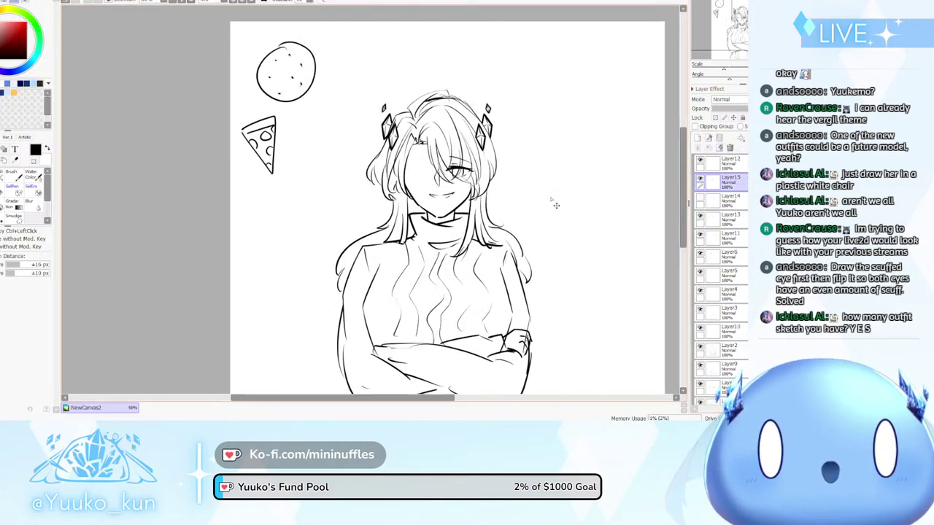
Hide Layer15, show Layer14 again, and add a new layer directly above Layer14
{"action": "scroll", "coordinate": [552, 202], "scroll_direction": "down", "scroll_amount": 1}
{"action": "scroll", "coordinate": [479, 183], "scroll_direction": "up", "scroll_amount": 4}
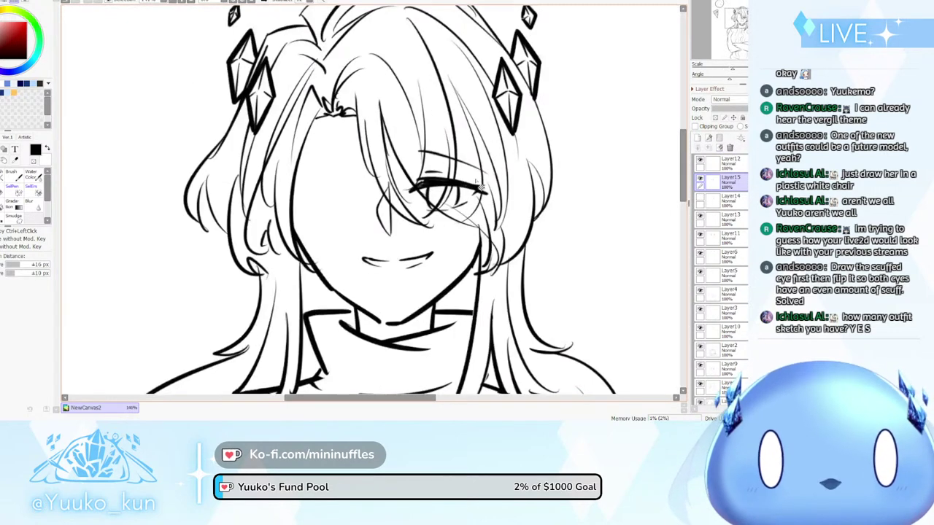
{"action": "scroll", "coordinate": [479, 184], "scroll_direction": "down", "scroll_amount": 3}
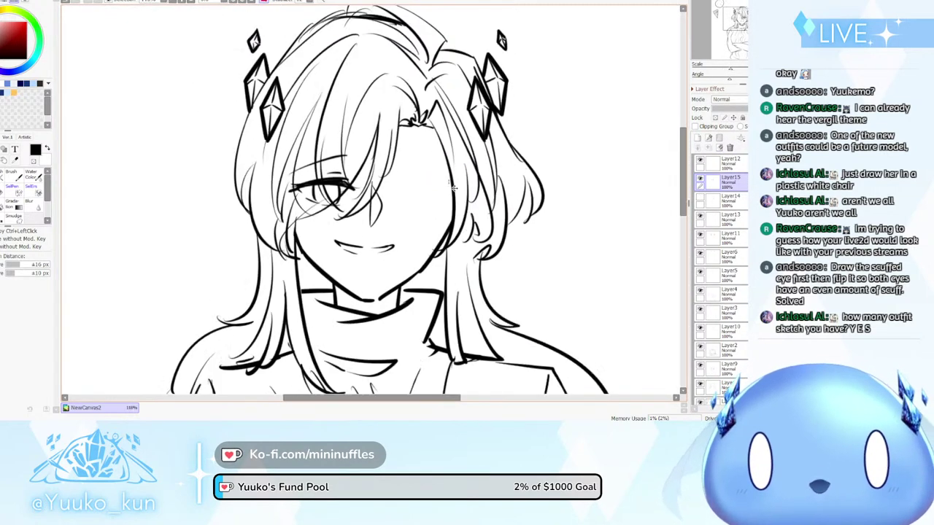
{"action": "scroll", "coordinate": [478, 184], "scroll_direction": "up", "scroll_amount": 2}
{"action": "left_click", "coordinate": [699, 180]}
{"action": "left_click", "coordinate": [700, 197]}
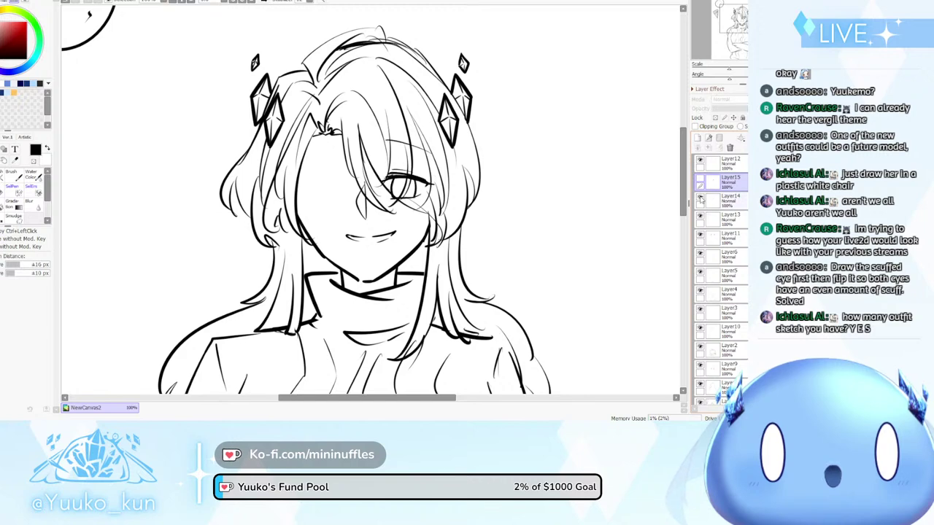
{"action": "scroll", "coordinate": [396, 175], "scroll_direction": "down", "scroll_amount": 3}
{"action": "scroll", "coordinate": [391, 172], "scroll_direction": "up", "scroll_amount": 3}
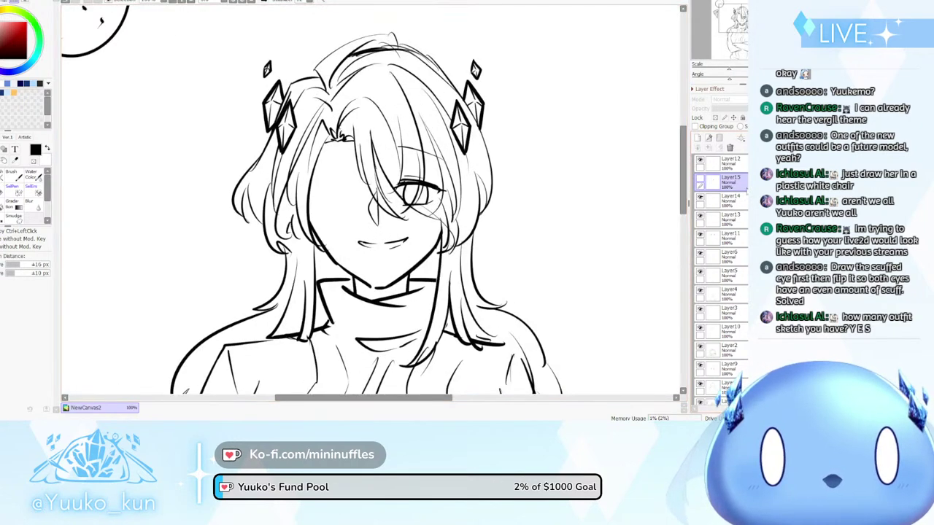
{"action": "left_click", "coordinate": [737, 202]}
In a mirrored canvas view, brush an arched upper lash line on the uncovered side of the face, undoing and redrawing strokes
{"action": "key", "text": "h"}
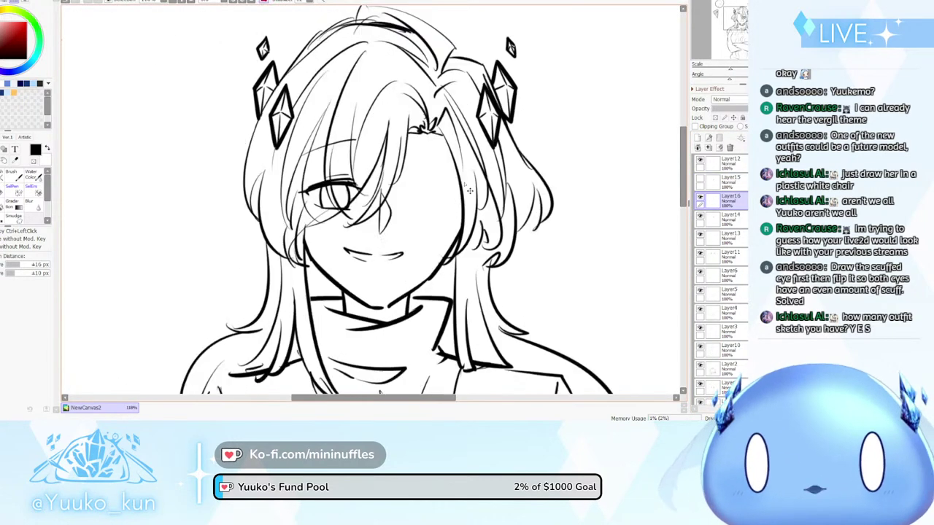
{"action": "scroll", "coordinate": [439, 195], "scroll_direction": "up", "scroll_amount": 3}
{"action": "key", "text": "b"}
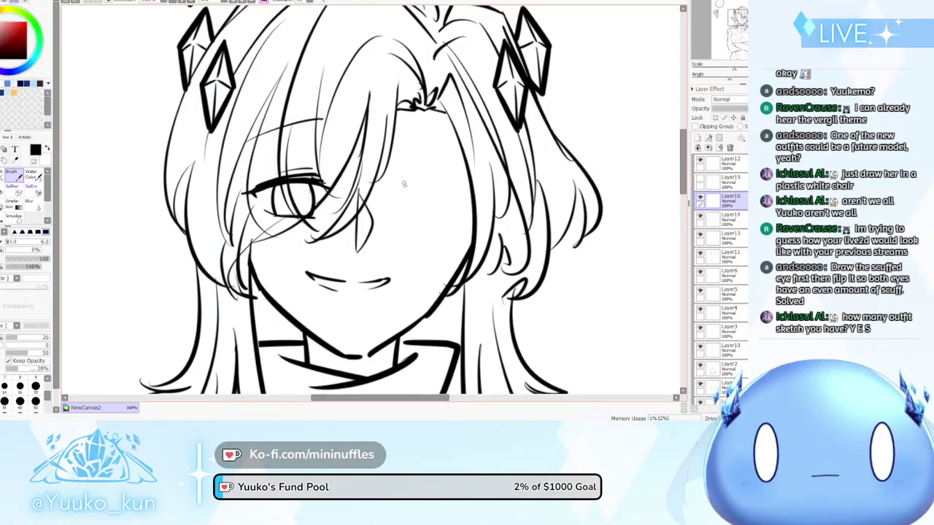
{"action": "mouse_move", "coordinate": [395, 191]}
{"action": "left_mouse_down"}
{"action": "mouse_move", "coordinate": [438, 179]}
{"action": "mouse_move", "coordinate": [425, 185]}
{"action": "mouse_move", "coordinate": [440, 181]}
{"action": "mouse_move", "coordinate": [466, 193]}
{"action": "mouse_move", "coordinate": [438, 179]}
{"action": "mouse_move", "coordinate": [469, 190]}
{"action": "left_mouse_up"}
{"action": "key", "text": "ctrl+z"}
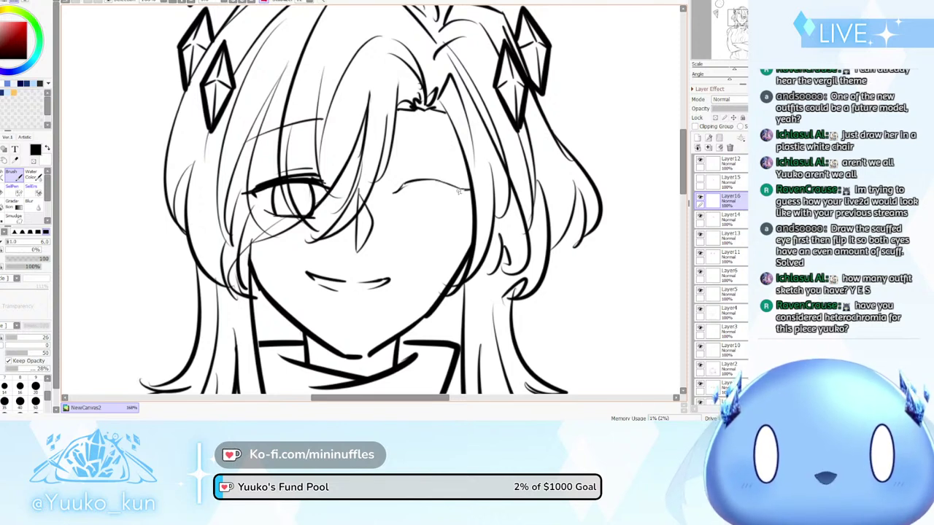
{"action": "key", "text": "ctrl+z"}
{"action": "mouse_move", "coordinate": [409, 182]}
{"action": "left_mouse_down"}
{"action": "mouse_move", "coordinate": [468, 188]}
{"action": "mouse_move", "coordinate": [434, 183]}
{"action": "mouse_move", "coordinate": [459, 183]}
{"action": "left_mouse_up"}
{"action": "key", "text": "ctrl+z"}
{"action": "key", "text": "ctrl+z"}
{"action": "key", "text": "ctrl+z"}
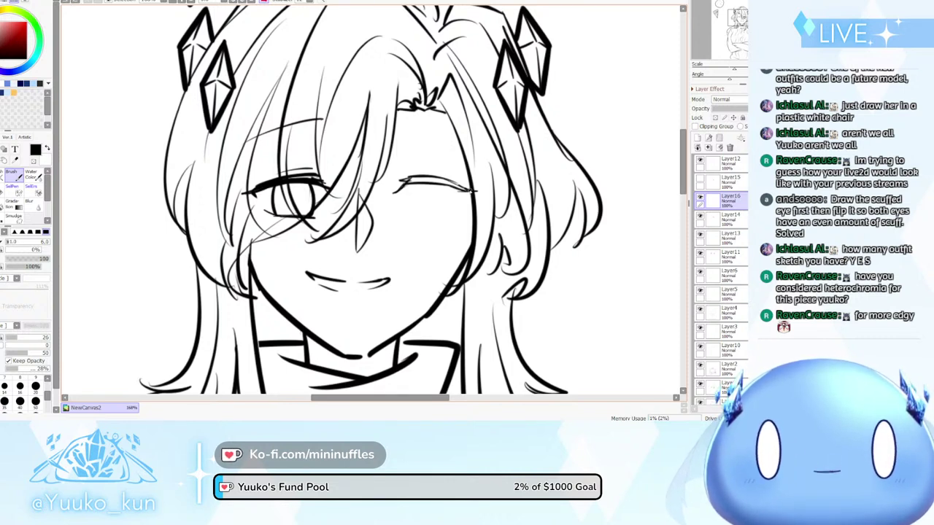
Rework both ends of the new lash line and trim its inner end with the eraser at size 20
{"action": "left_click_drag", "start_coordinate": [449, 187], "coordinate": [470, 192]}
{"action": "key", "text": "ctrl+z"}
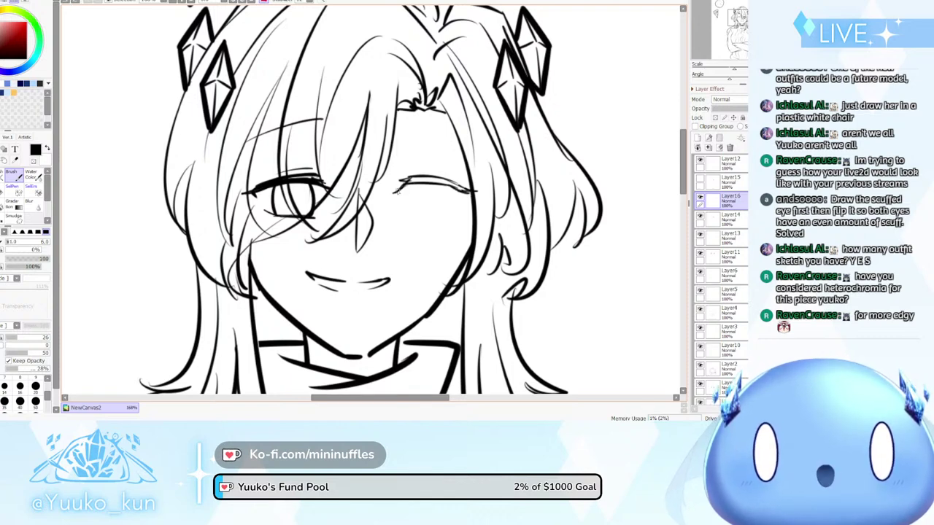
{"action": "key", "text": "ctrl+z"}
{"action": "left_click_drag", "start_coordinate": [400, 188], "coordinate": [417, 181]}
{"action": "key", "text": "e"}
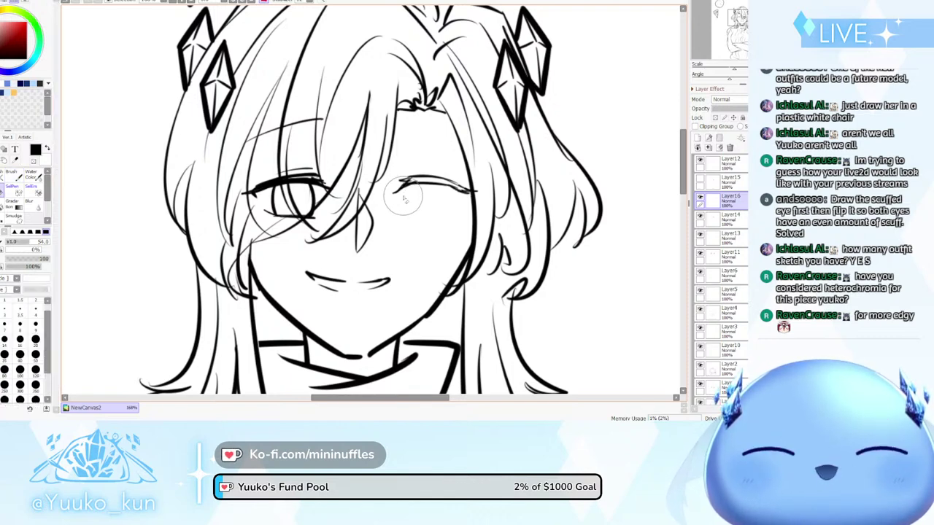
{"action": "left_click", "coordinate": [35, 339]}
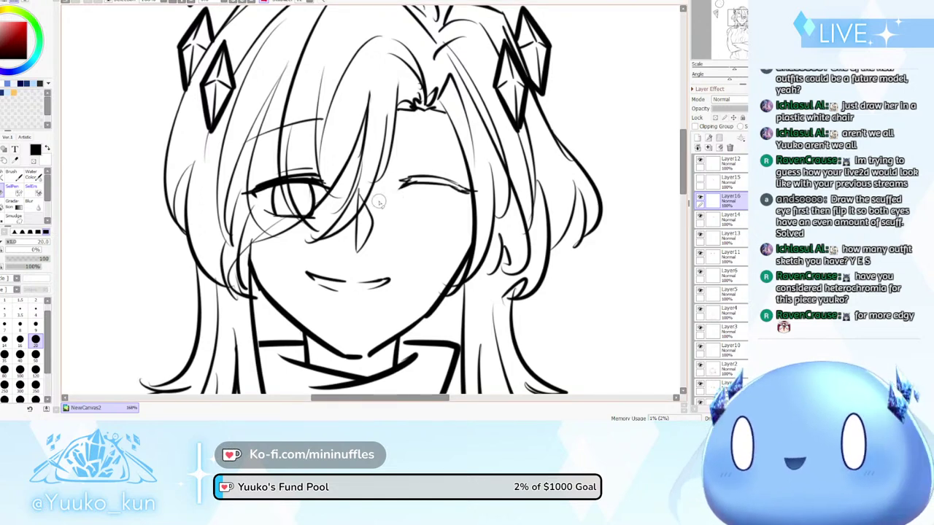
Brush a thin eyelid crease above the uncovered eye's upper lash line
{"action": "key", "text": "b"}
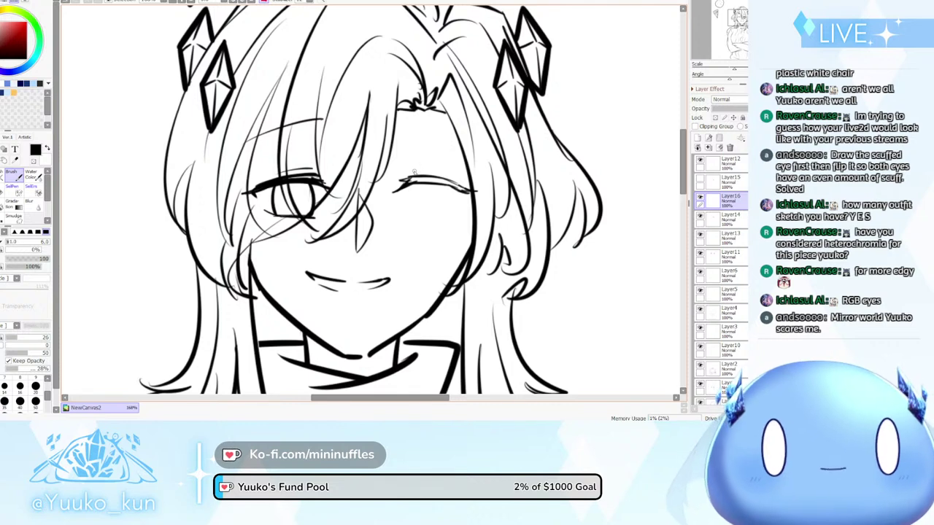
{"action": "left_click_drag", "start_coordinate": [413, 170], "coordinate": [439, 174]}
{"action": "key", "text": "ctrl+z"}
{"action": "key", "text": "ctrl+z"}
{"action": "key", "text": "ctrl+z"}
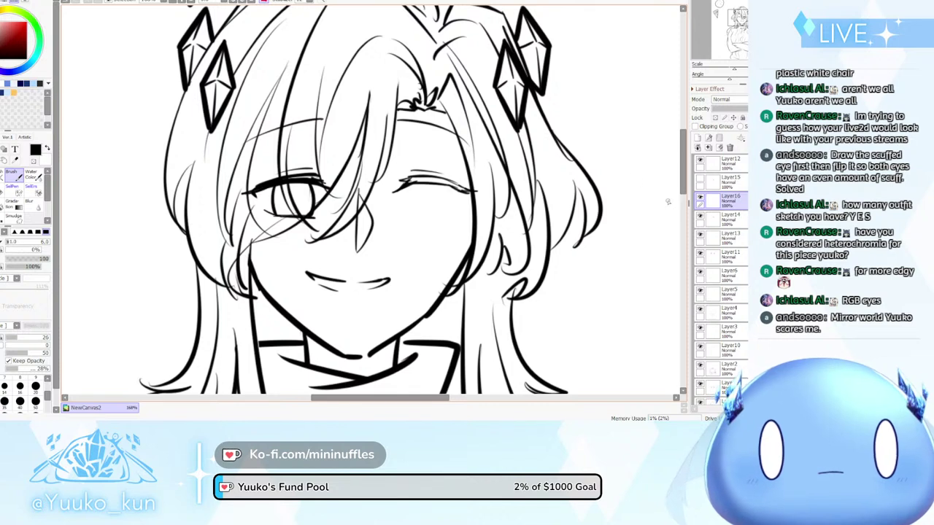
Draw a thin arched eyebrow above the uncovered eye and thicken the eye's upper lash line
{"action": "left_click", "coordinate": [702, 202]}
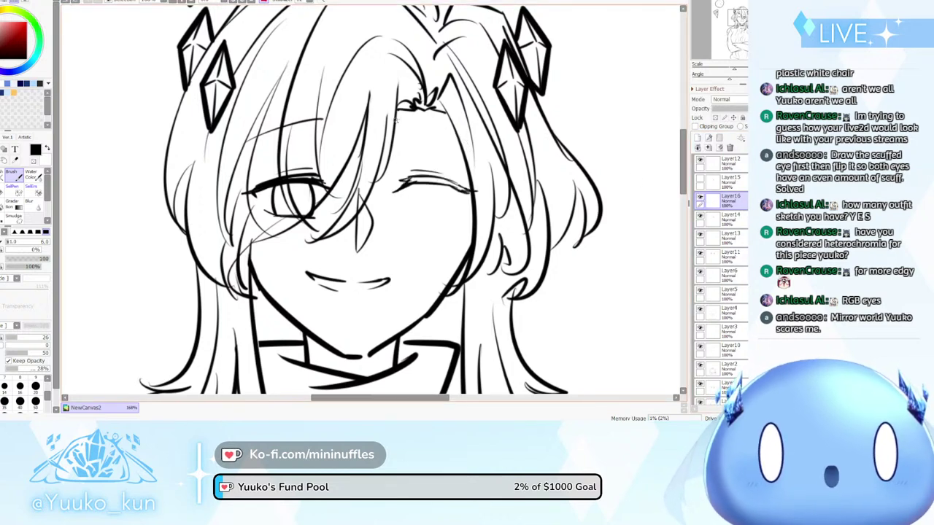
{"action": "left_click_drag", "start_coordinate": [406, 121], "coordinate": [476, 142]}
{"action": "key", "text": "ctrl+z"}
{"action": "left_click_drag", "start_coordinate": [407, 121], "coordinate": [477, 145]}
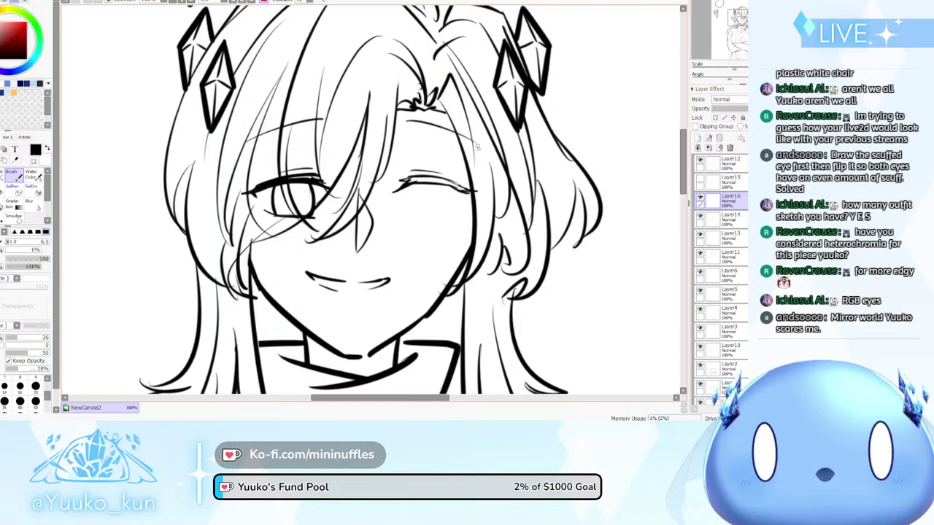
{"action": "key", "text": "h"}
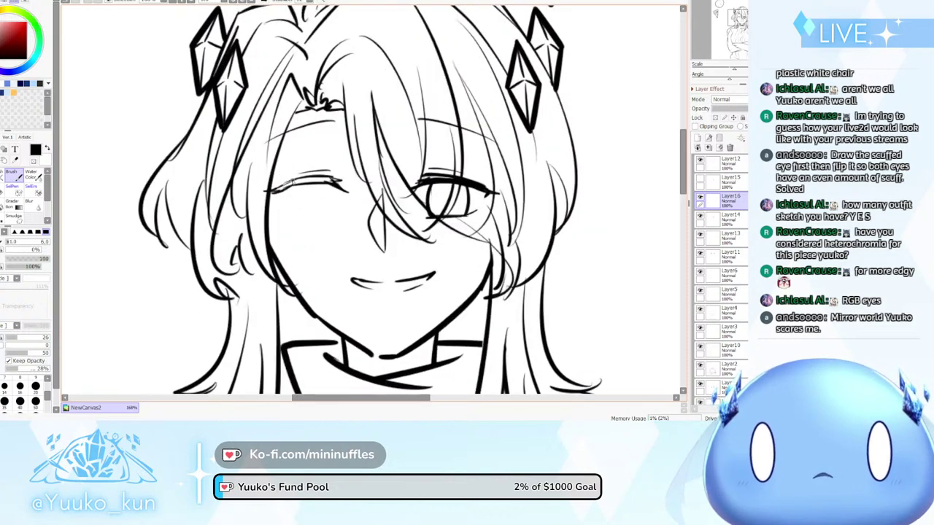
{"action": "mouse_move", "coordinate": [280, 190]}
{"action": "left_mouse_down"}
{"action": "mouse_move", "coordinate": [307, 179]}
{"action": "mouse_move", "coordinate": [284, 185]}
{"action": "mouse_move", "coordinate": [340, 179]}
{"action": "left_mouse_up"}
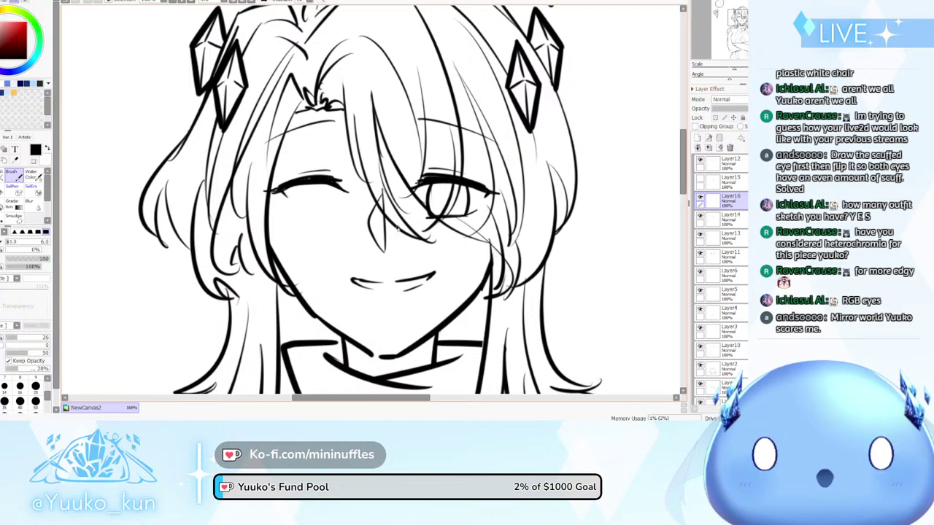
{"action": "mouse_move", "coordinate": [82, 169]}
{"action": "left_mouse_down"}
{"action": "mouse_move", "coordinate": [107, 172]}
{"action": "mouse_move", "coordinate": [99, 185]}
{"action": "mouse_move", "coordinate": [83, 174]}
{"action": "mouse_move", "coordinate": [81, 207]}
{"action": "left_mouse_up"}
{"action": "key", "text": "ctrl+z"}
{"action": "key", "text": "ctrl+z"}
{"action": "mouse_move", "coordinate": [93, 154]}
{"action": "left_mouse_down"}
{"action": "mouse_move", "coordinate": [73, 174]}
{"action": "mouse_move", "coordinate": [75, 206]}
{"action": "mouse_move", "coordinate": [88, 209]}
{"action": "mouse_move", "coordinate": [108, 165]}
{"action": "left_mouse_up"}
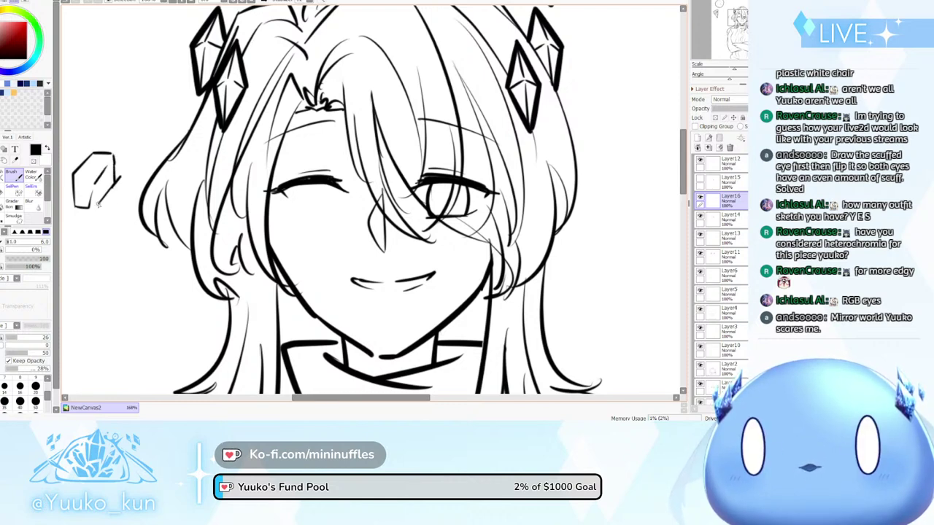
{"action": "mouse_move", "coordinate": [121, 179]}
{"action": "left_mouse_down"}
{"action": "mouse_move", "coordinate": [132, 208]}
{"action": "mouse_move", "coordinate": [117, 240]}
{"action": "mouse_move", "coordinate": [119, 267]}
{"action": "mouse_move", "coordinate": [129, 253]}
{"action": "left_mouse_up"}
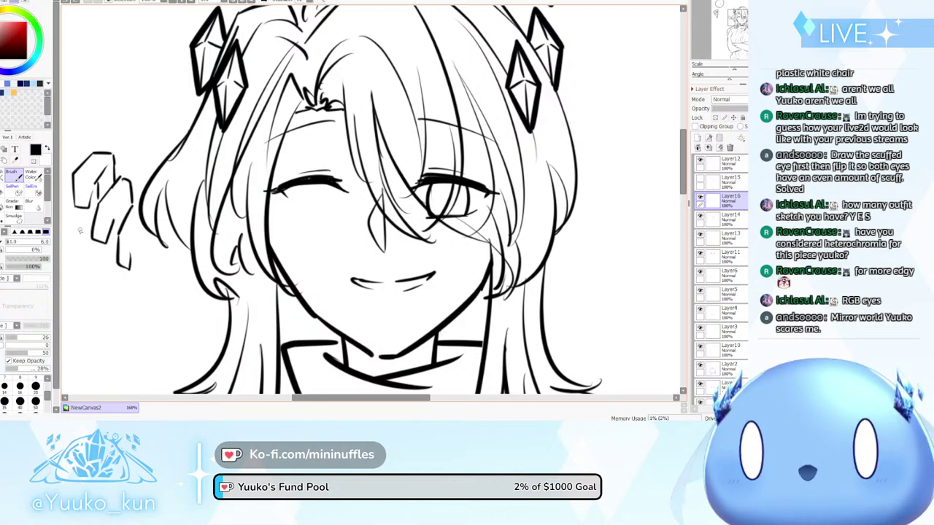
{"action": "left_click_drag", "start_coordinate": [88, 229], "coordinate": [74, 243]}
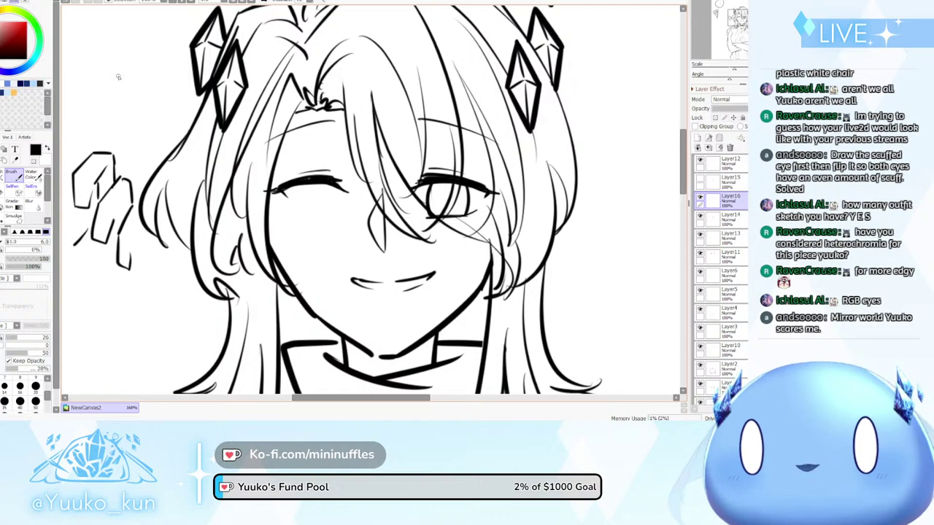
{"action": "mouse_move", "coordinate": [114, 83]}
{"action": "left_mouse_down"}
{"action": "mouse_move", "coordinate": [136, 47]}
{"action": "mouse_move", "coordinate": [155, 61]}
{"action": "mouse_move", "coordinate": [136, 103]}
{"action": "left_mouse_up"}
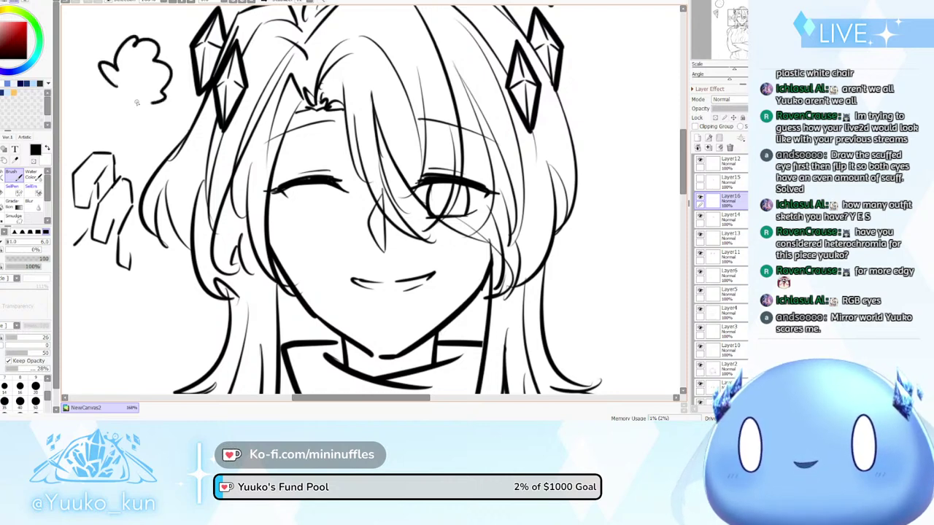
{"action": "mouse_move", "coordinate": [135, 44]}
{"action": "left_mouse_down"}
{"action": "mouse_move", "coordinate": [136, 67]}
{"action": "mouse_move", "coordinate": [159, 89]}
{"action": "left_mouse_up"}
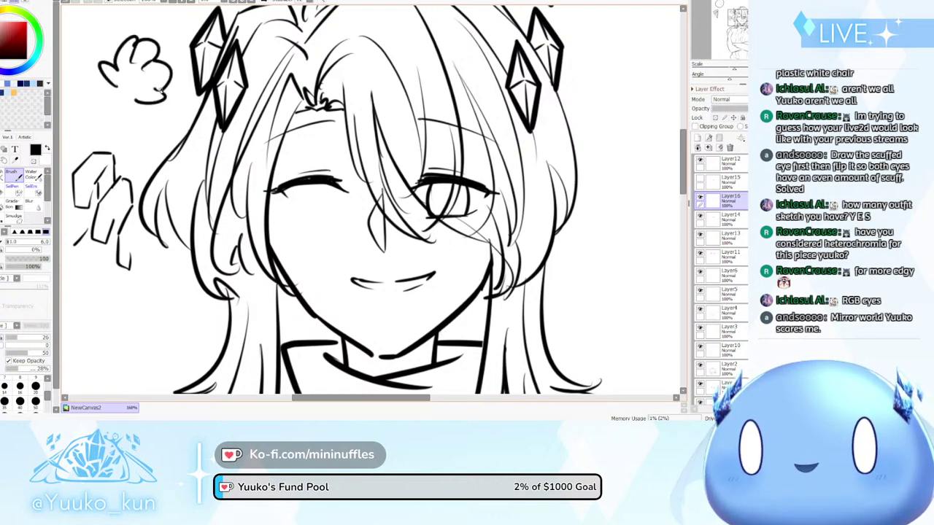
{"action": "key", "text": "ctrl+z"}
{"action": "key", "text": "ctrl+z"}
{"action": "key", "text": "ctrl+z"}
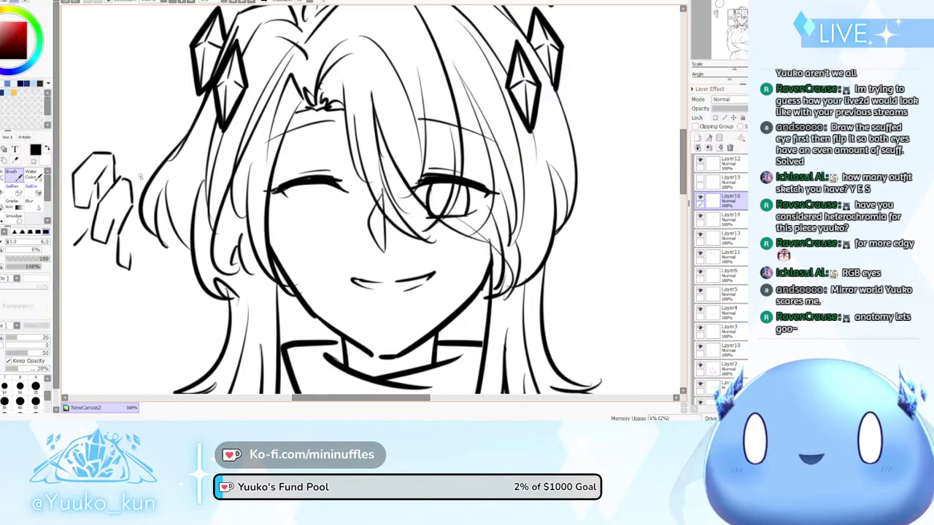
{"action": "key", "text": "ctrl+z"}
{"action": "key", "text": "ctrl+z"}
{"action": "key", "text": "ctrl+z"}
{"action": "key", "text": "ctrl+z"}
{"action": "key", "text": "ctrl+z"}
{"action": "key", "text": "ctrl+z"}
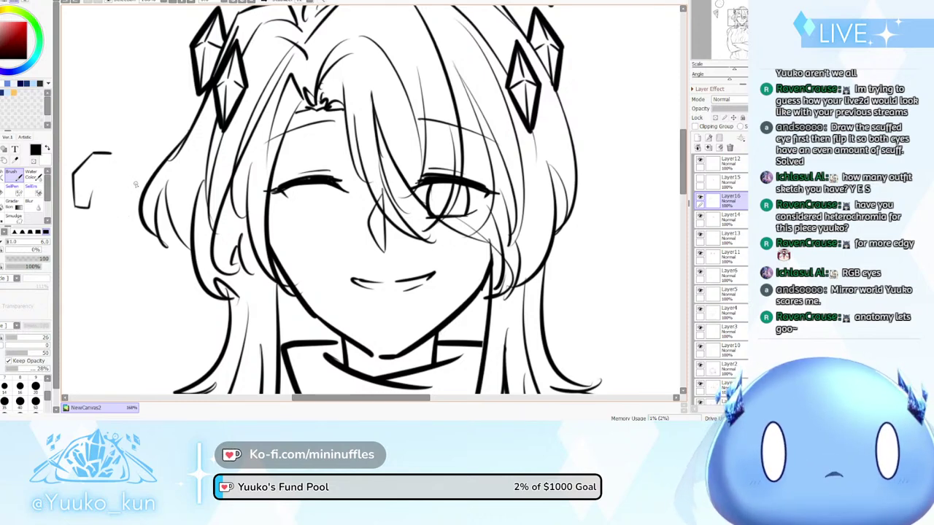
{"action": "key", "text": "ctrl+z"}
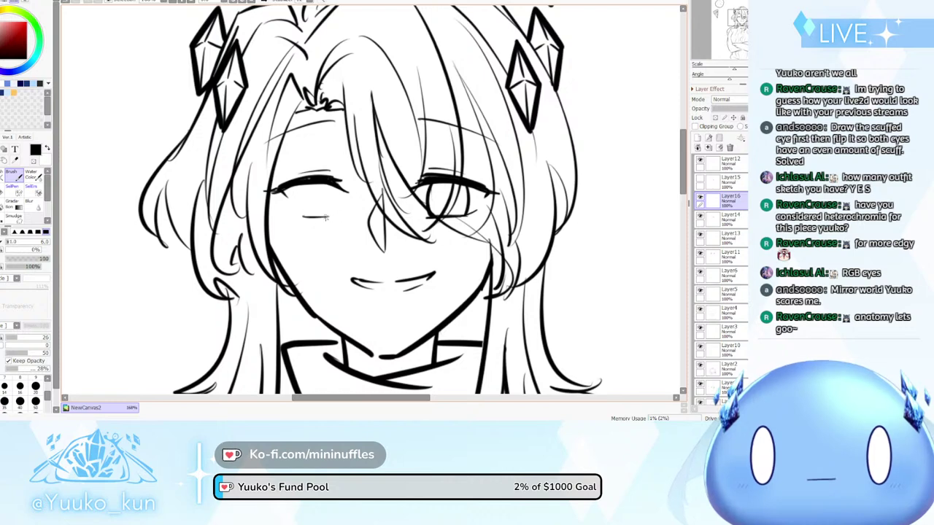
Draw a short lower lash line with a rising outer end under the uncovered eye and clean it with the eraser
{"action": "left_click_drag", "start_coordinate": [306, 217], "coordinate": [332, 215]}
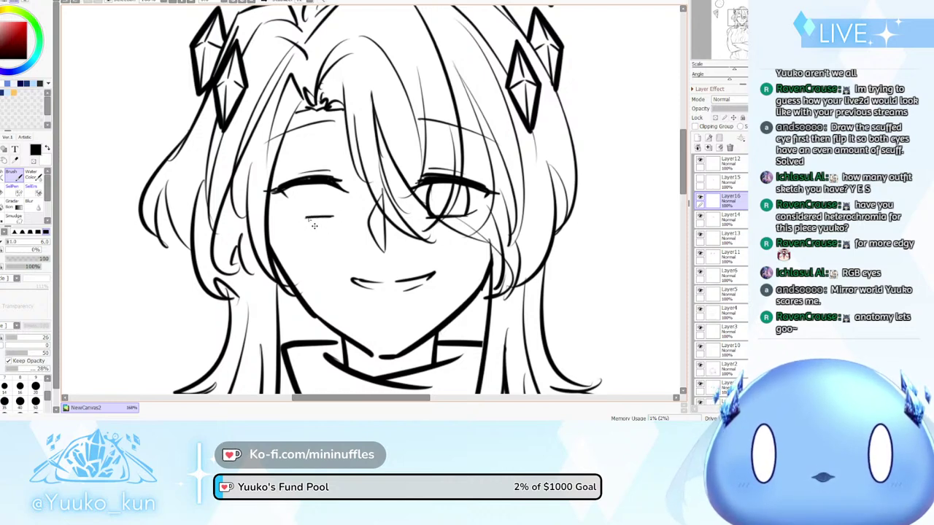
{"action": "left_click_drag", "start_coordinate": [298, 210], "coordinate": [310, 217]}
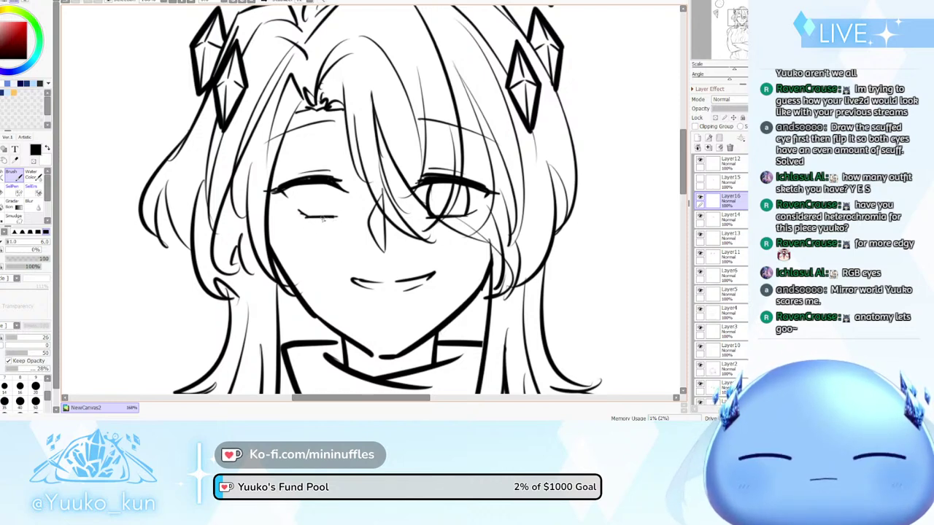
{"action": "key", "text": "e"}
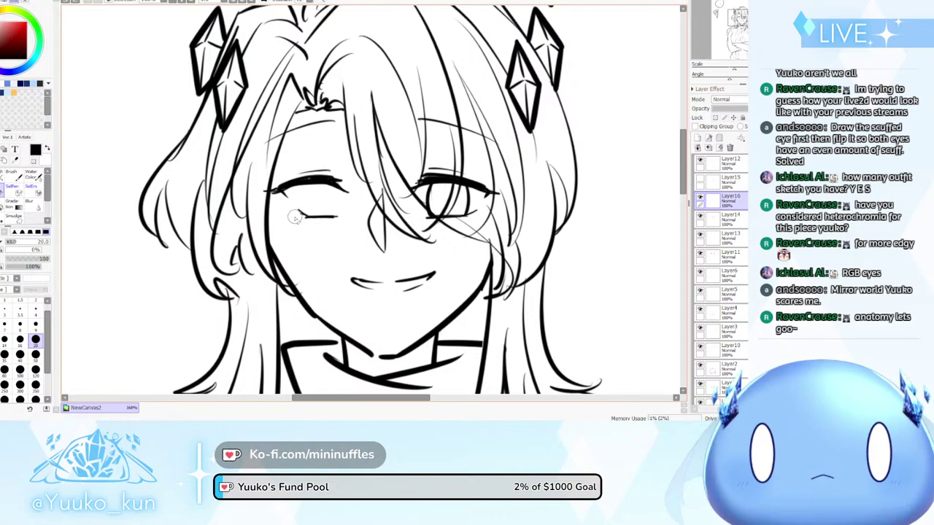
{"action": "key", "text": "b"}
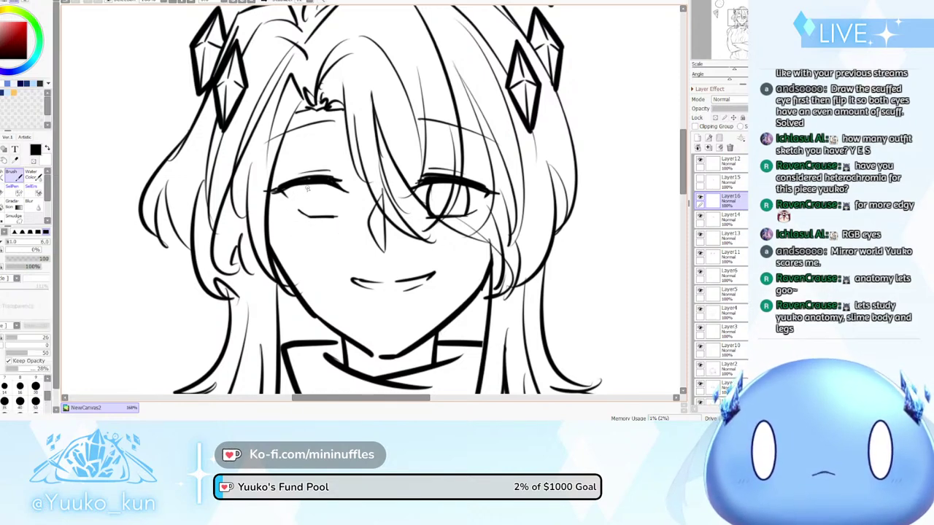
Check the eye in the flipped view, then erase and redraw the outer end of the lower lash line
{"action": "key", "text": "h"}
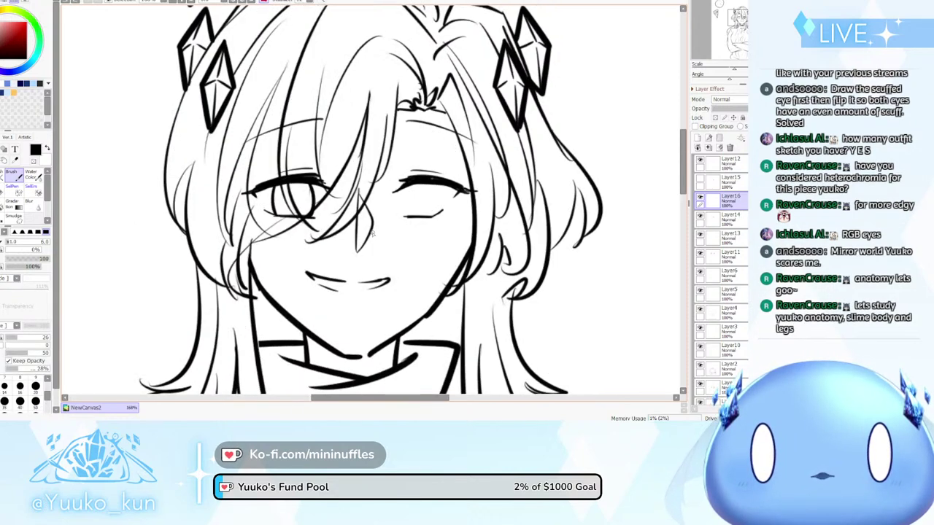
{"action": "key", "text": "h"}
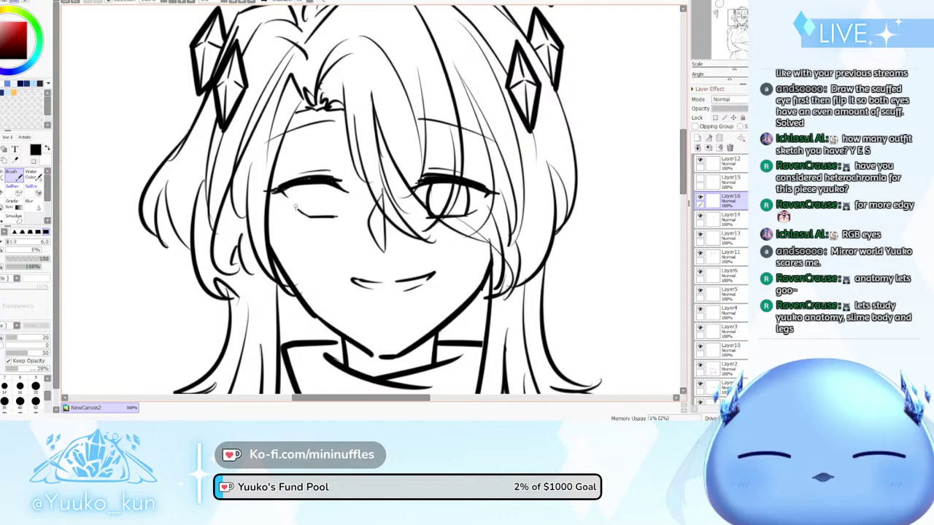
{"action": "key", "text": "e"}
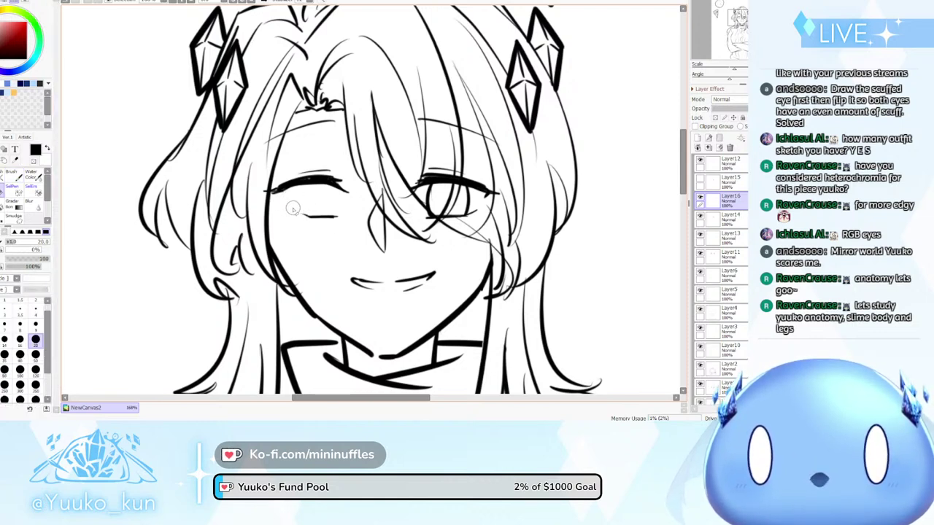
{"action": "key", "text": "b"}
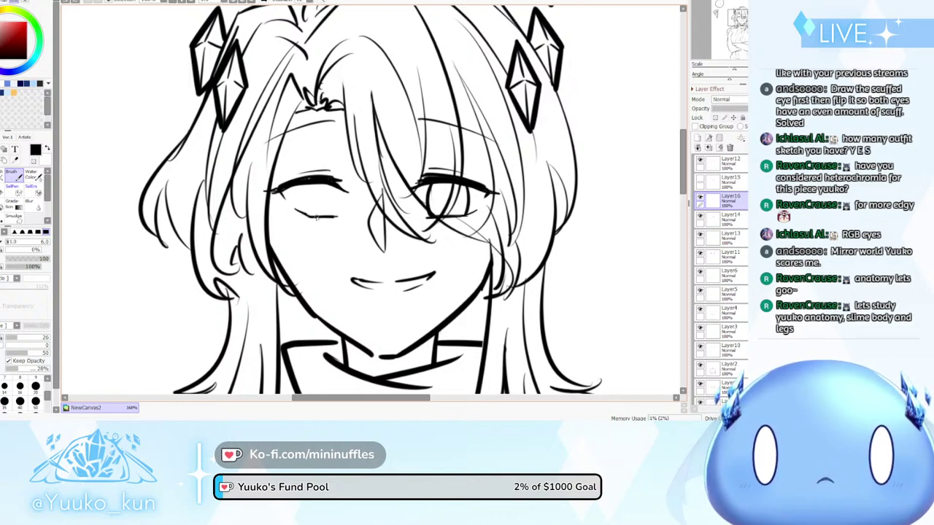
{"action": "key", "text": "ctrl+z"}
{"action": "left_click_drag", "start_coordinate": [307, 185], "coordinate": [306, 215]}
{"action": "key", "text": "ctrl+z"}
{"action": "key", "text": "ctrl+z"}
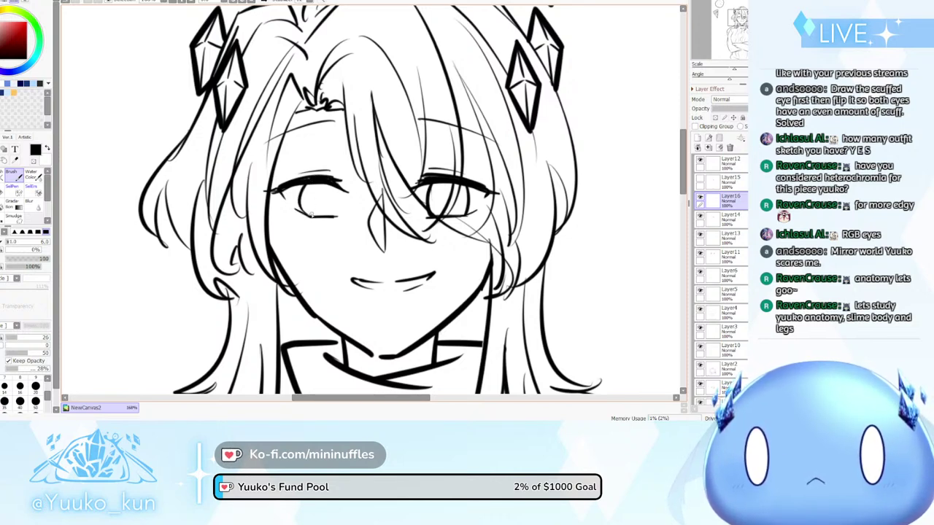
{"action": "key", "text": "ctrl+z"}
{"action": "left_click_drag", "start_coordinate": [326, 182], "coordinate": [336, 218]}
{"action": "key", "text": "ctrl+z"}
{"action": "key", "text": "ctrl+z"}
{"action": "key", "text": "ctrl+z"}
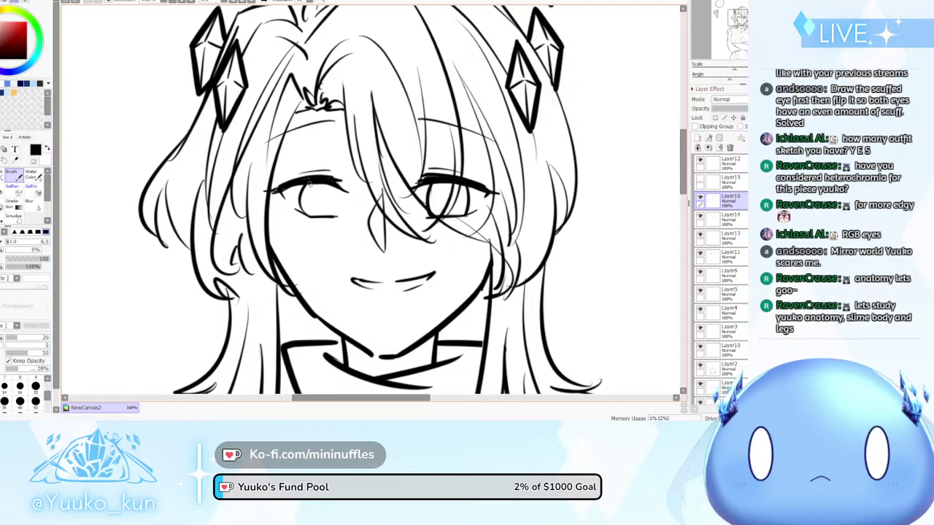
Outline both sides of the uncovered eye's iris between the upper and lower lash lines
{"action": "left_click_drag", "start_coordinate": [312, 183], "coordinate": [303, 216]}
{"action": "key", "text": "ctrl+z"}
{"action": "left_click_drag", "start_coordinate": [310, 183], "coordinate": [308, 216]}
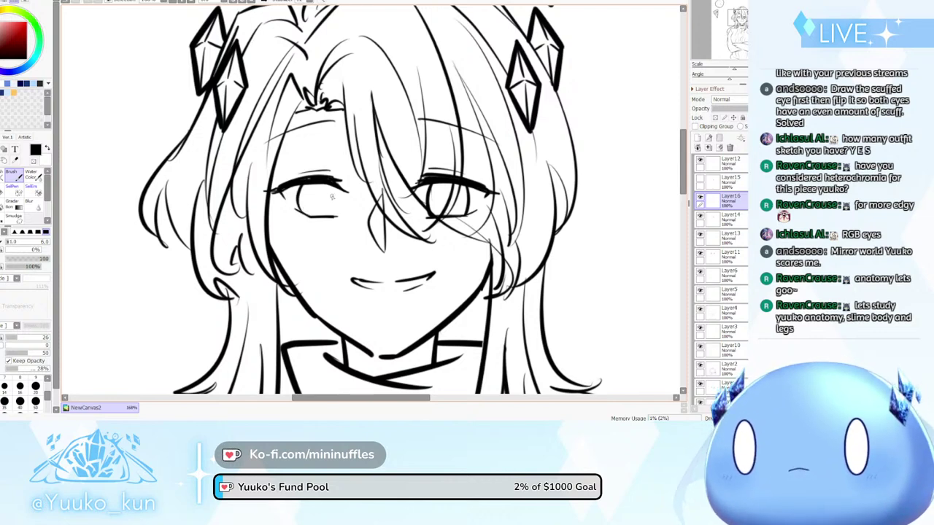
{"action": "key", "text": "ctrl+z"}
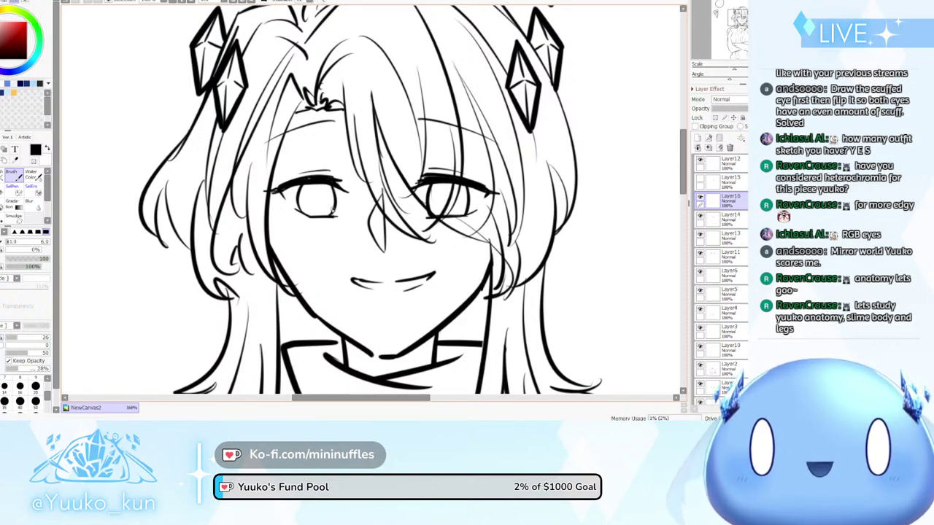
{"action": "left_click_drag", "start_coordinate": [332, 186], "coordinate": [333, 217]}
{"action": "key", "text": "ctrl+z"}
{"action": "key", "text": "ctrl+z"}
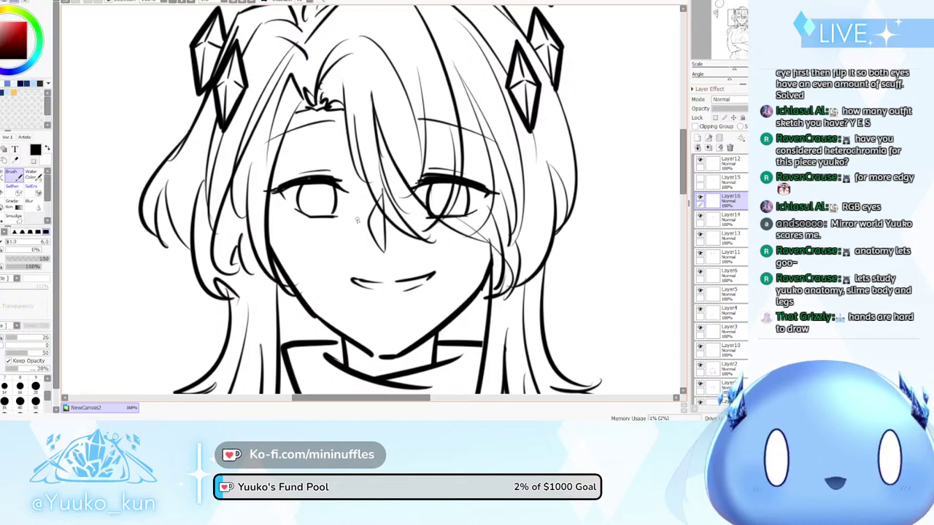
Select the area around the uncovered eye and its brow, then cut and paste it onto a new layer
{"action": "scroll", "coordinate": [457, 267], "scroll_direction": "down", "scroll_amount": 4}
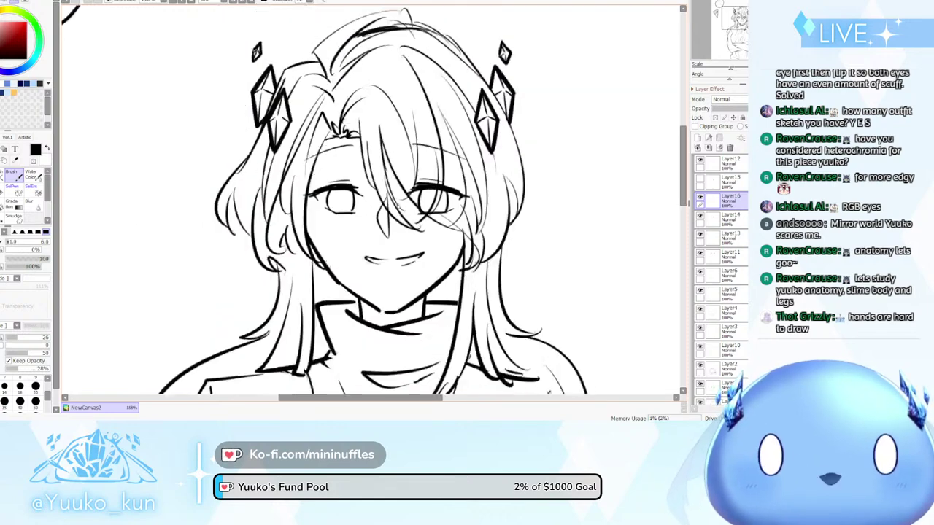
{"action": "scroll", "coordinate": [457, 267], "scroll_direction": "up", "scroll_amount": 4}
{"action": "scroll", "coordinate": [457, 267], "scroll_direction": "down", "scroll_amount": 4}
{"action": "scroll", "coordinate": [389, 196], "scroll_direction": "up", "scroll_amount": 4}
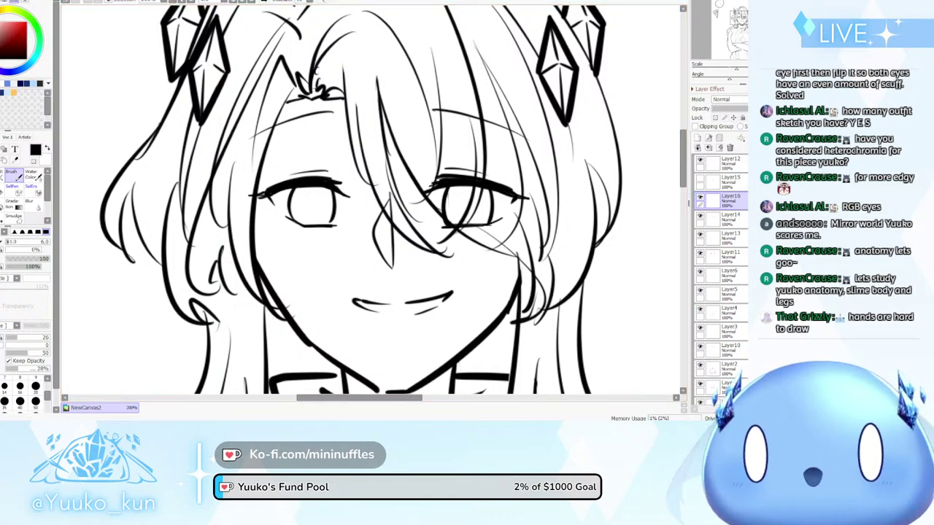
{"action": "key", "text": "ctrl+t"}
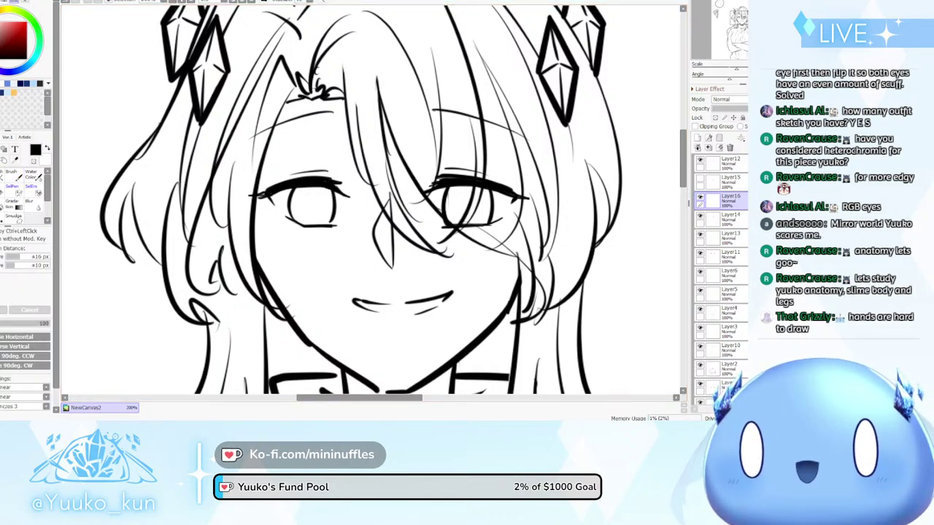
{"action": "left_click", "coordinate": [40, 310]}
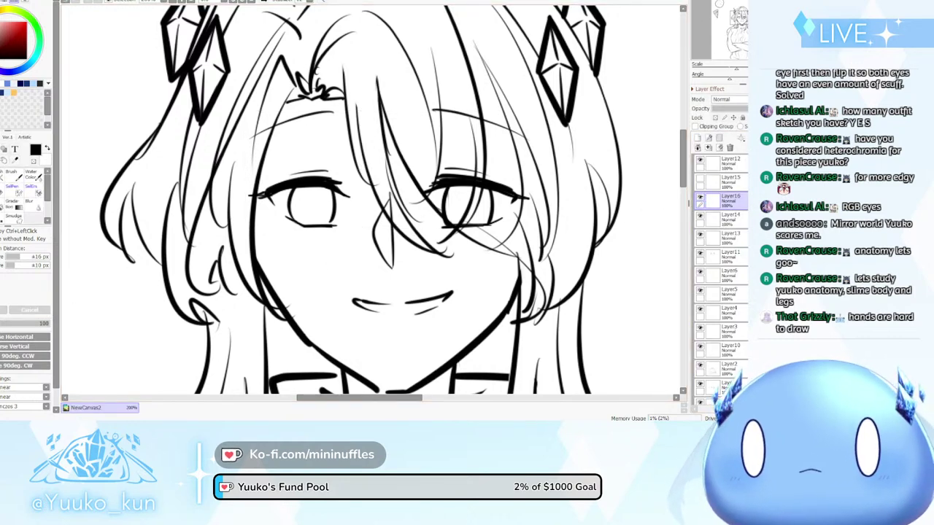
{"action": "left_click_drag", "start_coordinate": [239, 80], "coordinate": [370, 267]}
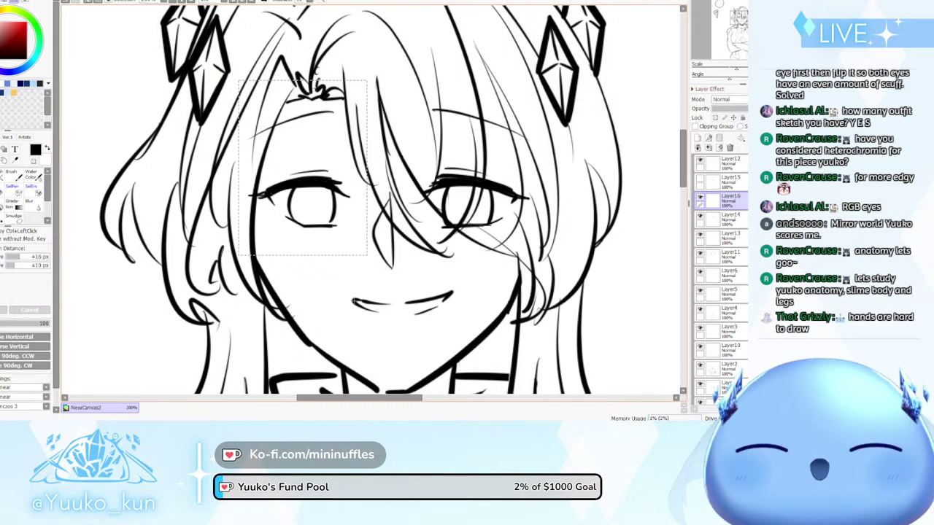
{"action": "key", "text": "ctrl+x"}
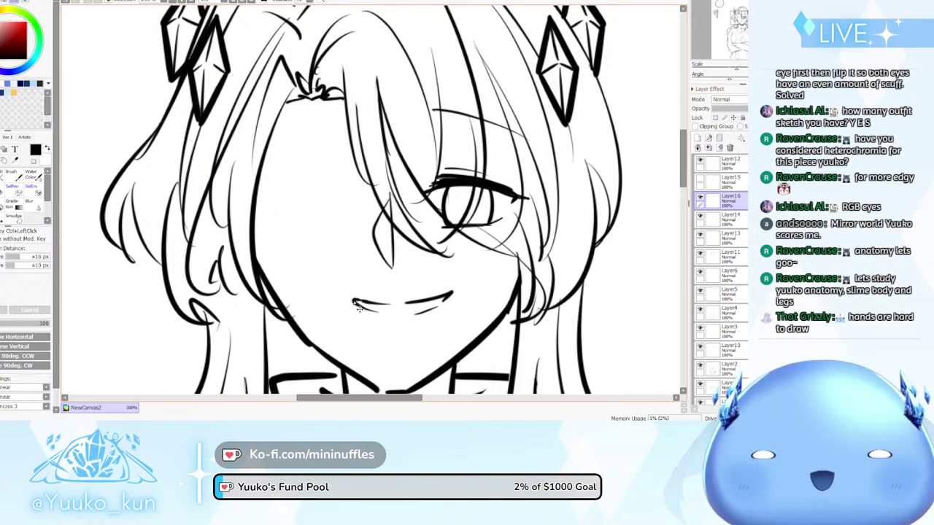
{"action": "key", "text": "ctrl+v"}
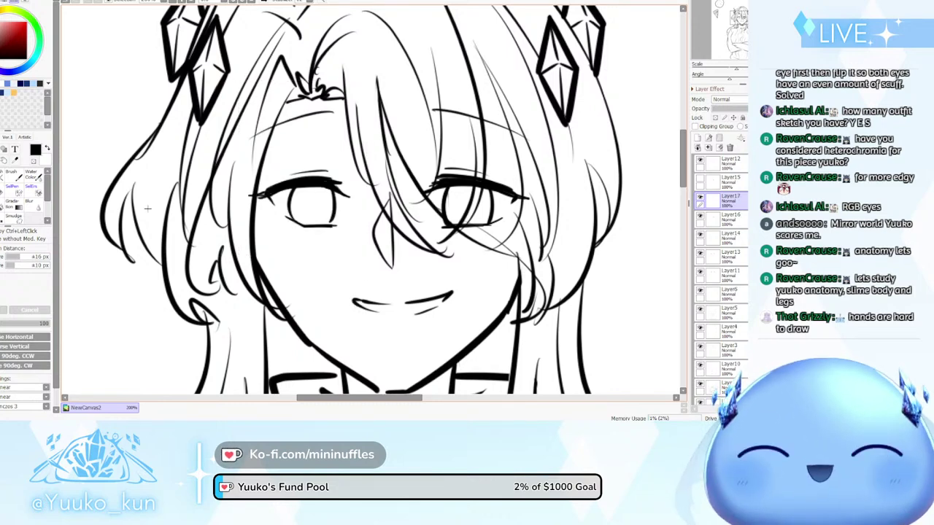
Transform the pasted eye and brow, enlarging them slightly outward and upward and tilting them a little
{"action": "key", "text": "ctrl+t"}
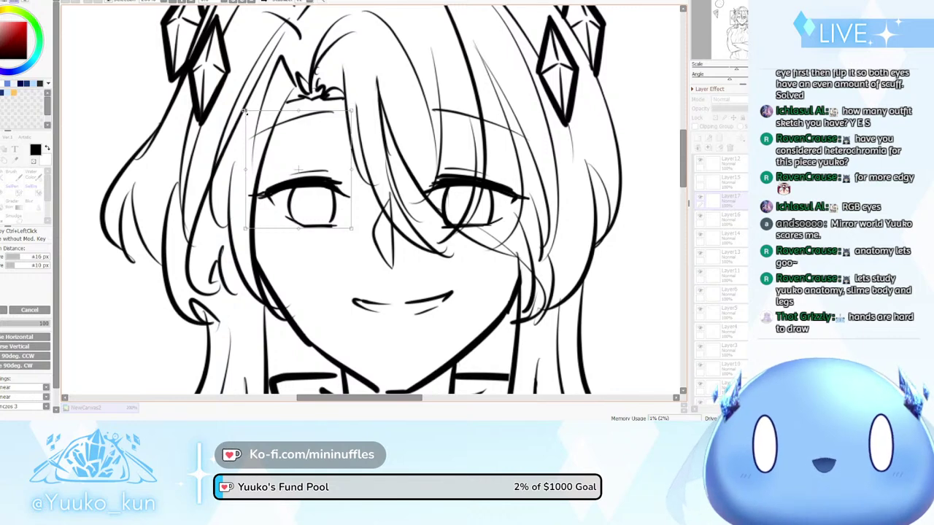
{"action": "left_click_drag", "start_coordinate": [245, 113], "coordinate": [235, 109]}
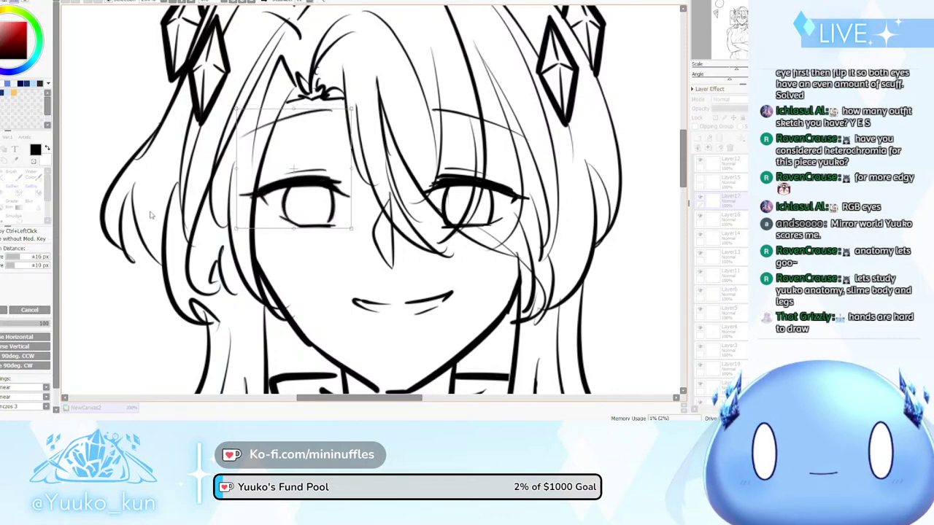
{"action": "key", "text": "ctrl+z"}
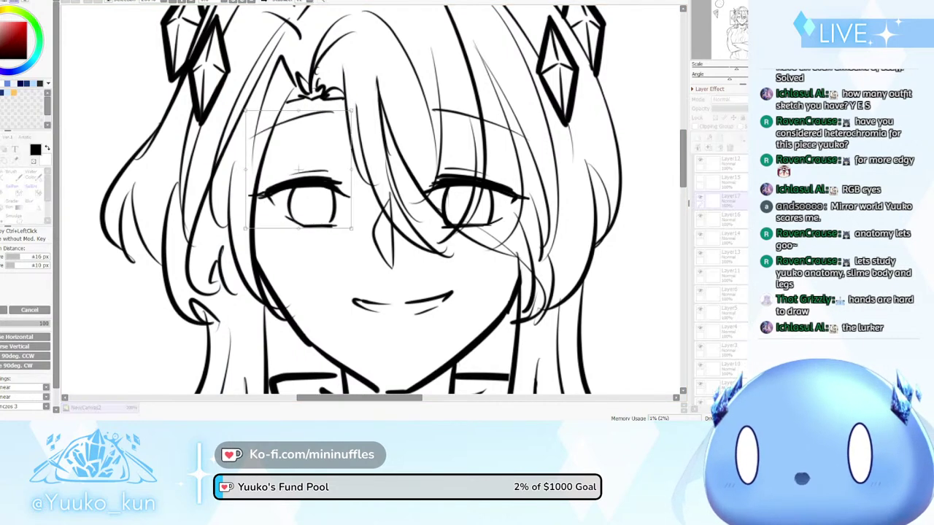
{"action": "left_click_drag", "start_coordinate": [247, 112], "coordinate": [241, 106]}
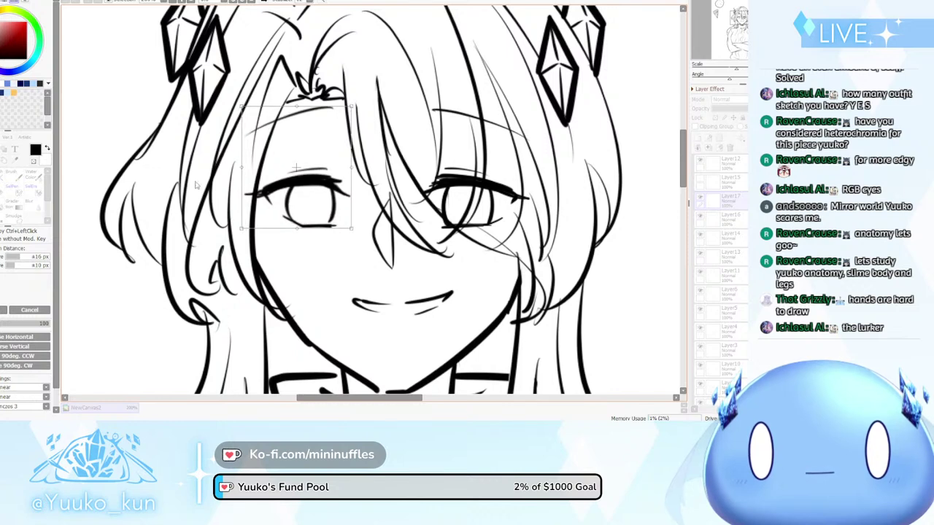
{"action": "left_click_drag", "start_coordinate": [248, 179], "coordinate": [245, 181]}
{"action": "left_click_drag", "start_coordinate": [301, 197], "coordinate": [307, 198]}
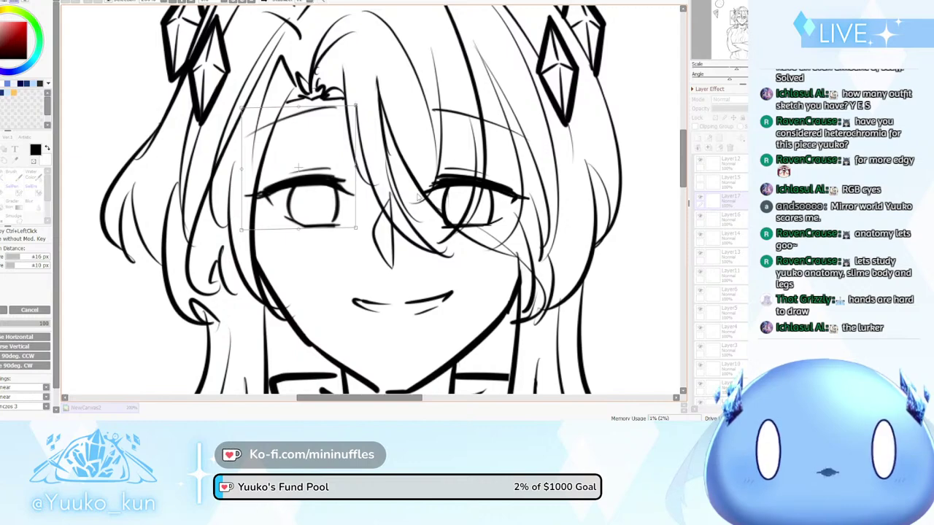
Compare the transformed eye with the other one at several distances, fine-tune its placement and apply the transformation
{"action": "scroll", "coordinate": [383, 194], "scroll_direction": "down", "scroll_amount": 4}
{"action": "scroll", "coordinate": [383, 193], "scroll_direction": "up", "scroll_amount": 3}
{"action": "scroll", "coordinate": [383, 192], "scroll_direction": "up", "scroll_amount": 3}
{"action": "mouse_move", "coordinate": [339, 189]}
{"action": "left_mouse_down"}
{"action": "mouse_move", "coordinate": [353, 203]}
{"action": "mouse_move", "coordinate": [384, 191]}
{"action": "mouse_move", "coordinate": [619, 203]}
{"action": "mouse_move", "coordinate": [339, 207]}
{"action": "left_mouse_up"}
{"action": "scroll", "coordinate": [347, 210], "scroll_direction": "down", "scroll_amount": 4}
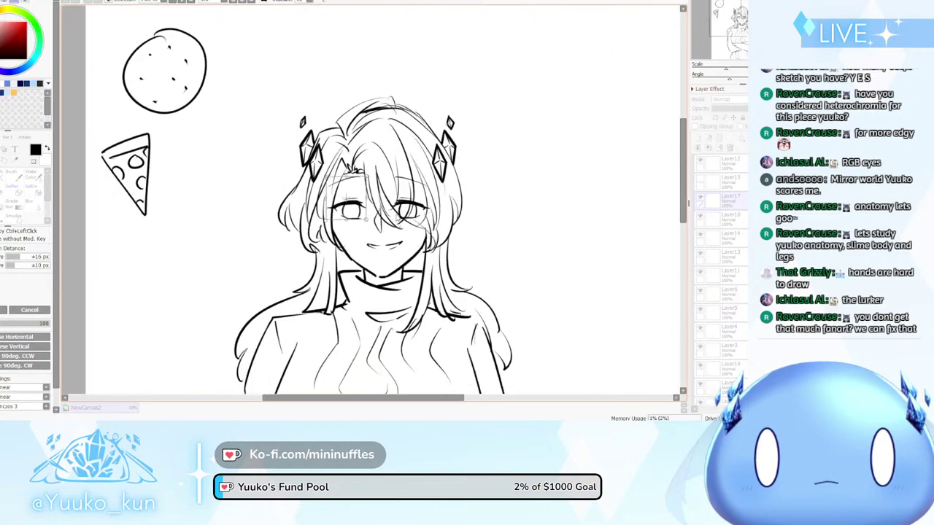
{"action": "scroll", "coordinate": [335, 207], "scroll_direction": "up", "scroll_amount": 4}
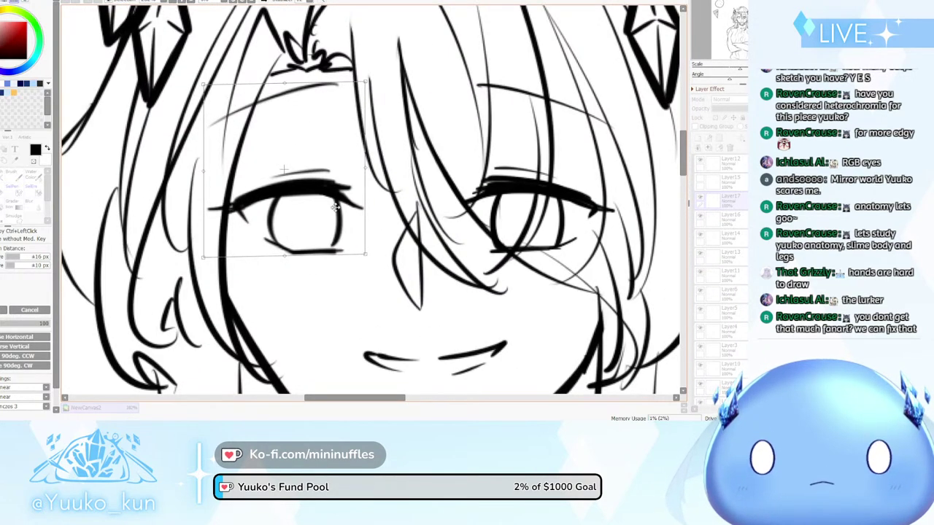
{"action": "scroll", "coordinate": [334, 207], "scroll_direction": "down", "scroll_amount": 4}
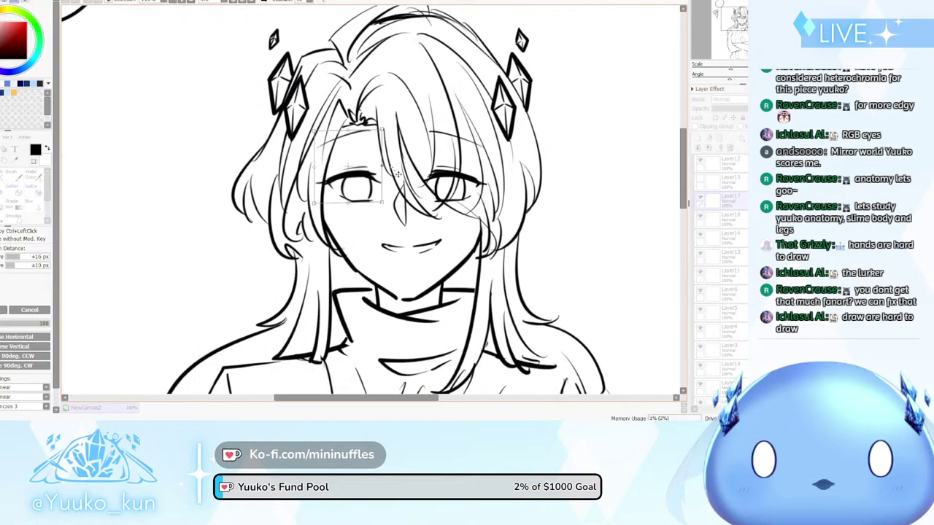
{"action": "scroll", "coordinate": [334, 206], "scroll_direction": "up", "scroll_amount": 1}
{"action": "left_click", "coordinate": [4, 310]}
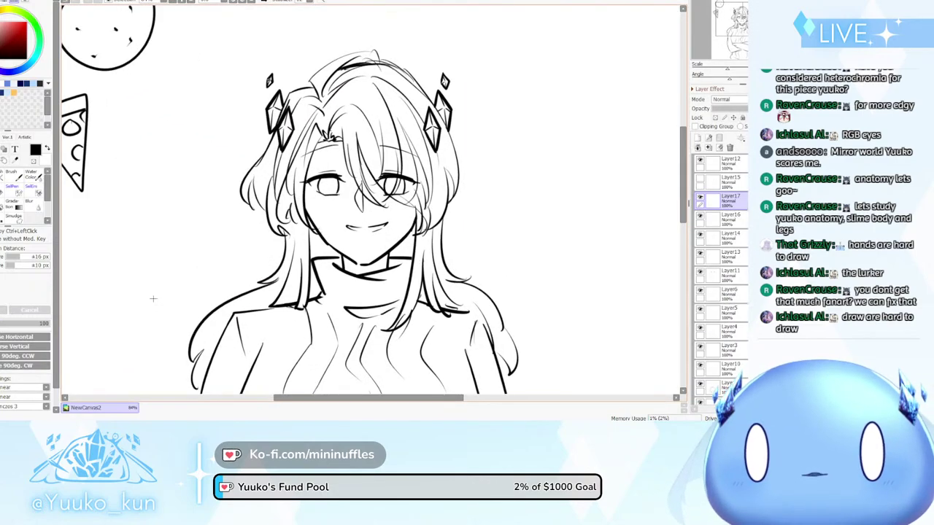
Check the eyes in the flipped view and shift the uncovered eye and brow slightly inward toward the nose
{"action": "scroll", "coordinate": [356, 205], "scroll_direction": "down", "scroll_amount": 4}
{"action": "scroll", "coordinate": [356, 205], "scroll_direction": "up", "scroll_amount": 4}
{"action": "key", "text": "h"}
{"action": "scroll", "coordinate": [431, 216], "scroll_direction": "down", "scroll_amount": 4}
{"action": "key", "text": "h"}
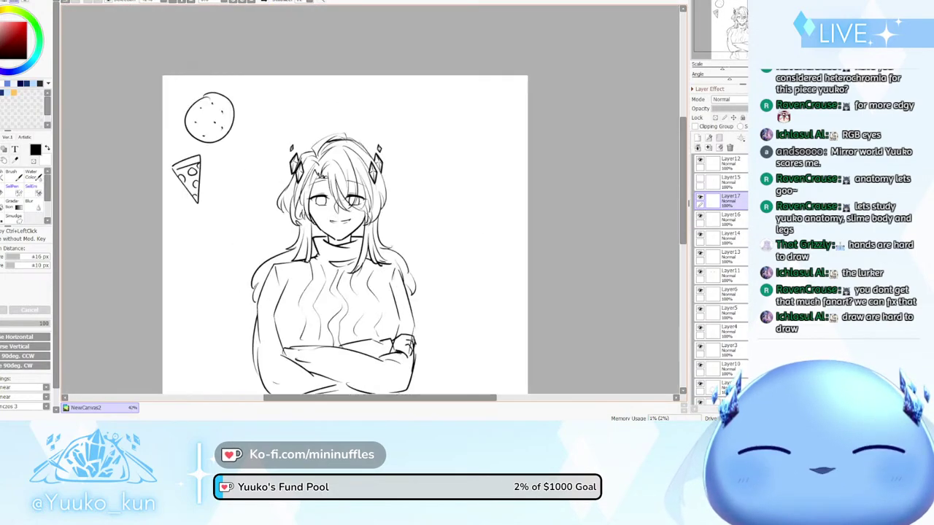
{"action": "scroll", "coordinate": [321, 202], "scroll_direction": "up", "scroll_amount": 8}
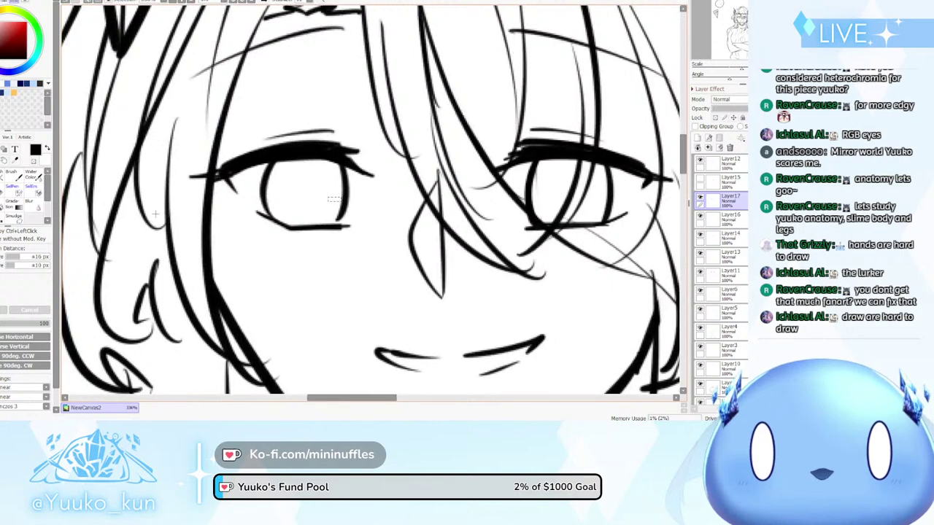
{"action": "key", "text": "ctrl+t"}
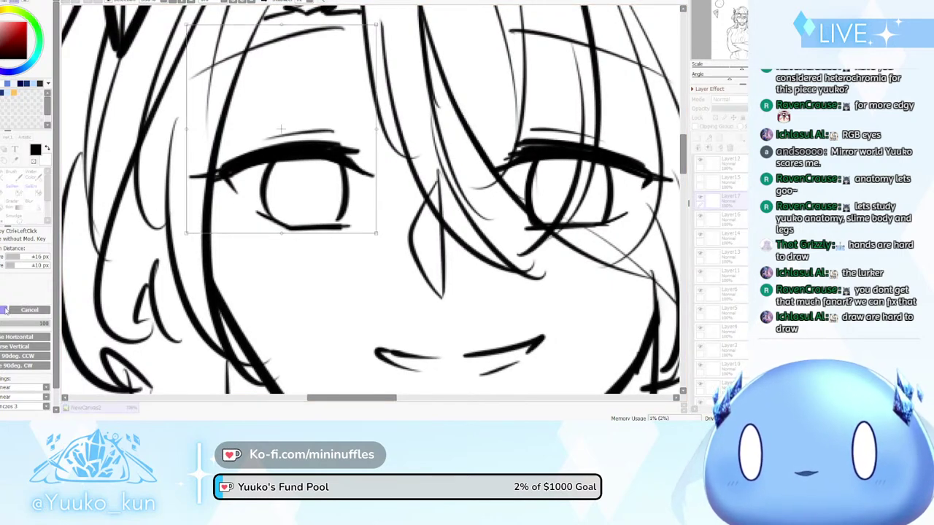
{"action": "key", "text": "Return"}
{"action": "scroll", "coordinate": [295, 195], "scroll_direction": "up", "scroll_amount": 2}
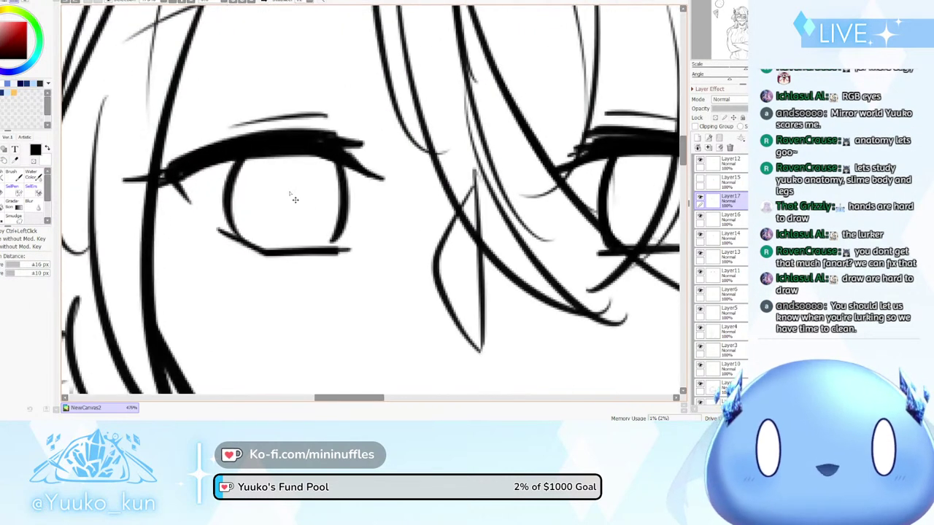
{"action": "key", "text": "ctrl+z"}
{"action": "key", "text": "ctrl+y"}
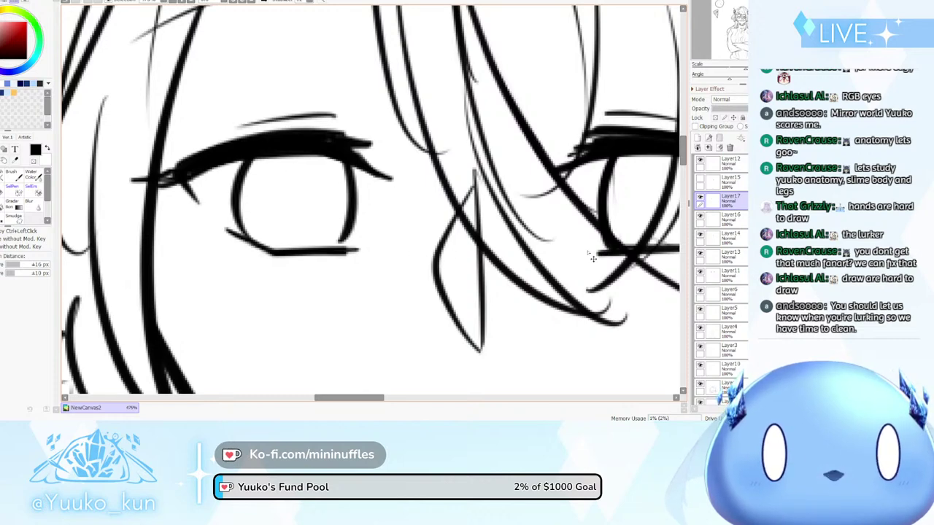
Examine the placement and symmetry of the two eyes in the mirrored and normal views
{"action": "scroll", "coordinate": [593, 257], "scroll_direction": "down", "scroll_amount": 4}
{"action": "scroll", "coordinate": [429, 218], "scroll_direction": "up", "scroll_amount": 2}
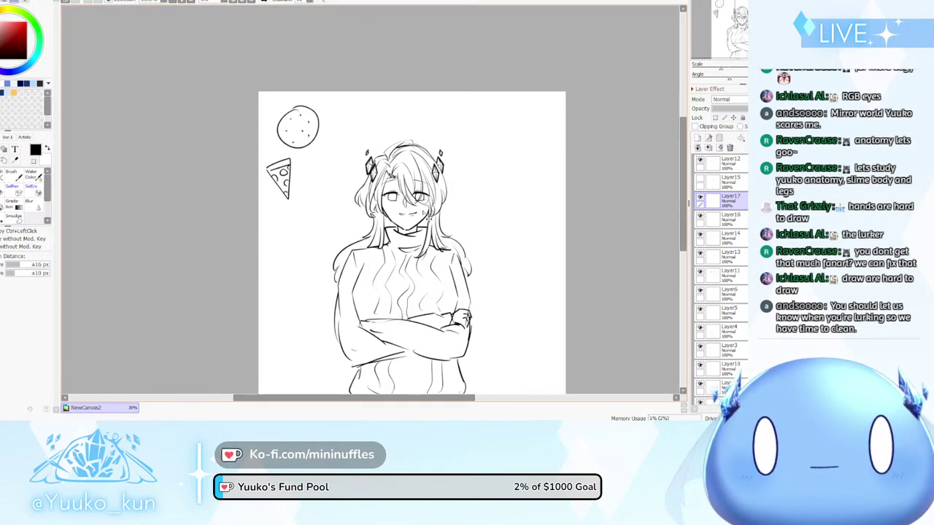
{"action": "key", "text": "h"}
{"action": "scroll", "coordinate": [423, 211], "scroll_direction": "down", "scroll_amount": 3}
{"action": "key", "text": "h"}
{"action": "scroll", "coordinate": [423, 209], "scroll_direction": "up", "scroll_amount": 6}
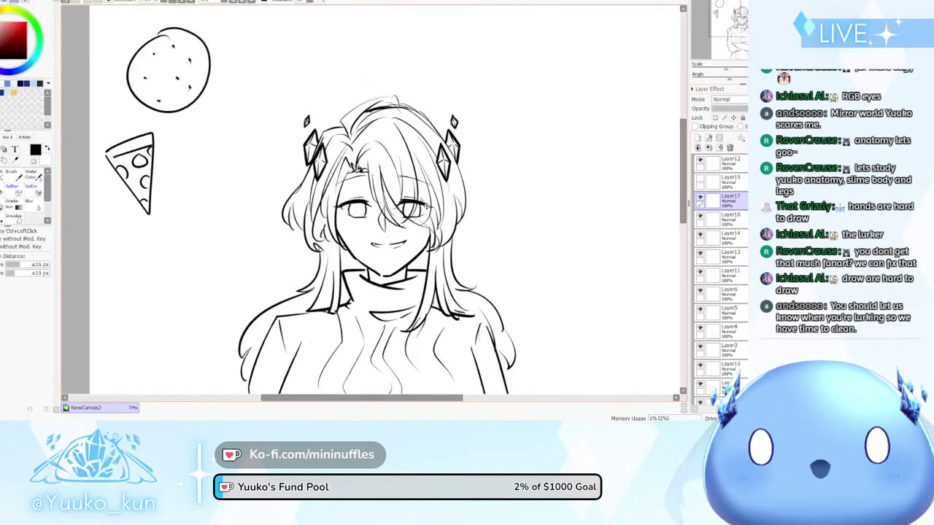
{"action": "scroll", "coordinate": [428, 207], "scroll_direction": "up", "scroll_amount": 1}
{"action": "scroll", "coordinate": [442, 195], "scroll_direction": "down", "scroll_amount": 1}
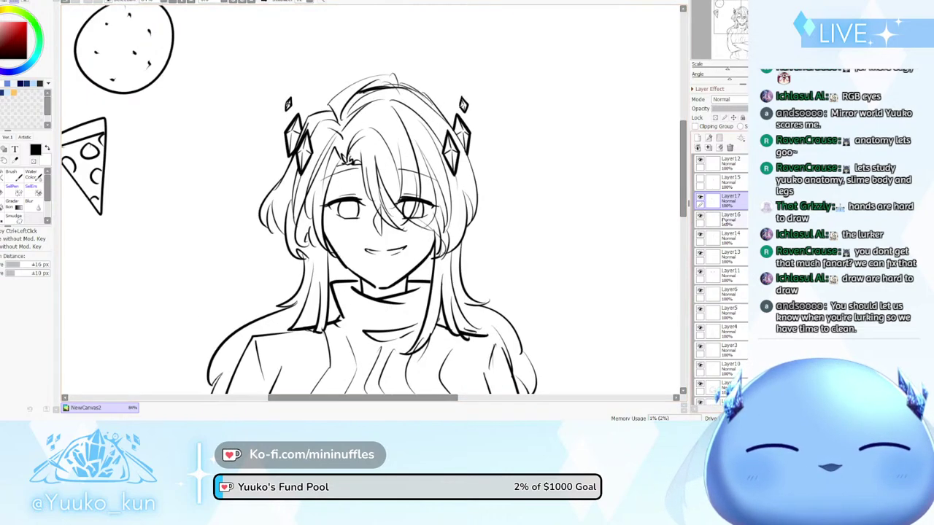
{"action": "scroll", "coordinate": [401, 203], "scroll_direction": "up", "scroll_amount": 5}
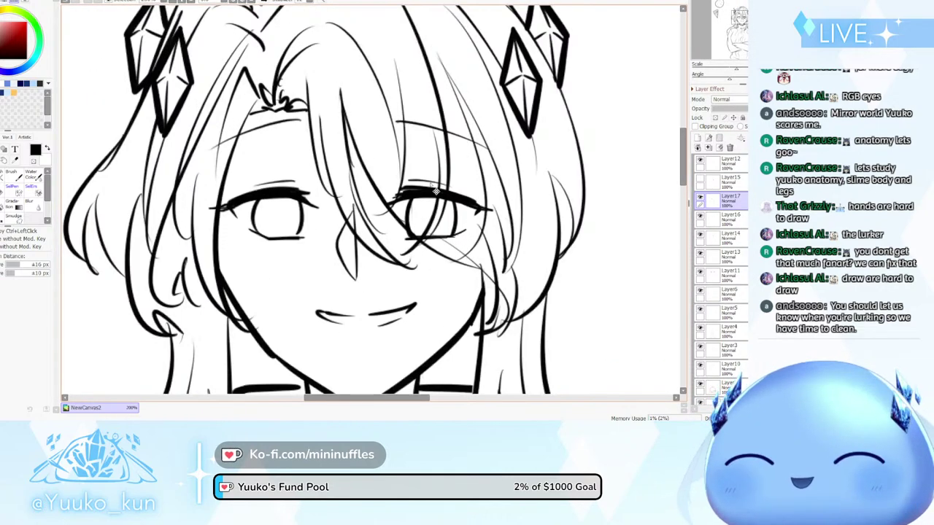
Draw a small hooked pupil in the center of the uncovered eye's iris with the Brush, redoing unsuccessful strokes
{"action": "key", "text": "b"}
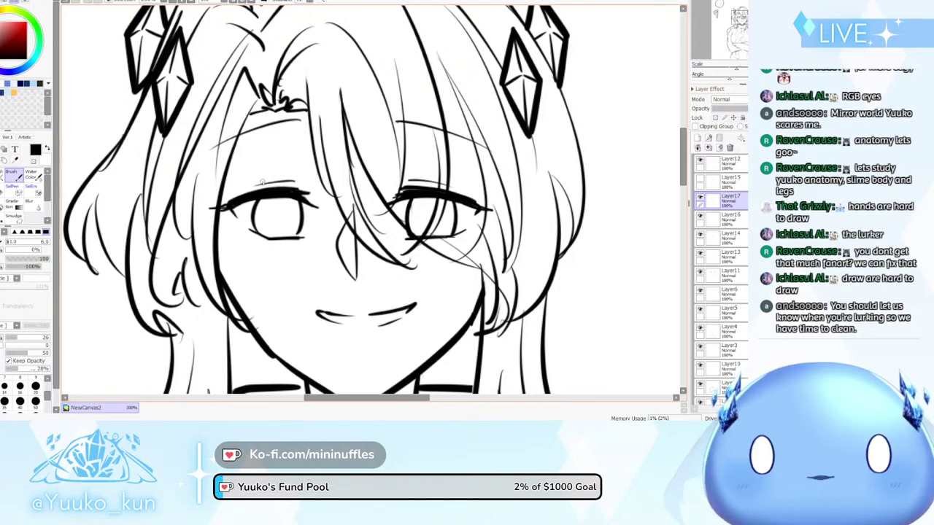
{"action": "left_click_drag", "start_coordinate": [276, 214], "coordinate": [278, 225]}
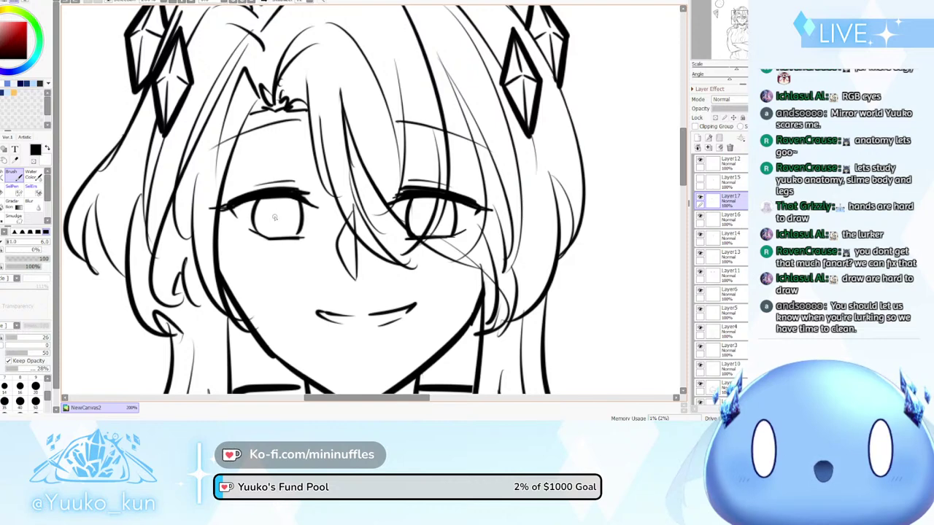
{"action": "key", "text": "ctrl+z"}
{"action": "mouse_move", "coordinate": [275, 214]}
{"action": "left_mouse_down"}
{"action": "mouse_move", "coordinate": [279, 224]}
{"action": "mouse_move", "coordinate": [284, 217]}
{"action": "left_mouse_up"}
{"action": "key", "text": "ctrl+z"}
{"action": "key", "text": "ctrl+z"}
{"action": "key", "text": "ctrl+z"}
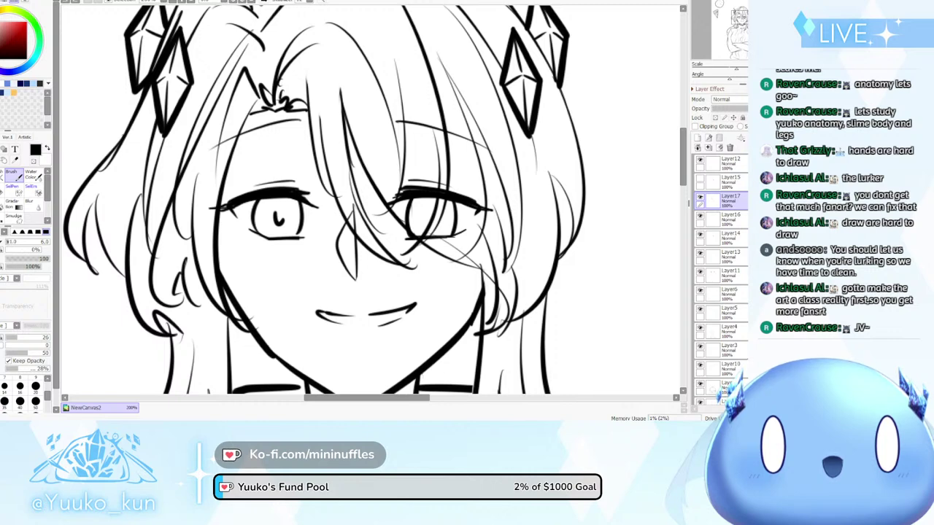
Draw a matching small pupil in the hair-covered eye and add small round highlights near the top of the irises
{"action": "scroll", "coordinate": [448, 218], "scroll_direction": "down", "scroll_amount": 2}
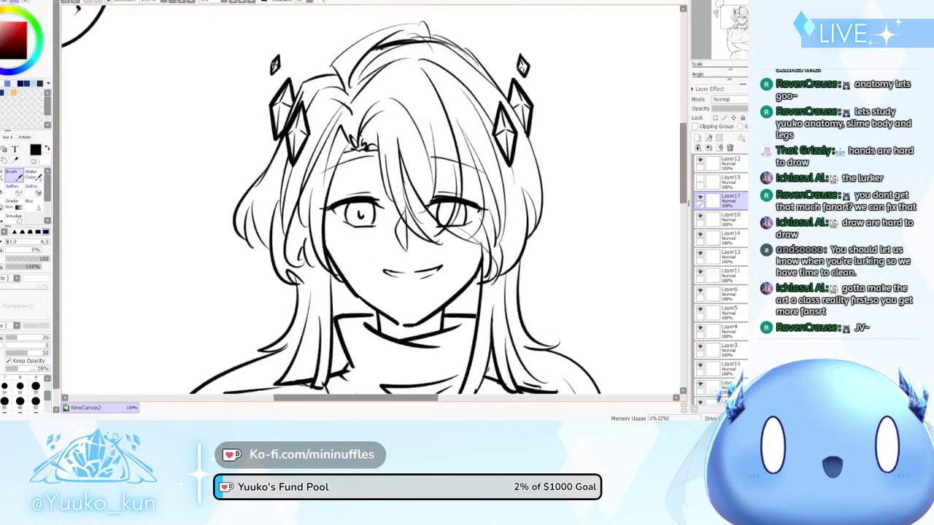
{"action": "scroll", "coordinate": [428, 243], "scroll_direction": "up", "scroll_amount": 2}
{"action": "scroll", "coordinate": [422, 206], "scroll_direction": "down", "scroll_amount": 2}
{"action": "scroll", "coordinate": [319, 243], "scroll_direction": "up", "scroll_amount": 2}
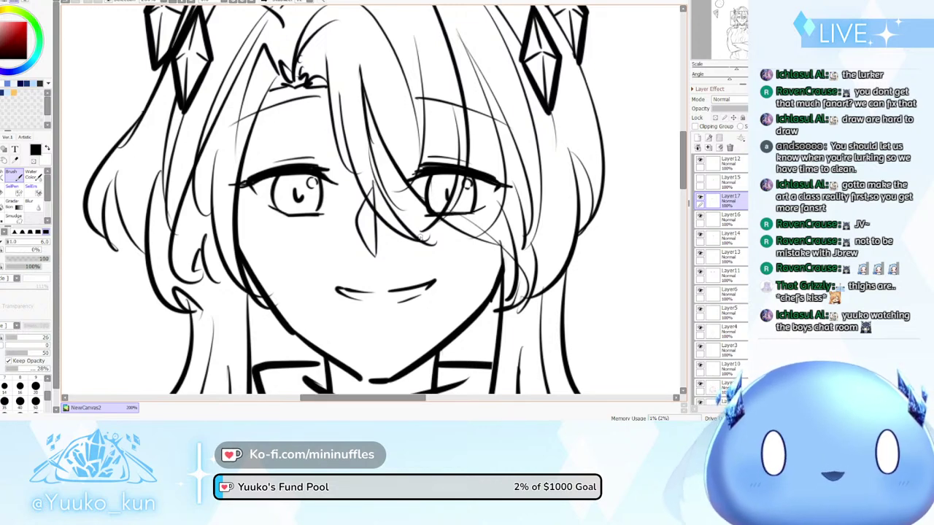
Examine the whole figure to judge how the finished eyes read with the face and body
{"action": "scroll", "coordinate": [411, 207], "scroll_direction": "down", "scroll_amount": 8}
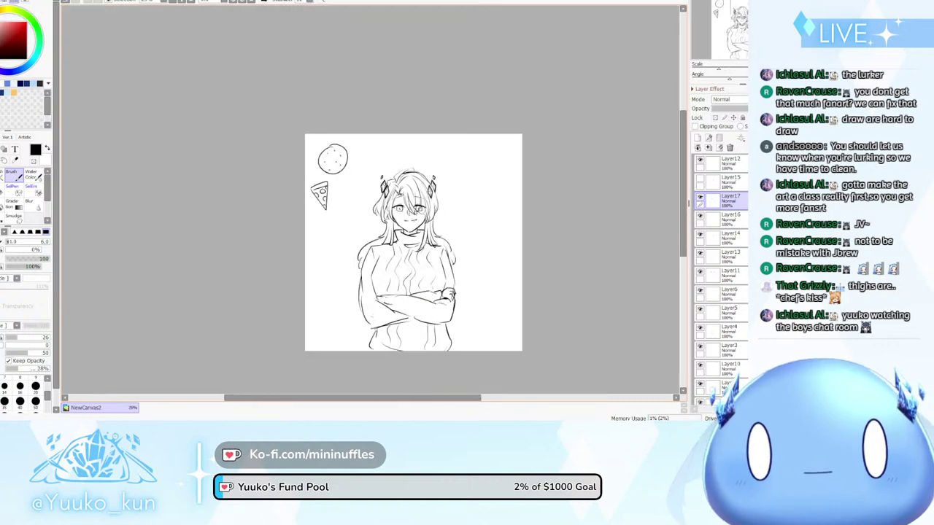
{"action": "scroll", "coordinate": [419, 235], "scroll_direction": "up", "scroll_amount": 4}
{"action": "scroll", "coordinate": [415, 192], "scroll_direction": "down", "scroll_amount": 2}
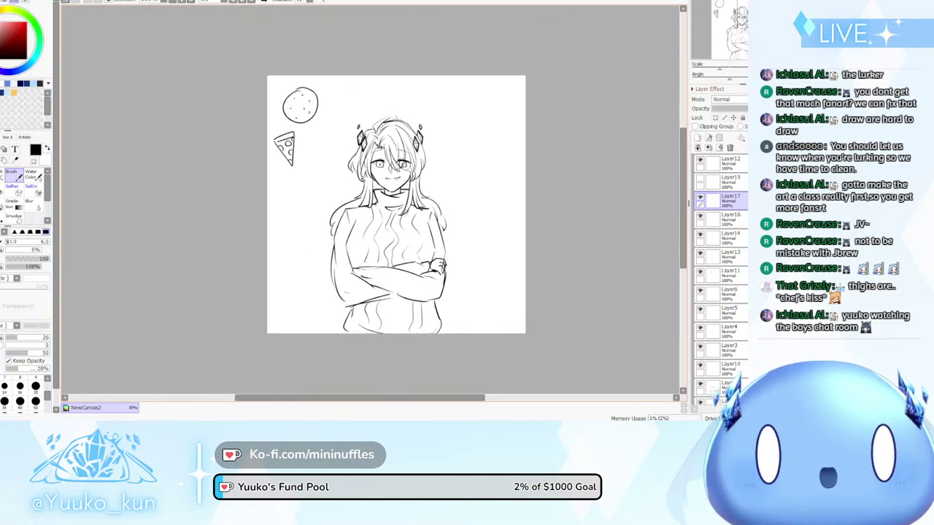
{"action": "scroll", "coordinate": [398, 169], "scroll_direction": "up", "scroll_amount": 2}
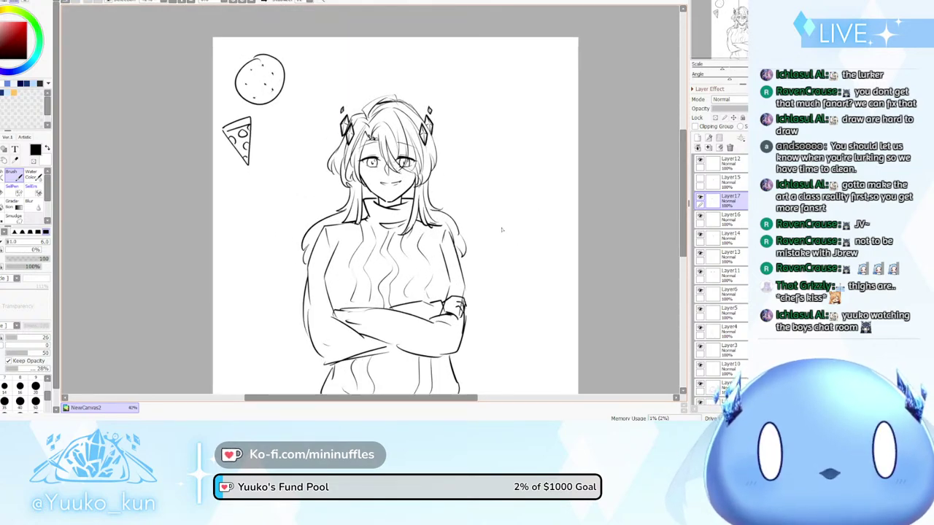
{"action": "scroll", "coordinate": [506, 221], "scroll_direction": "down", "scroll_amount": 2}
{"action": "scroll", "coordinate": [471, 168], "scroll_direction": "up", "scroll_amount": 1}
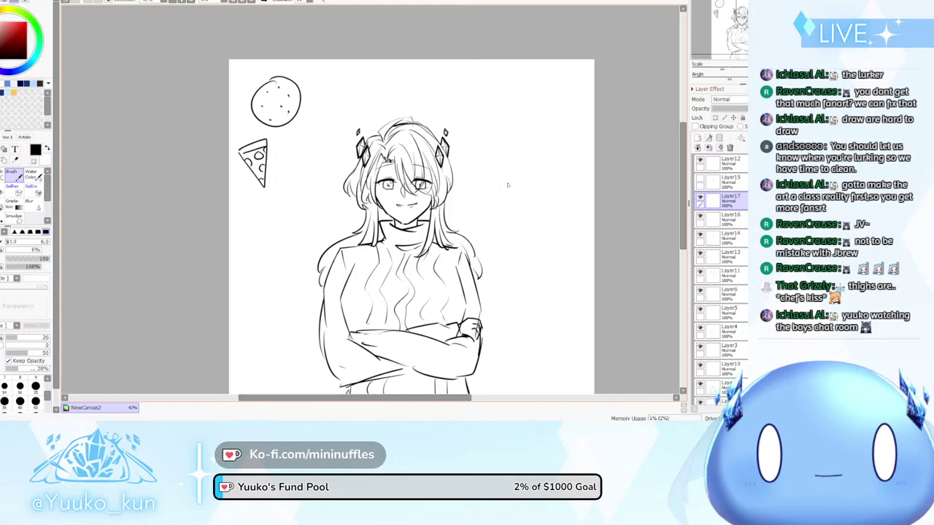
{"action": "scroll", "coordinate": [508, 185], "scroll_direction": "up", "scroll_amount": 1}
{"action": "scroll", "coordinate": [518, 173], "scroll_direction": "down", "scroll_amount": 2}
{"action": "scroll", "coordinate": [496, 183], "scroll_direction": "down", "scroll_amount": 1}
{"action": "scroll", "coordinate": [506, 212], "scroll_direction": "up", "scroll_amount": 1}
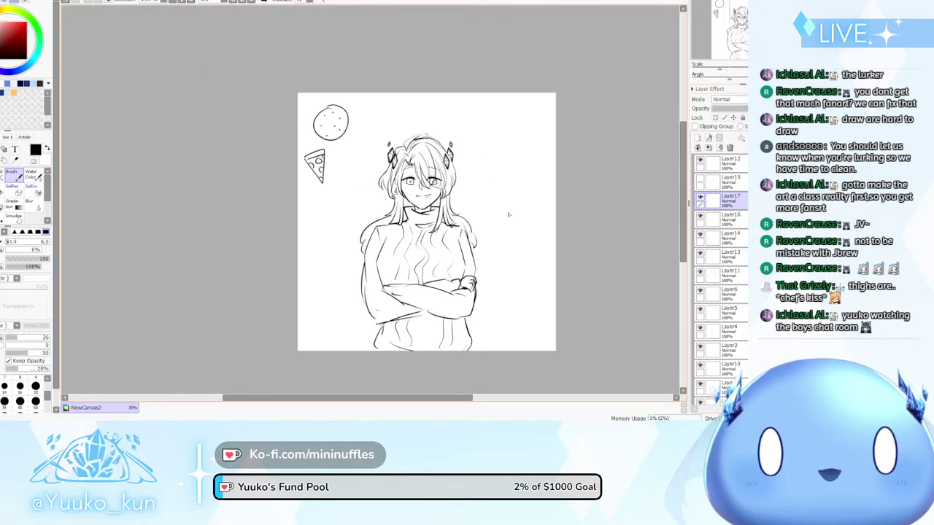
Group all the sketch layers into a single folder and collapse it in the layer list
{"action": "scroll", "coordinate": [509, 214], "scroll_direction": "up", "scroll_amount": 1}
{"action": "scroll", "coordinate": [510, 217], "scroll_direction": "down", "scroll_amount": 1}
{"action": "scroll", "coordinate": [511, 221], "scroll_direction": "up", "scroll_amount": 1}
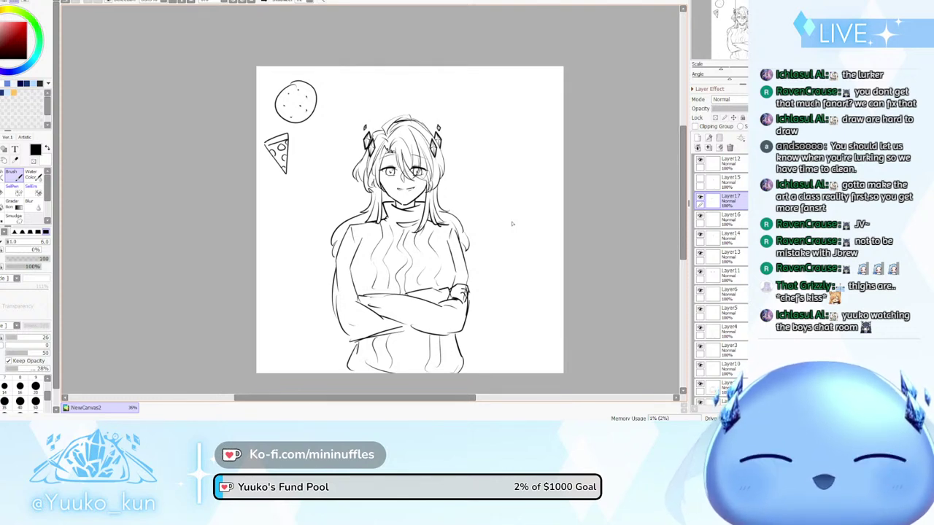
{"action": "scroll", "coordinate": [729, 219], "scroll_direction": "down", "scroll_amount": 1}
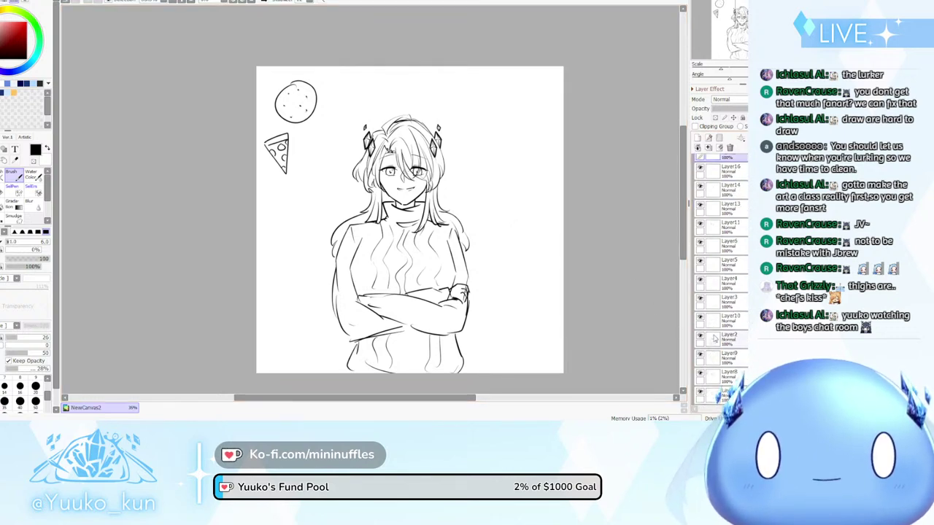
{"action": "scroll", "coordinate": [729, 219], "scroll_direction": "up", "scroll_amount": 1}
{"action": "left_click", "coordinate": [729, 164]}
{"action": "scroll", "coordinate": [730, 191], "scroll_direction": "down", "scroll_amount": 2}
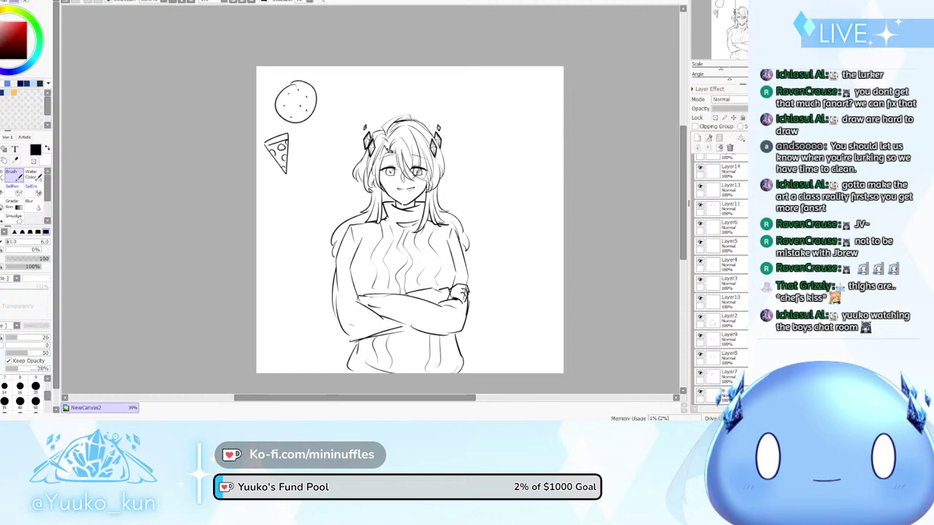
{"action": "left_click", "coordinate": [722, 393], "text": "shift"}
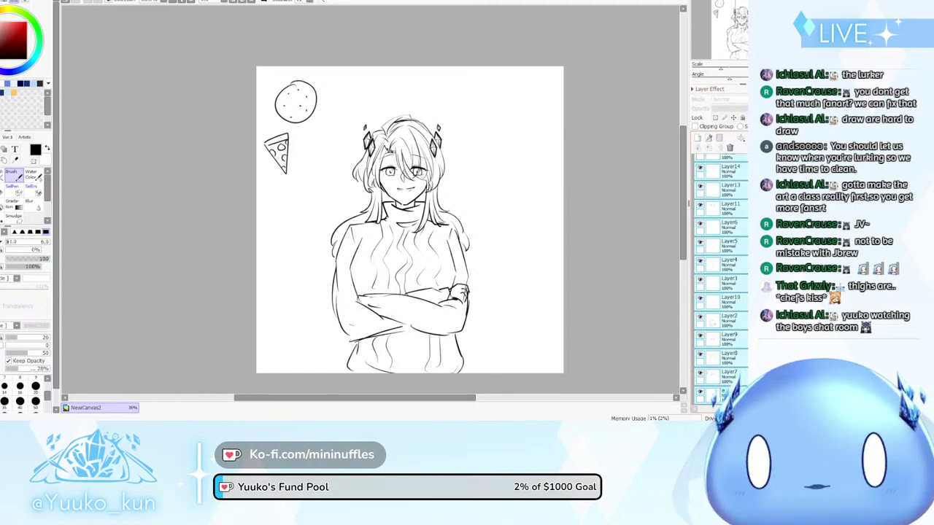
{"action": "key", "text": "ctrl+g"}
{"action": "scroll", "coordinate": [736, 318], "scroll_direction": "up", "scroll_amount": 3}
{"action": "left_click", "coordinate": [712, 164]}
{"action": "left_click", "coordinate": [740, 167]}
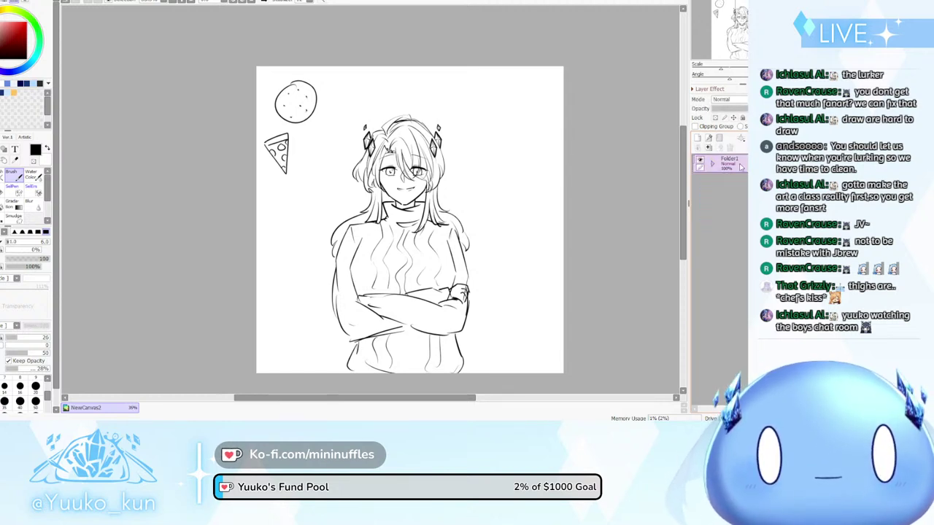
Create a second folder beneath the sketch folder and add a new empty layer inside it for coloring
{"action": "left_click", "coordinate": [719, 138]}
{"action": "left_click_drag", "start_coordinate": [736, 164], "coordinate": [742, 189]}
{"action": "left_click", "coordinate": [697, 138]}
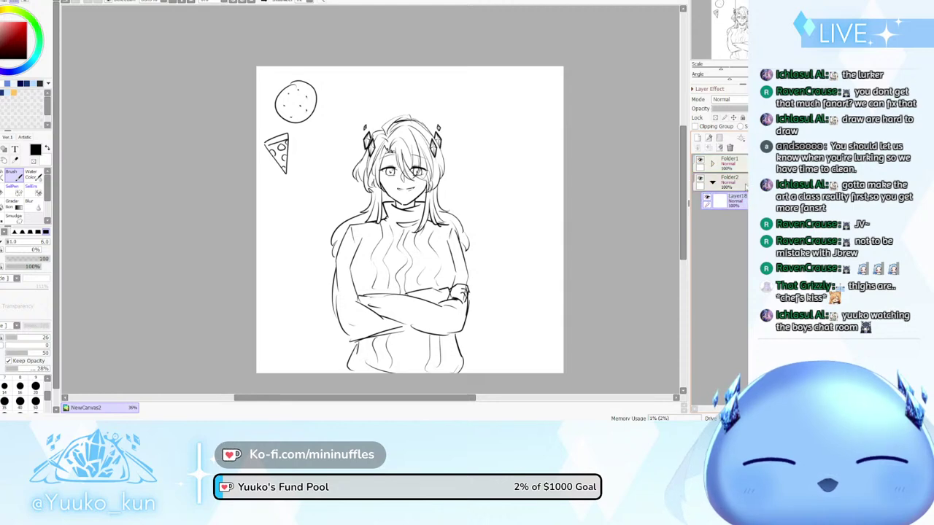
{"action": "scroll", "coordinate": [478, 200], "scroll_direction": "up", "scroll_amount": 3}
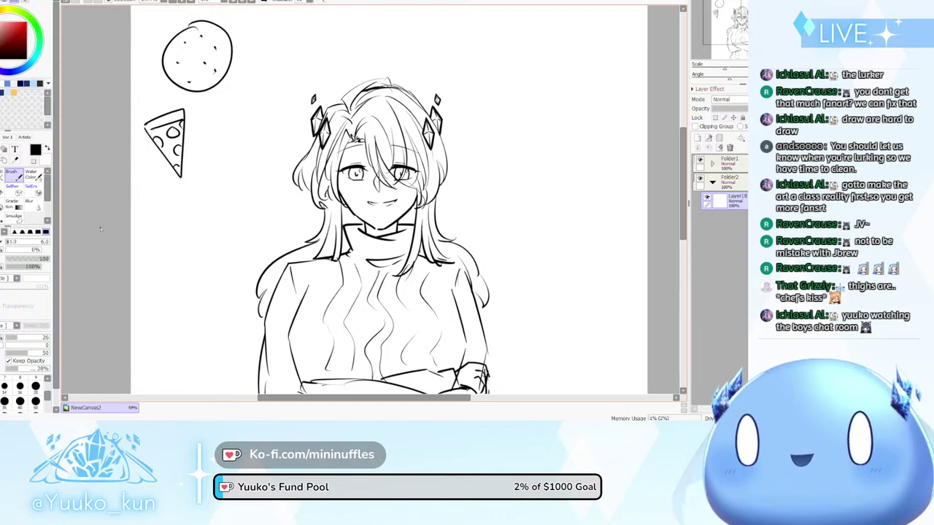
{"action": "left_click", "coordinate": [13, 242]}
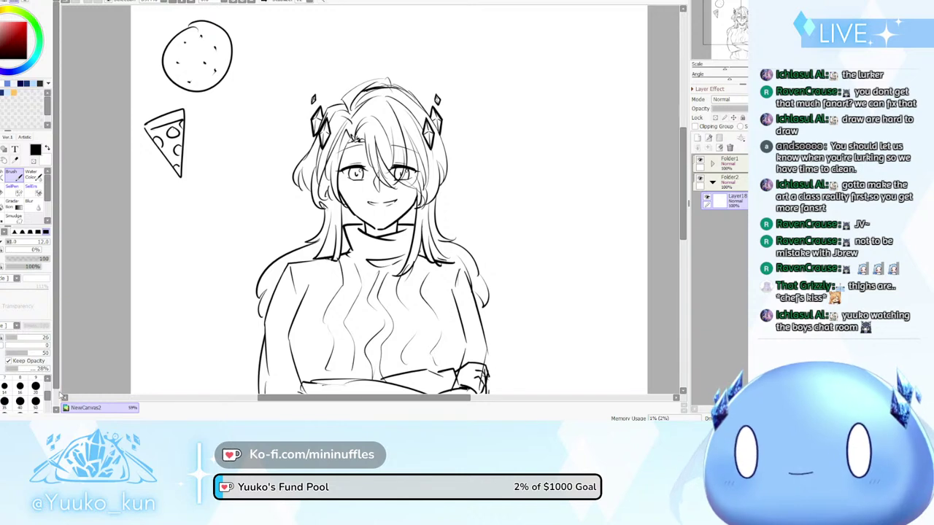
{"action": "scroll", "coordinate": [46, 392], "scroll_direction": "up", "scroll_amount": 3}
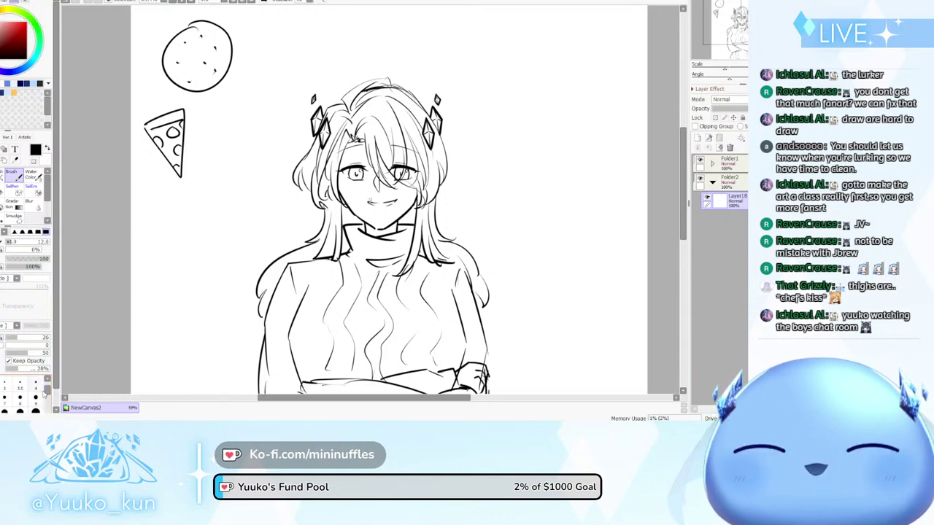
{"action": "scroll", "coordinate": [47, 389], "scroll_direction": "up", "scroll_amount": 2}
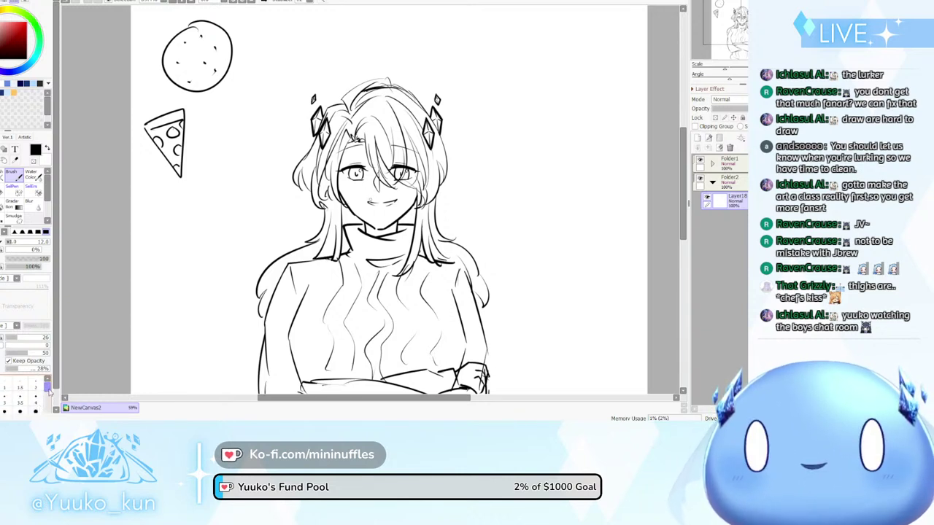
{"action": "left_click_drag", "start_coordinate": [50, 390], "coordinate": [52, 392]}
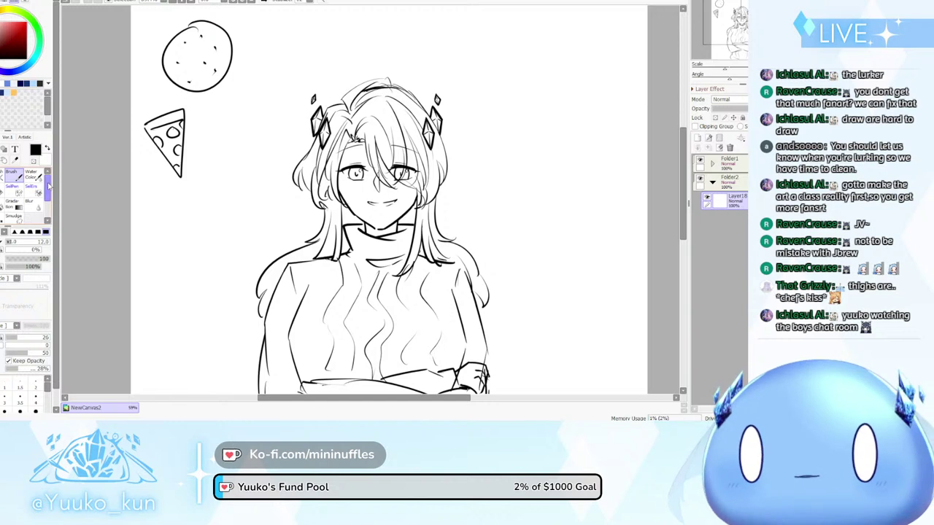
{"action": "scroll", "coordinate": [48, 197], "scroll_direction": "down", "scroll_amount": 2}
{"action": "scroll", "coordinate": [48, 208], "scroll_direction": "up", "scroll_amount": 2}
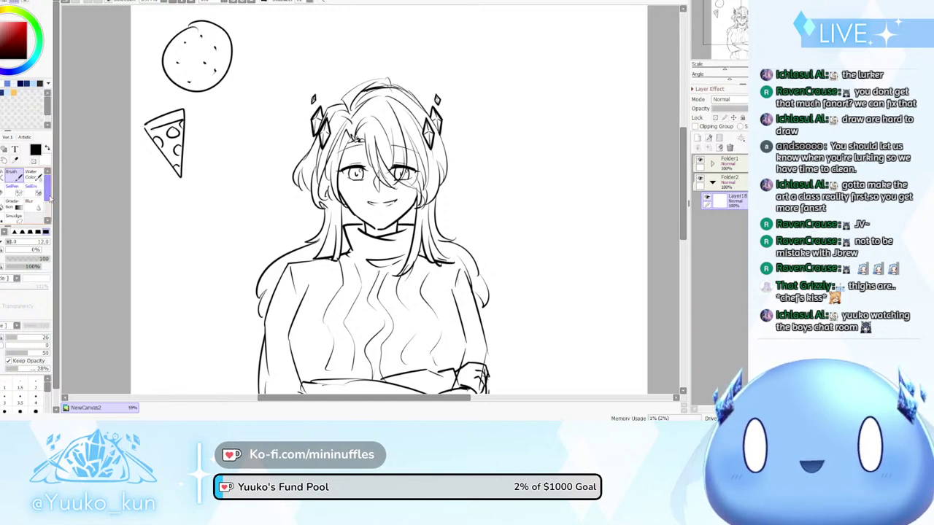
{"action": "mouse_move", "coordinate": [50, 198]}
{"action": "left_mouse_down"}
{"action": "mouse_move", "coordinate": [48, 209]}
{"action": "mouse_move", "coordinate": [50, 199]}
{"action": "left_mouse_up"}
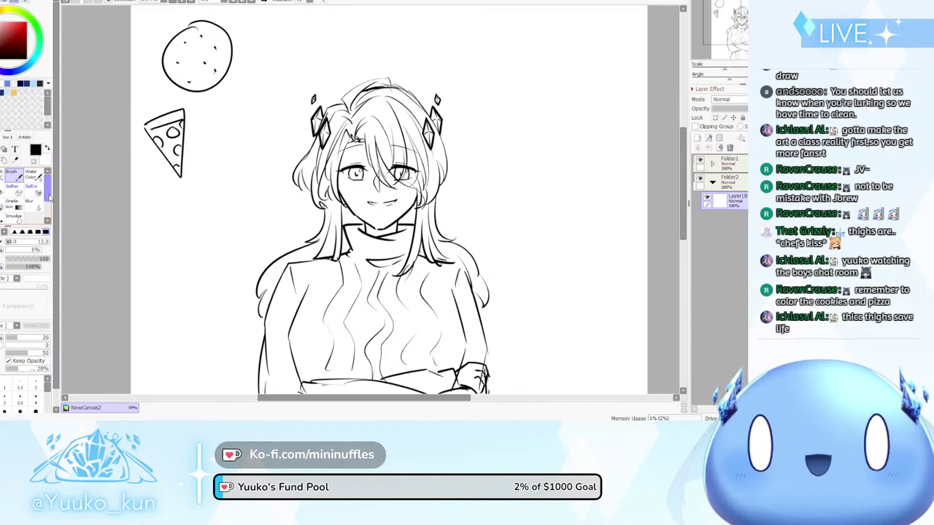
{"action": "left_click", "coordinate": [7, 92]}
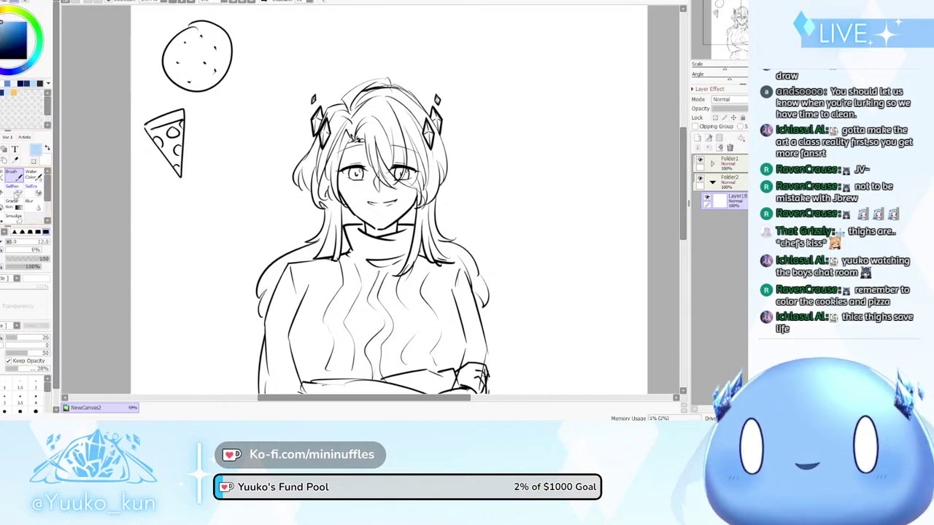
Fill the pizza slice with a light tan-brown base color using the Brush at size 50
{"action": "left_click_drag", "start_coordinate": [48, 388], "coordinate": [48, 396]}
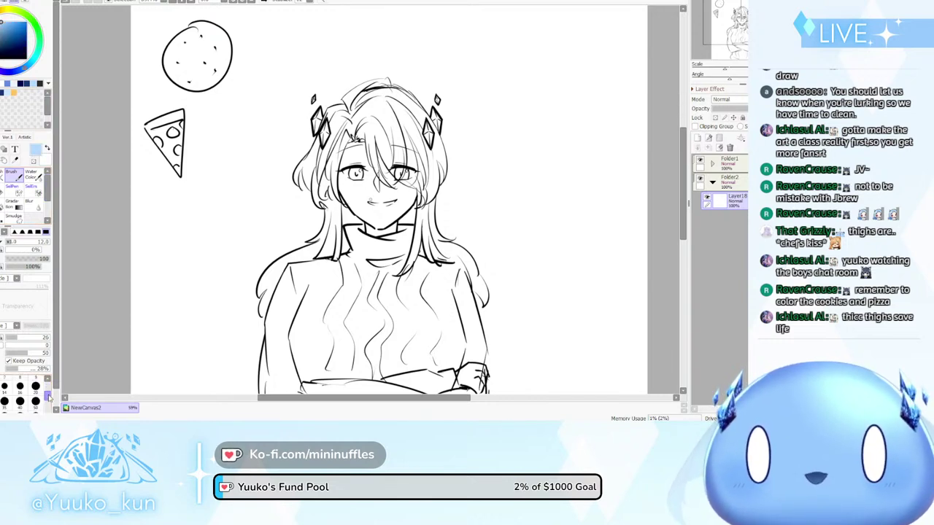
{"action": "left_click", "coordinate": [35, 404]}
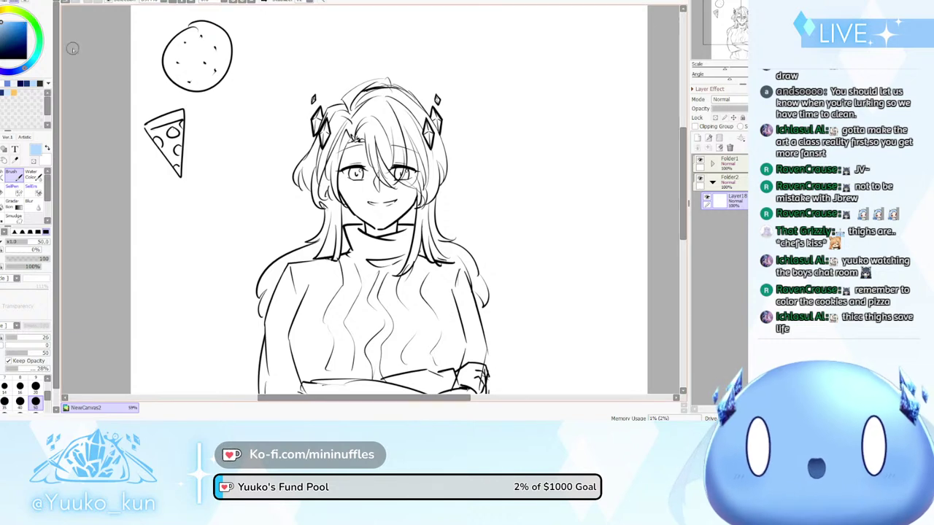
{"action": "left_click", "coordinate": [4, 11]}
{"action": "left_click", "coordinate": [5, 27]}
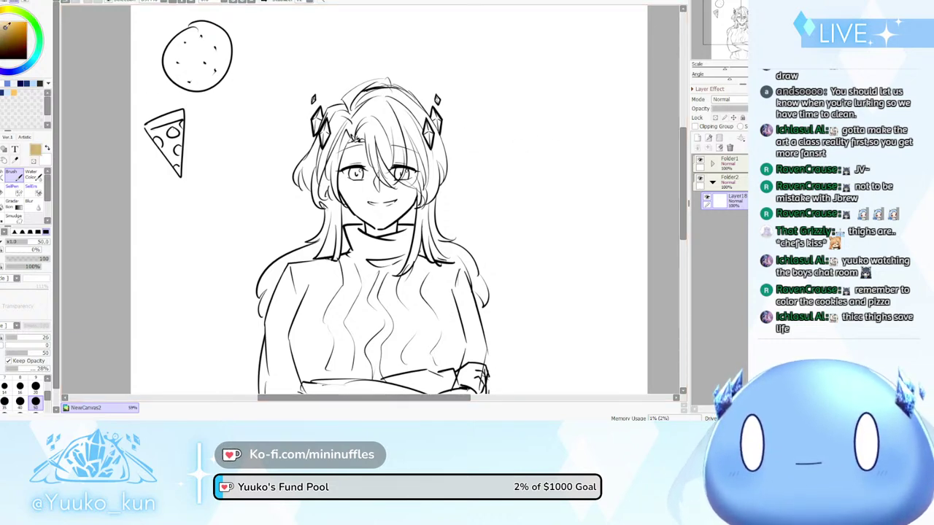
{"action": "left_click", "coordinate": [4, 28]}
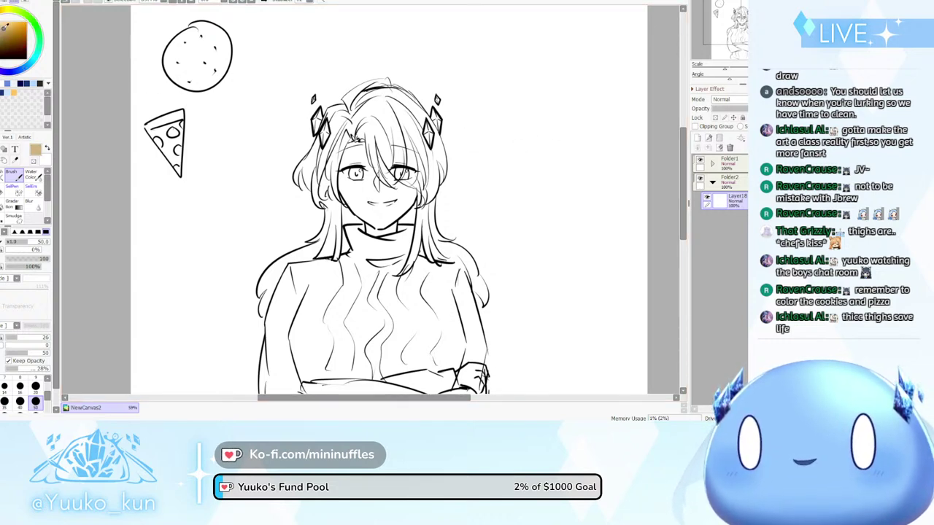
{"action": "left_click", "coordinate": [2, 26]}
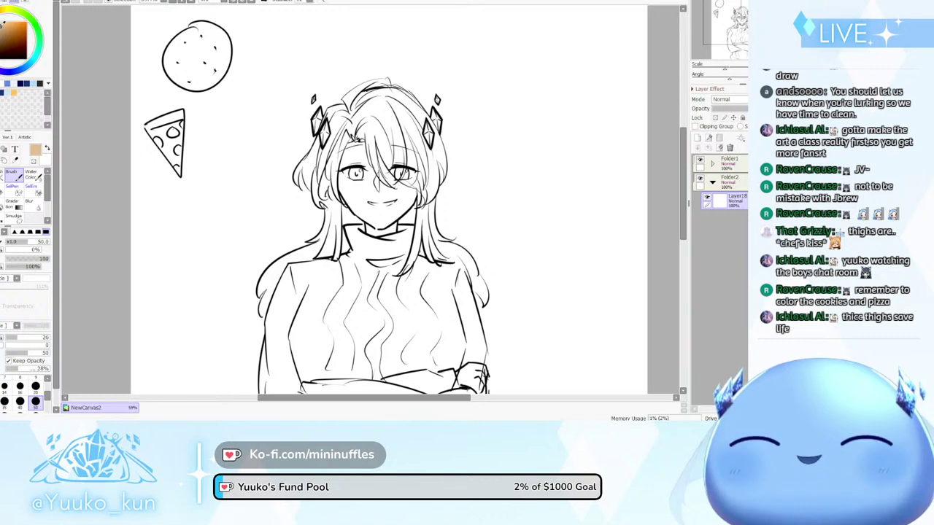
{"action": "mouse_move", "coordinate": [152, 127]}
{"action": "left_mouse_down"}
{"action": "mouse_move", "coordinate": [159, 140]}
{"action": "mouse_move", "coordinate": [177, 115]}
{"action": "mouse_move", "coordinate": [164, 121]}
{"action": "mouse_move", "coordinate": [174, 130]}
{"action": "mouse_move", "coordinate": [172, 118]}
{"action": "mouse_move", "coordinate": [172, 140]}
{"action": "mouse_move", "coordinate": [162, 125]}
{"action": "mouse_move", "coordinate": [179, 175]}
{"action": "mouse_move", "coordinate": [178, 115]}
{"action": "left_mouse_up"}
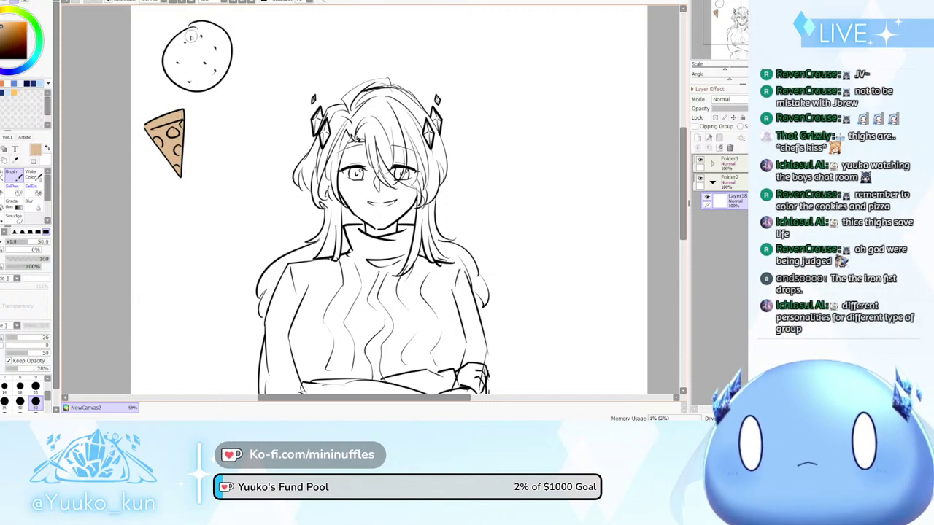
Color the cookie a lighter beige and paint the same beige over the pizza slice below its crust
{"action": "mouse_move", "coordinate": [188, 31]}
{"action": "left_mouse_down"}
{"action": "mouse_move", "coordinate": [206, 29]}
{"action": "mouse_move", "coordinate": [183, 65]}
{"action": "left_mouse_up"}
{"action": "key", "text": "ctrl+z"}
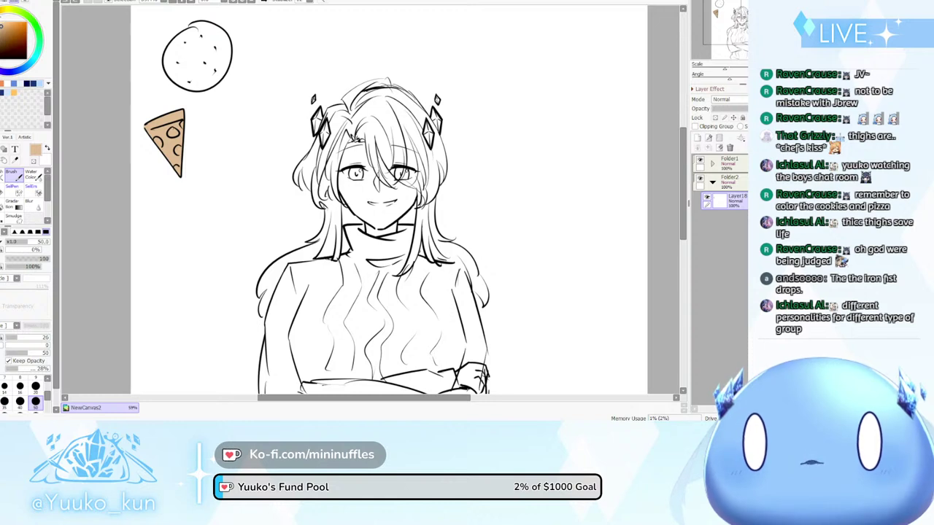
{"action": "left_click_drag", "start_coordinate": [2, 20], "coordinate": [4, 24]}
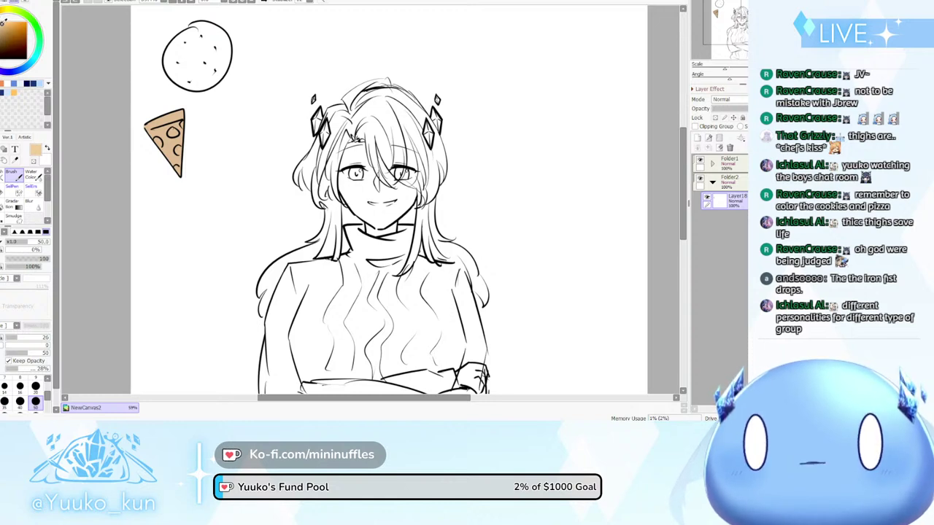
{"action": "mouse_move", "coordinate": [195, 27]}
{"action": "left_mouse_down"}
{"action": "mouse_move", "coordinate": [176, 71]}
{"action": "mouse_move", "coordinate": [186, 49]}
{"action": "mouse_move", "coordinate": [170, 61]}
{"action": "mouse_move", "coordinate": [190, 80]}
{"action": "mouse_move", "coordinate": [172, 48]}
{"action": "mouse_move", "coordinate": [200, 84]}
{"action": "mouse_move", "coordinate": [187, 78]}
{"action": "mouse_move", "coordinate": [208, 85]}
{"action": "mouse_move", "coordinate": [225, 56]}
{"action": "mouse_move", "coordinate": [213, 29]}
{"action": "mouse_move", "coordinate": [220, 37]}
{"action": "mouse_move", "coordinate": [192, 30]}
{"action": "mouse_move", "coordinate": [197, 41]}
{"action": "mouse_move", "coordinate": [211, 34]}
{"action": "mouse_move", "coordinate": [195, 67]}
{"action": "mouse_move", "coordinate": [182, 65]}
{"action": "mouse_move", "coordinate": [216, 33]}
{"action": "mouse_move", "coordinate": [209, 56]}
{"action": "left_mouse_up"}
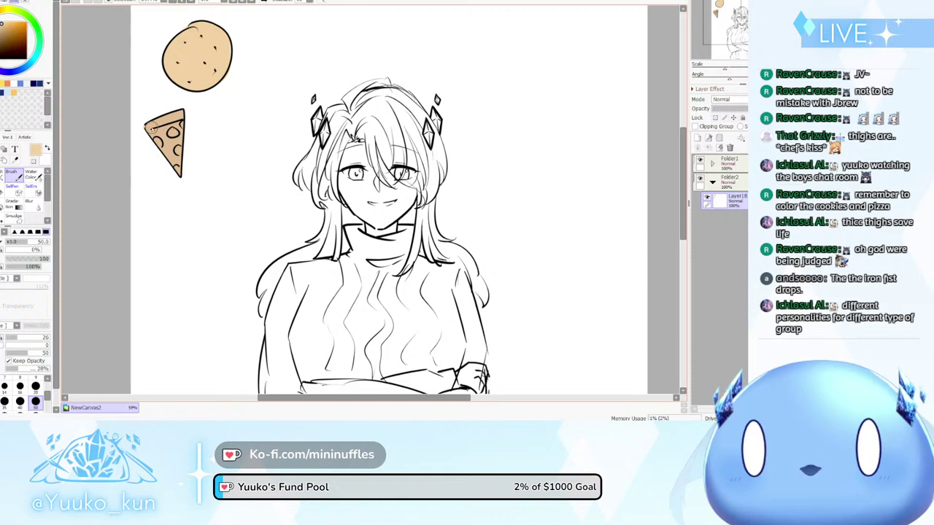
{"action": "left_click_drag", "start_coordinate": [154, 129], "coordinate": [170, 133]}
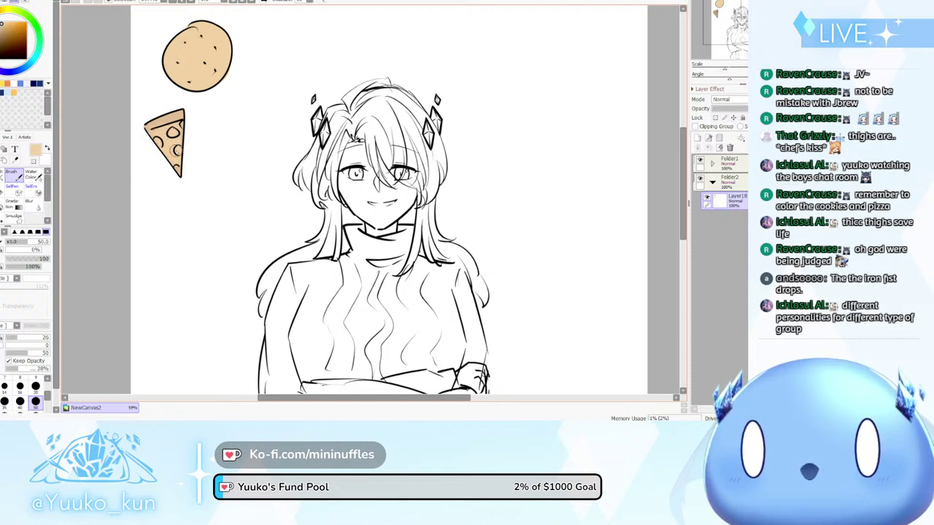
Shade the pizza crust with a darker brown using the Brush at size 22, undoing the box outline drawn around the slice
{"action": "left_click", "coordinate": [8, 32]}
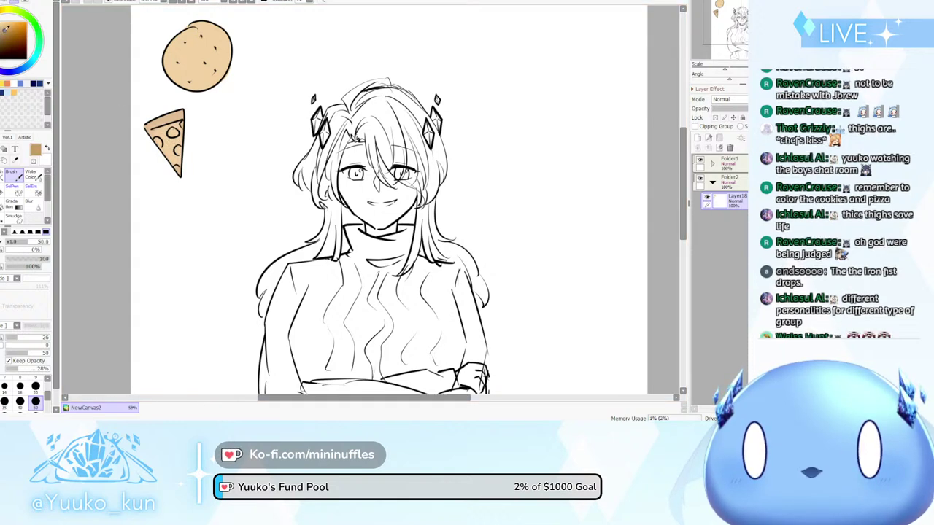
{"action": "left_click", "coordinate": [38, 232]}
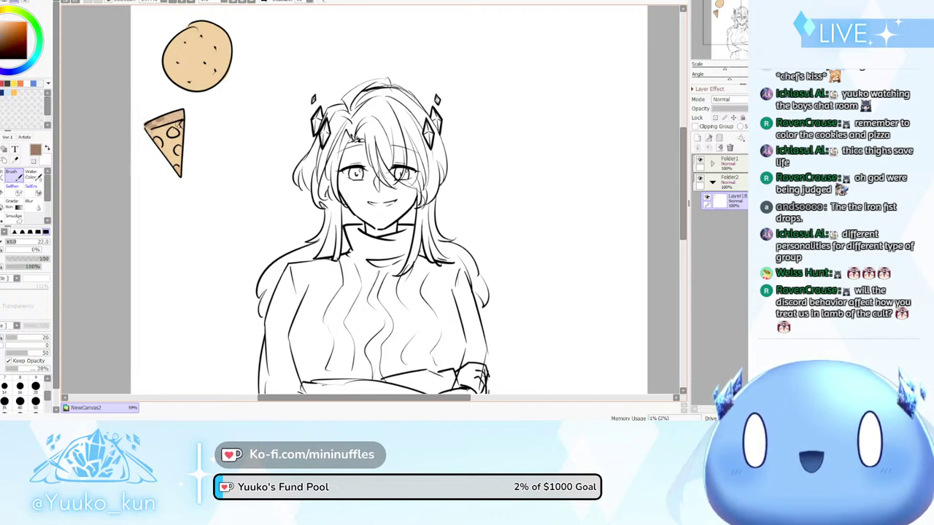
{"action": "mouse_move", "coordinate": [194, 123]}
{"action": "left_mouse_down"}
{"action": "mouse_move", "coordinate": [192, 193]}
{"action": "mouse_move", "coordinate": [149, 181]}
{"action": "mouse_move", "coordinate": [137, 148]}
{"action": "mouse_move", "coordinate": [142, 136]}
{"action": "mouse_move", "coordinate": [196, 114]}
{"action": "left_mouse_up"}
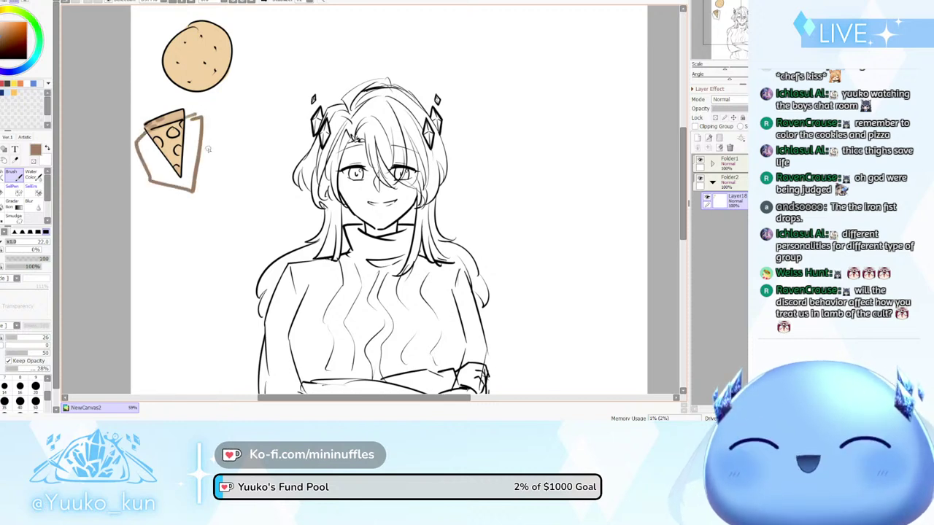
{"action": "key", "text": "ctrl+z"}
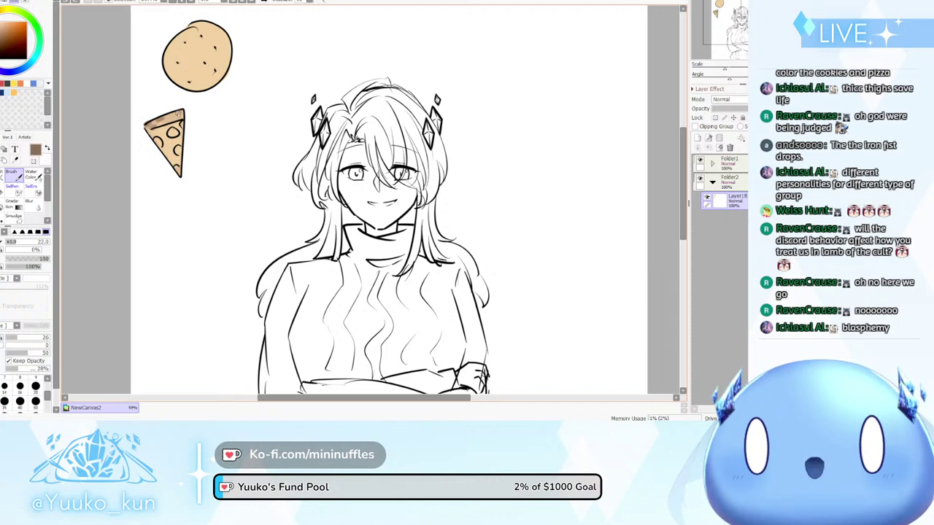
{"action": "left_click_drag", "start_coordinate": [180, 118], "coordinate": [183, 113]}
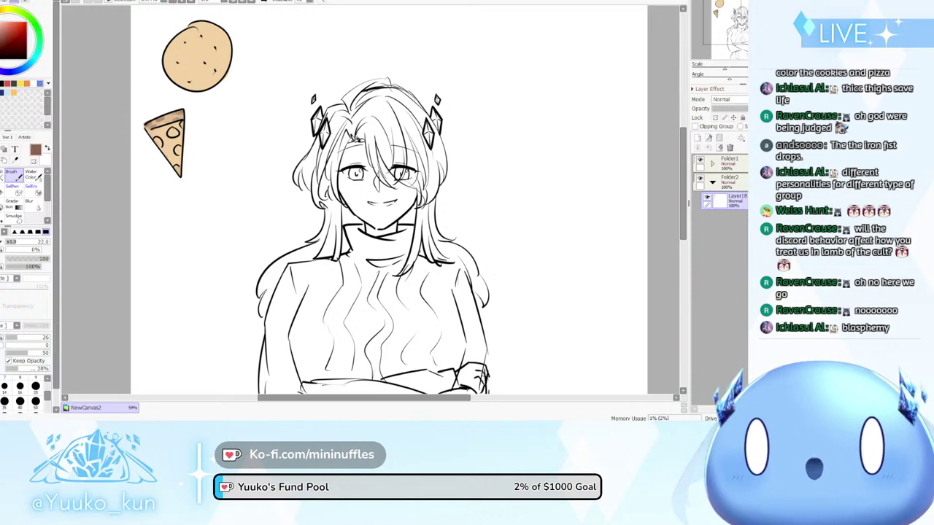
Paint the pepperoni circles on the pizza slice dark red using the Brush at size 40
{"action": "left_click", "coordinate": [16, 37]}
{"action": "left_click_drag", "start_coordinate": [16, 37], "coordinate": [11, 33]}
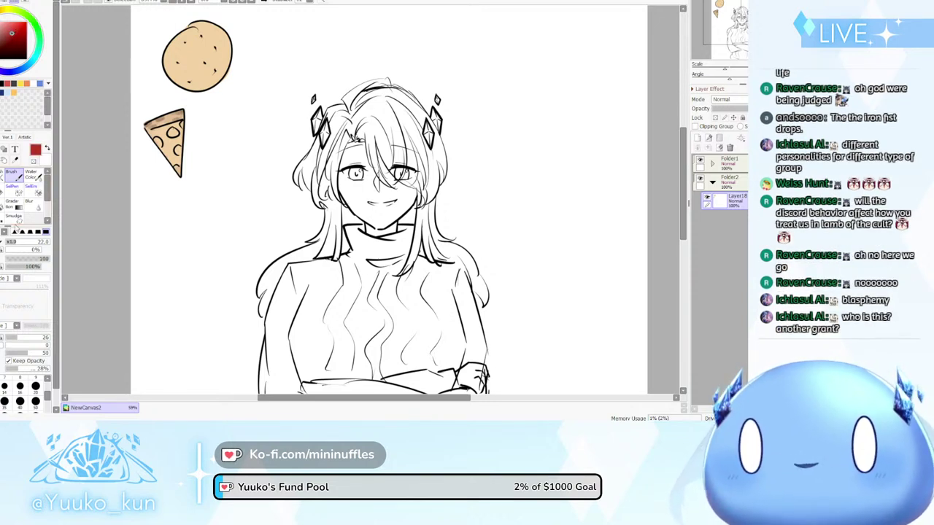
{"action": "left_click", "coordinate": [19, 241]}
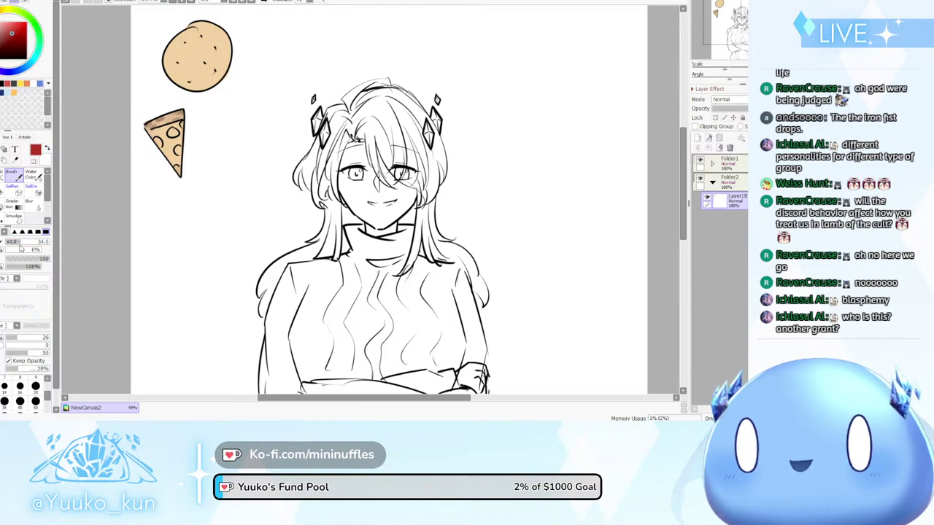
{"action": "left_click", "coordinate": [19, 401]}
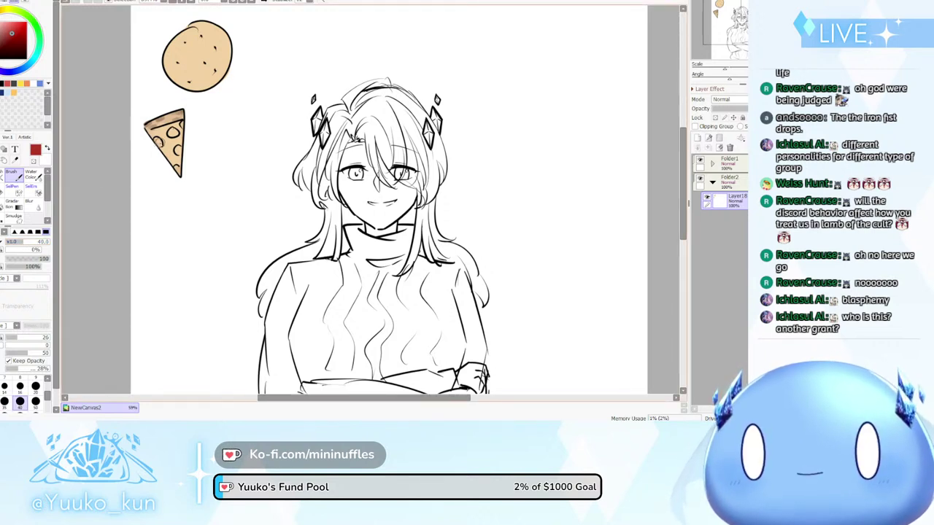
{"action": "mouse_move", "coordinate": [157, 140]}
{"action": "left_mouse_down"}
{"action": "mouse_move", "coordinate": [172, 132]}
{"action": "mouse_move", "coordinate": [179, 151]}
{"action": "left_mouse_up"}
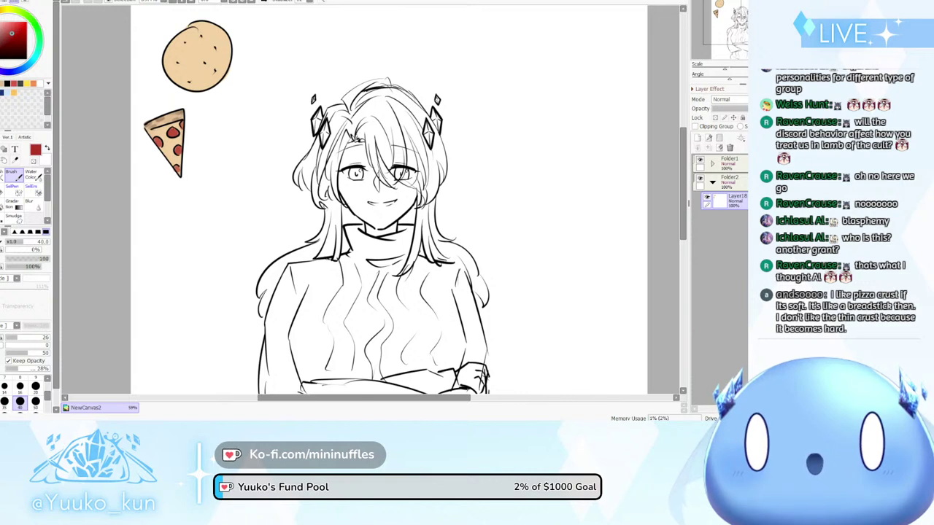
Paint the cookie's chocolate chips dark purple-brown using the Brush at size 17
{"action": "left_click_drag", "start_coordinate": [0, 13], "coordinate": [1, 11]}
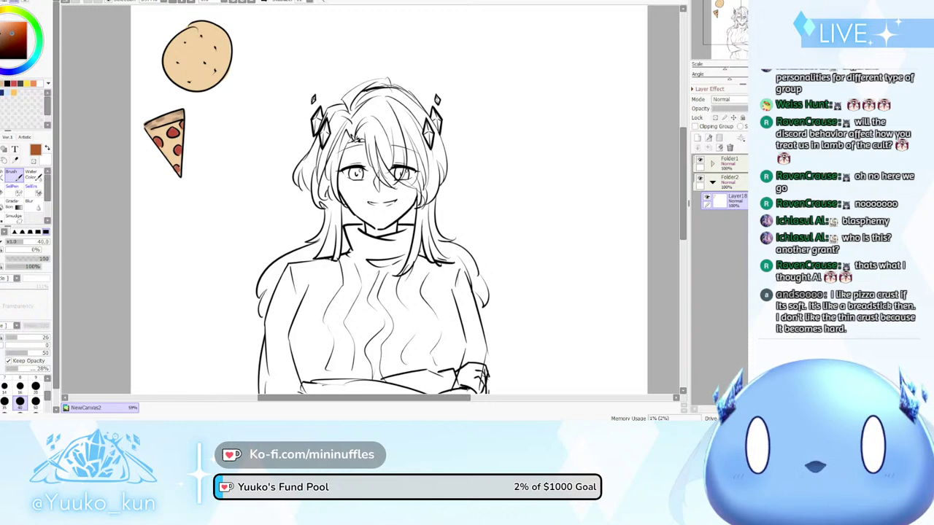
{"action": "left_click_drag", "start_coordinate": [28, 64], "coordinate": [5, 71]}
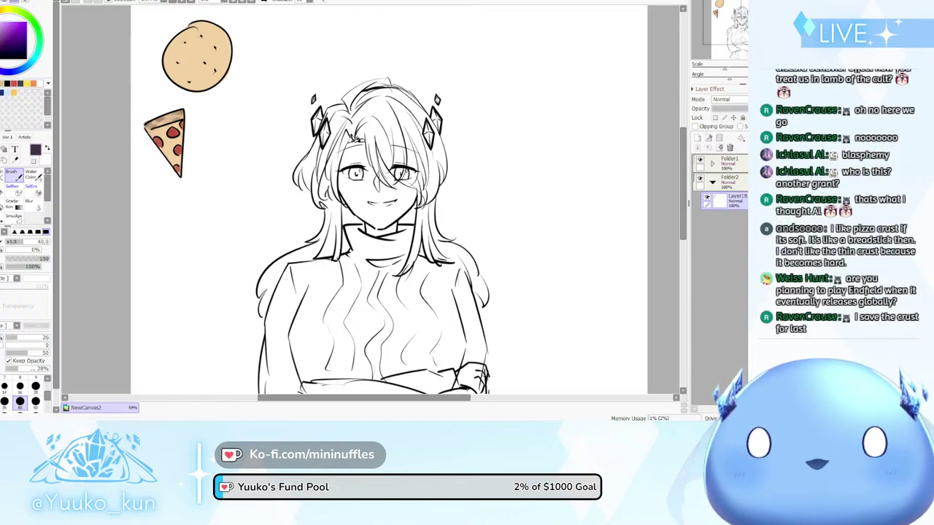
{"action": "left_click_drag", "start_coordinate": [27, 242], "coordinate": [10, 242]}
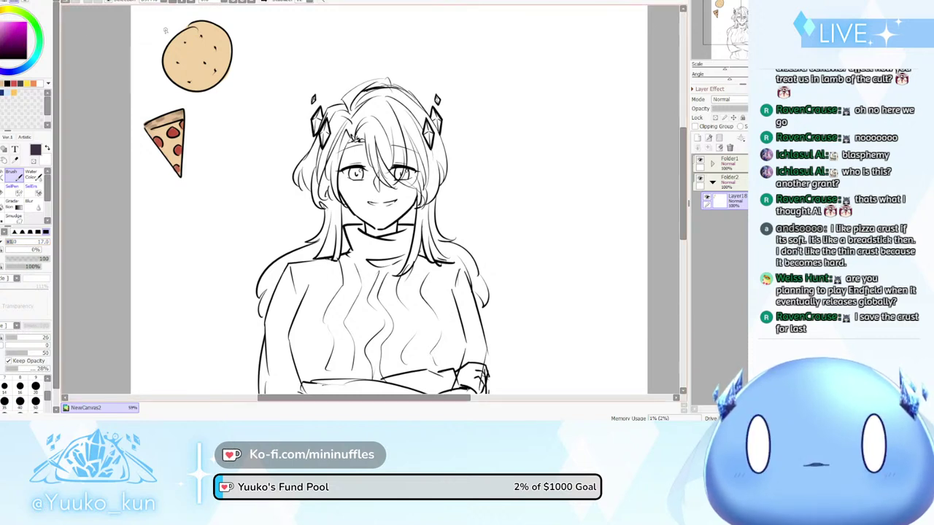
{"action": "left_click_drag", "start_coordinate": [184, 43], "coordinate": [179, 62]}
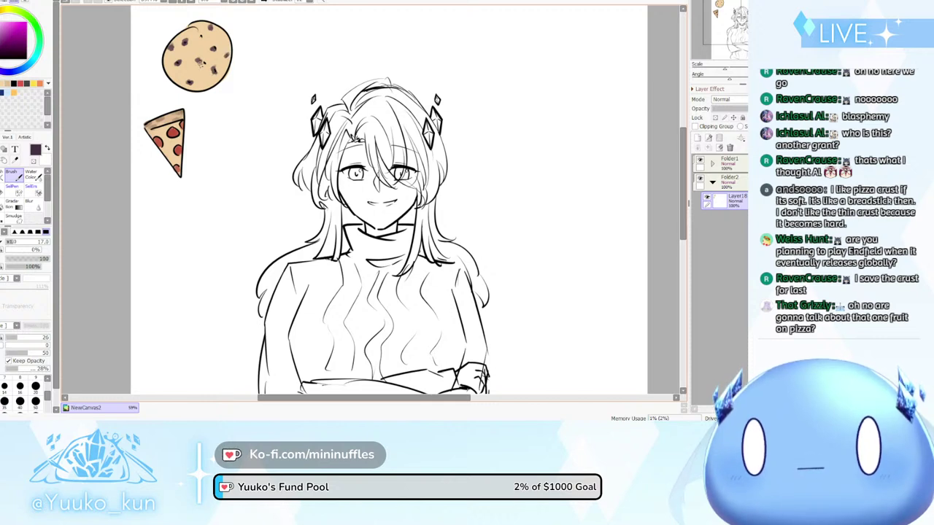
Paint mottled light brown patches over the cookie's beige base using the Brush at size 37
{"action": "left_click_drag", "start_coordinate": [31, 19], "coordinate": [4, 33]}
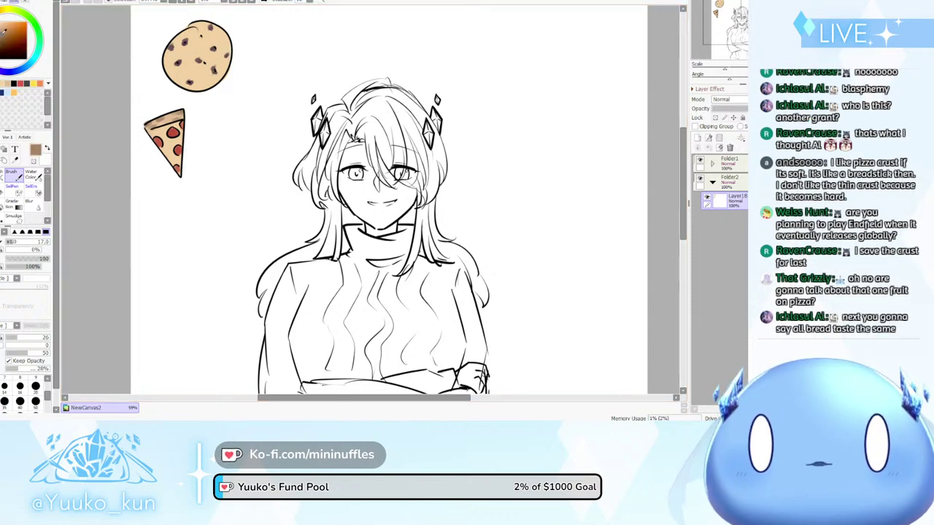
{"action": "left_click", "coordinate": [20, 243]}
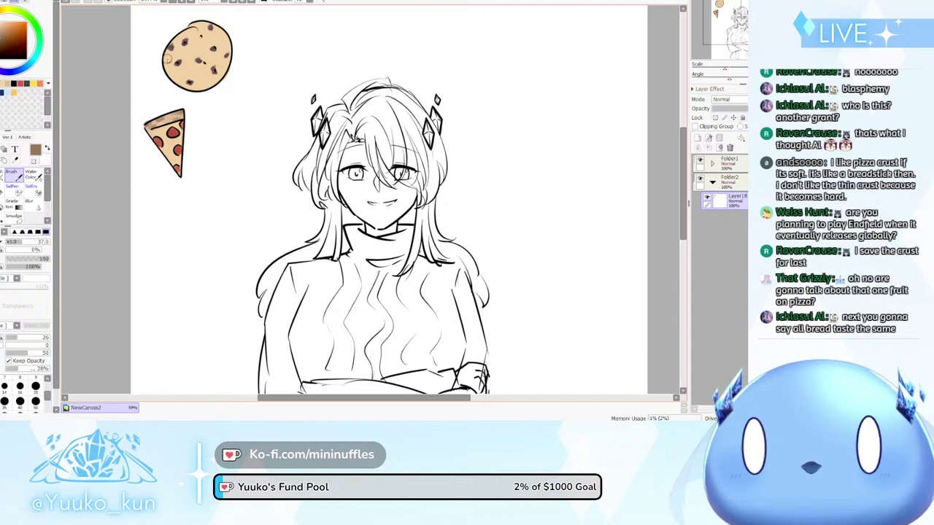
{"action": "left_click_drag", "start_coordinate": [167, 59], "coordinate": [175, 54]}
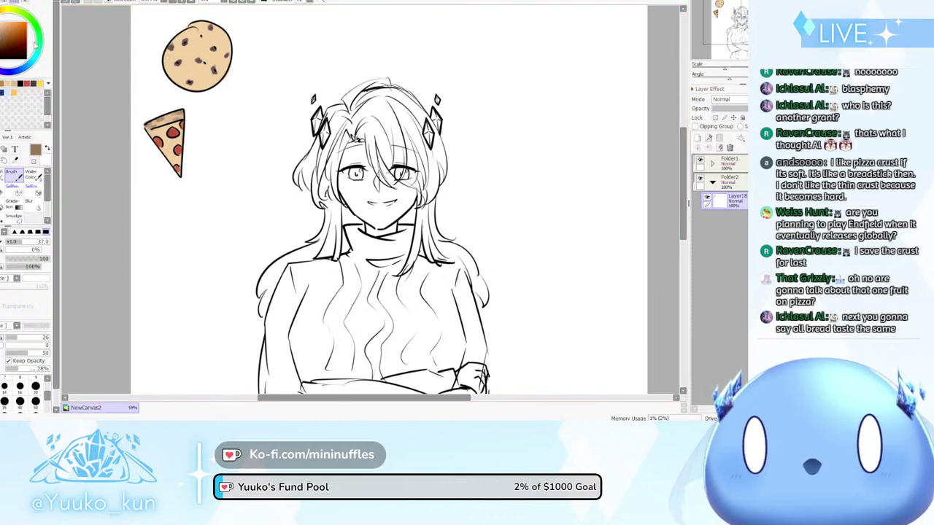
{"action": "left_click", "coordinate": [2, 30]}
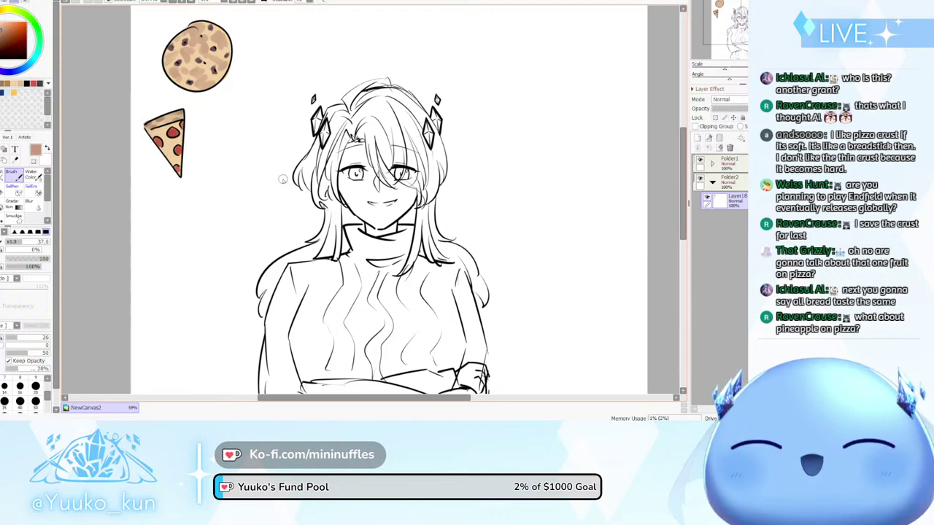
{"action": "scroll", "coordinate": [283, 179], "scroll_direction": "down", "scroll_amount": 1}
{"action": "scroll", "coordinate": [283, 179], "scroll_direction": "down", "scroll_amount": 2}
{"action": "scroll", "coordinate": [283, 179], "scroll_direction": "up", "scroll_amount": 1}
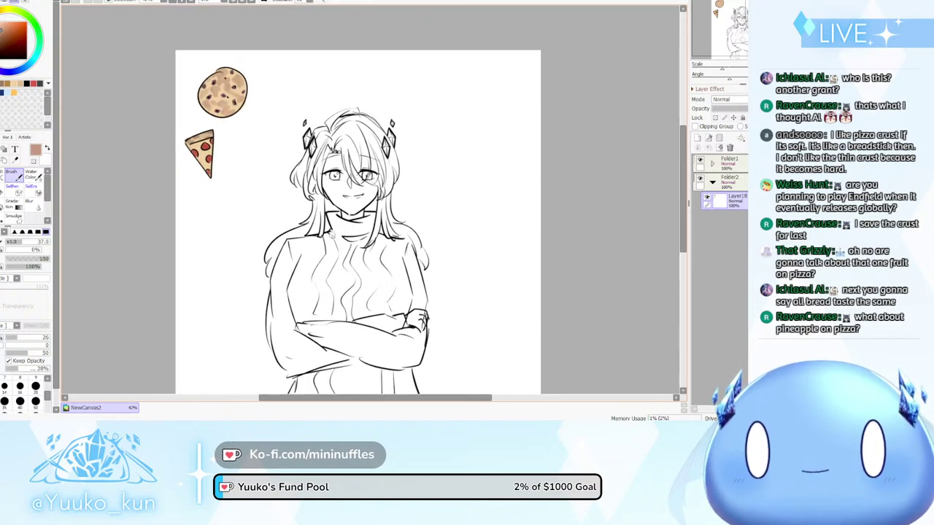
{"action": "scroll", "coordinate": [468, 197], "scroll_direction": "up", "scroll_amount": 1}
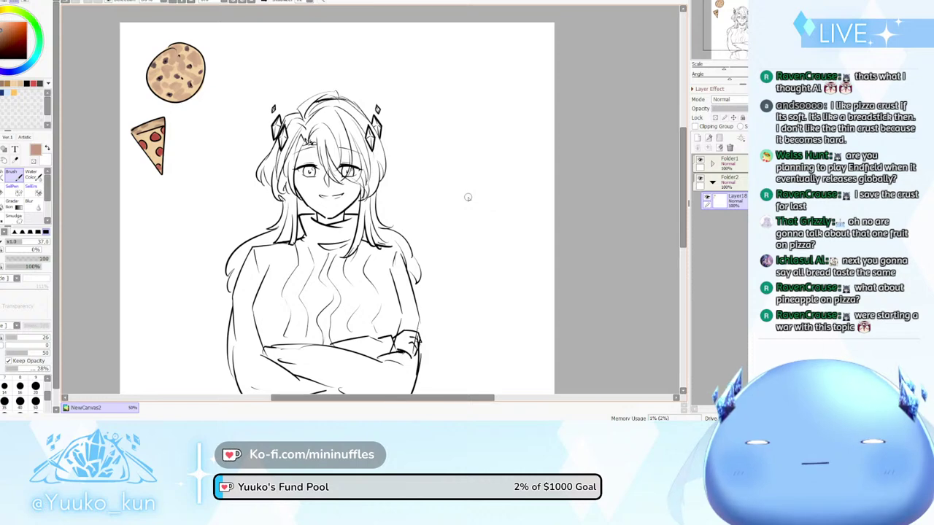
{"action": "scroll", "coordinate": [463, 156], "scroll_direction": "down", "scroll_amount": 3}
{"action": "scroll", "coordinate": [456, 155], "scroll_direction": "up", "scroll_amount": 2}
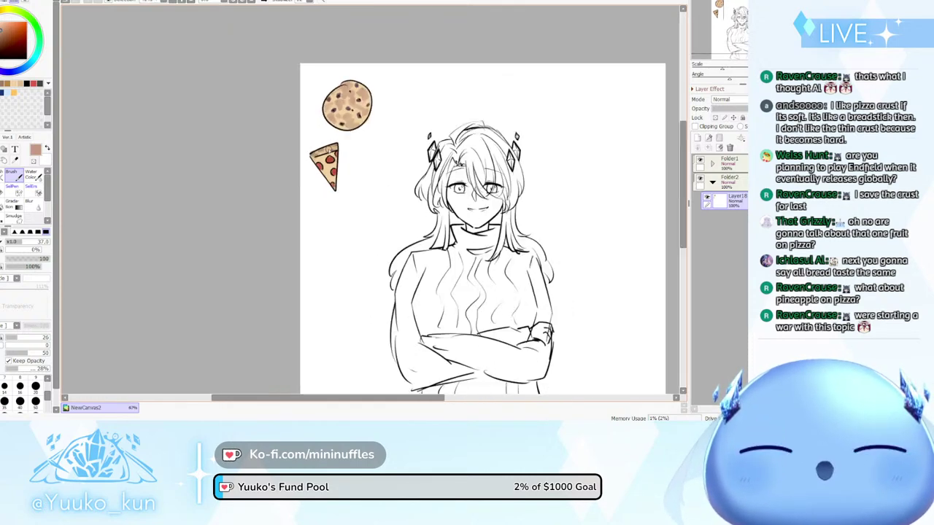
{"action": "scroll", "coordinate": [427, 180], "scroll_direction": "down", "scroll_amount": 3}
{"action": "scroll", "coordinate": [427, 180], "scroll_direction": "up", "scroll_amount": 4}
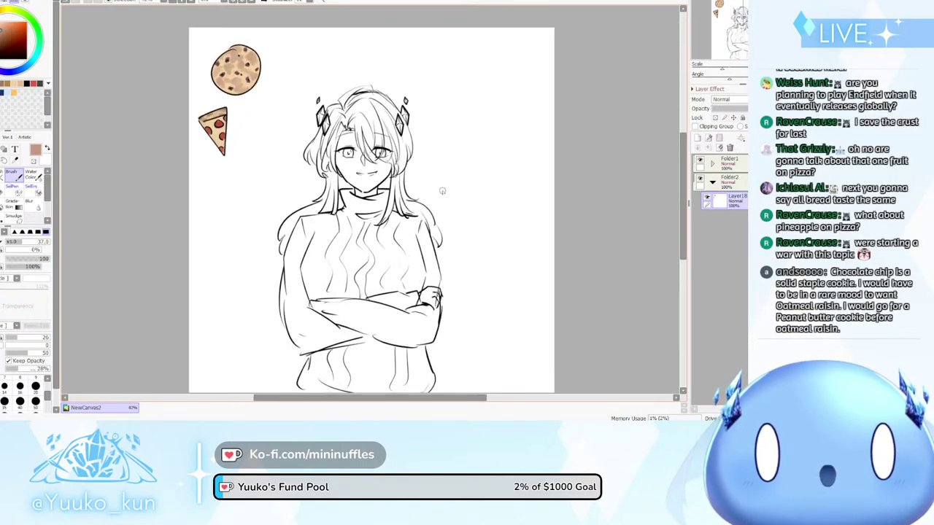
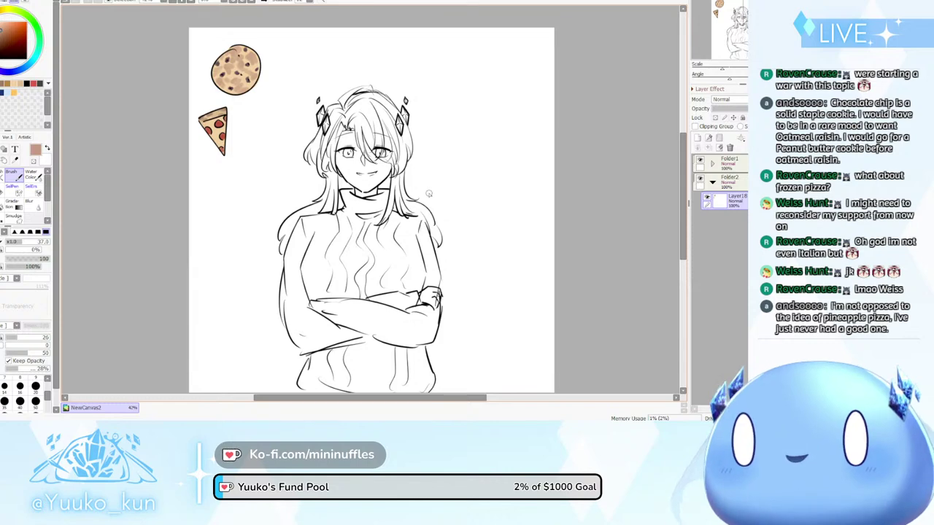
{"action": "scroll", "coordinate": [442, 176], "scroll_direction": "down", "scroll_amount": 3}
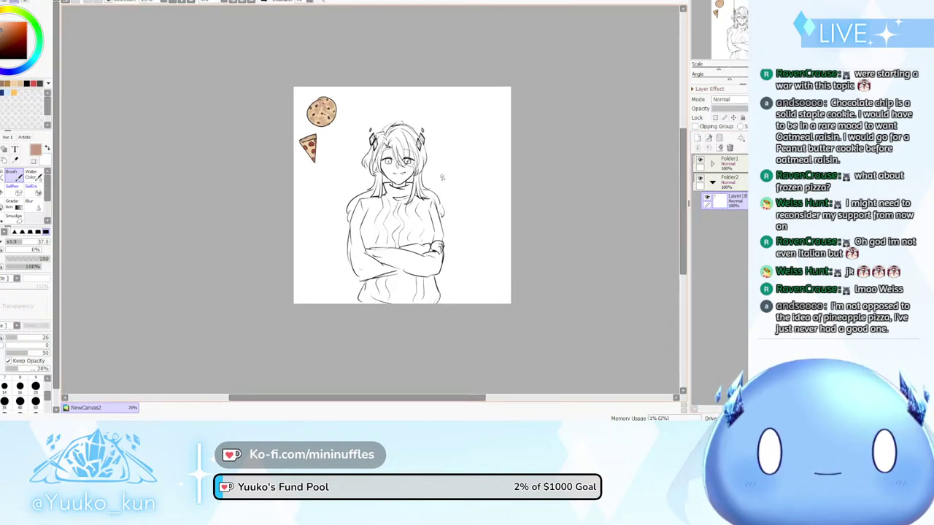
Add a new layer and place it beneath the food color layer inside the same folder
{"action": "scroll", "coordinate": [442, 175], "scroll_direction": "up", "scroll_amount": 4}
{"action": "left_click", "coordinate": [698, 138]}
{"action": "left_click_drag", "start_coordinate": [727, 201], "coordinate": [728, 226]}
{"action": "scroll", "coordinate": [445, 165], "scroll_direction": "up", "scroll_amount": 2}
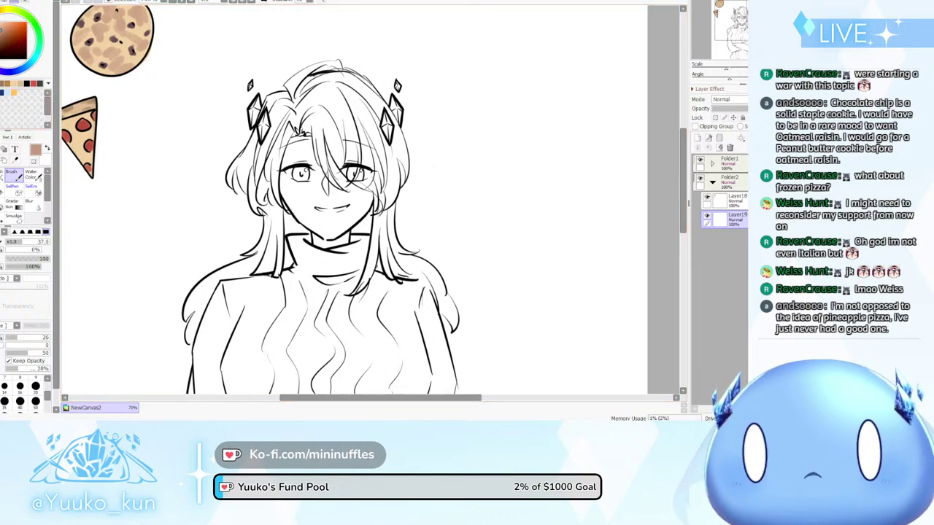
{"action": "left_click", "coordinate": [7, 93]}
{"action": "left_click", "coordinate": [32, 241]}
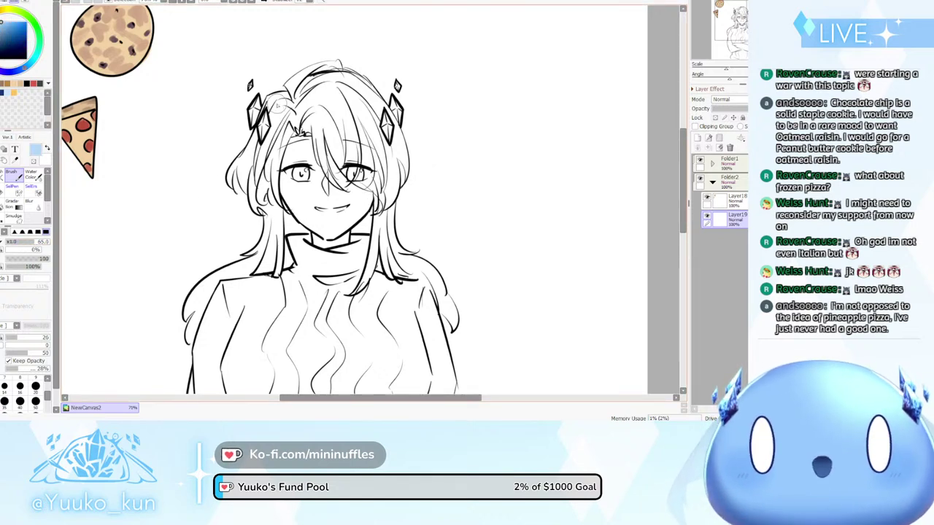
{"action": "mouse_move", "coordinate": [277, 106]}
{"action": "left_mouse_down"}
{"action": "mouse_move", "coordinate": [253, 156]}
{"action": "mouse_move", "coordinate": [272, 108]}
{"action": "mouse_move", "coordinate": [256, 158]}
{"action": "mouse_move", "coordinate": [281, 111]}
{"action": "mouse_move", "coordinate": [270, 208]}
{"action": "left_mouse_up"}
{"action": "key", "text": "ctrl+z"}
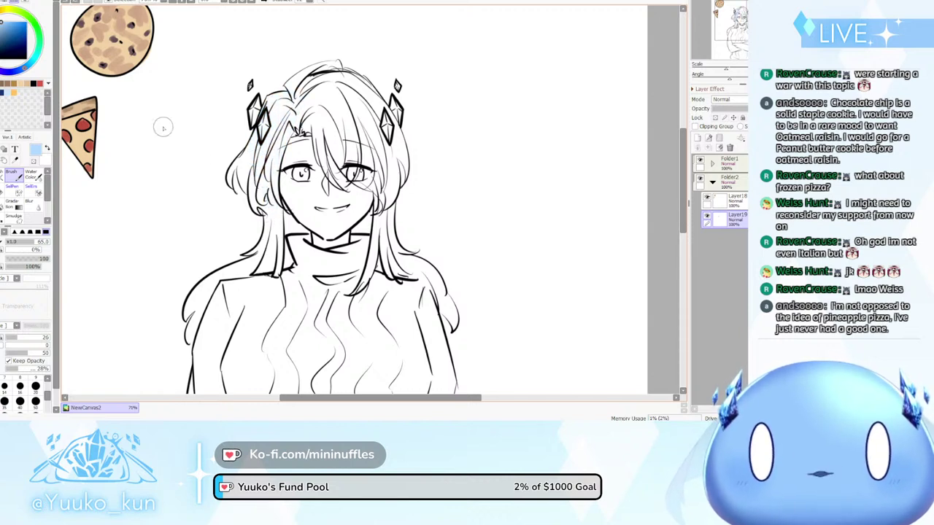
Fill the character's face and neck with a pale skin tone using the Brush at size 65, and switch the canvas background to gray
{"action": "left_click", "coordinate": [26, 83]}
{"action": "mouse_move", "coordinate": [290, 142]}
{"action": "left_mouse_down"}
{"action": "mouse_move", "coordinate": [306, 219]}
{"action": "mouse_move", "coordinate": [284, 155]}
{"action": "mouse_move", "coordinate": [292, 180]}
{"action": "mouse_move", "coordinate": [336, 232]}
{"action": "mouse_move", "coordinate": [301, 163]}
{"action": "mouse_move", "coordinate": [334, 197]}
{"action": "mouse_move", "coordinate": [351, 198]}
{"action": "mouse_move", "coordinate": [355, 215]}
{"action": "mouse_move", "coordinate": [321, 232]}
{"action": "mouse_move", "coordinate": [325, 243]}
{"action": "mouse_move", "coordinate": [342, 232]}
{"action": "left_mouse_up"}
{"action": "key", "text": "ctrl+b"}
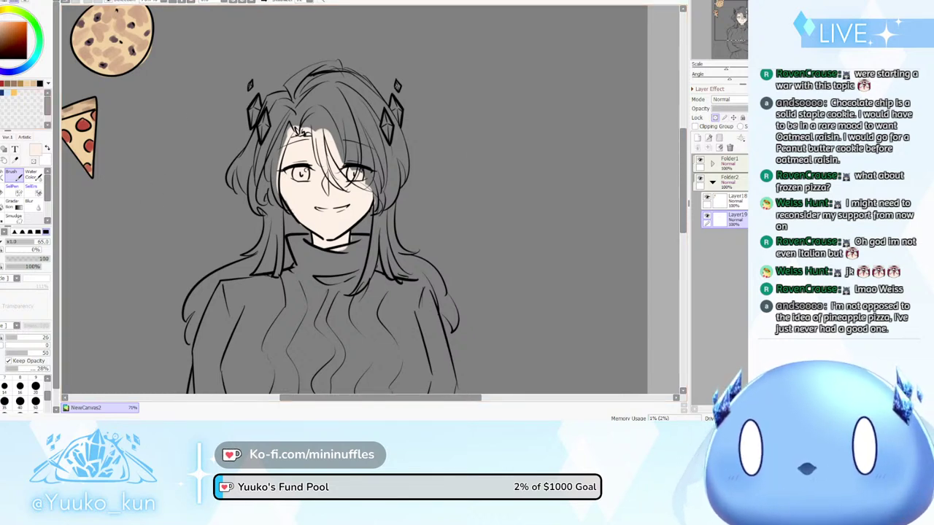
Shade the forehead and the side of the face along the hairline in salmon pink using the Brush at size 27, redoing unsatisfactory strokes
{"action": "left_click", "coordinate": [6, 11]}
{"action": "left_click", "coordinate": [3, 24]}
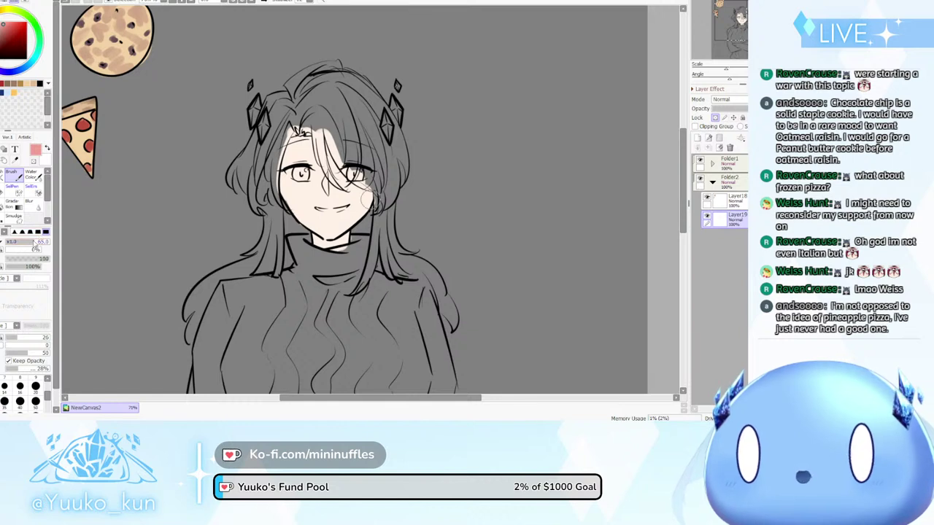
{"action": "left_click_drag", "start_coordinate": [33, 242], "coordinate": [21, 245]}
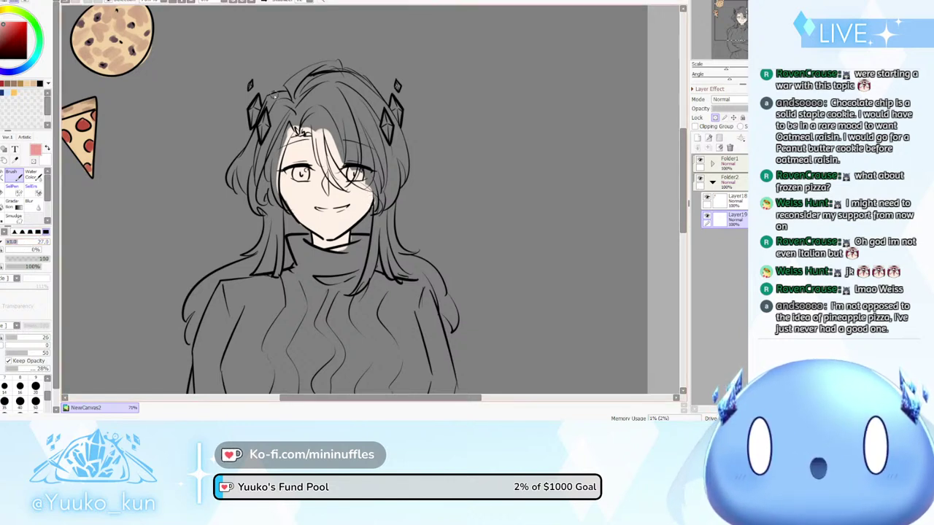
{"action": "mouse_move", "coordinate": [296, 136]}
{"action": "left_mouse_down"}
{"action": "mouse_move", "coordinate": [327, 133]}
{"action": "mouse_move", "coordinate": [290, 142]}
{"action": "mouse_move", "coordinate": [321, 134]}
{"action": "mouse_move", "coordinate": [280, 191]}
{"action": "left_mouse_up"}
{"action": "key", "text": "ctrl+z"}
{"action": "key", "text": "ctrl+z"}
{"action": "key", "text": "ctrl+z"}
{"action": "key", "text": "ctrl+z"}
{"action": "key", "text": "ctrl+z"}
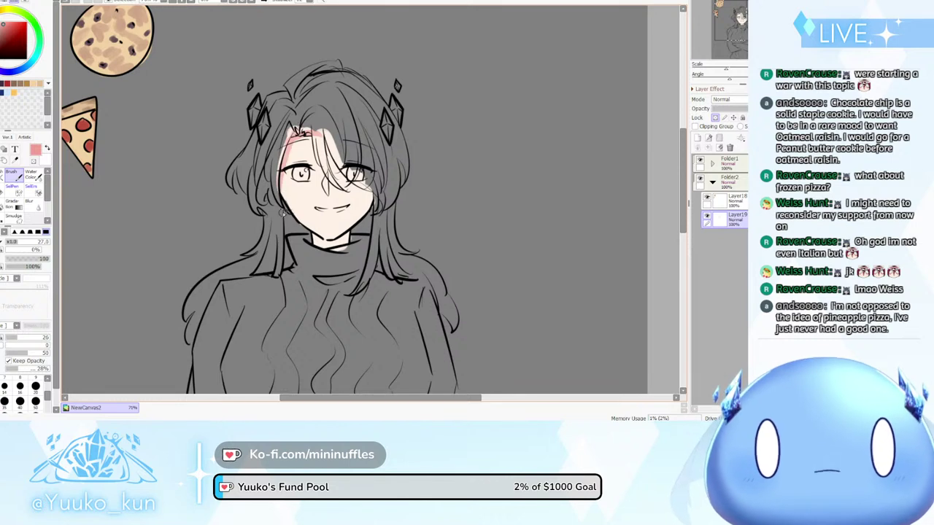
{"action": "key", "text": "ctrl+z"}
{"action": "left_click_drag", "start_coordinate": [290, 142], "coordinate": [283, 196]}
{"action": "key", "text": "ctrl+z"}
{"action": "left_click_drag", "start_coordinate": [291, 138], "coordinate": [283, 196]}
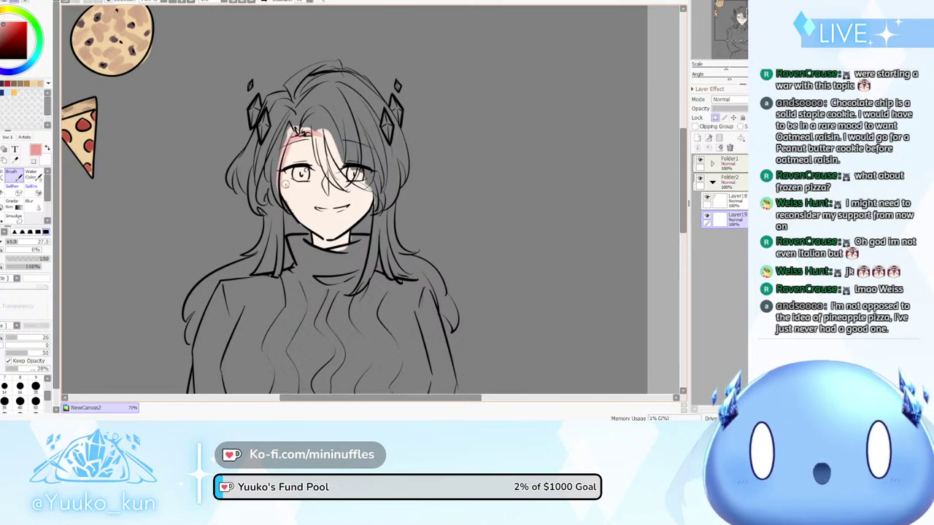
Shade the skin beneath the bangs and on the neck in salmon pink, and color the eyes white with crimson irises
{"action": "left_click_drag", "start_coordinate": [308, 134], "coordinate": [340, 188]}
{"action": "key", "text": "ctrl+z"}
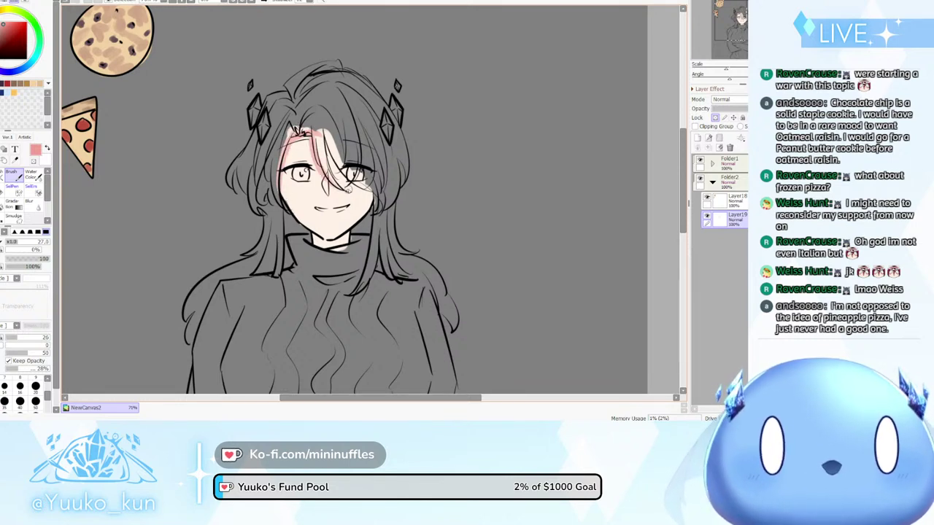
{"action": "mouse_move", "coordinate": [327, 126]}
{"action": "left_mouse_down"}
{"action": "mouse_move", "coordinate": [368, 190]}
{"action": "mouse_move", "coordinate": [382, 192]}
{"action": "mouse_move", "coordinate": [364, 184]}
{"action": "mouse_move", "coordinate": [363, 220]}
{"action": "mouse_move", "coordinate": [338, 232]}
{"action": "mouse_move", "coordinate": [334, 217]}
{"action": "mouse_move", "coordinate": [326, 244]}
{"action": "mouse_move", "coordinate": [308, 230]}
{"action": "mouse_move", "coordinate": [357, 233]}
{"action": "left_mouse_up"}
{"action": "key", "text": "ctrl+z"}
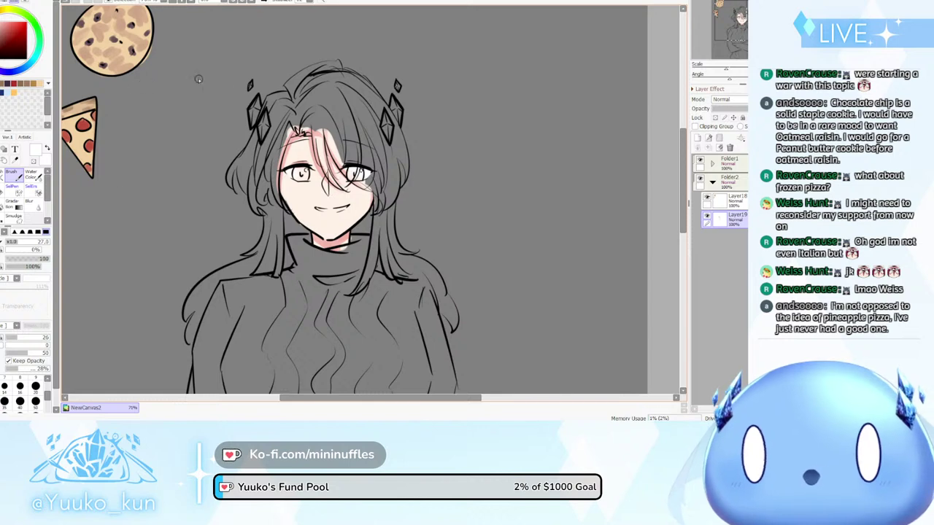
{"action": "left_click", "coordinate": [14, 29]}
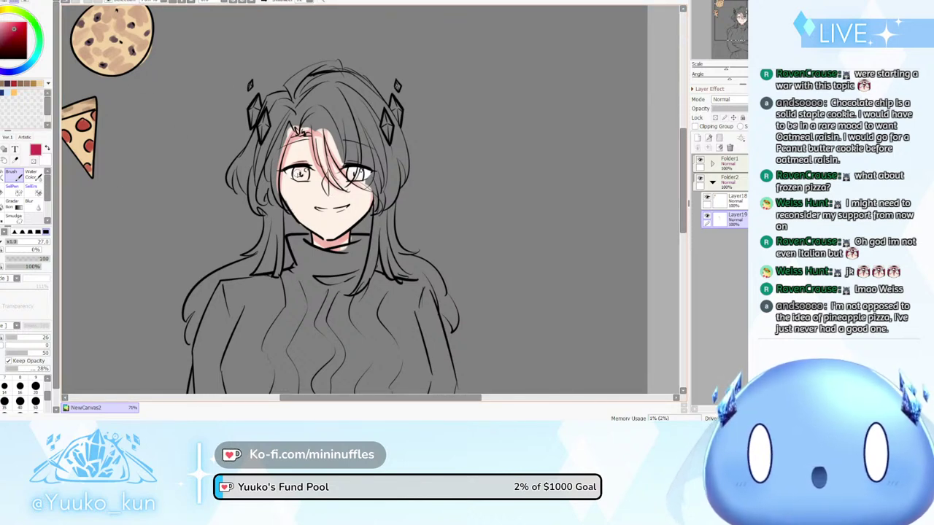
{"action": "left_click_drag", "start_coordinate": [295, 173], "coordinate": [307, 175]}
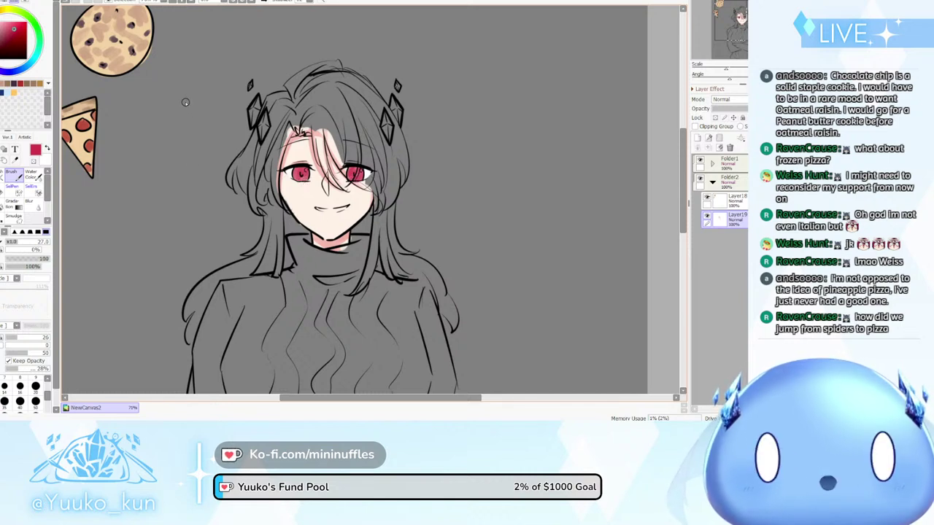
Add two layers above the skin layer and paint the hair strands beside the viewer's-left crystal light blue using the Brush at size 40
{"action": "key", "text": "ctrl+shift+n"}
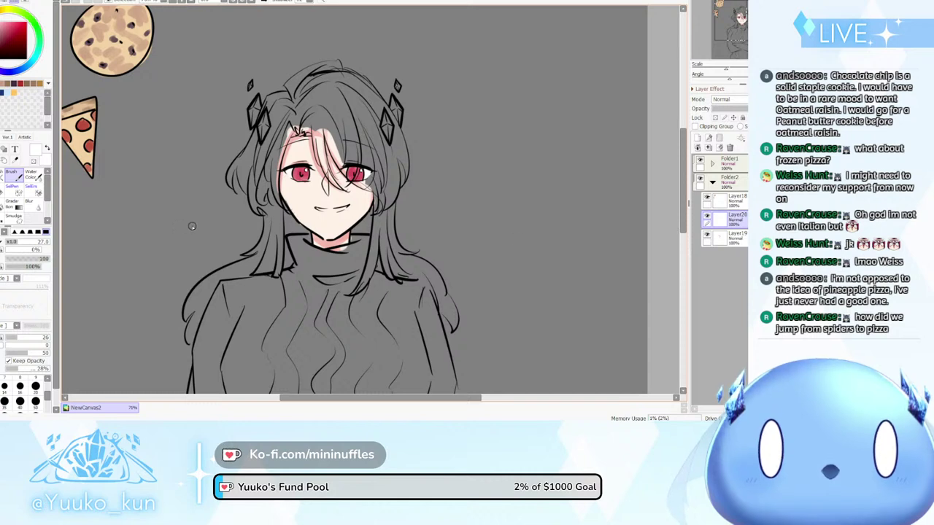
{"action": "key", "text": "ctrl+shift+n"}
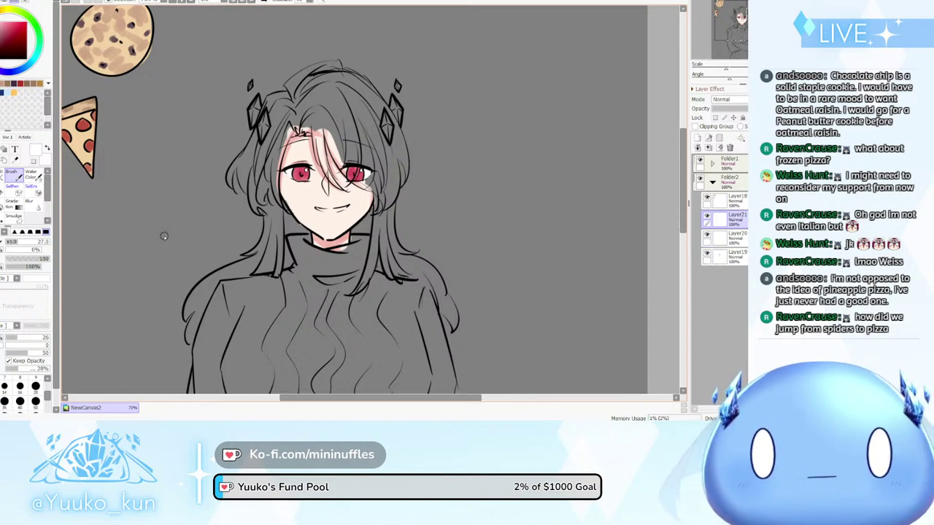
{"action": "left_click", "coordinate": [6, 93]}
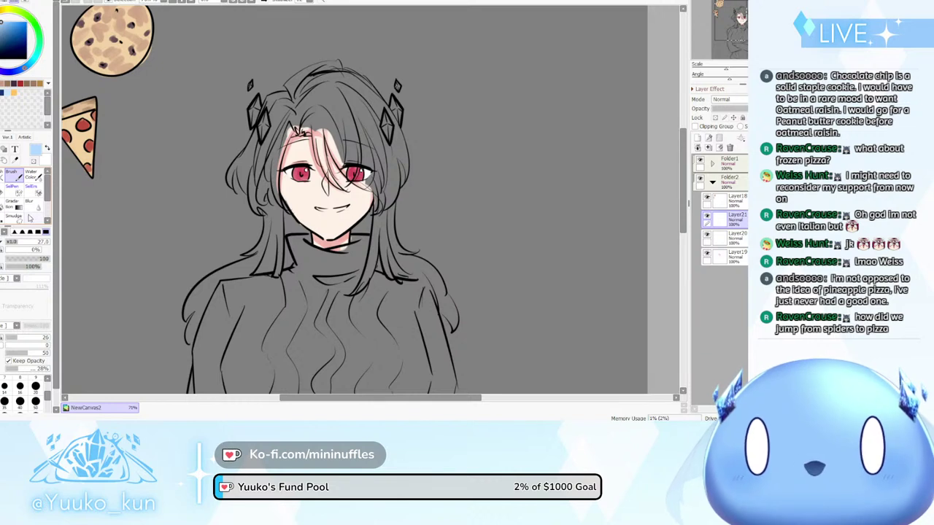
{"action": "left_click", "coordinate": [22, 242]}
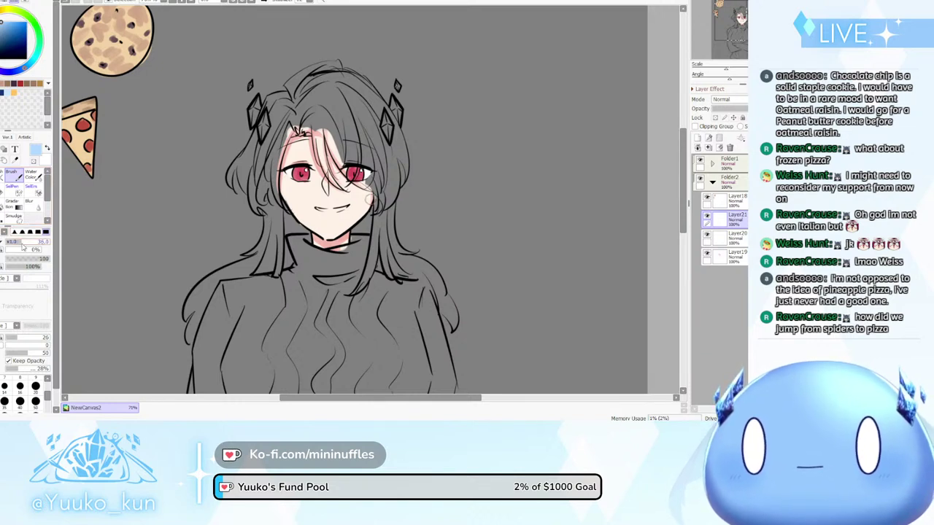
{"action": "left_click", "coordinate": [19, 402]}
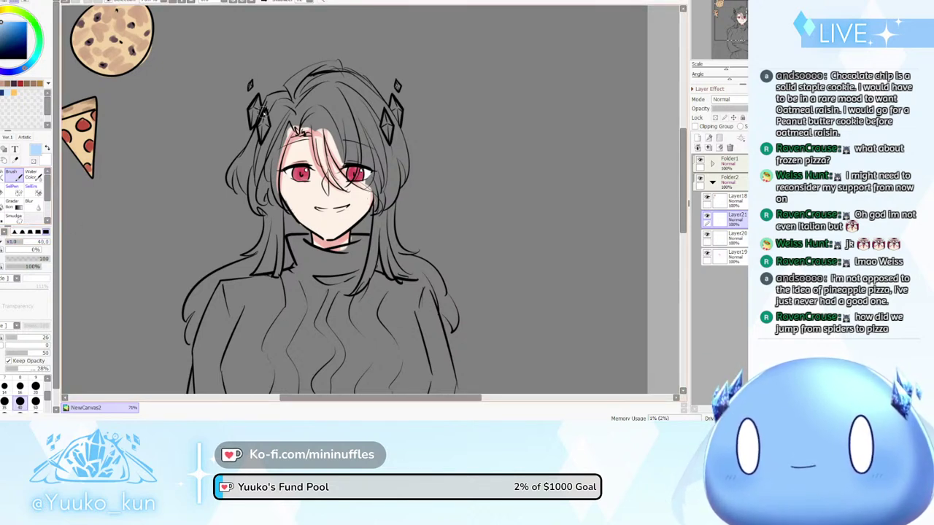
{"action": "mouse_move", "coordinate": [272, 99]}
{"action": "left_mouse_down"}
{"action": "mouse_move", "coordinate": [255, 131]}
{"action": "mouse_move", "coordinate": [272, 97]}
{"action": "mouse_move", "coordinate": [256, 129]}
{"action": "mouse_move", "coordinate": [265, 103]}
{"action": "mouse_move", "coordinate": [277, 100]}
{"action": "mouse_move", "coordinate": [266, 127]}
{"action": "mouse_move", "coordinate": [271, 98]}
{"action": "mouse_move", "coordinate": [289, 113]}
{"action": "left_mouse_up"}
{"action": "key", "text": "ctrl+z"}
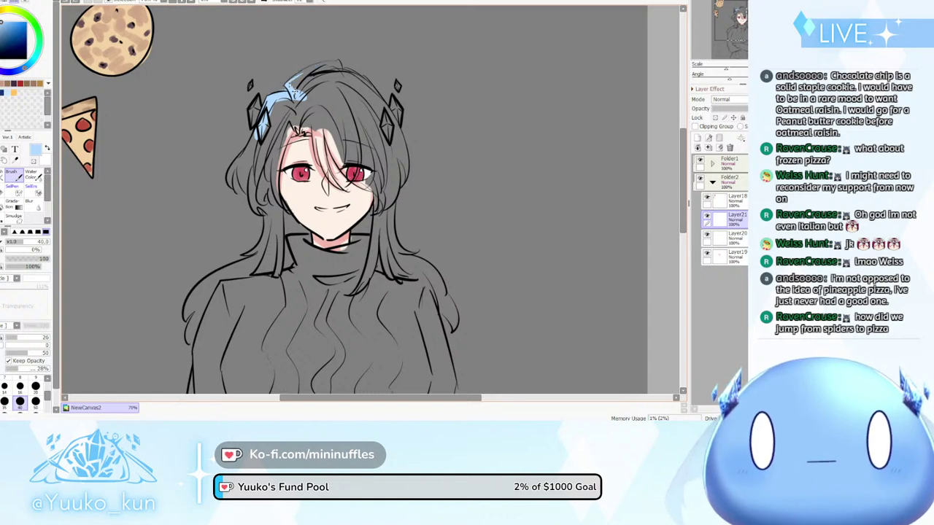
Paint the hair strands along the crown light blue using the Brush at size 21, redoing an unsatisfactory stroke
{"action": "left_click", "coordinate": [15, 241]}
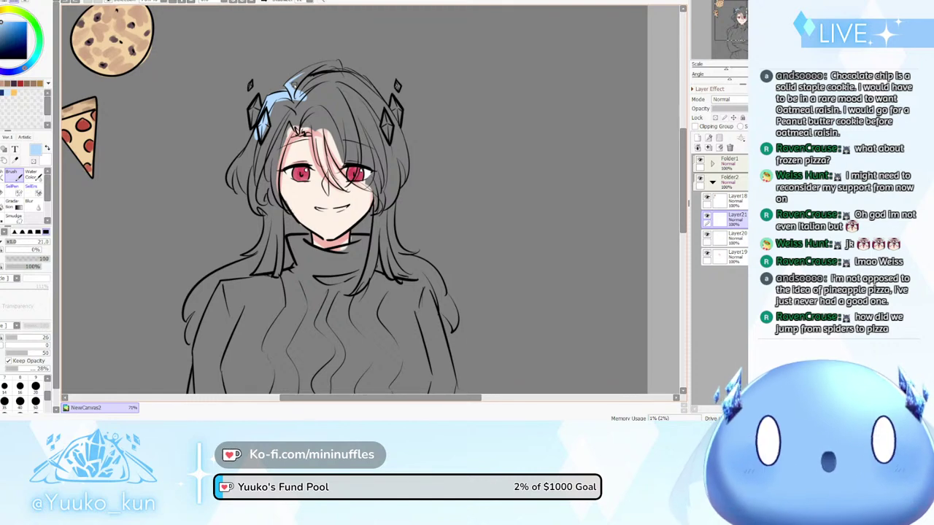
{"action": "left_click_drag", "start_coordinate": [320, 65], "coordinate": [337, 62]}
{"action": "key", "text": "ctrl+z"}
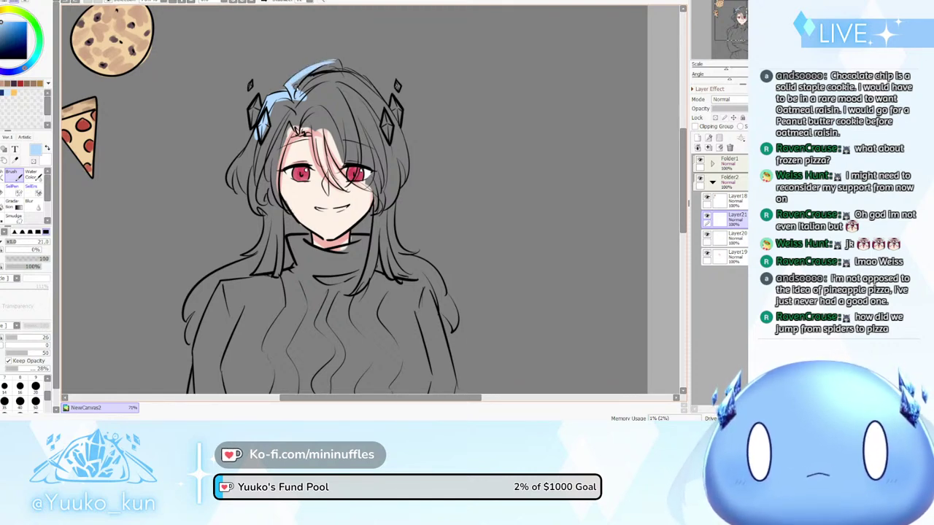
{"action": "left_click_drag", "start_coordinate": [296, 93], "coordinate": [332, 77]}
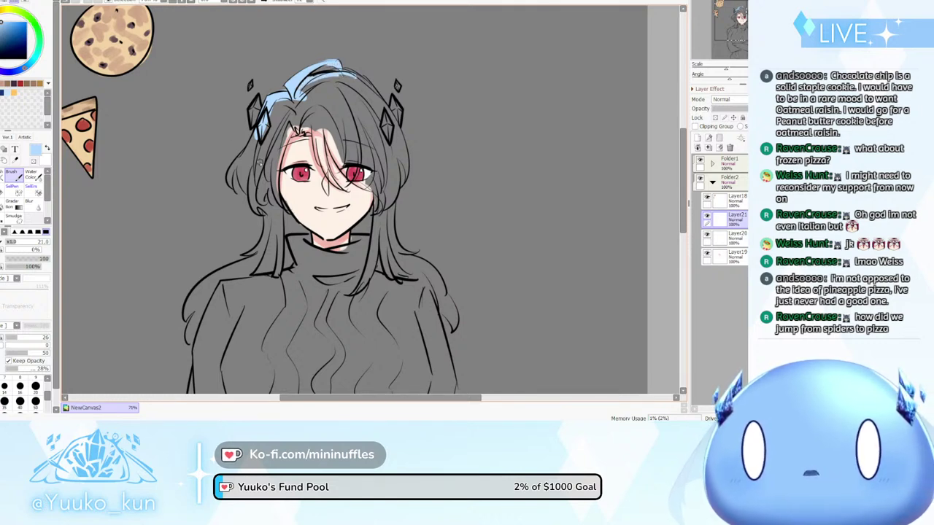
Paint the lock hanging below the viewer's-left crystal light blue, following its outer outline and curled tips and redoing uneven strokes
{"action": "left_click_drag", "start_coordinate": [259, 129], "coordinate": [242, 157]}
{"action": "key", "text": "ctrl+z"}
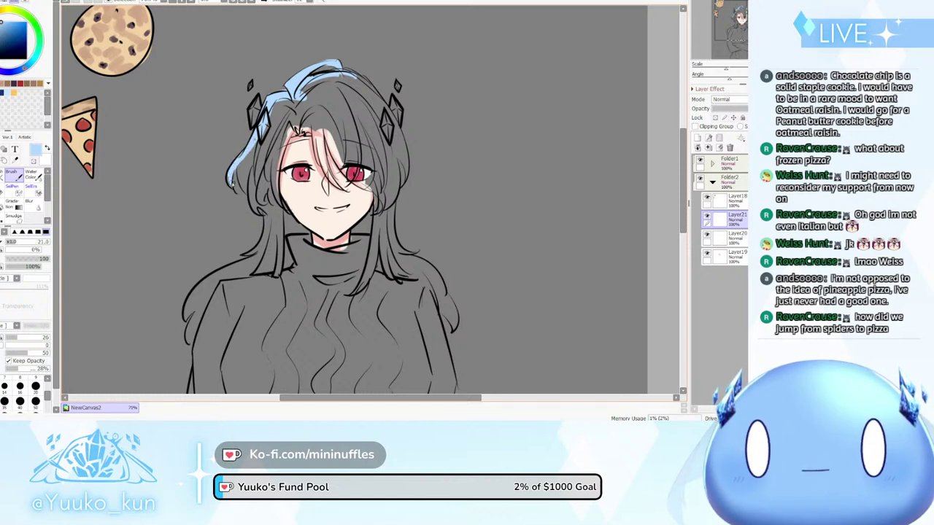
{"action": "key", "text": "ctrl+z"}
{"action": "left_click_drag", "start_coordinate": [243, 159], "coordinate": [253, 199]}
{"action": "left_click_drag", "start_coordinate": [253, 162], "coordinate": [256, 216]}
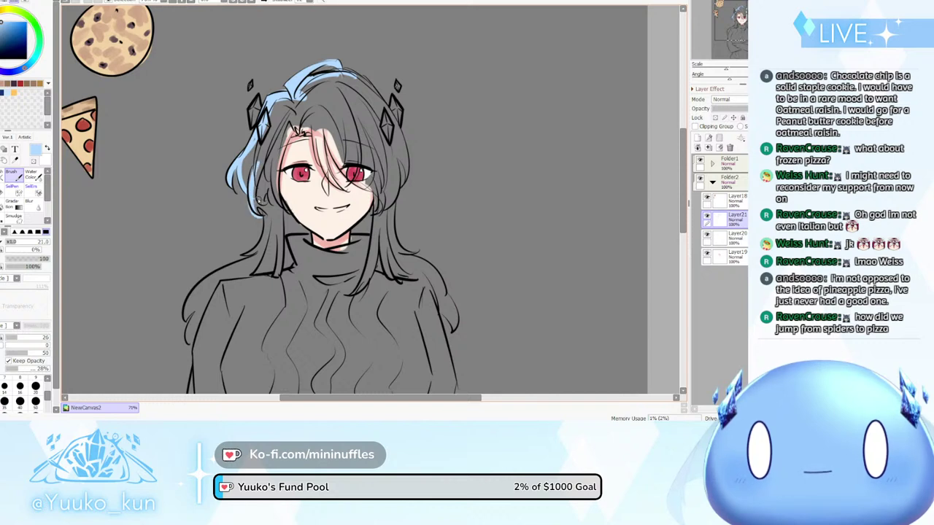
{"action": "key", "text": "ctrl+z"}
{"action": "left_click_drag", "start_coordinate": [254, 159], "coordinate": [259, 211]}
{"action": "key", "text": "ctrl+z"}
{"action": "mouse_move", "coordinate": [254, 165]}
{"action": "left_mouse_down"}
{"action": "mouse_move", "coordinate": [259, 212]}
{"action": "mouse_move", "coordinate": [256, 162]}
{"action": "mouse_move", "coordinate": [261, 216]}
{"action": "mouse_move", "coordinate": [256, 188]}
{"action": "mouse_move", "coordinate": [257, 208]}
{"action": "mouse_move", "coordinate": [268, 224]}
{"action": "mouse_move", "coordinate": [277, 210]}
{"action": "mouse_move", "coordinate": [266, 248]}
{"action": "left_mouse_up"}
{"action": "key", "text": "ctrl+z"}
{"action": "key", "text": "ctrl+z"}
{"action": "key", "text": "ctrl+z"}
Paint the outer edge of the long hair flowing over the viewer's-left shoulder light blue, redoing strokes until they follow the line art
{"action": "mouse_move", "coordinate": [266, 210]}
{"action": "left_mouse_down"}
{"action": "mouse_move", "coordinate": [251, 251]}
{"action": "mouse_move", "coordinate": [266, 240]}
{"action": "mouse_move", "coordinate": [243, 254]}
{"action": "mouse_move", "coordinate": [254, 252]}
{"action": "mouse_move", "coordinate": [247, 264]}
{"action": "mouse_move", "coordinate": [259, 250]}
{"action": "mouse_move", "coordinate": [222, 272]}
{"action": "mouse_move", "coordinate": [257, 260]}
{"action": "mouse_move", "coordinate": [191, 305]}
{"action": "left_mouse_up"}
{"action": "key", "text": "ctrl+z"}
{"action": "key", "text": "ctrl+z"}
{"action": "key", "text": "ctrl+z"}
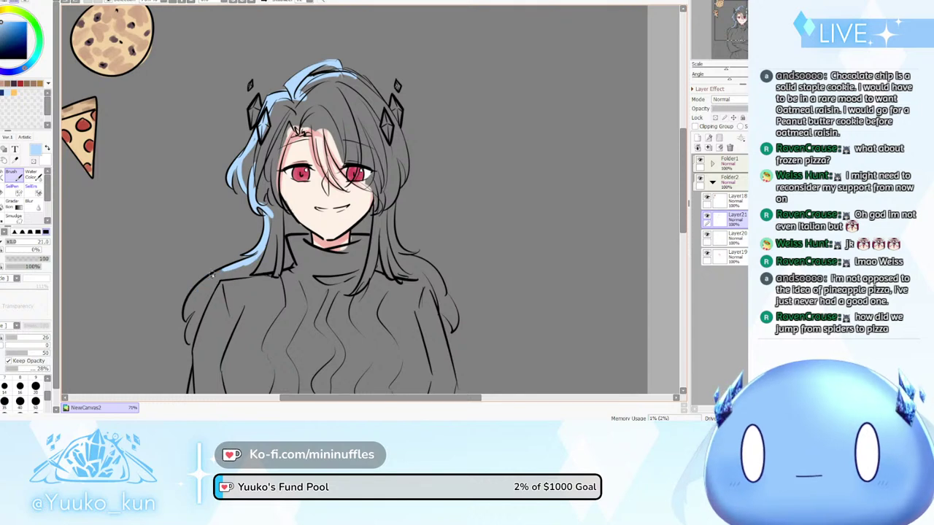
{"action": "left_click_drag", "start_coordinate": [224, 271], "coordinate": [188, 308]}
{"action": "key", "text": "ctrl+z"}
{"action": "left_click_drag", "start_coordinate": [232, 268], "coordinate": [189, 302]}
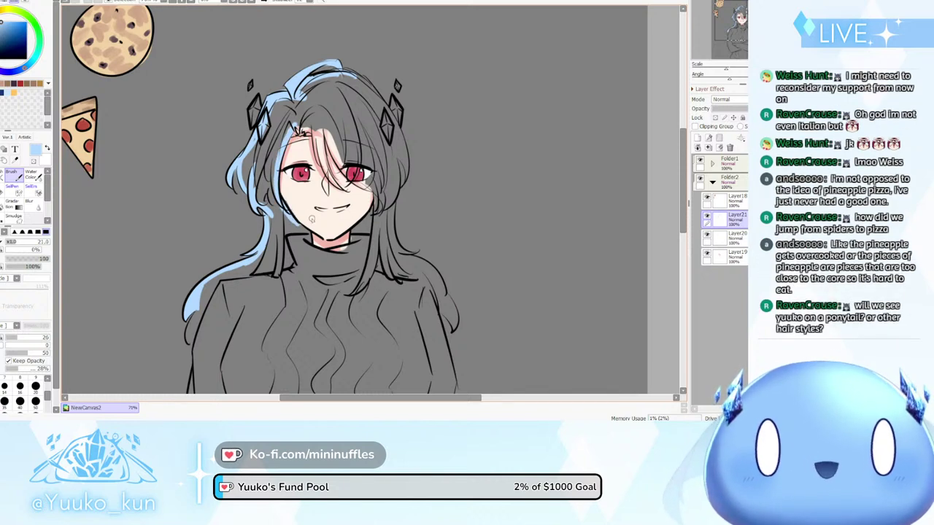
Sample the skin tone on the skin layer, compare the face edge with the hair layer hidden and shown, and return to the hair layer
{"action": "key", "text": "x"}
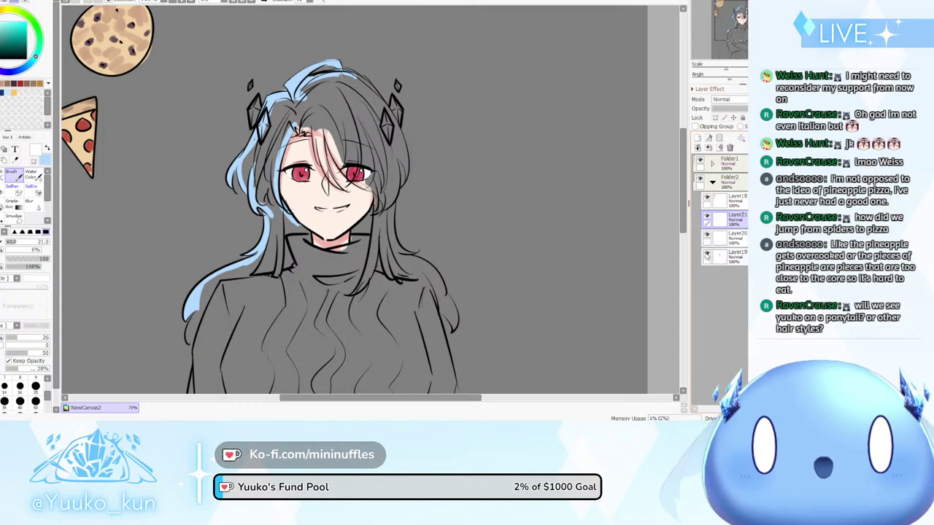
{"action": "left_click", "coordinate": [729, 259]}
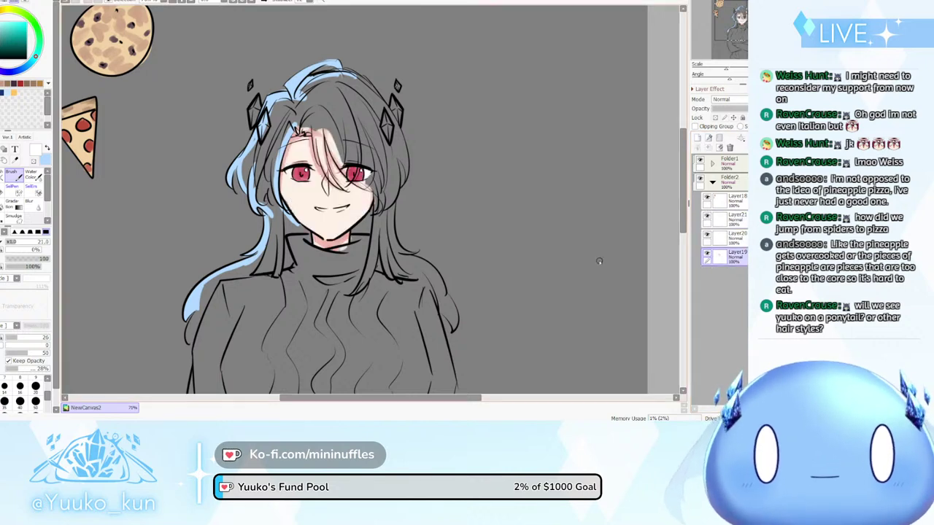
{"action": "left_click", "coordinate": [289, 191], "text": "alt"}
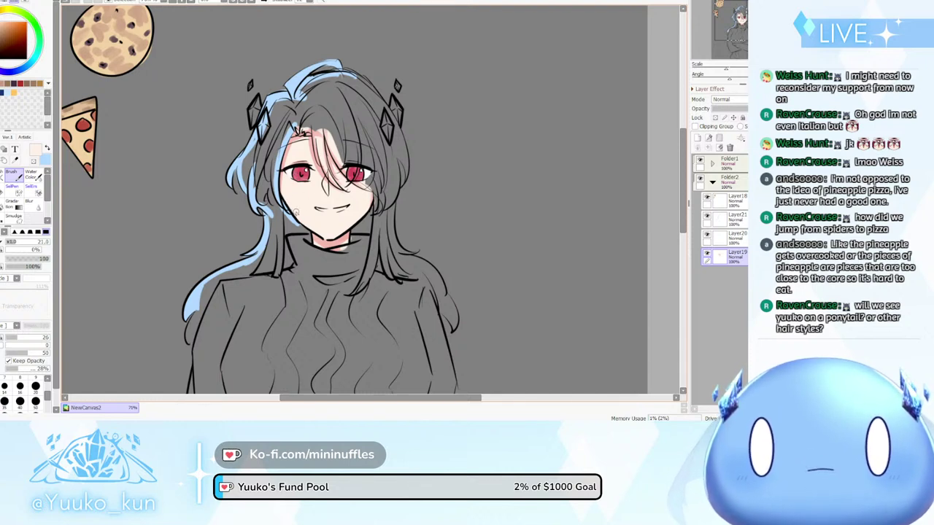
{"action": "left_click", "coordinate": [706, 217]}
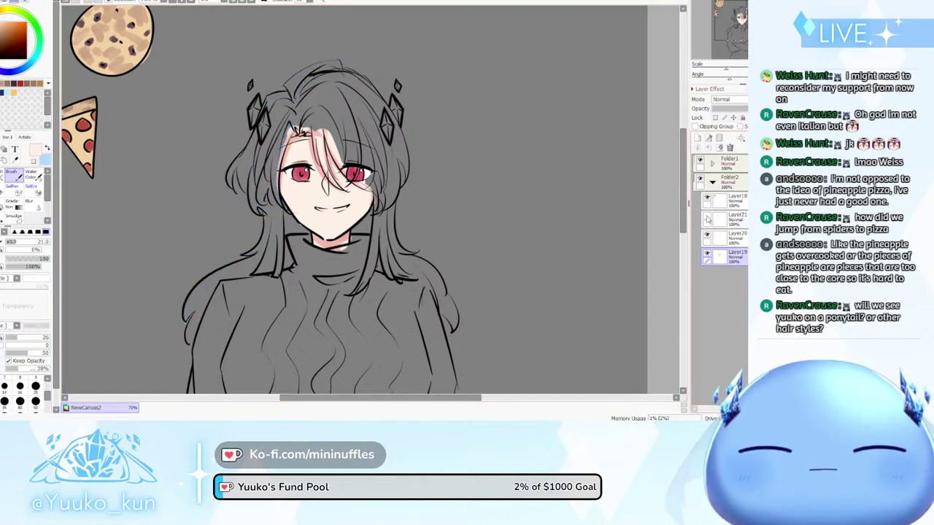
{"action": "left_click", "coordinate": [706, 218]}
{"action": "left_click", "coordinate": [706, 217]}
{"action": "left_click", "coordinate": [706, 217]}
{"action": "left_click", "coordinate": [730, 217]}
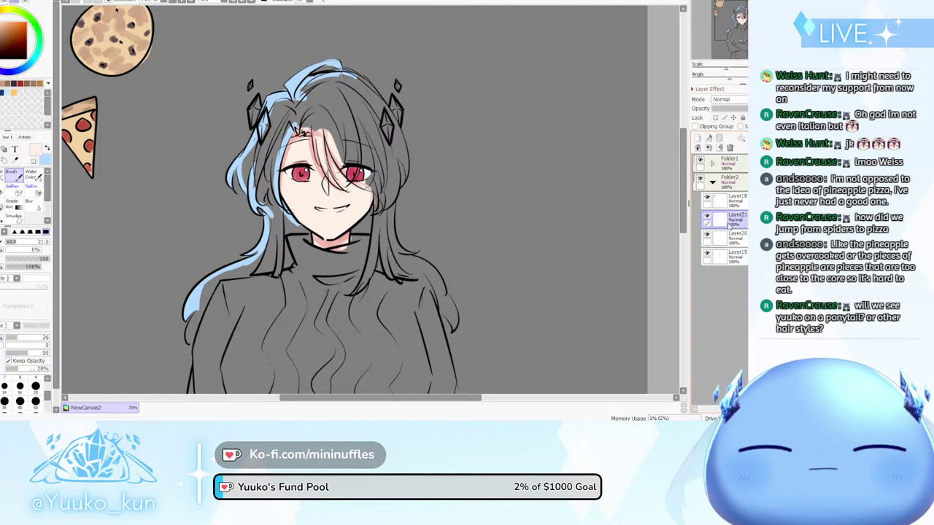
{"action": "key", "text": "x"}
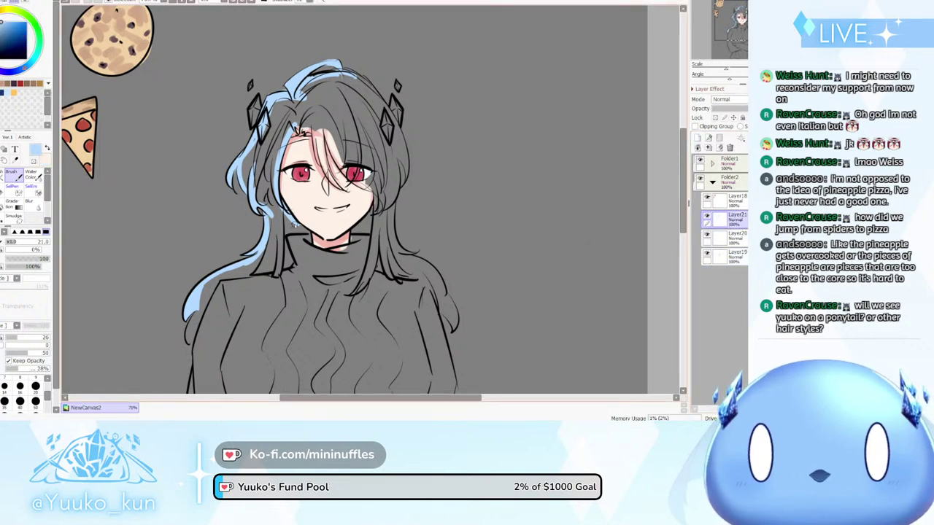
Paint the hair beside the neck, the lock over the viewer's-left shoulder and the strands of the bangs light blue
{"action": "mouse_move", "coordinate": [302, 227]}
{"action": "left_mouse_down"}
{"action": "mouse_move", "coordinate": [310, 234]}
{"action": "mouse_move", "coordinate": [282, 236]}
{"action": "mouse_move", "coordinate": [289, 259]}
{"action": "left_mouse_up"}
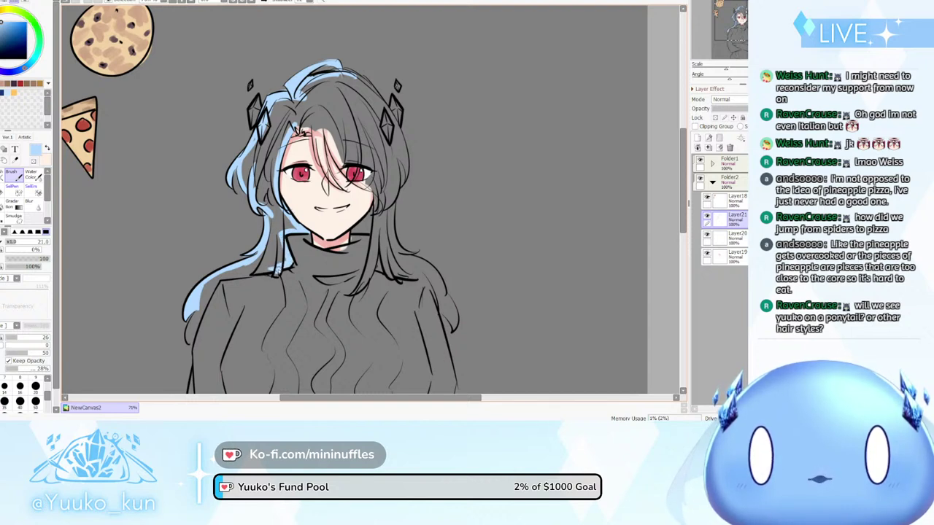
{"action": "left_click_drag", "start_coordinate": [274, 276], "coordinate": [232, 279]}
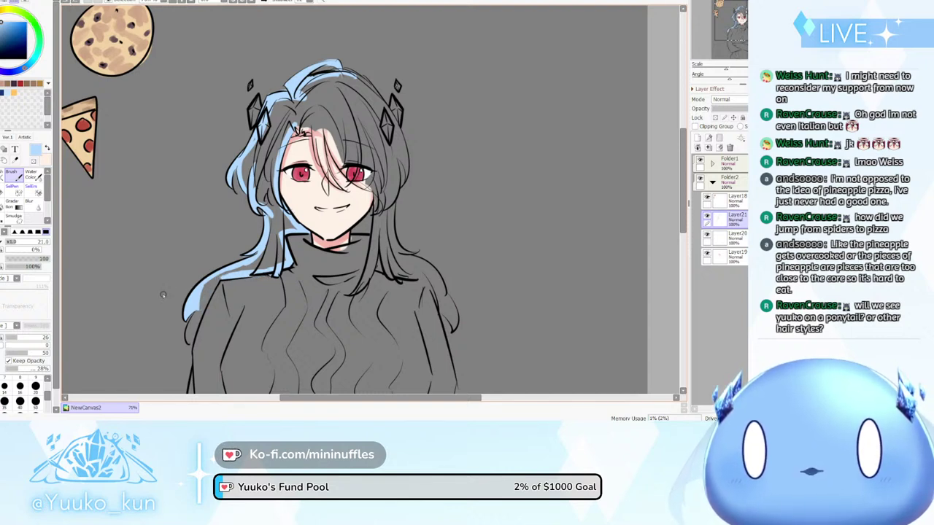
{"action": "mouse_move", "coordinate": [222, 278]}
{"action": "left_mouse_down"}
{"action": "mouse_move", "coordinate": [196, 325]}
{"action": "mouse_move", "coordinate": [209, 293]}
{"action": "mouse_move", "coordinate": [194, 314]}
{"action": "mouse_move", "coordinate": [202, 289]}
{"action": "mouse_move", "coordinate": [187, 334]}
{"action": "mouse_move", "coordinate": [205, 326]}
{"action": "mouse_move", "coordinate": [203, 310]}
{"action": "mouse_move", "coordinate": [193, 343]}
{"action": "mouse_move", "coordinate": [201, 310]}
{"action": "mouse_move", "coordinate": [192, 342]}
{"action": "left_mouse_up"}
{"action": "key", "text": "ctrl+z"}
{"action": "key", "text": "ctrl+z"}
{"action": "key", "text": "ctrl+z"}
{"action": "key", "text": "ctrl+z"}
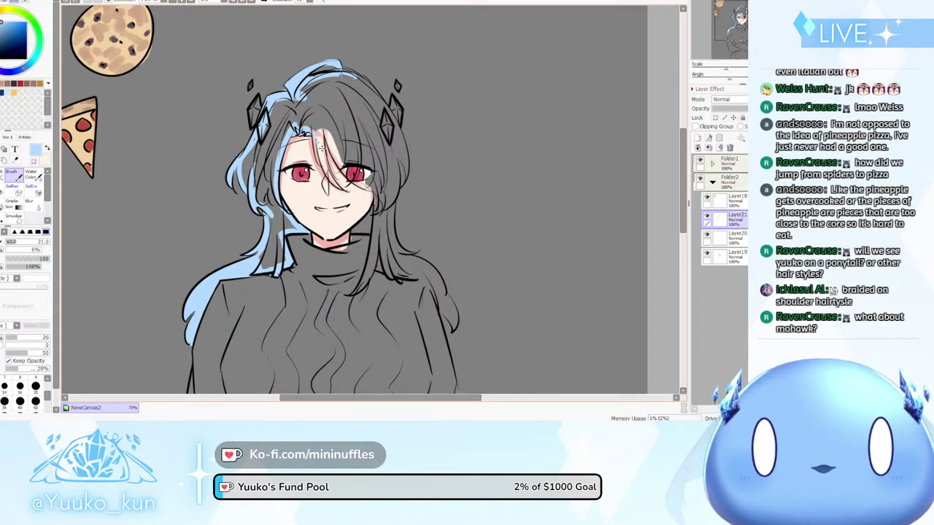
{"action": "left_click_drag", "start_coordinate": [316, 135], "coordinate": [321, 165]}
{"action": "key", "text": "ctrl+z"}
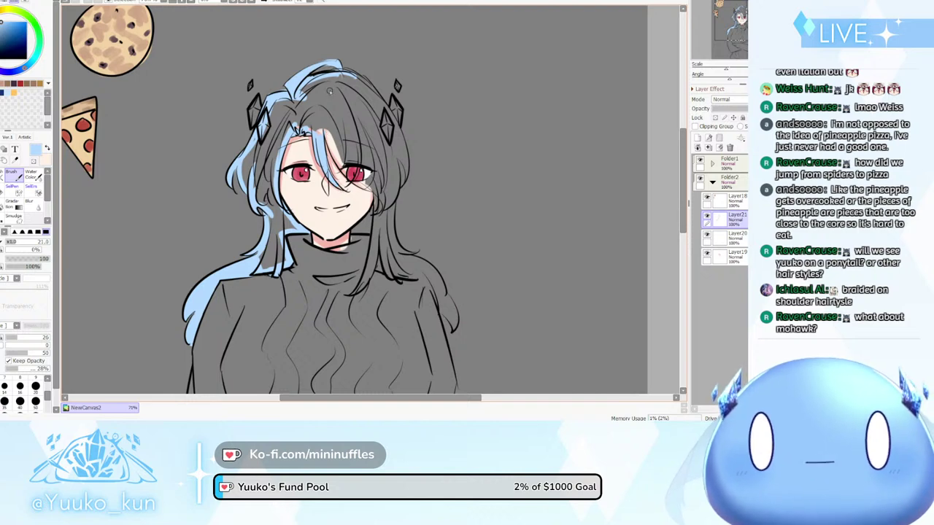
With the canvas view flipped horizontally, paint the unpainted side's hair outline light blue from the crown past the crystal, and restore the view
{"action": "key", "text": "h"}
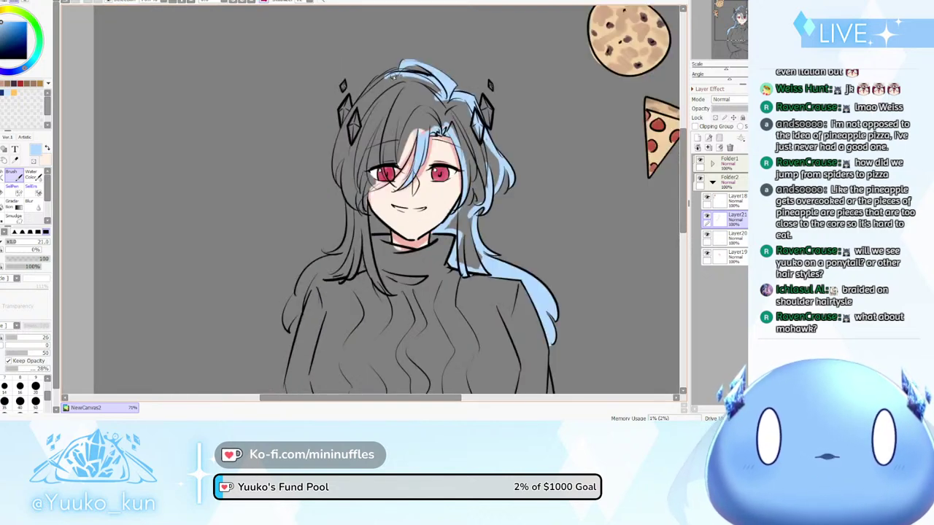
{"action": "key", "text": "ctrl+z"}
{"action": "mouse_move", "coordinate": [391, 76]}
{"action": "left_mouse_down"}
{"action": "mouse_move", "coordinate": [353, 116]}
{"action": "mouse_move", "coordinate": [339, 159]}
{"action": "left_mouse_up"}
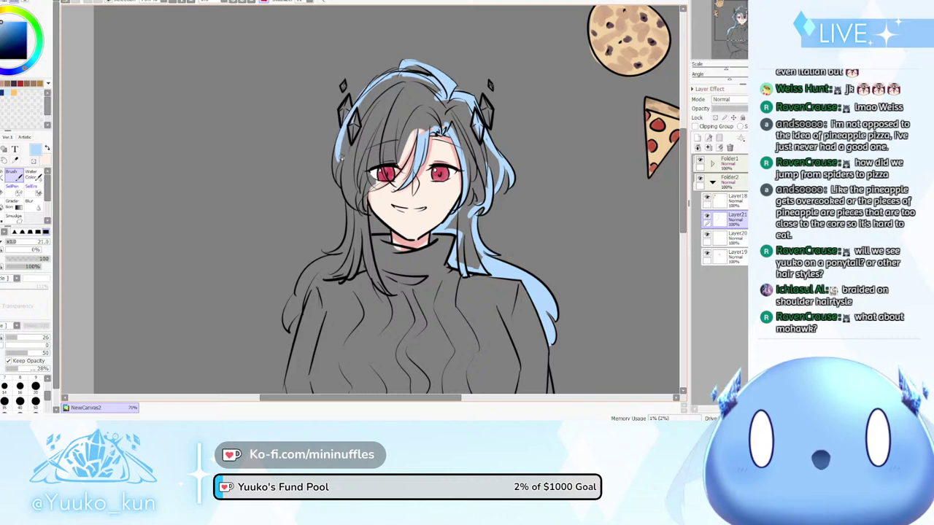
{"action": "key", "text": "ctrl+z"}
{"action": "left_click_drag", "start_coordinate": [350, 109], "coordinate": [337, 174]}
{"action": "key", "text": "ctrl+z"}
{"action": "key", "text": "ctrl+z"}
{"action": "left_click_drag", "start_coordinate": [347, 121], "coordinate": [338, 173]}
{"action": "key", "text": "ctrl+z"}
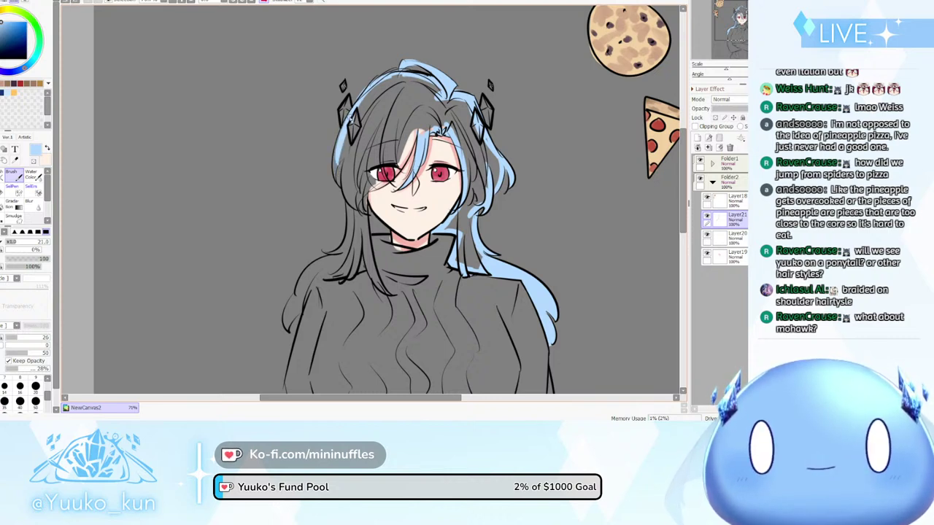
{"action": "mouse_move", "coordinate": [350, 117]}
{"action": "left_mouse_down"}
{"action": "mouse_move", "coordinate": [335, 174]}
{"action": "mouse_move", "coordinate": [339, 164]}
{"action": "mouse_move", "coordinate": [347, 197]}
{"action": "left_mouse_up"}
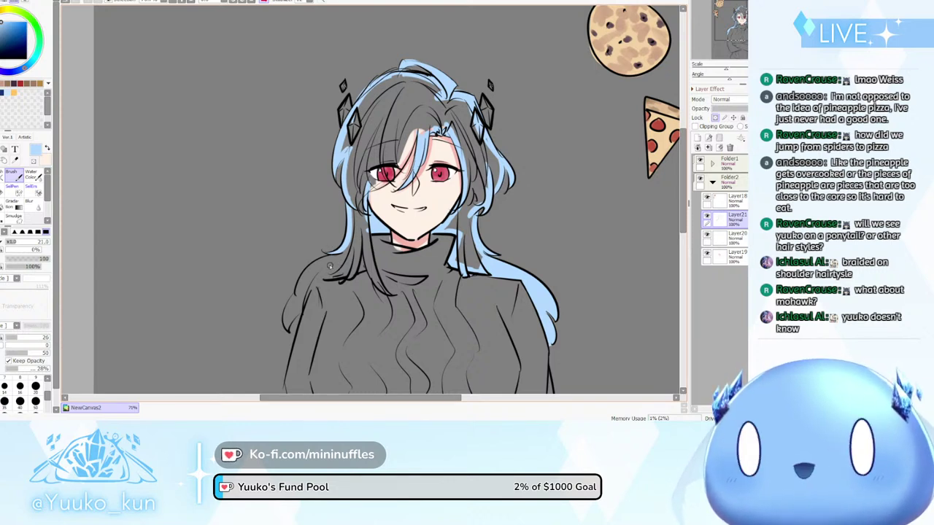
{"action": "key", "text": "h"}
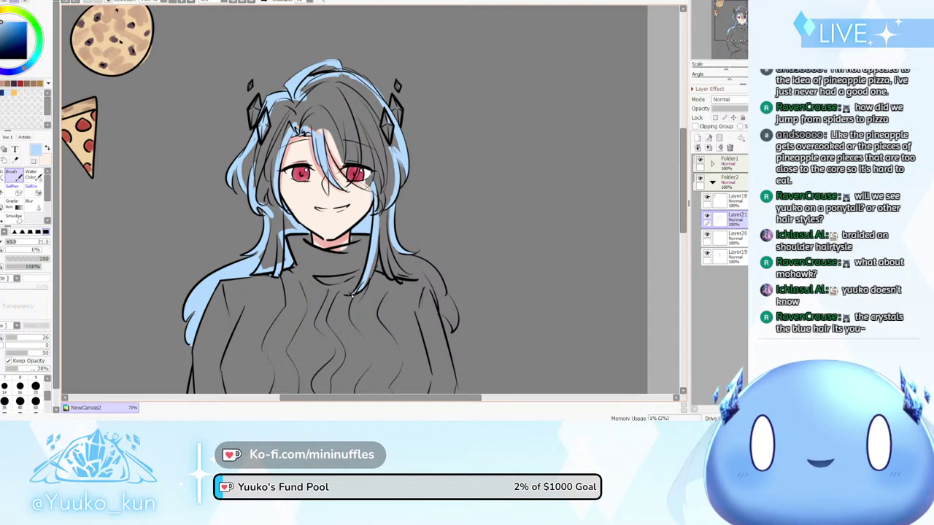
Sketch a small smiling head with bangs and a side braid in light blue on the empty canvas beside the character
{"action": "scroll", "coordinate": [370, 272], "scroll_direction": "up", "scroll_amount": 1}
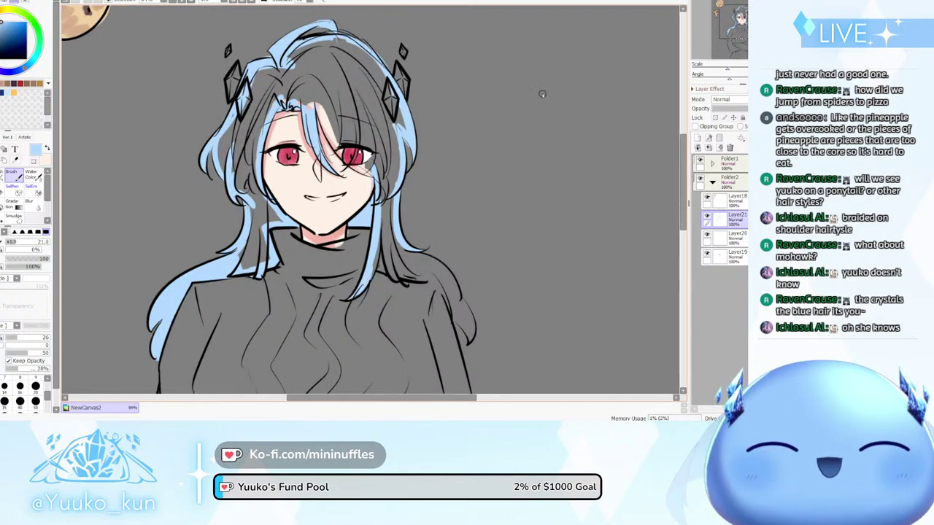
{"action": "mouse_move", "coordinate": [549, 58]}
{"action": "left_mouse_down"}
{"action": "mouse_move", "coordinate": [551, 102]}
{"action": "mouse_move", "coordinate": [574, 89]}
{"action": "mouse_move", "coordinate": [597, 134]}
{"action": "mouse_move", "coordinate": [530, 137]}
{"action": "left_mouse_up"}
{"action": "key", "text": "ctrl+z"}
{"action": "left_click_drag", "start_coordinate": [541, 83], "coordinate": [524, 102]}
{"action": "mouse_move", "coordinate": [545, 39]}
{"action": "left_mouse_down"}
{"action": "mouse_move", "coordinate": [576, 25]}
{"action": "mouse_move", "coordinate": [637, 108]}
{"action": "mouse_move", "coordinate": [619, 145]}
{"action": "left_mouse_up"}
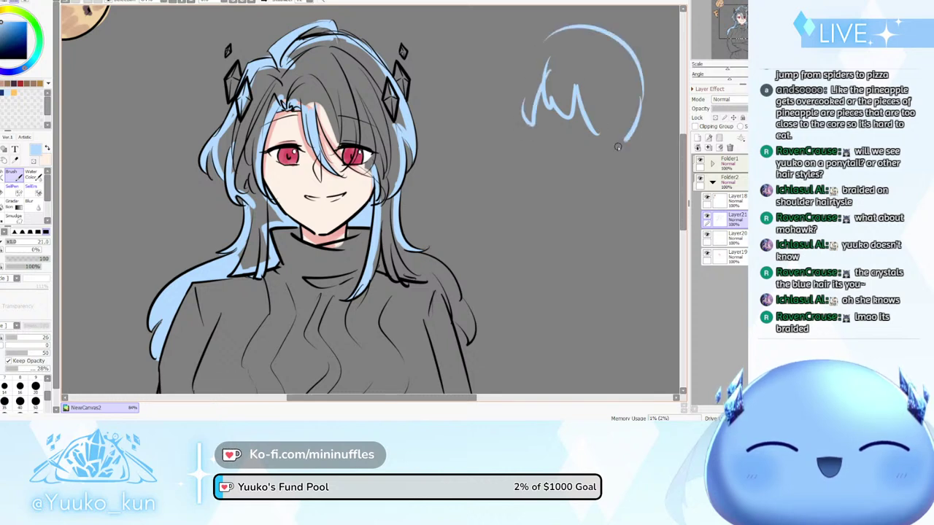
{"action": "key", "text": "ctrl+z"}
{"action": "mouse_move", "coordinate": [542, 32]}
{"action": "left_mouse_down"}
{"action": "mouse_move", "coordinate": [629, 107]}
{"action": "mouse_move", "coordinate": [620, 143]}
{"action": "mouse_move", "coordinate": [594, 162]}
{"action": "left_mouse_up"}
{"action": "key", "text": "ctrl+z"}
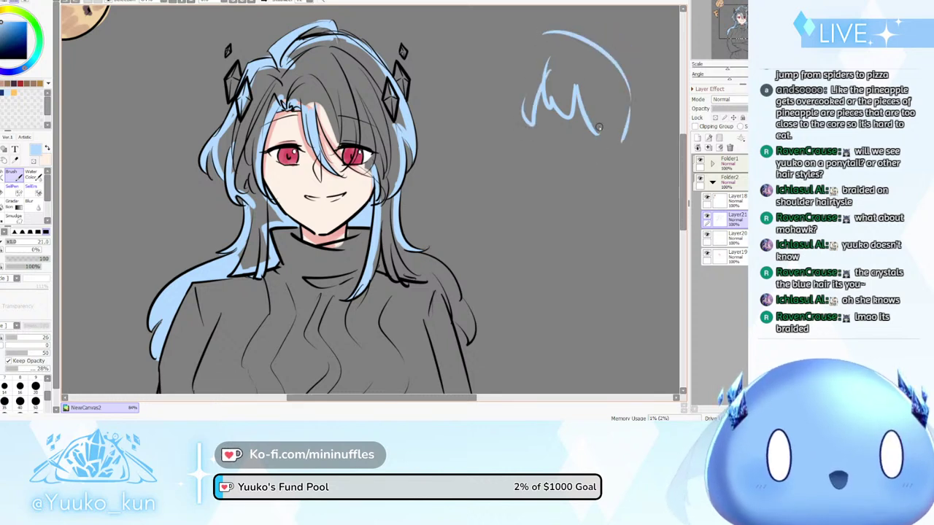
{"action": "left_click_drag", "start_coordinate": [599, 111], "coordinate": [593, 194]}
{"action": "mouse_move", "coordinate": [626, 133]}
{"action": "left_mouse_down"}
{"action": "mouse_move", "coordinate": [609, 181]}
{"action": "mouse_move", "coordinate": [588, 205]}
{"action": "mouse_move", "coordinate": [588, 260]}
{"action": "mouse_move", "coordinate": [604, 204]}
{"action": "left_mouse_up"}
{"action": "key", "text": "ctrl+z"}
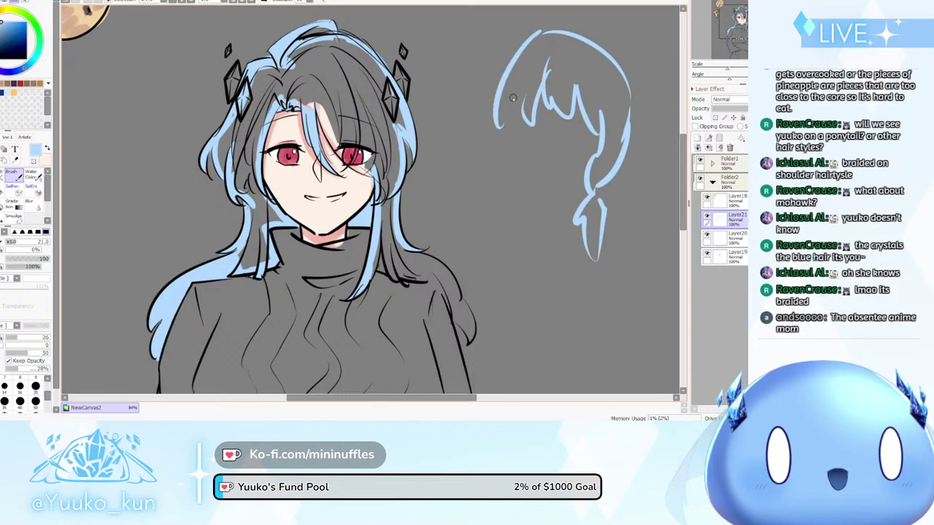
{"action": "mouse_move", "coordinate": [542, 33]}
{"action": "left_mouse_down"}
{"action": "mouse_move", "coordinate": [514, 139]}
{"action": "mouse_move", "coordinate": [530, 176]}
{"action": "left_mouse_up"}
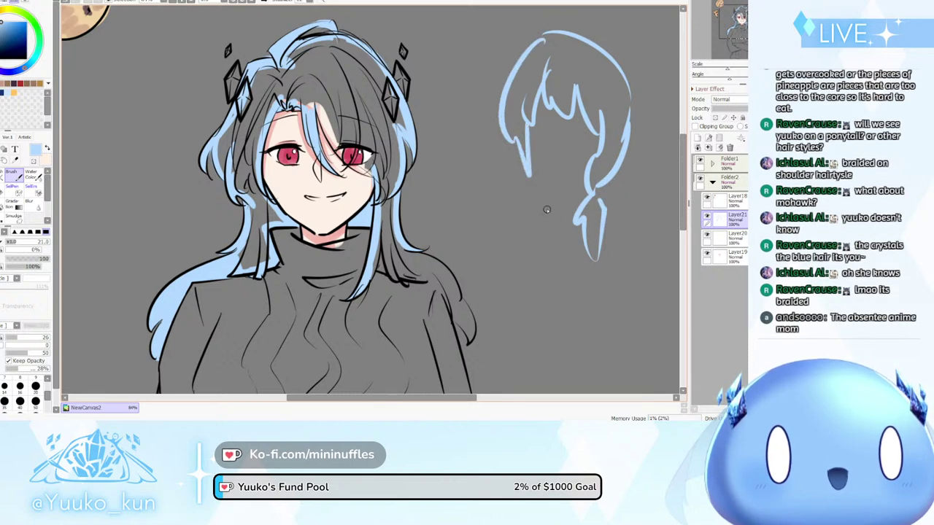
{"action": "mouse_move", "coordinate": [529, 133]}
{"action": "left_mouse_down"}
{"action": "mouse_move", "coordinate": [600, 133]}
{"action": "mouse_move", "coordinate": [574, 136]}
{"action": "left_mouse_up"}
{"action": "left_click", "coordinate": [541, 116]}
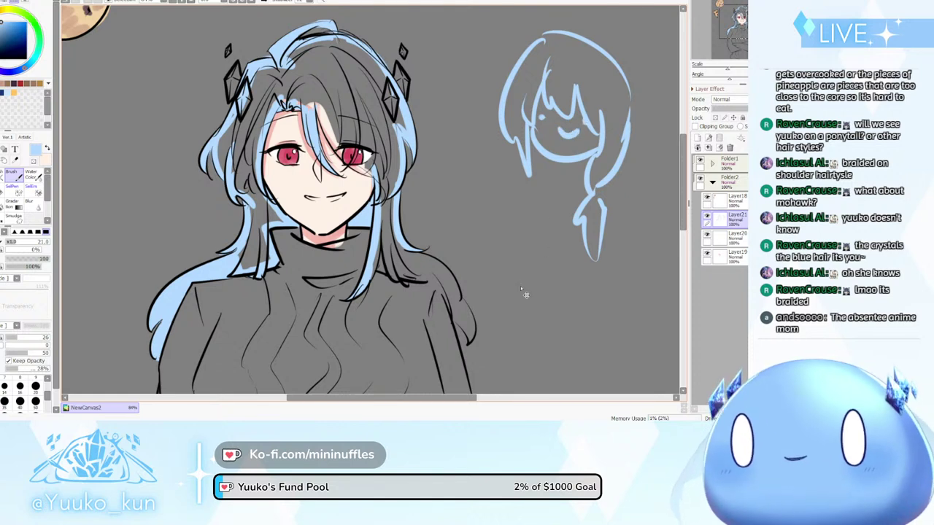
Undo all the strokes of the small braided-head sketch
{"action": "key", "text": "ctrl+z"}
{"action": "key", "text": "ctrl+z"}
{"action": "key", "text": "ctrl+z"}
{"action": "key", "text": "ctrl+z"}
{"action": "key", "text": "ctrl+z"}
{"action": "key", "text": "ctrl+z"}
{"action": "key", "text": "ctrl+z"}
{"action": "key", "text": "ctrl+z"}
{"action": "key", "text": "ctrl+z"}
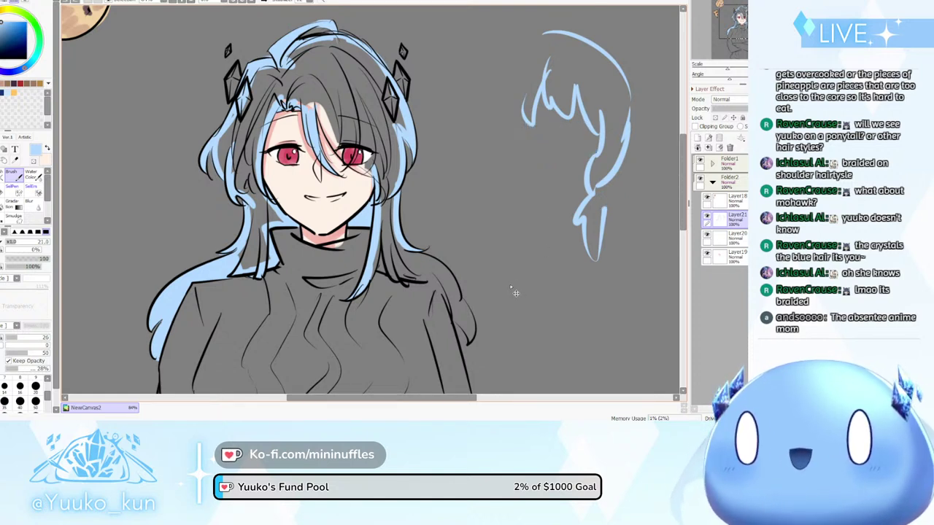
{"action": "key", "text": "ctrl+z"}
{"action": "key", "text": "ctrl+z"}
{"action": "key", "text": "ctrl+z"}
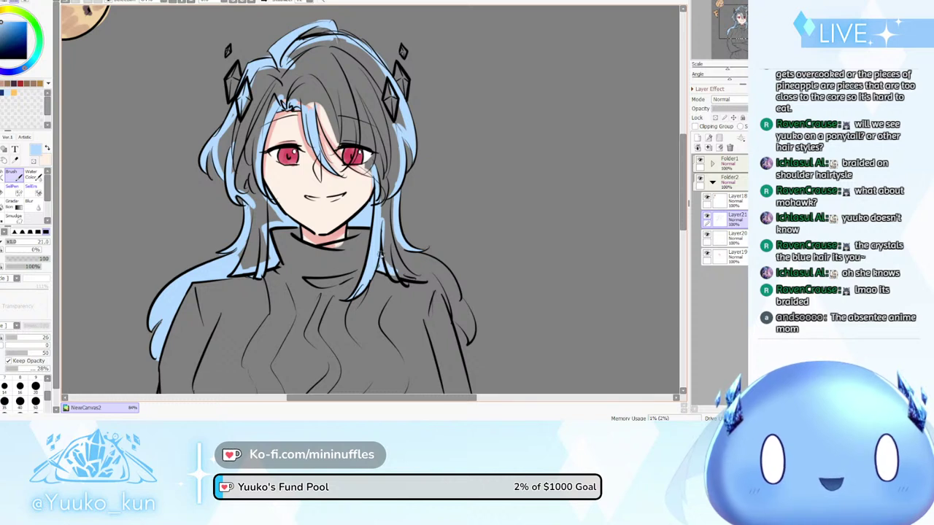
Paint the hair falling over the viewer's-right shoulder light blue, redoing unsatisfactory strokes
{"action": "mouse_move", "coordinate": [394, 274]}
{"action": "left_mouse_down"}
{"action": "mouse_move", "coordinate": [437, 287]}
{"action": "mouse_move", "coordinate": [424, 292]}
{"action": "mouse_move", "coordinate": [437, 280]}
{"action": "mouse_move", "coordinate": [451, 313]}
{"action": "left_mouse_up"}
{"action": "key", "text": "ctrl+z"}
{"action": "key", "text": "ctrl+z"}
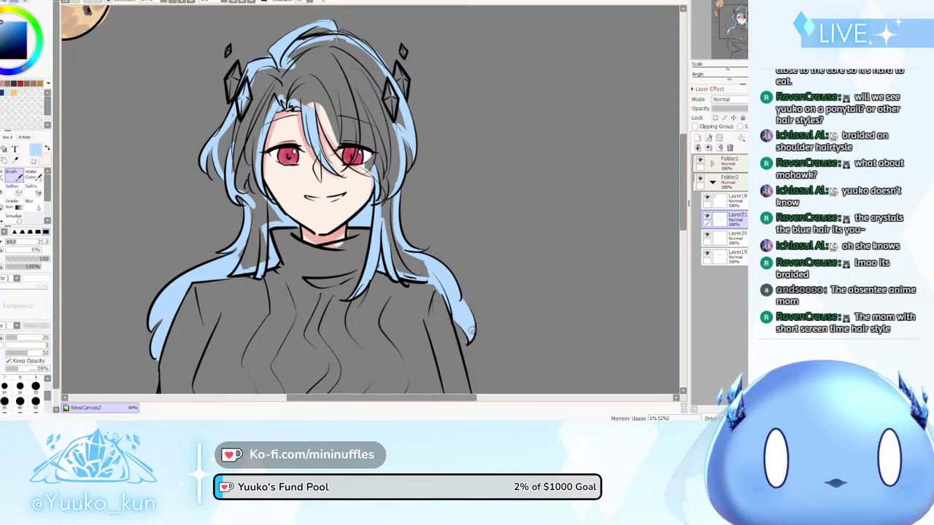
{"action": "key", "text": "s"}
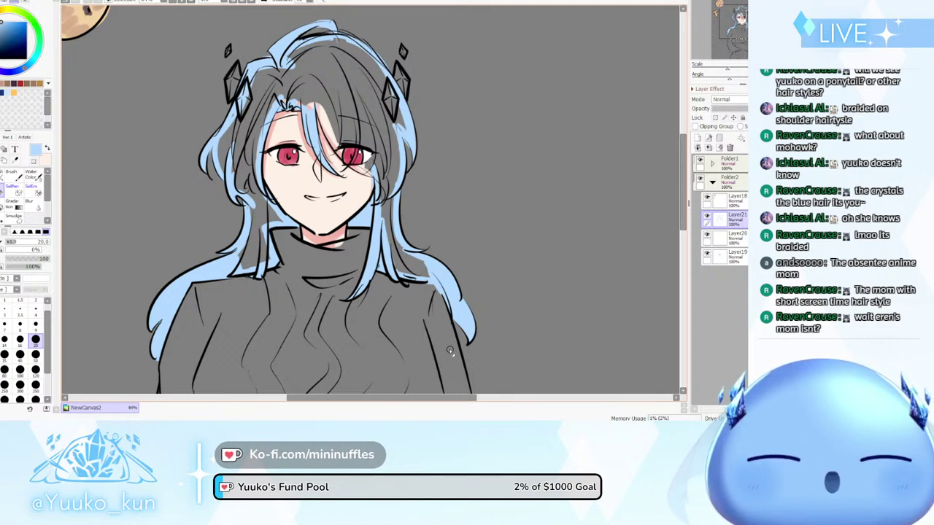
{"action": "key", "text": "g"}
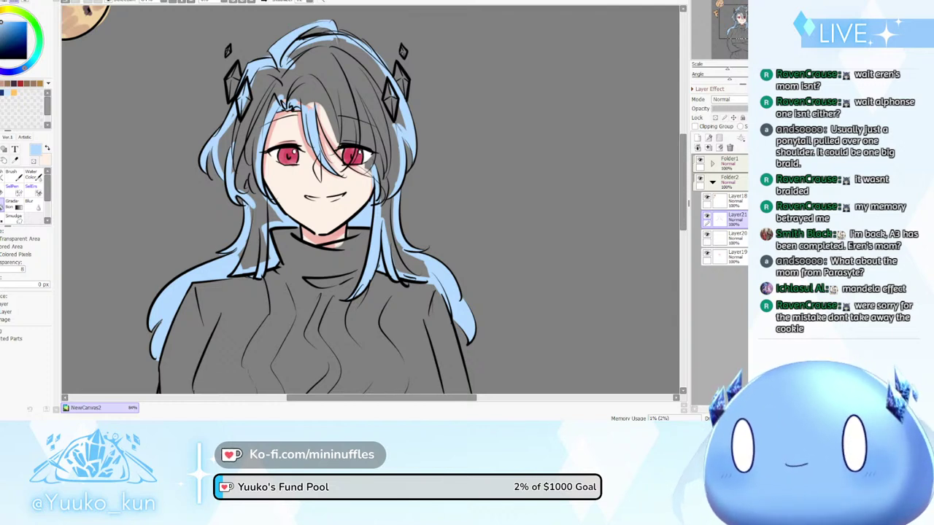
{"action": "scroll", "coordinate": [497, 142], "scroll_direction": "down", "scroll_amount": 2}
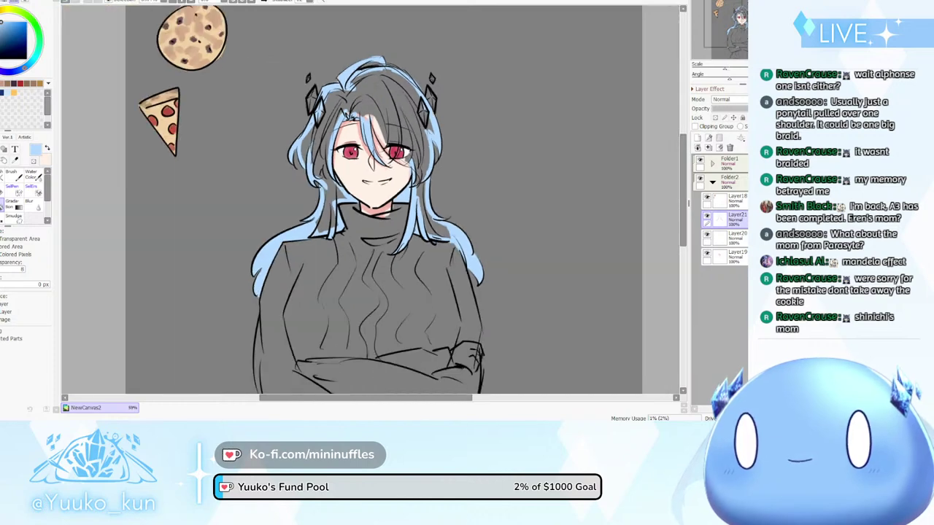
{"action": "scroll", "coordinate": [490, 122], "scroll_direction": "up", "scroll_amount": 2}
{"action": "scroll", "coordinate": [461, 154], "scroll_direction": "down", "scroll_amount": 4}
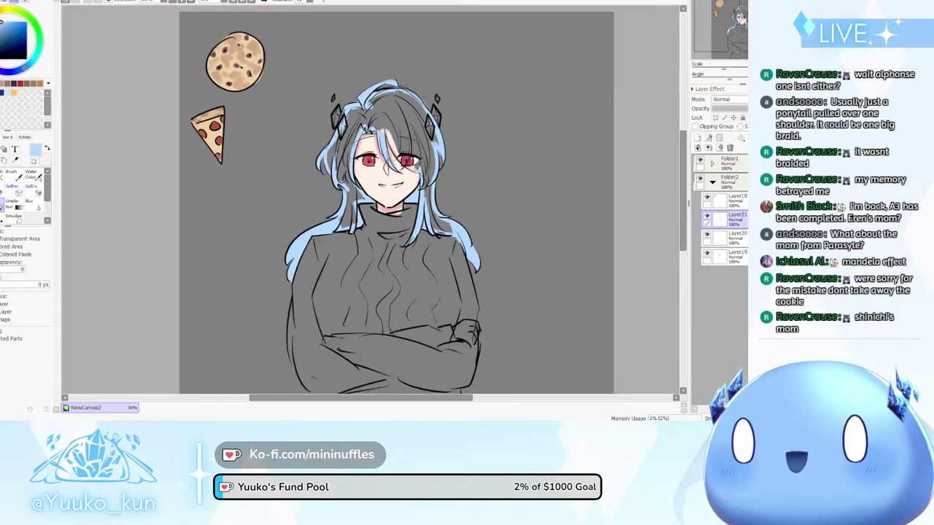
{"action": "scroll", "coordinate": [252, 48], "scroll_direction": "up", "scroll_amount": 1}
{"action": "scroll", "coordinate": [256, 72], "scroll_direction": "up", "scroll_amount": 1}
{"action": "scroll", "coordinate": [244, 142], "scroll_direction": "down", "scroll_amount": 2}
{"action": "scroll", "coordinate": [406, 154], "scroll_direction": "up", "scroll_amount": 2}
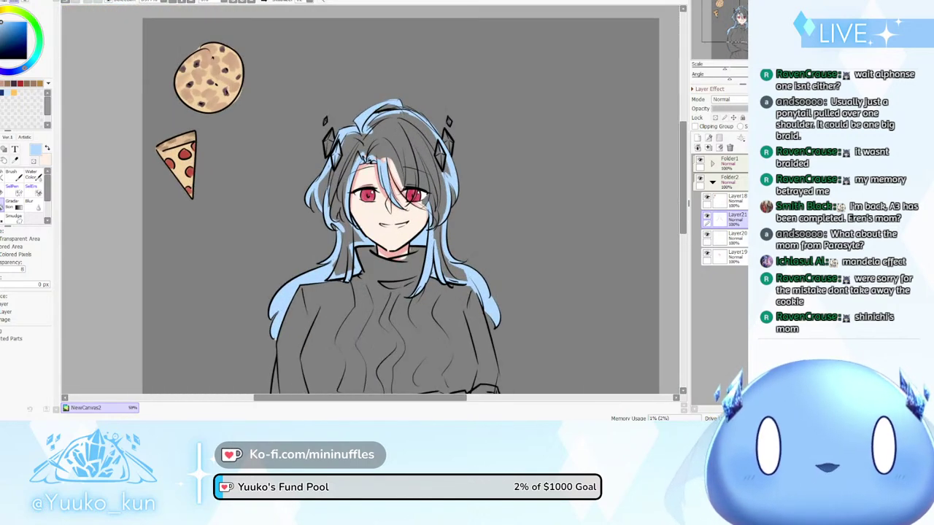
{"action": "key", "text": "plus"}
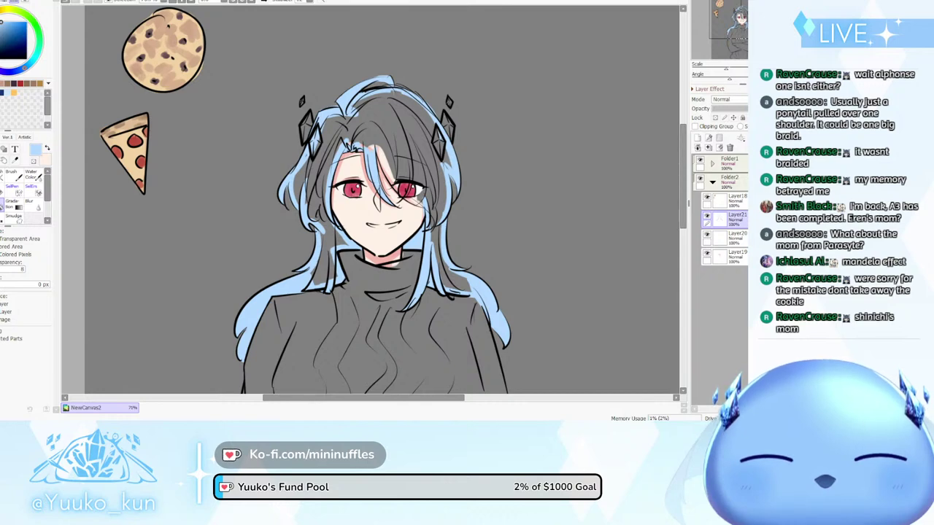
{"action": "scroll", "coordinate": [447, 188], "scroll_direction": "down", "scroll_amount": 4}
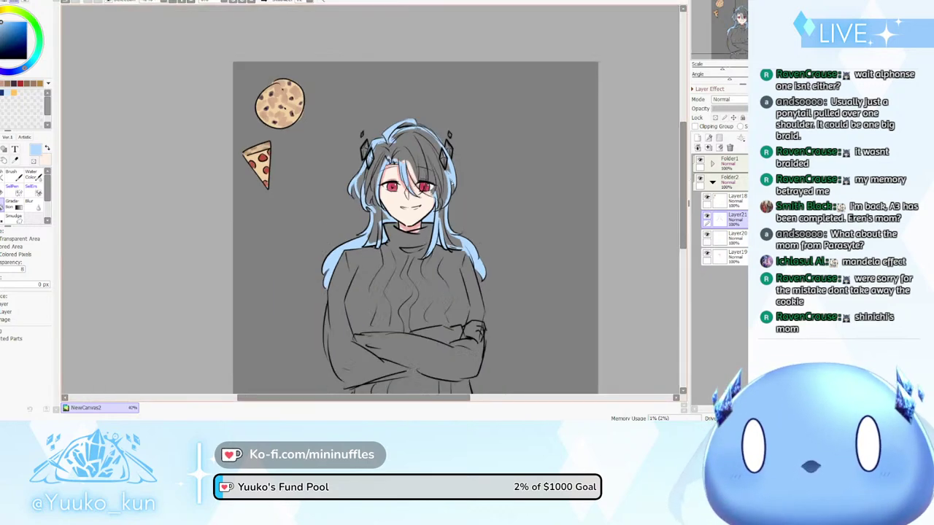
{"action": "scroll", "coordinate": [463, 212], "scroll_direction": "up", "scroll_amount": 3}
{"action": "scroll", "coordinate": [463, 209], "scroll_direction": "up", "scroll_amount": 2}
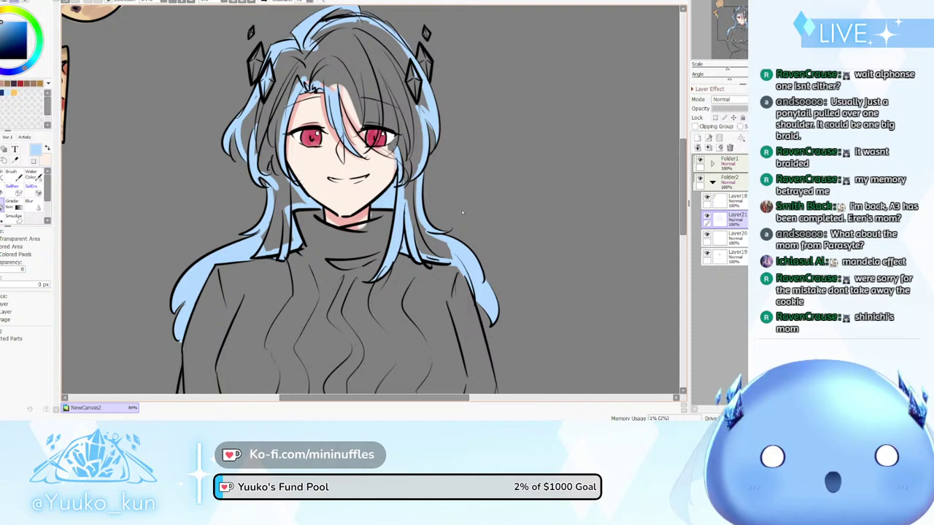
Paint the bangs over the viewer's-right eye light blue with the brush and bucket-fill the remaining enclosed hair areas in the same color
{"action": "key", "text": "b"}
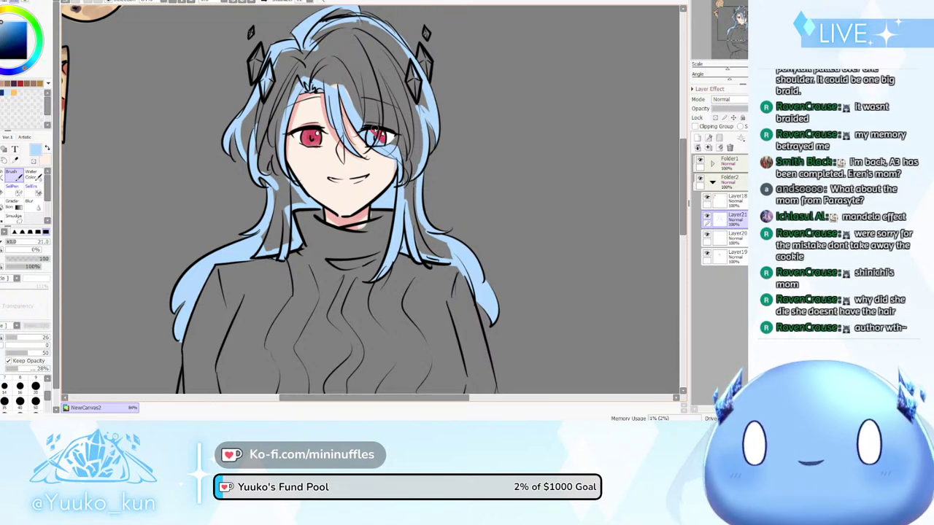
{"action": "left_click_drag", "start_coordinate": [348, 97], "coordinate": [396, 152]}
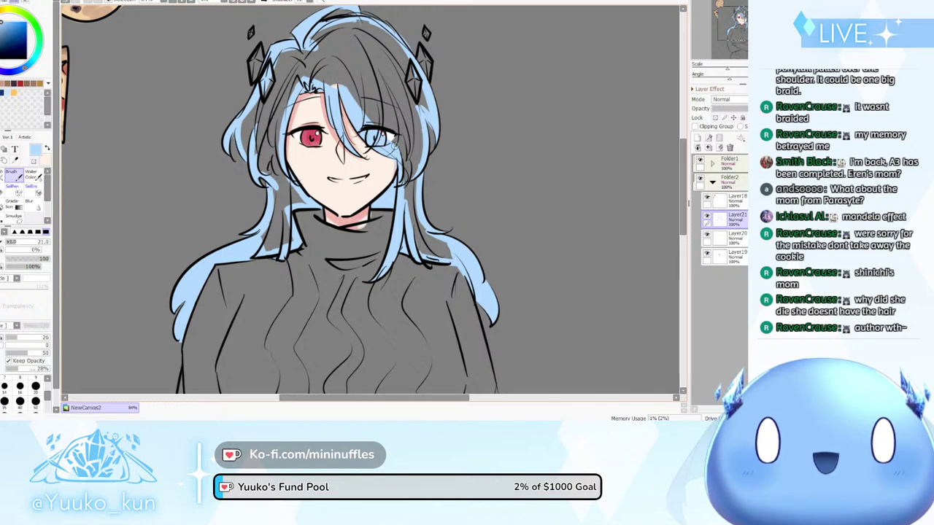
{"action": "left_click_drag", "start_coordinate": [368, 117], "coordinate": [399, 145]}
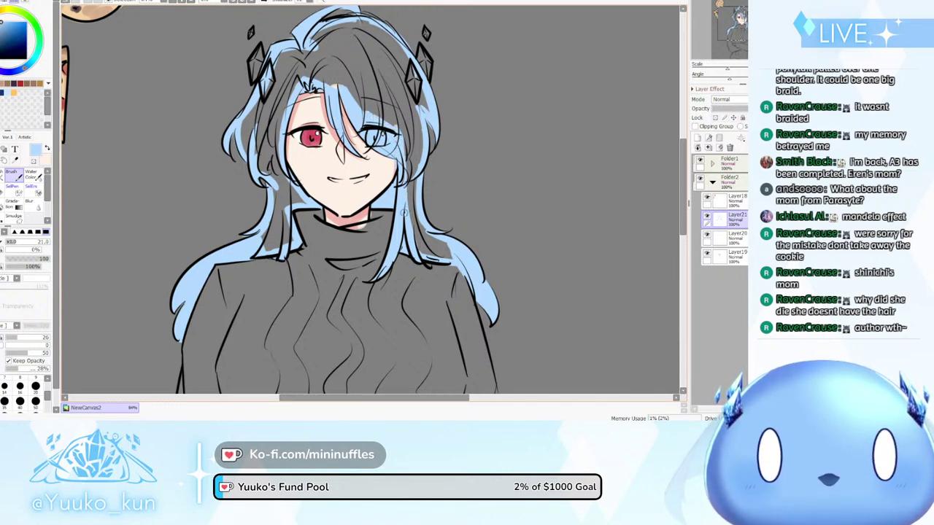
{"action": "key", "text": "g"}
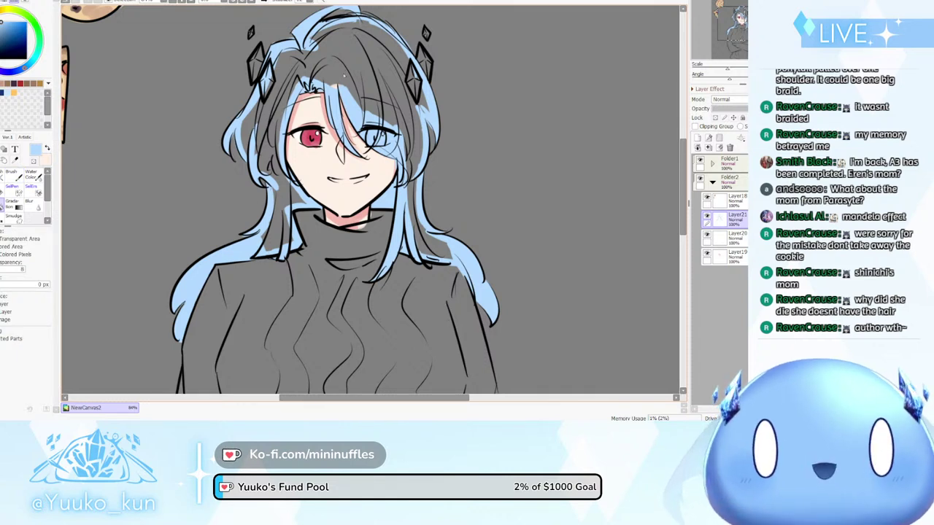
{"action": "left_click", "coordinate": [355, 65]}
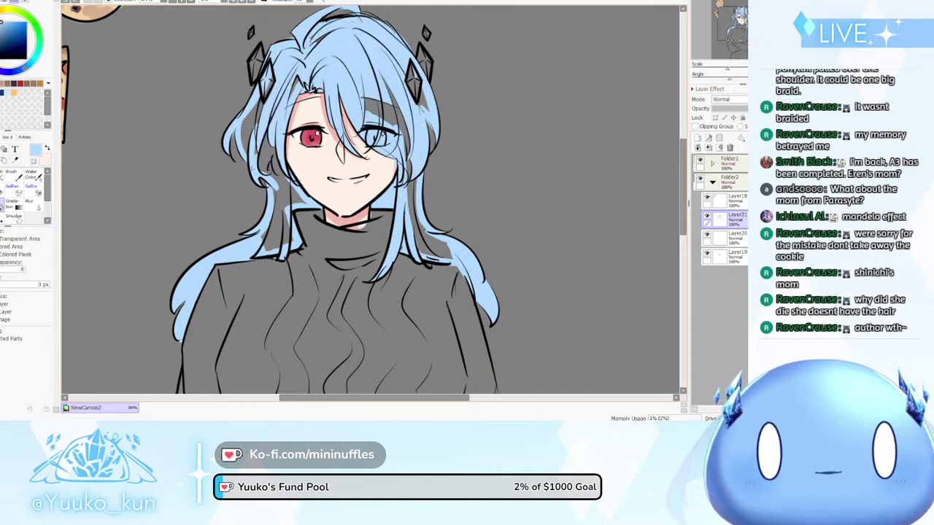
{"action": "key", "text": "ctrl+z"}
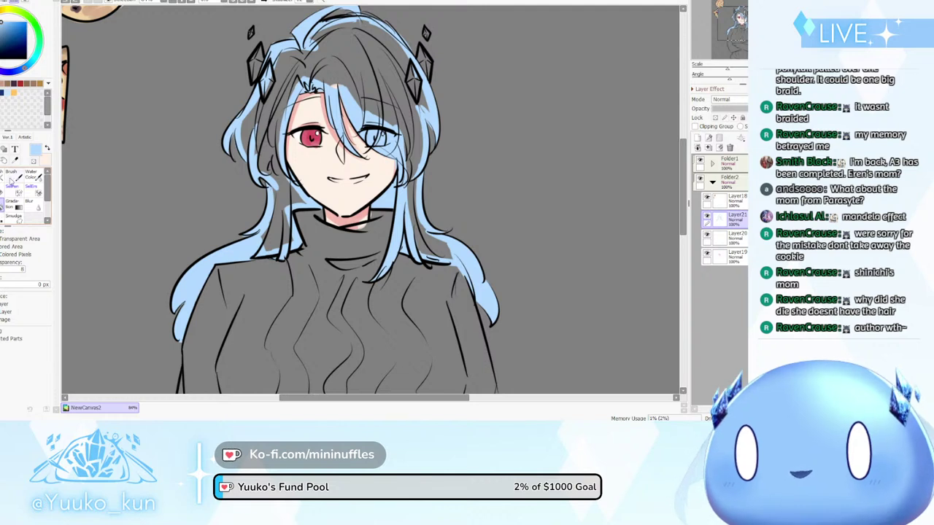
{"action": "left_click", "coordinate": [374, 93]}
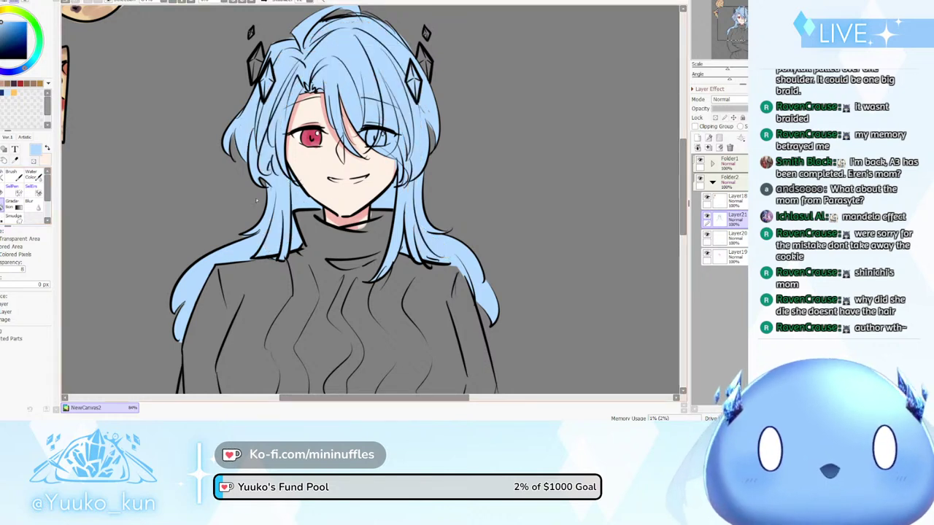
On a new layer clipped to the light blue hair, shade the hair behind the neck in darker blue with brush size 47
{"action": "key", "text": "b"}
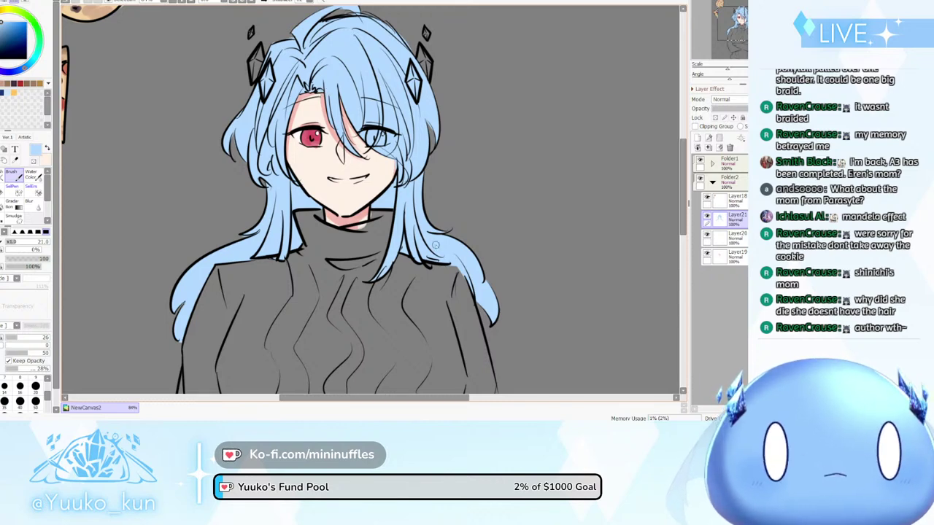
{"action": "scroll", "coordinate": [426, 283], "scroll_direction": "down", "scroll_amount": 4}
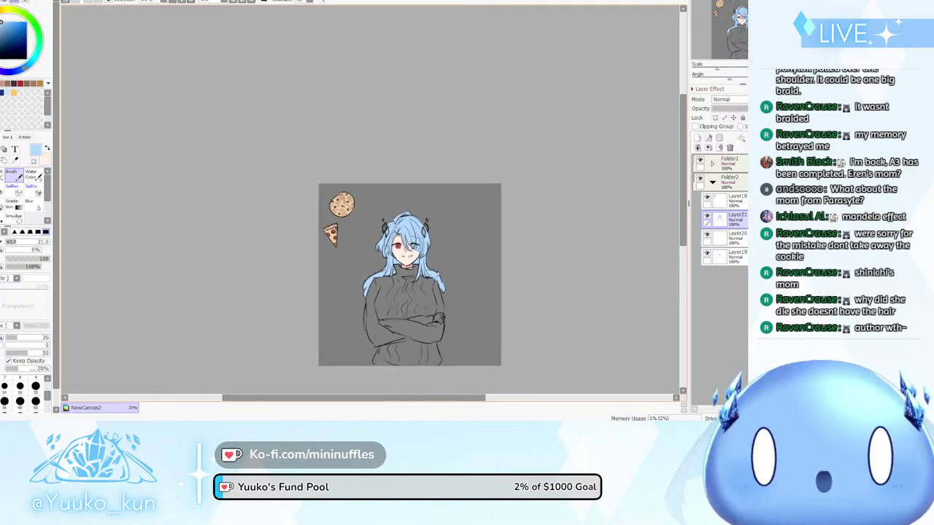
{"action": "scroll", "coordinate": [399, 222], "scroll_direction": "up", "scroll_amount": 3}
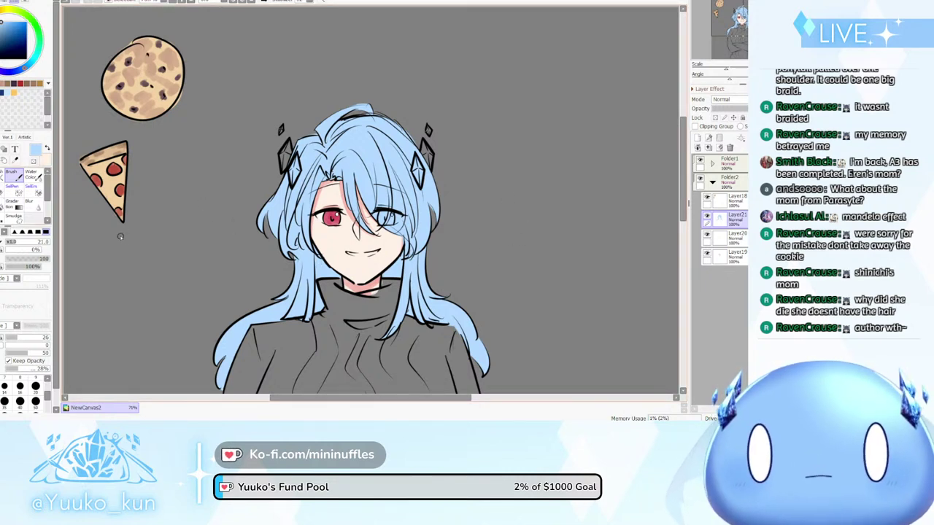
{"action": "key", "text": "ctrl+shift+n"}
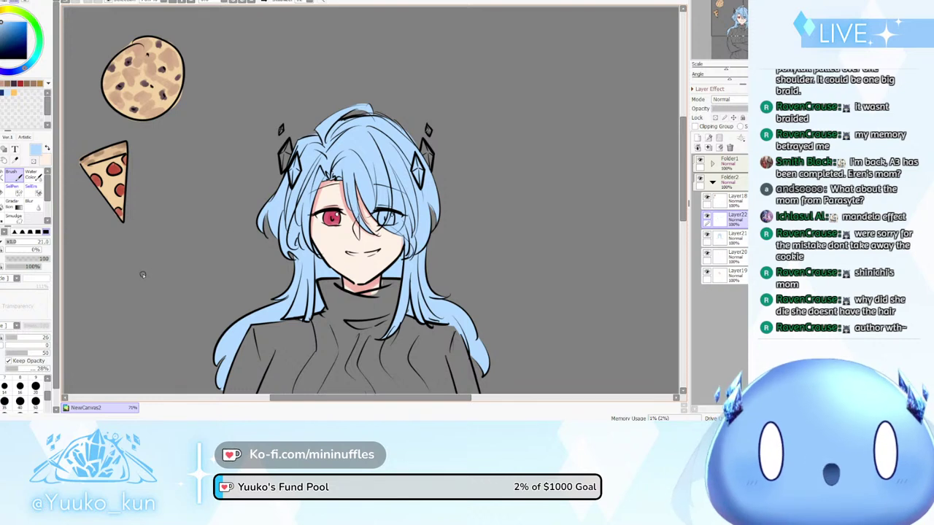
{"action": "left_click", "coordinate": [19, 70]}
{"action": "left_click", "coordinate": [8, 27]}
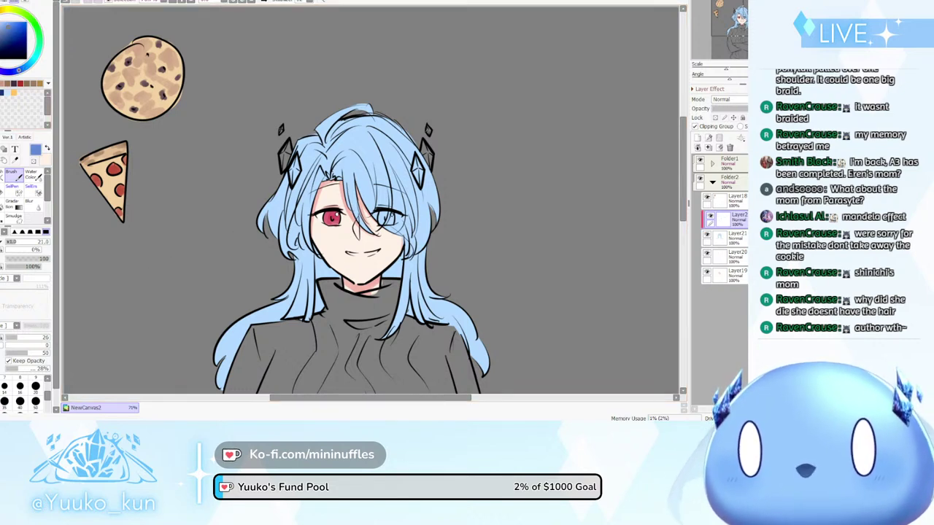
{"action": "left_click", "coordinate": [30, 241]}
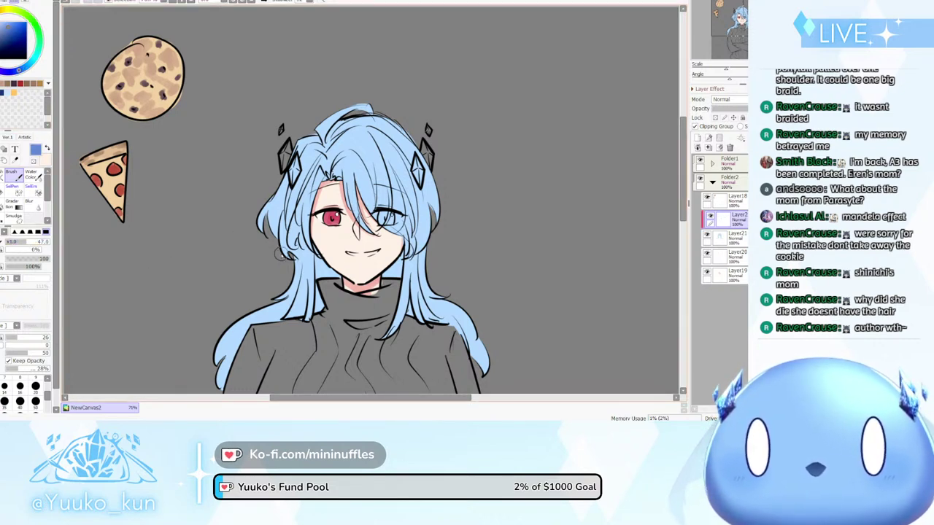
{"action": "left_click_drag", "start_coordinate": [318, 256], "coordinate": [319, 308]}
{"action": "mouse_move", "coordinate": [323, 274]}
{"action": "left_mouse_down"}
{"action": "mouse_move", "coordinate": [331, 295]}
{"action": "mouse_move", "coordinate": [397, 255]}
{"action": "mouse_move", "coordinate": [394, 289]}
{"action": "mouse_move", "coordinate": [410, 299]}
{"action": "mouse_move", "coordinate": [414, 328]}
{"action": "left_mouse_up"}
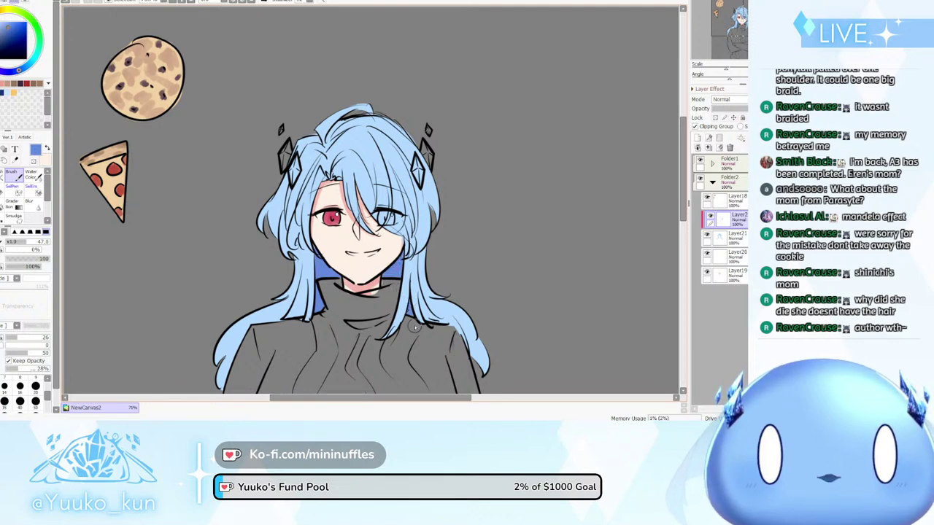
Shade the hair falling over the viewer's-right shoulder in darker blue, correcting an unsatisfactory stroke
{"action": "mouse_move", "coordinate": [417, 274]}
{"action": "left_mouse_down"}
{"action": "mouse_move", "coordinate": [441, 321]}
{"action": "mouse_move", "coordinate": [423, 286]}
{"action": "mouse_move", "coordinate": [418, 293]}
{"action": "mouse_move", "coordinate": [461, 332]}
{"action": "mouse_move", "coordinate": [464, 358]}
{"action": "mouse_move", "coordinate": [445, 309]}
{"action": "mouse_move", "coordinate": [461, 373]}
{"action": "mouse_move", "coordinate": [462, 326]}
{"action": "mouse_move", "coordinate": [476, 394]}
{"action": "left_mouse_up"}
{"action": "key", "text": "ctrl+z"}
{"action": "left_click", "coordinate": [213, 397]}
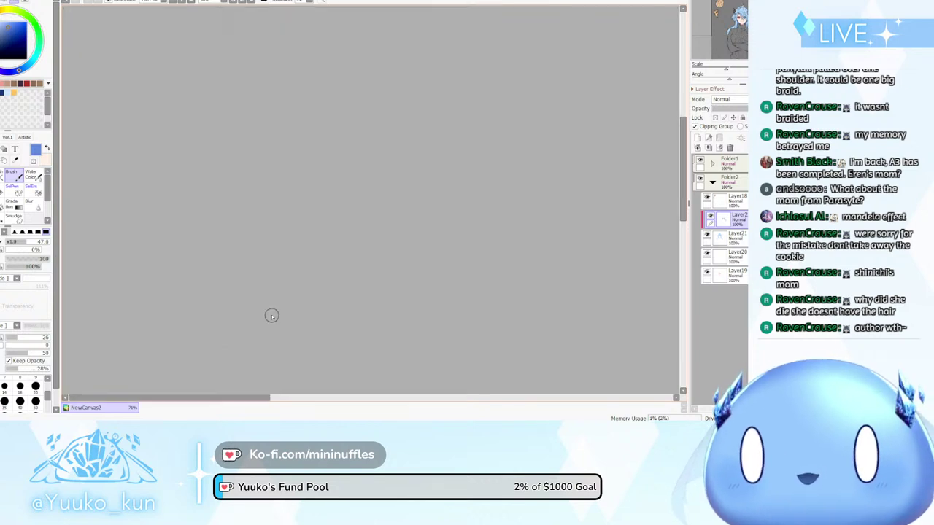
{"action": "left_click_drag", "start_coordinate": [248, 397], "coordinate": [429, 387]}
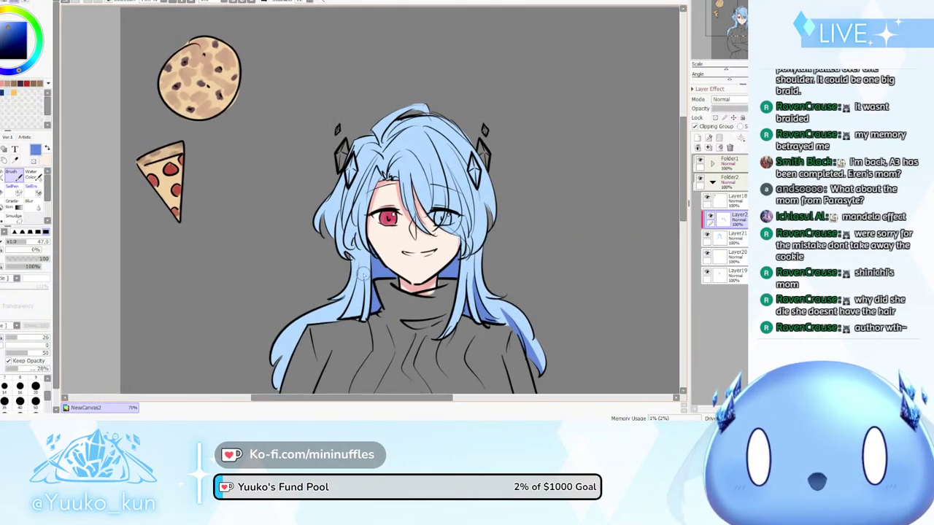
Add darker blue shading to the viewer's-left side locks and shoulder hair, redoing strokes that look off
{"action": "left_click_drag", "start_coordinate": [363, 275], "coordinate": [340, 346]}
{"action": "key", "text": "ctrl+z"}
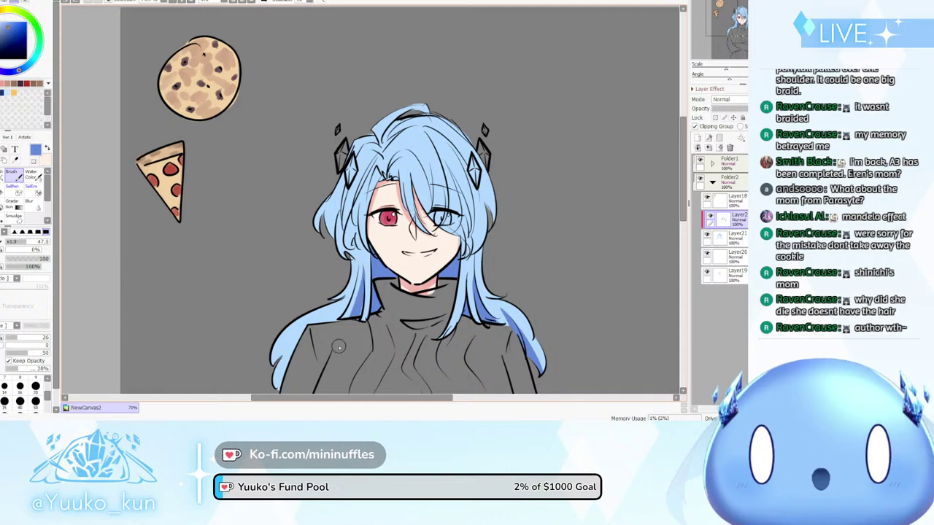
{"action": "key", "text": "ctrl+z"}
{"action": "left_click_drag", "start_coordinate": [363, 261], "coordinate": [341, 349]}
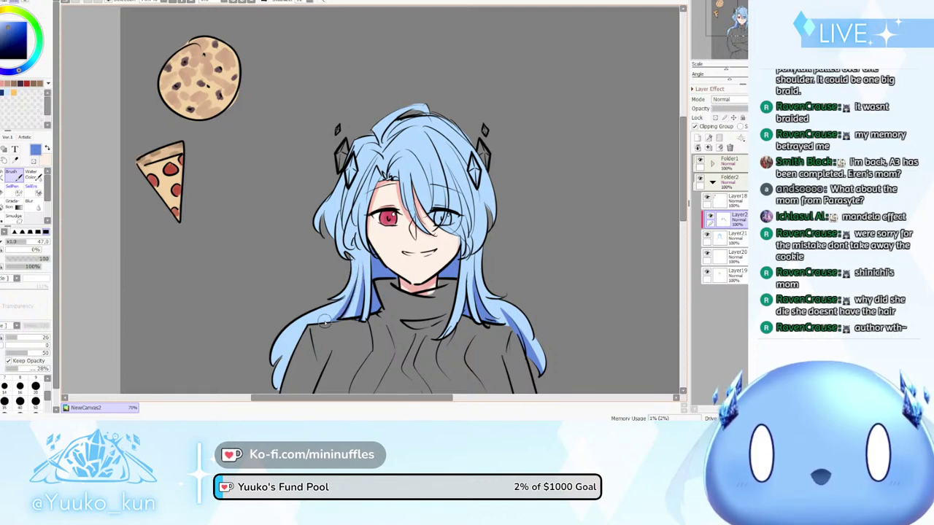
{"action": "left_click_drag", "start_coordinate": [281, 383], "coordinate": [317, 317]}
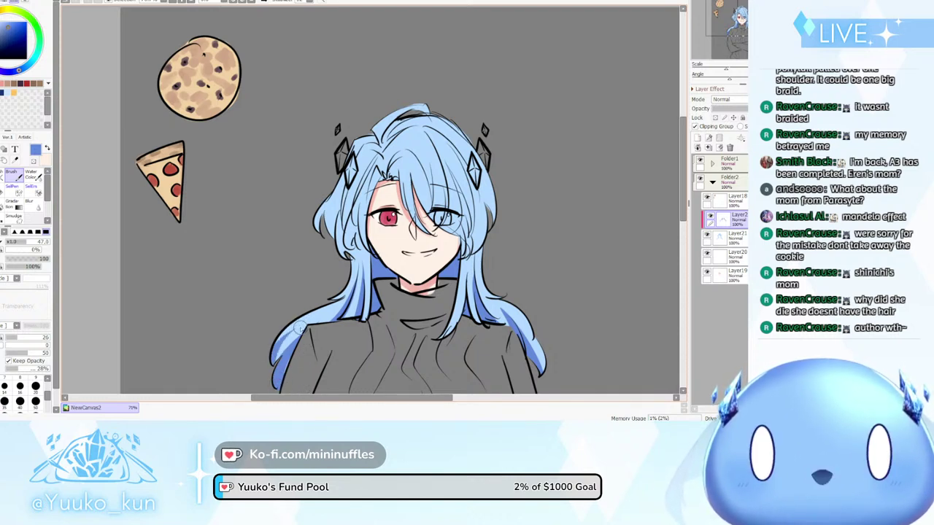
{"action": "left_click_drag", "start_coordinate": [276, 397], "coordinate": [276, 396]}
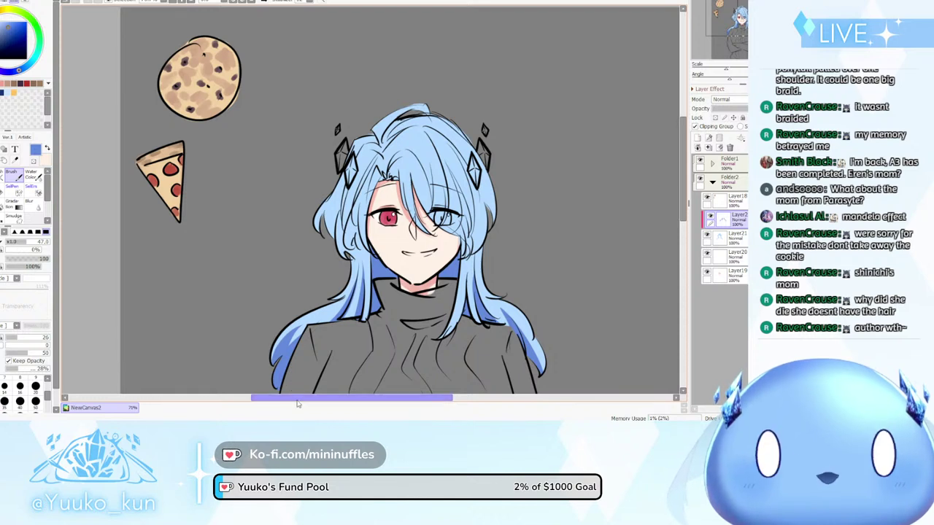
With brush size 26, shade the strands across the bangs, crown and side hair darker blue, checking the drawing in a flipped view
{"action": "left_click_drag", "start_coordinate": [23, 244], "coordinate": [17, 244]}
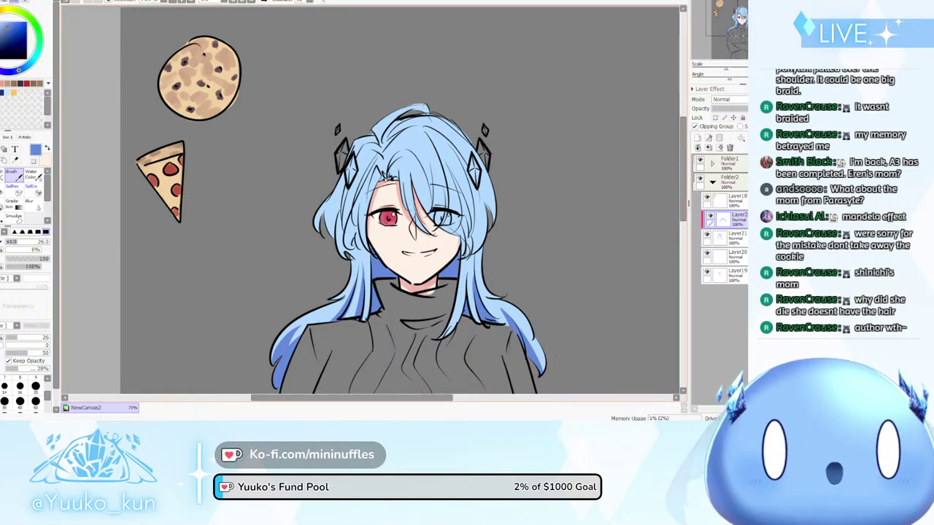
{"action": "left_click_drag", "start_coordinate": [390, 182], "coordinate": [404, 156]}
{"action": "key", "text": "ctrl+z"}
{"action": "key", "text": "ctrl+z"}
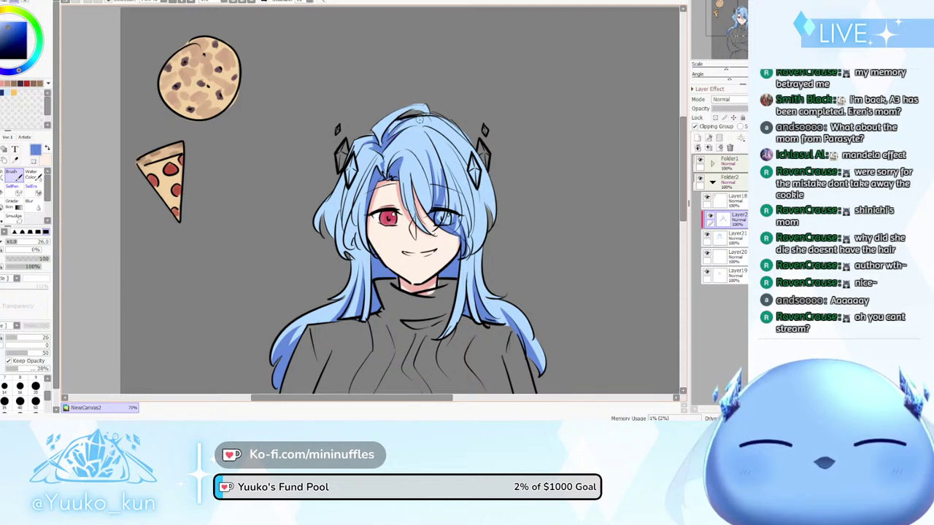
{"action": "key", "text": "h"}
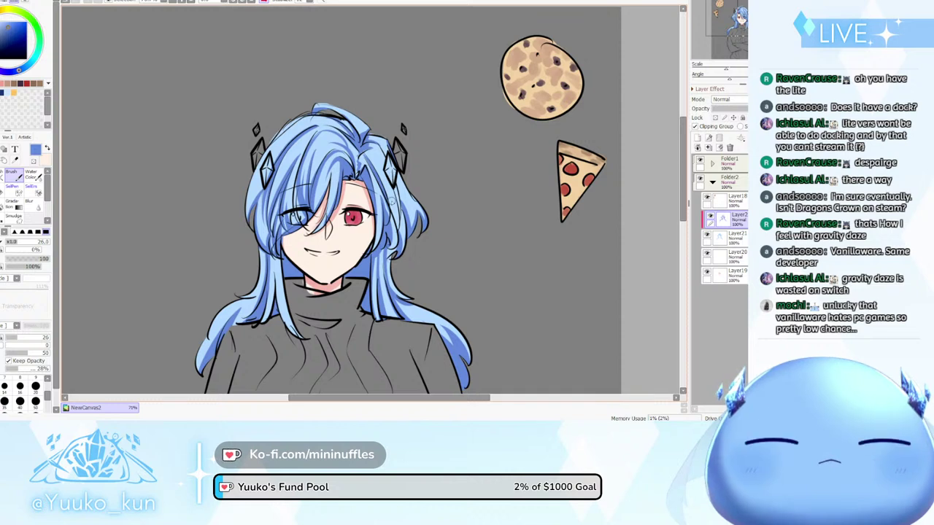
{"action": "key", "text": "h"}
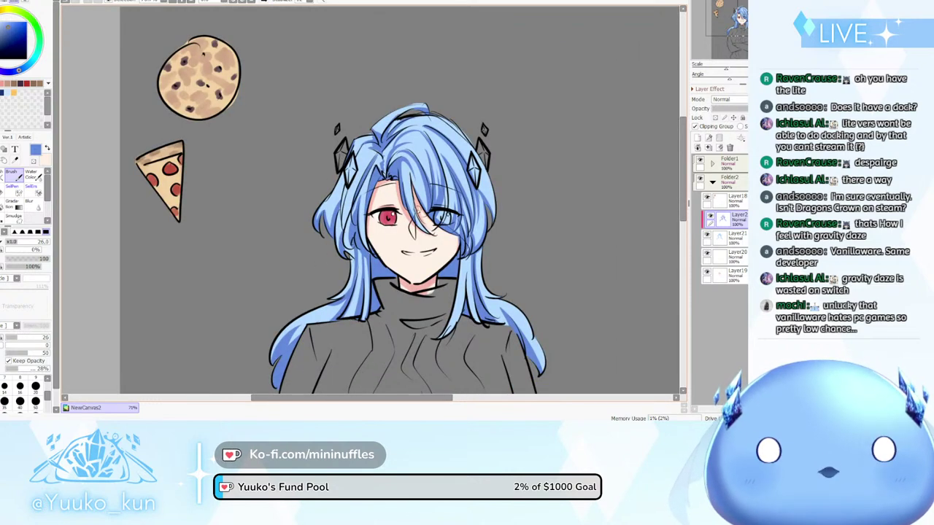
On another new layer clipped to the hair, paint very pale blue highlights along the bangs and side locks
{"action": "key", "text": "ctrl+shift+n"}
{"action": "key", "text": "ctrl+g"}
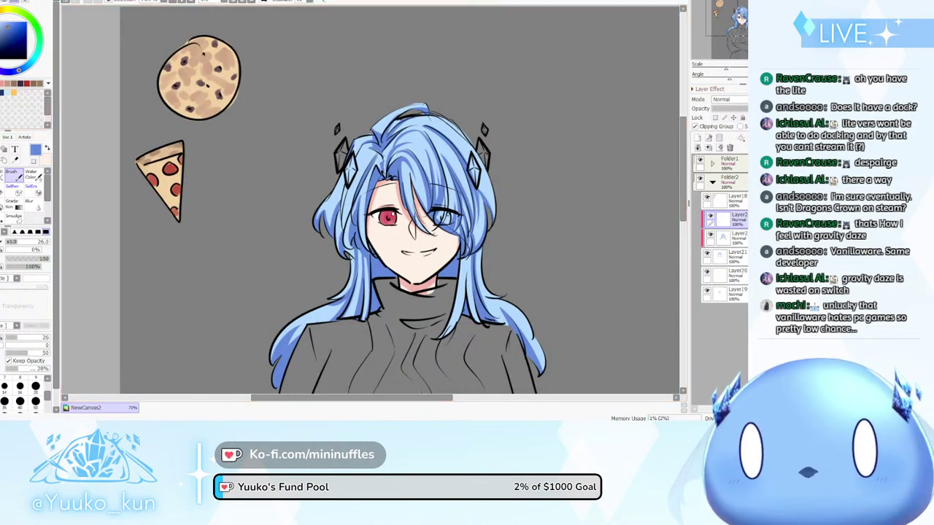
{"action": "key", "text": "minus"}
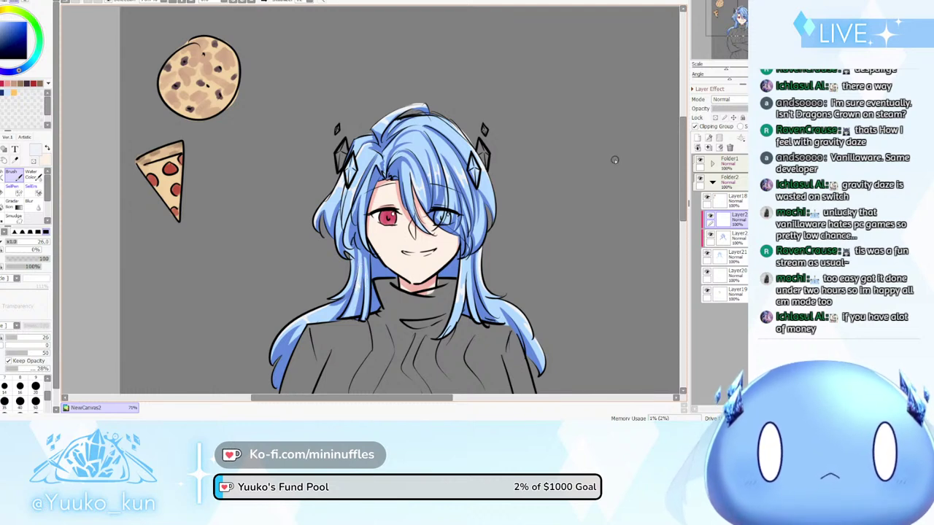
On a new layer above the hair, paint the crystal ornaments on both sides of the head dark blue
{"action": "left_click", "coordinate": [697, 138]}
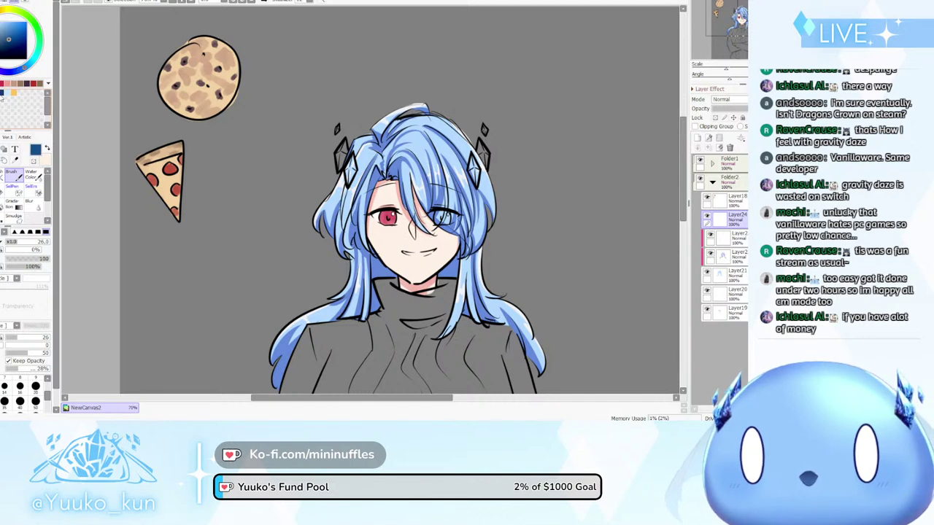
{"action": "left_click", "coordinate": [15, 102]}
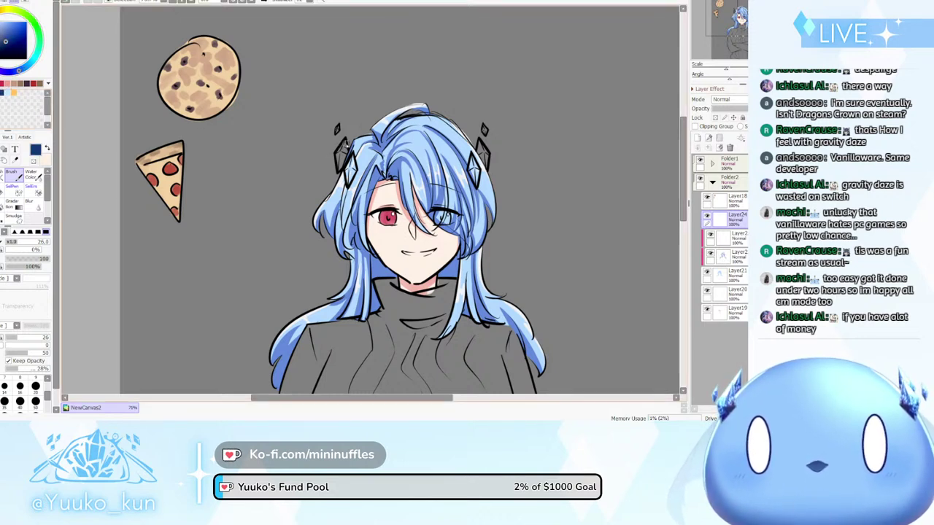
{"action": "mouse_move", "coordinate": [339, 168]}
{"action": "left_mouse_down"}
{"action": "mouse_move", "coordinate": [345, 147]}
{"action": "mouse_move", "coordinate": [348, 185]}
{"action": "left_mouse_up"}
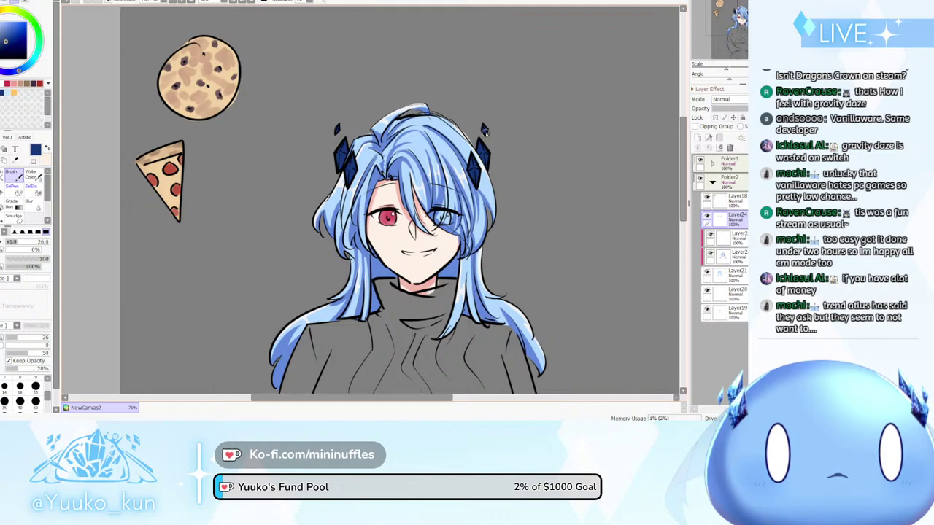
Add another layer clipped to the crystals and paint very pale blue highlights on their facets
{"action": "left_click", "coordinate": [697, 137]}
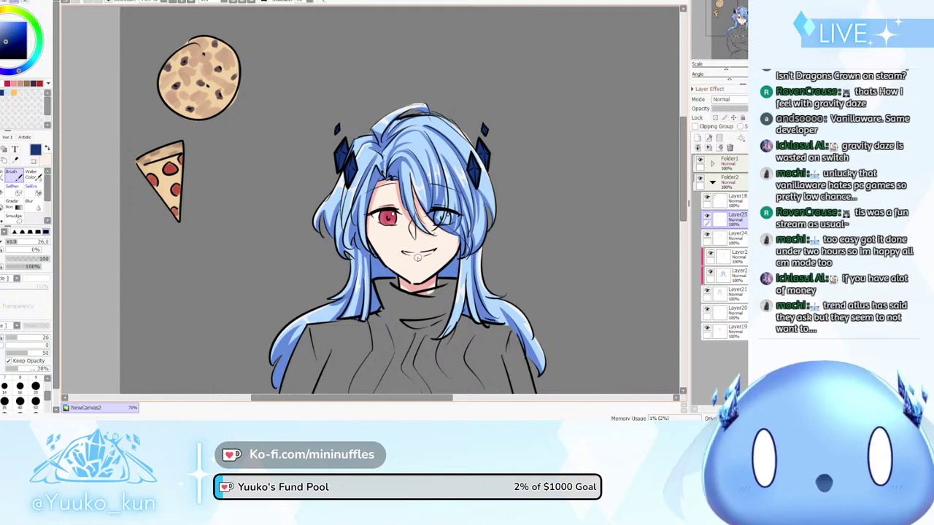
{"action": "left_click", "coordinate": [695, 126]}
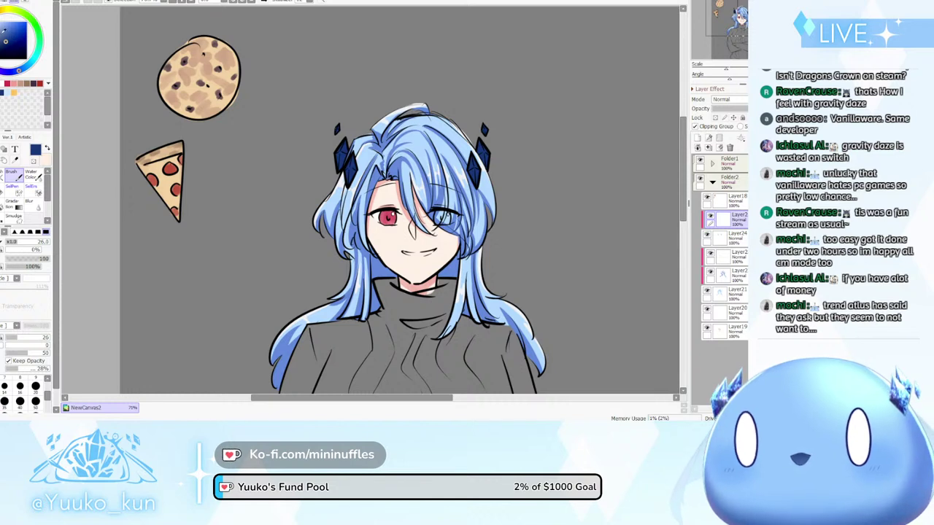
{"action": "left_click", "coordinate": [1, 28]}
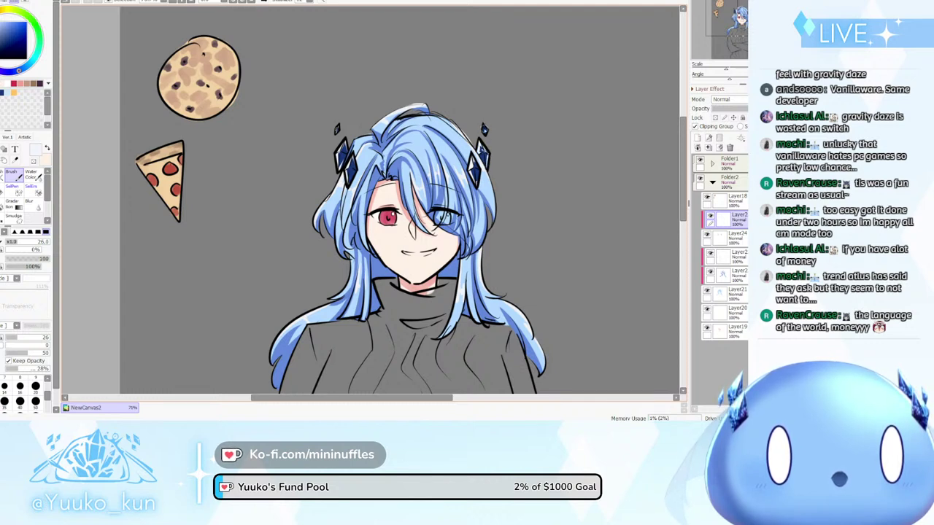
Toggle the visibility of the hair layers to identify the base hair color layer, and select that layer
{"action": "scroll", "coordinate": [483, 232], "scroll_direction": "down", "scroll_amount": 1}
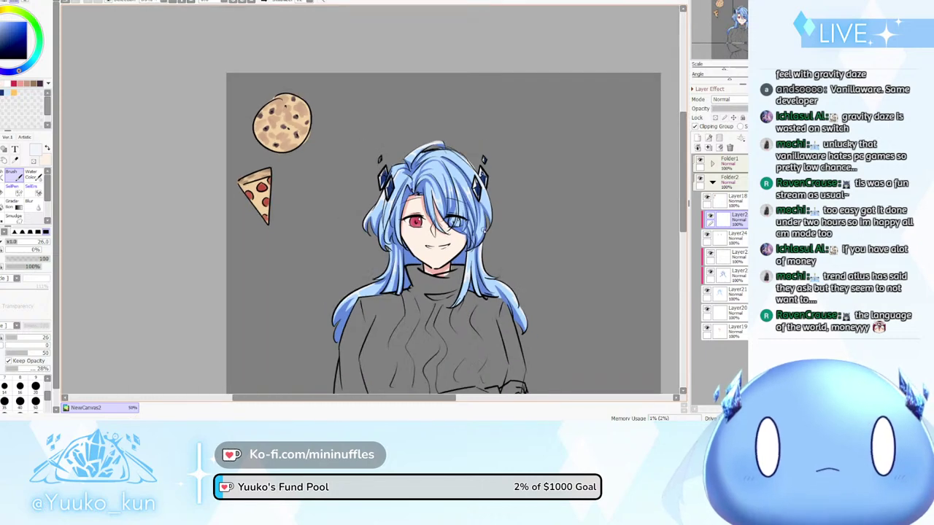
{"action": "scroll", "coordinate": [482, 242], "scroll_direction": "up", "scroll_amount": 2}
{"action": "scroll", "coordinate": [477, 240], "scroll_direction": "down", "scroll_amount": 1}
{"action": "scroll", "coordinate": [478, 241], "scroll_direction": "up", "scroll_amount": 1}
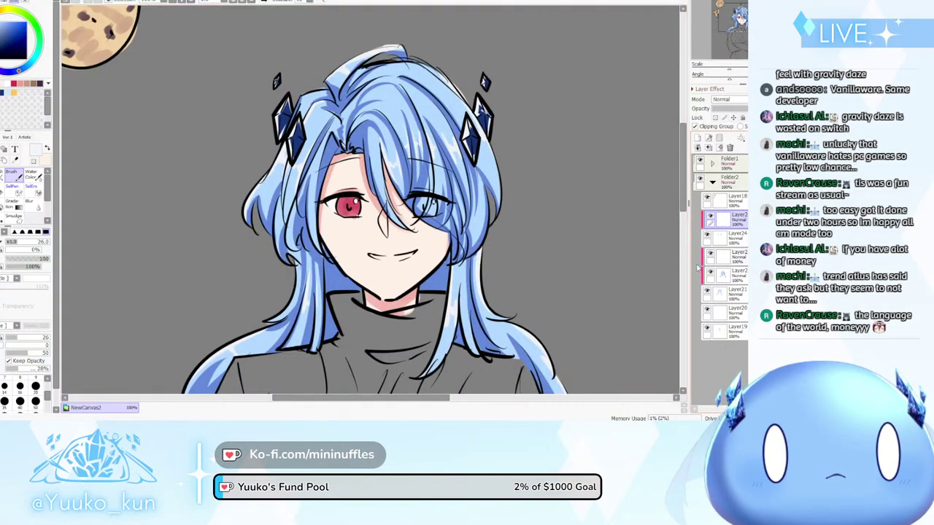
{"action": "left_click", "coordinate": [710, 274]}
{"action": "left_click", "coordinate": [710, 274]}
{"action": "left_click", "coordinate": [707, 292]}
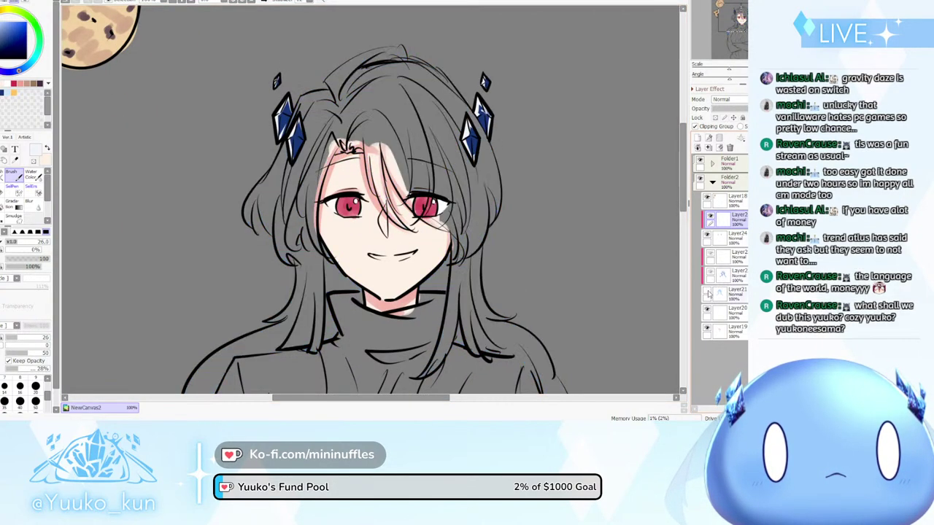
{"action": "left_click", "coordinate": [707, 292]}
{"action": "left_click", "coordinate": [728, 296]}
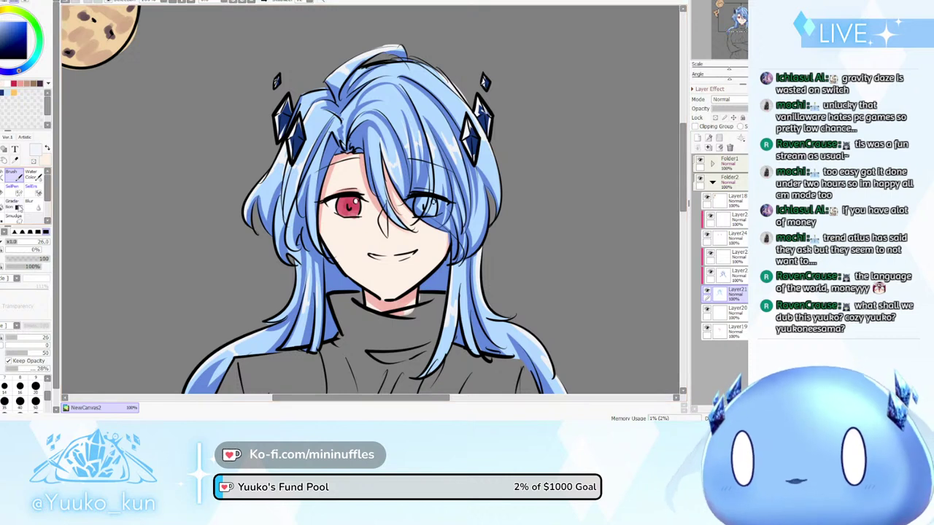
With a soft size 350 eraser at density 51, fade the hair over the viewer's-right eye, redoing strokes and checking a flipped view
{"action": "left_click", "coordinate": [11, 188]}
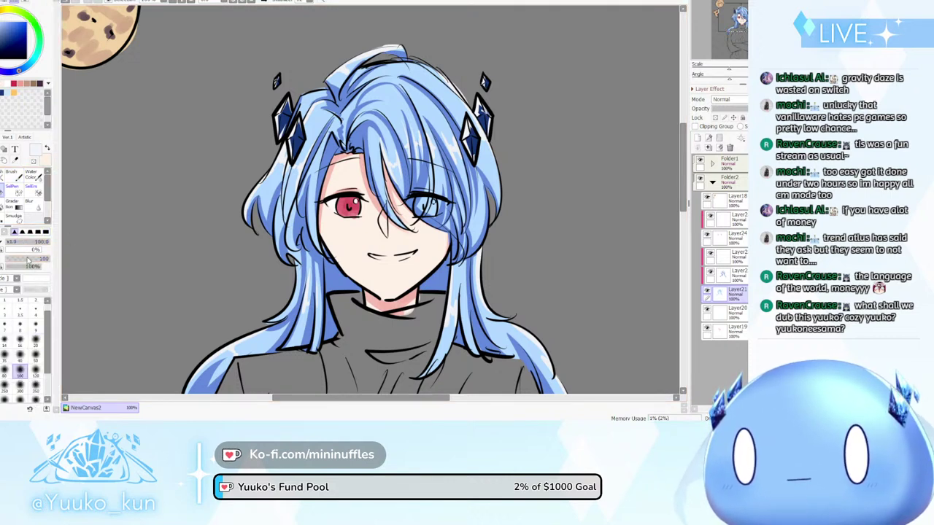
{"action": "left_click", "coordinate": [28, 260]}
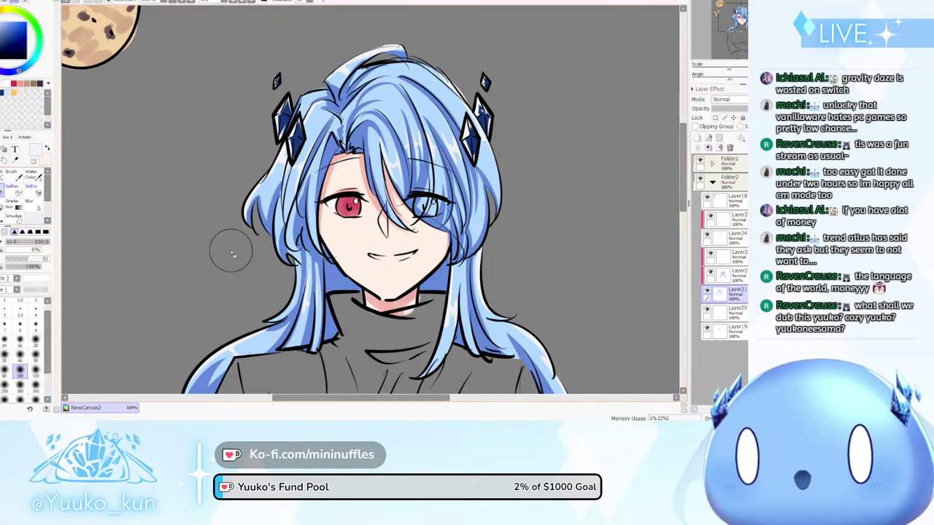
{"action": "left_click", "coordinate": [35, 399]}
{"action": "left_click", "coordinate": [35, 387]}
{"action": "mouse_move", "coordinate": [430, 241]}
{"action": "left_mouse_down"}
{"action": "mouse_move", "coordinate": [397, 213]}
{"action": "mouse_move", "coordinate": [421, 222]}
{"action": "left_mouse_up"}
{"action": "key", "text": "ctrl+z"}
{"action": "key", "text": "ctrl+z"}
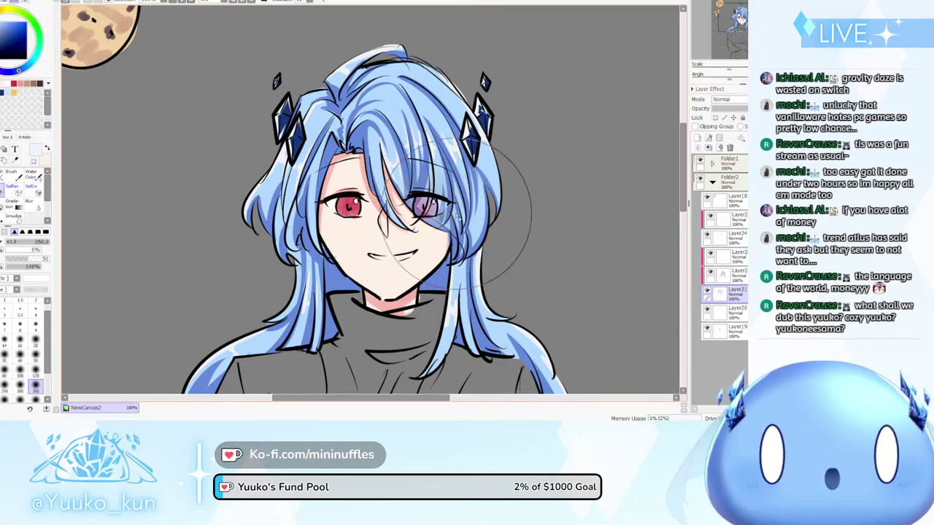
{"action": "key", "text": "h"}
{"action": "scroll", "coordinate": [471, 199], "scroll_direction": "down", "scroll_amount": 5}
{"action": "key", "text": "h"}
{"action": "scroll", "coordinate": [387, 183], "scroll_direction": "down", "scroll_amount": 5}
{"action": "scroll", "coordinate": [357, 198], "scroll_direction": "up", "scroll_amount": 7}
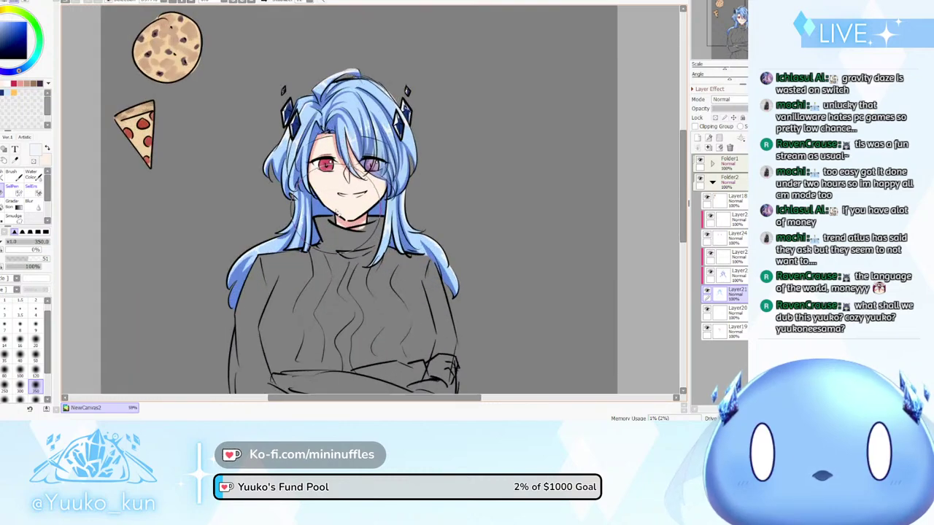
{"action": "scroll", "coordinate": [295, 108], "scroll_direction": "up", "scroll_amount": 1}
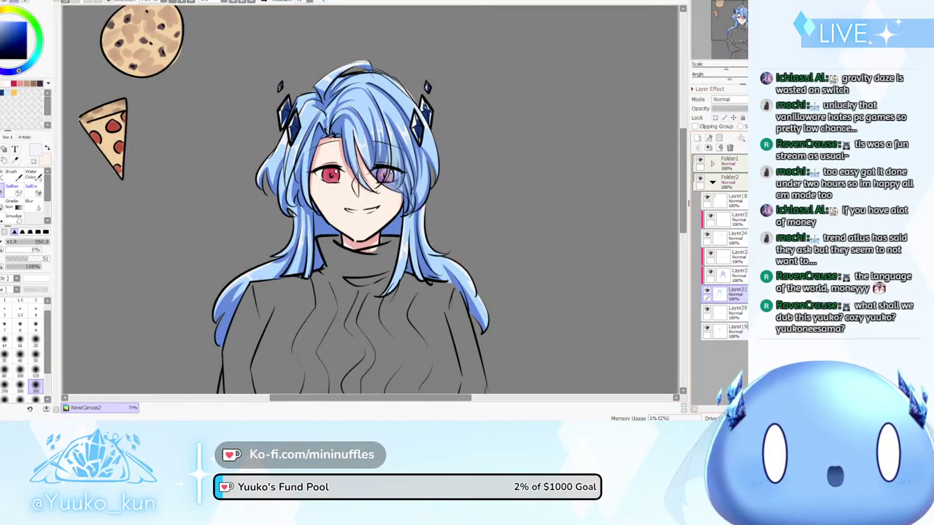
On a new layer beneath the base hair, fill the inside of the smiling mouth white with a size 13 brush
{"action": "left_click", "coordinate": [739, 313]}
{"action": "left_click", "coordinate": [697, 139]}
{"action": "scroll", "coordinate": [372, 213], "scroll_direction": "up", "scroll_amount": 3}
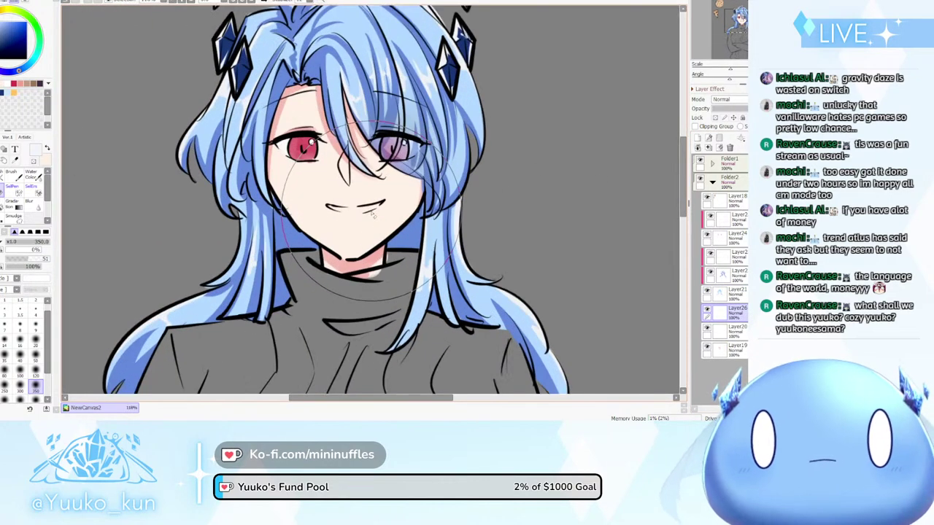
{"action": "left_click", "coordinate": [45, 259]}
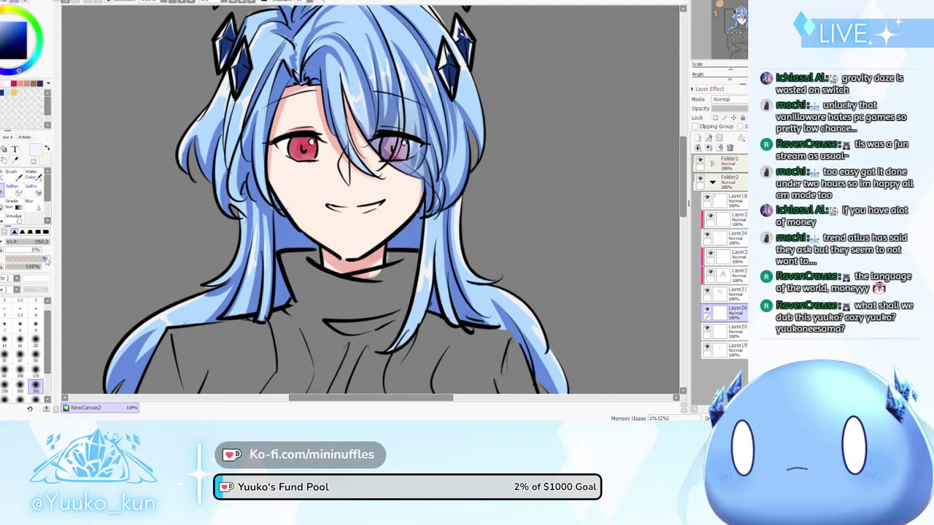
{"action": "left_click", "coordinate": [45, 232]}
{"action": "left_click_drag", "start_coordinate": [42, 242], "coordinate": [15, 243]}
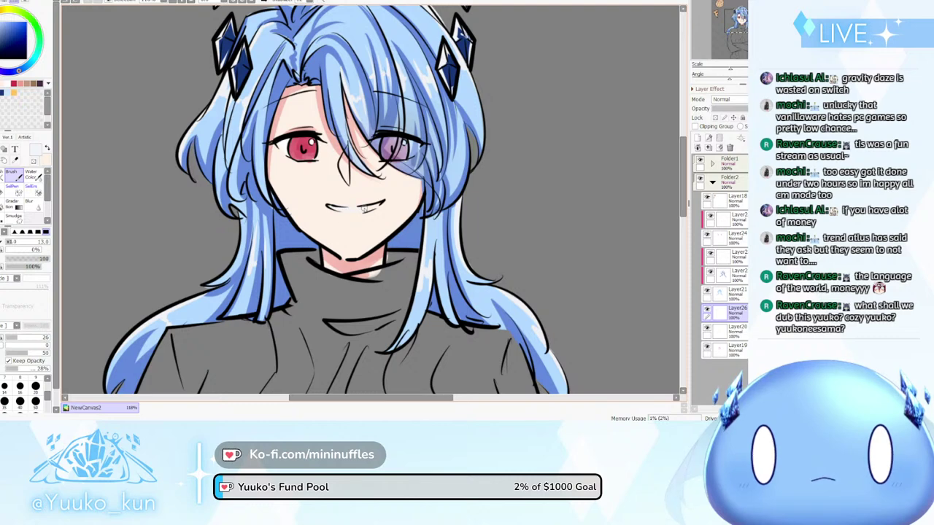
{"action": "scroll", "coordinate": [26, 218], "scroll_direction": "down", "scroll_amount": 2}
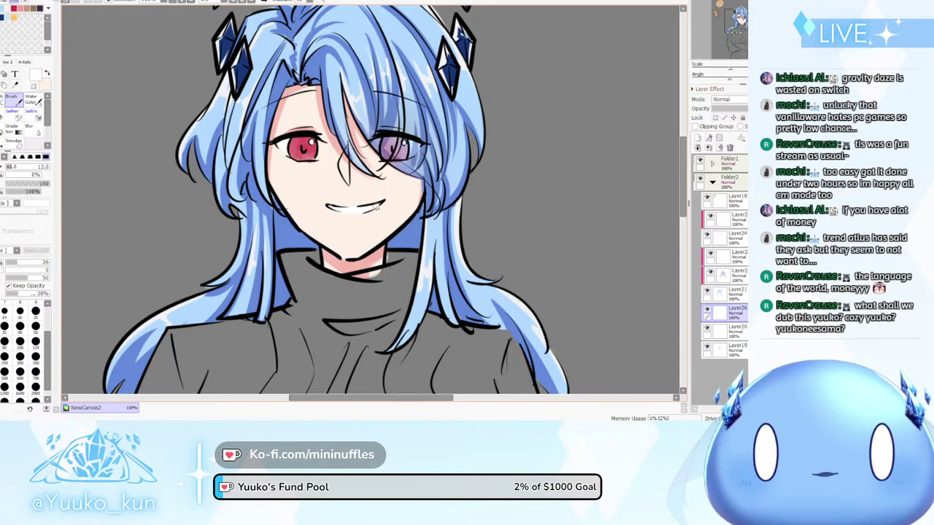
{"action": "scroll", "coordinate": [396, 185], "scroll_direction": "down", "scroll_amount": 9}
{"action": "scroll", "coordinate": [423, 280], "scroll_direction": "up", "scroll_amount": 3}
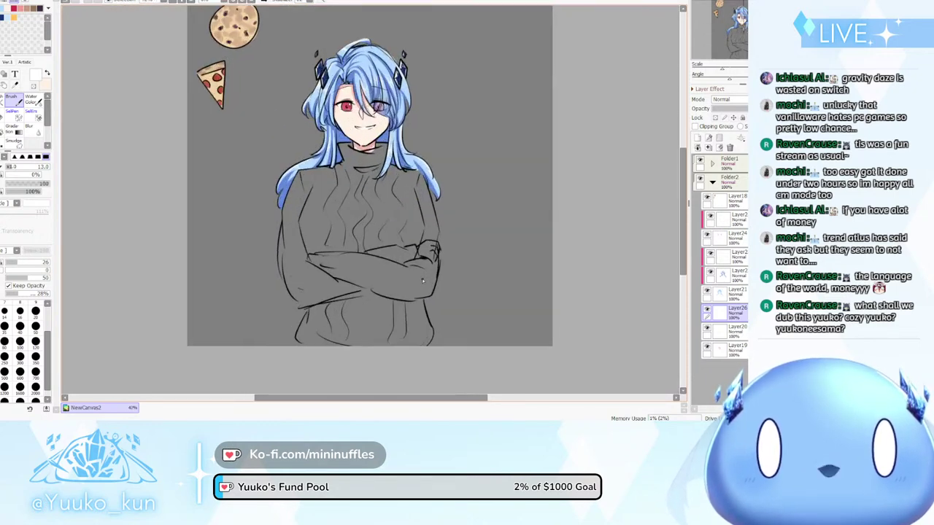
On the skin layer, fill the hand on the crossed arms with the pale skin tone using brush size 38
{"action": "left_click", "coordinate": [726, 349]}
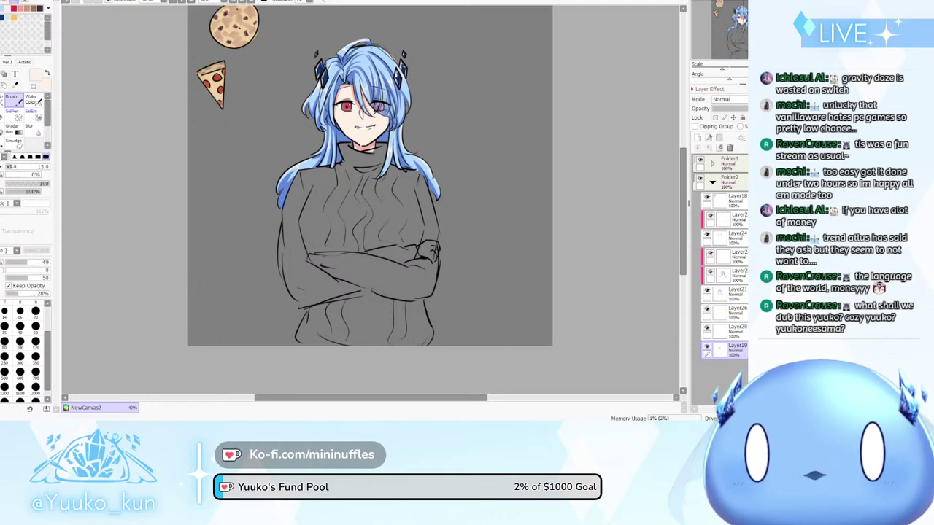
{"action": "scroll", "coordinate": [45, 269], "scroll_direction": "up", "scroll_amount": 2}
{"action": "left_click", "coordinate": [21, 242]}
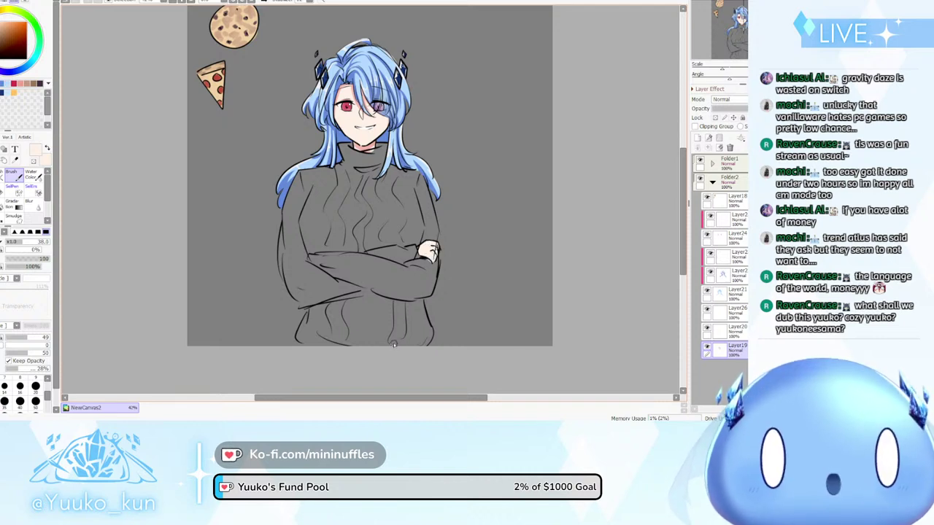
Create a new layer for the sweater color and enlarge the brush
{"action": "key", "text": "ctrl+shift+n"}
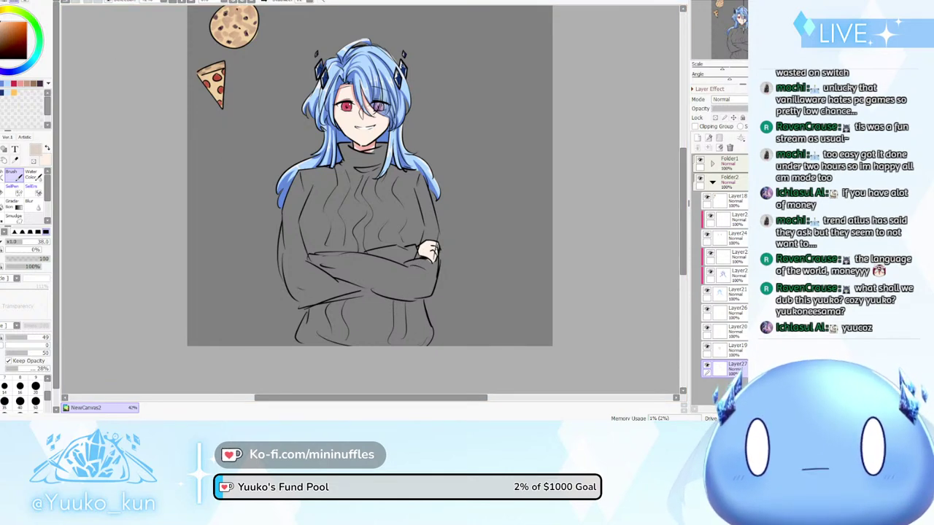
{"action": "mouse_move", "coordinate": [2, 19]}
{"action": "left_mouse_down"}
{"action": "mouse_move", "coordinate": [0, 51]}
{"action": "mouse_move", "coordinate": [12, 71]}
{"action": "mouse_move", "coordinate": [23, 67]}
{"action": "mouse_move", "coordinate": [36, 56]}
{"action": "mouse_move", "coordinate": [3, 11]}
{"action": "left_mouse_up"}
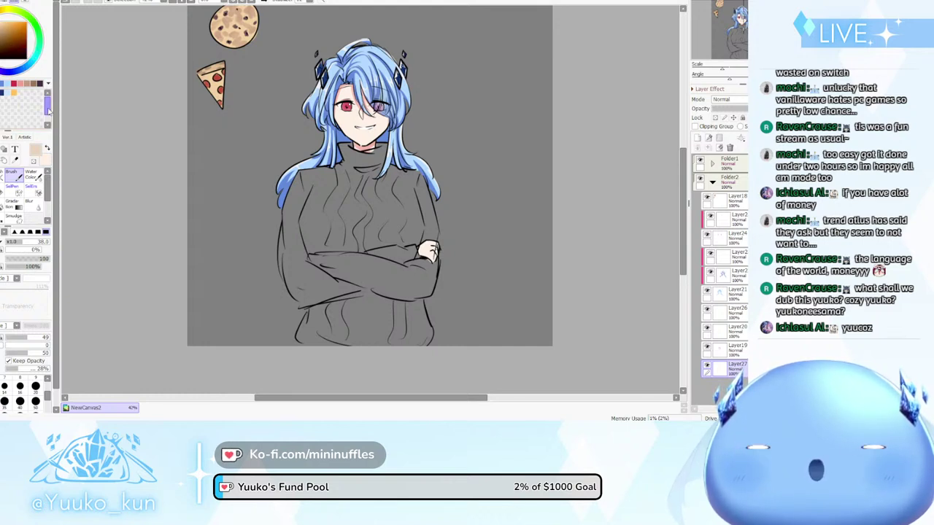
{"action": "left_click", "coordinate": [35, 242]}
{"action": "mouse_move", "coordinate": [335, 184]}
{"action": "left_mouse_down"}
{"action": "mouse_move", "coordinate": [322, 230]}
{"action": "mouse_move", "coordinate": [328, 199]}
{"action": "left_mouse_up"}
{"action": "key", "text": "ctrl+z"}
{"action": "left_click_drag", "start_coordinate": [2, 57], "coordinate": [15, 71]}
{"action": "mouse_move", "coordinate": [332, 172]}
{"action": "left_mouse_down"}
{"action": "mouse_move", "coordinate": [287, 194]}
{"action": "mouse_move", "coordinate": [320, 176]}
{"action": "left_mouse_up"}
{"action": "key", "text": "ctrl+z"}
{"action": "left_click", "coordinate": [1, 30]}
{"action": "key", "text": "ctrl+z"}
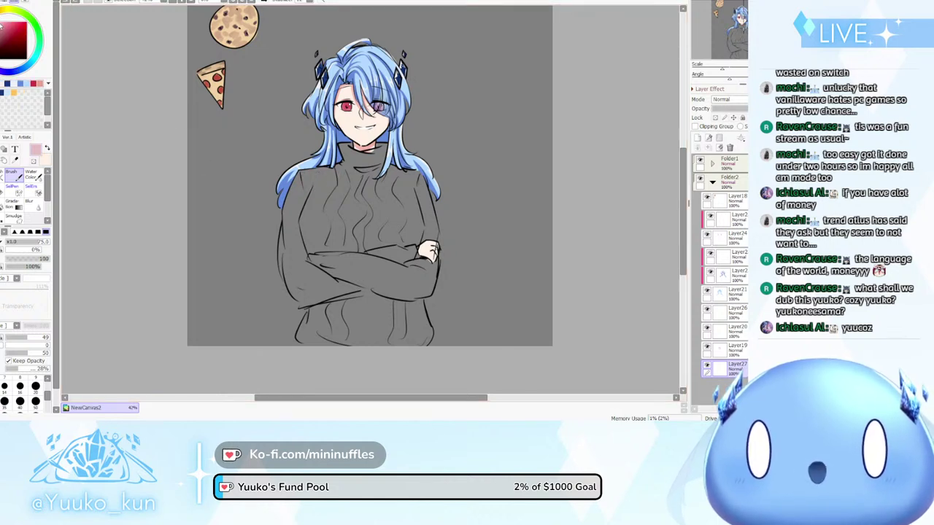
Paint pale yellow along the sweater's viewer's-left shoulder, sleeve and hem, and along the turtleneck collar
{"action": "left_click_drag", "start_coordinate": [2, 17], "coordinate": [11, 10]}
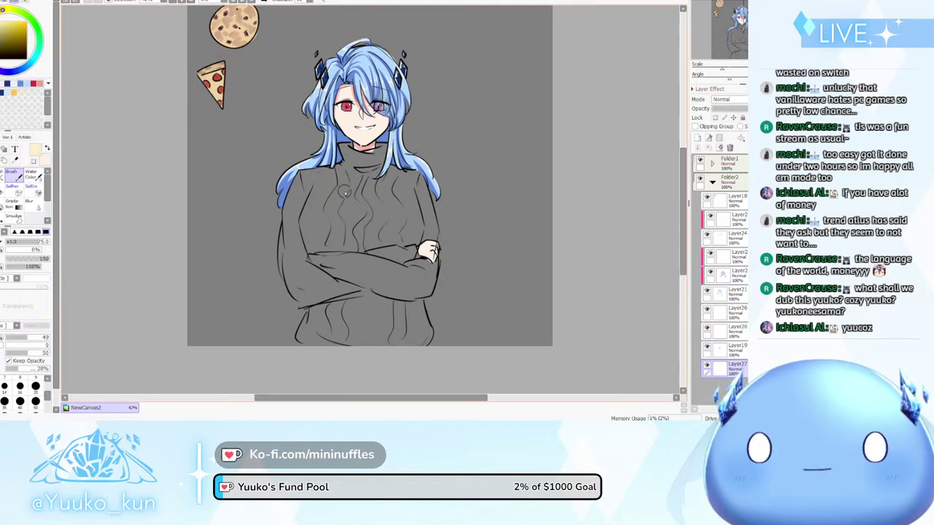
{"action": "mouse_move", "coordinate": [347, 169]}
{"action": "left_mouse_down"}
{"action": "mouse_move", "coordinate": [316, 181]}
{"action": "mouse_move", "coordinate": [342, 170]}
{"action": "mouse_move", "coordinate": [306, 175]}
{"action": "mouse_move", "coordinate": [287, 220]}
{"action": "mouse_move", "coordinate": [292, 208]}
{"action": "mouse_move", "coordinate": [283, 263]}
{"action": "mouse_move", "coordinate": [292, 271]}
{"action": "mouse_move", "coordinate": [286, 247]}
{"action": "mouse_move", "coordinate": [311, 301]}
{"action": "mouse_move", "coordinate": [296, 290]}
{"action": "mouse_move", "coordinate": [315, 310]}
{"action": "mouse_move", "coordinate": [313, 302]}
{"action": "mouse_move", "coordinate": [309, 348]}
{"action": "left_mouse_up"}
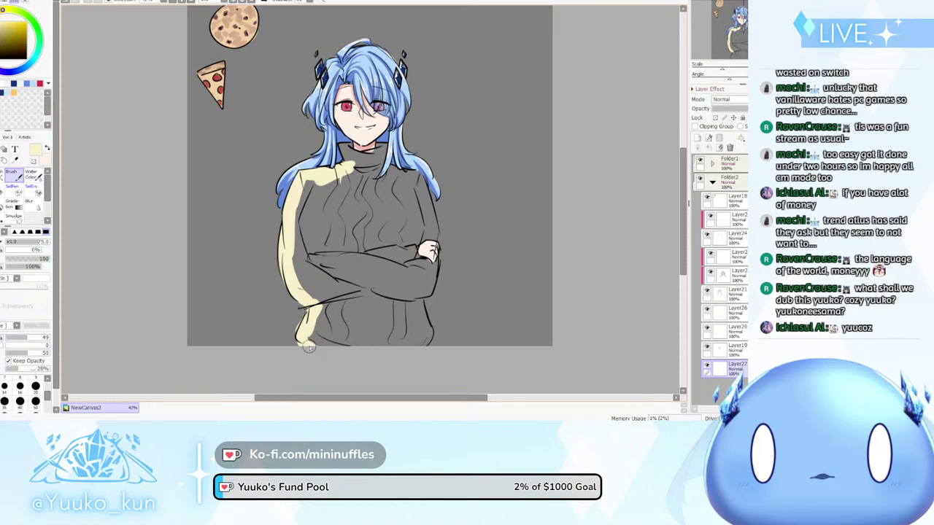
{"action": "mouse_move", "coordinate": [333, 151]}
{"action": "left_mouse_down"}
{"action": "mouse_move", "coordinate": [345, 171]}
{"action": "mouse_move", "coordinate": [344, 148]}
{"action": "mouse_move", "coordinate": [343, 159]}
{"action": "mouse_move", "coordinate": [371, 156]}
{"action": "mouse_move", "coordinate": [380, 153]}
{"action": "left_mouse_up"}
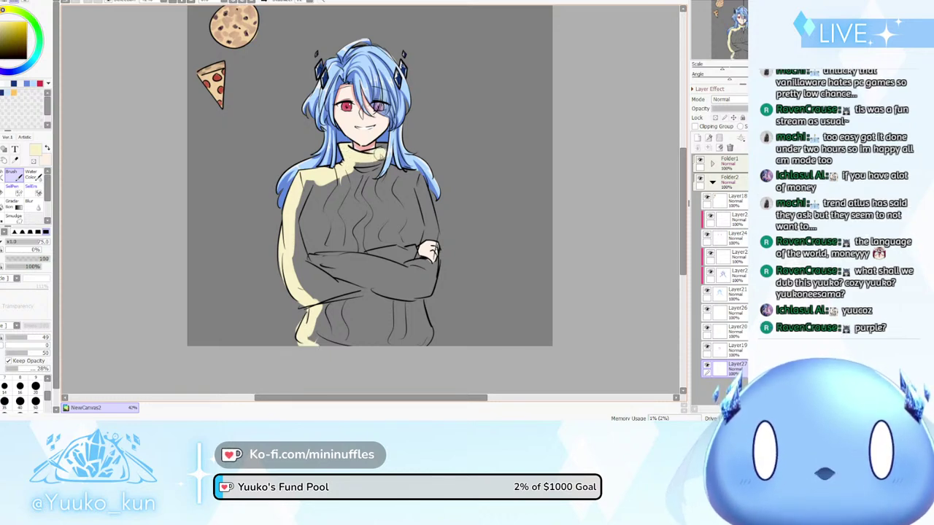
Move the sweater layer above the skin layer, finish its pale yellow outline, and fill the enclosed sweater area with the same color
{"action": "left_click_drag", "start_coordinate": [731, 369], "coordinate": [739, 353]}
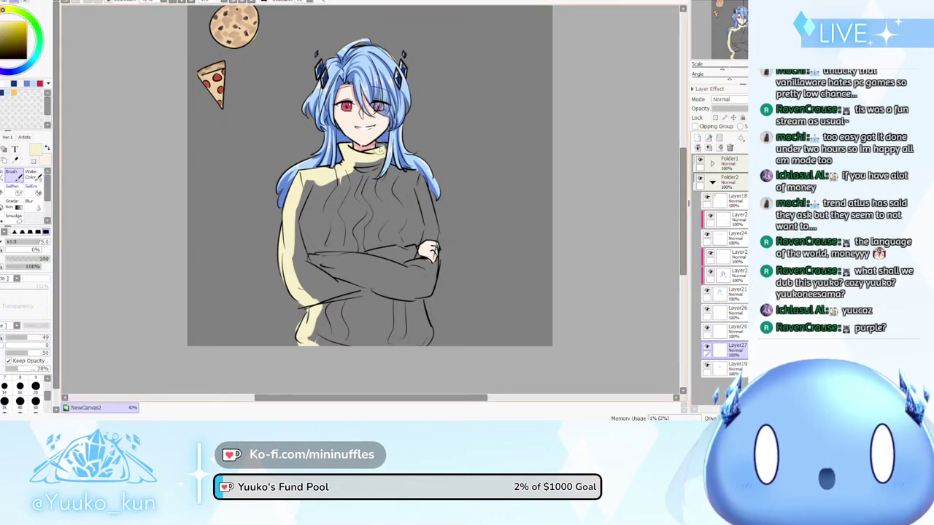
{"action": "mouse_move", "coordinate": [385, 145]}
{"action": "left_mouse_down"}
{"action": "mouse_move", "coordinate": [374, 167]}
{"action": "mouse_move", "coordinate": [387, 187]}
{"action": "mouse_move", "coordinate": [393, 171]}
{"action": "mouse_move", "coordinate": [422, 181]}
{"action": "mouse_move", "coordinate": [413, 175]}
{"action": "mouse_move", "coordinate": [434, 234]}
{"action": "mouse_move", "coordinate": [409, 254]}
{"action": "mouse_move", "coordinate": [418, 275]}
{"action": "mouse_move", "coordinate": [426, 271]}
{"action": "mouse_move", "coordinate": [427, 288]}
{"action": "mouse_move", "coordinate": [437, 267]}
{"action": "mouse_move", "coordinate": [427, 291]}
{"action": "mouse_move", "coordinate": [417, 283]}
{"action": "mouse_move", "coordinate": [425, 270]}
{"action": "mouse_move", "coordinate": [425, 290]}
{"action": "mouse_move", "coordinate": [414, 296]}
{"action": "mouse_move", "coordinate": [430, 333]}
{"action": "mouse_move", "coordinate": [419, 299]}
{"action": "mouse_move", "coordinate": [414, 307]}
{"action": "mouse_move", "coordinate": [431, 270]}
{"action": "mouse_move", "coordinate": [432, 280]}
{"action": "mouse_move", "coordinate": [417, 269]}
{"action": "mouse_move", "coordinate": [426, 349]}
{"action": "left_mouse_up"}
{"action": "key", "text": "ctrl+z"}
{"action": "key", "text": "g"}
{"action": "left_click", "coordinate": [391, 247]}
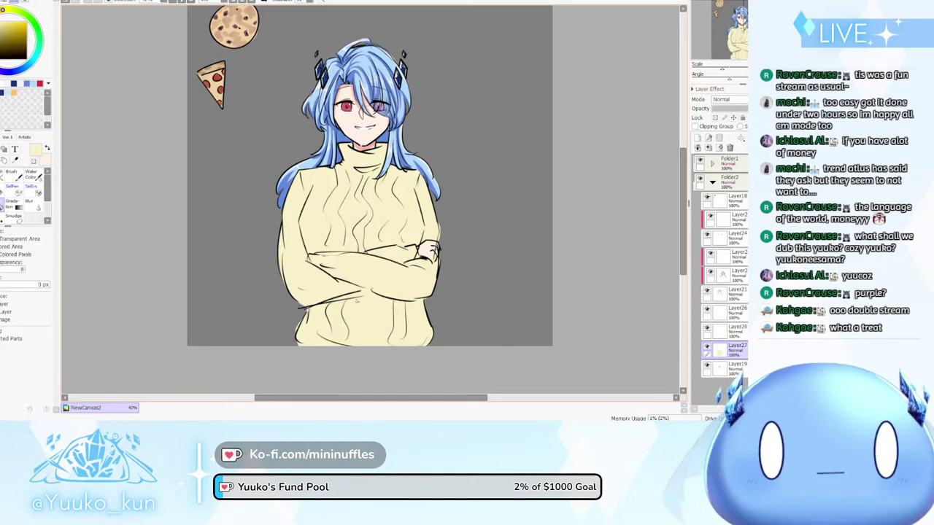
Brush tan shading onto the sweater beneath the chest above the crossed arms, redoing an unsatisfactory stroke
{"action": "scroll", "coordinate": [326, 248], "scroll_direction": "down", "scroll_amount": 3}
{"action": "scroll", "coordinate": [345, 242], "scroll_direction": "up", "scroll_amount": 2}
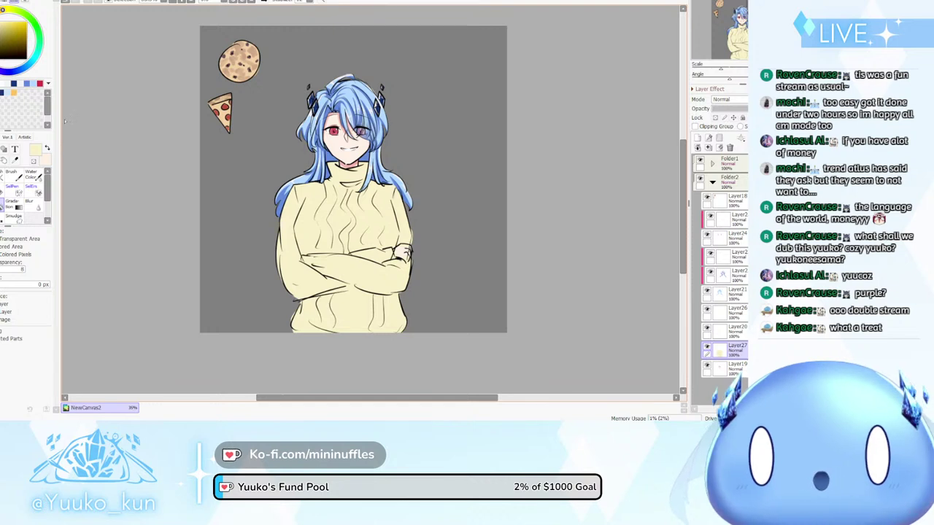
{"action": "left_click_drag", "start_coordinate": [3, 20], "coordinate": [0, 22]}
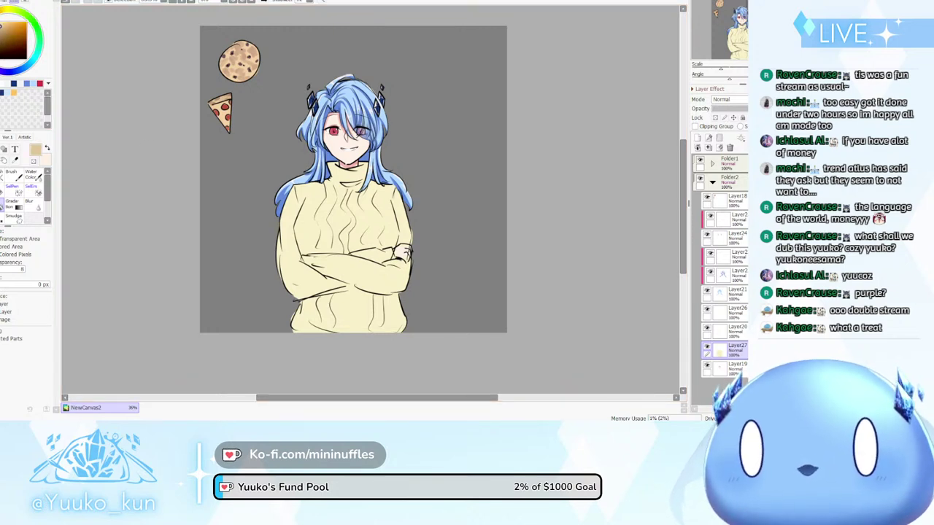
{"action": "left_click", "coordinate": [2, 30]}
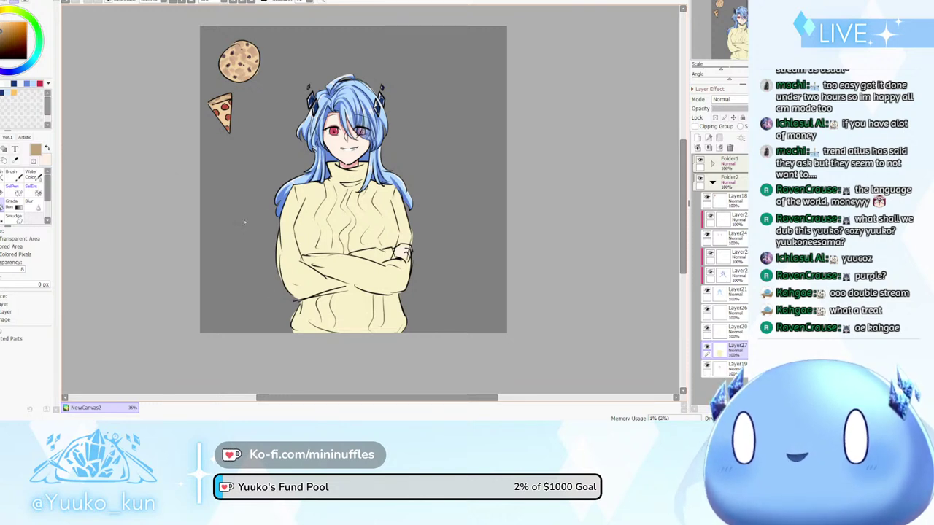
{"action": "left_click_drag", "start_coordinate": [325, 395], "coordinate": [326, 395]}
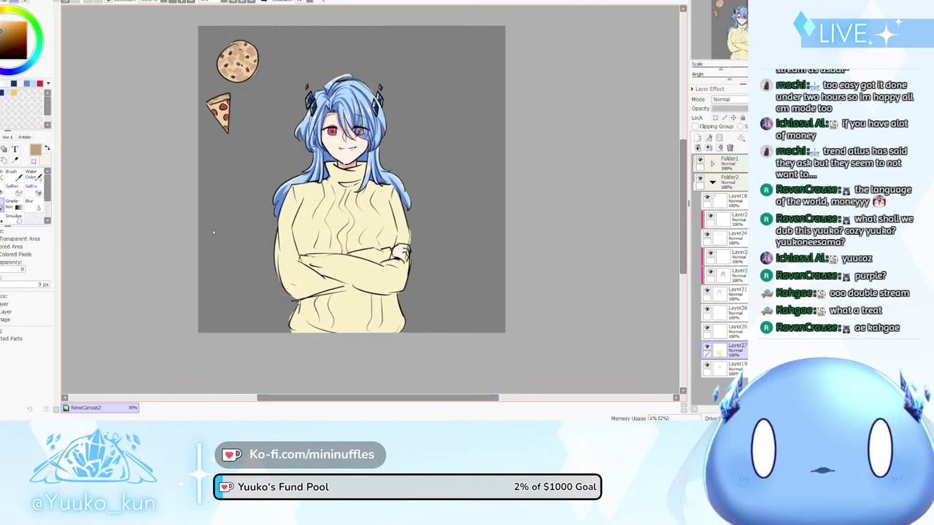
{"action": "left_click", "coordinate": [18, 175]}
{"action": "mouse_move", "coordinate": [292, 229]}
{"action": "left_mouse_down"}
{"action": "mouse_move", "coordinate": [325, 242]}
{"action": "mouse_move", "coordinate": [296, 235]}
{"action": "mouse_move", "coordinate": [338, 248]}
{"action": "mouse_move", "coordinate": [299, 244]}
{"action": "mouse_move", "coordinate": [321, 252]}
{"action": "mouse_move", "coordinate": [386, 248]}
{"action": "left_mouse_up"}
{"action": "key", "text": "ctrl+z"}
{"action": "mouse_move", "coordinate": [394, 213]}
{"action": "left_mouse_down"}
{"action": "mouse_move", "coordinate": [395, 240]}
{"action": "mouse_move", "coordinate": [383, 260]}
{"action": "left_mouse_up"}
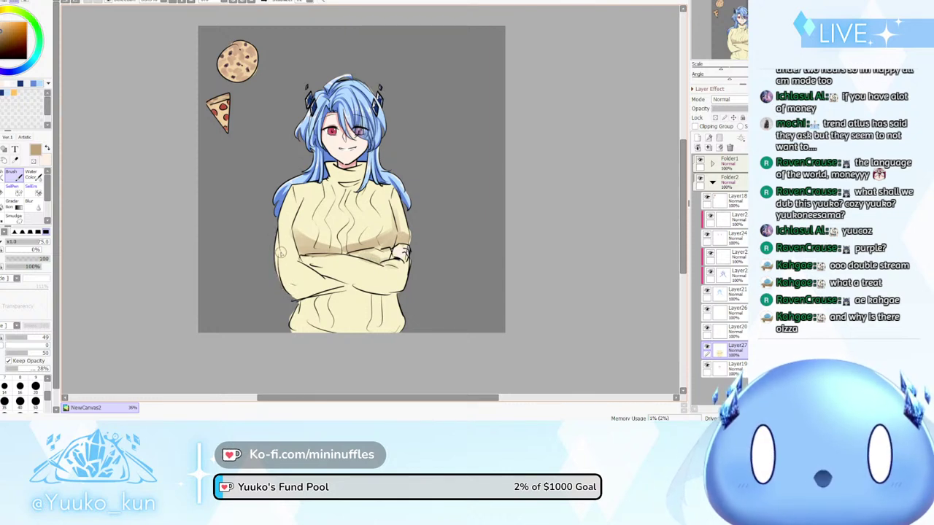
Brush tan shading along the sweater's sleeves, crossed arms and the fabric beneath them, undoing an unsatisfactory stroke
{"action": "mouse_move", "coordinate": [275, 248]}
{"action": "left_mouse_down"}
{"action": "mouse_move", "coordinate": [297, 293]}
{"action": "mouse_move", "coordinate": [399, 289]}
{"action": "left_mouse_up"}
{"action": "left_click_drag", "start_coordinate": [307, 302], "coordinate": [364, 299]}
{"action": "key", "text": "ctrl+z"}
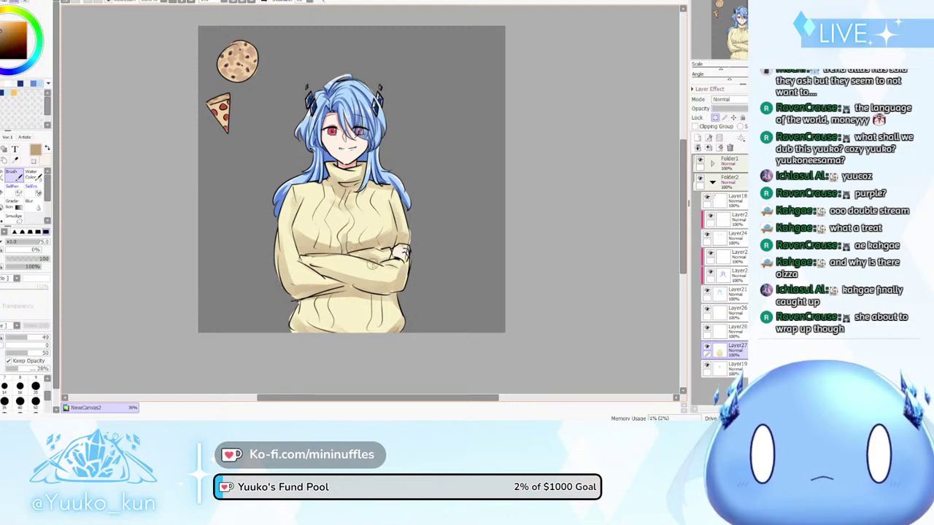
{"action": "key", "text": "h"}
{"action": "key", "text": "h"}
{"action": "scroll", "coordinate": [424, 258], "scroll_direction": "down", "scroll_amount": 4}
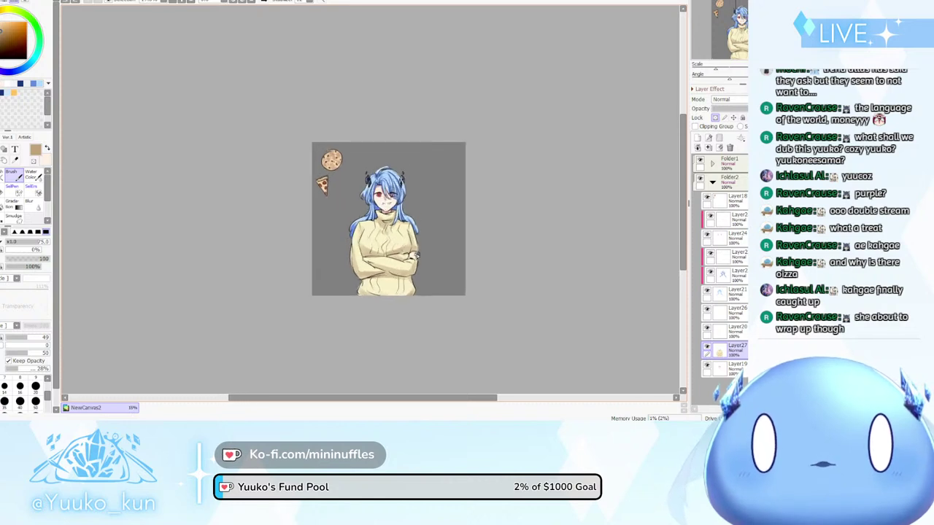
{"action": "scroll", "coordinate": [414, 256], "scroll_direction": "up", "scroll_amount": 3}
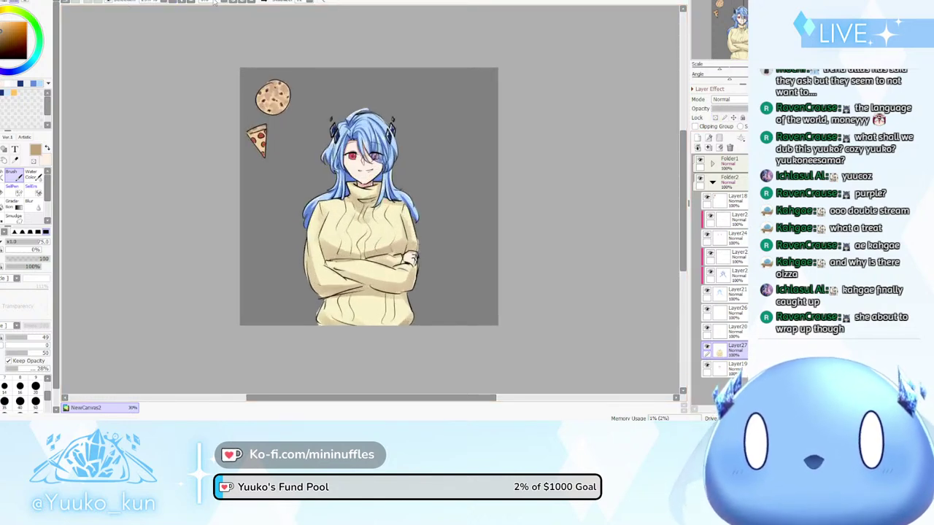
Shift the sweater layer's hue to a warmer cream beige with a hue adjustment, after trying pinkish purple and periwinkle blue
{"action": "key", "text": "ctrl+u"}
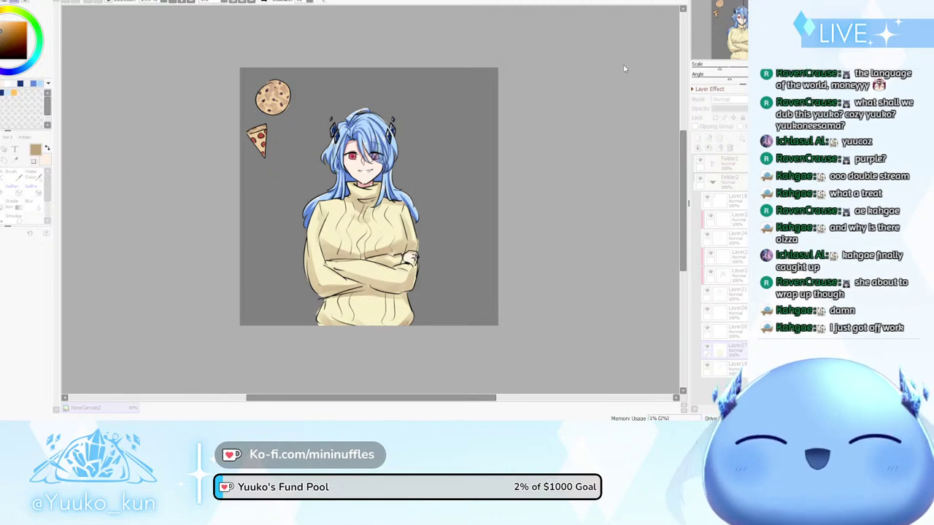
{"action": "left_click_drag", "start_coordinate": [624, 65], "coordinate": [594, 65]}
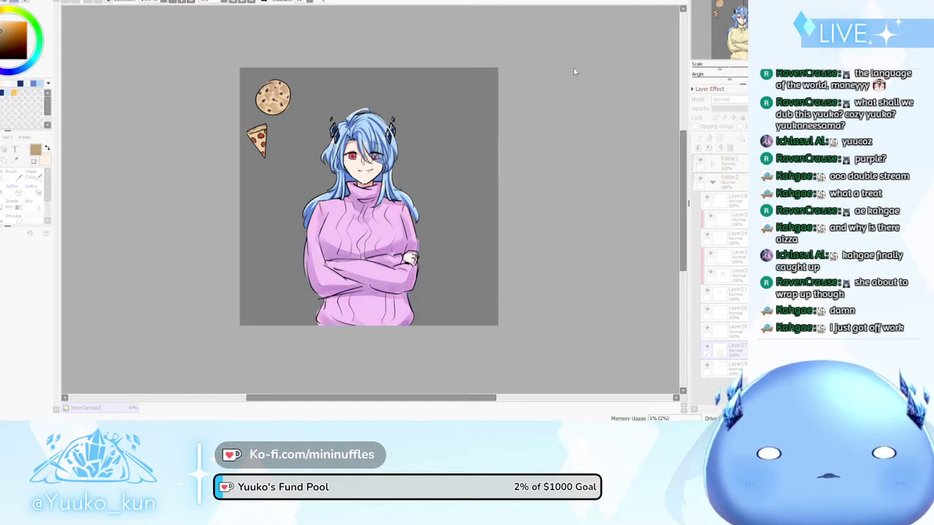
{"action": "left_click_drag", "start_coordinate": [574, 69], "coordinate": [555, 69]}
{"action": "key", "text": "ctrl+z"}
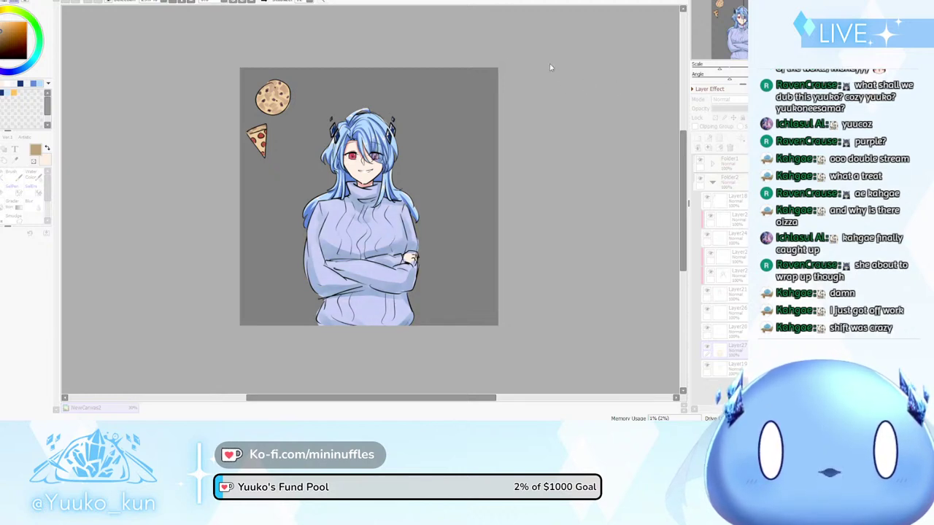
{"action": "left_click_drag", "start_coordinate": [597, 72], "coordinate": [713, 80]}
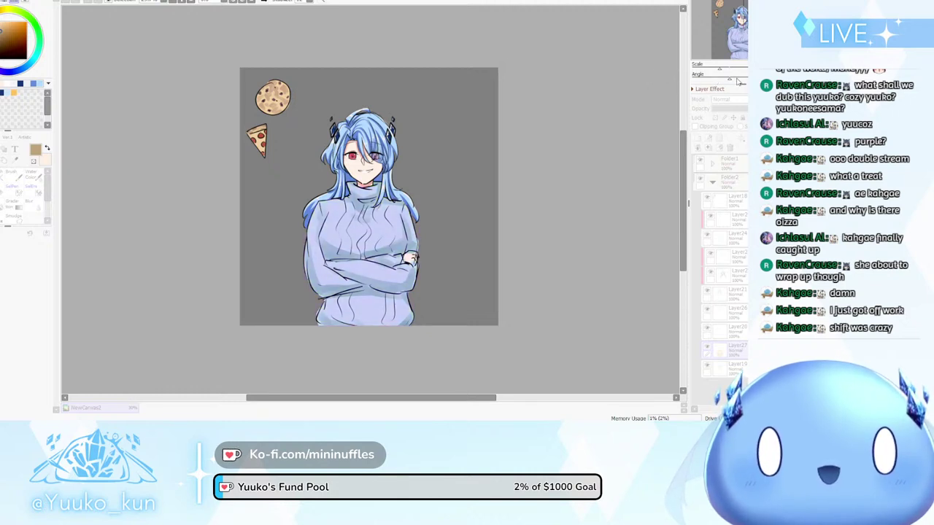
{"action": "mouse_move", "coordinate": [544, 92]}
{"action": "left_mouse_down"}
{"action": "mouse_move", "coordinate": [635, 88]}
{"action": "mouse_move", "coordinate": [624, 91]}
{"action": "left_mouse_up"}
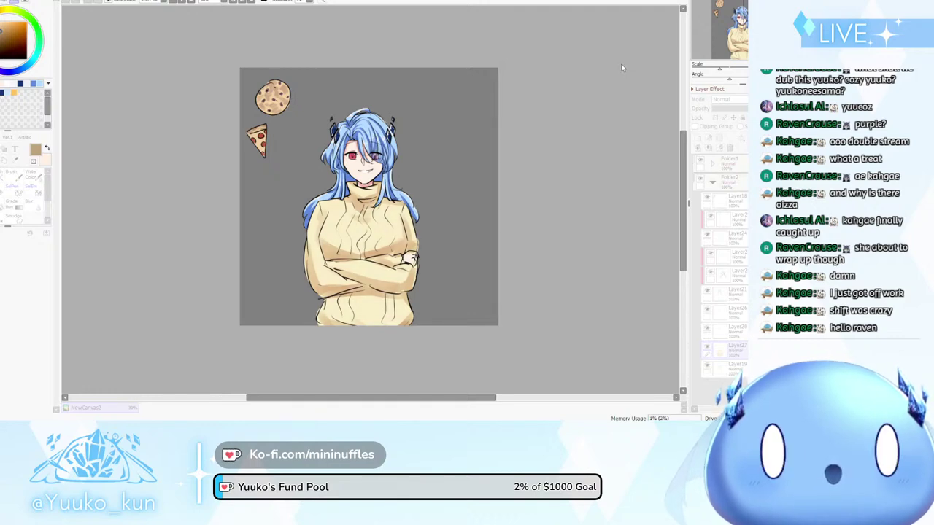
{"action": "scroll", "coordinate": [491, 174], "scroll_direction": "down", "scroll_amount": 3}
{"action": "scroll", "coordinate": [489, 164], "scroll_direction": "up", "scroll_amount": 4}
{"action": "left_click", "coordinate": [655, 110]}
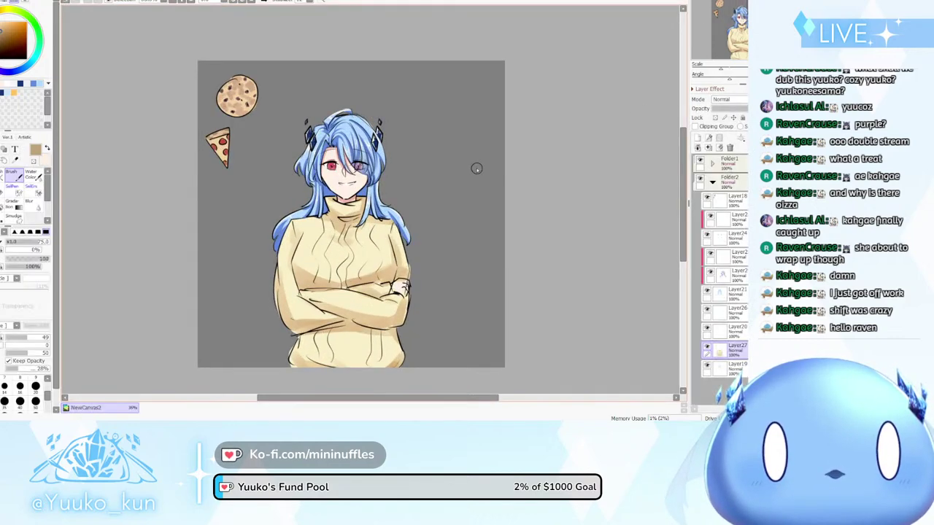
{"action": "scroll", "coordinate": [476, 169], "scroll_direction": "down", "scroll_amount": 2}
{"action": "scroll", "coordinate": [450, 179], "scroll_direction": "up", "scroll_amount": 2}
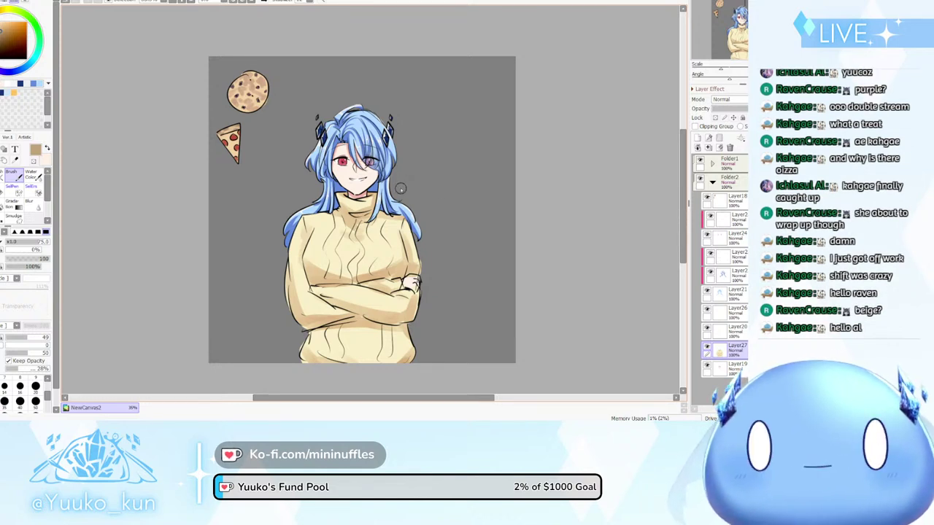
{"action": "scroll", "coordinate": [402, 187], "scroll_direction": "down", "scroll_amount": 2}
{"action": "scroll", "coordinate": [390, 197], "scroll_direction": "up", "scroll_amount": 2}
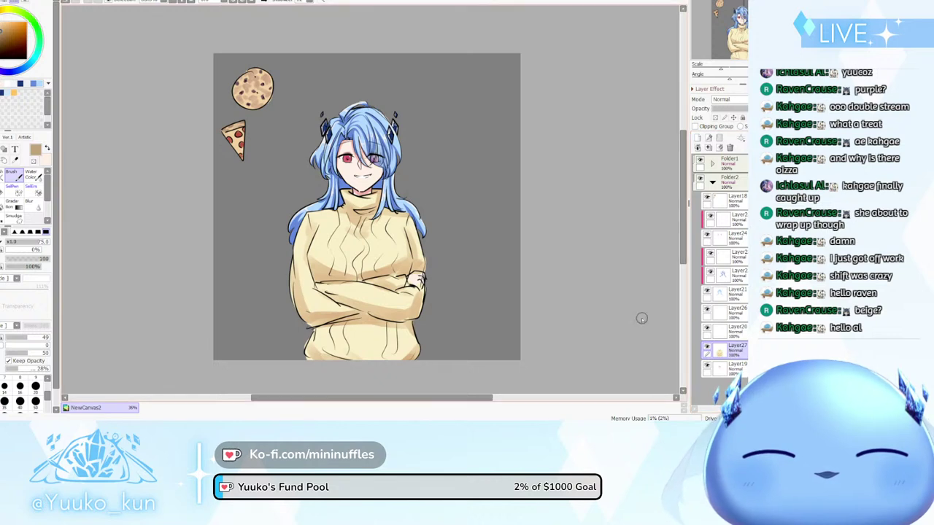